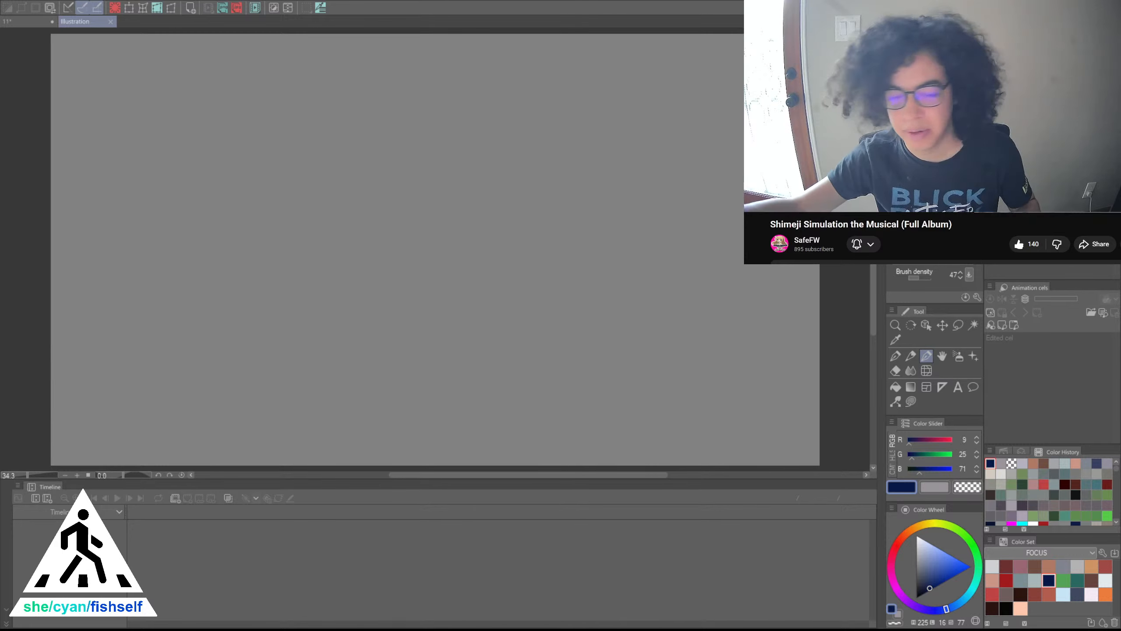
Switch to the kitchen animation document, hide the character sketch layer C and make Layer 1 active
{"action": "left_click", "coordinate": [45, 22]}
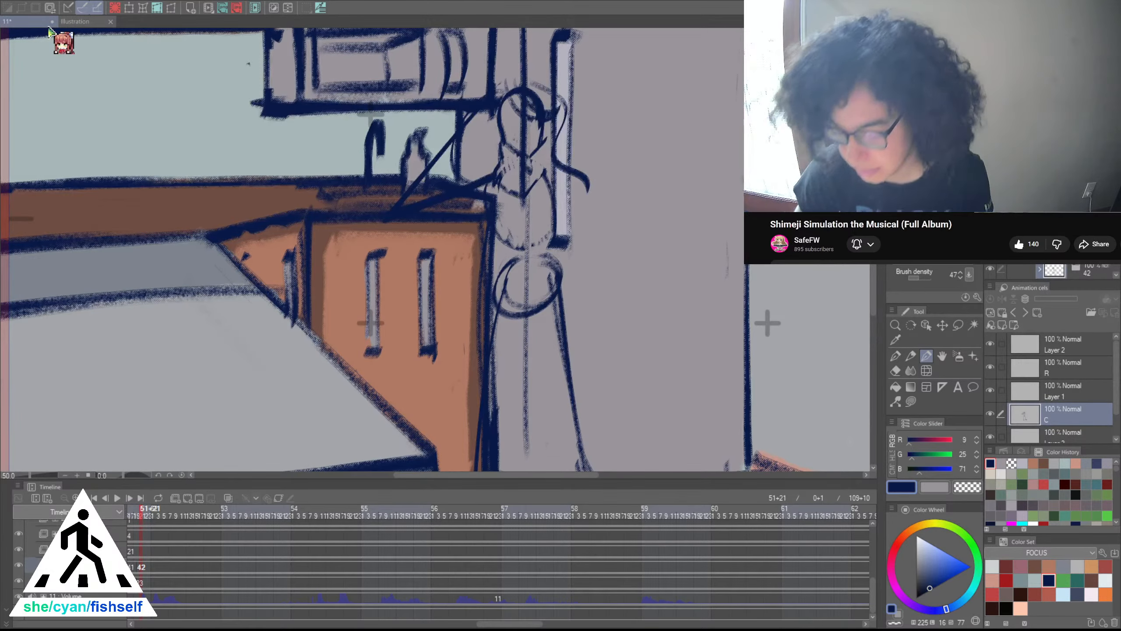
{"action": "left_click_drag", "start_coordinate": [49, 31], "coordinate": [3, 5]}
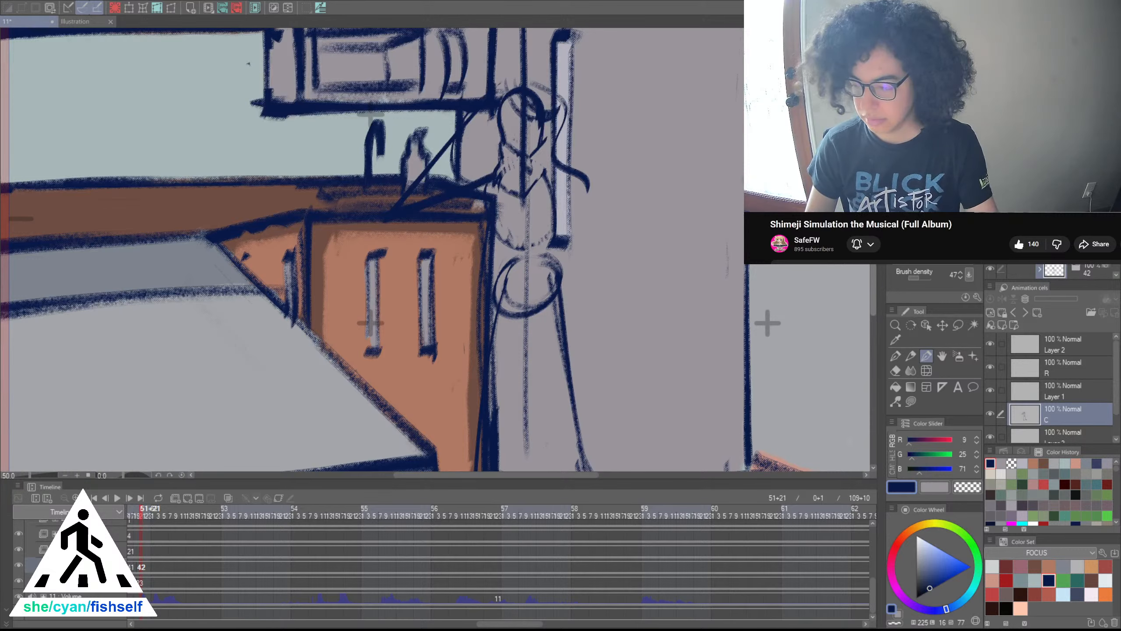
{"action": "scroll", "coordinate": [734, 260], "scroll_direction": "down", "scroll_amount": 2}
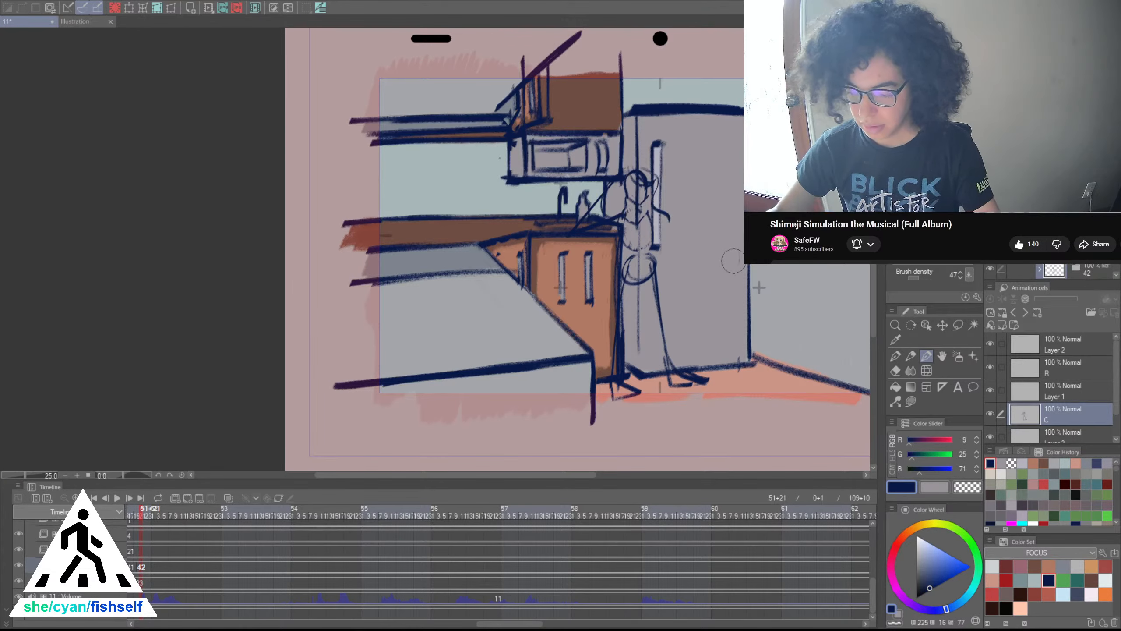
{"action": "left_click", "coordinate": [990, 413]}
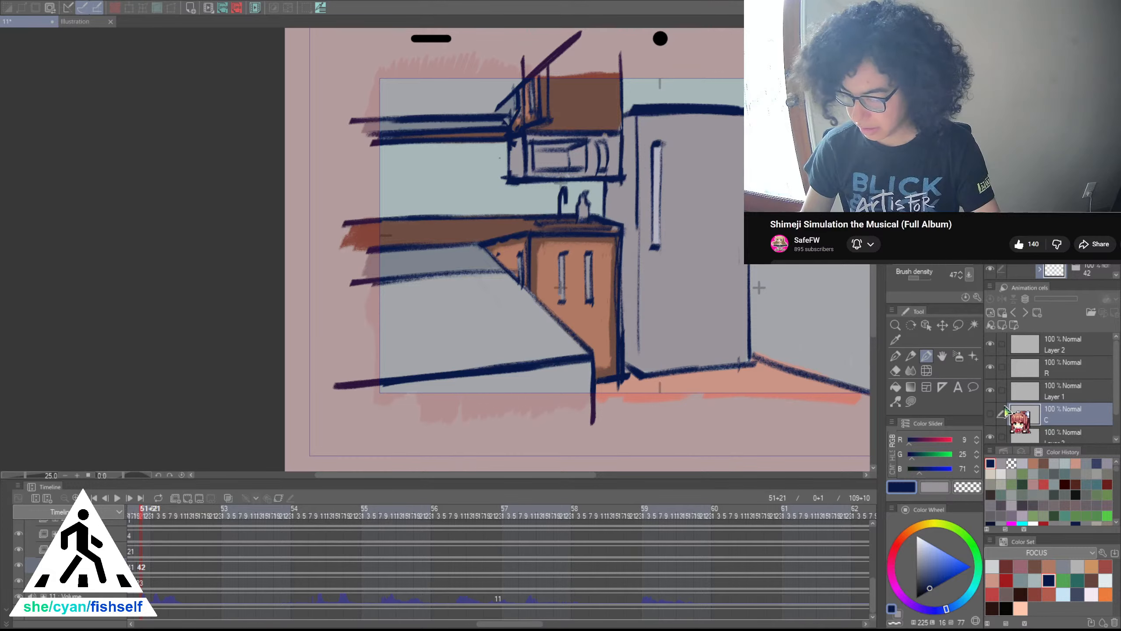
{"action": "left_click", "coordinate": [1060, 397]}
Try to sketch the figure's head over the refrigerator handle on Layer 1
{"action": "mouse_move", "coordinate": [769, 342]}
{"action": "left_mouse_down"}
{"action": "mouse_move", "coordinate": [659, 328]}
{"action": "mouse_move", "coordinate": [657, 359]}
{"action": "left_mouse_up"}
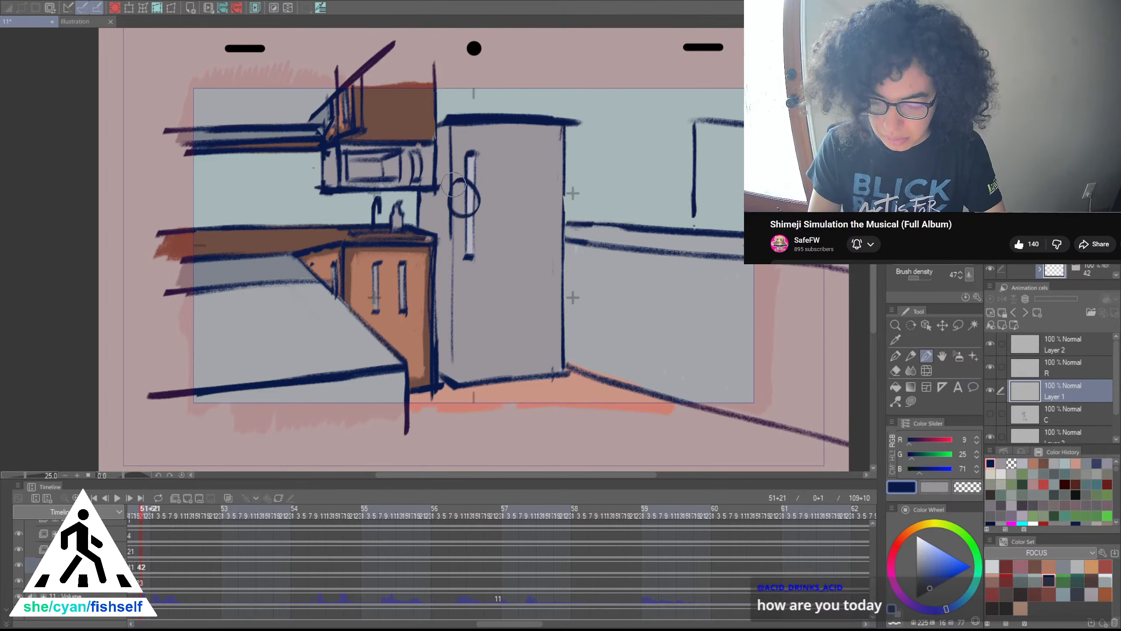
{"action": "scroll", "coordinate": [468, 208], "scroll_direction": "up", "scroll_amount": 1}
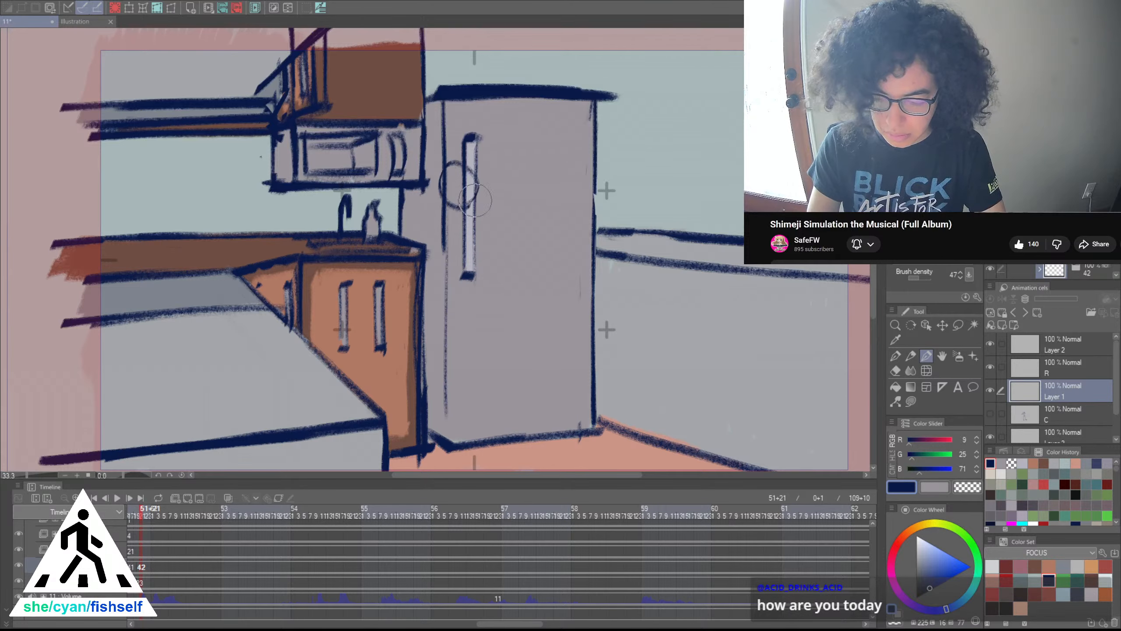
{"action": "scroll", "coordinate": [472, 184], "scroll_direction": "down", "scroll_amount": 1}
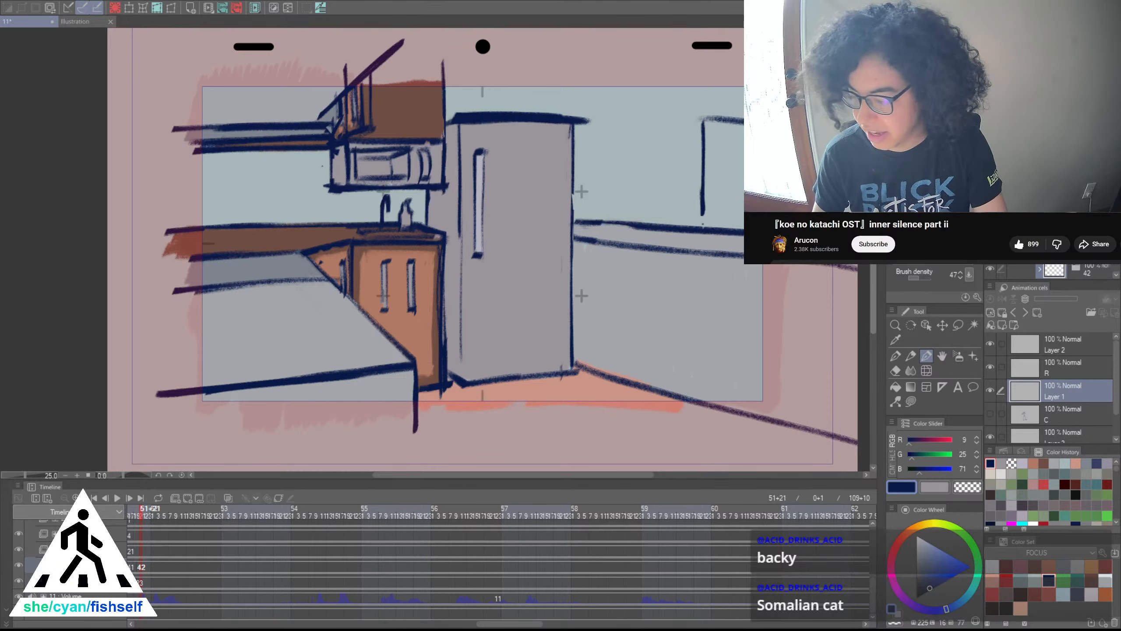
{"action": "mouse_move", "coordinate": [552, 249]}
{"action": "left_mouse_down"}
{"action": "mouse_move", "coordinate": [523, 287]}
{"action": "mouse_move", "coordinate": [463, 252]}
{"action": "mouse_move", "coordinate": [441, 255]}
{"action": "left_mouse_up"}
{"action": "mouse_move", "coordinate": [417, 215]}
{"action": "left_mouse_down"}
{"action": "mouse_move", "coordinate": [408, 223]}
{"action": "mouse_move", "coordinate": [389, 195]}
{"action": "mouse_move", "coordinate": [398, 158]}
{"action": "mouse_move", "coordinate": [366, 161]}
{"action": "mouse_move", "coordinate": [412, 148]}
{"action": "mouse_move", "coordinate": [394, 128]}
{"action": "mouse_move", "coordinate": [405, 167]}
{"action": "left_mouse_up"}
{"action": "scroll", "coordinate": [399, 213], "scroll_direction": "up", "scroll_amount": 1}
{"action": "key", "text": "ctrl+z"}
{"action": "key", "text": "ctrl+z"}
{"action": "key", "text": "ctrl+z"}
{"action": "key", "text": "ctrl+z"}
{"action": "key", "text": "ctrl+z"}
{"action": "key", "text": "ctrl+z"}
{"action": "key", "text": "ctrl+z"}
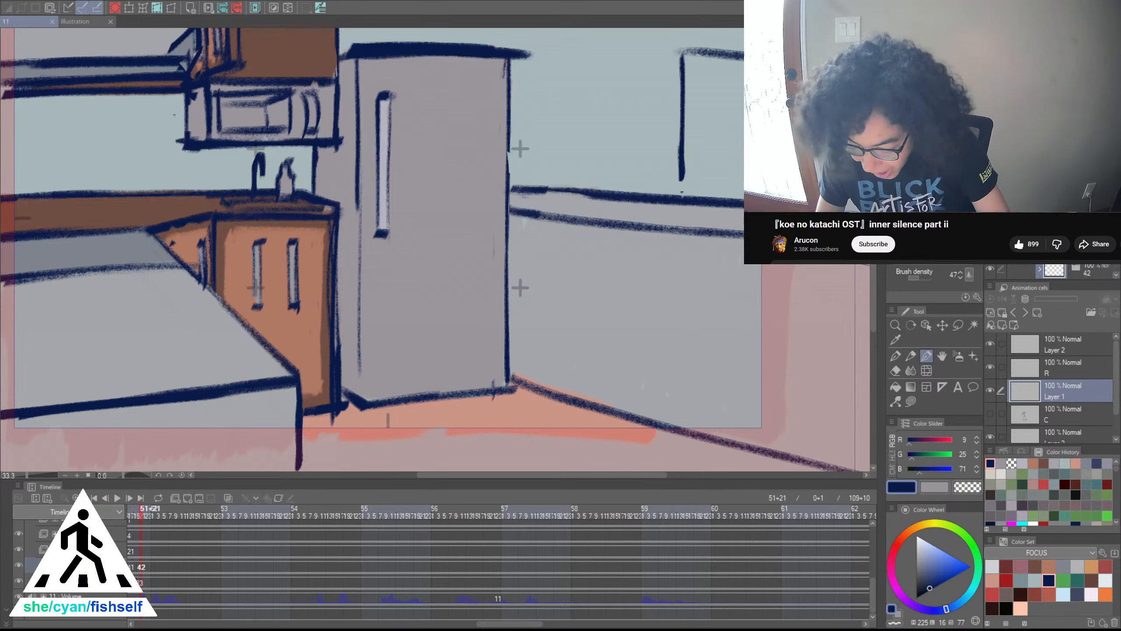
Sketch a small circle for the figure's head just beside the refrigerator handle
{"action": "mouse_move", "coordinate": [513, 251]}
{"action": "left_mouse_down"}
{"action": "mouse_move", "coordinate": [475, 251]}
{"action": "mouse_move", "coordinate": [482, 286]}
{"action": "left_mouse_up"}
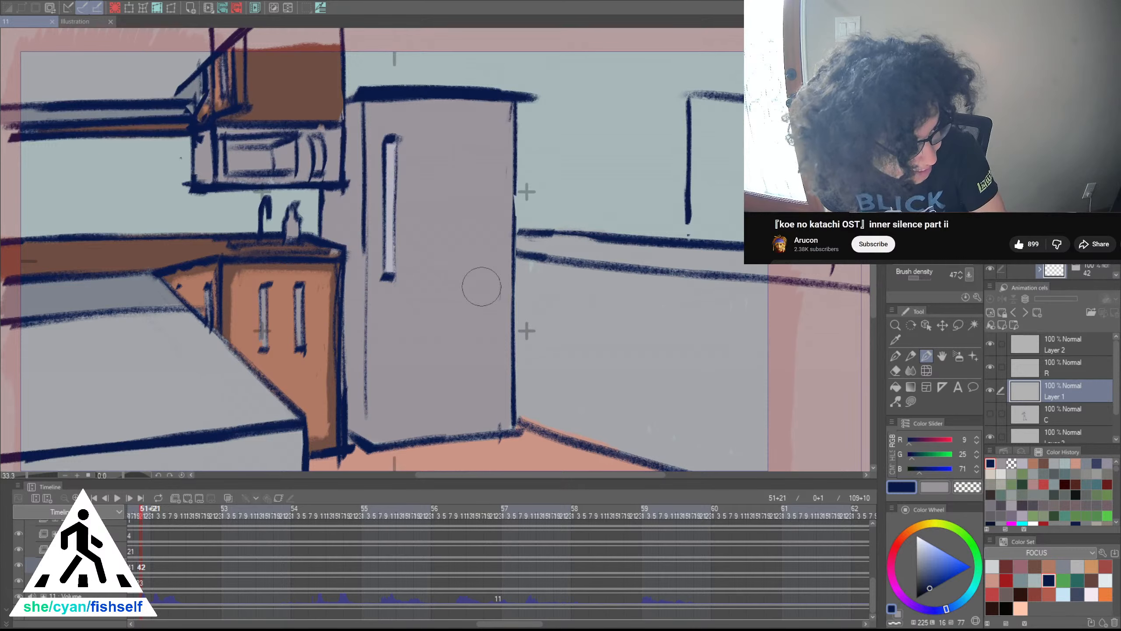
{"action": "mouse_move", "coordinate": [481, 285]}
{"action": "left_mouse_down"}
{"action": "mouse_move", "coordinate": [510, 250]}
{"action": "mouse_move", "coordinate": [488, 247]}
{"action": "mouse_move", "coordinate": [486, 217]}
{"action": "left_mouse_up"}
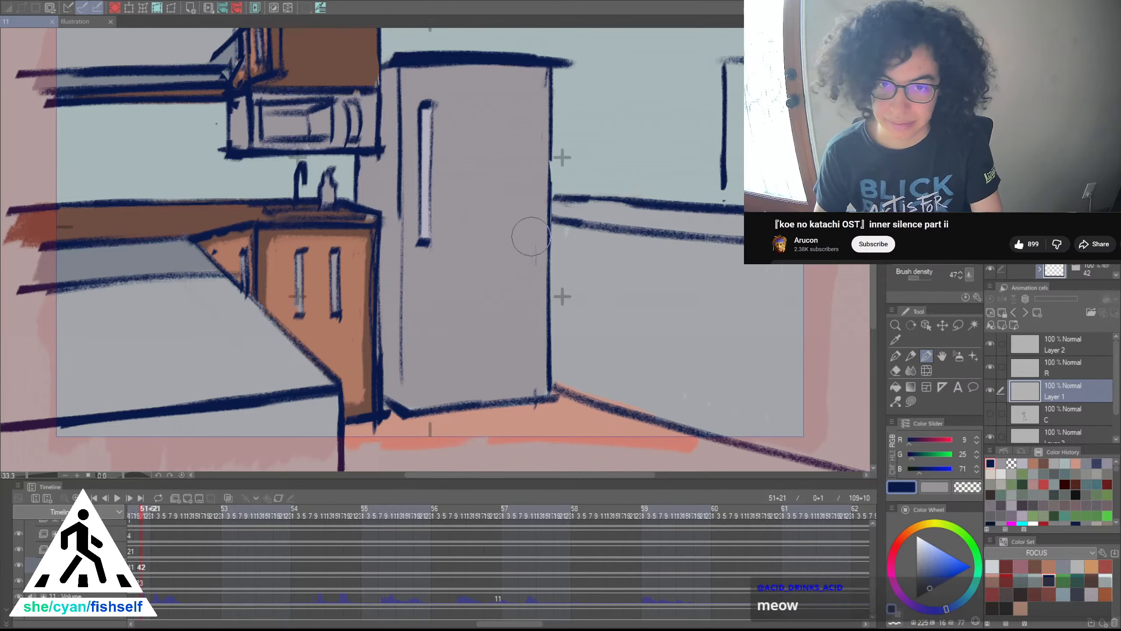
{"action": "left_click_drag", "start_coordinate": [533, 255], "coordinate": [462, 244]}
{"action": "mouse_move", "coordinate": [387, 136]}
{"action": "left_mouse_down"}
{"action": "mouse_move", "coordinate": [406, 156]}
{"action": "mouse_move", "coordinate": [375, 178]}
{"action": "mouse_move", "coordinate": [392, 159]}
{"action": "left_mouse_up"}
{"action": "key", "text": "ctrl+z"}
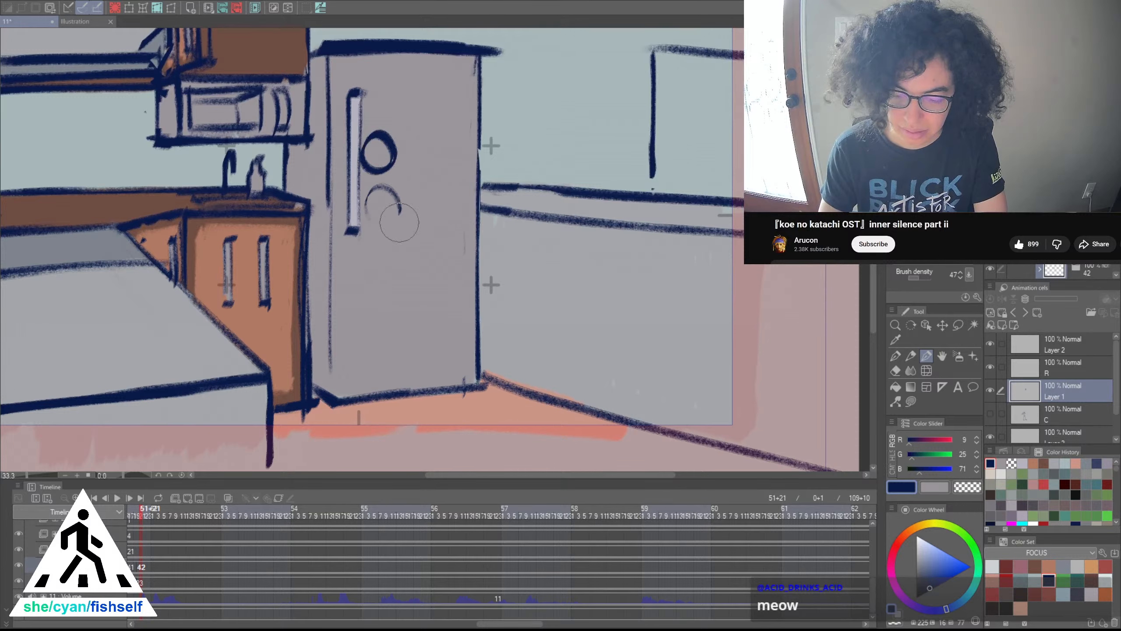
Sketch a tilted torso oval and a smaller hip oval stacked below the head circle
{"action": "mouse_move", "coordinate": [374, 194]}
{"action": "left_mouse_down"}
{"action": "mouse_move", "coordinate": [391, 248]}
{"action": "mouse_move", "coordinate": [388, 302]}
{"action": "left_mouse_up"}
{"action": "mouse_move", "coordinate": [379, 252]}
{"action": "left_mouse_down"}
{"action": "mouse_move", "coordinate": [402, 261]}
{"action": "mouse_move", "coordinate": [375, 303]}
{"action": "left_mouse_up"}
{"action": "key", "text": "ctrl+z"}
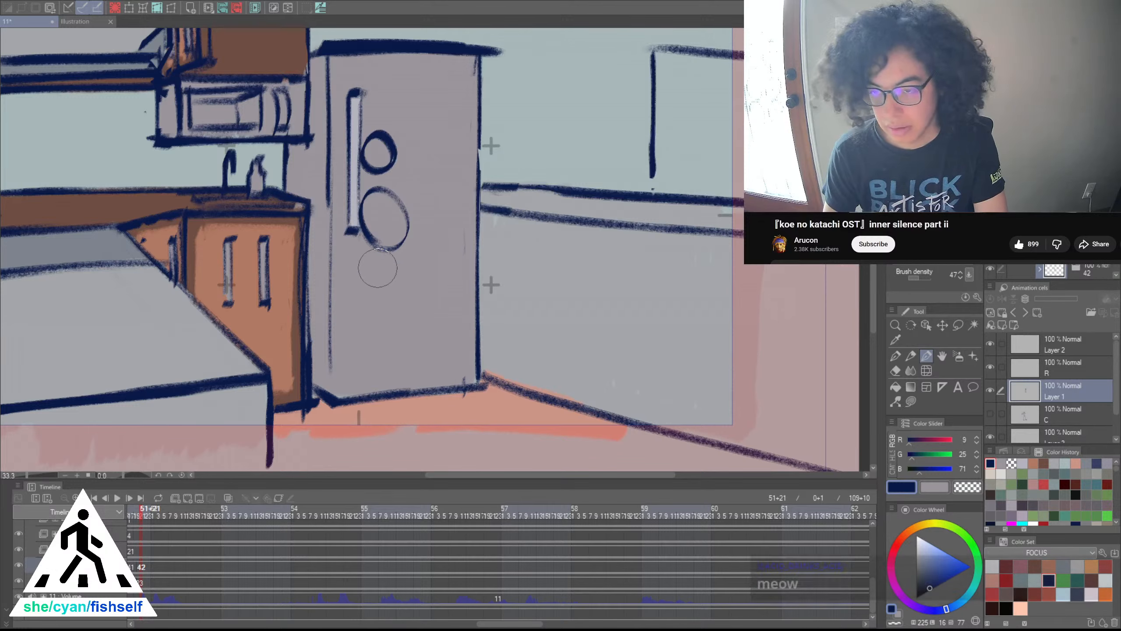
{"action": "key", "text": "ctrl+z"}
{"action": "scroll", "coordinate": [377, 297], "scroll_direction": "up", "scroll_amount": 1}
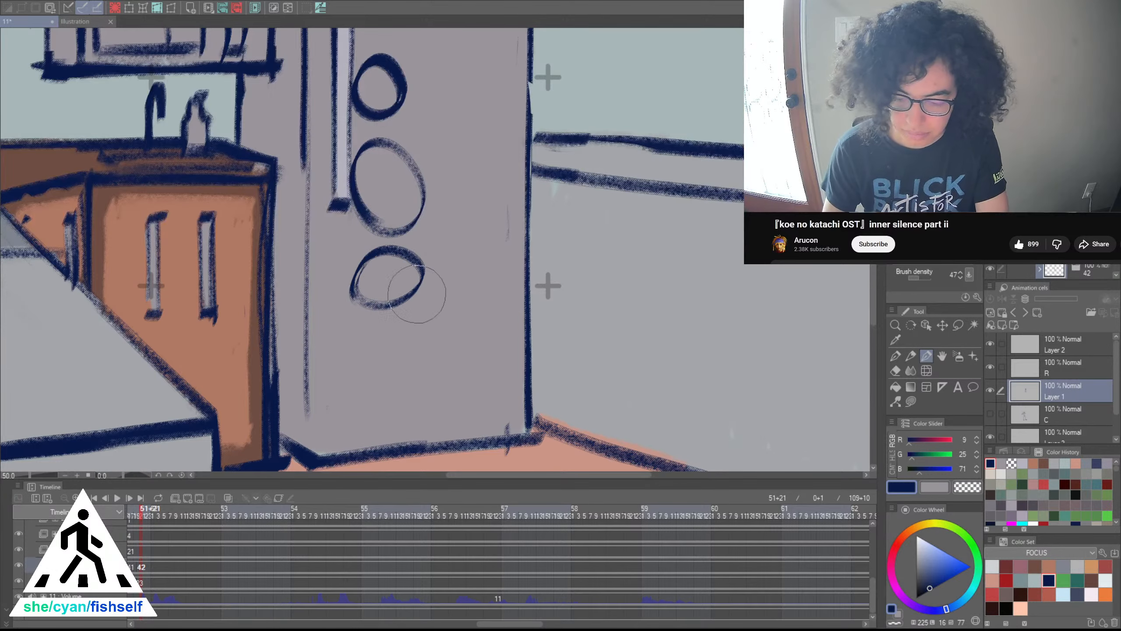
Sketch narrow, crossing limb lines extending down from the torso oval on the refrigerator door
{"action": "mouse_move", "coordinate": [396, 184]}
{"action": "left_mouse_down"}
{"action": "mouse_move", "coordinate": [391, 275]}
{"action": "mouse_move", "coordinate": [402, 233]}
{"action": "mouse_move", "coordinate": [364, 268]}
{"action": "mouse_move", "coordinate": [368, 280]}
{"action": "mouse_move", "coordinate": [413, 251]}
{"action": "left_mouse_up"}
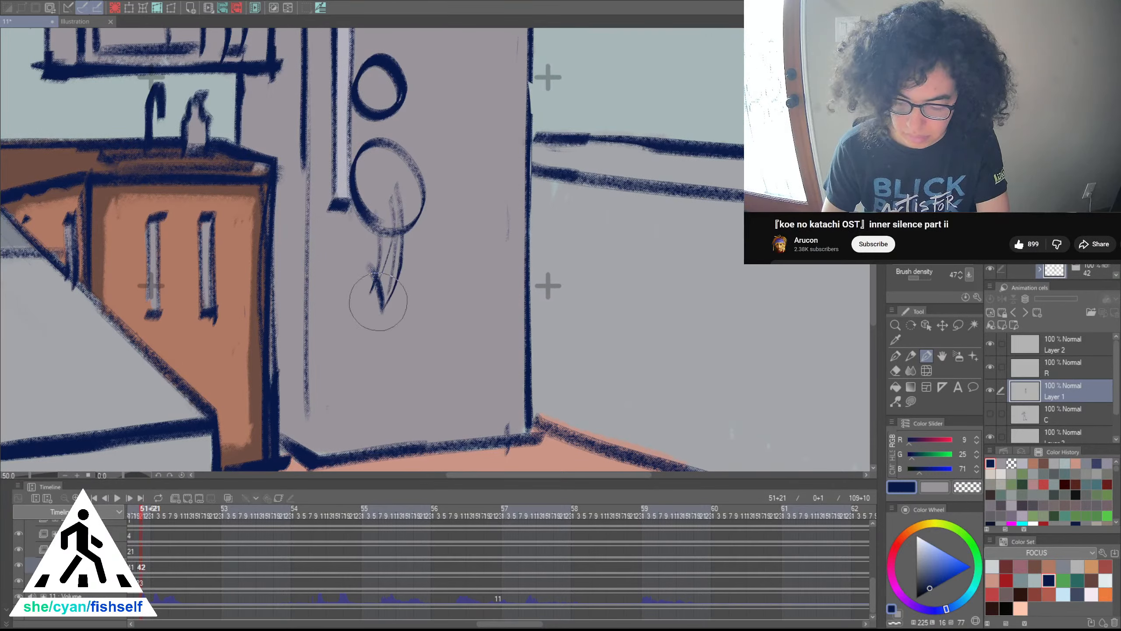
{"action": "mouse_move", "coordinate": [371, 295]}
{"action": "left_mouse_down"}
{"action": "mouse_move", "coordinate": [371, 316]}
{"action": "mouse_move", "coordinate": [399, 282]}
{"action": "left_mouse_up"}
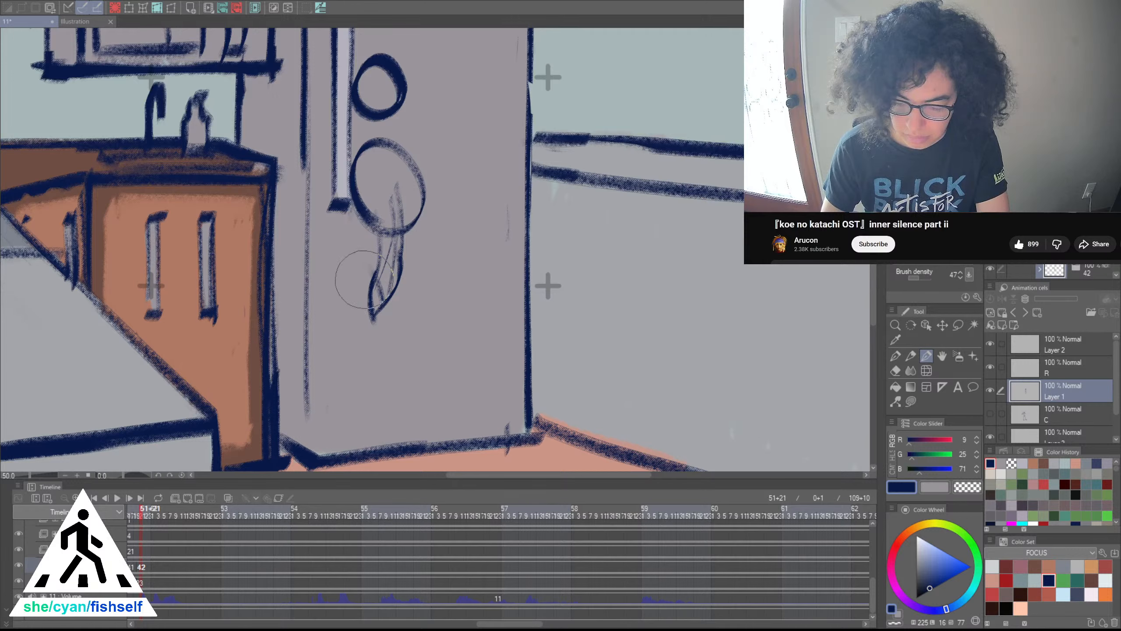
{"action": "key", "text": "ctrl+z"}
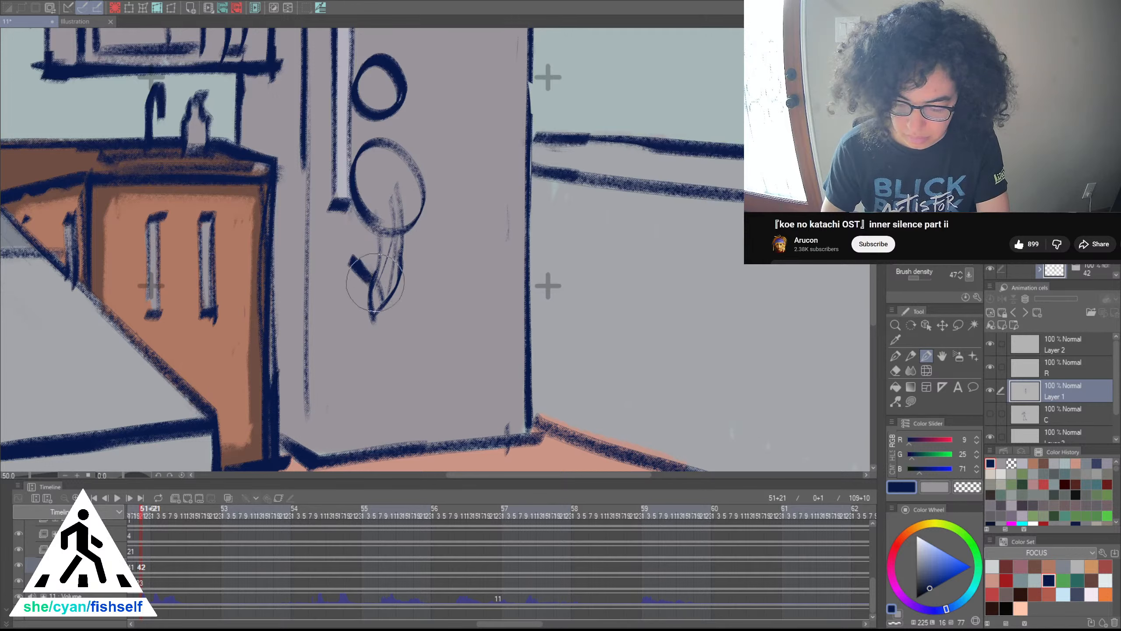
{"action": "mouse_move", "coordinate": [377, 275]}
{"action": "left_mouse_down"}
{"action": "mouse_move", "coordinate": [334, 298]}
{"action": "mouse_move", "coordinate": [342, 293]}
{"action": "mouse_move", "coordinate": [371, 347]}
{"action": "left_mouse_up"}
{"action": "mouse_move", "coordinate": [399, 279]}
{"action": "left_mouse_down"}
{"action": "mouse_move", "coordinate": [417, 259]}
{"action": "mouse_move", "coordinate": [444, 321]}
{"action": "mouse_move", "coordinate": [392, 346]}
{"action": "mouse_move", "coordinate": [403, 315]}
{"action": "left_mouse_up"}
{"action": "scroll", "coordinate": [447, 308], "scroll_direction": "down", "scroll_amount": 4}
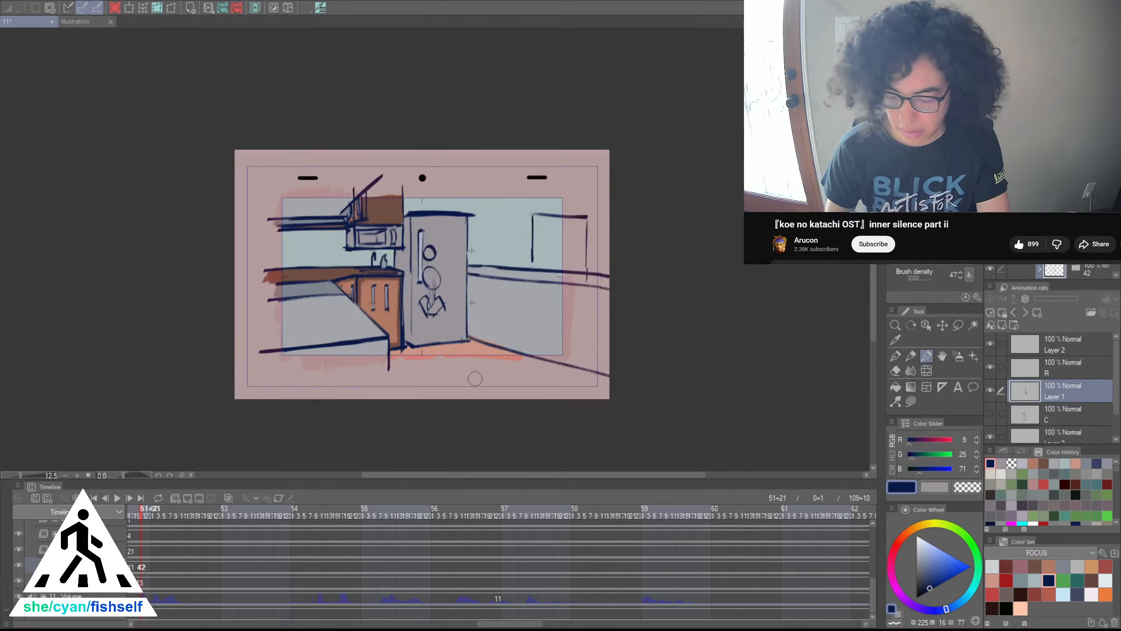
Undo all strokes of the figure sketch on the refrigerator door
{"action": "key", "text": "ctrl+z"}
{"action": "key", "text": "ctrl+z"}
{"action": "key", "text": "ctrl+z"}
{"action": "key", "text": "ctrl+z"}
{"action": "key", "text": "ctrl+z"}
{"action": "key", "text": "ctrl+z"}
{"action": "key", "text": "ctrl+z"}
{"action": "key", "text": "ctrl+z"}
{"action": "key", "text": "ctrl+z"}
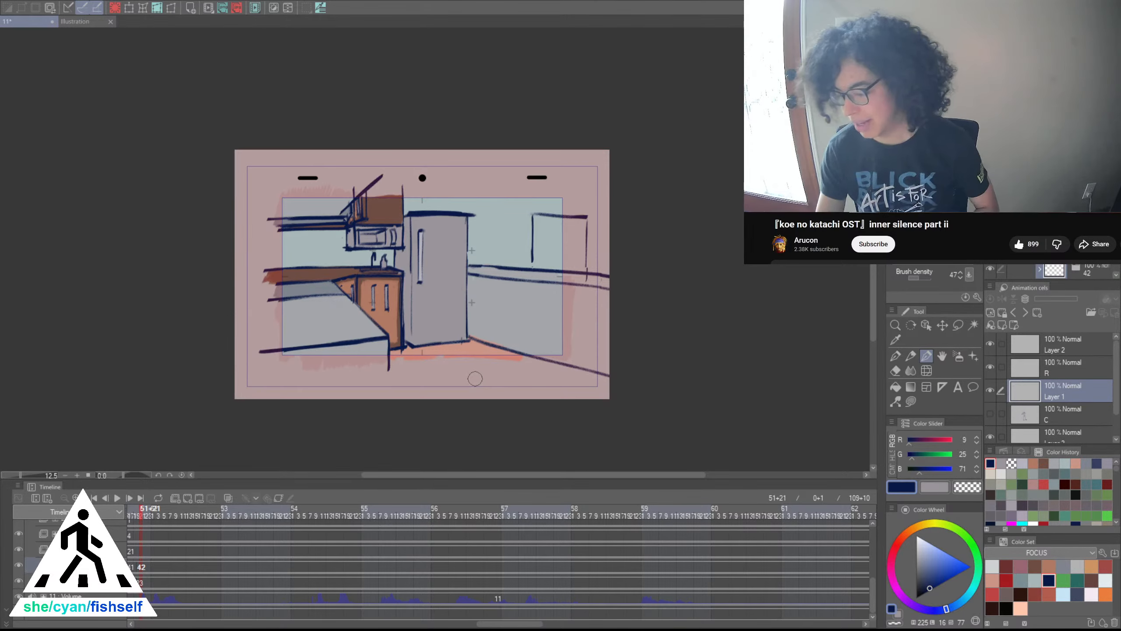
Toggle the visibility of layer C to compare the original figure's pose and placement, leaving it hidden
{"action": "left_click", "coordinate": [990, 414]}
{"action": "left_click", "coordinate": [991, 415]}
{"action": "left_click", "coordinate": [990, 415]}
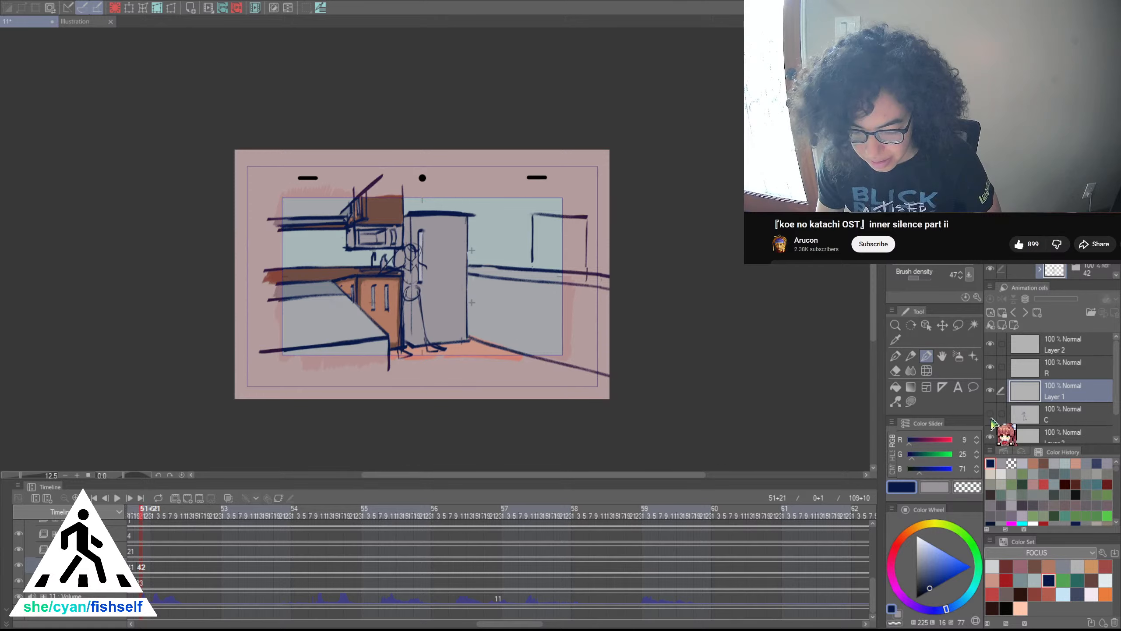
{"action": "left_click", "coordinate": [991, 415]}
{"action": "left_click", "coordinate": [991, 415]}
{"action": "left_click", "coordinate": [991, 415]}
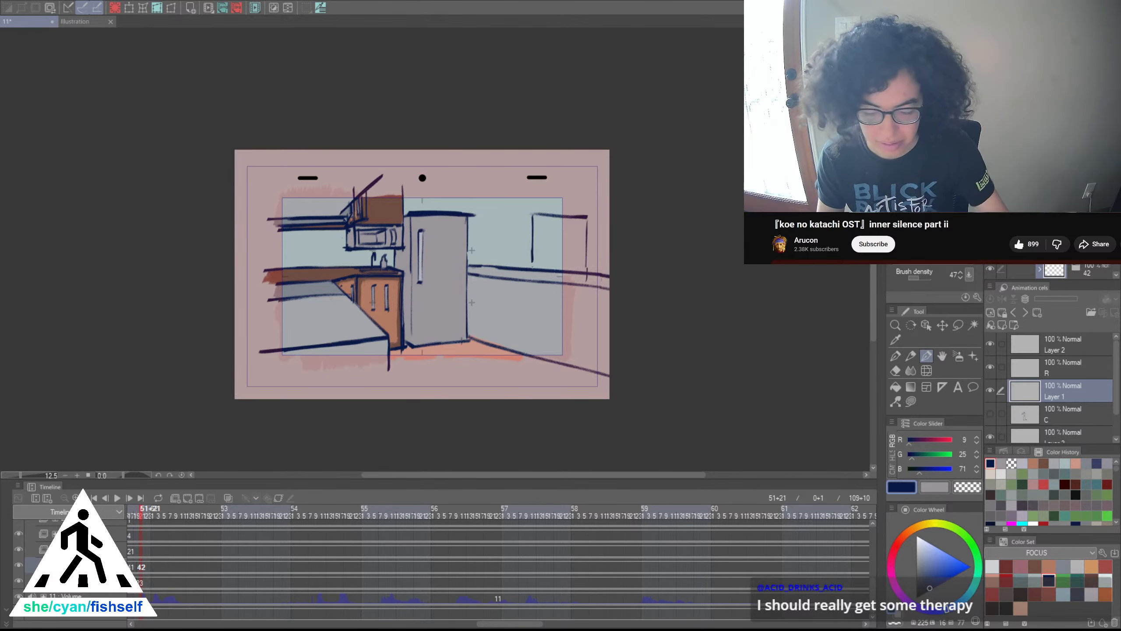
Try to sketch the figure's head as a bold circle beside the refrigerator handle
{"action": "scroll", "coordinate": [445, 290], "scroll_direction": "up", "scroll_amount": 4}
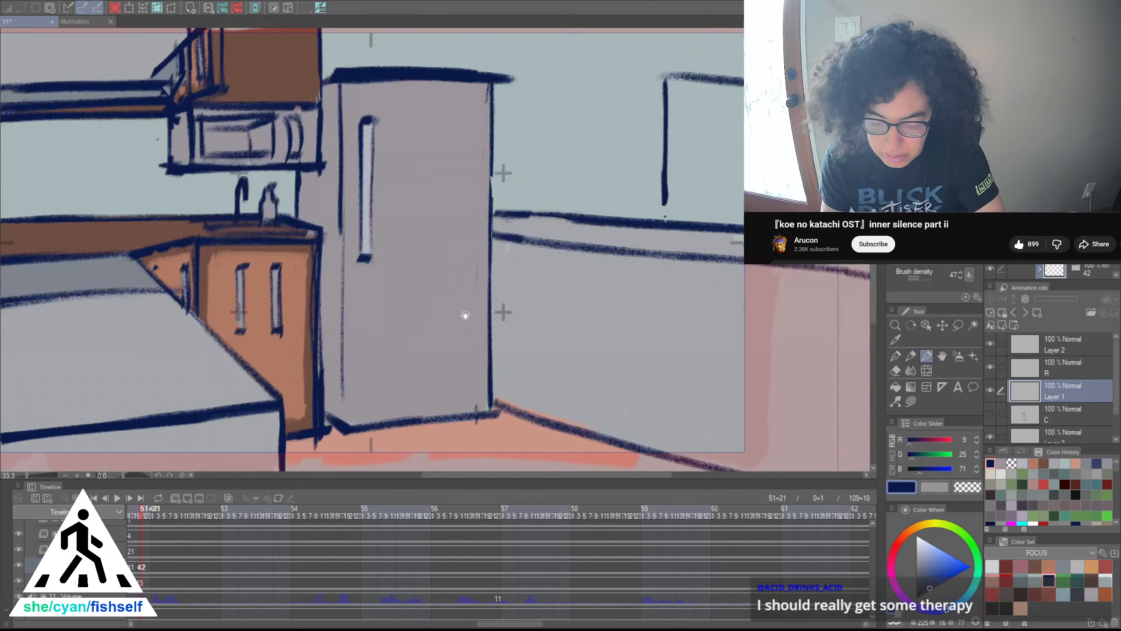
{"action": "mouse_move", "coordinate": [465, 315]}
{"action": "left_mouse_down"}
{"action": "mouse_move", "coordinate": [553, 419]}
{"action": "mouse_move", "coordinate": [551, 371]}
{"action": "mouse_move", "coordinate": [552, 395]}
{"action": "mouse_move", "coordinate": [549, 370]}
{"action": "mouse_move", "coordinate": [546, 388]}
{"action": "left_mouse_up"}
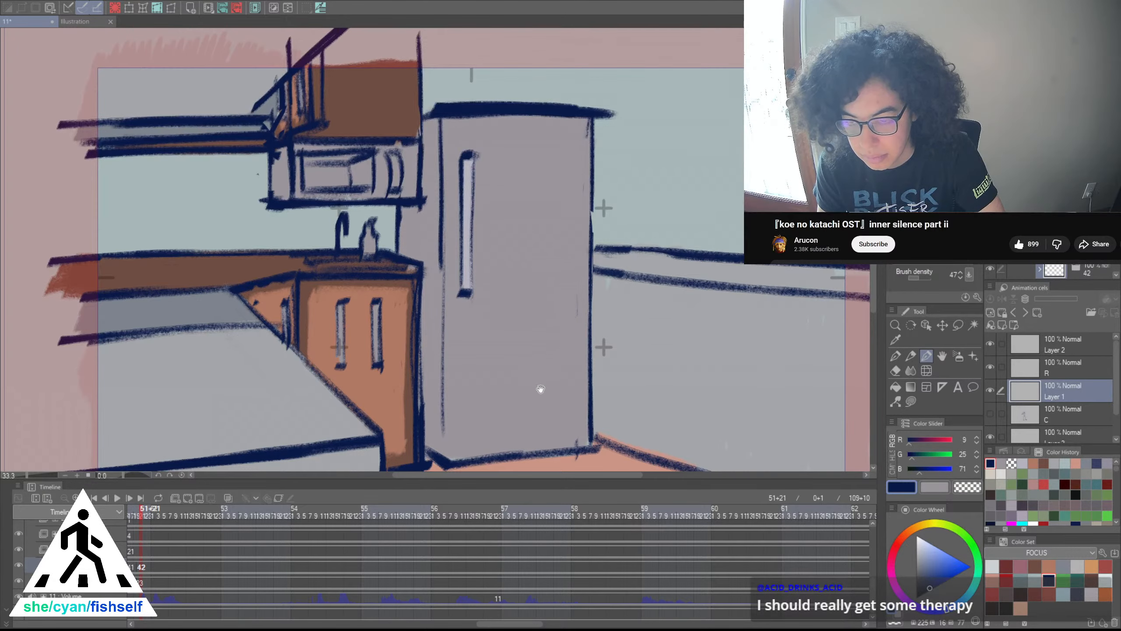
{"action": "left_click_drag", "start_coordinate": [538, 388], "coordinate": [534, 376]}
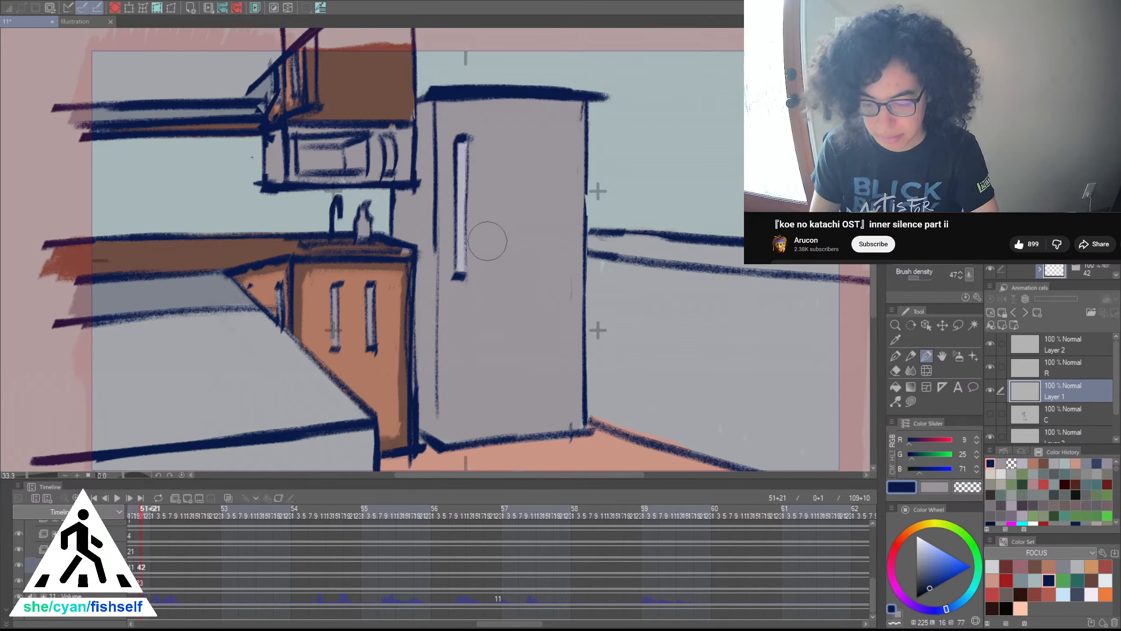
{"action": "mouse_move", "coordinate": [482, 216]}
{"action": "left_mouse_down"}
{"action": "mouse_move", "coordinate": [466, 233]}
{"action": "mouse_move", "coordinate": [482, 180]}
{"action": "mouse_move", "coordinate": [499, 182]}
{"action": "left_mouse_up"}
{"action": "key", "text": "ctrl+z"}
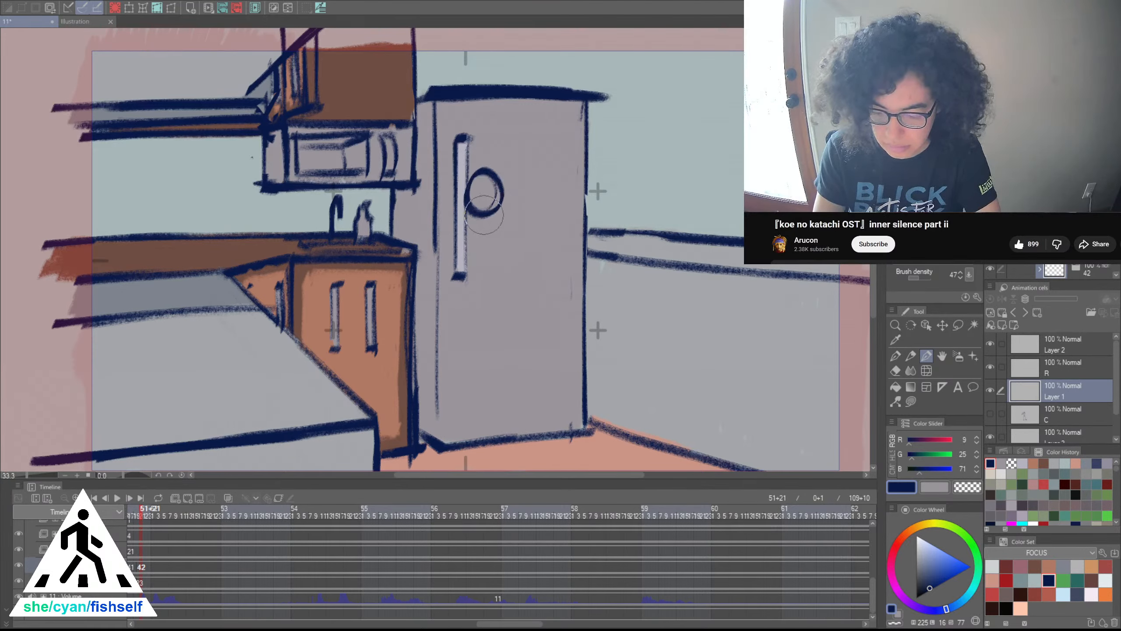
{"action": "key", "text": "ctrl+z"}
Sketch the standing figure lightly in front of the refrigerator, with head, torso and hip ovals plus two legs with feet
{"action": "mouse_move", "coordinate": [463, 260]}
{"action": "left_mouse_down"}
{"action": "mouse_move", "coordinate": [511, 244]}
{"action": "mouse_move", "coordinate": [512, 310]}
{"action": "mouse_move", "coordinate": [490, 299]}
{"action": "mouse_move", "coordinate": [505, 299]}
{"action": "mouse_move", "coordinate": [514, 335]}
{"action": "mouse_move", "coordinate": [507, 461]}
{"action": "left_mouse_up"}
{"action": "key", "text": "ctrl+z"}
{"action": "key", "text": "ctrl+z"}
{"action": "scroll", "coordinate": [527, 347], "scroll_direction": "down", "scroll_amount": 1}
{"action": "scroll", "coordinate": [527, 347], "scroll_direction": "down", "scroll_amount": 1}
{"action": "scroll", "coordinate": [507, 351], "scroll_direction": "up", "scroll_amount": 1}
{"action": "key", "text": "ctrl+z"}
{"action": "mouse_move", "coordinate": [515, 329]}
{"action": "left_mouse_down"}
{"action": "mouse_move", "coordinate": [500, 454]}
{"action": "mouse_move", "coordinate": [530, 464]}
{"action": "left_mouse_up"}
{"action": "mouse_move", "coordinate": [552, 333]}
{"action": "left_mouse_down"}
{"action": "mouse_move", "coordinate": [554, 456]}
{"action": "mouse_move", "coordinate": [592, 464]}
{"action": "left_mouse_up"}
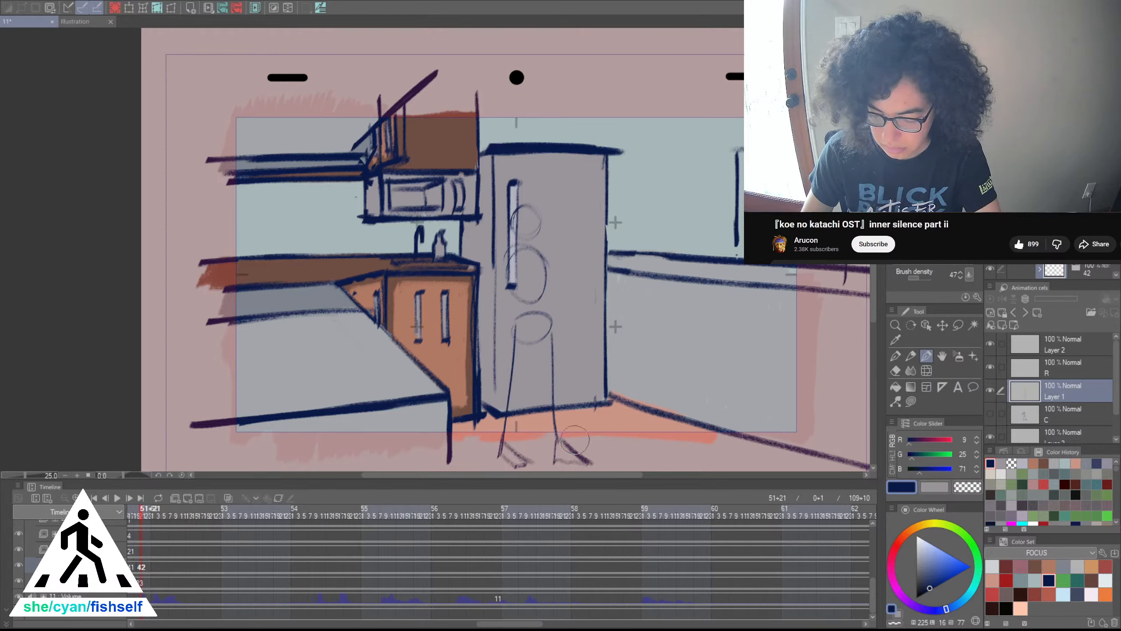
Redraw the figure's torso oval larger and darker and rework the head circle above it
{"action": "mouse_move", "coordinate": [523, 247]}
{"action": "left_mouse_down"}
{"action": "mouse_move", "coordinate": [546, 290]}
{"action": "mouse_move", "coordinate": [517, 280]}
{"action": "mouse_move", "coordinate": [490, 325]}
{"action": "left_mouse_up"}
{"action": "scroll", "coordinate": [517, 281], "scroll_direction": "up", "scroll_amount": 2}
{"action": "left_click_drag", "start_coordinate": [552, 266], "coordinate": [479, 247]}
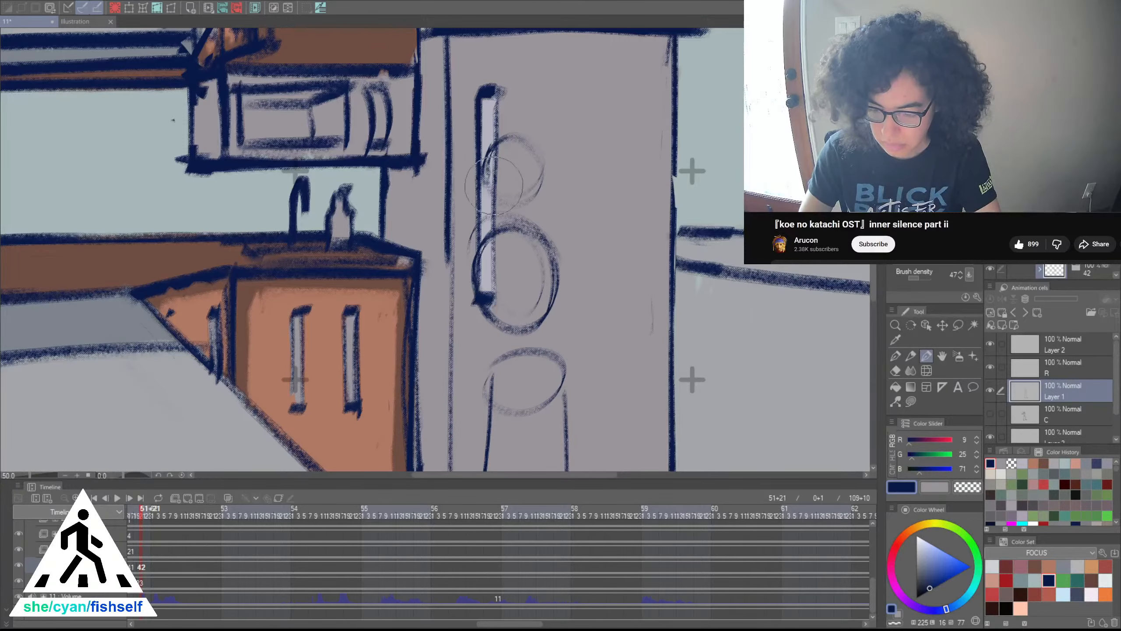
{"action": "mouse_move", "coordinate": [481, 172]}
{"action": "left_mouse_down"}
{"action": "mouse_move", "coordinate": [511, 138]}
{"action": "mouse_move", "coordinate": [534, 172]}
{"action": "mouse_move", "coordinate": [494, 200]}
{"action": "mouse_move", "coordinate": [523, 139]}
{"action": "mouse_move", "coordinate": [524, 208]}
{"action": "mouse_move", "coordinate": [486, 176]}
{"action": "mouse_move", "coordinate": [525, 157]}
{"action": "mouse_move", "coordinate": [519, 196]}
{"action": "mouse_move", "coordinate": [483, 169]}
{"action": "mouse_move", "coordinate": [541, 156]}
{"action": "mouse_move", "coordinate": [508, 181]}
{"action": "mouse_move", "coordinate": [495, 158]}
{"action": "mouse_move", "coordinate": [534, 155]}
{"action": "mouse_move", "coordinate": [516, 201]}
{"action": "mouse_move", "coordinate": [486, 146]}
{"action": "left_mouse_up"}
{"action": "key", "text": "ctrl+z"}
{"action": "key", "text": "ctrl+z"}
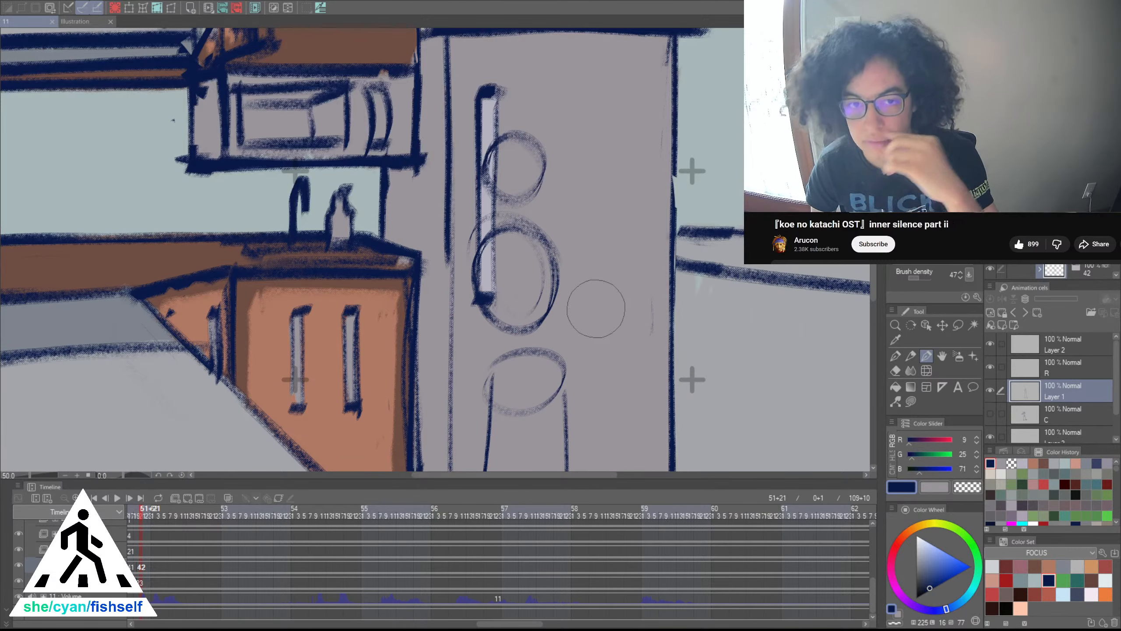
{"action": "left_click", "coordinate": [545, 180]}
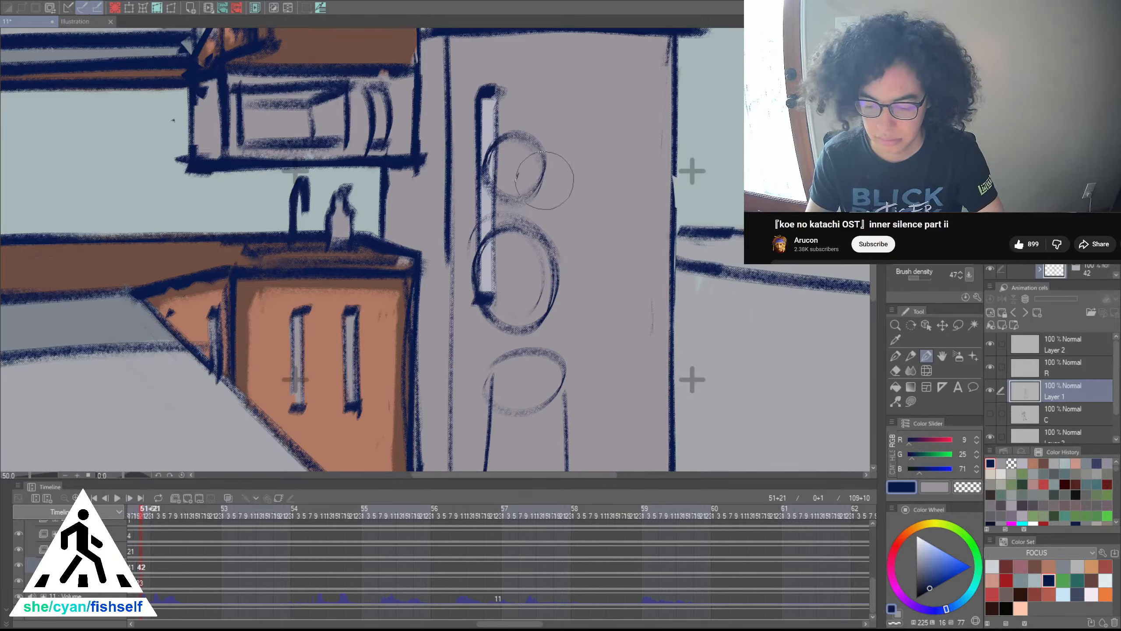
Sketch one arm resting on the countertop and bent up toward the head, and the other bent beside the hip with a hand
{"action": "scroll", "coordinate": [545, 180], "scroll_direction": "down", "scroll_amount": 4}
{"action": "scroll", "coordinate": [476, 231], "scroll_direction": "up", "scroll_amount": 2}
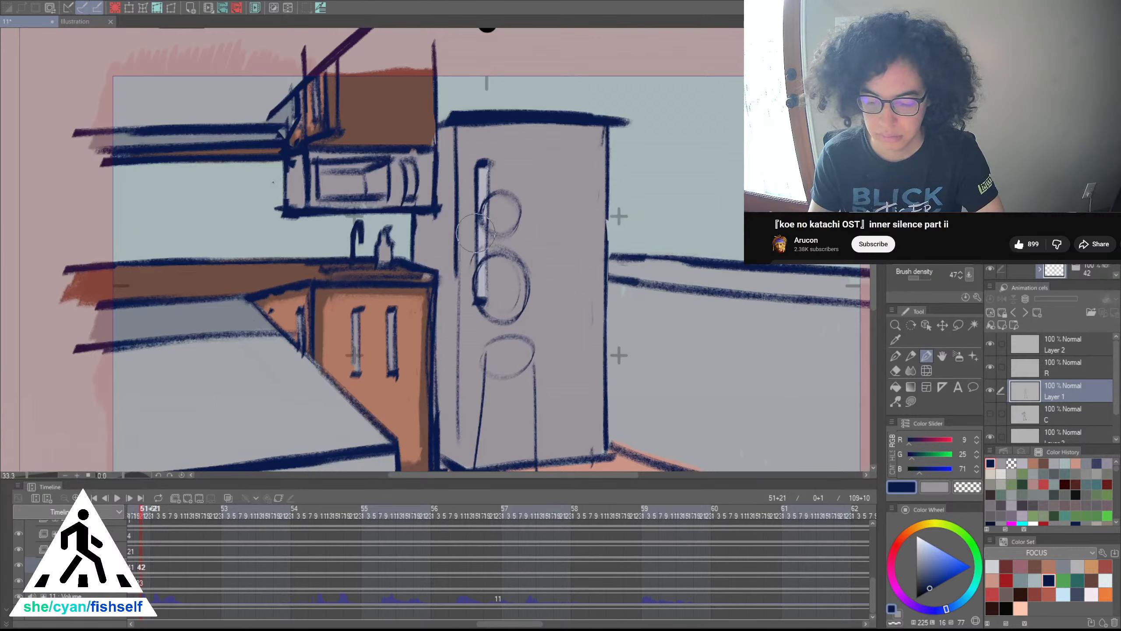
{"action": "left_click_drag", "start_coordinate": [439, 276], "coordinate": [490, 253]}
{"action": "left_click_drag", "start_coordinate": [407, 292], "coordinate": [435, 276]}
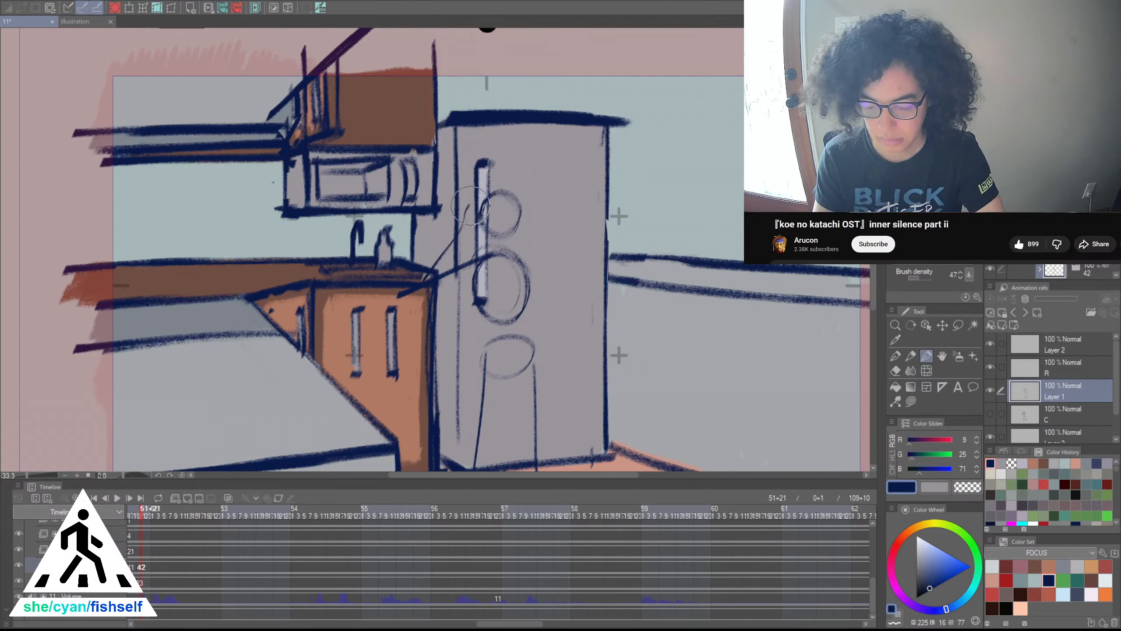
{"action": "left_click_drag", "start_coordinate": [448, 247], "coordinate": [485, 204]}
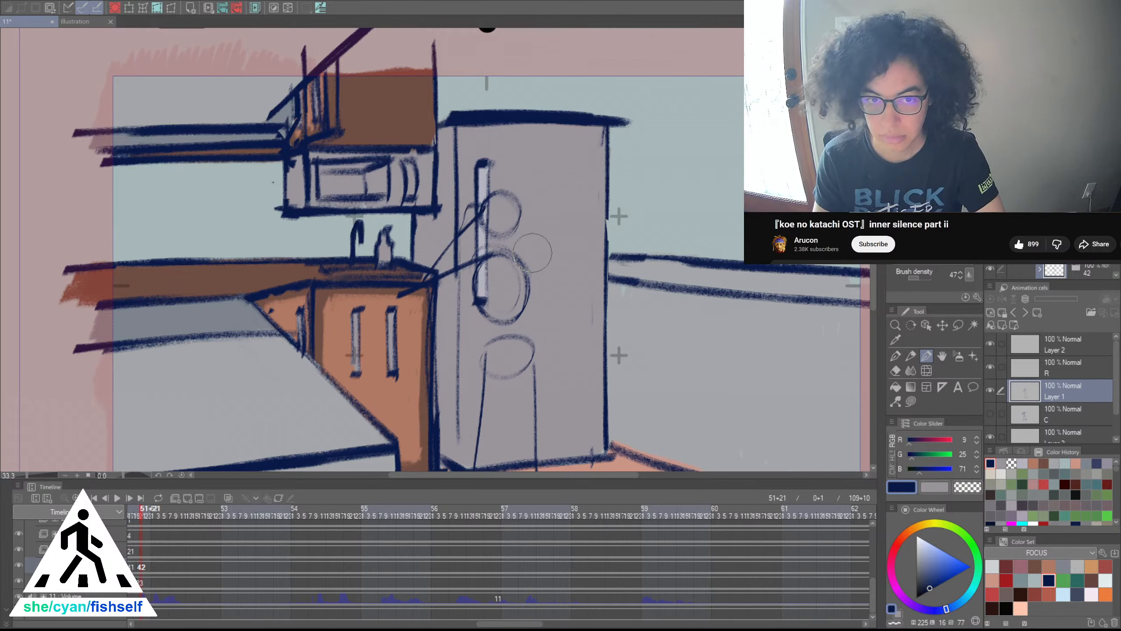
{"action": "mouse_move", "coordinate": [507, 255]}
{"action": "left_mouse_down"}
{"action": "mouse_move", "coordinate": [570, 330]}
{"action": "mouse_move", "coordinate": [535, 390]}
{"action": "mouse_move", "coordinate": [566, 375]}
{"action": "mouse_move", "coordinate": [549, 389]}
{"action": "left_mouse_up"}
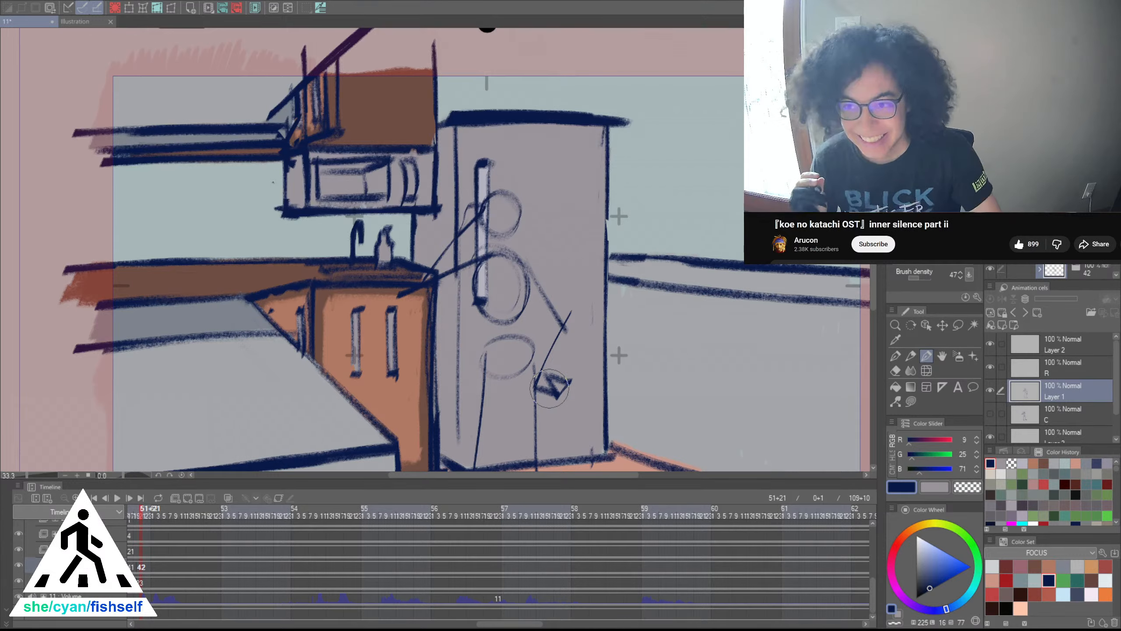
{"action": "mouse_move", "coordinate": [493, 319]}
{"action": "left_mouse_down"}
{"action": "mouse_move", "coordinate": [521, 319]}
{"action": "mouse_move", "coordinate": [523, 292]}
{"action": "mouse_move", "coordinate": [524, 323]}
{"action": "mouse_move", "coordinate": [529, 298]}
{"action": "mouse_move", "coordinate": [520, 313]}
{"action": "mouse_move", "coordinate": [512, 278]}
{"action": "mouse_move", "coordinate": [517, 295]}
{"action": "mouse_move", "coordinate": [484, 332]}
{"action": "left_mouse_up"}
{"action": "key", "text": "ctrl+z"}
{"action": "key", "text": "ctrl+z"}
{"action": "key", "text": "ctrl+z"}
{"action": "key", "text": "ctrl+z"}
Sketch overlapping curved strokes across the figure's lower torso and along the shoulder side
{"action": "mouse_move", "coordinate": [515, 292]}
{"action": "left_mouse_down"}
{"action": "mouse_move", "coordinate": [486, 328]}
{"action": "mouse_move", "coordinate": [528, 324]}
{"action": "mouse_move", "coordinate": [520, 283]}
{"action": "mouse_move", "coordinate": [524, 319]}
{"action": "mouse_move", "coordinate": [535, 310]}
{"action": "mouse_move", "coordinate": [509, 285]}
{"action": "mouse_move", "coordinate": [480, 325]}
{"action": "left_mouse_up"}
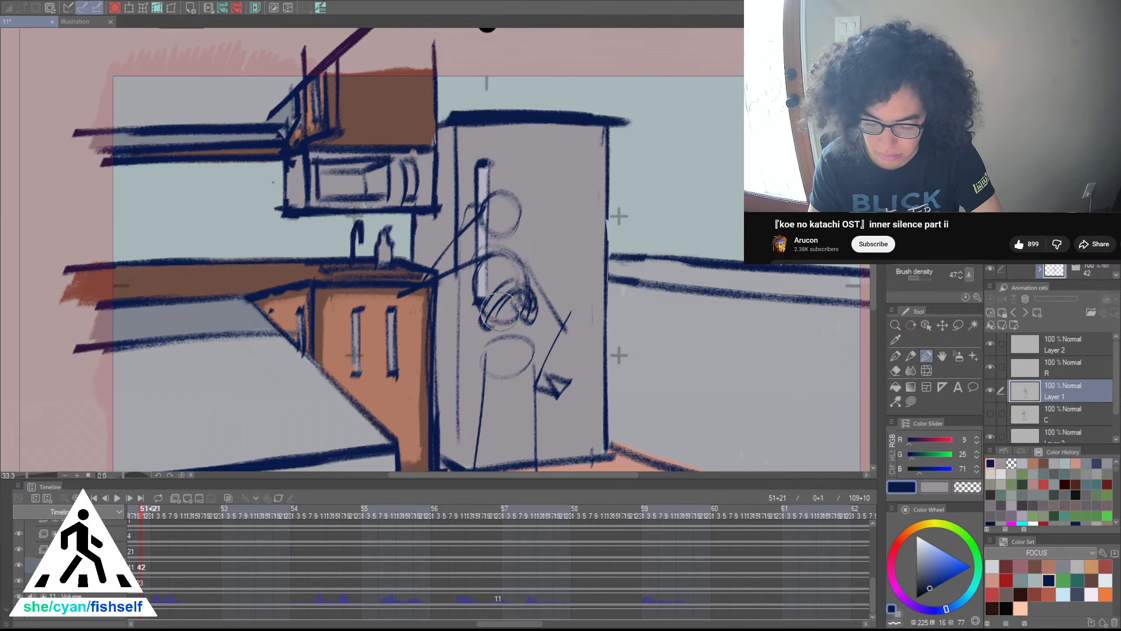
{"action": "mouse_move", "coordinate": [506, 276]}
{"action": "left_mouse_down"}
{"action": "mouse_move", "coordinate": [474, 323]}
{"action": "mouse_move", "coordinate": [482, 330]}
{"action": "left_mouse_up"}
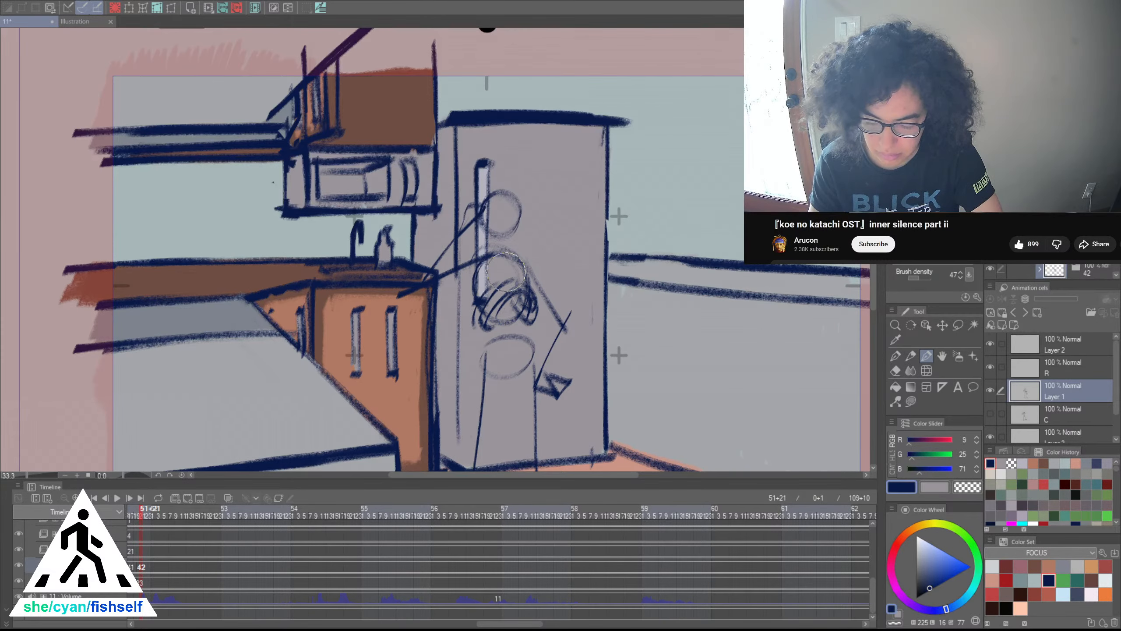
{"action": "scroll", "coordinate": [523, 229], "scroll_direction": "down", "scroll_amount": 3}
{"action": "scroll", "coordinate": [519, 246], "scroll_direction": "up", "scroll_amount": 2}
{"action": "mouse_move", "coordinate": [521, 246]}
{"action": "left_mouse_down"}
{"action": "mouse_move", "coordinate": [499, 274]}
{"action": "mouse_move", "coordinate": [505, 267]}
{"action": "left_mouse_up"}
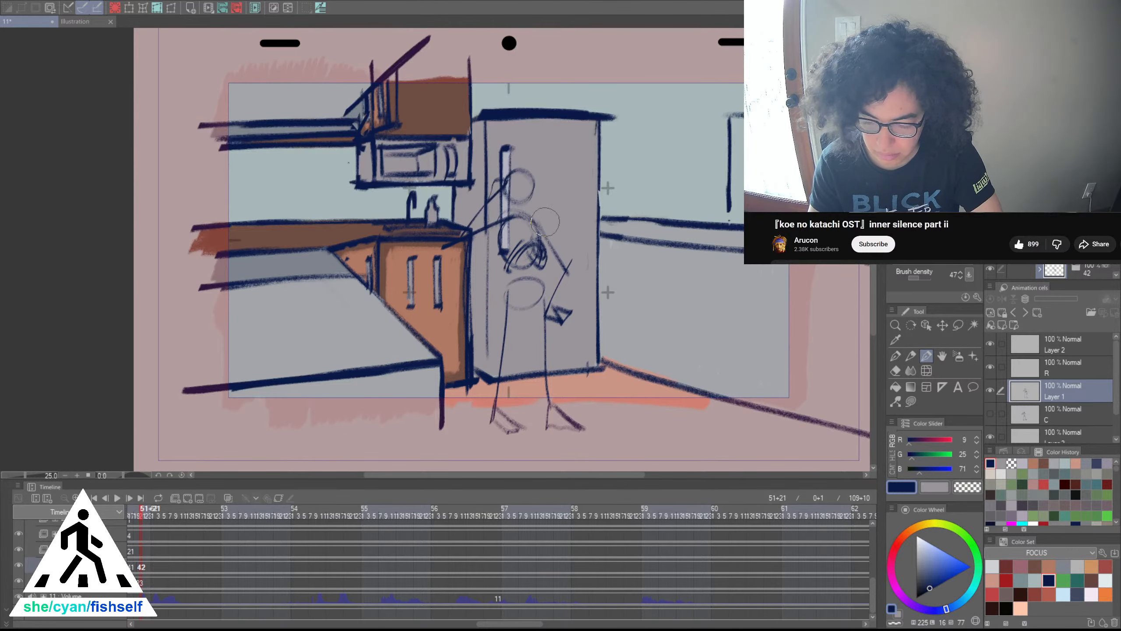
Save the storyboard file with the current rough of the standing figure
{"action": "scroll", "coordinate": [547, 222], "scroll_direction": "down", "scroll_amount": 4}
{"action": "scroll", "coordinate": [596, 248], "scroll_direction": "up", "scroll_amount": 2}
{"action": "left_click_drag", "start_coordinate": [582, 344], "coordinate": [582, 390]}
{"action": "key", "text": "ctrl+s"}
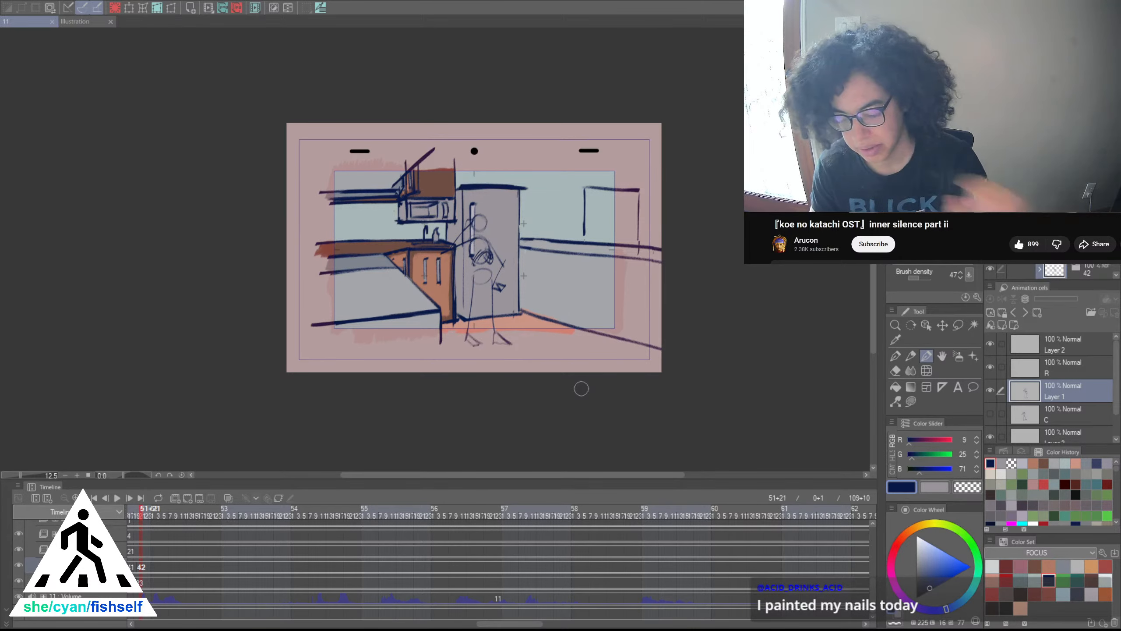
Sketch a narrow pointed shape hanging from the overlapping torso strokes down into the hip oval
{"action": "scroll", "coordinate": [490, 259], "scroll_direction": "up", "scroll_amount": 6}
{"action": "left_click_drag", "start_coordinate": [501, 266], "coordinate": [485, 305]}
{"action": "mouse_move", "coordinate": [464, 248]}
{"action": "left_mouse_down"}
{"action": "mouse_move", "coordinate": [466, 326]}
{"action": "mouse_move", "coordinate": [446, 327]}
{"action": "left_mouse_up"}
{"action": "key", "text": "ctrl+z"}
{"action": "key", "text": "ctrl+z"}
{"action": "key", "text": "ctrl+z"}
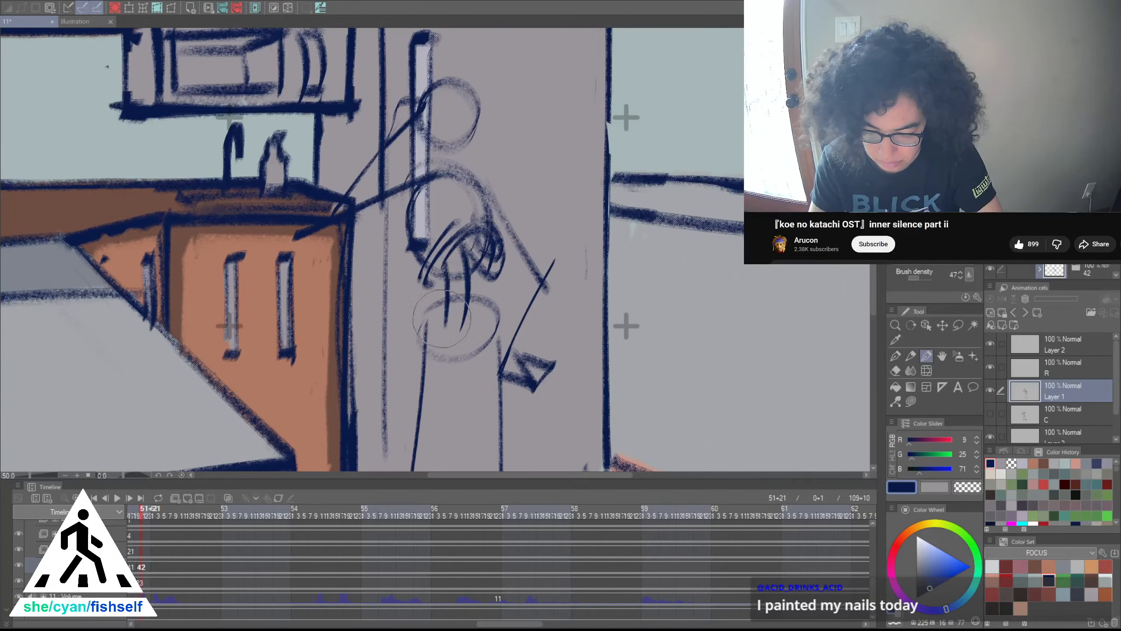
{"action": "key", "text": "ctrl+z"}
{"action": "left_click_drag", "start_coordinate": [445, 263], "coordinate": [454, 335]}
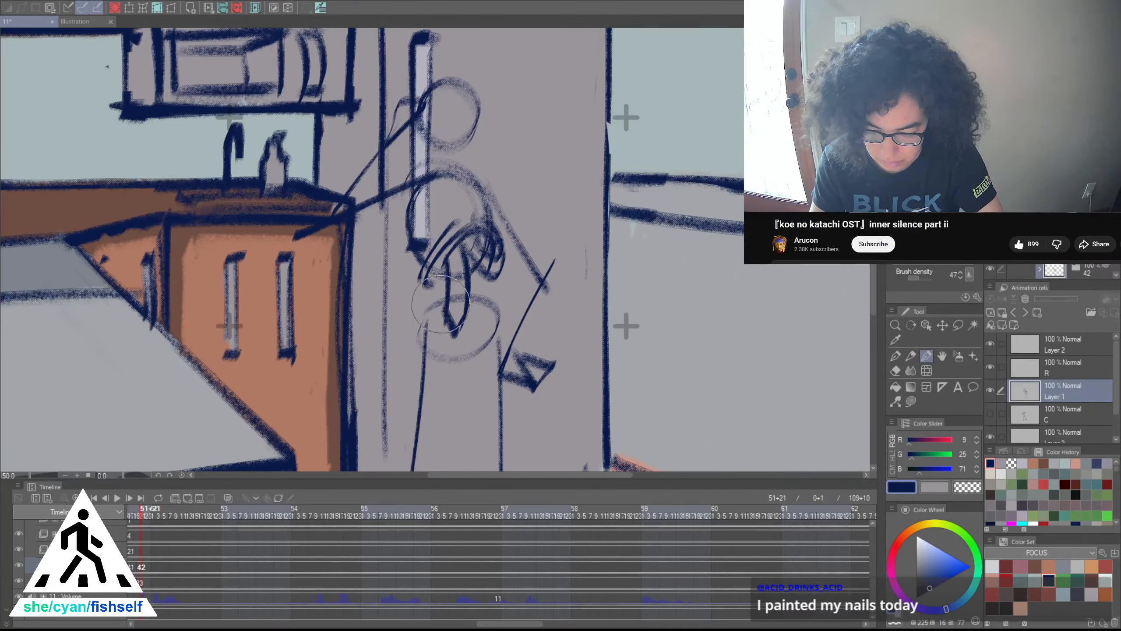
Sketch thick angular edges on both sides of the hip oval and save the file
{"action": "mouse_move", "coordinate": [442, 291]}
{"action": "left_mouse_down"}
{"action": "mouse_move", "coordinate": [411, 331]}
{"action": "mouse_move", "coordinate": [440, 352]}
{"action": "left_mouse_up"}
{"action": "mouse_move", "coordinate": [467, 311]}
{"action": "left_mouse_down"}
{"action": "mouse_move", "coordinate": [483, 289]}
{"action": "mouse_move", "coordinate": [509, 317]}
{"action": "left_mouse_up"}
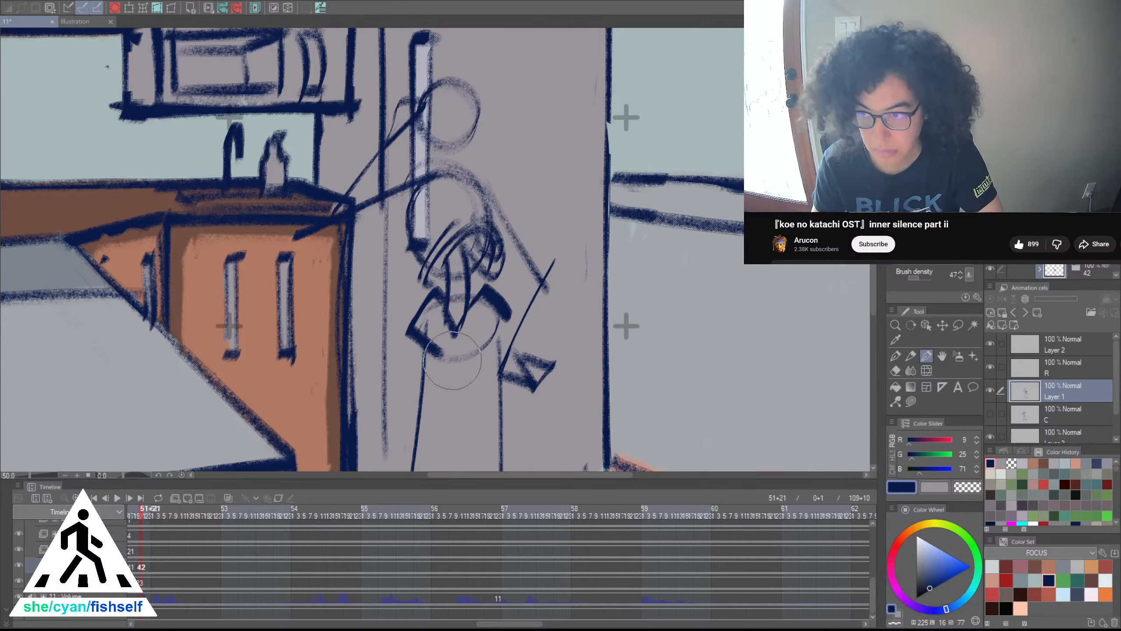
{"action": "key", "text": "ctrl+s"}
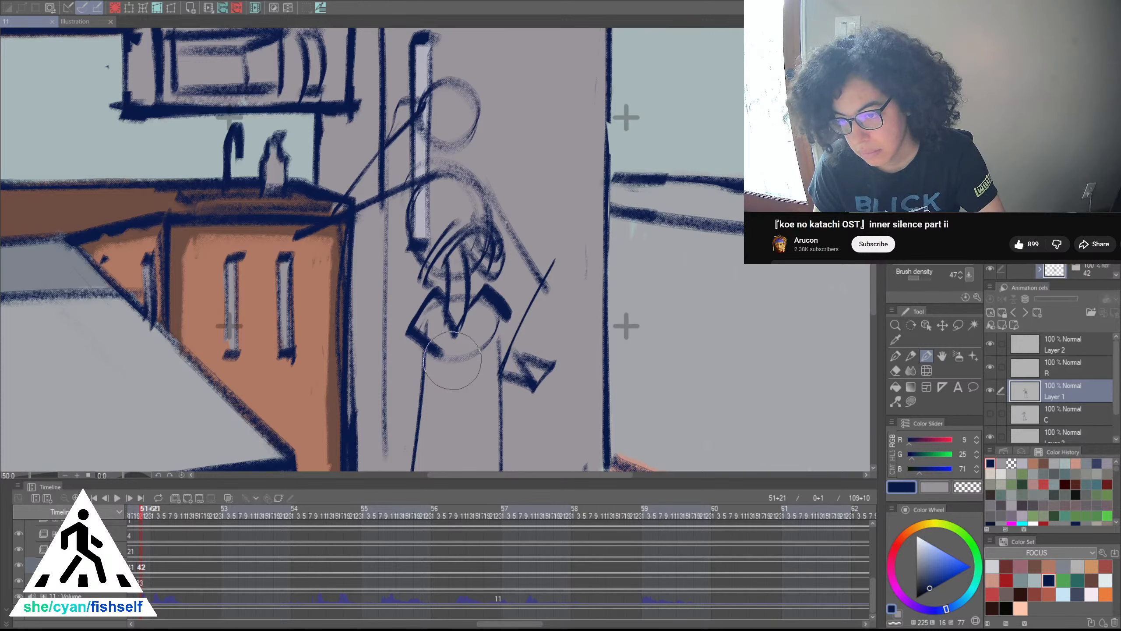
Close the lower edge of the angular hip shape with curved strokes beneath the hanging point
{"action": "mouse_move", "coordinate": [442, 326]}
{"action": "left_mouse_down"}
{"action": "mouse_move", "coordinate": [483, 318]}
{"action": "mouse_move", "coordinate": [466, 350]}
{"action": "mouse_move", "coordinate": [444, 322]}
{"action": "mouse_move", "coordinate": [458, 351]}
{"action": "mouse_move", "coordinate": [432, 330]}
{"action": "mouse_move", "coordinate": [459, 343]}
{"action": "mouse_move", "coordinate": [444, 322]}
{"action": "mouse_move", "coordinate": [470, 337]}
{"action": "mouse_move", "coordinate": [450, 342]}
{"action": "mouse_move", "coordinate": [500, 326]}
{"action": "left_mouse_up"}
{"action": "key", "text": "ctrl+z"}
{"action": "key", "text": "ctrl+z"}
{"action": "key", "text": "ctrl+z"}
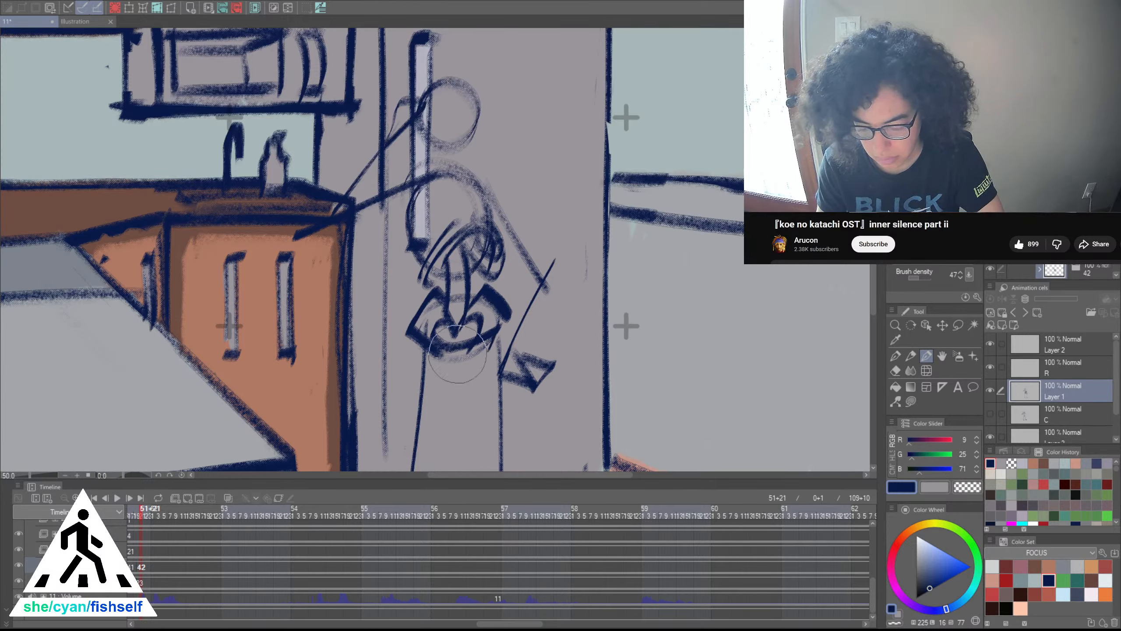
{"action": "key", "text": "ctrl+y"}
{"action": "mouse_move", "coordinate": [462, 358]}
{"action": "left_mouse_down"}
{"action": "mouse_move", "coordinate": [494, 344]}
{"action": "mouse_move", "coordinate": [505, 321]}
{"action": "left_mouse_up"}
{"action": "mouse_move", "coordinate": [548, 415]}
{"action": "left_mouse_down"}
{"action": "mouse_move", "coordinate": [552, 438]}
{"action": "mouse_move", "coordinate": [549, 403]}
{"action": "mouse_move", "coordinate": [548, 415]}
{"action": "left_mouse_up"}
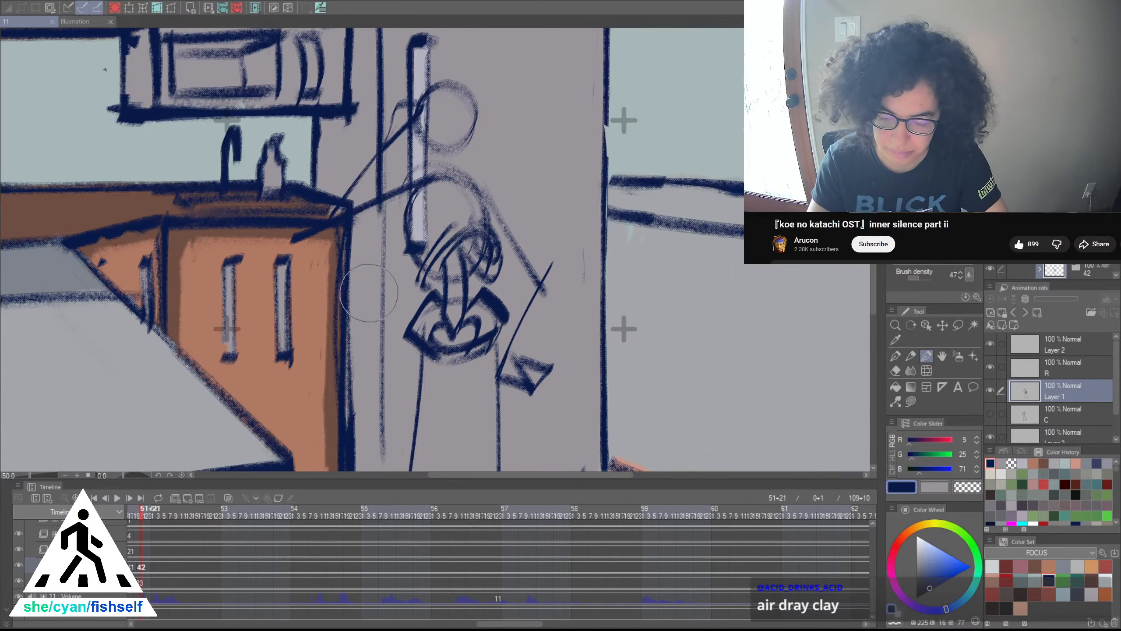
Sketch long curving hair strokes down both sides of the figure and around the lower legs, with upturned tips
{"action": "left_click_drag", "start_coordinate": [393, 216], "coordinate": [394, 458]}
{"action": "key", "text": "ctrl+z"}
{"action": "scroll", "coordinate": [400, 257], "scroll_direction": "down", "scroll_amount": 3}
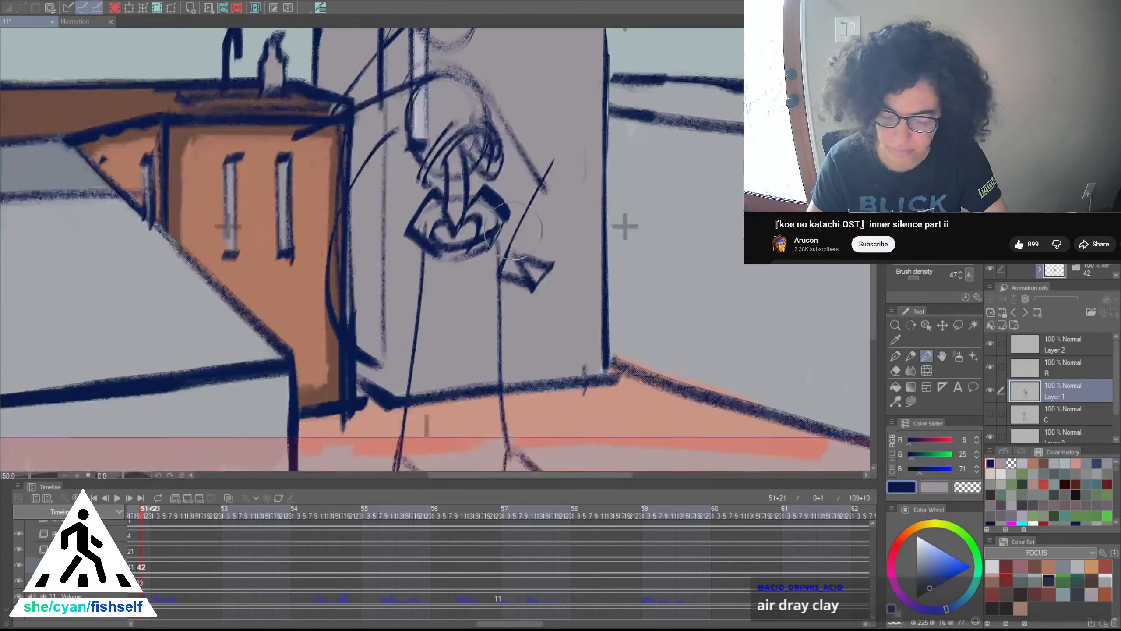
{"action": "mouse_move", "coordinate": [379, 157]}
{"action": "left_mouse_down"}
{"action": "mouse_move", "coordinate": [367, 358]}
{"action": "mouse_move", "coordinate": [468, 449]}
{"action": "mouse_move", "coordinate": [502, 327]}
{"action": "mouse_move", "coordinate": [564, 375]}
{"action": "left_mouse_up"}
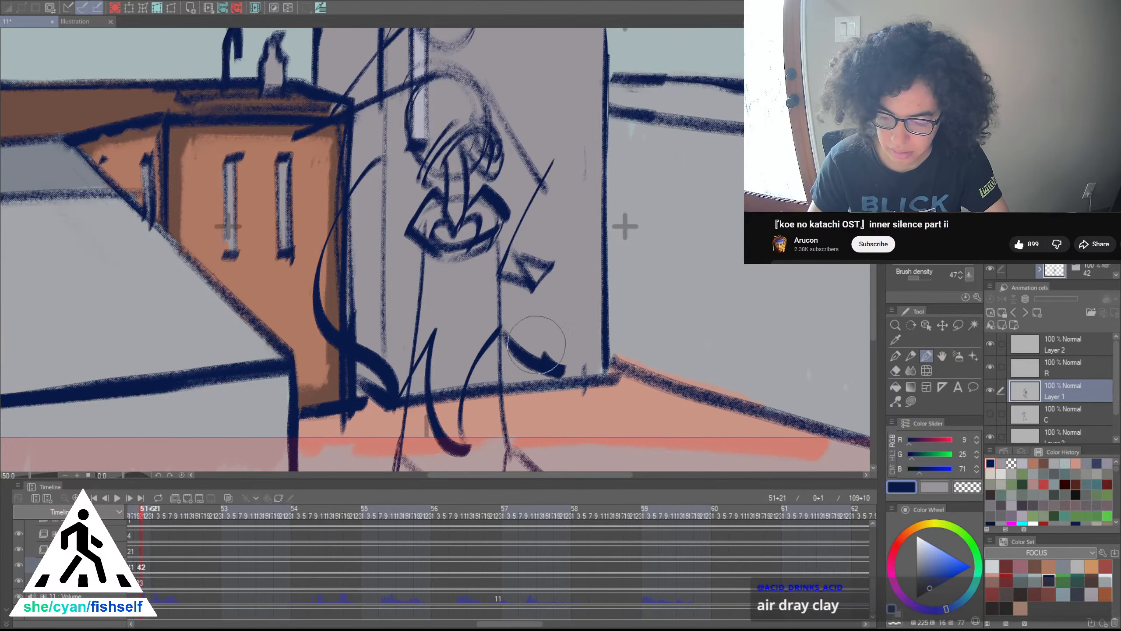
{"action": "mouse_move", "coordinate": [569, 286]}
{"action": "left_mouse_down"}
{"action": "mouse_move", "coordinate": [551, 415]}
{"action": "mouse_move", "coordinate": [542, 256]}
{"action": "mouse_move", "coordinate": [499, 191]}
{"action": "mouse_move", "coordinate": [459, 69]}
{"action": "left_mouse_up"}
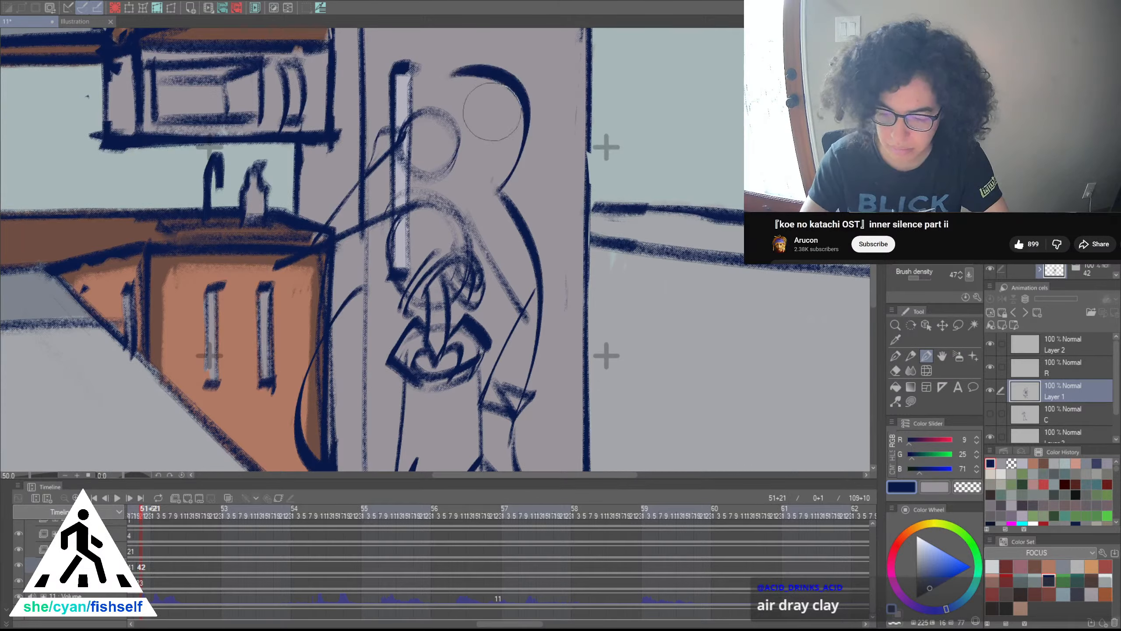
Redraw the rounded hair outline from the top of the head to the shoulder on the side away from the counter
{"action": "key", "text": "ctrl+z"}
{"action": "mouse_move", "coordinate": [499, 190]}
{"action": "left_mouse_down"}
{"action": "mouse_move", "coordinate": [457, 75]}
{"action": "mouse_move", "coordinate": [482, 126]}
{"action": "mouse_move", "coordinate": [491, 186]}
{"action": "mouse_move", "coordinate": [435, 111]}
{"action": "left_mouse_up"}
{"action": "key", "text": "ctrl+z"}
{"action": "key", "text": "ctrl+z"}
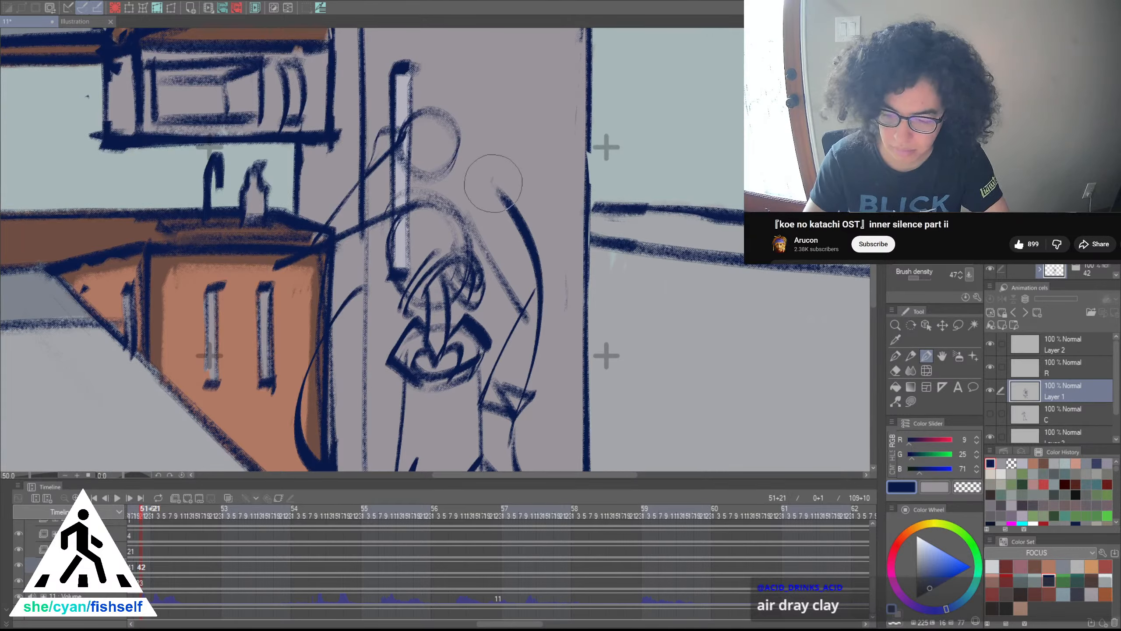
{"action": "mouse_move", "coordinate": [498, 189]}
{"action": "left_mouse_down"}
{"action": "mouse_move", "coordinate": [431, 94]}
{"action": "mouse_move", "coordinate": [516, 185]}
{"action": "mouse_move", "coordinate": [444, 95]}
{"action": "left_mouse_up"}
{"action": "key", "text": "ctrl+z"}
{"action": "left_click_drag", "start_coordinate": [512, 141], "coordinate": [493, 194]}
Sketch the fringe across the forehead and long hair strokes sweeping from the head down over the arm at the counter
{"action": "left_click_drag", "start_coordinate": [419, 124], "coordinate": [471, 140]}
{"action": "left_click_drag", "start_coordinate": [422, 102], "coordinate": [487, 123]}
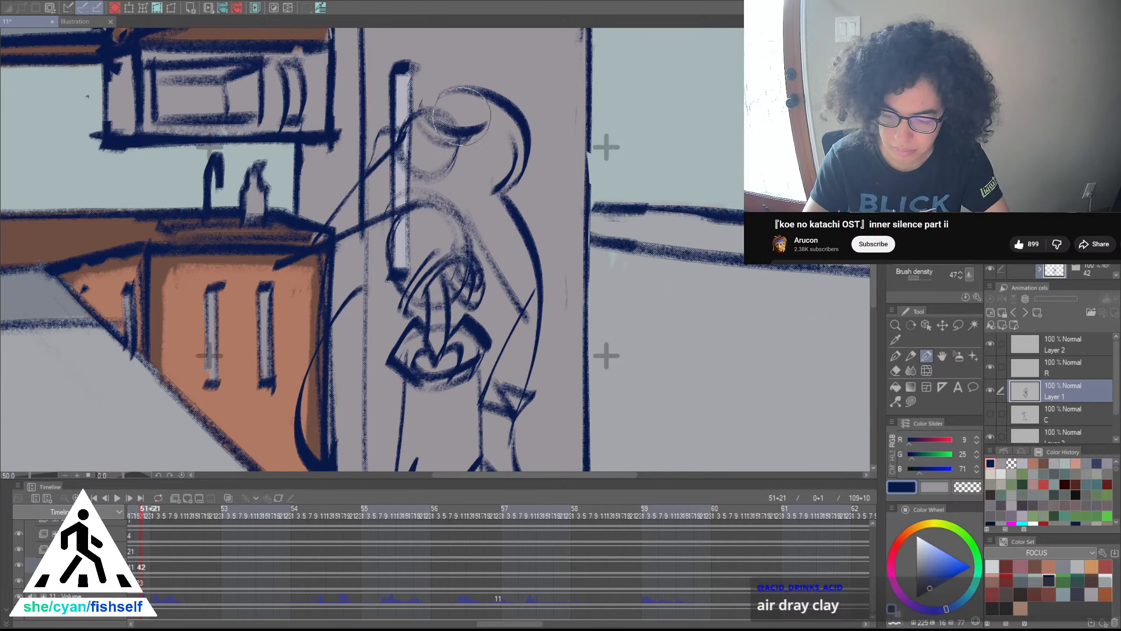
{"action": "mouse_move", "coordinate": [401, 152]}
{"action": "left_mouse_down"}
{"action": "mouse_move", "coordinate": [436, 204]}
{"action": "mouse_move", "coordinate": [458, 182]}
{"action": "mouse_move", "coordinate": [464, 138]}
{"action": "mouse_move", "coordinate": [461, 152]}
{"action": "mouse_move", "coordinate": [483, 158]}
{"action": "mouse_move", "coordinate": [480, 204]}
{"action": "left_mouse_up"}
{"action": "scroll", "coordinate": [461, 153], "scroll_direction": "down", "scroll_amount": 4}
{"action": "scroll", "coordinate": [456, 178], "scroll_direction": "up", "scroll_amount": 3}
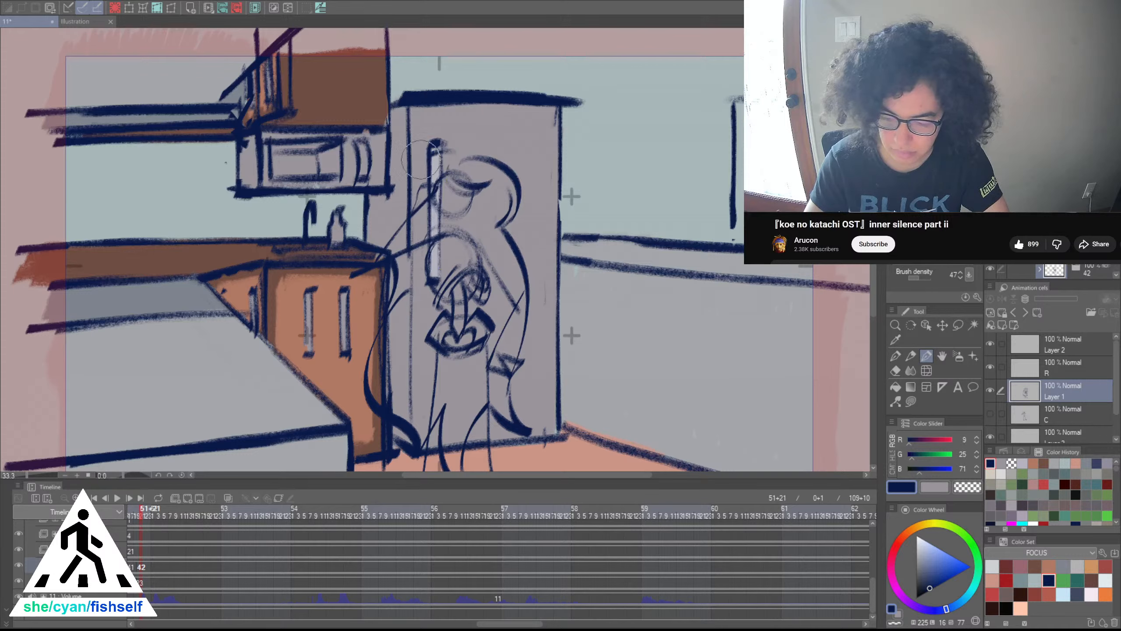
{"action": "left_click_drag", "start_coordinate": [440, 153], "coordinate": [379, 247]}
{"action": "mouse_move", "coordinate": [442, 181]}
{"action": "left_mouse_down"}
{"action": "mouse_move", "coordinate": [400, 292]}
{"action": "mouse_move", "coordinate": [388, 282]}
{"action": "left_mouse_up"}
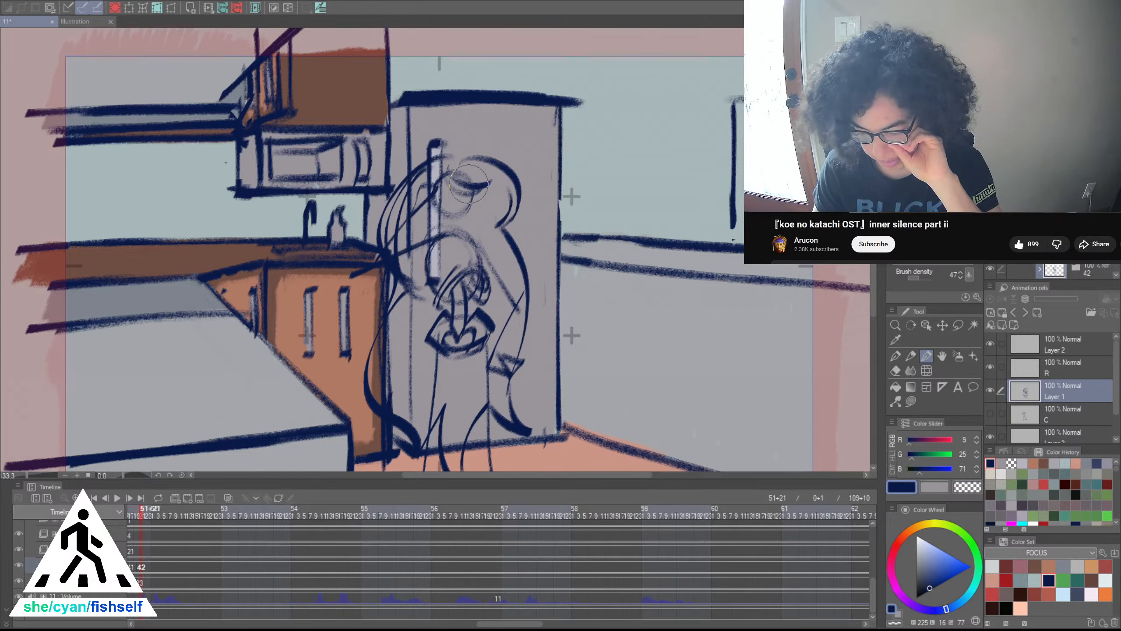
Draw an outward-flaring hair tip near the refrigerator's far edge, redoing the stroke until its curve fits
{"action": "left_click_drag", "start_coordinate": [528, 282], "coordinate": [566, 340]}
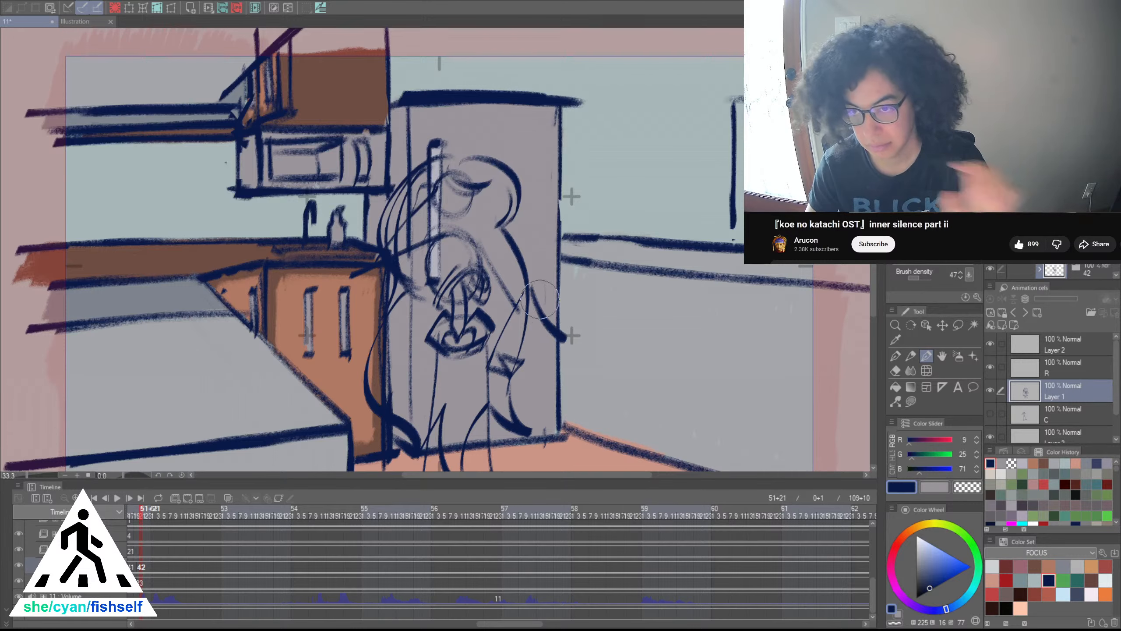
{"action": "key", "text": "ctrl+z"}
{"action": "left_click_drag", "start_coordinate": [526, 283], "coordinate": [561, 334]}
{"action": "mouse_move", "coordinate": [561, 334]}
{"action": "left_mouse_down"}
{"action": "mouse_move", "coordinate": [534, 323]}
{"action": "mouse_move", "coordinate": [521, 280]}
{"action": "mouse_move", "coordinate": [559, 334]}
{"action": "left_mouse_up"}
{"action": "key", "text": "ctrl+z"}
{"action": "key", "text": "ctrl+z"}
{"action": "left_click_drag", "start_coordinate": [527, 283], "coordinate": [557, 334]}
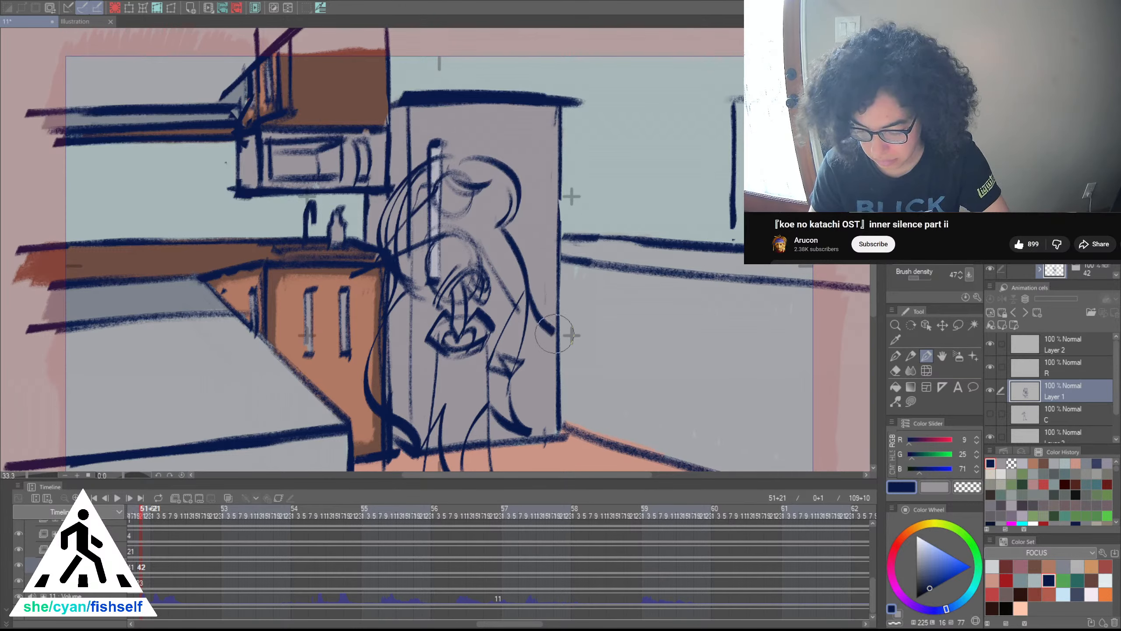
{"action": "key", "text": "ctrl+z"}
{"action": "mouse_move", "coordinate": [527, 283]}
{"action": "left_mouse_down"}
{"action": "mouse_move", "coordinate": [555, 337]}
{"action": "mouse_move", "coordinate": [515, 305]}
{"action": "mouse_move", "coordinate": [528, 288]}
{"action": "mouse_move", "coordinate": [531, 323]}
{"action": "mouse_move", "coordinate": [532, 313]}
{"action": "mouse_move", "coordinate": [546, 329]}
{"action": "mouse_move", "coordinate": [521, 320]}
{"action": "mouse_move", "coordinate": [548, 334]}
{"action": "left_mouse_up"}
{"action": "key", "text": "c"}
{"action": "key", "text": "c"}
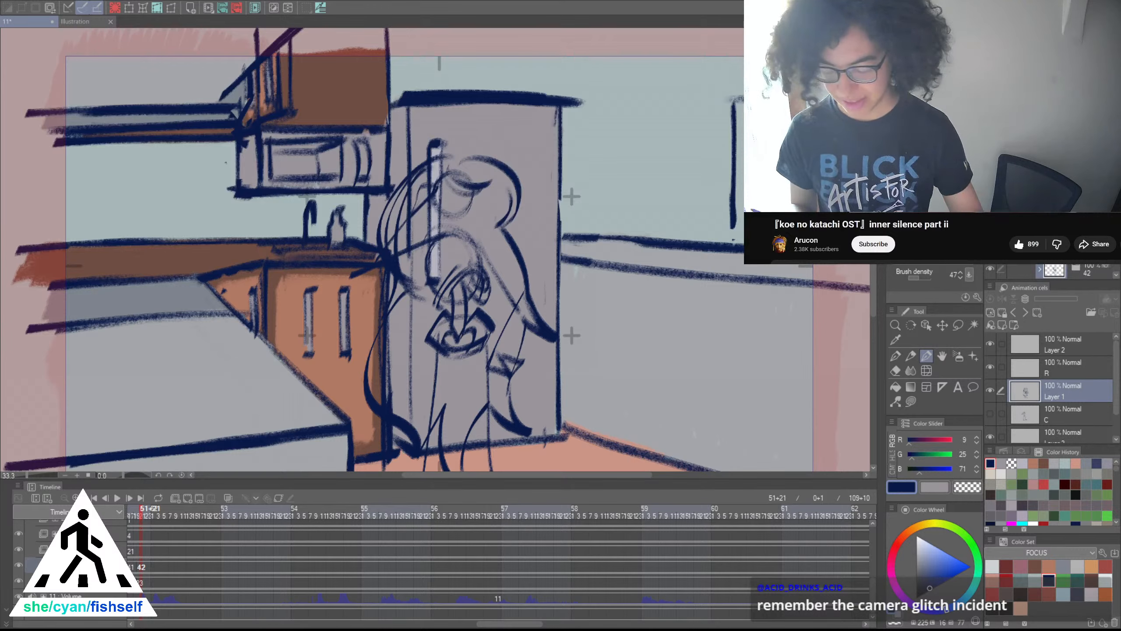
Sketch the counter-side cheek line slanting down to a pointed chin on the head
{"action": "left_click_drag", "start_coordinate": [598, 321], "coordinate": [634, 354]}
{"action": "scroll", "coordinate": [635, 354], "scroll_direction": "up", "scroll_amount": 2}
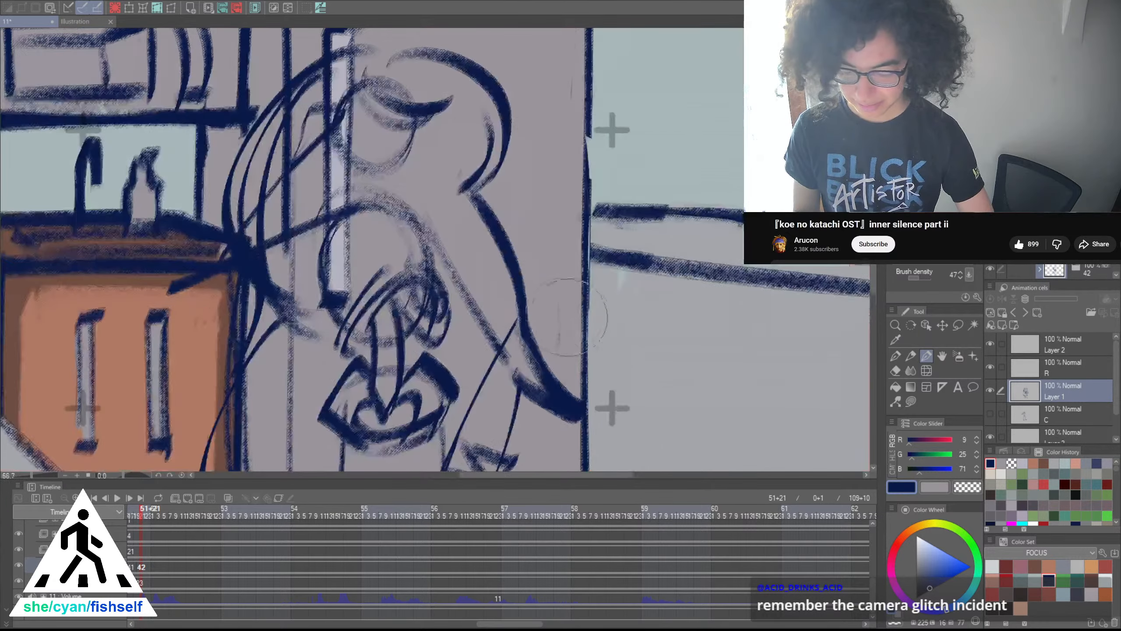
{"action": "left_click_drag", "start_coordinate": [455, 354], "coordinate": [447, 379]}
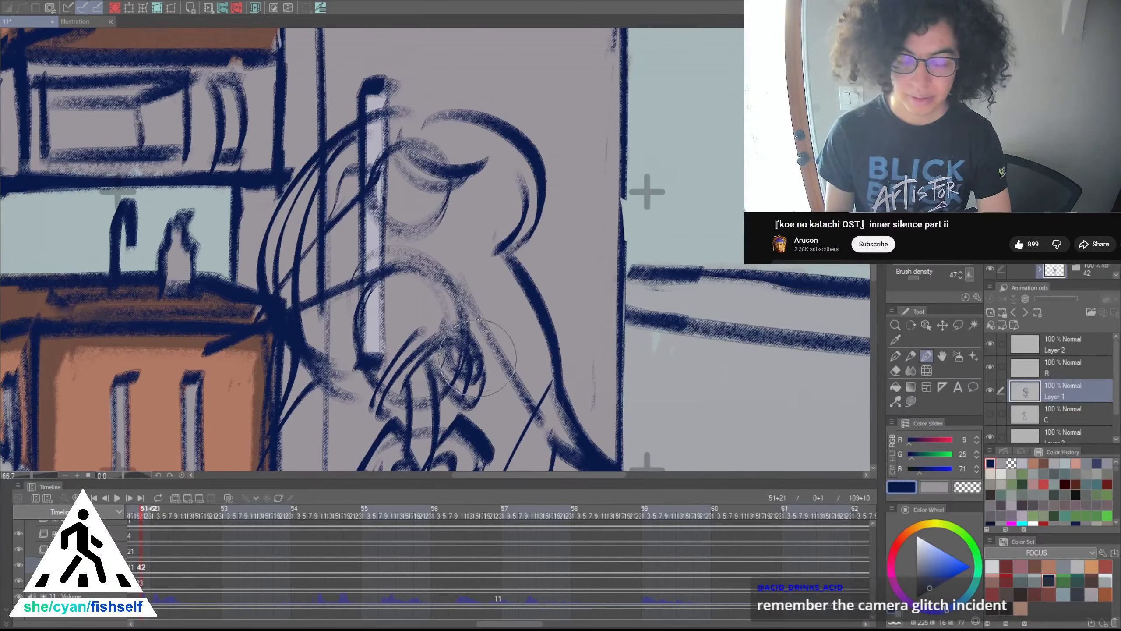
{"action": "left_click_drag", "start_coordinate": [378, 186], "coordinate": [386, 245]}
{"action": "key", "text": "ctrl+z"}
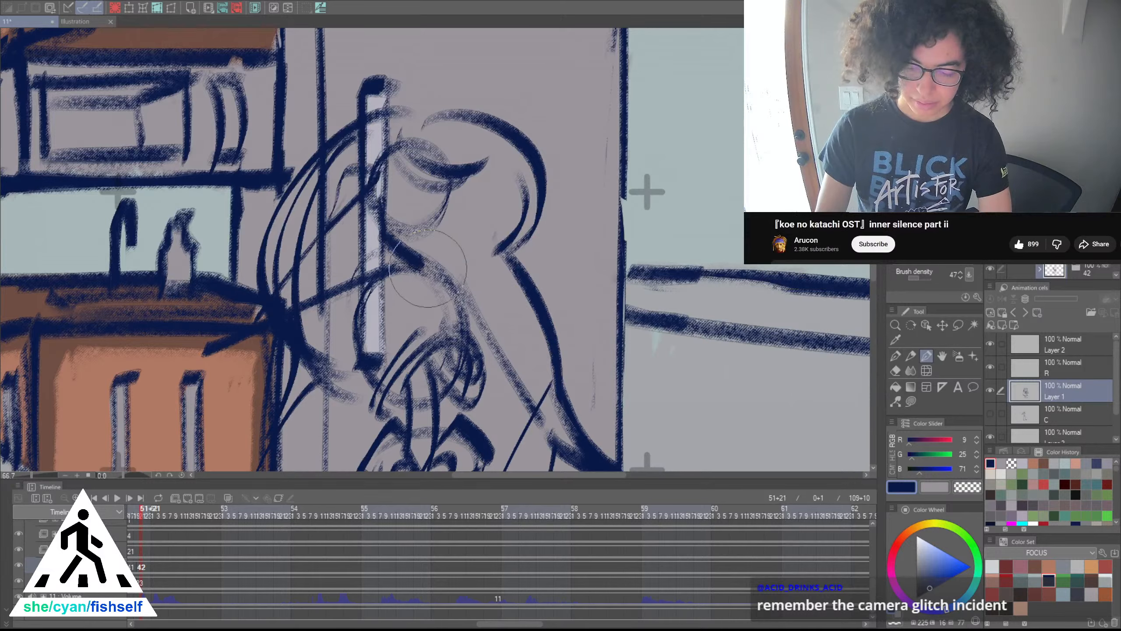
{"action": "left_click_drag", "start_coordinate": [455, 229], "coordinate": [419, 260]}
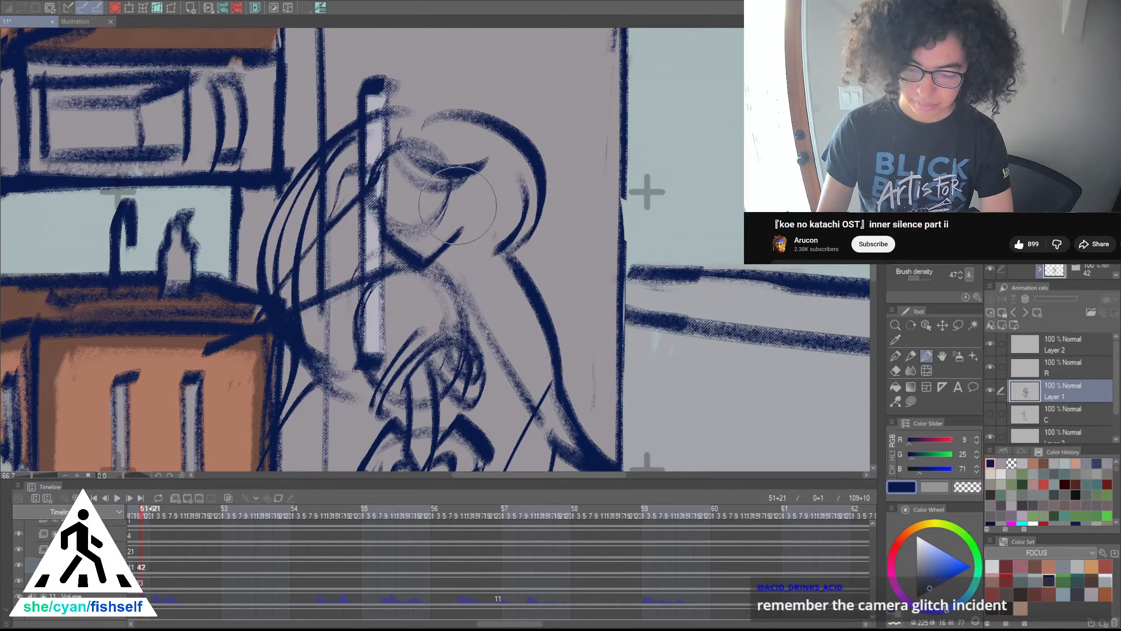
Redraw the opposite cheek and jaw line from the end of the fringe down to the chin
{"action": "mouse_move", "coordinate": [459, 186]}
{"action": "left_mouse_down"}
{"action": "mouse_move", "coordinate": [453, 223]}
{"action": "mouse_move", "coordinate": [457, 183]}
{"action": "mouse_move", "coordinate": [451, 223]}
{"action": "mouse_move", "coordinate": [447, 185]}
{"action": "mouse_move", "coordinate": [448, 219]}
{"action": "mouse_move", "coordinate": [433, 203]}
{"action": "mouse_move", "coordinate": [446, 220]}
{"action": "mouse_move", "coordinate": [453, 181]}
{"action": "mouse_move", "coordinate": [438, 230]}
{"action": "left_mouse_up"}
{"action": "key", "text": "ctrl+z"}
{"action": "key", "text": "ctrl+z"}
{"action": "key", "text": "ctrl+z"}
{"action": "key", "text": "ctrl+z"}
{"action": "mouse_move", "coordinate": [451, 185]}
{"action": "left_mouse_down"}
{"action": "mouse_move", "coordinate": [444, 224]}
{"action": "mouse_move", "coordinate": [421, 198]}
{"action": "mouse_move", "coordinate": [451, 198]}
{"action": "mouse_move", "coordinate": [425, 212]}
{"action": "mouse_move", "coordinate": [449, 197]}
{"action": "mouse_move", "coordinate": [458, 228]}
{"action": "mouse_move", "coordinate": [465, 209]}
{"action": "mouse_move", "coordinate": [455, 248]}
{"action": "mouse_move", "coordinate": [423, 268]}
{"action": "left_mouse_up"}
{"action": "key", "text": "ctrl+z"}
{"action": "key", "text": "ctrl+z"}
{"action": "key", "text": "ctrl+z"}
{"action": "key", "text": "c"}
{"action": "mouse_move", "coordinate": [454, 260]}
{"action": "left_mouse_down"}
{"action": "mouse_move", "coordinate": [421, 267]}
{"action": "mouse_move", "coordinate": [455, 257]}
{"action": "left_mouse_up"}
{"action": "key", "text": "ctrl+z"}
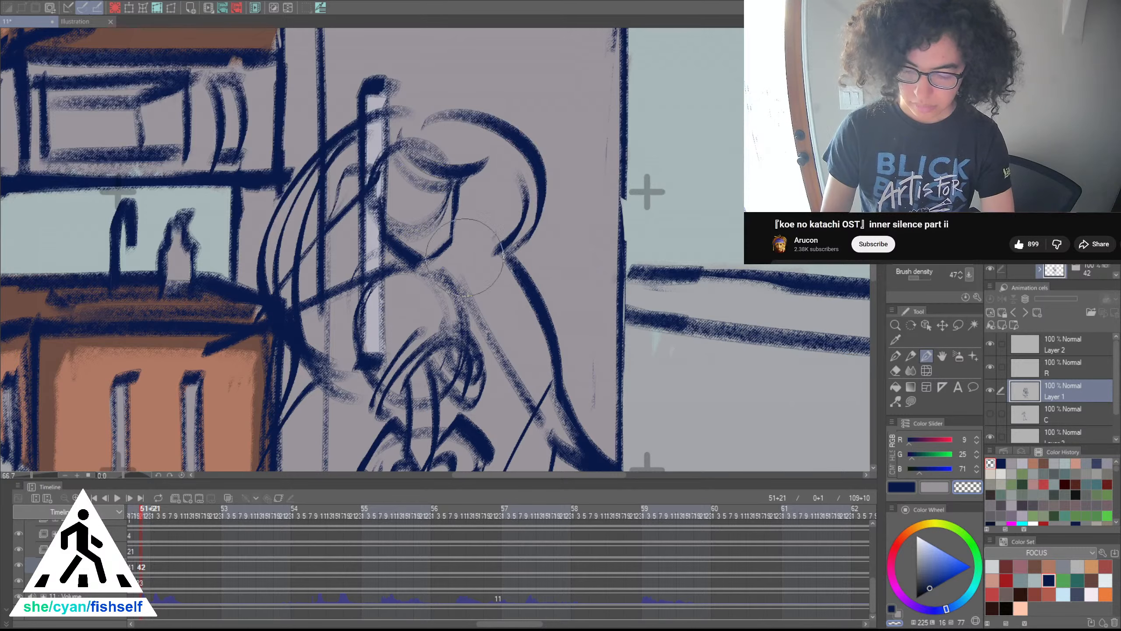
{"action": "key", "text": "ctrl+z"}
{"action": "key", "text": "c"}
{"action": "left_click_drag", "start_coordinate": [504, 305], "coordinate": [479, 341]}
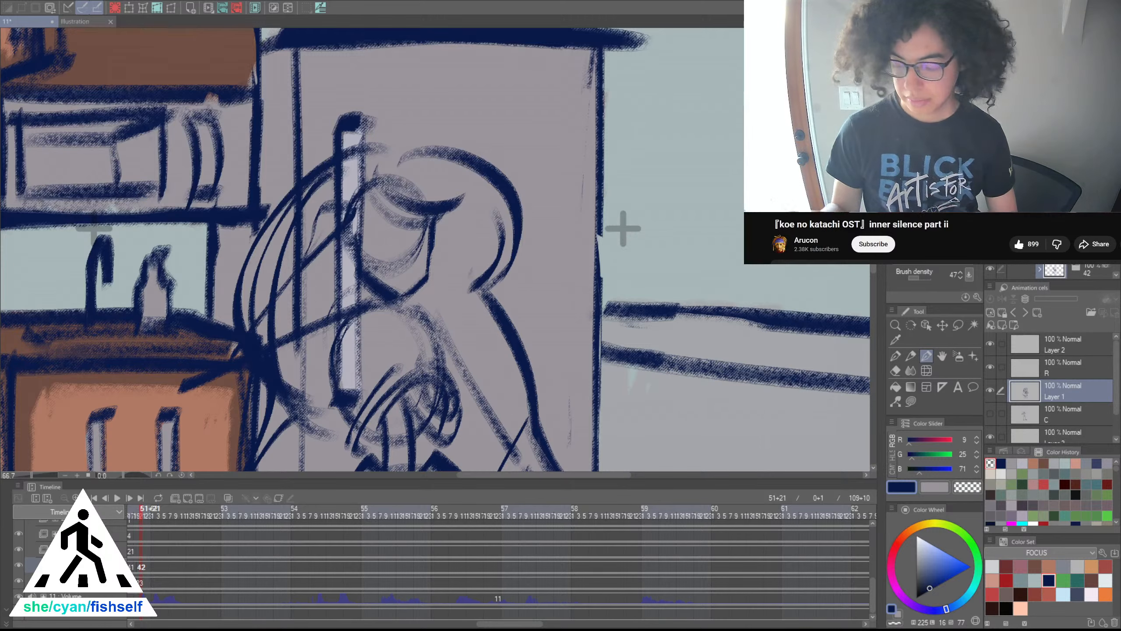
Sketch a short neck stroke directly beneath the chin and undo the excess stroke
{"action": "scroll", "coordinate": [517, 348], "scroll_direction": "down", "scroll_amount": 1}
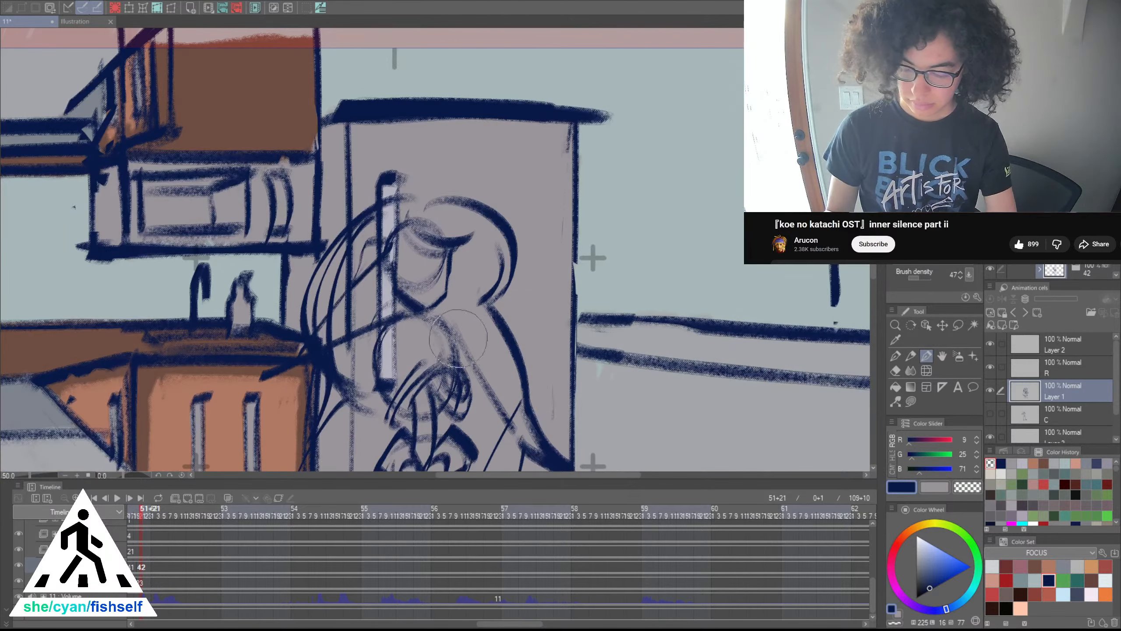
{"action": "mouse_move", "coordinate": [386, 311]}
{"action": "left_mouse_down"}
{"action": "mouse_move", "coordinate": [404, 290]}
{"action": "mouse_move", "coordinate": [433, 326]}
{"action": "mouse_move", "coordinate": [393, 316]}
{"action": "left_mouse_up"}
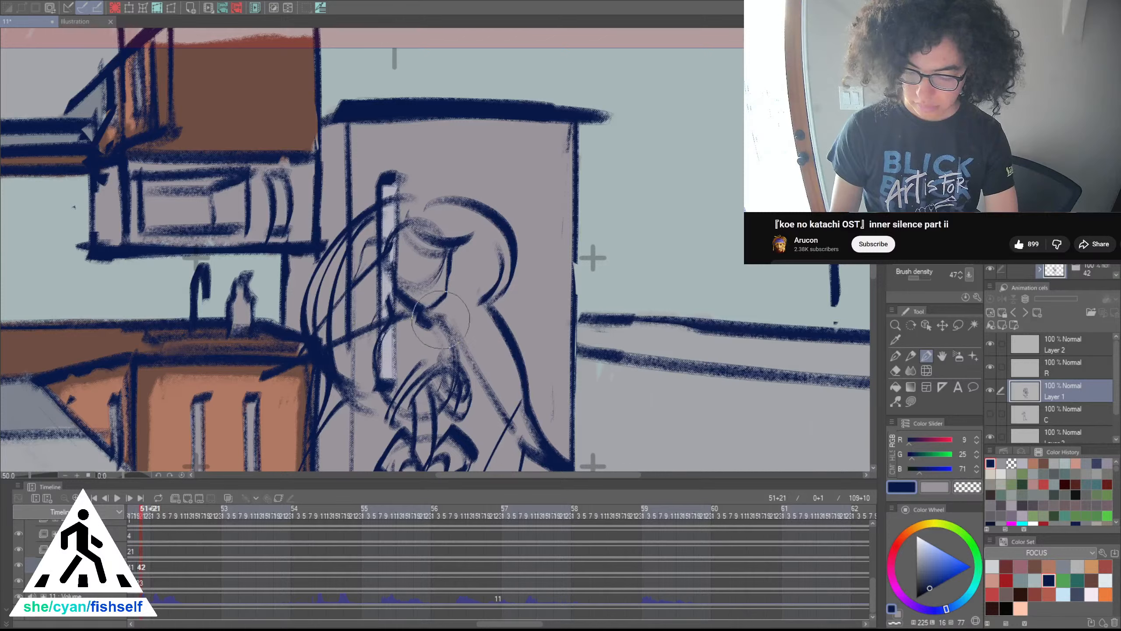
{"action": "key", "text": "ctrl+z"}
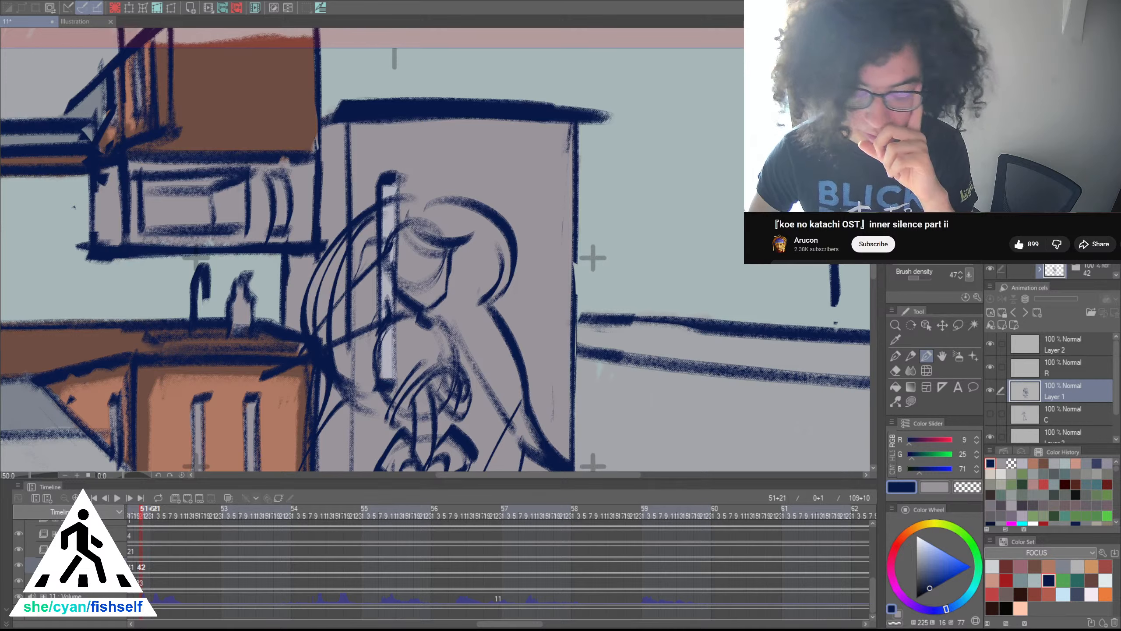
Refine the cheek and jaw lines on both sides of the face with drawing and erasing strokes
{"action": "scroll", "coordinate": [446, 281], "scroll_direction": "up", "scroll_amount": 2}
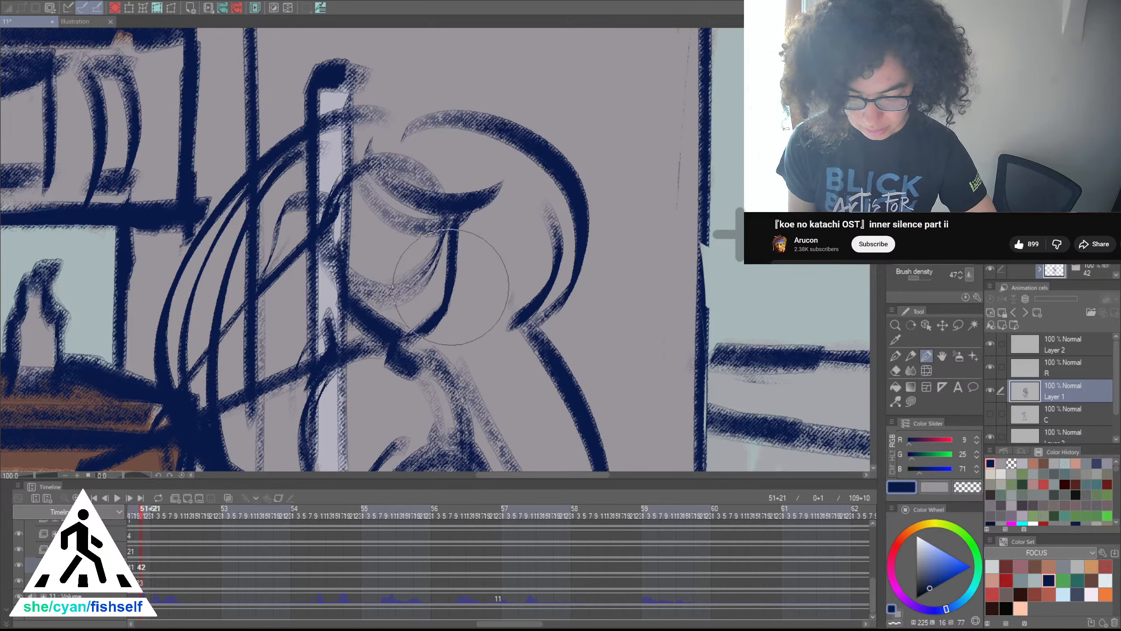
{"action": "left_click_drag", "start_coordinate": [457, 247], "coordinate": [392, 354]}
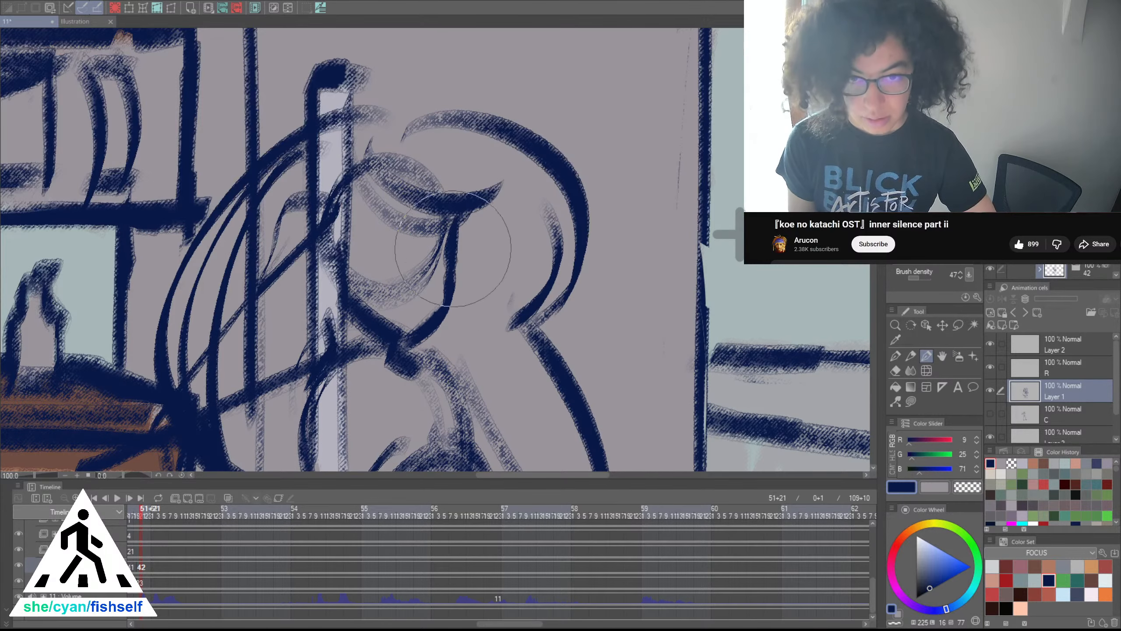
{"action": "scroll", "coordinate": [508, 230], "scroll_direction": "down", "scroll_amount": 4}
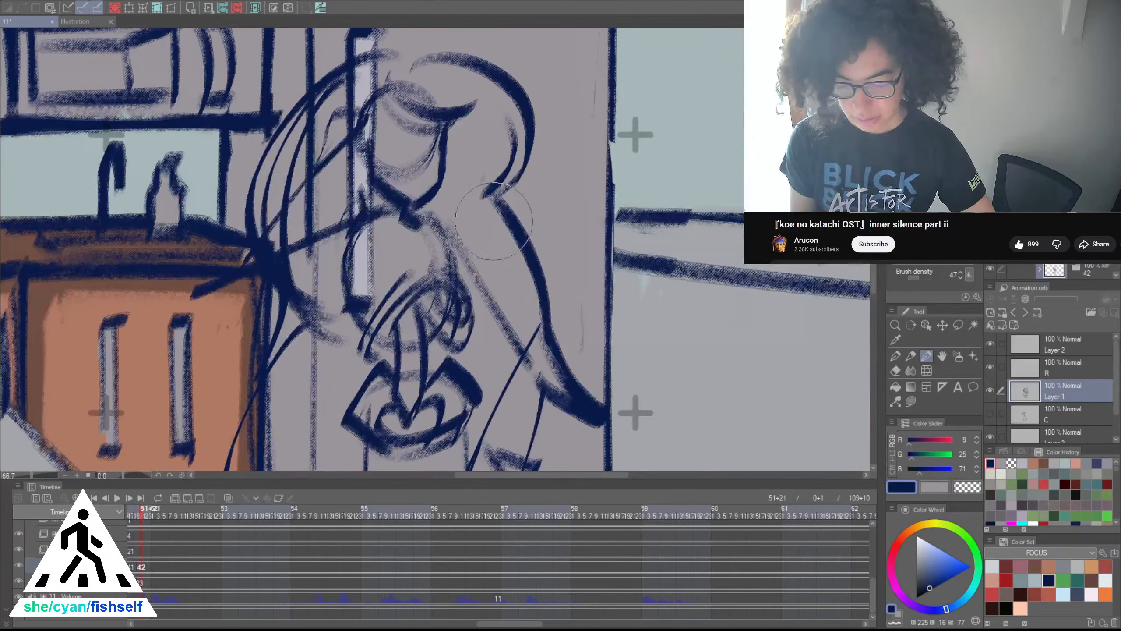
{"action": "scroll", "coordinate": [546, 250], "scroll_direction": "up", "scroll_amount": 2}
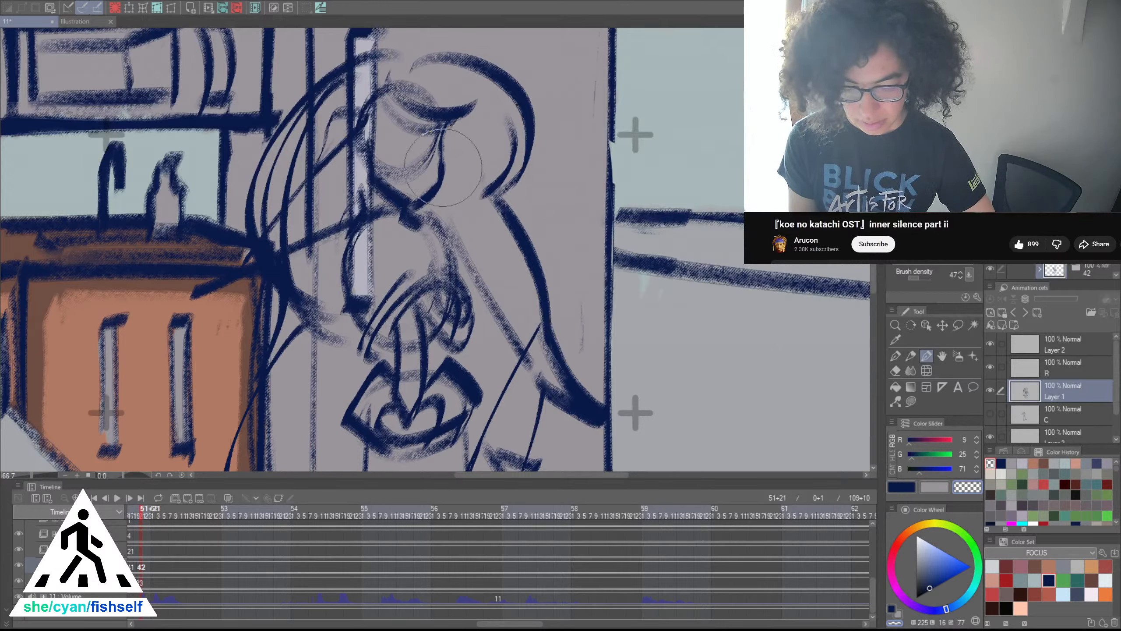
{"action": "key", "text": "c"}
{"action": "left_click_drag", "start_coordinate": [445, 128], "coordinate": [443, 182]}
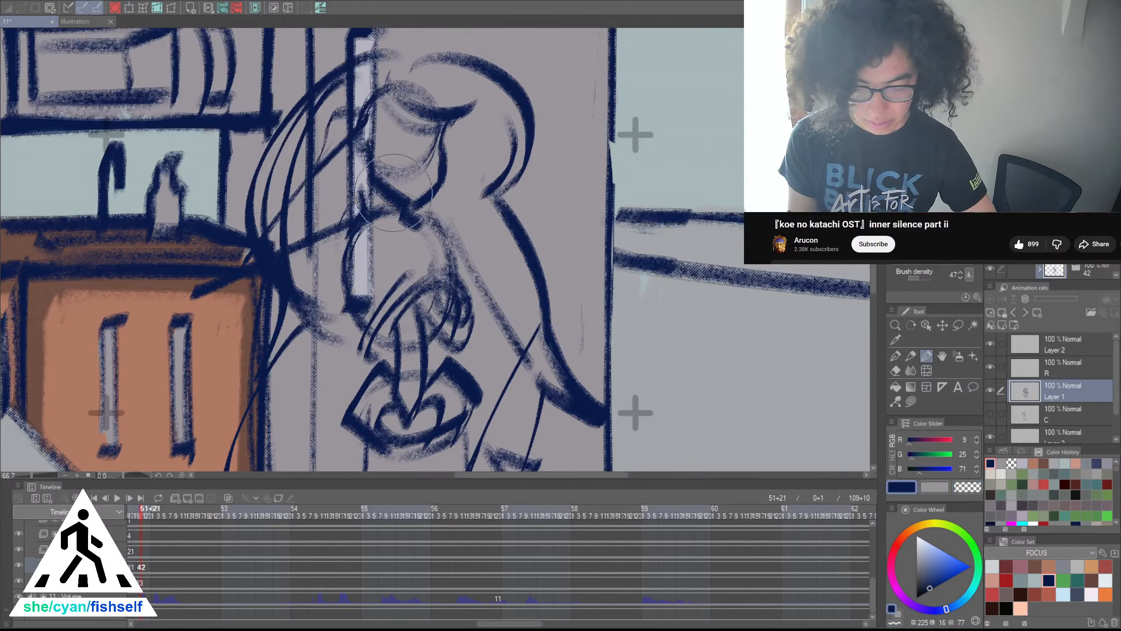
{"action": "key", "text": "c"}
{"action": "left_click_drag", "start_coordinate": [374, 172], "coordinate": [410, 205]}
{"action": "scroll", "coordinate": [444, 209], "scroll_direction": "down", "scroll_amount": 2}
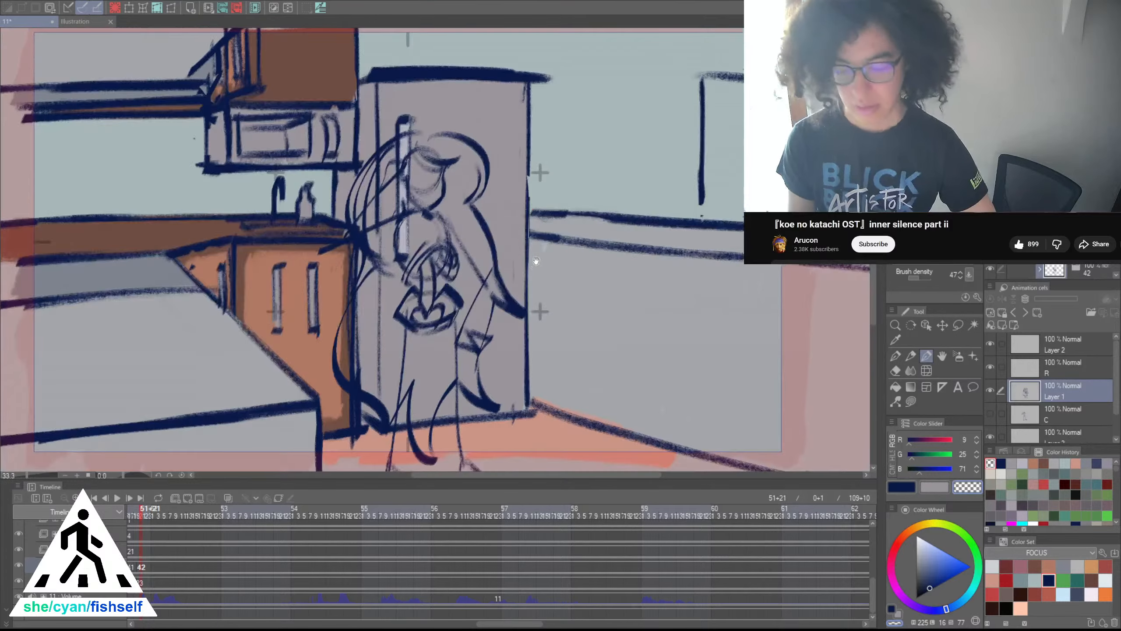
Sketch round shoulder joints on both sides of the figure just beneath the neck
{"action": "left_click_drag", "start_coordinate": [536, 255], "coordinate": [539, 220]}
{"action": "key", "text": "c"}
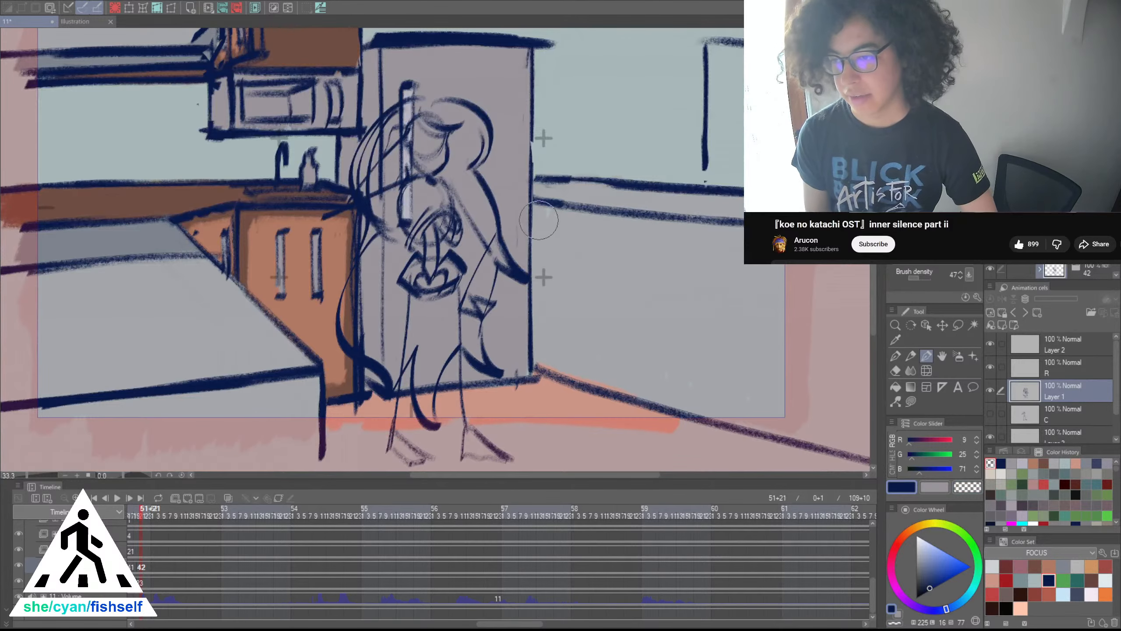
{"action": "mouse_move", "coordinate": [511, 314]}
{"action": "left_mouse_down"}
{"action": "mouse_move", "coordinate": [565, 448]}
{"action": "mouse_move", "coordinate": [555, 413]}
{"action": "left_mouse_up"}
{"action": "key", "text": "ctrl+plus"}
{"action": "key", "text": "ctrl+plus"}
{"action": "key", "text": "c"}
{"action": "mouse_move", "coordinate": [554, 282]}
{"action": "left_mouse_down"}
{"action": "mouse_move", "coordinate": [574, 265]}
{"action": "mouse_move", "coordinate": [570, 276]}
{"action": "mouse_move", "coordinate": [610, 291]}
{"action": "mouse_move", "coordinate": [652, 293]}
{"action": "mouse_move", "coordinate": [637, 303]}
{"action": "left_mouse_up"}
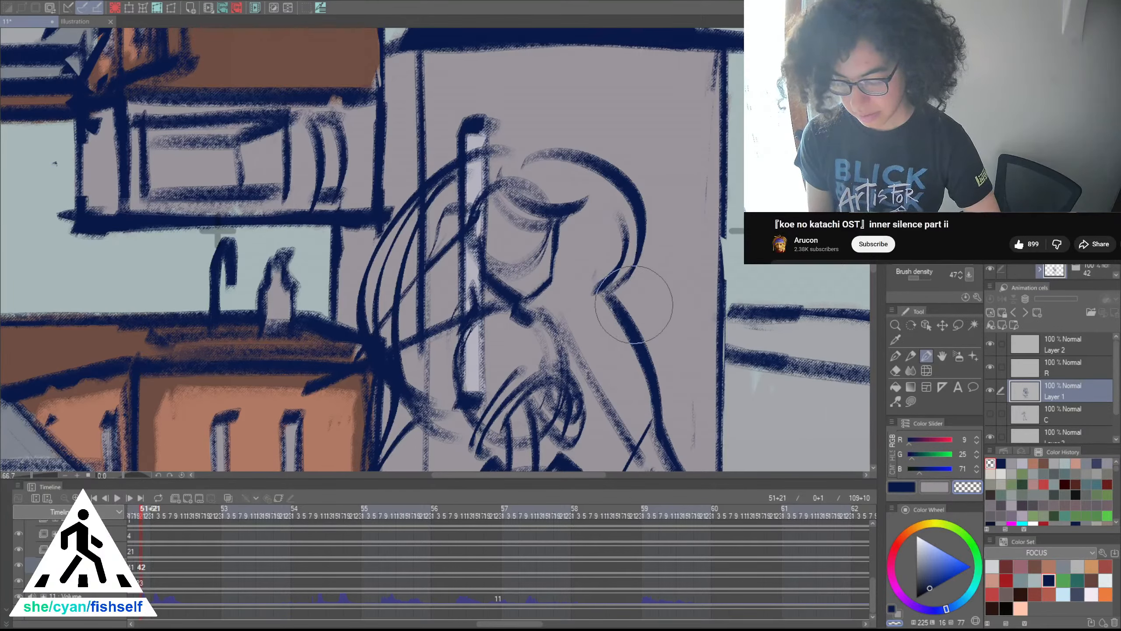
{"action": "mouse_move", "coordinate": [503, 305]}
{"action": "left_mouse_down"}
{"action": "mouse_move", "coordinate": [426, 354]}
{"action": "mouse_move", "coordinate": [470, 351]}
{"action": "mouse_move", "coordinate": [475, 316]}
{"action": "mouse_move", "coordinate": [435, 351]}
{"action": "left_mouse_up"}
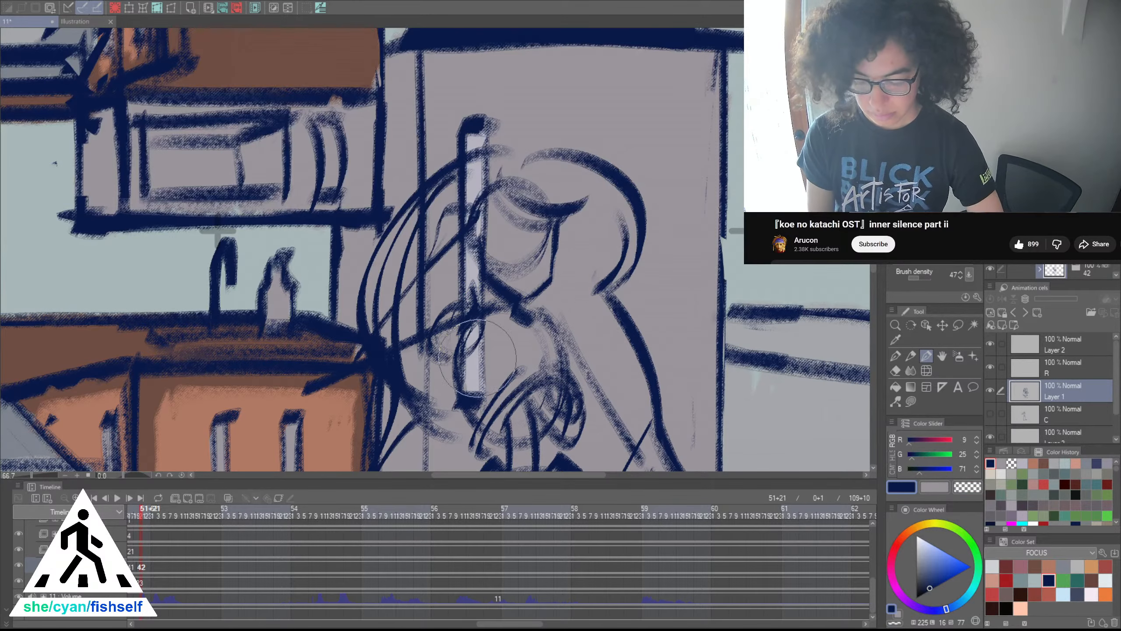
{"action": "left_click_drag", "start_coordinate": [537, 309], "coordinate": [566, 360]}
{"action": "left_click_drag", "start_coordinate": [577, 320], "coordinate": [571, 347]}
{"action": "scroll", "coordinate": [640, 330], "scroll_direction": "down", "scroll_amount": 1}
{"action": "left_click_drag", "start_coordinate": [639, 344], "coordinate": [591, 266]}
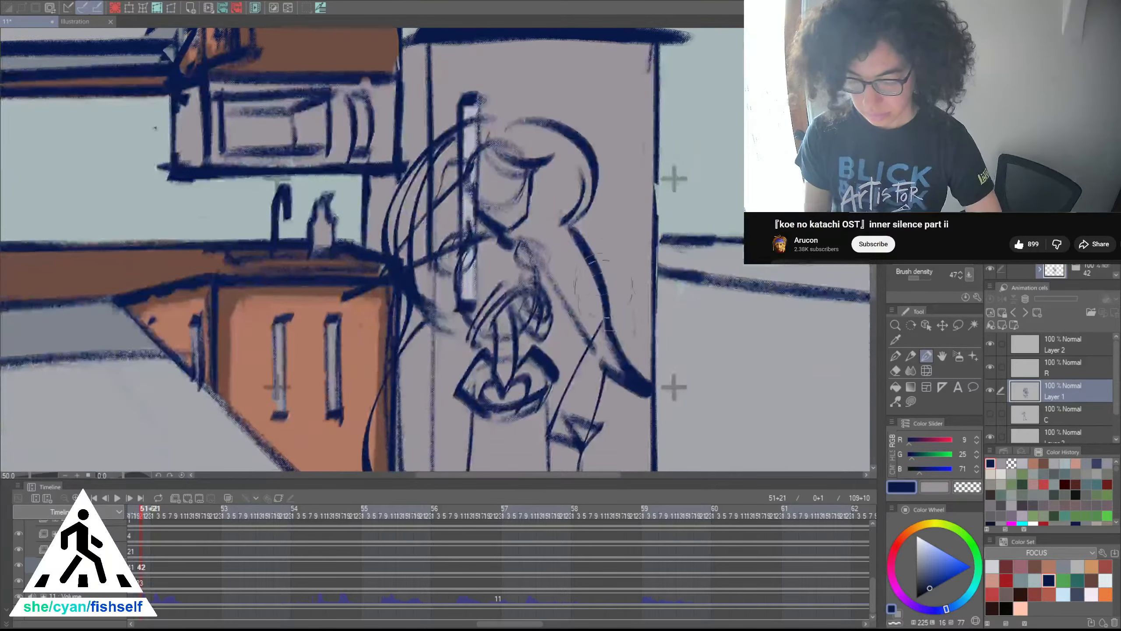
{"action": "scroll", "coordinate": [614, 324], "scroll_direction": "down", "scroll_amount": 1}
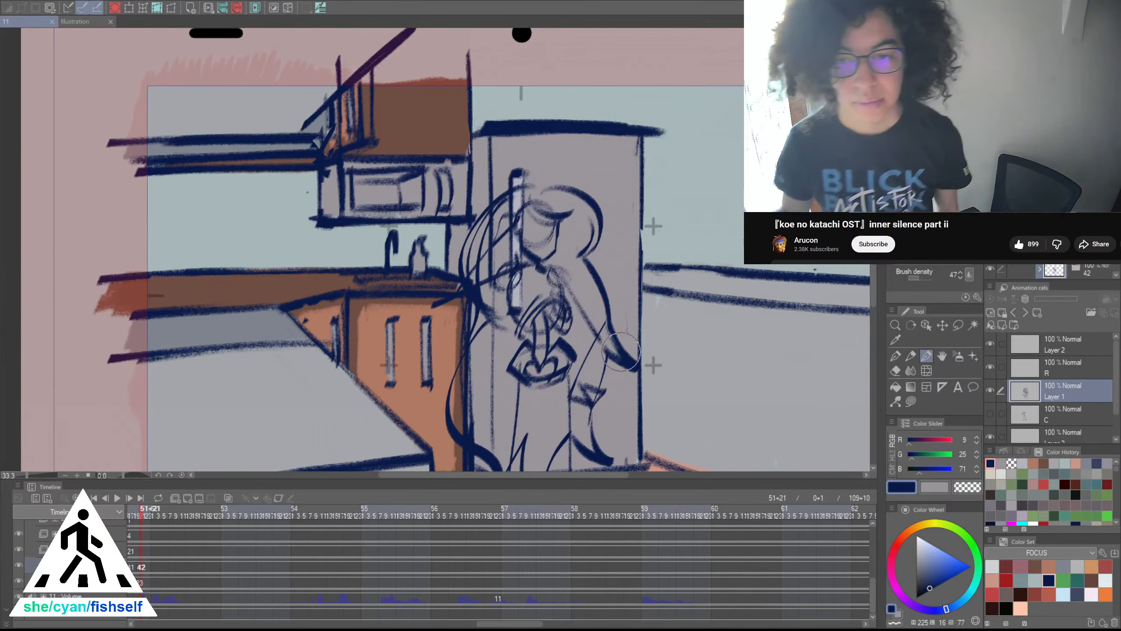
{"action": "left_click_drag", "start_coordinate": [612, 339], "coordinate": [638, 369]}
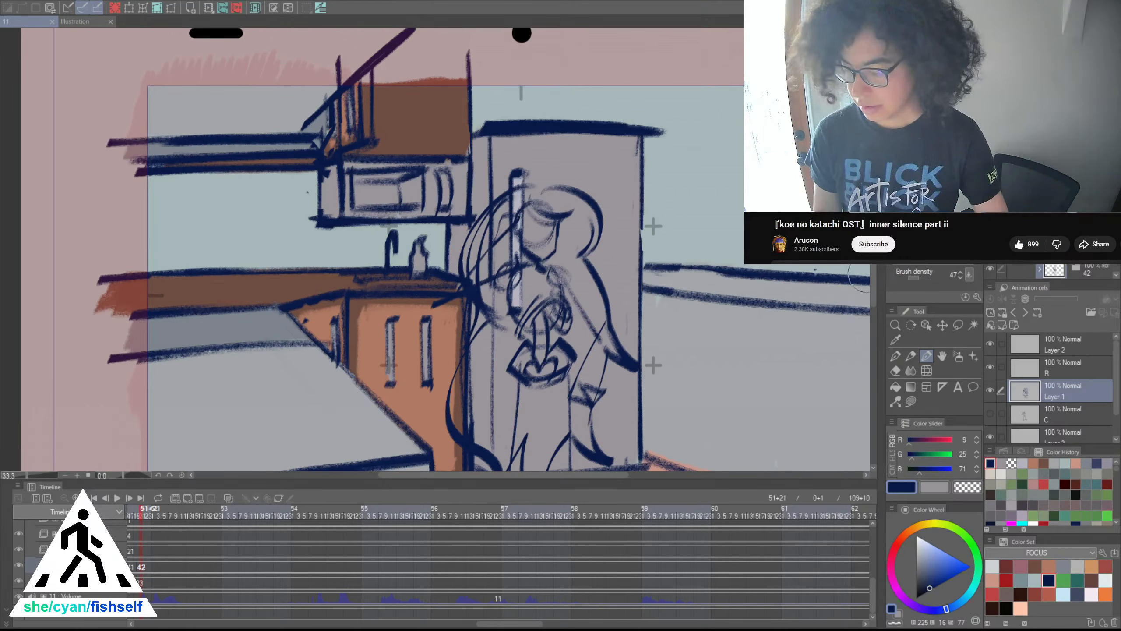
Redraw the hair outline as a bold arc over the crown toward the refrigerator side and clean up the counter-side hair strokes
{"action": "scroll", "coordinate": [568, 242], "scroll_direction": "up", "scroll_amount": 2}
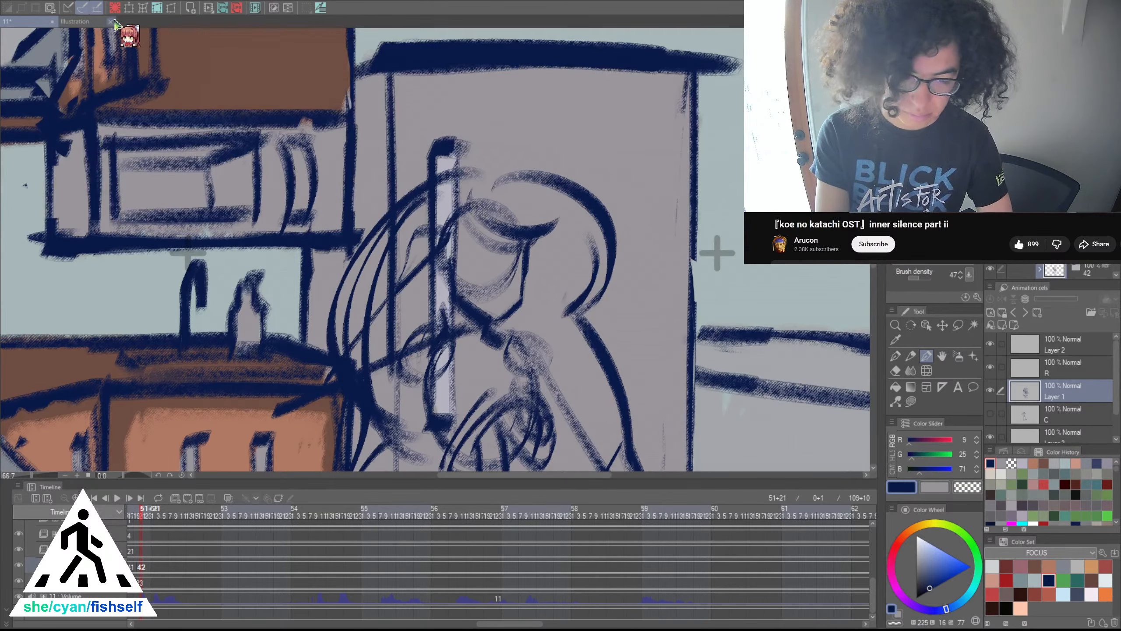
{"action": "left_click_drag", "start_coordinate": [442, 153], "coordinate": [625, 229]}
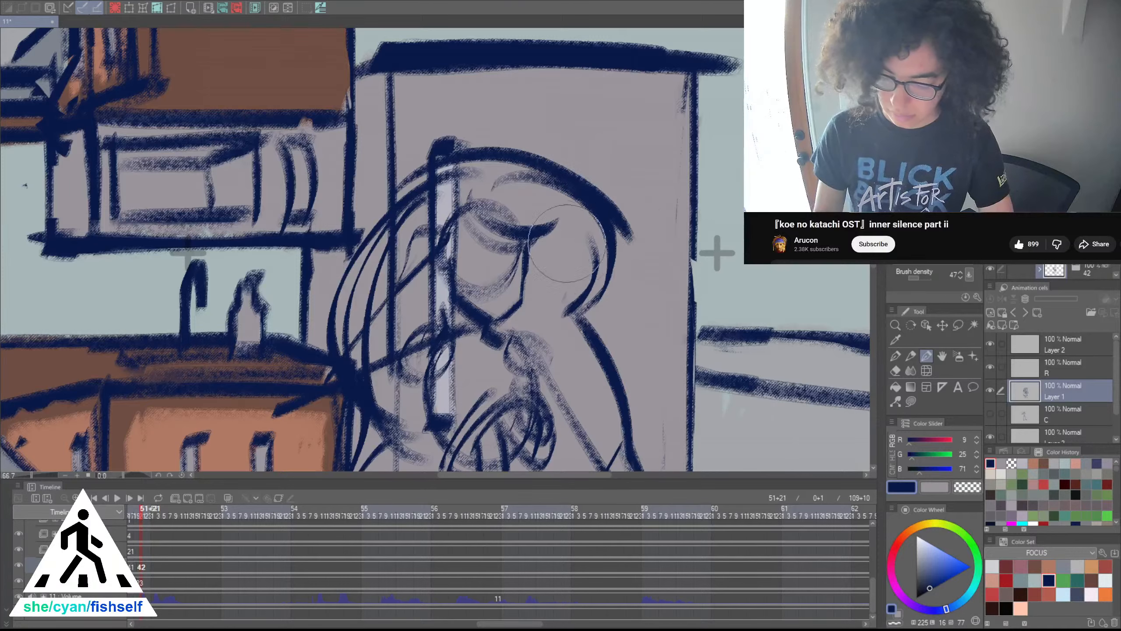
{"action": "key", "text": "ctrl+z"}
{"action": "mouse_move", "coordinate": [442, 153]}
{"action": "left_mouse_down"}
{"action": "mouse_move", "coordinate": [480, 151]}
{"action": "mouse_move", "coordinate": [634, 263]}
{"action": "left_mouse_up"}
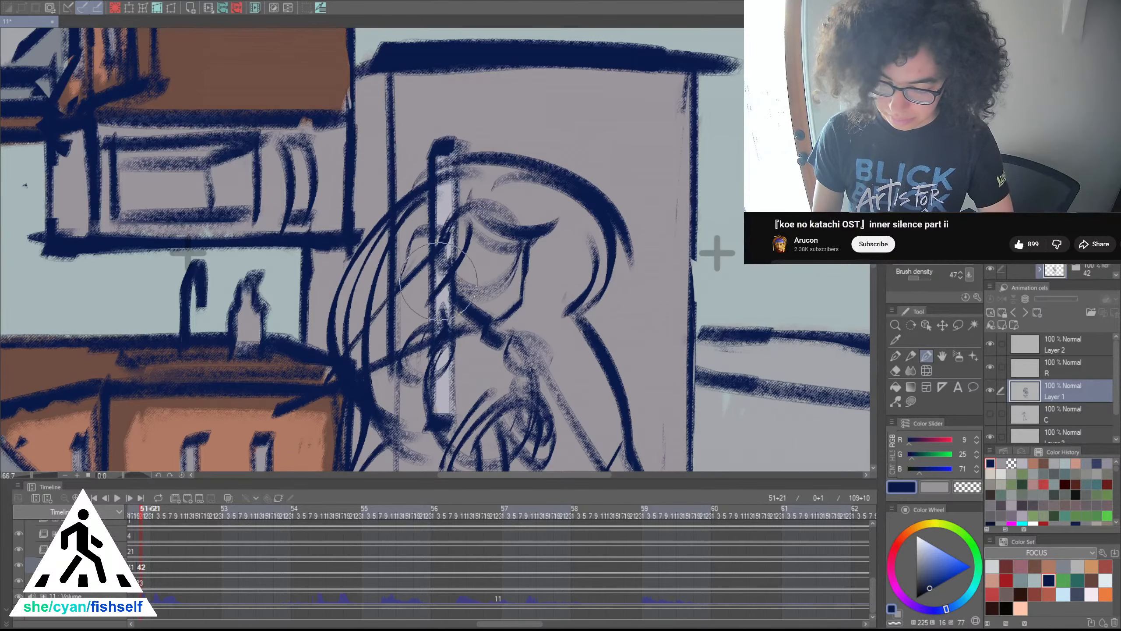
{"action": "scroll", "coordinate": [526, 269], "scroll_direction": "down", "scroll_amount": 5}
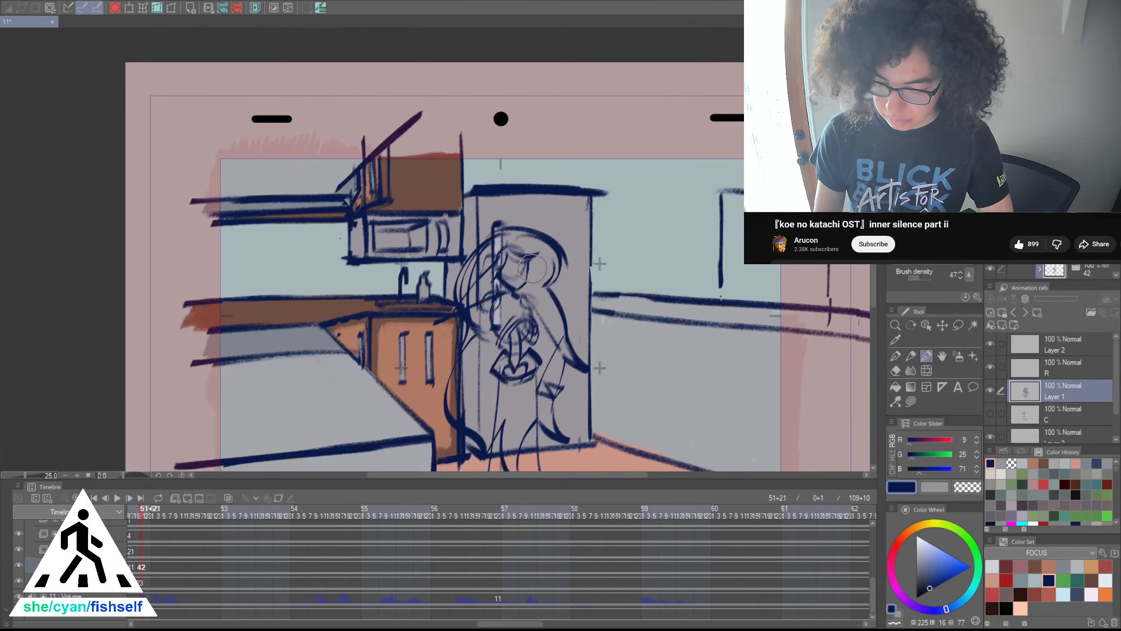
{"action": "scroll", "coordinate": [562, 268], "scroll_direction": "up", "scroll_amount": 4}
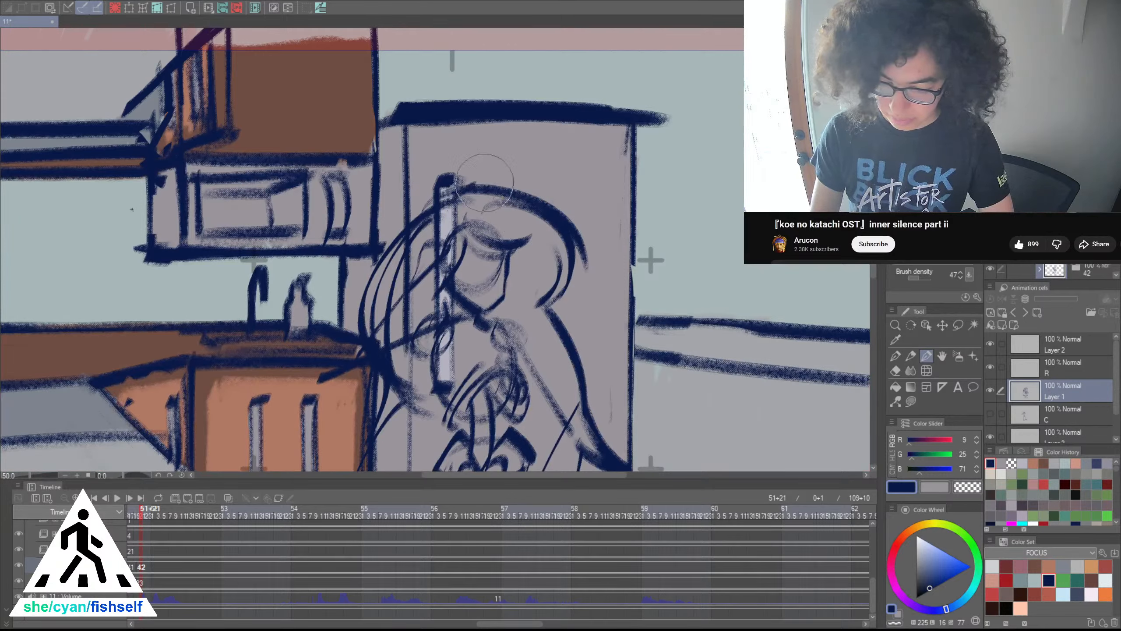
{"action": "left_click_drag", "start_coordinate": [473, 183], "coordinate": [589, 246]}
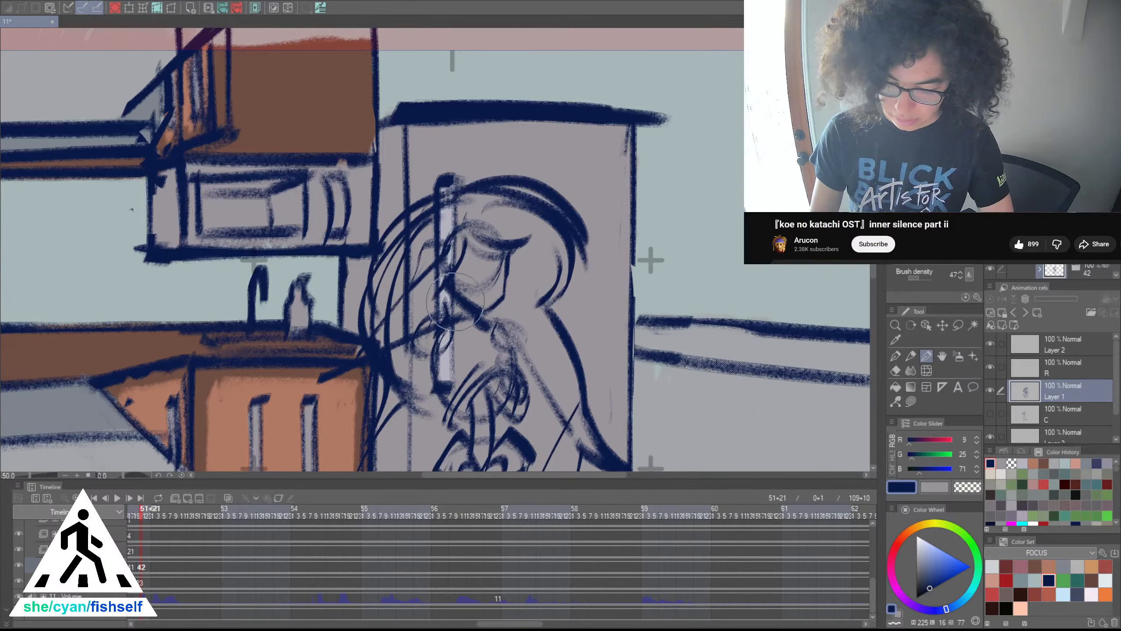
{"action": "key", "text": "c"}
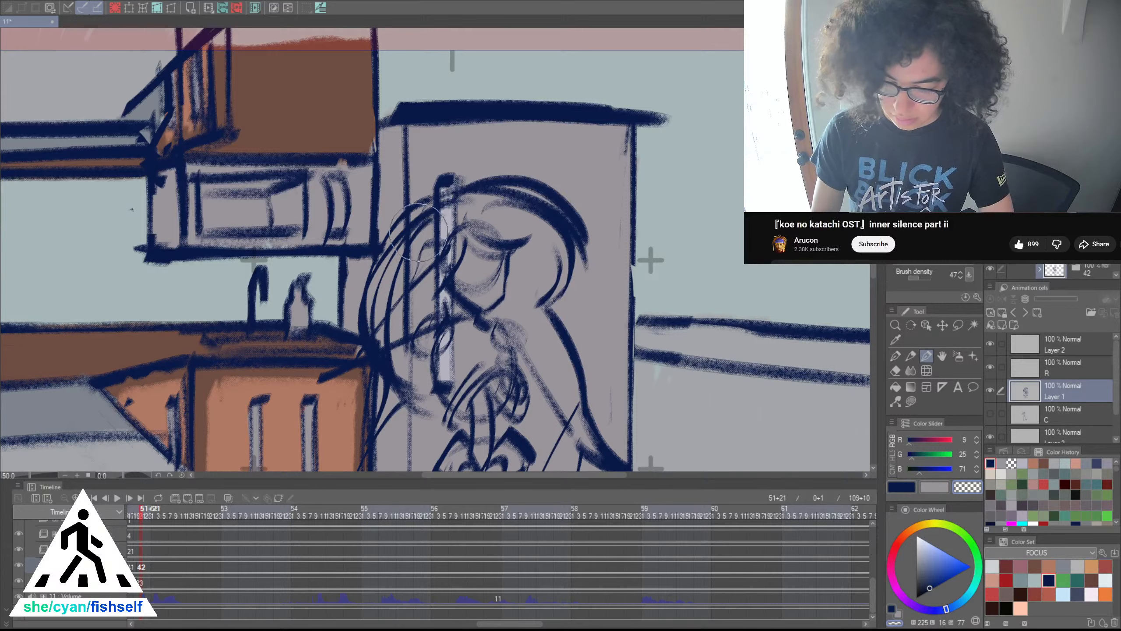
{"action": "mouse_move", "coordinate": [425, 211]}
{"action": "left_mouse_down"}
{"action": "mouse_move", "coordinate": [382, 315]}
{"action": "mouse_move", "coordinate": [430, 225]}
{"action": "mouse_move", "coordinate": [377, 278]}
{"action": "mouse_move", "coordinate": [399, 301]}
{"action": "left_mouse_up"}
{"action": "scroll", "coordinate": [494, 241], "scroll_direction": "down", "scroll_amount": 1}
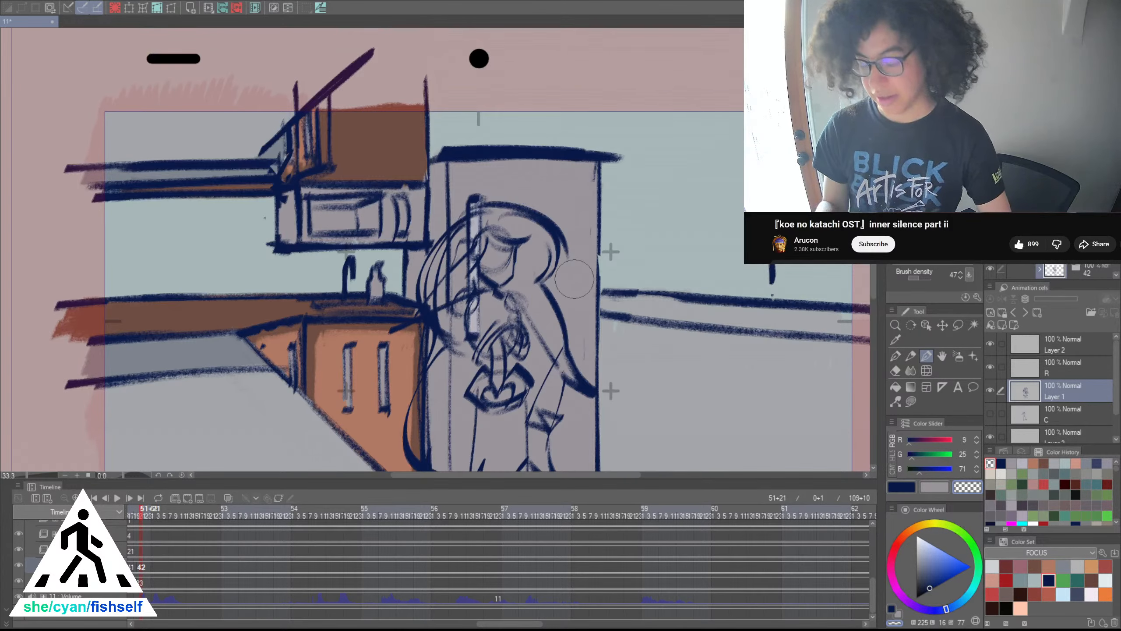
Compare the rough on Layer 1 with the drawing on layer C by toggling the visibility of both layers
{"action": "left_click", "coordinate": [990, 391]}
{"action": "left_click", "coordinate": [991, 414]}
{"action": "left_click", "coordinate": [990, 414]}
{"action": "left_click", "coordinate": [991, 390]}
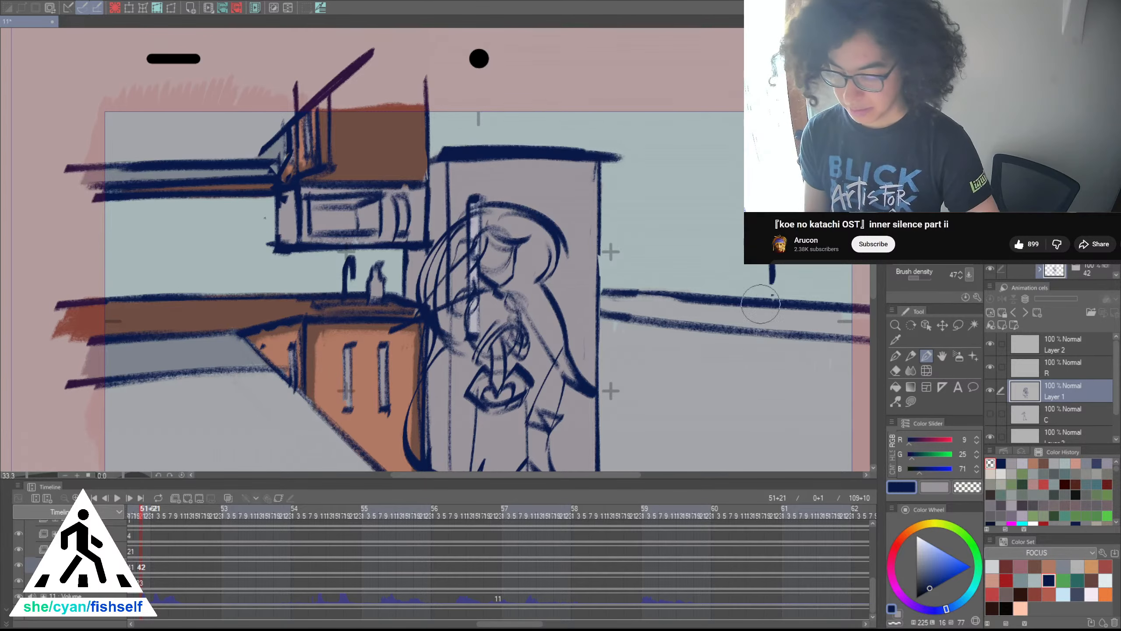
Touch up the counter-side hip with a short stroke where the leg meets the skirt hem
{"action": "left_click_drag", "start_coordinate": [722, 345], "coordinate": [650, 292]}
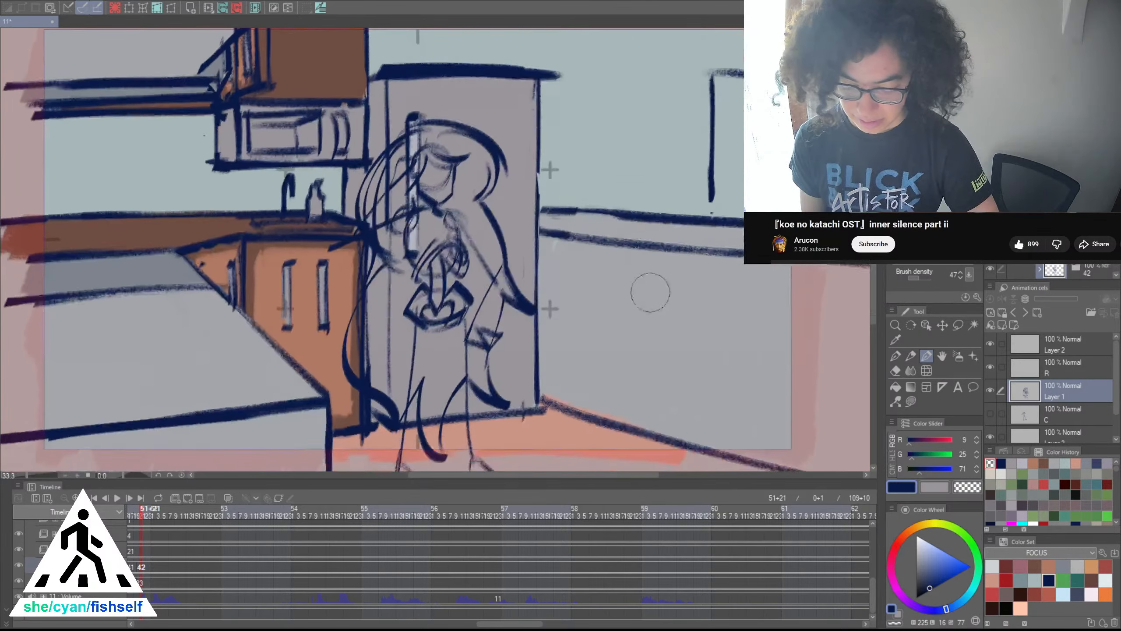
{"action": "left_click_drag", "start_coordinate": [637, 350], "coordinate": [651, 345]}
{"action": "left_click_drag", "start_coordinate": [552, 365], "coordinate": [573, 342]}
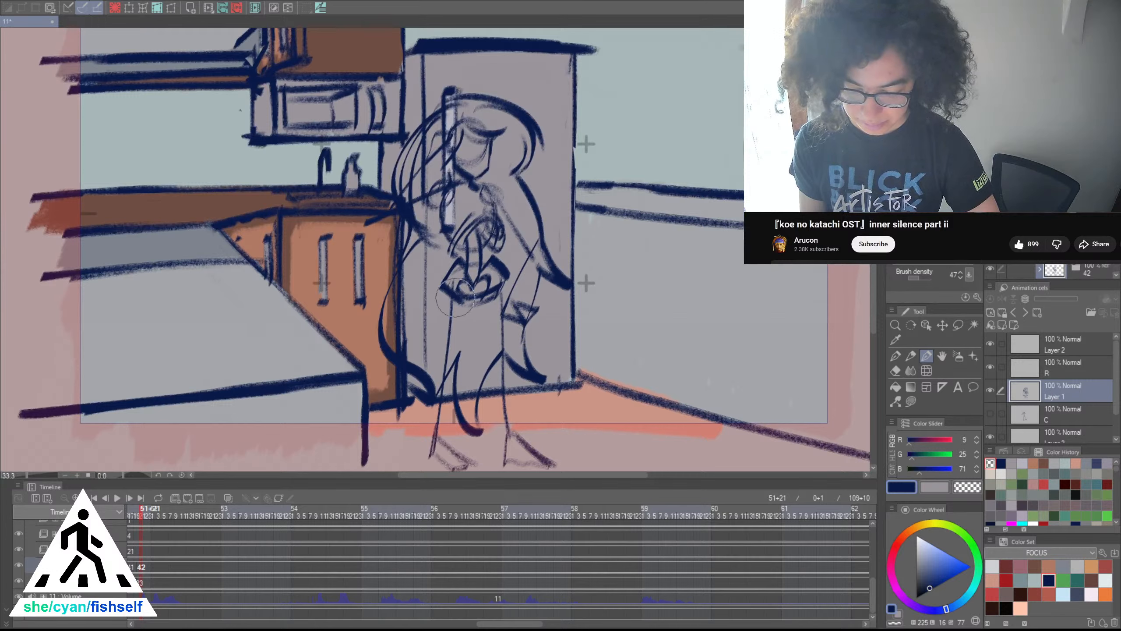
{"action": "left_click_drag", "start_coordinate": [455, 298], "coordinate": [453, 301]}
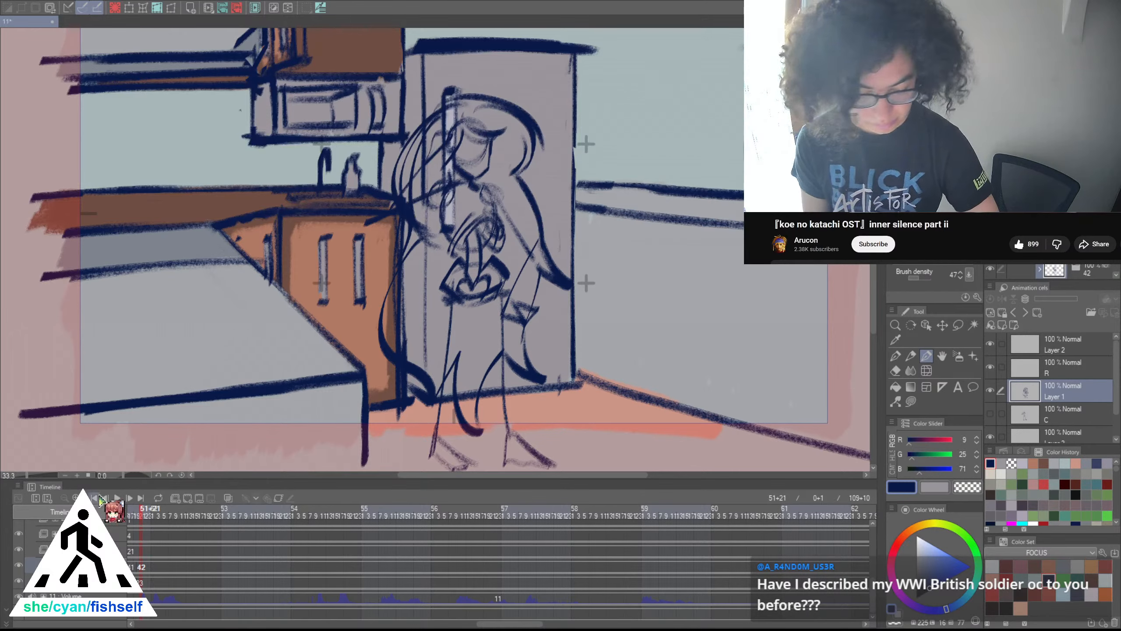
Review the earlier shots between 31+5 and 35+15 on the timeline and return to the kitchen shot at 52+2
{"action": "left_click_drag", "start_coordinate": [486, 625], "coordinate": [338, 624]}
{"action": "left_click", "coordinate": [393, 525]}
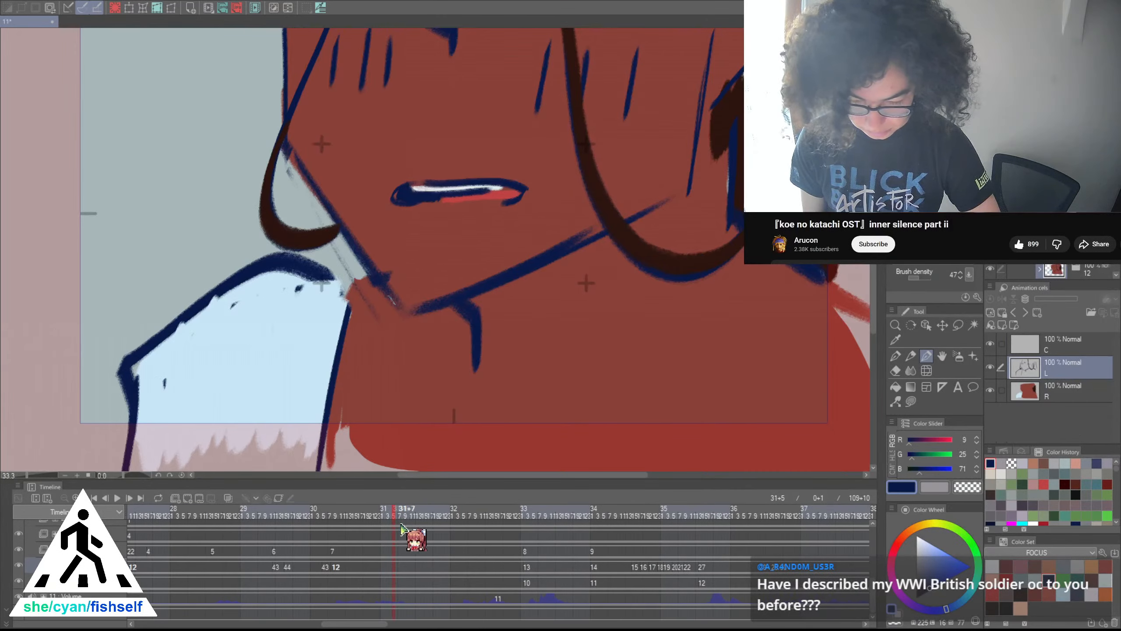
{"action": "left_click", "coordinate": [616, 523]}
{"action": "left_click", "coordinate": [705, 521]}
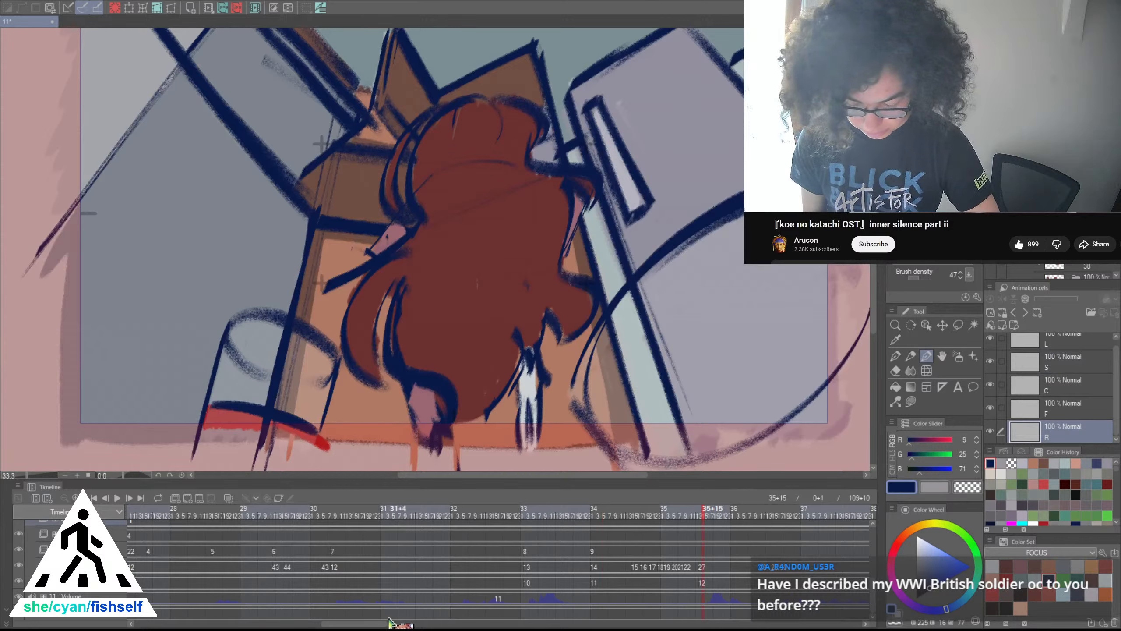
{"action": "left_click_drag", "start_coordinate": [382, 623], "coordinate": [517, 623]}
{"action": "left_click", "coordinate": [440, 523]}
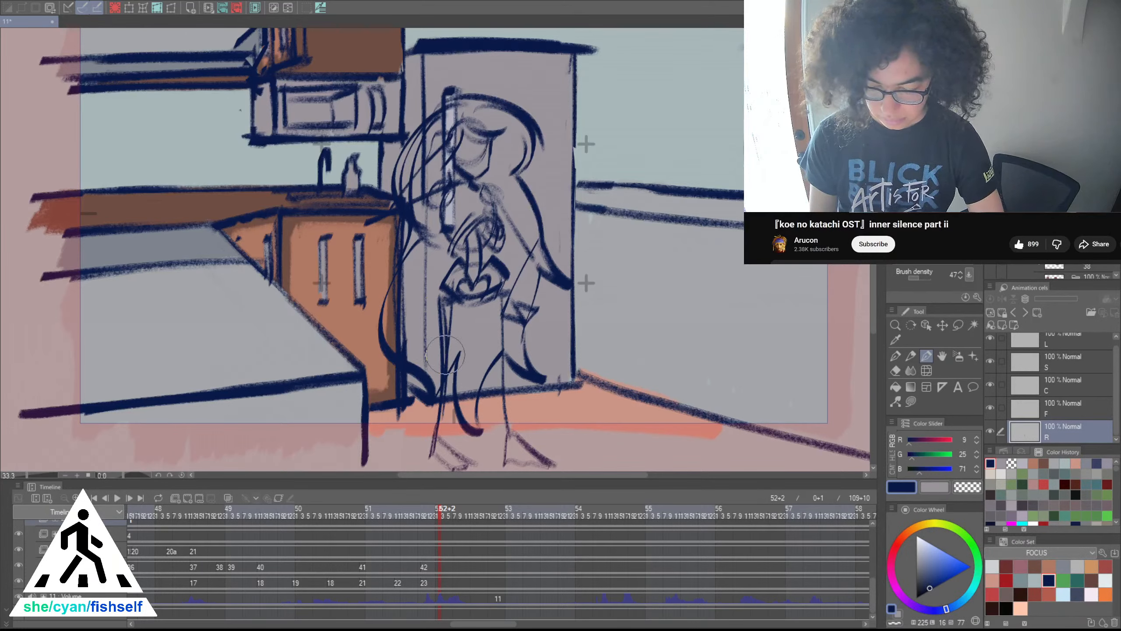
{"action": "left_click_drag", "start_coordinate": [453, 304], "coordinate": [448, 378]}
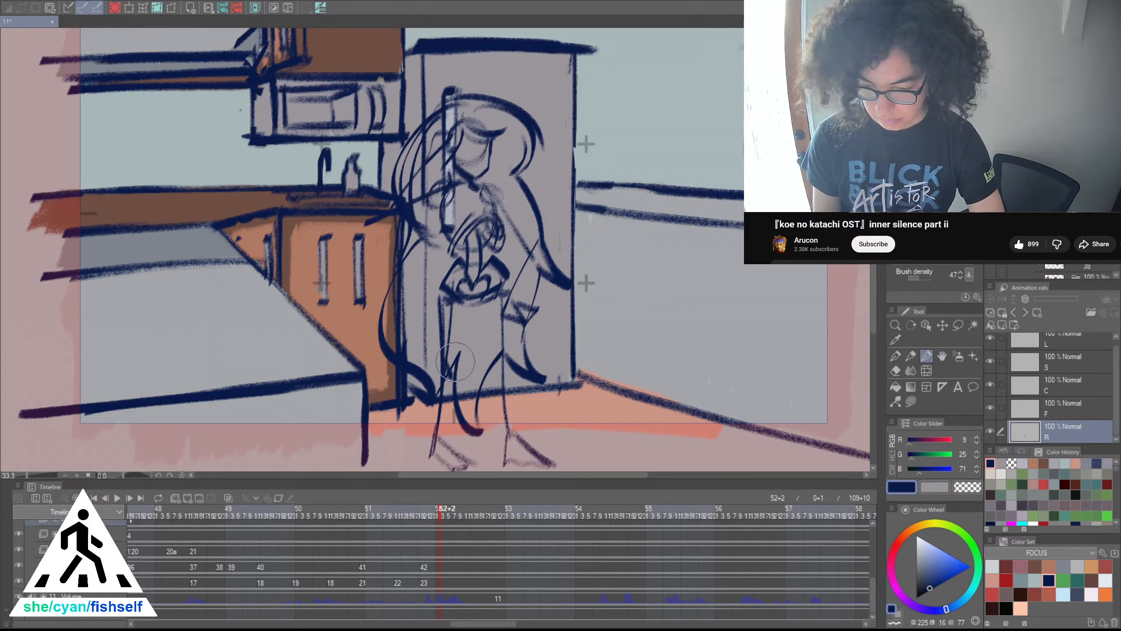
{"action": "key", "text": "c"}
{"action": "left_click_drag", "start_coordinate": [461, 133], "coordinate": [463, 139]}
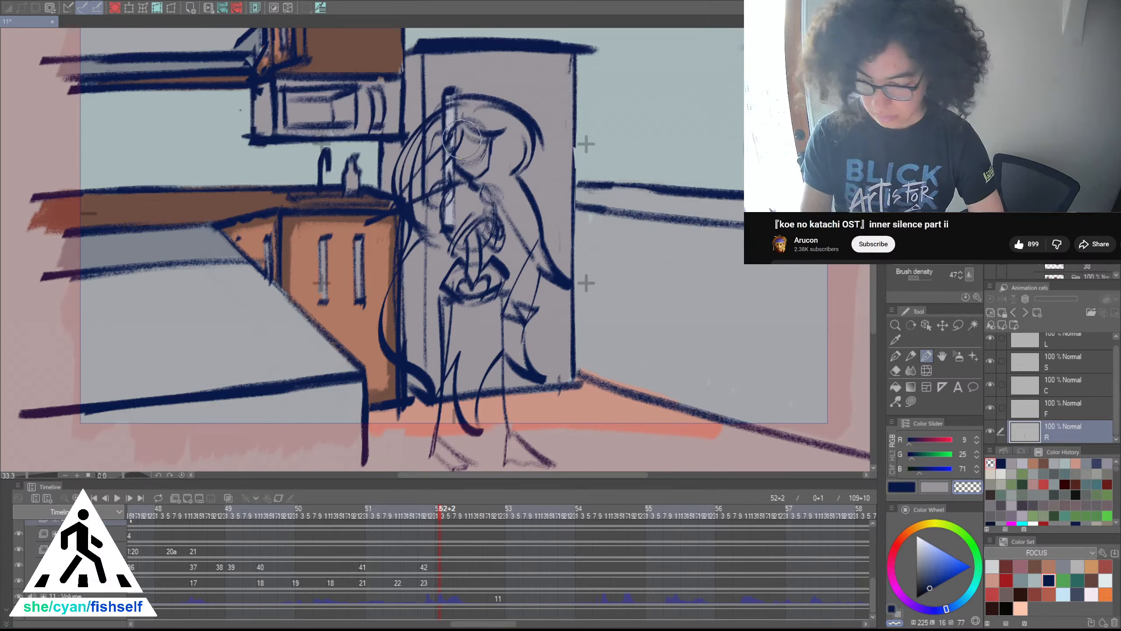
{"action": "left_click_drag", "start_coordinate": [441, 293], "coordinate": [440, 385]}
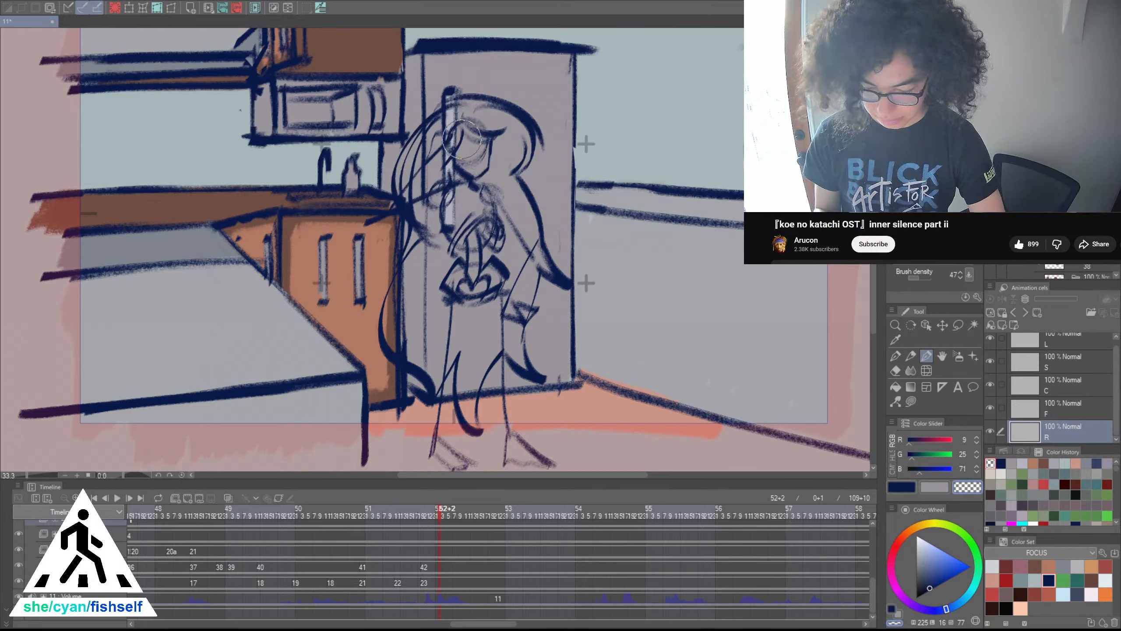
Select cel 42 on the timeline and draw the outer line of the counter-side leg from the hip downward
{"action": "left_click", "coordinate": [427, 582]}
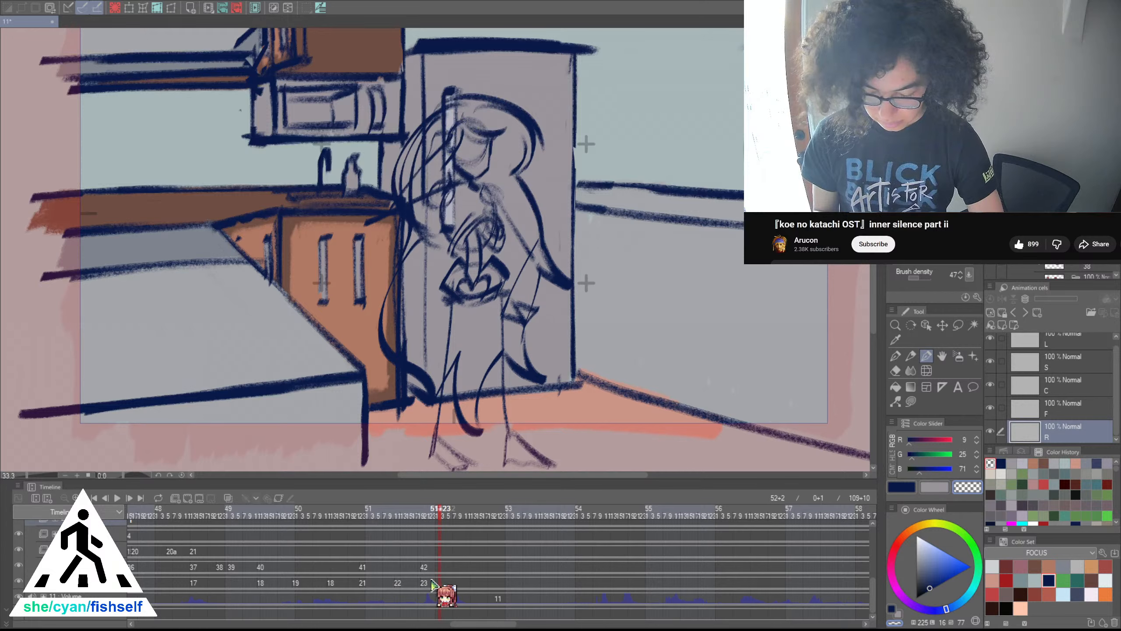
{"action": "left_click", "coordinate": [437, 568]}
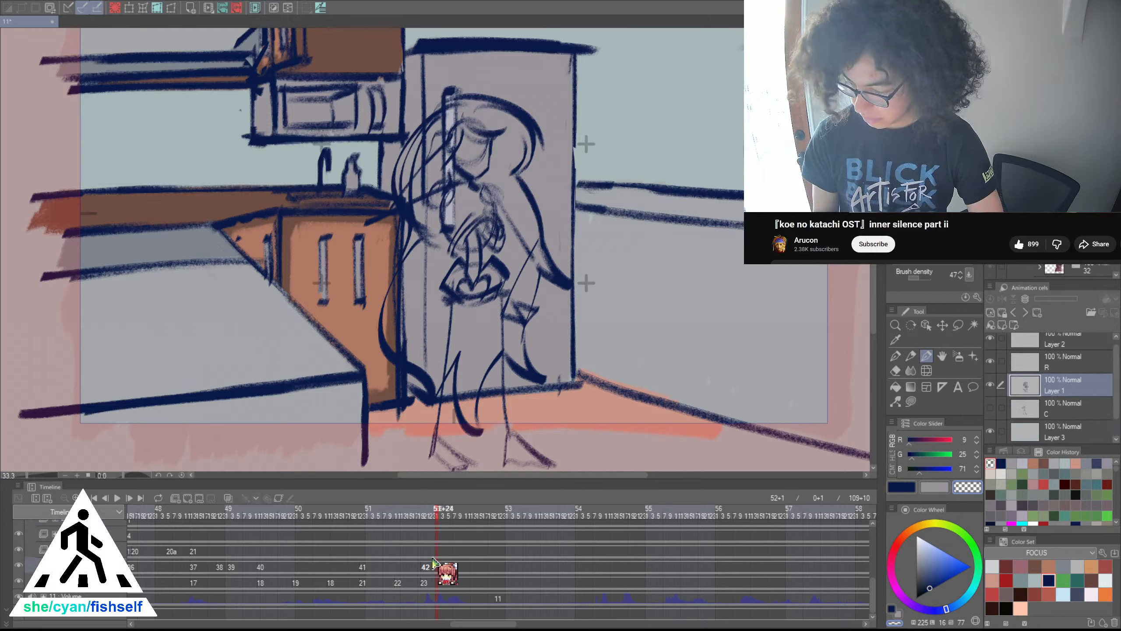
{"action": "key", "text": "c"}
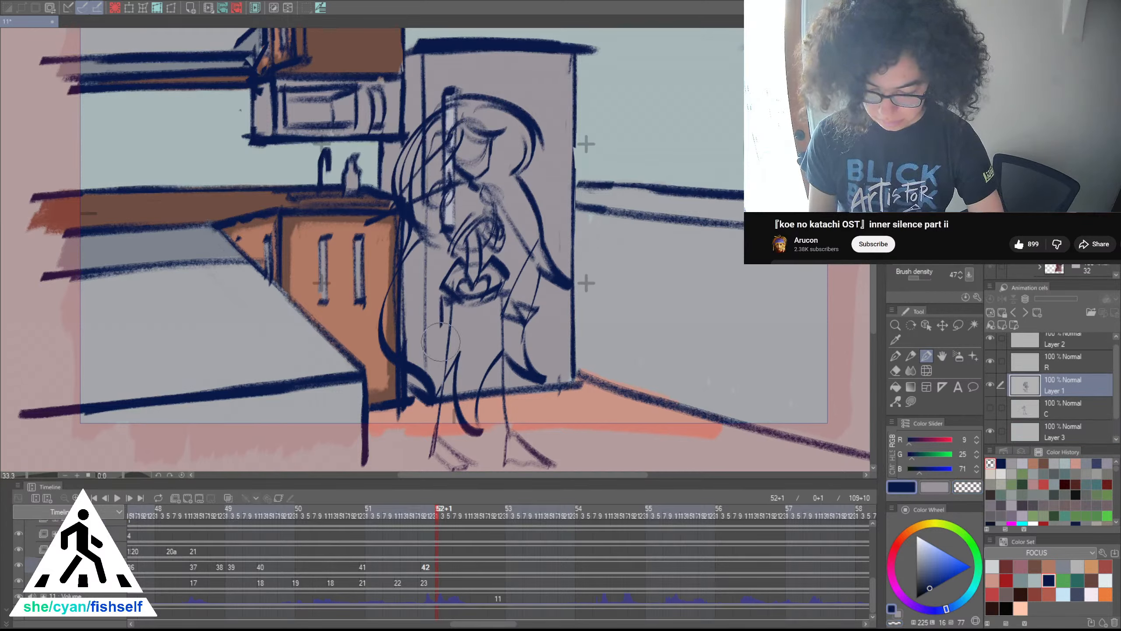
{"action": "mouse_move", "coordinate": [441, 305]}
{"action": "left_mouse_down"}
{"action": "mouse_move", "coordinate": [431, 450]}
{"action": "mouse_move", "coordinate": [443, 332]}
{"action": "mouse_move", "coordinate": [439, 438]}
{"action": "mouse_move", "coordinate": [442, 416]}
{"action": "left_mouse_up"}
Erase the face, fringe and crown of the hair around the head's guide circle
{"action": "key", "text": "c"}
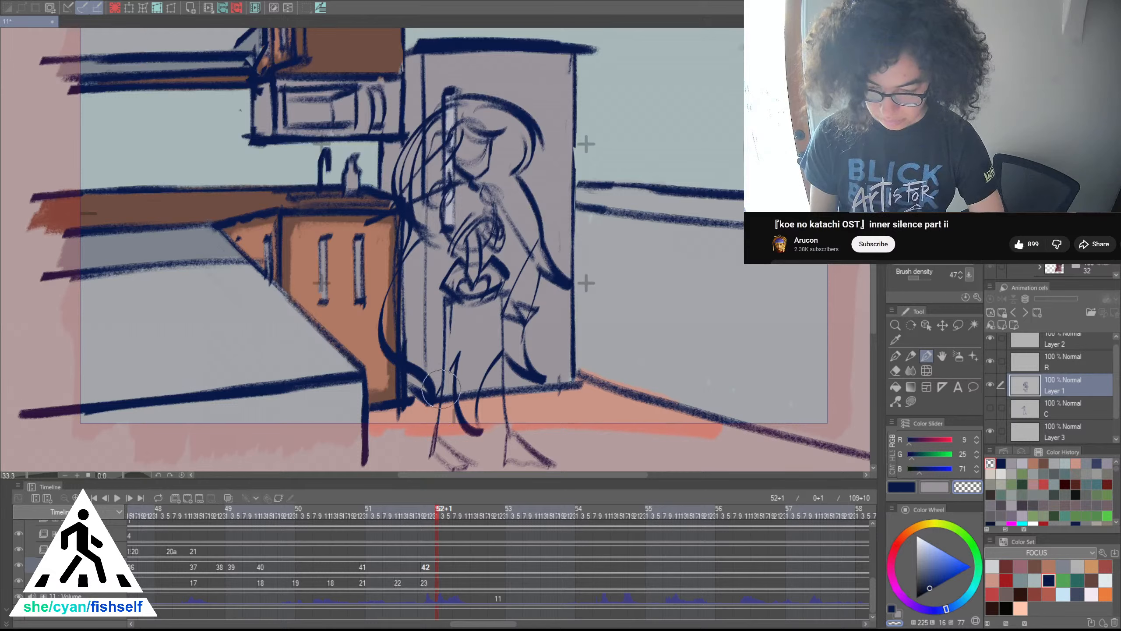
{"action": "mouse_move", "coordinate": [470, 148]}
{"action": "left_mouse_down"}
{"action": "mouse_move", "coordinate": [453, 112]}
{"action": "mouse_move", "coordinate": [477, 83]}
{"action": "mouse_move", "coordinate": [512, 88]}
{"action": "mouse_move", "coordinate": [519, 113]}
{"action": "mouse_move", "coordinate": [524, 95]}
{"action": "mouse_move", "coordinate": [527, 112]}
{"action": "mouse_move", "coordinate": [527, 100]}
{"action": "mouse_move", "coordinate": [462, 163]}
{"action": "mouse_move", "coordinate": [462, 123]}
{"action": "mouse_move", "coordinate": [476, 159]}
{"action": "mouse_move", "coordinate": [456, 124]}
{"action": "mouse_move", "coordinate": [483, 137]}
{"action": "mouse_move", "coordinate": [476, 165]}
{"action": "mouse_move", "coordinate": [457, 162]}
{"action": "mouse_move", "coordinate": [468, 125]}
{"action": "mouse_move", "coordinate": [470, 151]}
{"action": "left_mouse_up"}
{"action": "key", "text": "c"}
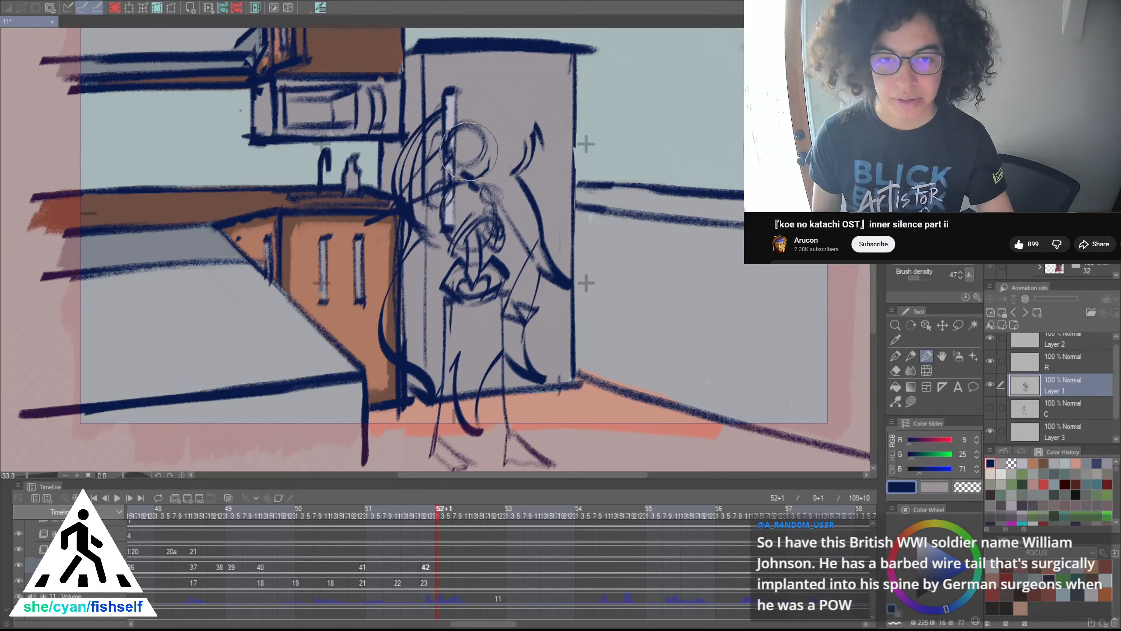
Redraw the jaw and refrigerator-side cheek line around the head circle with a smaller brush, undoing the unwanted strokes
{"action": "scroll", "coordinate": [469, 153], "scroll_direction": "up", "scroll_amount": 2}
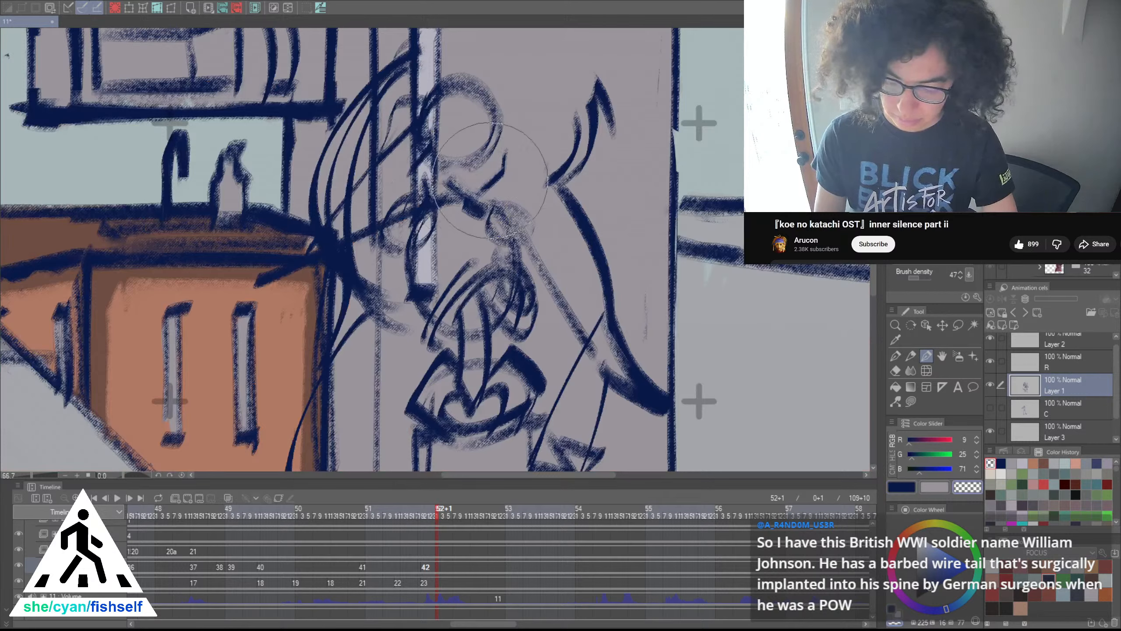
{"action": "key", "text": "["}
{"action": "key", "text": "["}
{"action": "key", "text": "["}
{"action": "key", "text": "["}
{"action": "key", "text": "c"}
{"action": "left_click_drag", "start_coordinate": [450, 180], "coordinate": [495, 180]}
{"action": "key", "text": "ctrl+z"}
{"action": "key", "text": "ctrl+z"}
{"action": "key", "text": "ctrl+z"}
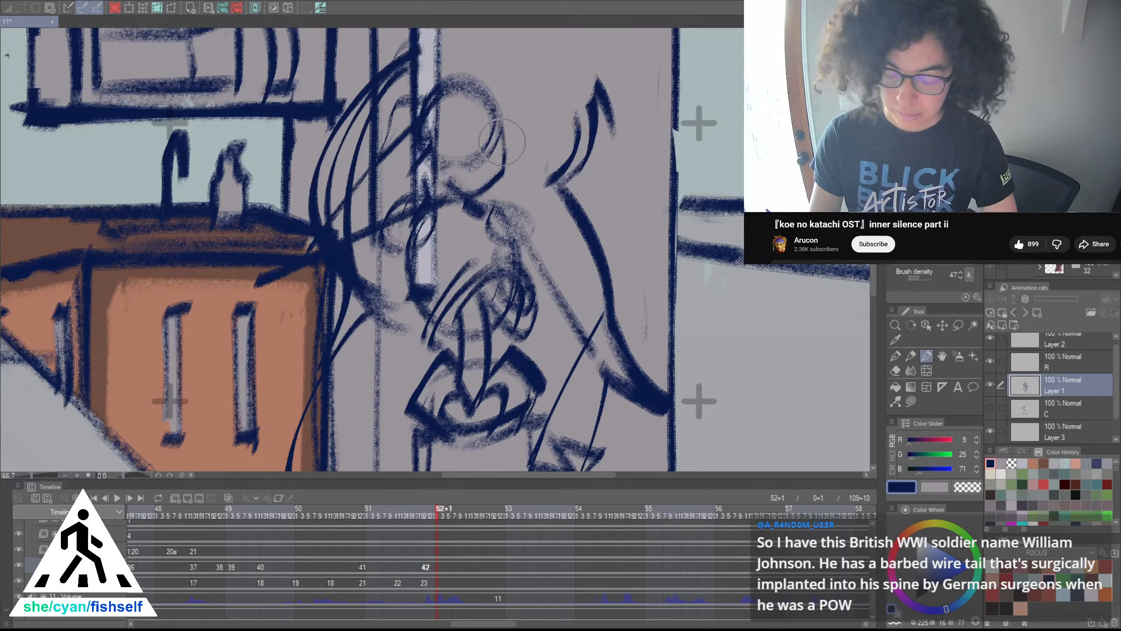
{"action": "key", "text": "ctrl+z"}
{"action": "left_click_drag", "start_coordinate": [507, 109], "coordinate": [506, 167]}
Draw a solid dark oval eye at the refrigerator-side edge of the face
{"action": "mouse_move", "coordinate": [478, 126]}
{"action": "left_mouse_down"}
{"action": "mouse_move", "coordinate": [505, 135]}
{"action": "mouse_move", "coordinate": [478, 123]}
{"action": "mouse_move", "coordinate": [496, 141]}
{"action": "mouse_move", "coordinate": [477, 137]}
{"action": "mouse_move", "coordinate": [500, 140]}
{"action": "mouse_move", "coordinate": [499, 113]}
{"action": "mouse_move", "coordinate": [491, 147]}
{"action": "left_mouse_up"}
{"action": "key", "text": "ctrl+z"}
{"action": "key", "text": "ctrl+z"}
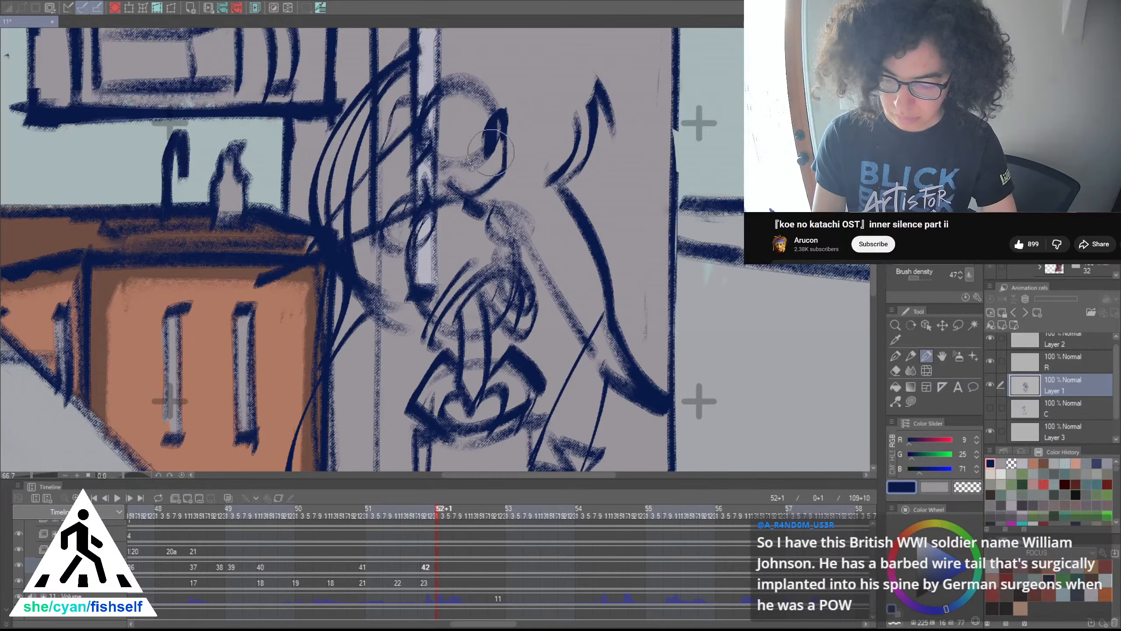
{"action": "scroll", "coordinate": [489, 130], "scroll_direction": "up", "scroll_amount": 2}
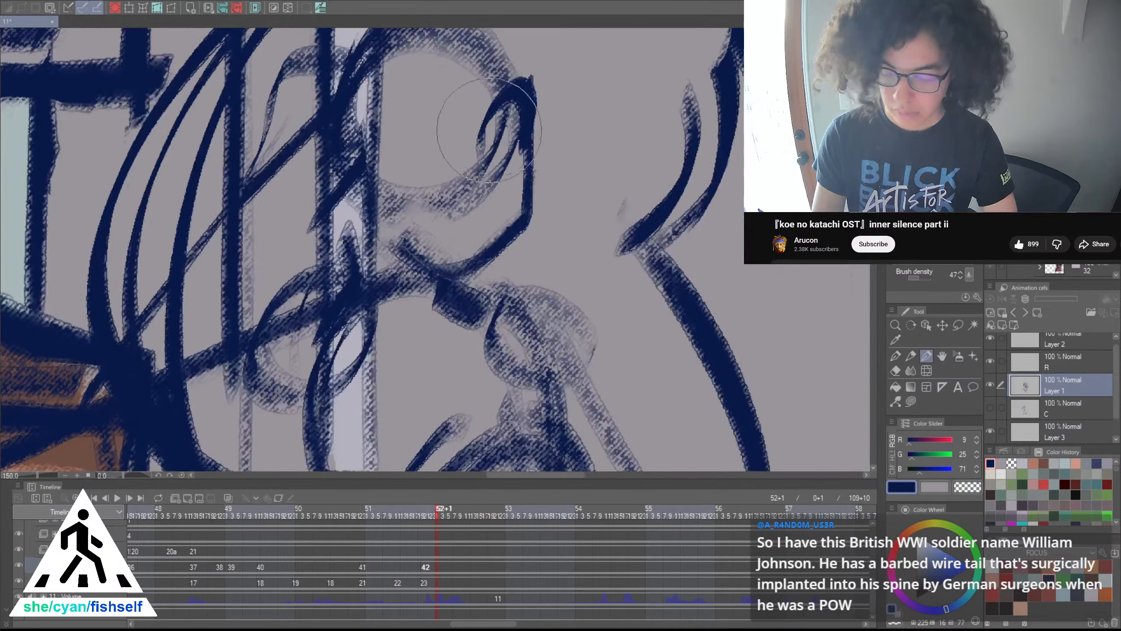
{"action": "left_click_drag", "start_coordinate": [489, 130], "coordinate": [504, 153]}
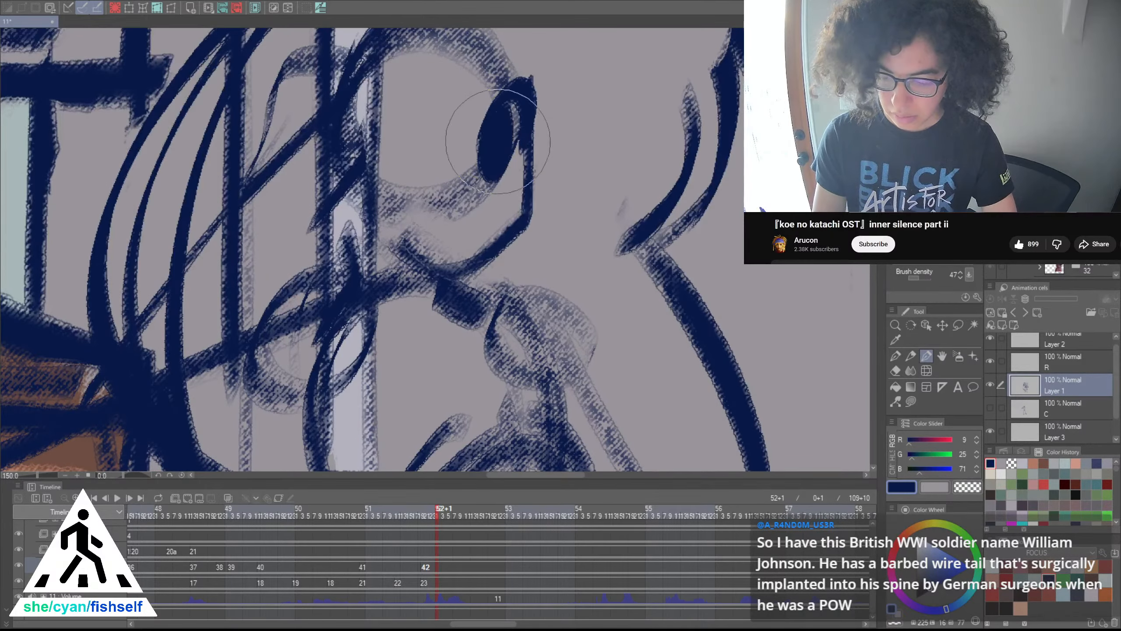
{"action": "scroll", "coordinate": [498, 141], "scroll_direction": "down", "scroll_amount": 5}
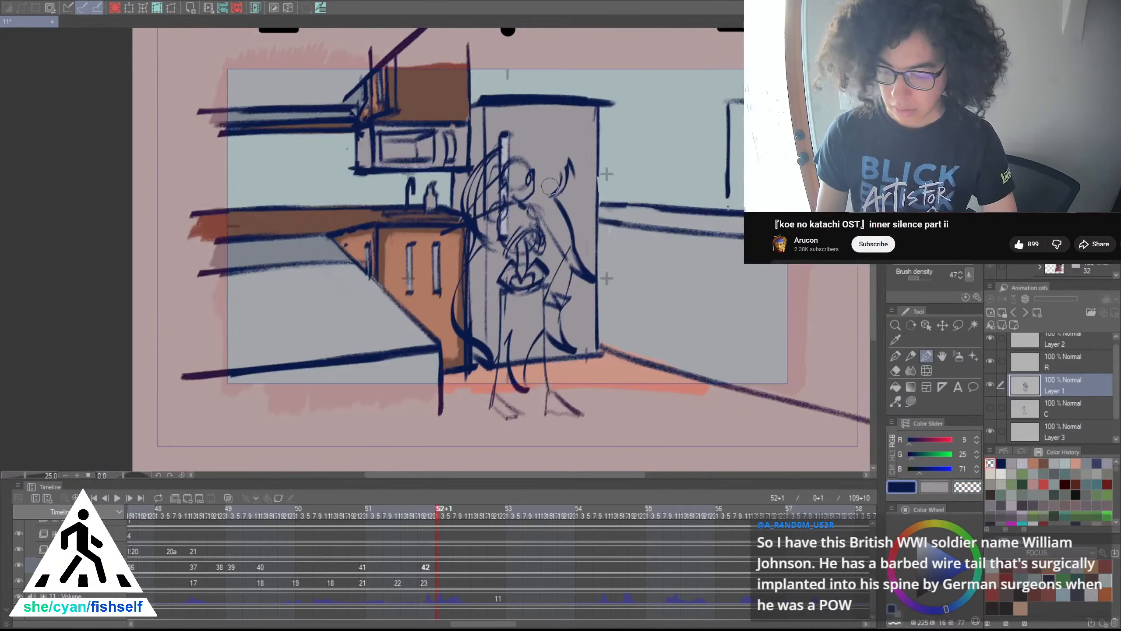
Draw the counter-side eye as a hollow oval under an arched upper lash line, undoing the unwanted strokes
{"action": "scroll", "coordinate": [549, 186], "scroll_direction": "down", "scroll_amount": 2}
{"action": "scroll", "coordinate": [550, 186], "scroll_direction": "up", "scroll_amount": 2}
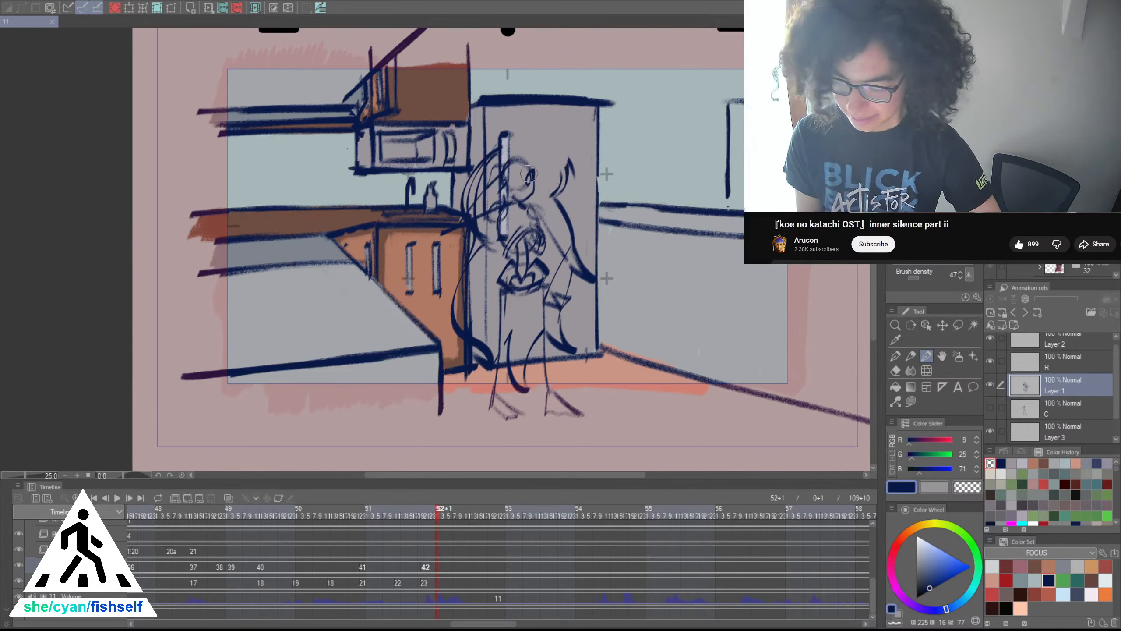
{"action": "scroll", "coordinate": [529, 174], "scroll_direction": "up", "scroll_amount": 5}
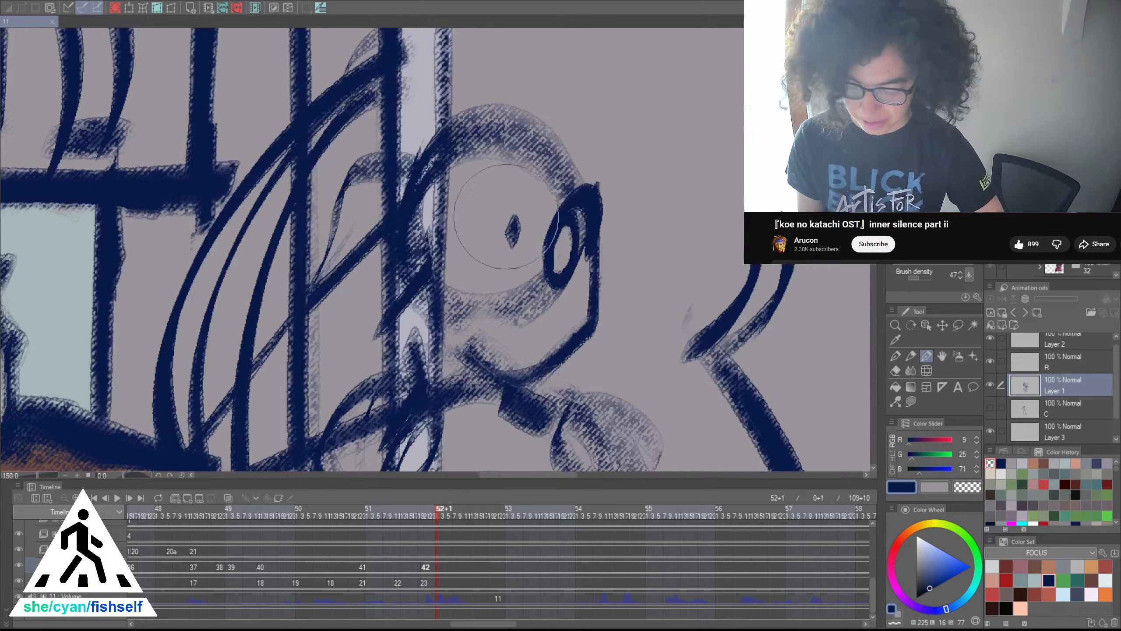
{"action": "mouse_move", "coordinate": [419, 265]}
{"action": "left_mouse_down"}
{"action": "mouse_move", "coordinate": [507, 247]}
{"action": "mouse_move", "coordinate": [516, 239]}
{"action": "mouse_move", "coordinate": [505, 214]}
{"action": "mouse_move", "coordinate": [517, 257]}
{"action": "mouse_move", "coordinate": [514, 244]}
{"action": "left_mouse_up"}
{"action": "key", "text": "ctrl+z"}
{"action": "key", "text": "ctrl+z"}
{"action": "key", "text": "ctrl+z"}
{"action": "key", "text": "ctrl+z"}
{"action": "mouse_move", "coordinate": [481, 209]}
{"action": "left_mouse_down"}
{"action": "mouse_move", "coordinate": [473, 234]}
{"action": "mouse_move", "coordinate": [496, 234]}
{"action": "mouse_move", "coordinate": [484, 252]}
{"action": "left_mouse_up"}
{"action": "key", "text": "ctrl+z"}
{"action": "mouse_move", "coordinate": [482, 216]}
{"action": "left_mouse_down"}
{"action": "mouse_move", "coordinate": [496, 235]}
{"action": "mouse_move", "coordinate": [473, 234]}
{"action": "mouse_move", "coordinate": [485, 290]}
{"action": "mouse_move", "coordinate": [473, 232]}
{"action": "mouse_move", "coordinate": [511, 254]}
{"action": "mouse_move", "coordinate": [514, 220]}
{"action": "mouse_move", "coordinate": [469, 259]}
{"action": "mouse_move", "coordinate": [474, 222]}
{"action": "mouse_move", "coordinate": [481, 287]}
{"action": "mouse_move", "coordinate": [477, 248]}
{"action": "mouse_move", "coordinate": [493, 254]}
{"action": "mouse_move", "coordinate": [490, 282]}
{"action": "mouse_move", "coordinate": [471, 267]}
{"action": "mouse_move", "coordinate": [476, 221]}
{"action": "mouse_move", "coordinate": [483, 257]}
{"action": "left_mouse_up"}
{"action": "key", "text": "ctrl+z"}
{"action": "key", "text": "ctrl+z"}
{"action": "scroll", "coordinate": [500, 257], "scroll_direction": "down", "scroll_amount": 2}
{"action": "scroll", "coordinate": [518, 256], "scroll_direction": "up", "scroll_amount": 1}
{"action": "key", "text": "c"}
{"action": "scroll", "coordinate": [486, 257], "scroll_direction": "up", "scroll_amount": 1}
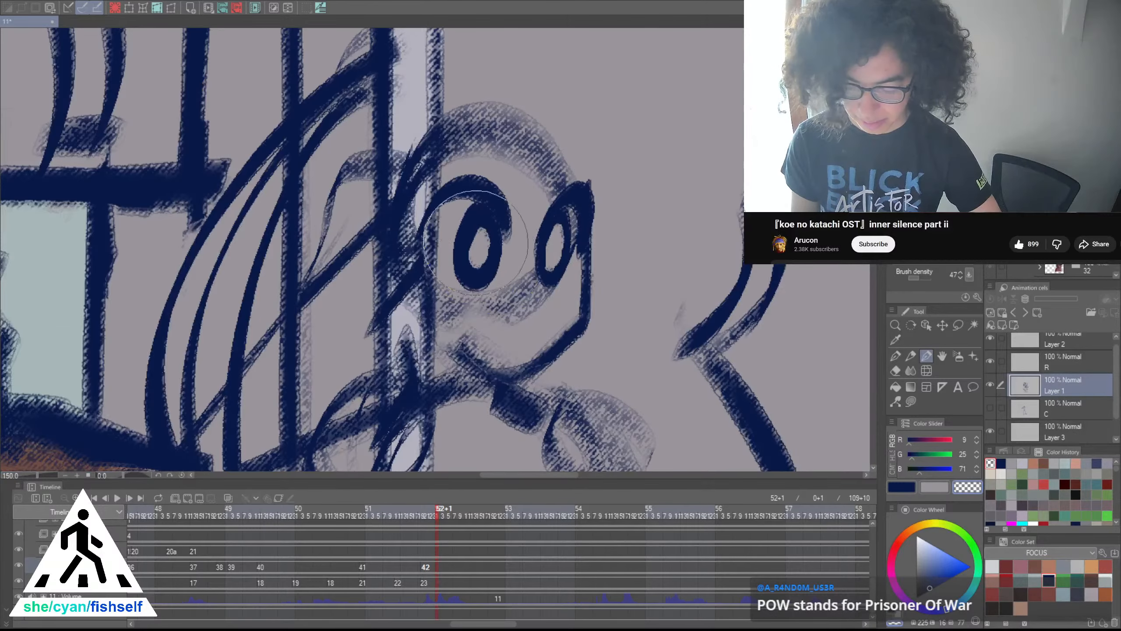
Refine the hollow oval centres of both eyes
{"action": "key", "text": "c"}
{"action": "mouse_move", "coordinate": [559, 231]}
{"action": "left_mouse_down"}
{"action": "mouse_move", "coordinate": [552, 258]}
{"action": "mouse_move", "coordinate": [556, 238]}
{"action": "left_mouse_up"}
{"action": "key", "text": "c"}
{"action": "scroll", "coordinate": [560, 240], "scroll_direction": "down", "scroll_amount": 5}
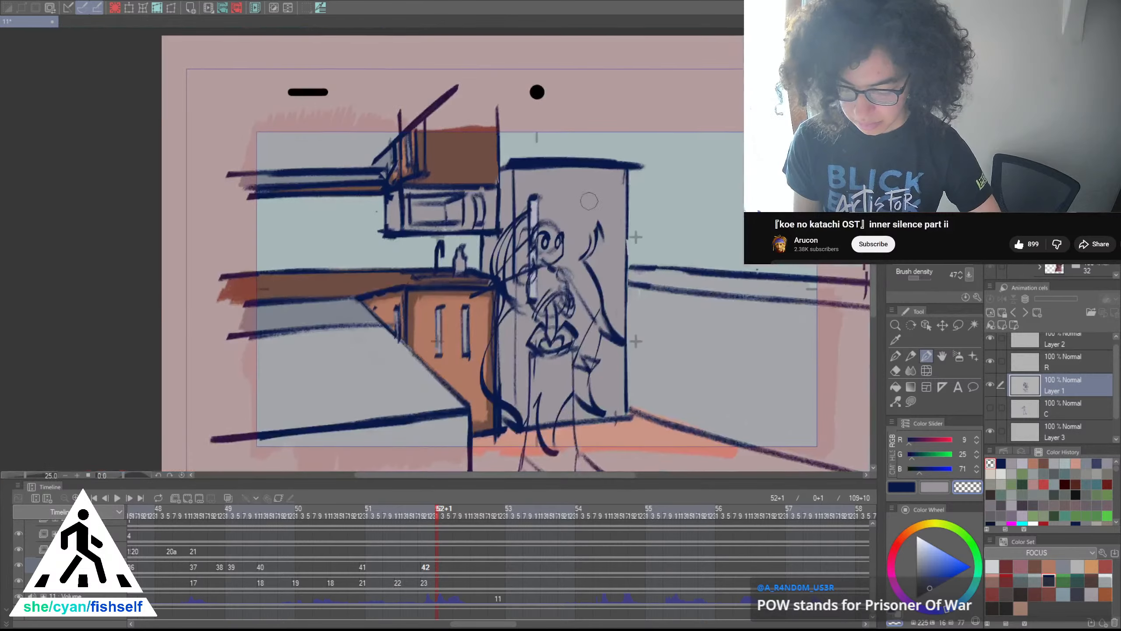
{"action": "scroll", "coordinate": [634, 181], "scroll_direction": "up", "scroll_amount": 4}
{"action": "key", "text": "c"}
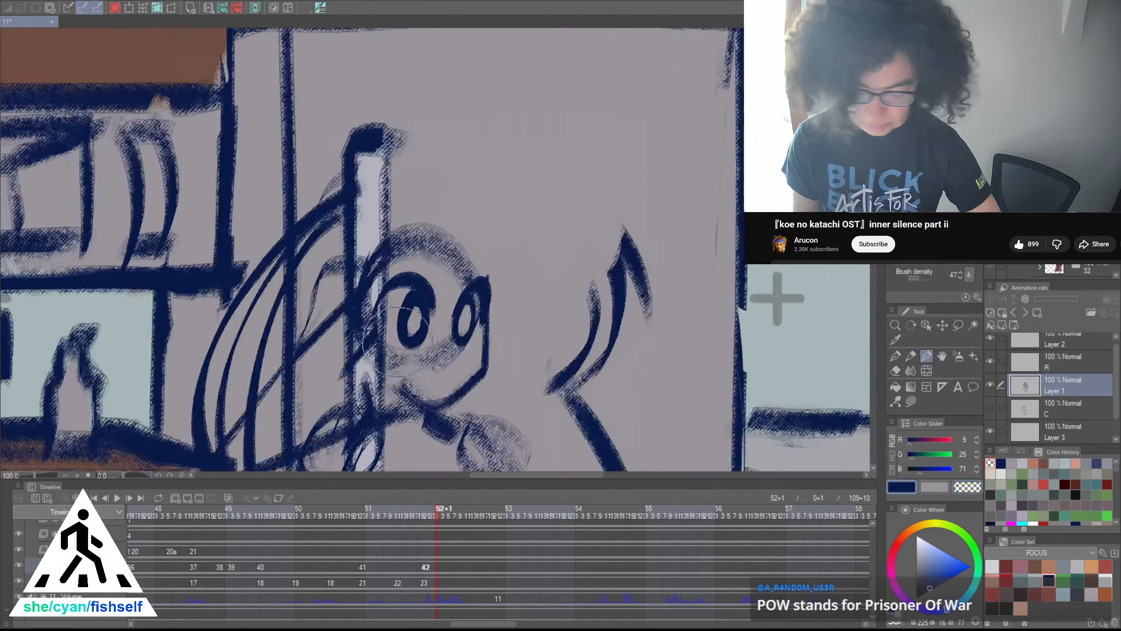
{"action": "mouse_move", "coordinate": [410, 309]}
{"action": "left_mouse_down"}
{"action": "mouse_move", "coordinate": [430, 318]}
{"action": "mouse_move", "coordinate": [417, 325]}
{"action": "mouse_move", "coordinate": [477, 322]}
{"action": "left_mouse_up"}
{"action": "key", "text": "c"}
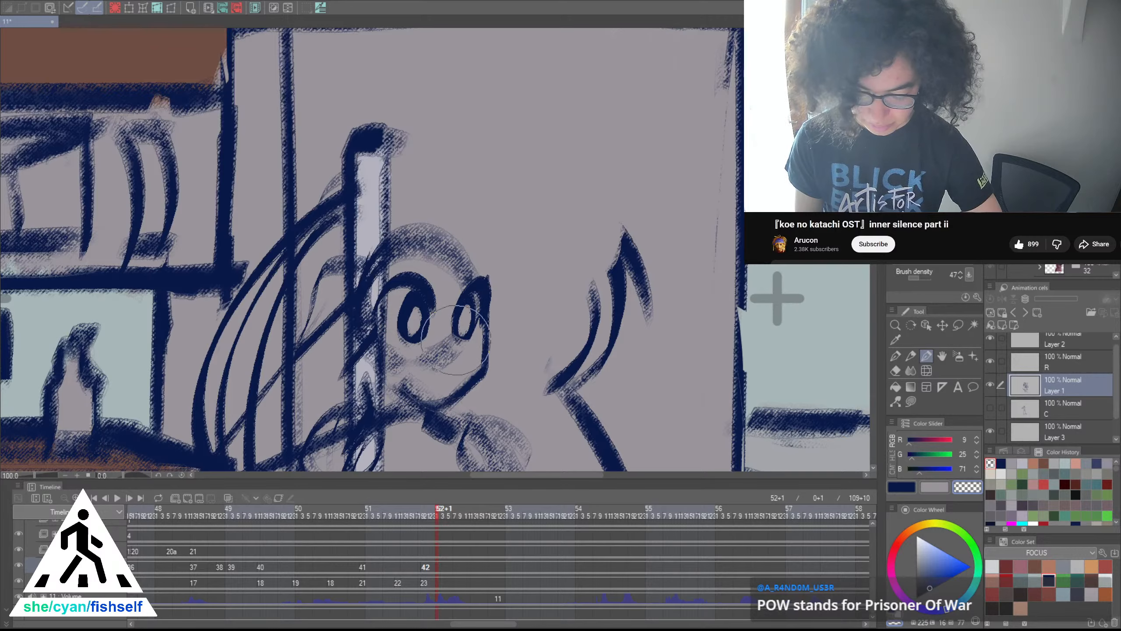
Thicken the rim of the counter-side eye and erase its centre back to a clear oval
{"action": "scroll", "coordinate": [478, 323], "scroll_direction": "down", "scroll_amount": 4}
{"action": "scroll", "coordinate": [442, 345], "scroll_direction": "up", "scroll_amount": 6}
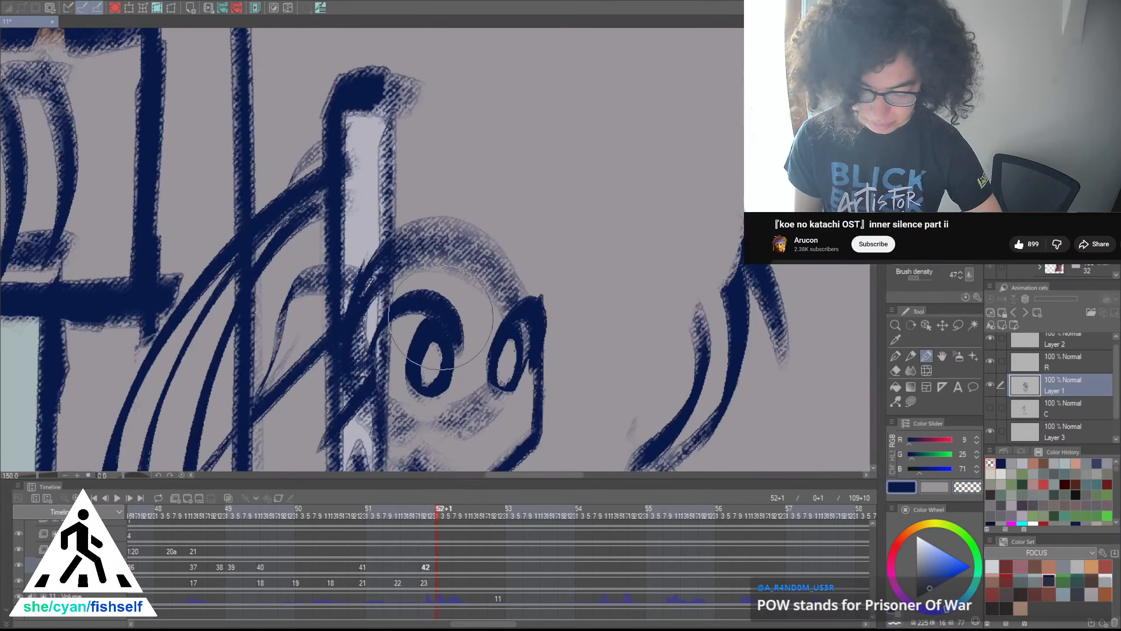
{"action": "mouse_move", "coordinate": [409, 371]}
{"action": "left_mouse_down"}
{"action": "mouse_move", "coordinate": [420, 326]}
{"action": "mouse_move", "coordinate": [423, 387]}
{"action": "left_mouse_up"}
{"action": "key", "text": "c"}
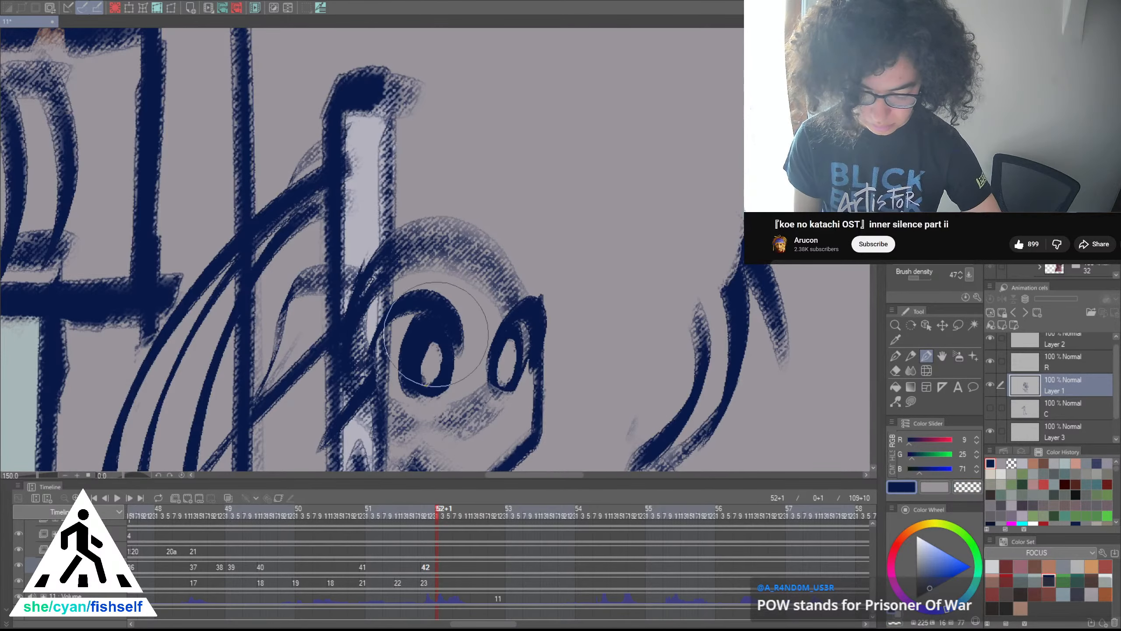
{"action": "mouse_move", "coordinate": [430, 339]}
{"action": "left_mouse_down"}
{"action": "mouse_move", "coordinate": [424, 365]}
{"action": "mouse_move", "coordinate": [431, 345]}
{"action": "left_mouse_up"}
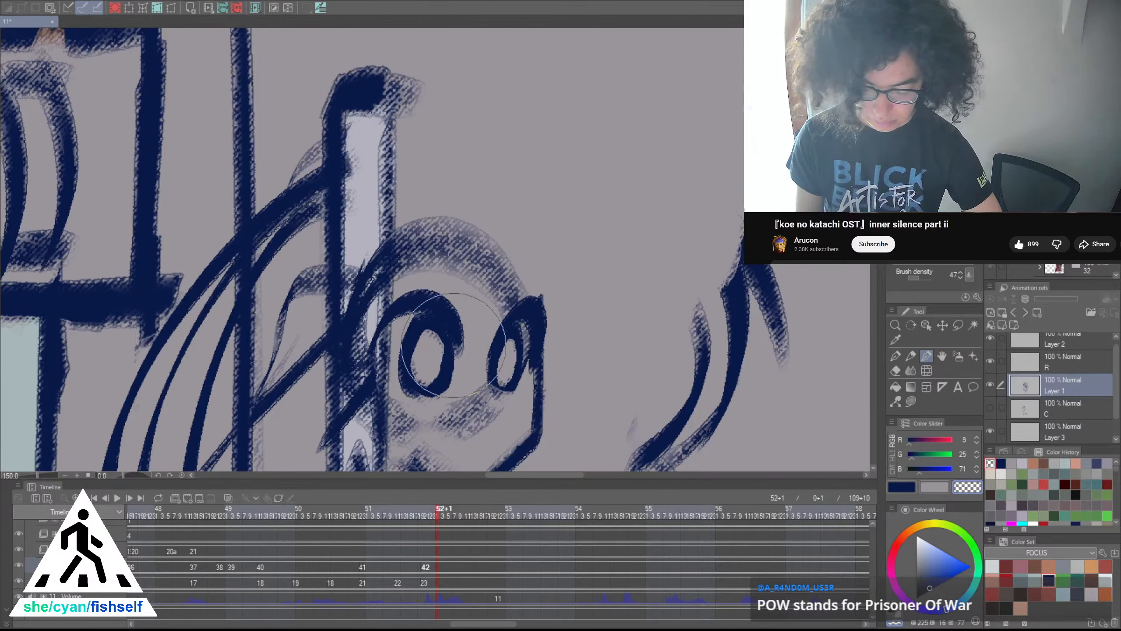
{"action": "scroll", "coordinate": [501, 351], "scroll_direction": "down", "scroll_amount": 3}
{"action": "scroll", "coordinate": [508, 331], "scroll_direction": "down", "scroll_amount": 2}
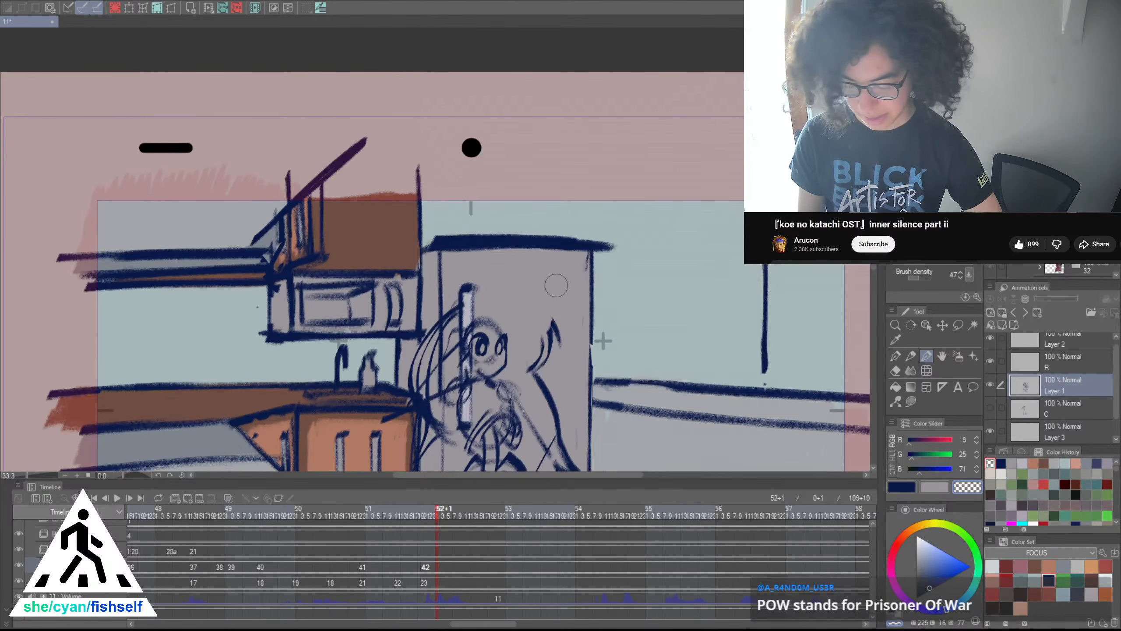
Redraw the upper lash line over the counter-side eye as a thicker arch, undoing the unwanted stroke
{"action": "scroll", "coordinate": [557, 286], "scroll_direction": "up", "scroll_amount": 3}
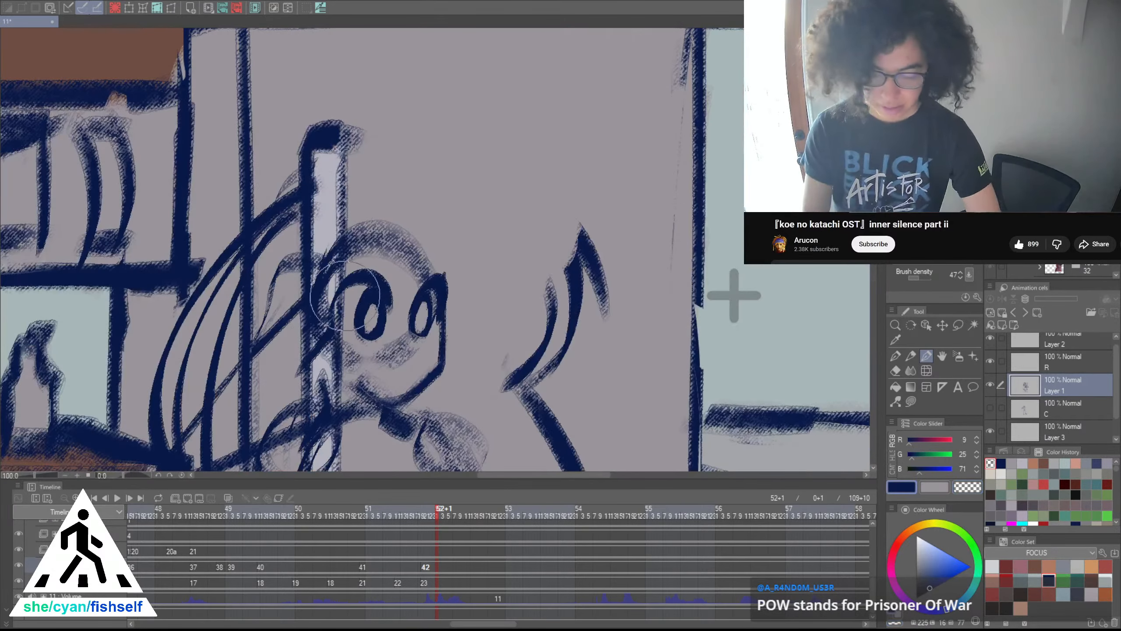
{"action": "key", "text": "c"}
{"action": "left_click_drag", "start_coordinate": [331, 313], "coordinate": [382, 286]}
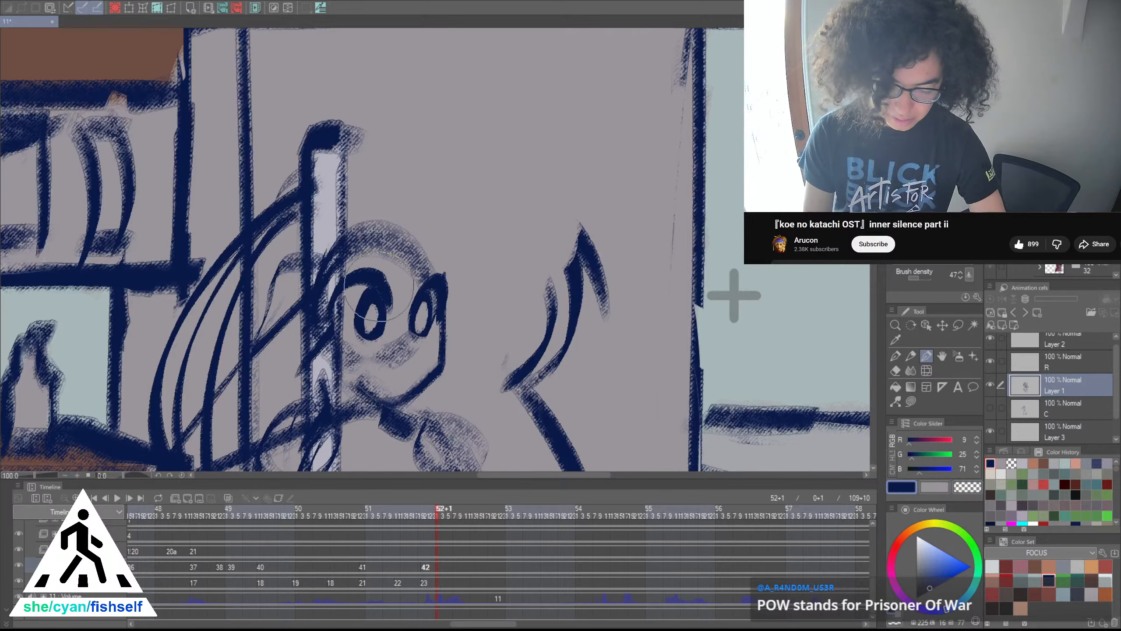
{"action": "left_click_drag", "start_coordinate": [333, 322], "coordinate": [397, 298]}
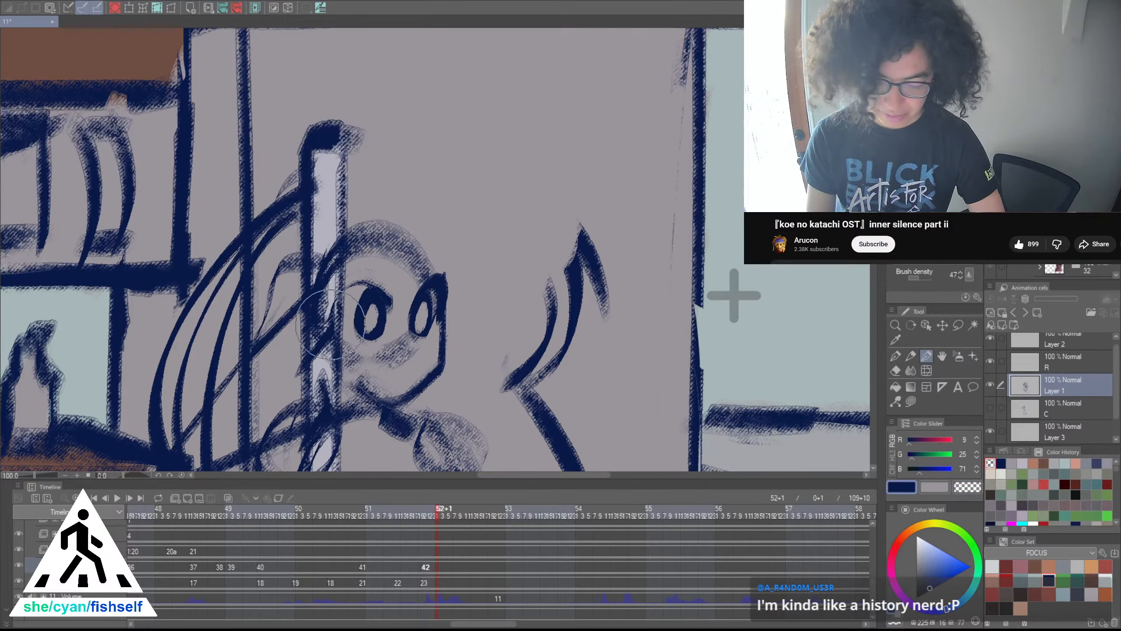
{"action": "mouse_move", "coordinate": [328, 319]}
{"action": "left_mouse_down"}
{"action": "mouse_move", "coordinate": [384, 293]}
{"action": "mouse_move", "coordinate": [390, 304]}
{"action": "mouse_move", "coordinate": [323, 352]}
{"action": "mouse_move", "coordinate": [390, 309]}
{"action": "left_mouse_up"}
{"action": "key", "text": "ctrl+z"}
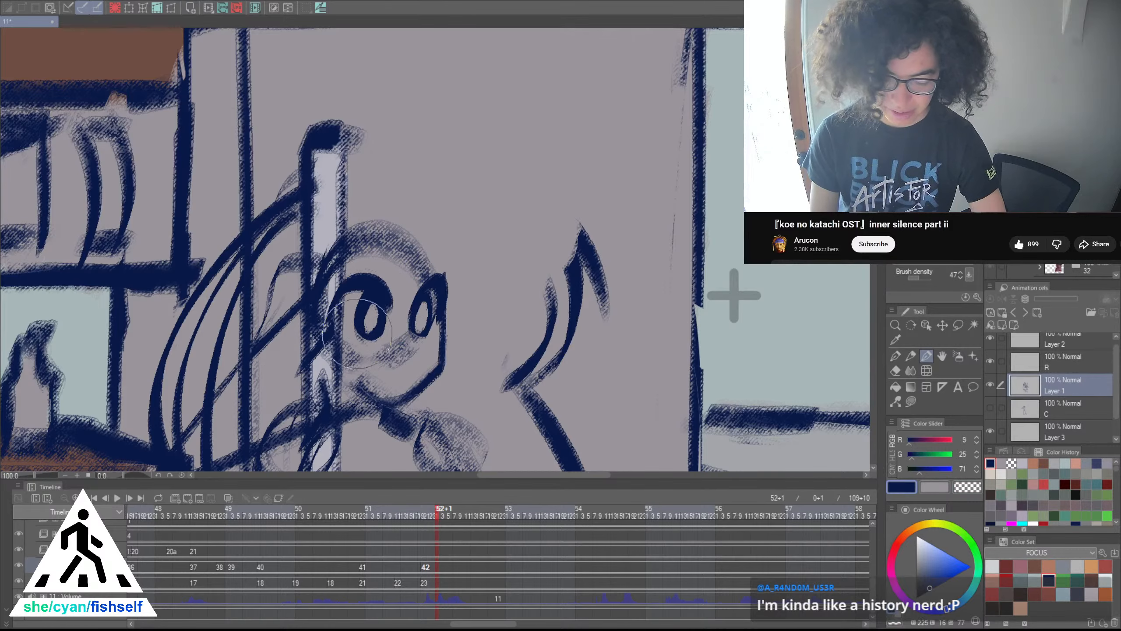
Draw a small nose mark and short slanted blush lines beneath both eyes
{"action": "scroll", "coordinate": [407, 345], "scroll_direction": "down", "scroll_amount": 2}
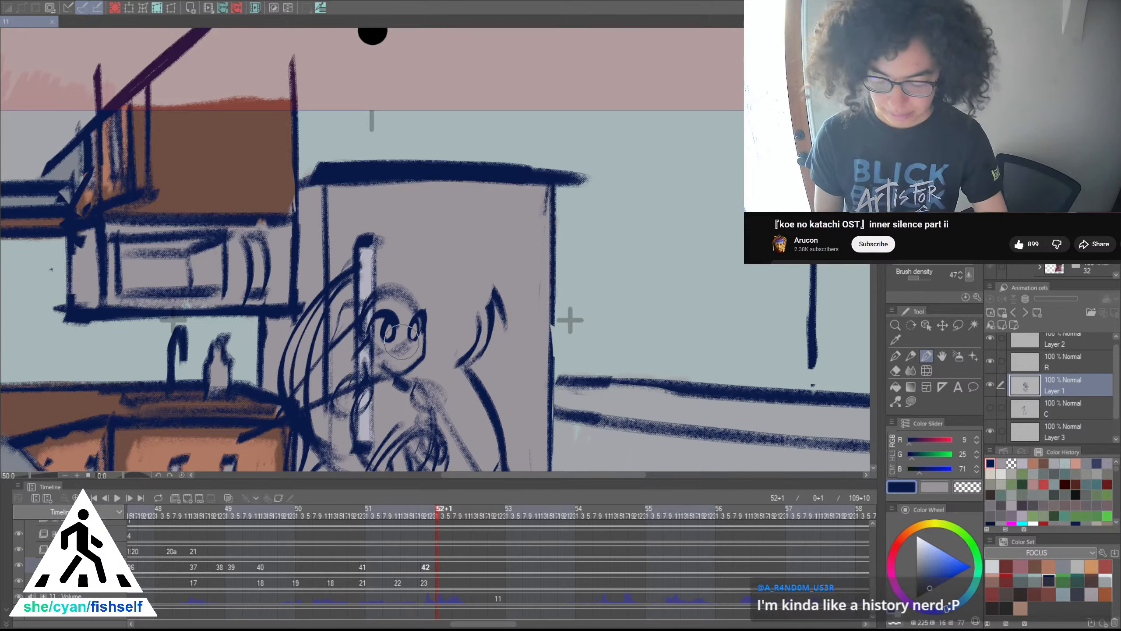
{"action": "scroll", "coordinate": [402, 340], "scroll_direction": "up", "scroll_amount": 2}
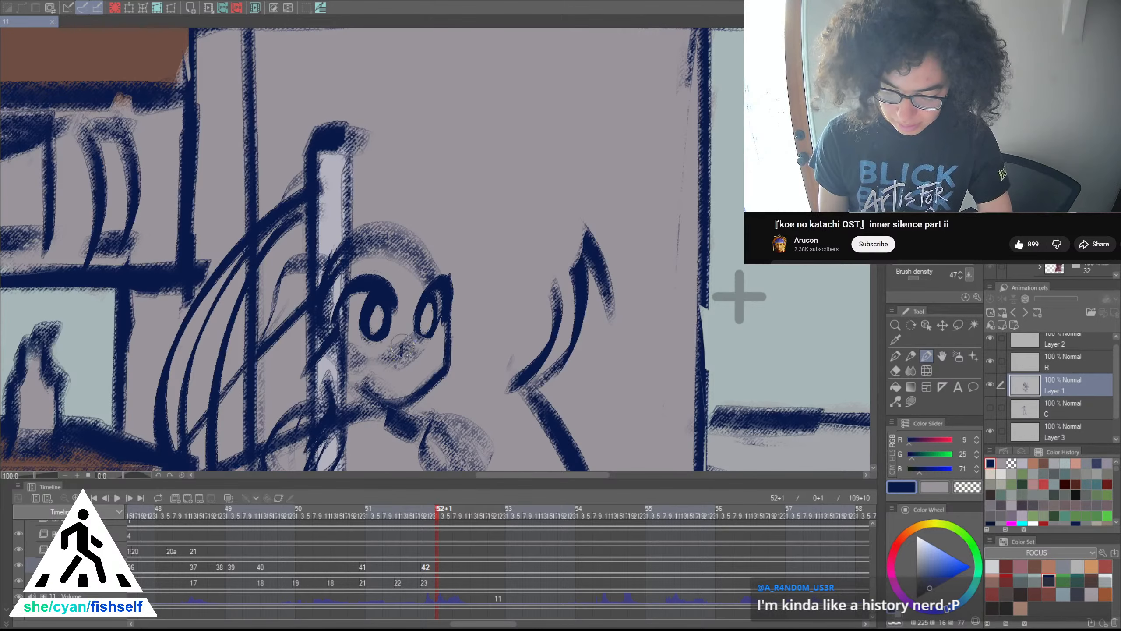
{"action": "mouse_move", "coordinate": [406, 345]}
{"action": "left_mouse_down"}
{"action": "mouse_move", "coordinate": [356, 356]}
{"action": "mouse_move", "coordinate": [362, 376]}
{"action": "mouse_move", "coordinate": [385, 358]}
{"action": "left_mouse_up"}
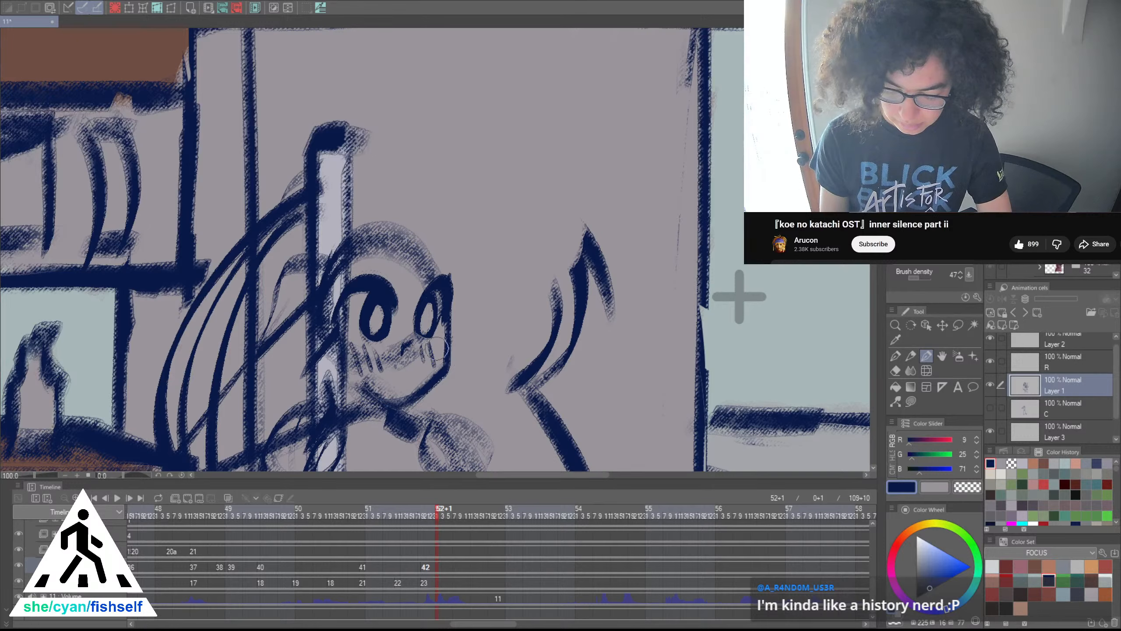
Fill the hollow centres of both eyes with solid dark blue
{"action": "key", "text": "c"}
{"action": "mouse_move", "coordinate": [417, 320]}
{"action": "left_mouse_down"}
{"action": "mouse_move", "coordinate": [424, 310]}
{"action": "mouse_move", "coordinate": [424, 327]}
{"action": "mouse_move", "coordinate": [428, 305]}
{"action": "mouse_move", "coordinate": [375, 306]}
{"action": "mouse_move", "coordinate": [376, 320]}
{"action": "left_mouse_up"}
{"action": "key", "text": "c"}
{"action": "key", "text": "c"}
{"action": "scroll", "coordinate": [419, 311], "scroll_direction": "down", "scroll_amount": 2}
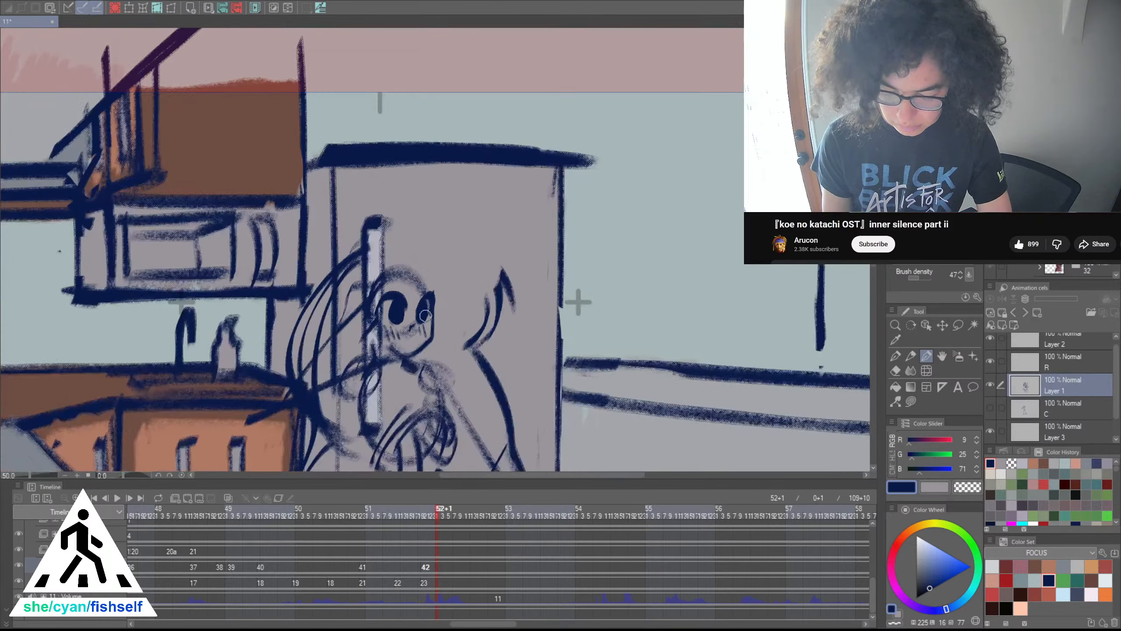
{"action": "left_click_drag", "start_coordinate": [450, 334], "coordinate": [469, 309]}
{"action": "scroll", "coordinate": [463, 308], "scroll_direction": "up", "scroll_amount": 1}
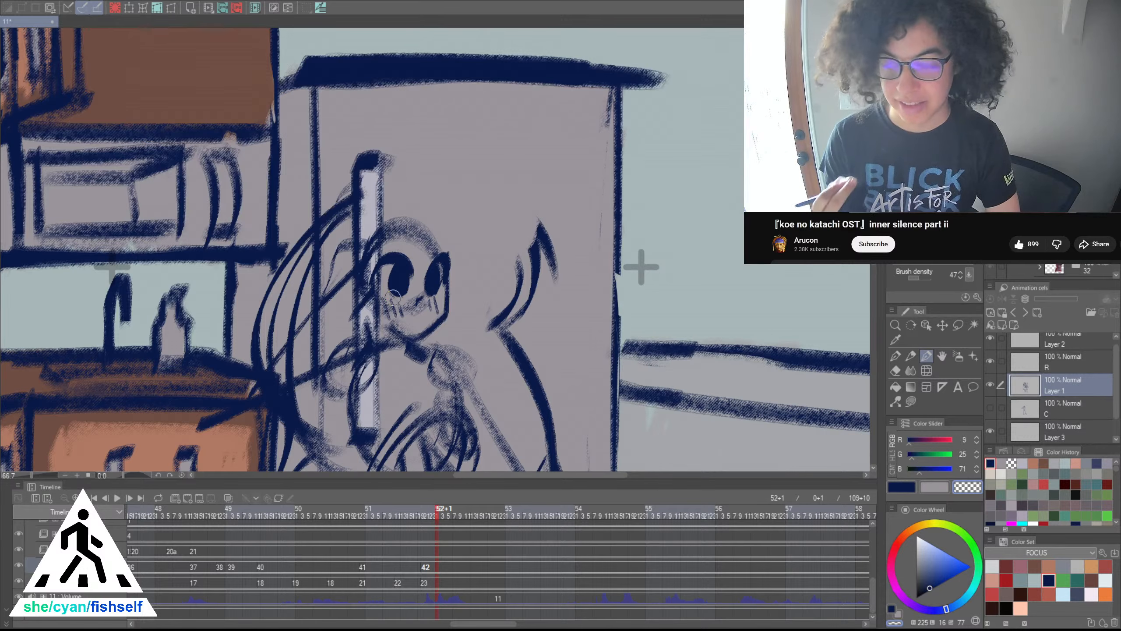
Erase an oval centre inside each solid eye and compare the drawing with the neighbouring frame
{"action": "scroll", "coordinate": [394, 295], "scroll_direction": "up", "scroll_amount": 5}
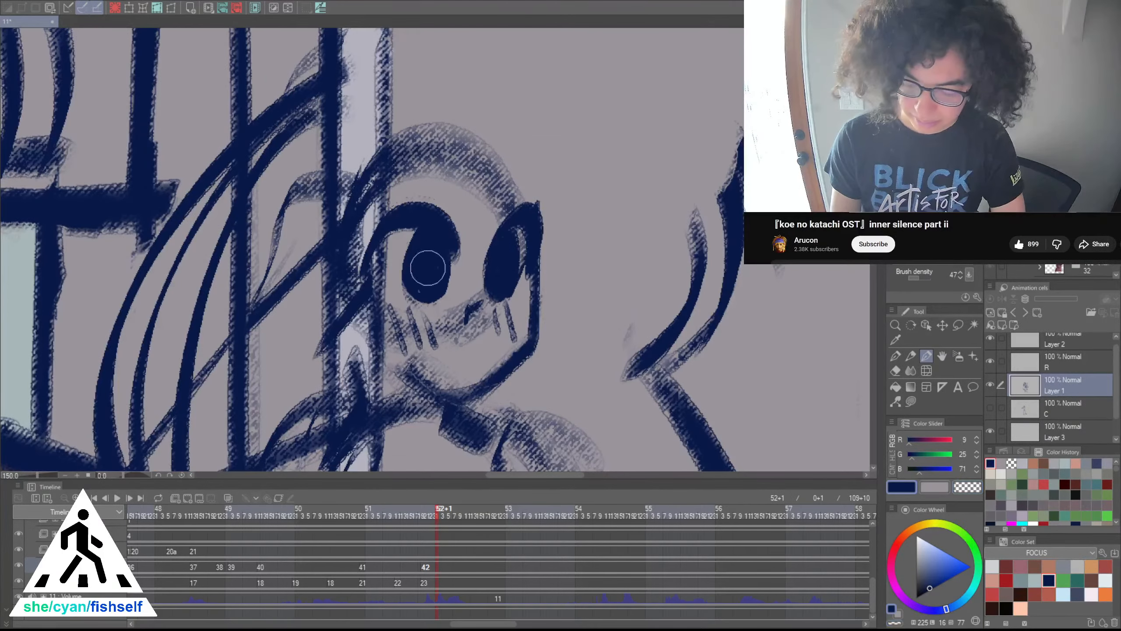
{"action": "mouse_move", "coordinate": [429, 275]}
{"action": "left_mouse_down"}
{"action": "mouse_move", "coordinate": [419, 256]}
{"action": "mouse_move", "coordinate": [425, 276]}
{"action": "mouse_move", "coordinate": [426, 261]}
{"action": "mouse_move", "coordinate": [501, 258]}
{"action": "mouse_move", "coordinate": [497, 269]}
{"action": "mouse_move", "coordinate": [500, 256]}
{"action": "mouse_move", "coordinate": [505, 274]}
{"action": "left_mouse_up"}
{"action": "key", "text": "Left"}
{"action": "key", "text": "Right"}
{"action": "key", "text": "c"}
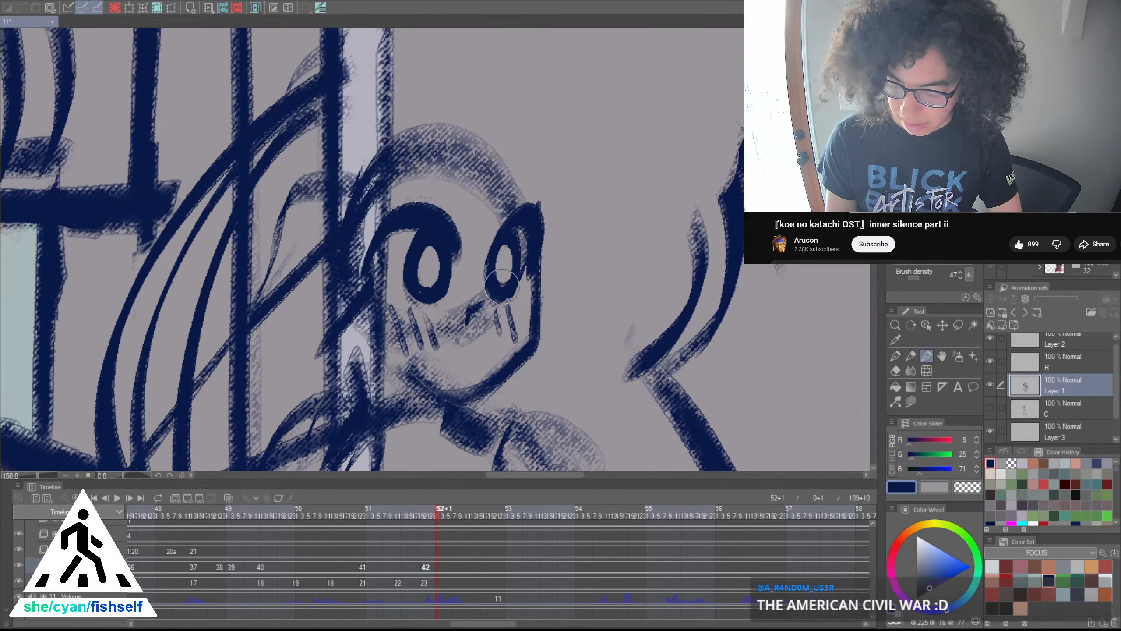
{"action": "scroll", "coordinate": [511, 260], "scroll_direction": "down", "scroll_amount": 4}
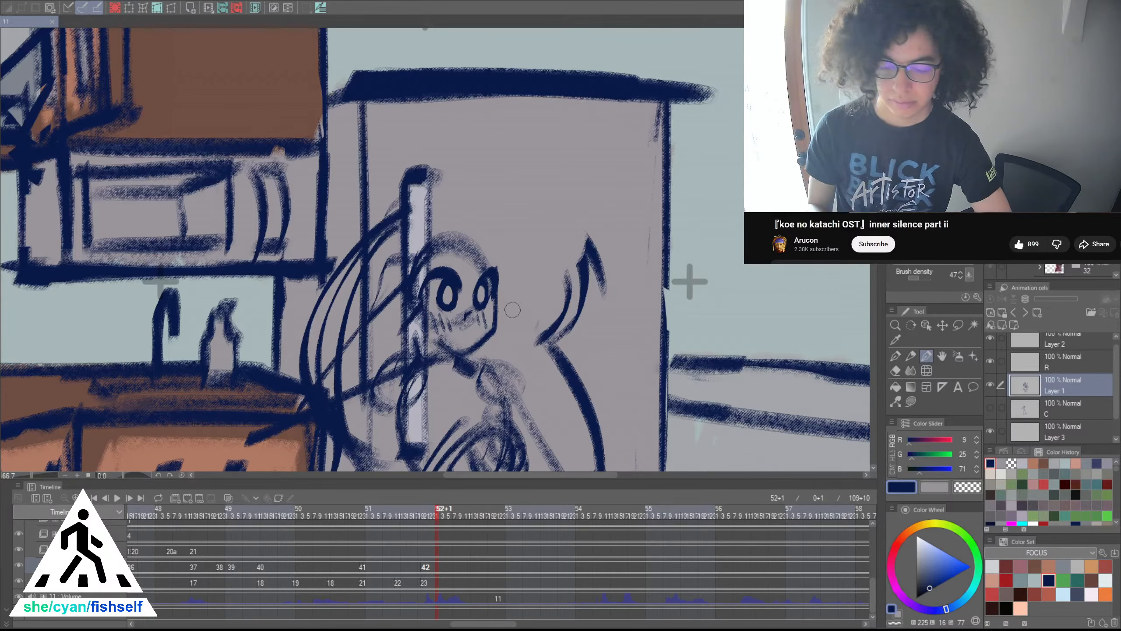
Draw a short thick eyebrow above each eye, undoing and retrying the unwanted strokes
{"action": "scroll", "coordinate": [513, 310], "scroll_direction": "down", "scroll_amount": 3}
{"action": "scroll", "coordinate": [517, 320], "scroll_direction": "up", "scroll_amount": 2}
{"action": "scroll", "coordinate": [462, 284], "scroll_direction": "up", "scroll_amount": 6}
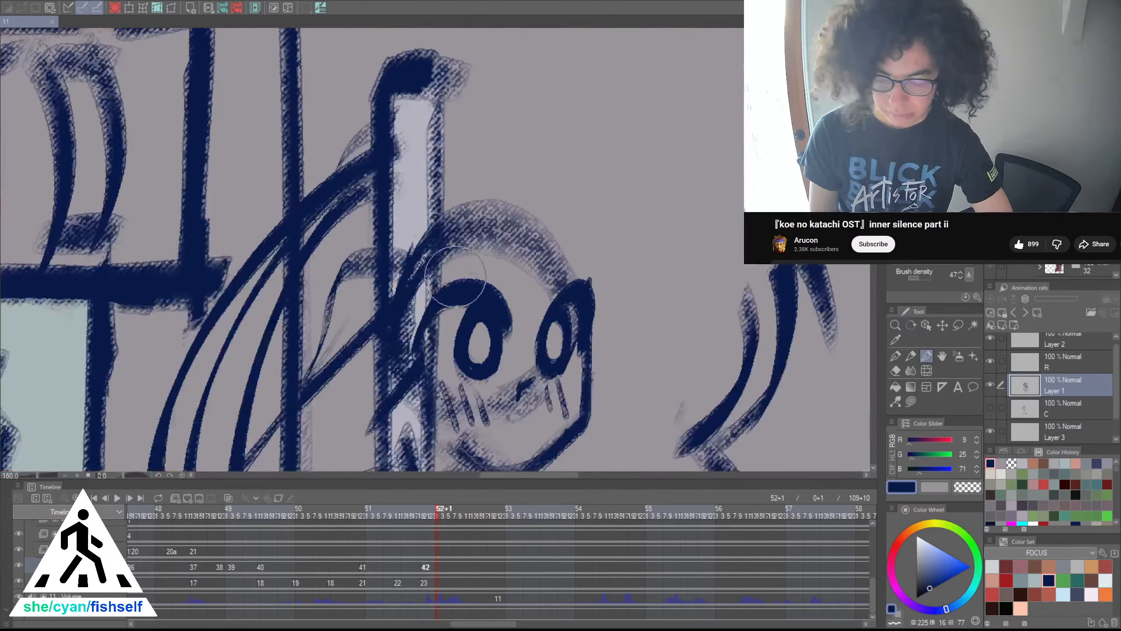
{"action": "left_click_drag", "start_coordinate": [520, 208], "coordinate": [566, 210]}
{"action": "key", "text": "ctrl+z"}
{"action": "mouse_move", "coordinate": [373, 314]}
{"action": "left_mouse_down"}
{"action": "mouse_move", "coordinate": [396, 283]}
{"action": "mouse_move", "coordinate": [598, 164]}
{"action": "mouse_move", "coordinate": [554, 173]}
{"action": "mouse_move", "coordinate": [570, 170]}
{"action": "left_mouse_up"}
{"action": "key", "text": "ctrl+z"}
{"action": "left_click_drag", "start_coordinate": [786, 223], "coordinate": [695, 176]}
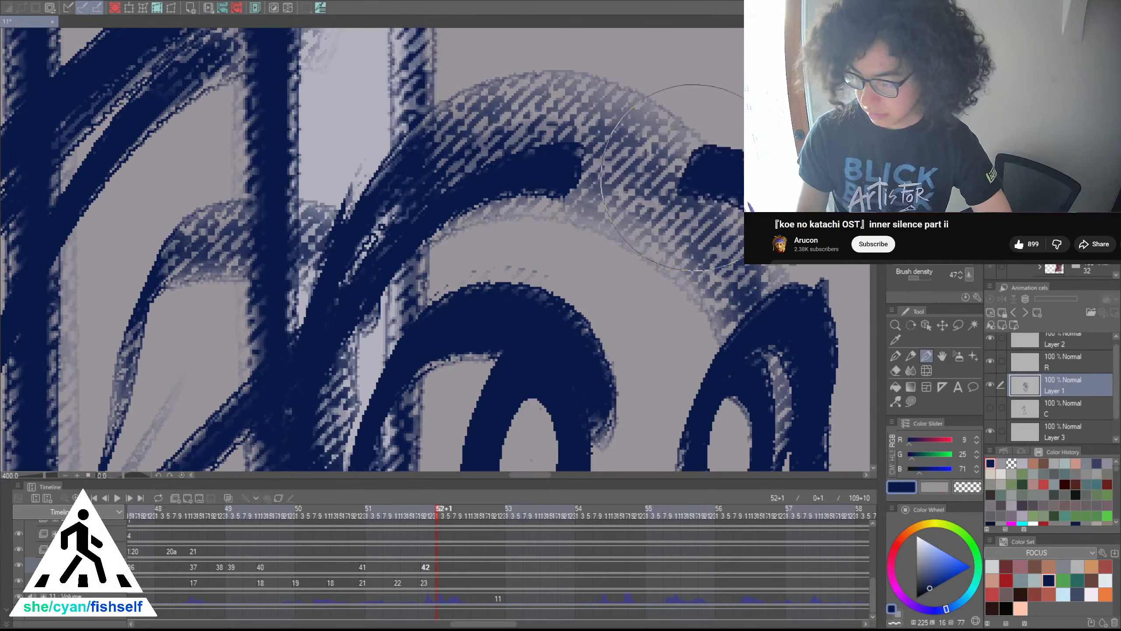
{"action": "key", "text": "ctrl+z"}
{"action": "left_click_drag", "start_coordinate": [786, 251], "coordinate": [724, 179]}
{"action": "key", "text": "ctrl+z"}
{"action": "left_click_drag", "start_coordinate": [799, 222], "coordinate": [698, 178]}
{"action": "scroll", "coordinate": [695, 177], "scroll_direction": "down", "scroll_amount": 6}
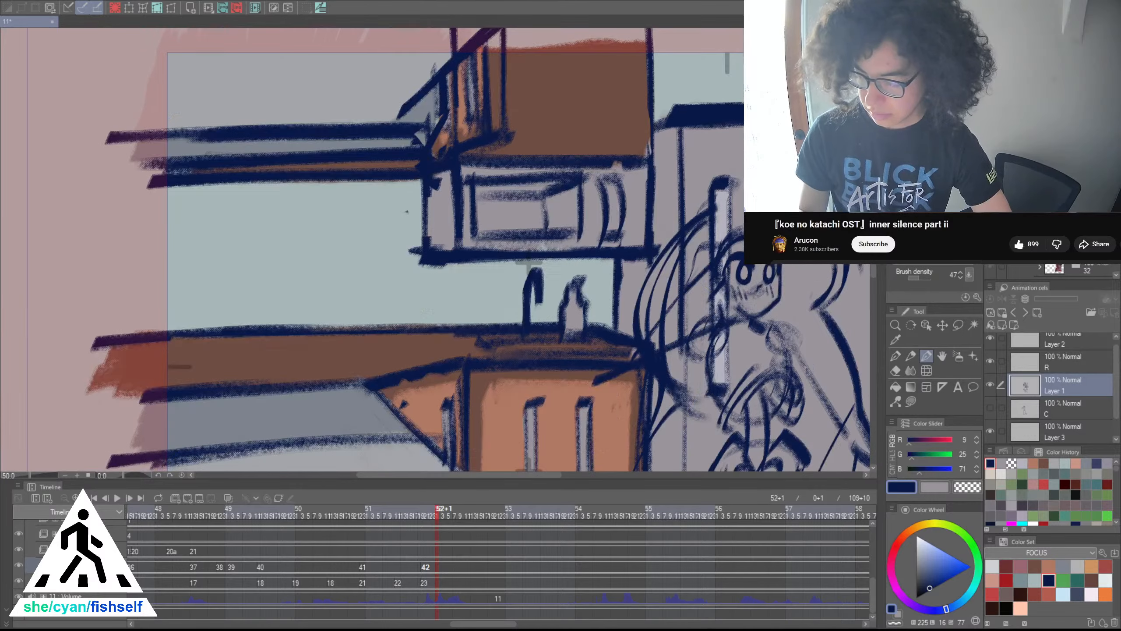
Draw loose fringe strands across the forehead with a pointed tuft sticking out past the refrigerator-side brow, and save the file
{"action": "scroll", "coordinate": [730, 241], "scroll_direction": "up", "scroll_amount": 1}
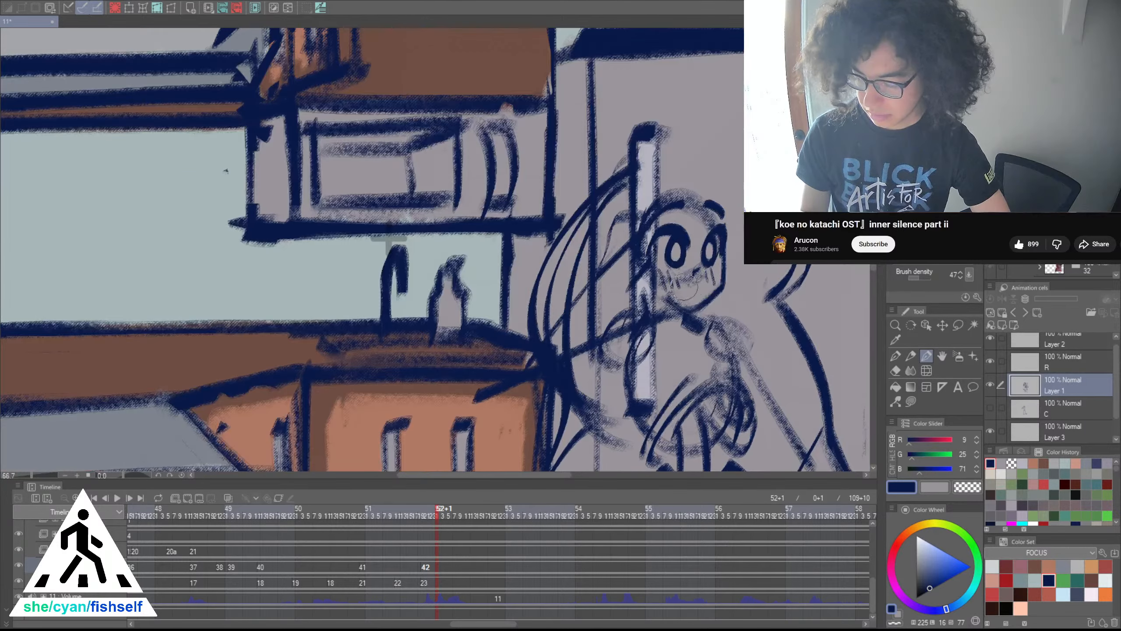
{"action": "scroll", "coordinate": [685, 296], "scroll_direction": "up", "scroll_amount": 3}
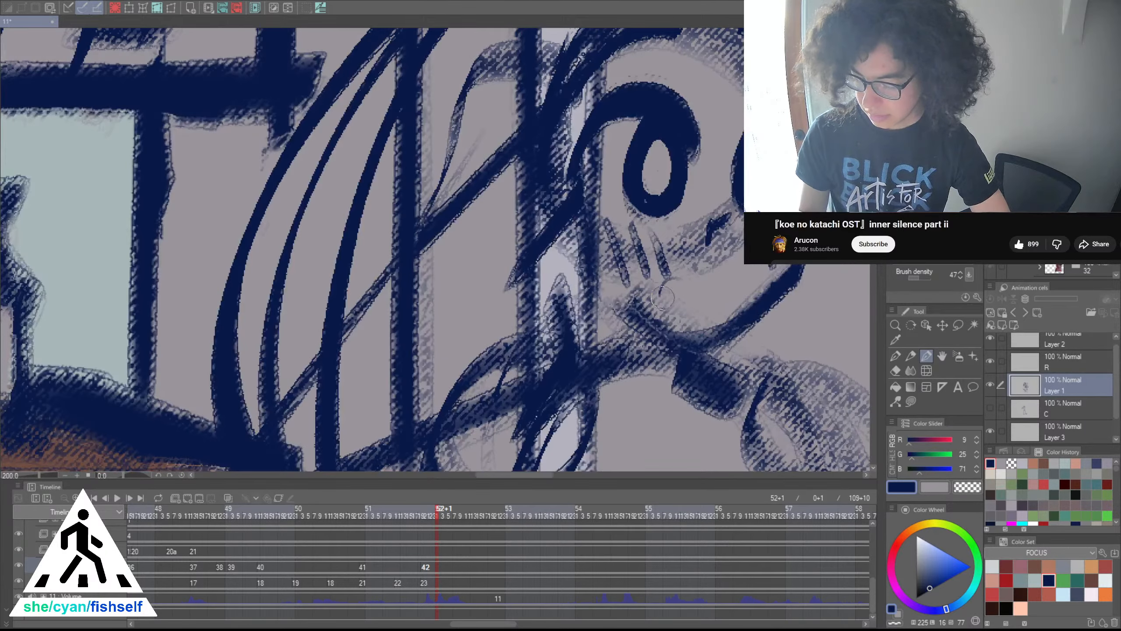
{"action": "scroll", "coordinate": [680, 276], "scroll_direction": "down", "scroll_amount": 4}
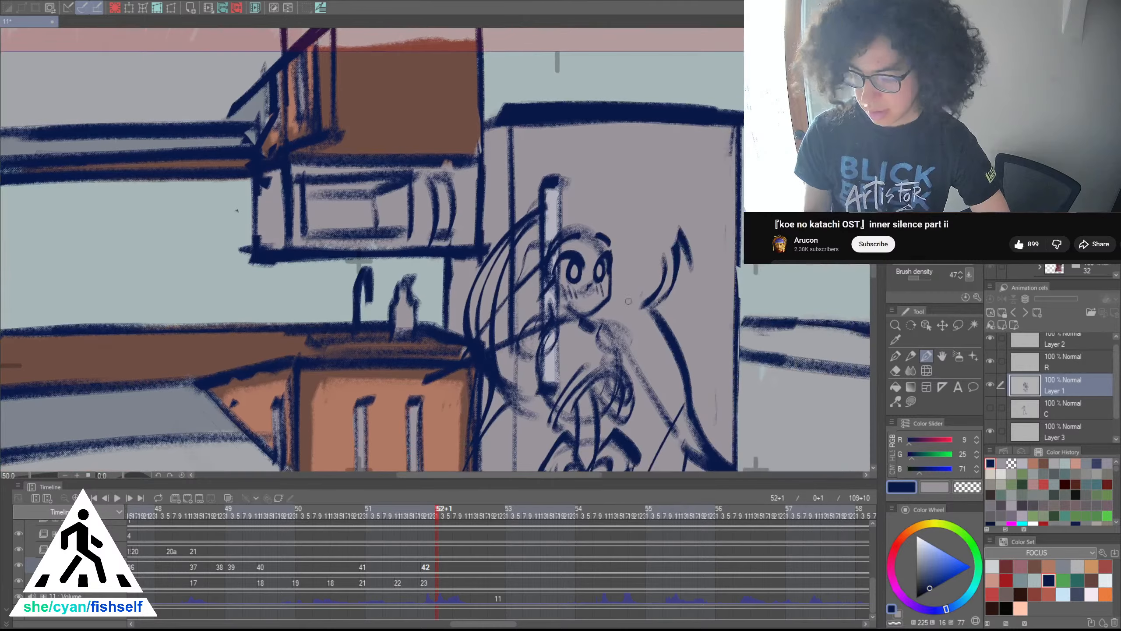
{"action": "scroll", "coordinate": [621, 265], "scroll_direction": "up", "scroll_amount": 2}
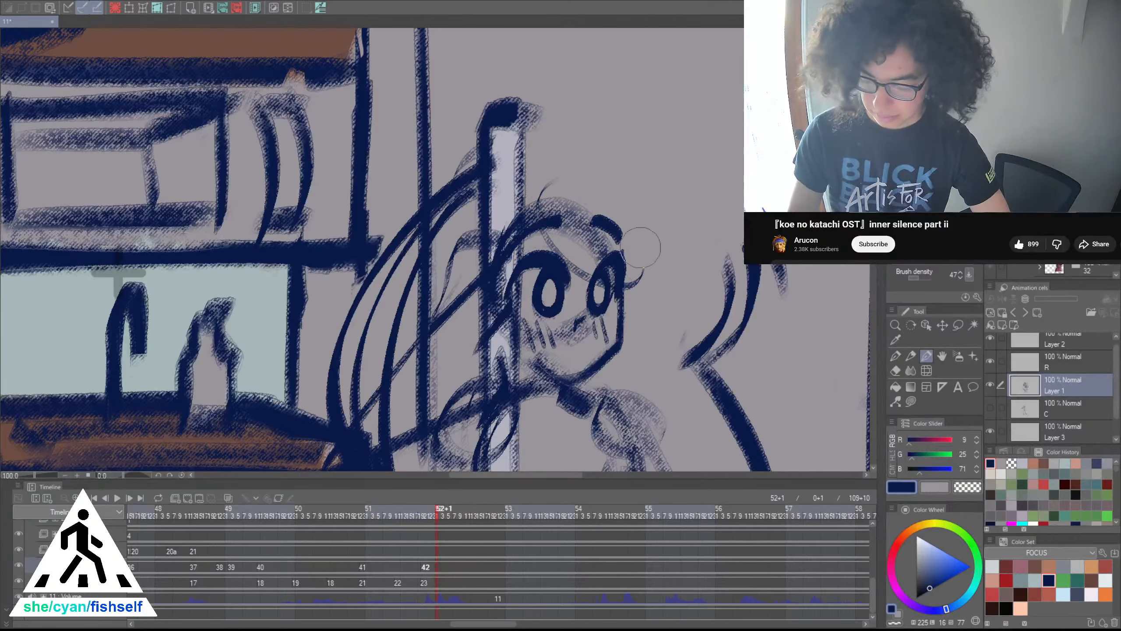
{"action": "left_click_drag", "start_coordinate": [591, 195], "coordinate": [678, 265]}
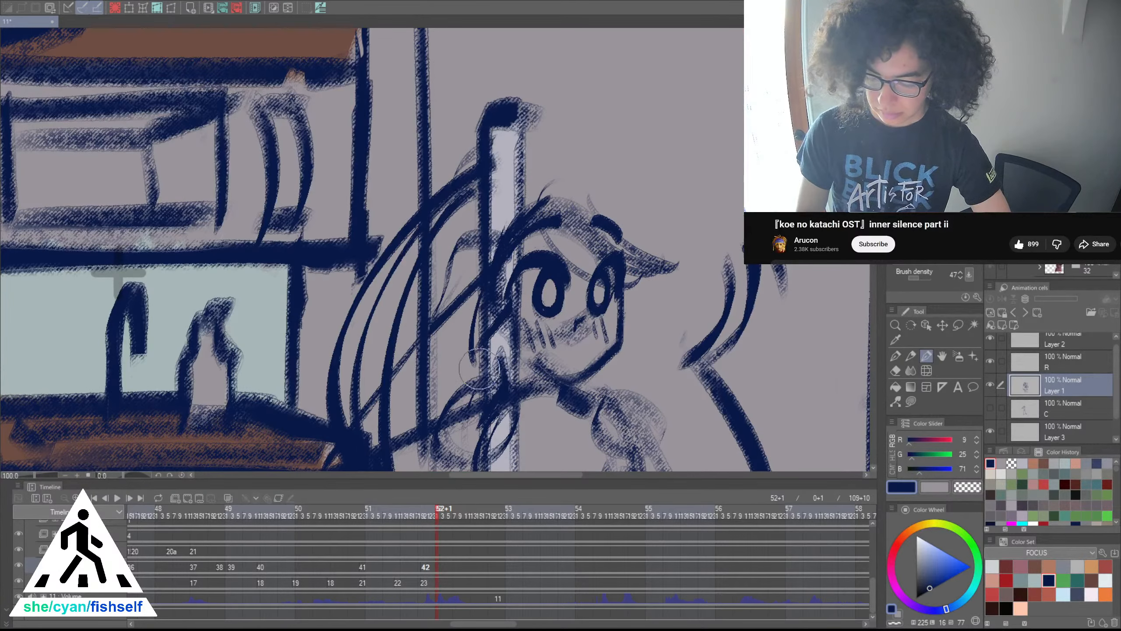
{"action": "scroll", "coordinate": [516, 310], "scroll_direction": "down", "scroll_amount": 2}
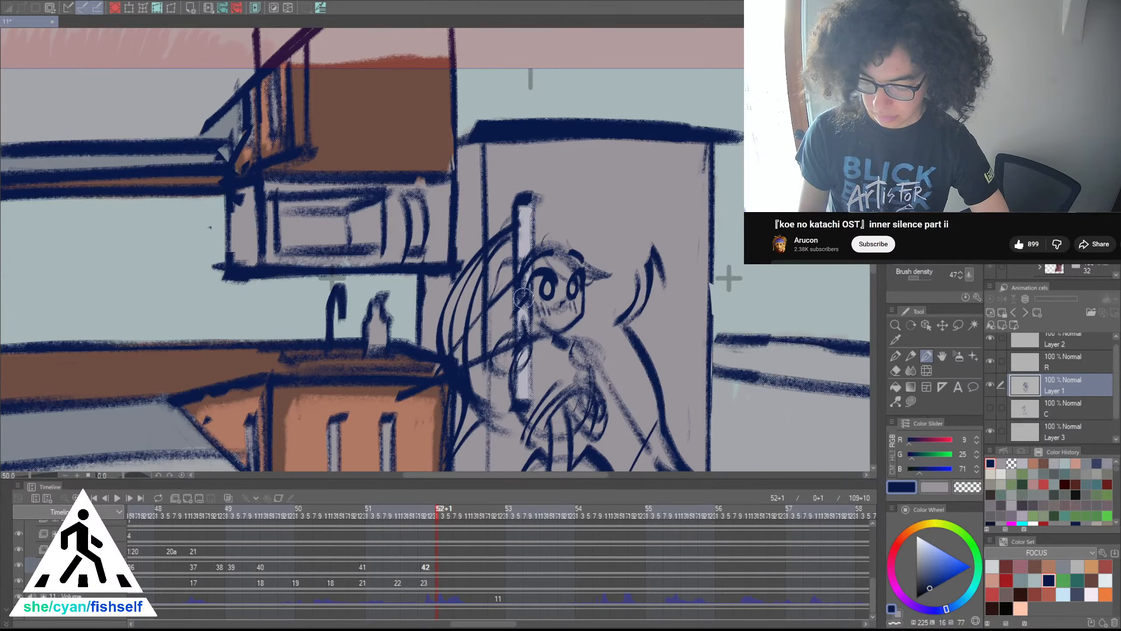
{"action": "key", "text": "c"}
{"action": "scroll", "coordinate": [514, 305], "scroll_direction": "up", "scroll_amount": 1}
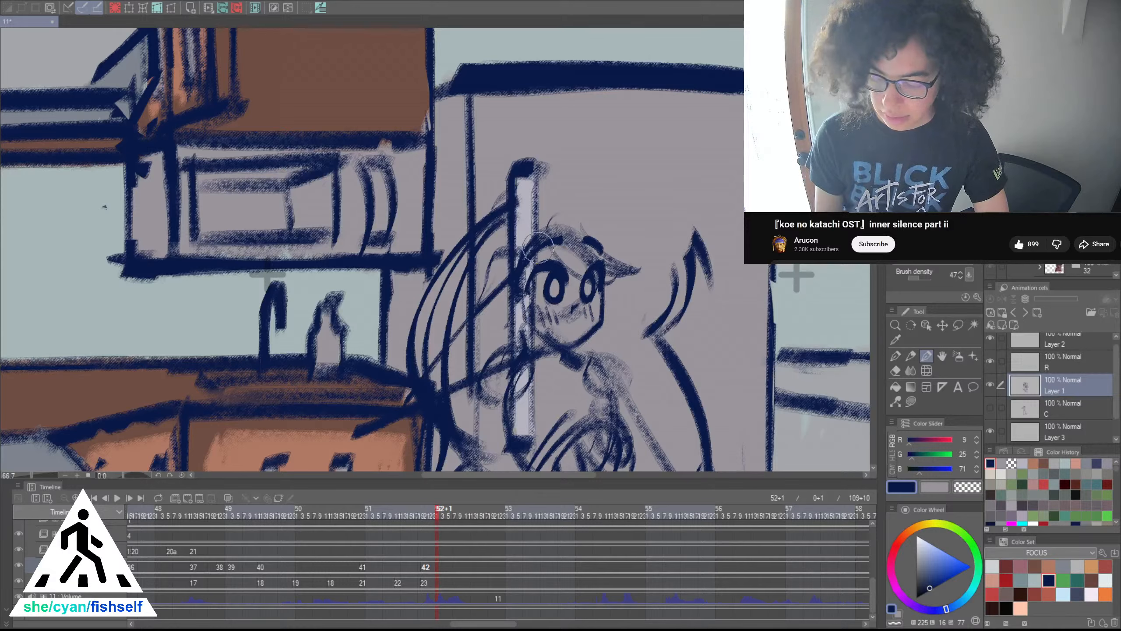
{"action": "key", "text": "ctrl+s"}
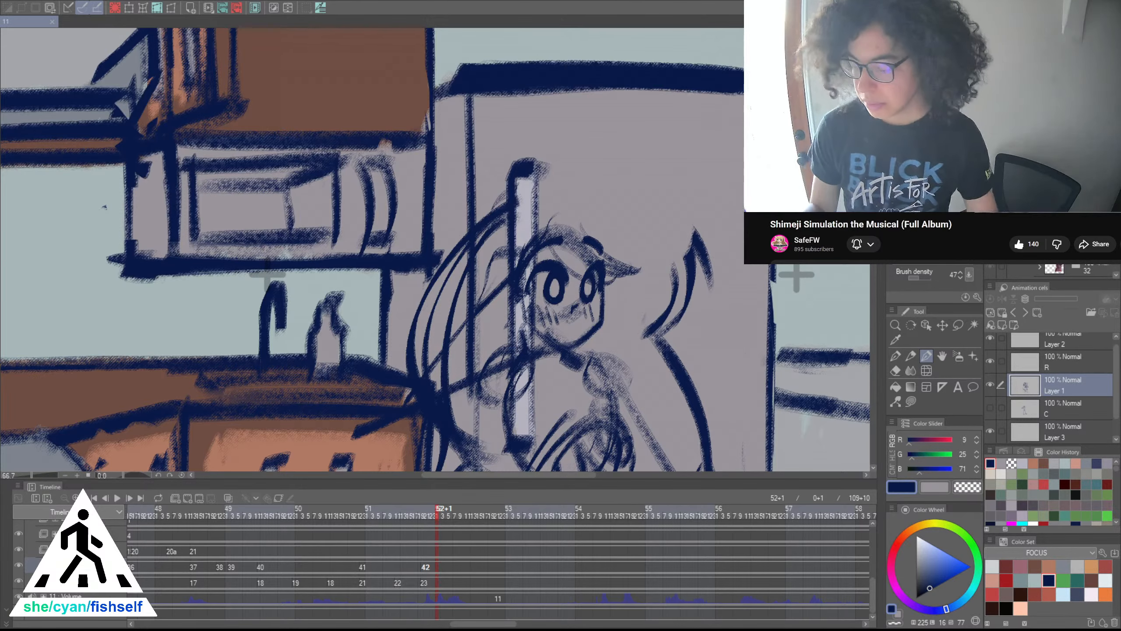
{"action": "left_click_drag", "start_coordinate": [736, 443], "coordinate": [606, 344]}
{"action": "scroll", "coordinate": [605, 344], "scroll_direction": "down", "scroll_amount": 2}
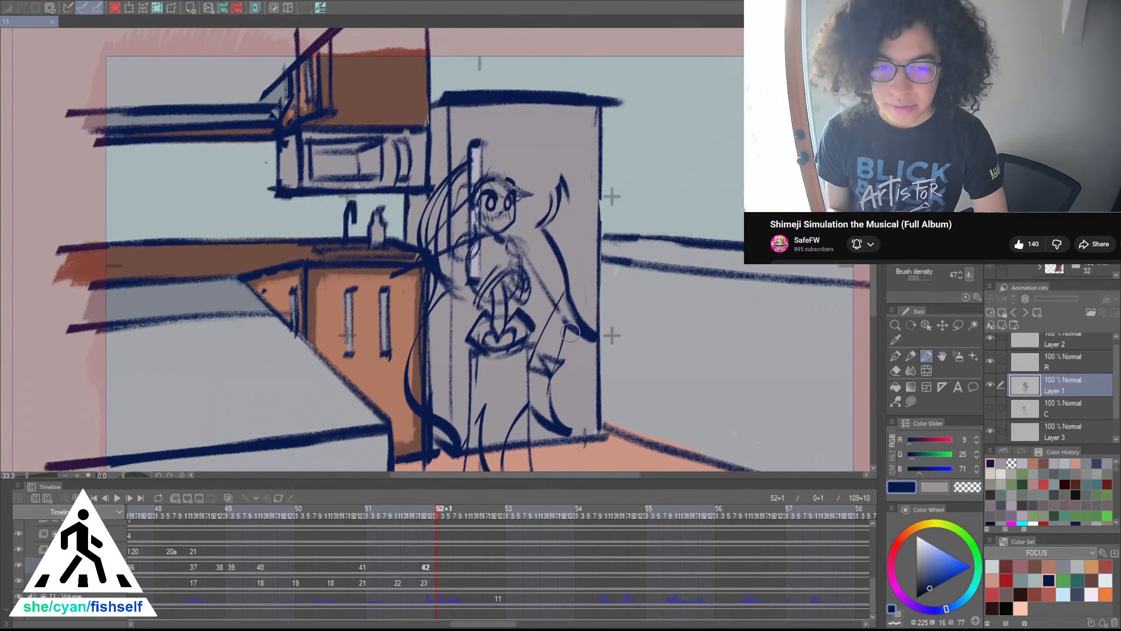
{"action": "left_click_drag", "start_coordinate": [570, 332], "coordinate": [515, 443]}
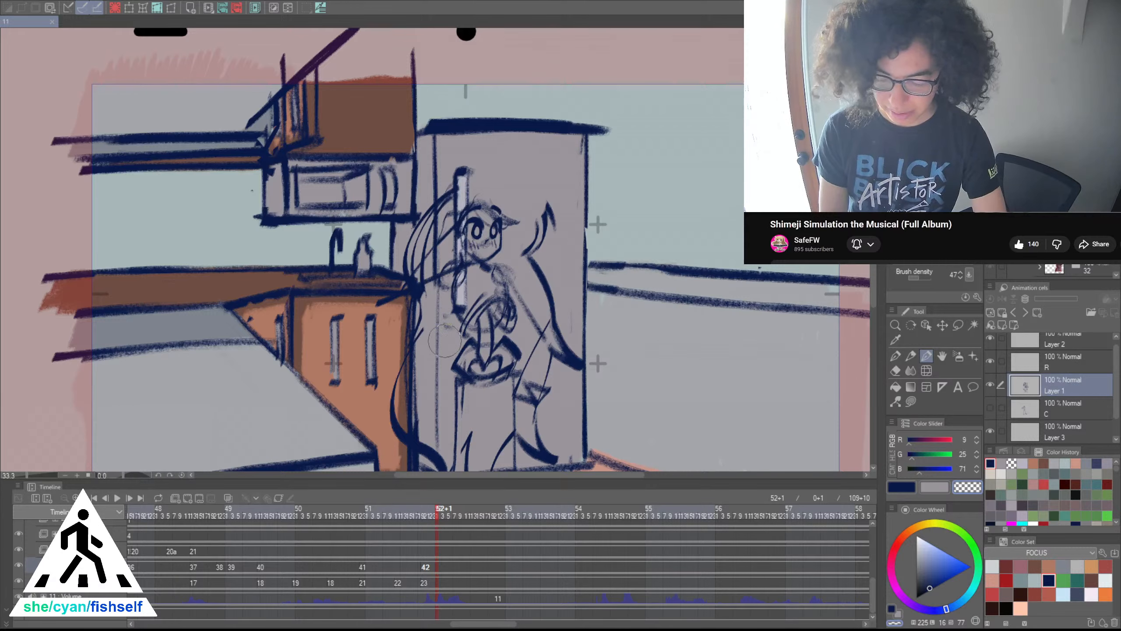
Draw a small pointed hair tuft overlapping the cabinet edge beside the refrigerator, undoing the unwanted stroke
{"action": "mouse_move", "coordinate": [448, 338]}
{"action": "left_mouse_down"}
{"action": "mouse_move", "coordinate": [416, 312]}
{"action": "mouse_move", "coordinate": [389, 346]}
{"action": "mouse_move", "coordinate": [422, 330]}
{"action": "left_mouse_up"}
{"action": "key", "text": "c"}
{"action": "key", "text": "ctrl+z"}
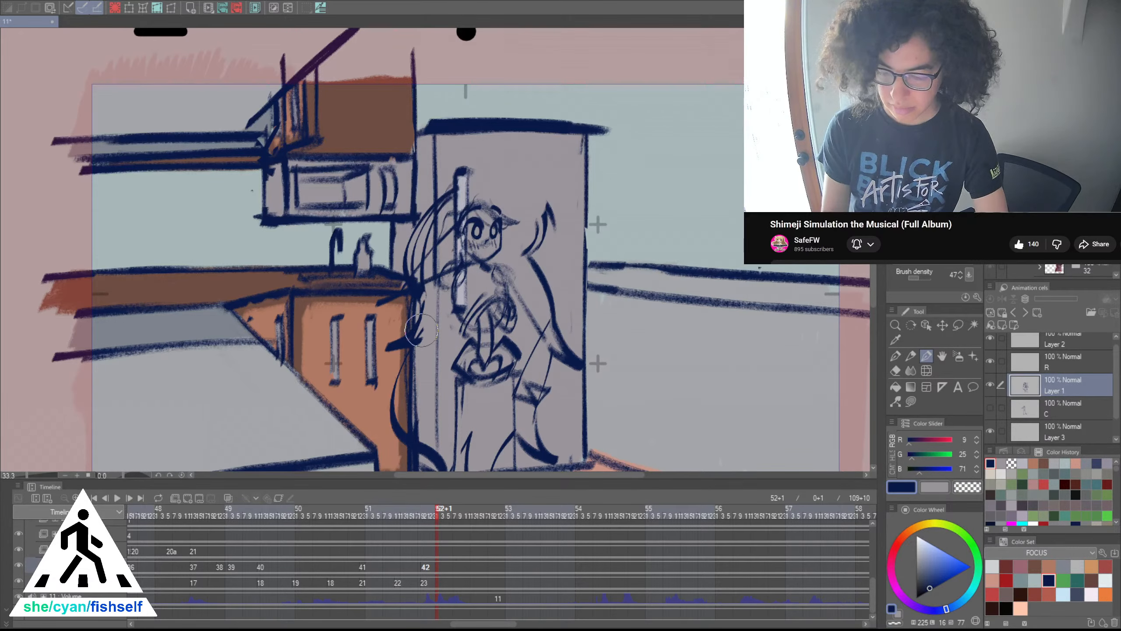
Draw the hair's outer curve from the refrigerator handle over the head to the shoulder, retrying strokes and touching up the counter-side strands
{"action": "scroll", "coordinate": [504, 202], "scroll_direction": "up", "scroll_amount": 2}
{"action": "left_click_drag", "start_coordinate": [433, 158], "coordinate": [581, 263]}
{"action": "key", "text": "ctrl+z"}
{"action": "left_click_drag", "start_coordinate": [430, 159], "coordinate": [543, 308]}
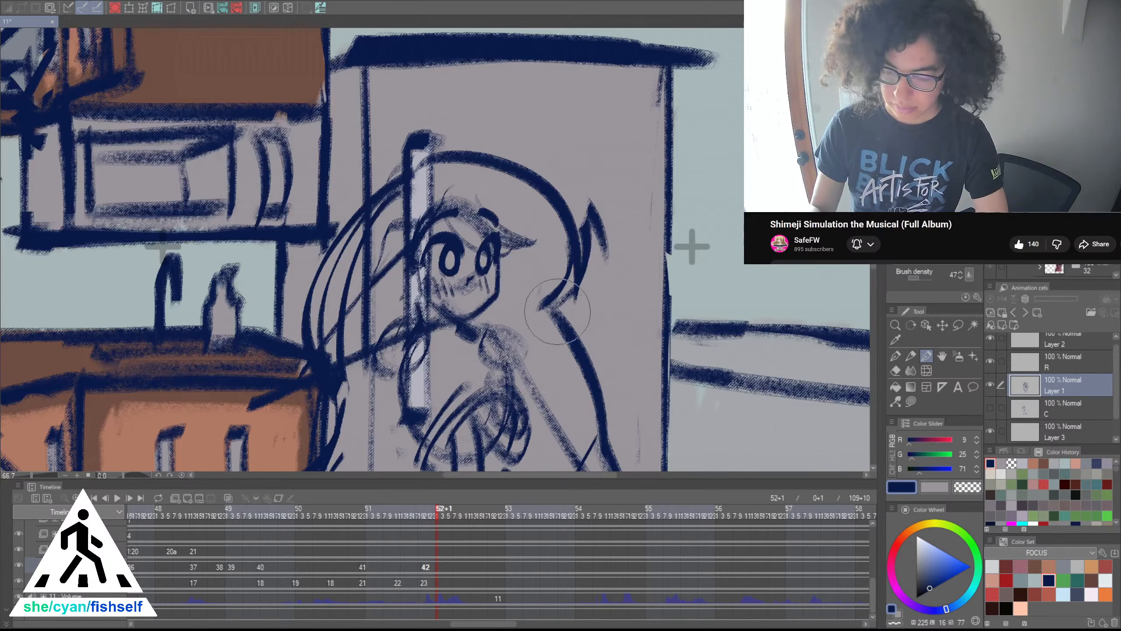
{"action": "key", "text": "ctrl+z"}
{"action": "mouse_move", "coordinate": [425, 164]}
{"action": "left_mouse_down"}
{"action": "mouse_move", "coordinate": [496, 141]}
{"action": "mouse_move", "coordinate": [570, 278]}
{"action": "left_mouse_up"}
{"action": "key", "text": "ctrl+z"}
{"action": "mouse_move", "coordinate": [428, 175]}
{"action": "left_mouse_down"}
{"action": "mouse_move", "coordinate": [559, 296]}
{"action": "mouse_move", "coordinate": [404, 189]}
{"action": "mouse_move", "coordinate": [317, 305]}
{"action": "mouse_move", "coordinate": [382, 186]}
{"action": "mouse_move", "coordinate": [329, 240]}
{"action": "left_mouse_up"}
{"action": "key", "text": "c"}
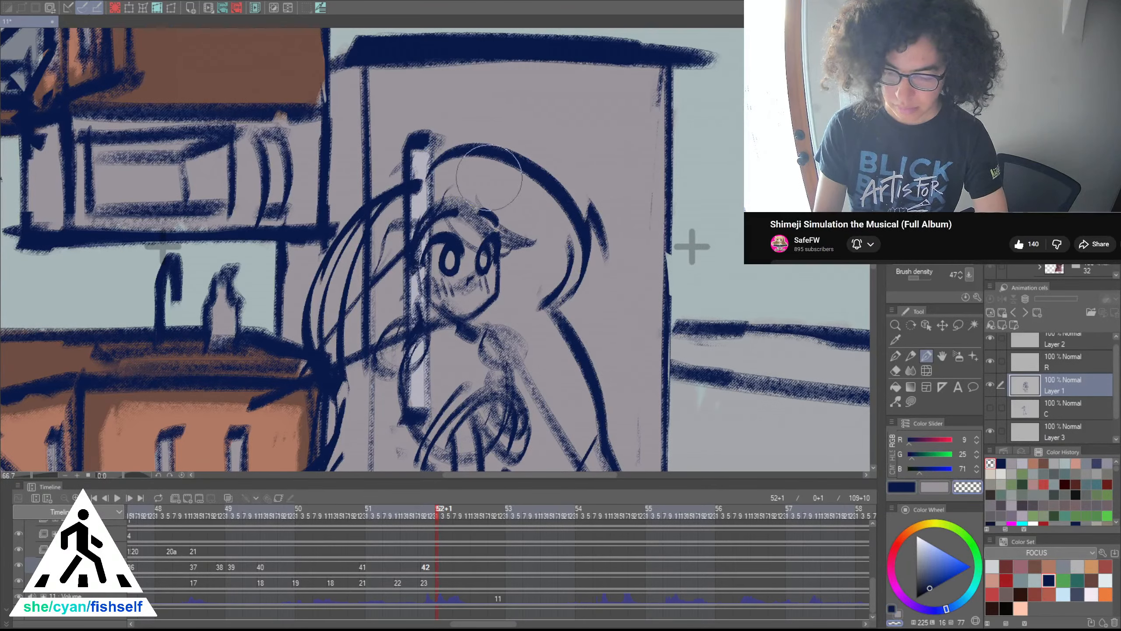
Try an extra hair curve from the refrigerator handle across the crown inside the outer hair outline, and undo it
{"action": "key", "text": "c"}
{"action": "mouse_move", "coordinate": [427, 171]}
{"action": "left_mouse_down"}
{"action": "mouse_move", "coordinate": [576, 212]}
{"action": "mouse_move", "coordinate": [586, 246]}
{"action": "left_mouse_up"}
{"action": "key", "text": "ctrl+z"}
{"action": "key", "text": "ctrl+z"}
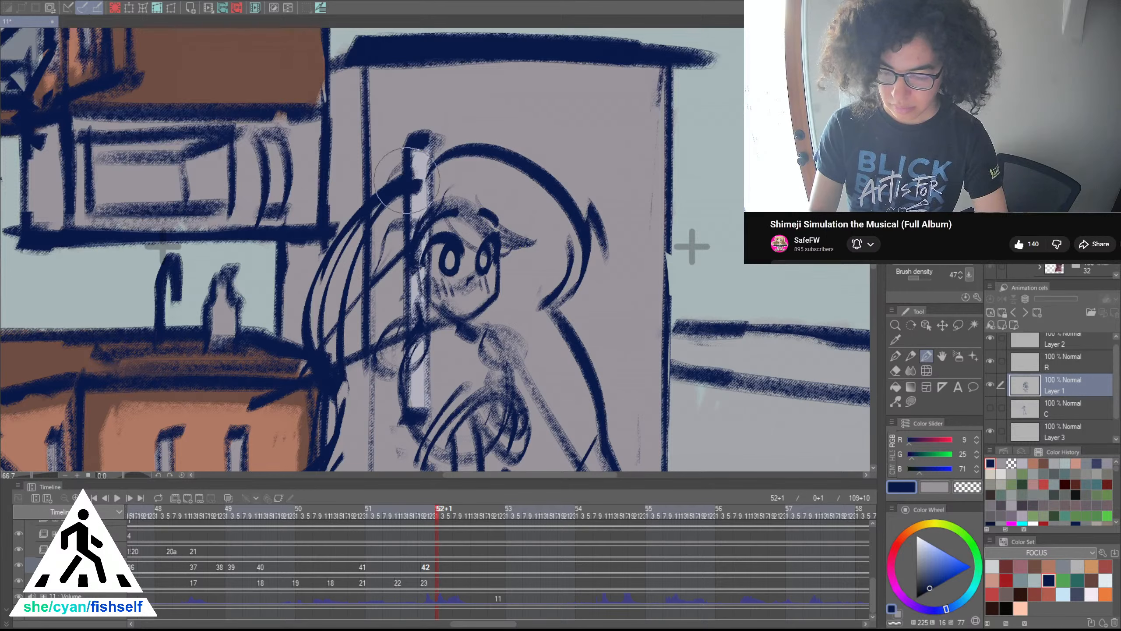
{"action": "mouse_move", "coordinate": [412, 172]}
{"action": "left_mouse_down"}
{"action": "mouse_move", "coordinate": [530, 159]}
{"action": "mouse_move", "coordinate": [557, 260]}
{"action": "left_mouse_up"}
{"action": "key", "text": "ctrl+z"}
{"action": "key", "text": "ctrl+z"}
{"action": "left_click_drag", "start_coordinate": [410, 172], "coordinate": [557, 256]}
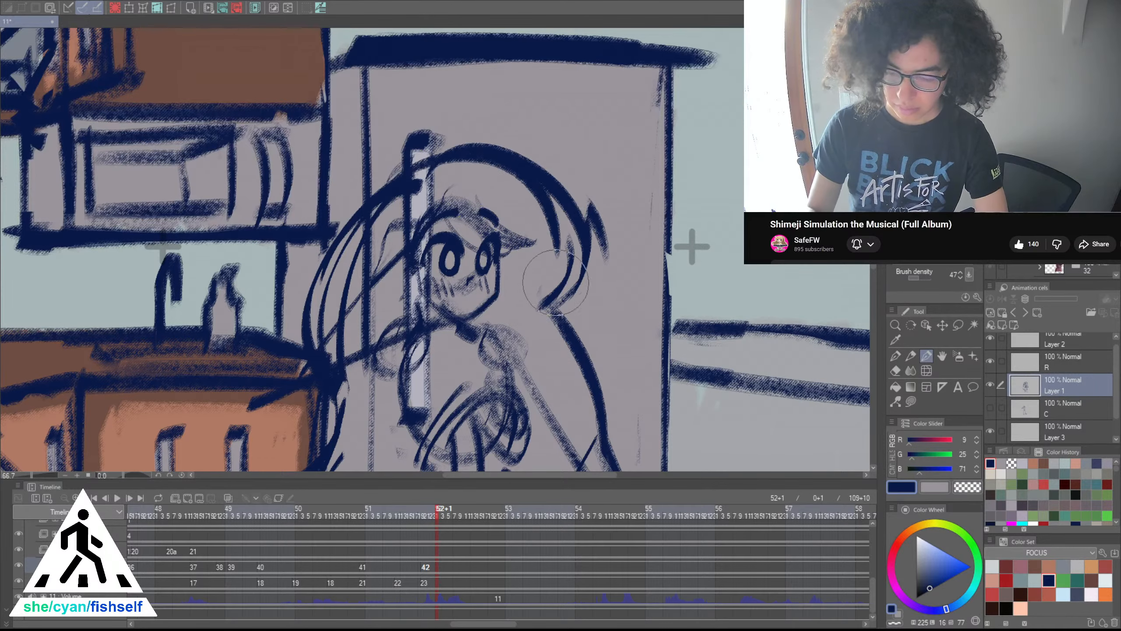
{"action": "key", "text": "ctrl+z"}
Check the full frame, and erase the rough feet at the ends of both legs
{"action": "scroll", "coordinate": [549, 269], "scroll_direction": "down", "scroll_amount": 5}
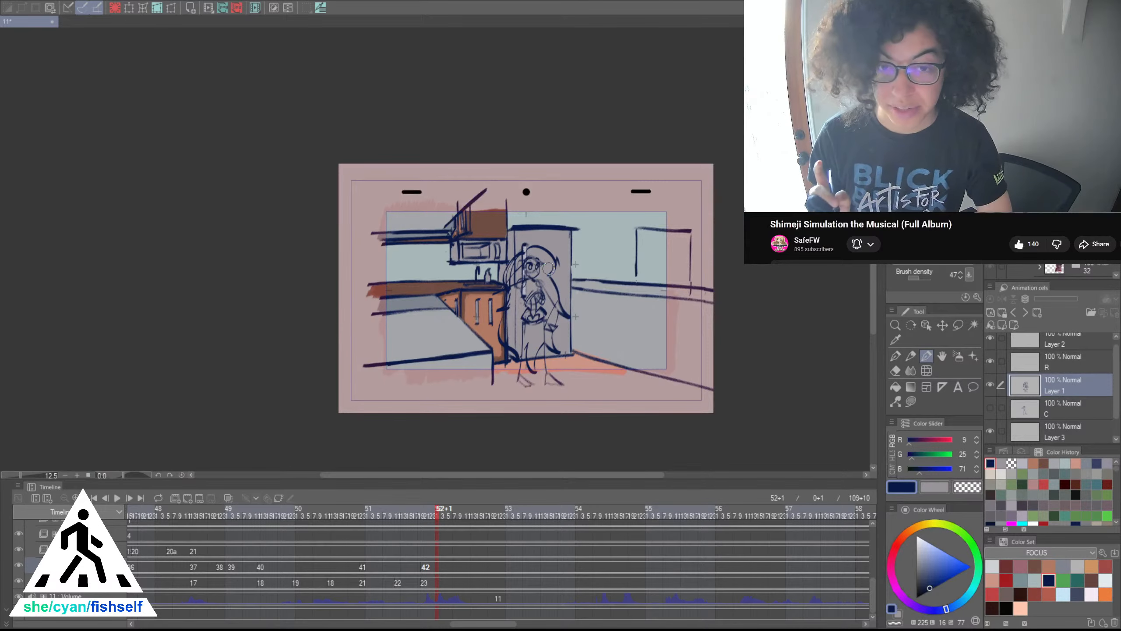
{"action": "scroll", "coordinate": [549, 268], "scroll_direction": "up", "scroll_amount": 2}
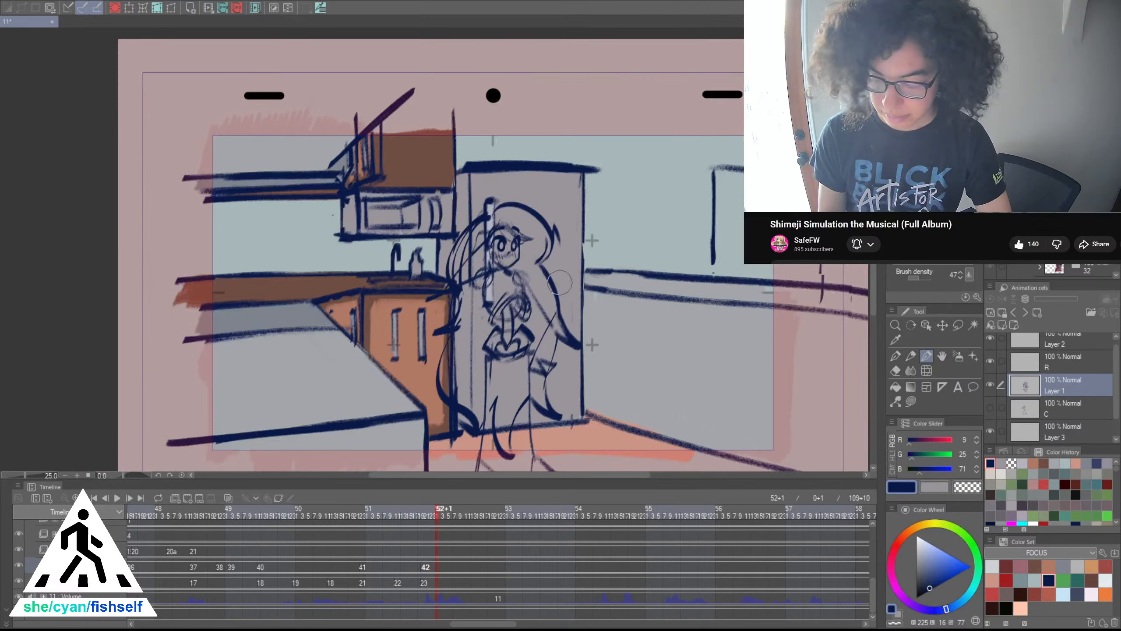
{"action": "scroll", "coordinate": [548, 265], "scroll_direction": "up", "scroll_amount": 2}
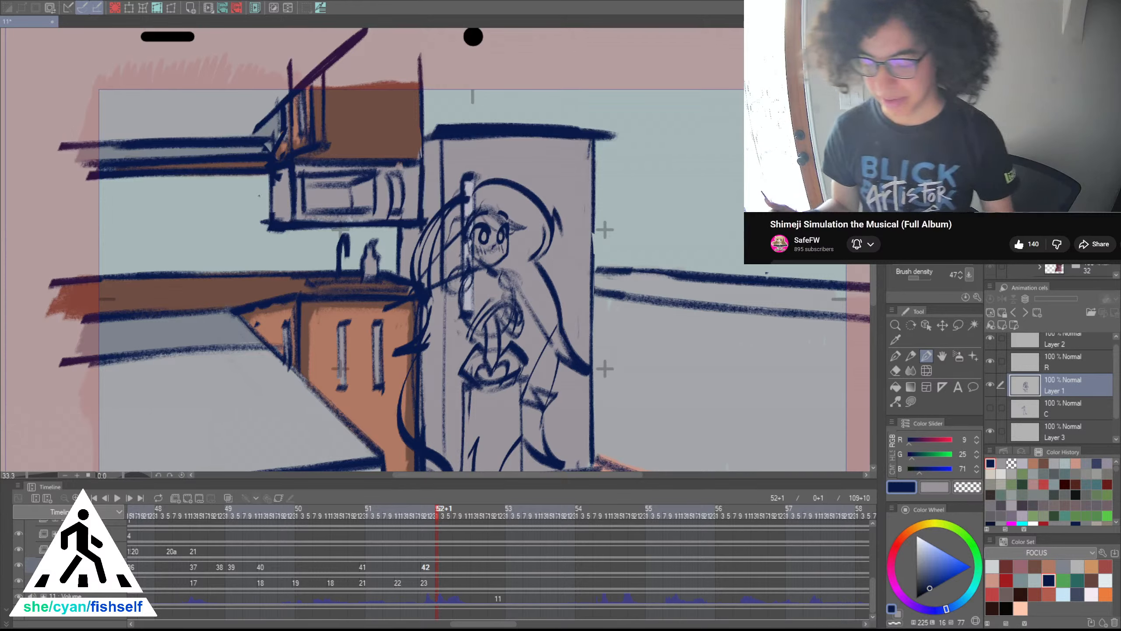
{"action": "left_click_drag", "start_coordinate": [554, 391], "coordinate": [528, 258]}
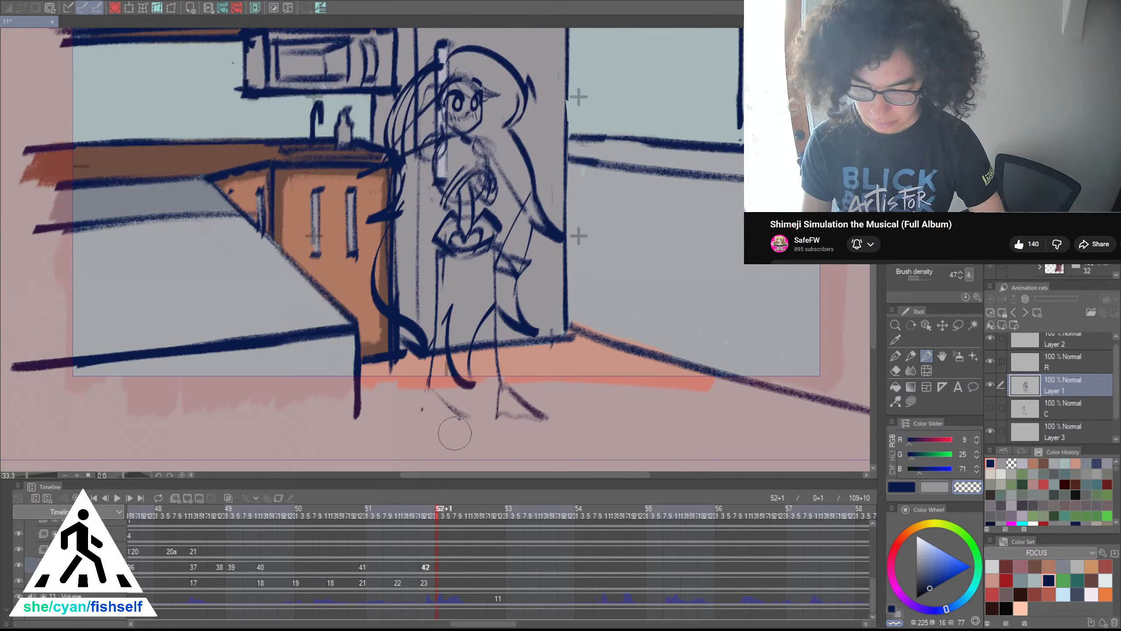
{"action": "key", "text": "c"}
{"action": "mouse_move", "coordinate": [431, 391]}
{"action": "left_mouse_down"}
{"action": "mouse_move", "coordinate": [476, 432]}
{"action": "mouse_move", "coordinate": [506, 419]}
{"action": "mouse_move", "coordinate": [546, 426]}
{"action": "left_mouse_up"}
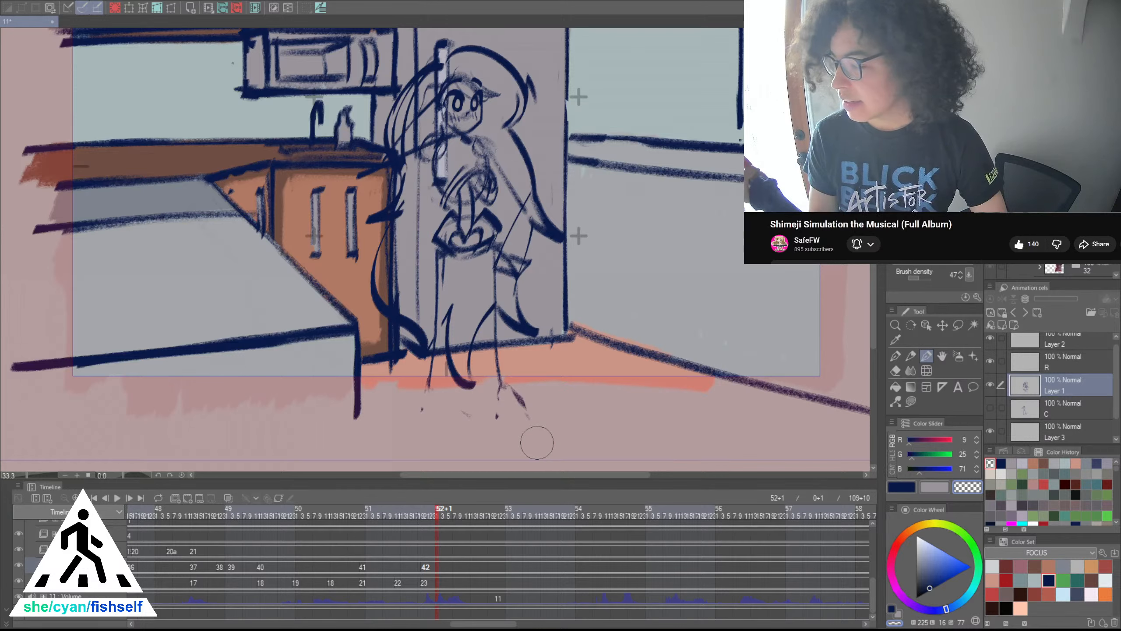
{"action": "key", "text": "c"}
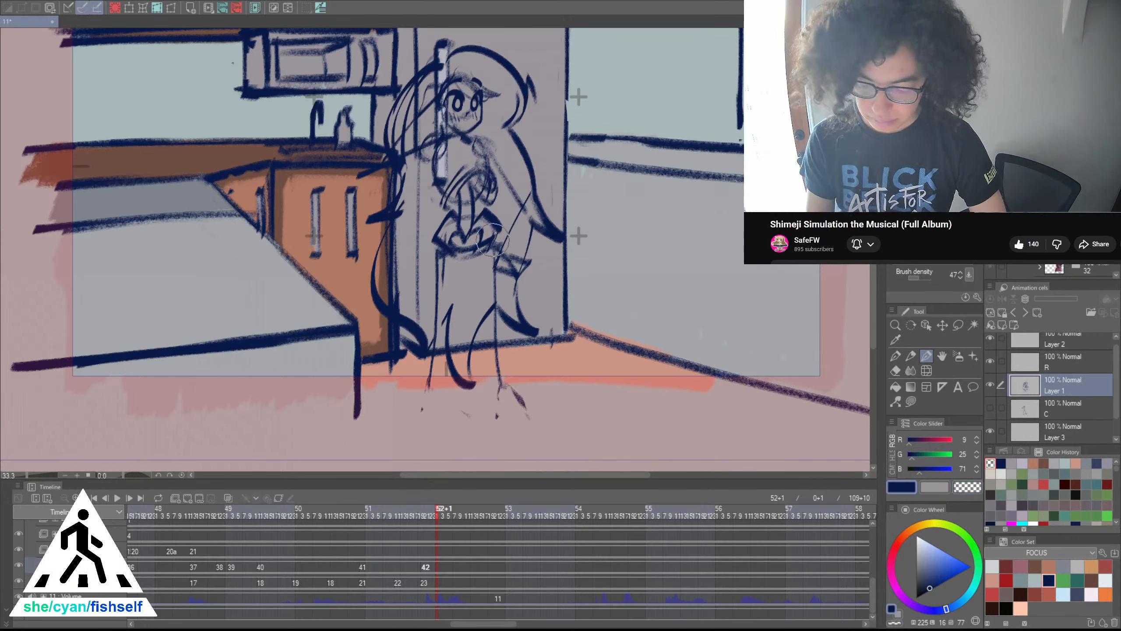
Draw the refrigerator-side leg as a tapering shape from below the hand to the floor, undoing and retrying the first strokes
{"action": "left_click_drag", "start_coordinate": [495, 248], "coordinate": [502, 312]}
{"action": "key", "text": "ctrl+z"}
{"action": "left_click_drag", "start_coordinate": [496, 265], "coordinate": [495, 322]}
{"action": "key", "text": "ctrl+z"}
{"action": "left_click_drag", "start_coordinate": [496, 234], "coordinate": [496, 346]}
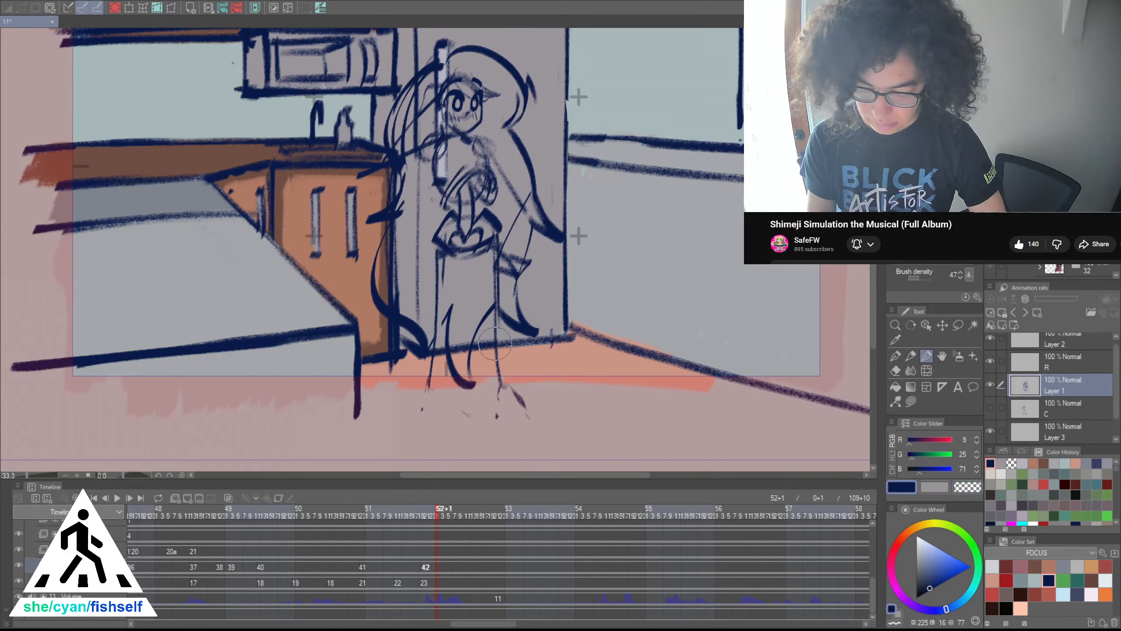
{"action": "key", "text": "ctrl+z"}
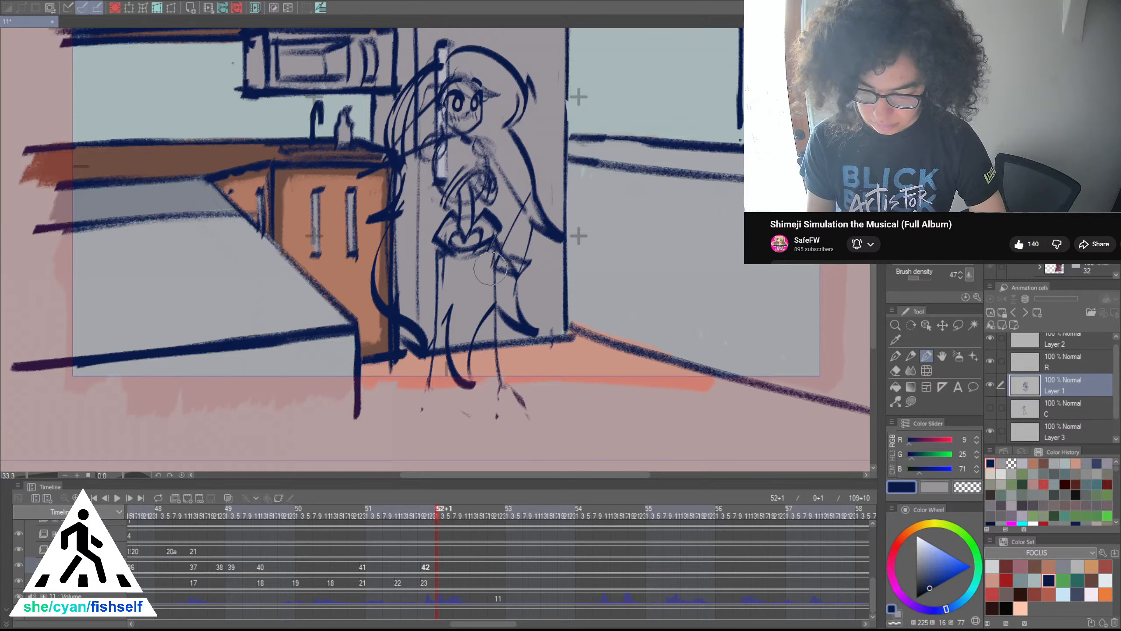
{"action": "left_click_drag", "start_coordinate": [489, 269], "coordinate": [508, 349]}
{"action": "mouse_move", "coordinate": [525, 256]}
{"action": "left_mouse_down"}
{"action": "mouse_move", "coordinate": [507, 309]}
{"action": "mouse_move", "coordinate": [478, 285]}
{"action": "mouse_move", "coordinate": [488, 289]}
{"action": "mouse_move", "coordinate": [494, 263]}
{"action": "mouse_move", "coordinate": [477, 280]}
{"action": "mouse_move", "coordinate": [493, 282]}
{"action": "mouse_move", "coordinate": [482, 376]}
{"action": "left_mouse_up"}
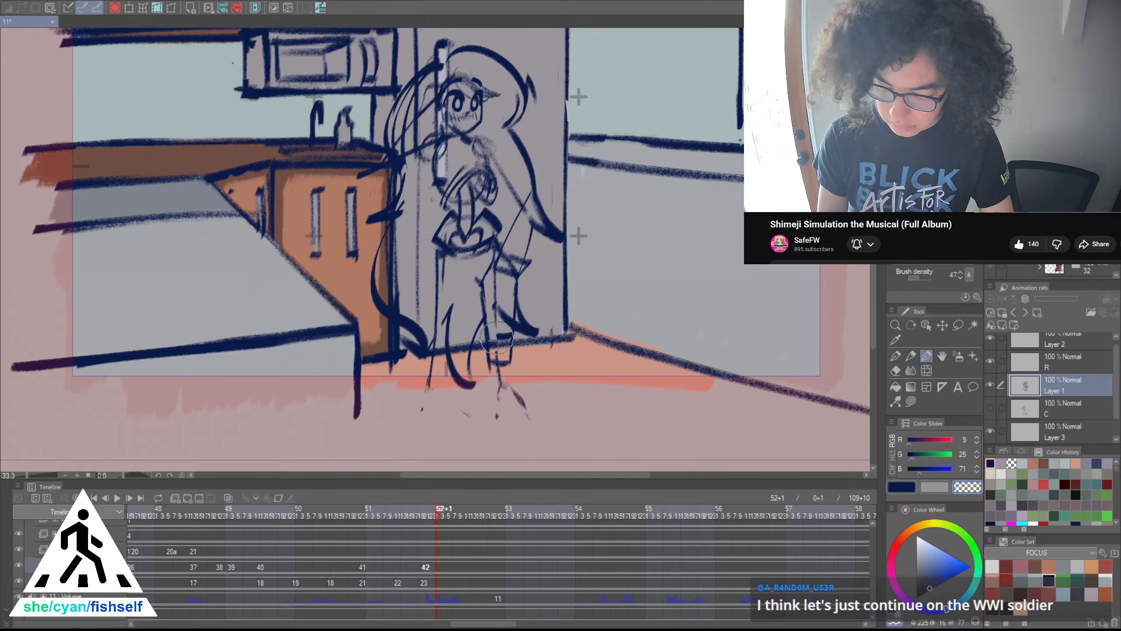
Erase the stray lines crossing the refrigerator-side leg and touch up its upper edge near the hand
{"action": "mouse_move", "coordinate": [497, 337]}
{"action": "left_mouse_down"}
{"action": "mouse_move", "coordinate": [502, 352]}
{"action": "mouse_move", "coordinate": [507, 332]}
{"action": "left_mouse_up"}
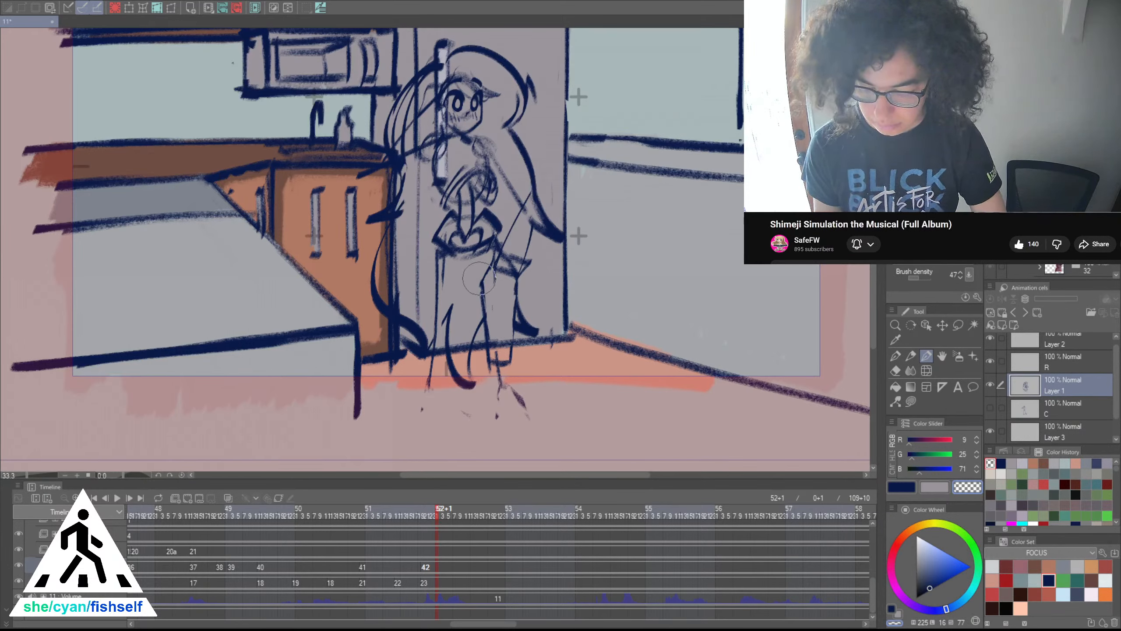
{"action": "key", "text": "c"}
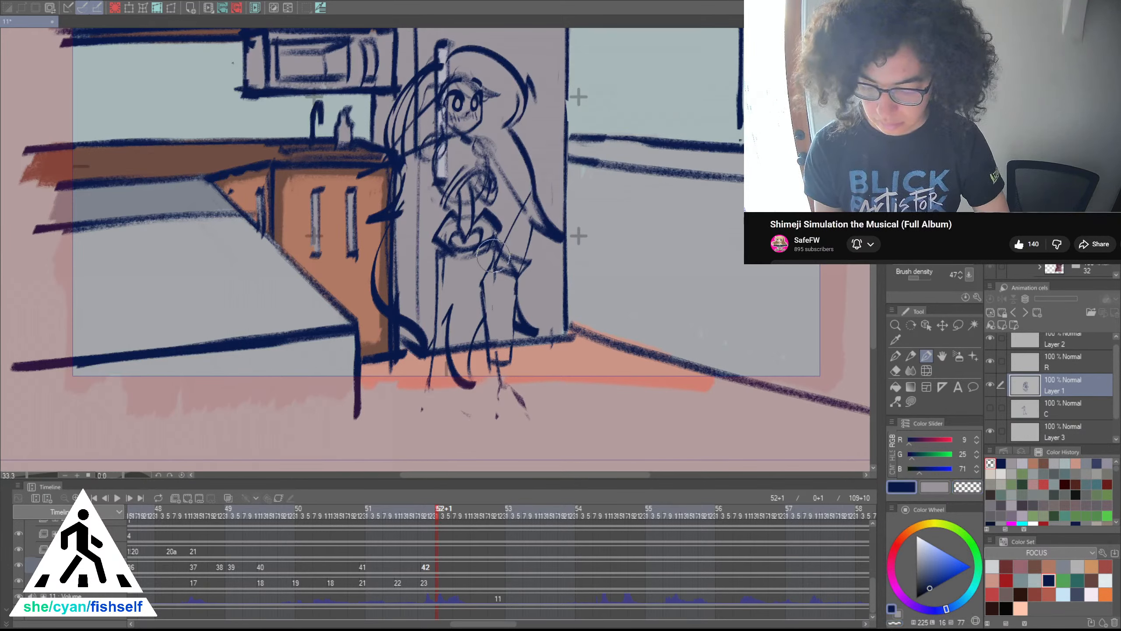
{"action": "mouse_move", "coordinate": [497, 267]}
{"action": "left_mouse_down"}
{"action": "mouse_move", "coordinate": [484, 280]}
{"action": "mouse_move", "coordinate": [509, 273]}
{"action": "left_mouse_up"}
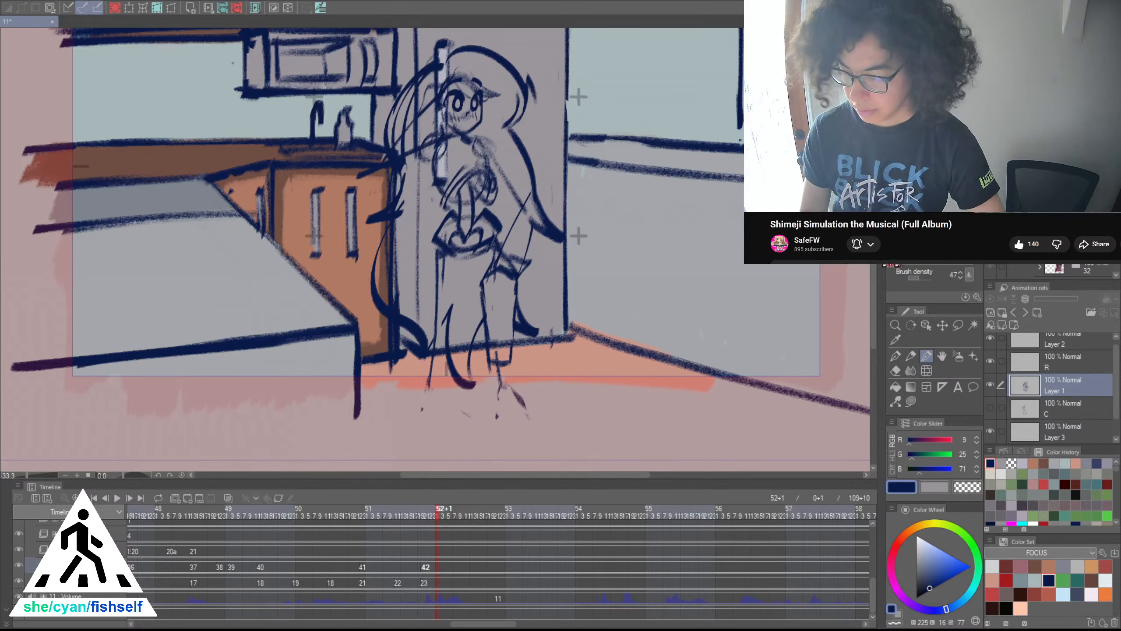
Select both eyes with a freehand selection, try transforming them, and cancel the transformation
{"action": "left_click_drag", "start_coordinate": [574, 172], "coordinate": [592, 217]}
{"action": "scroll", "coordinate": [509, 146], "scroll_direction": "up", "scroll_amount": 3}
{"action": "key", "text": "m"}
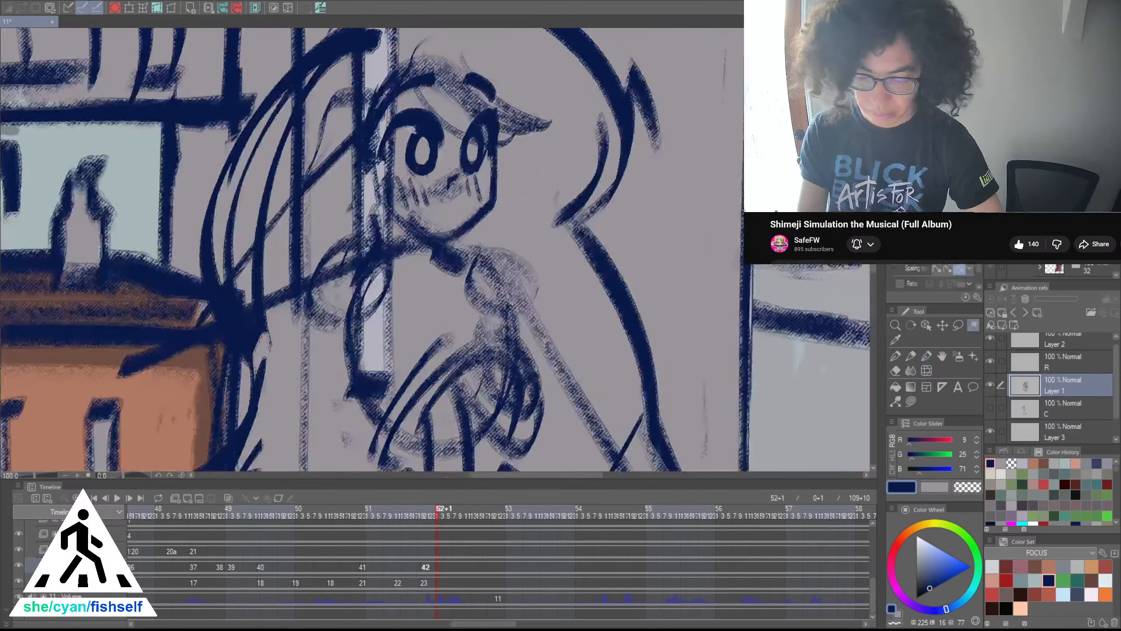
{"action": "left_click_drag", "start_coordinate": [504, 111], "coordinate": [494, 95]}
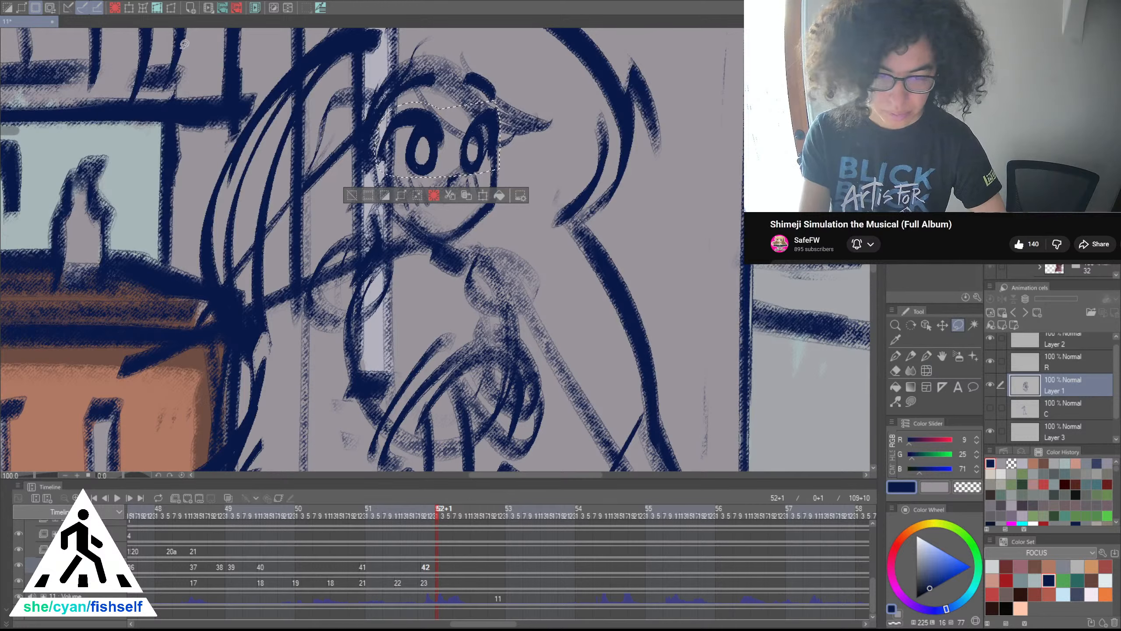
{"action": "left_click", "coordinate": [156, 7]}
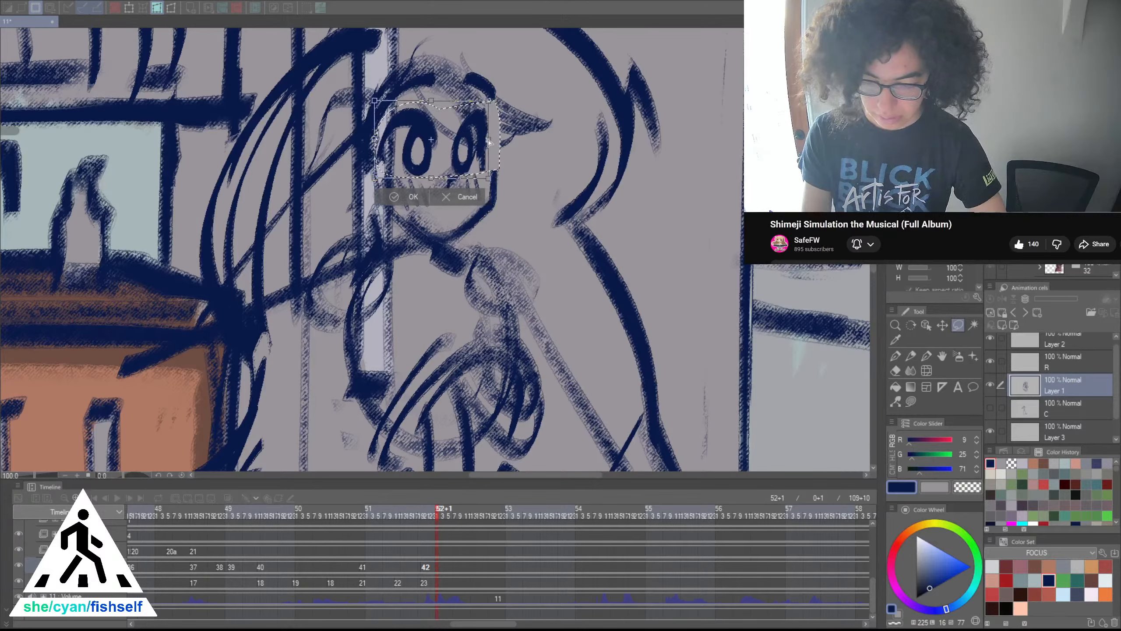
{"action": "left_click", "coordinate": [462, 197]}
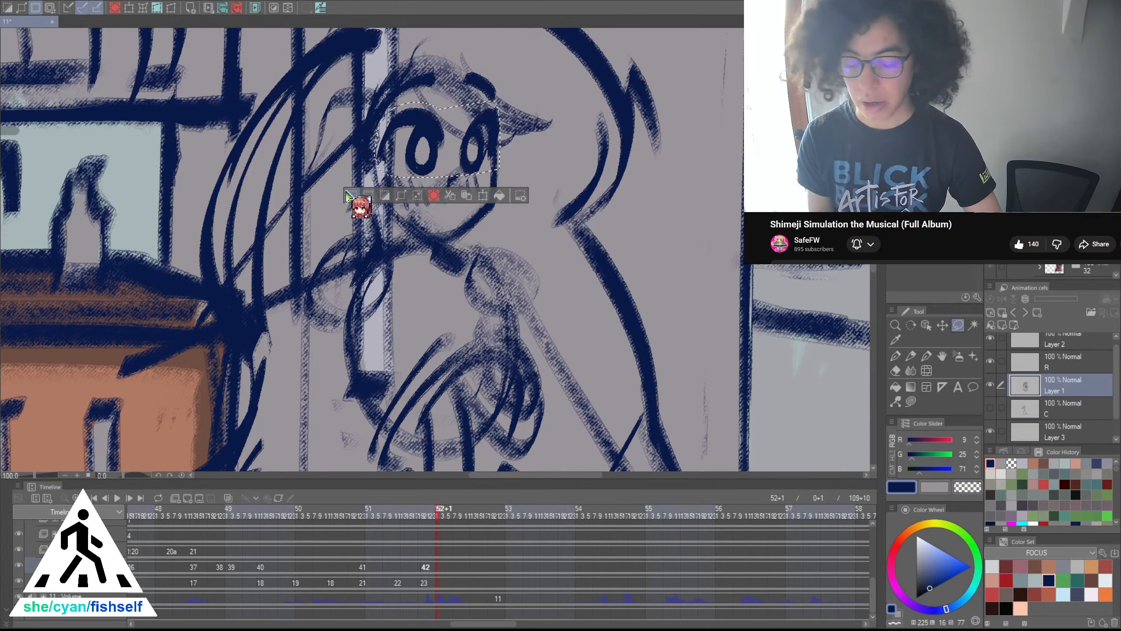
Try adjusting the selected eyes with the Liquify tool, clear the selection and return to the drawing brush
{"action": "key", "text": "p"}
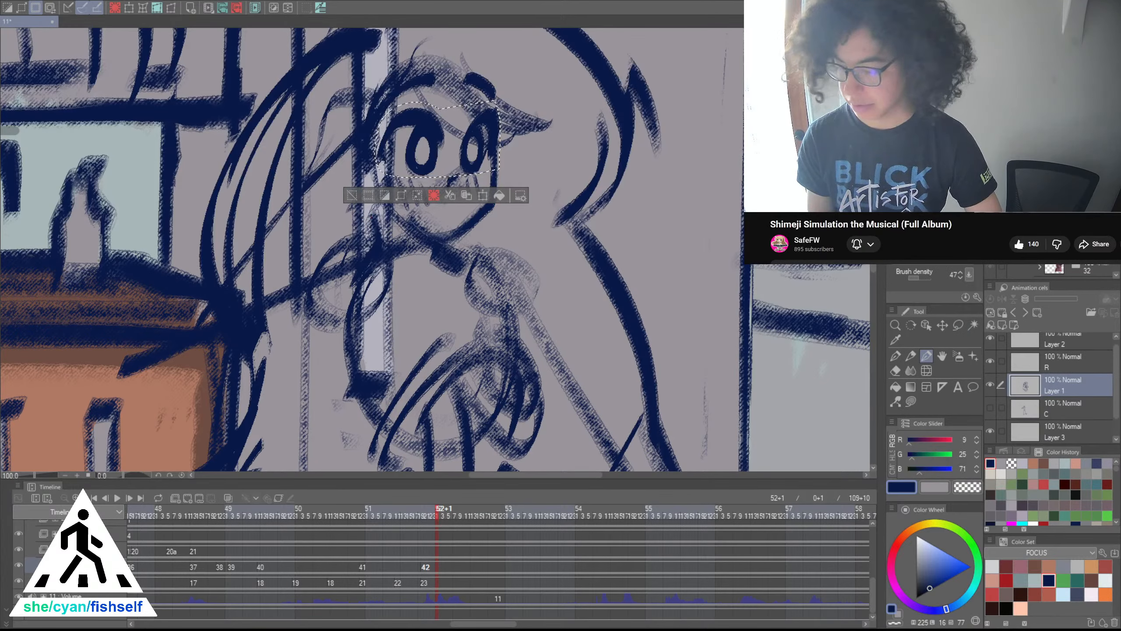
{"action": "left_click", "coordinate": [927, 370]}
{"action": "mouse_move", "coordinate": [467, 138]}
{"action": "left_mouse_down"}
{"action": "mouse_move", "coordinate": [439, 140]}
{"action": "mouse_move", "coordinate": [492, 140]}
{"action": "left_mouse_up"}
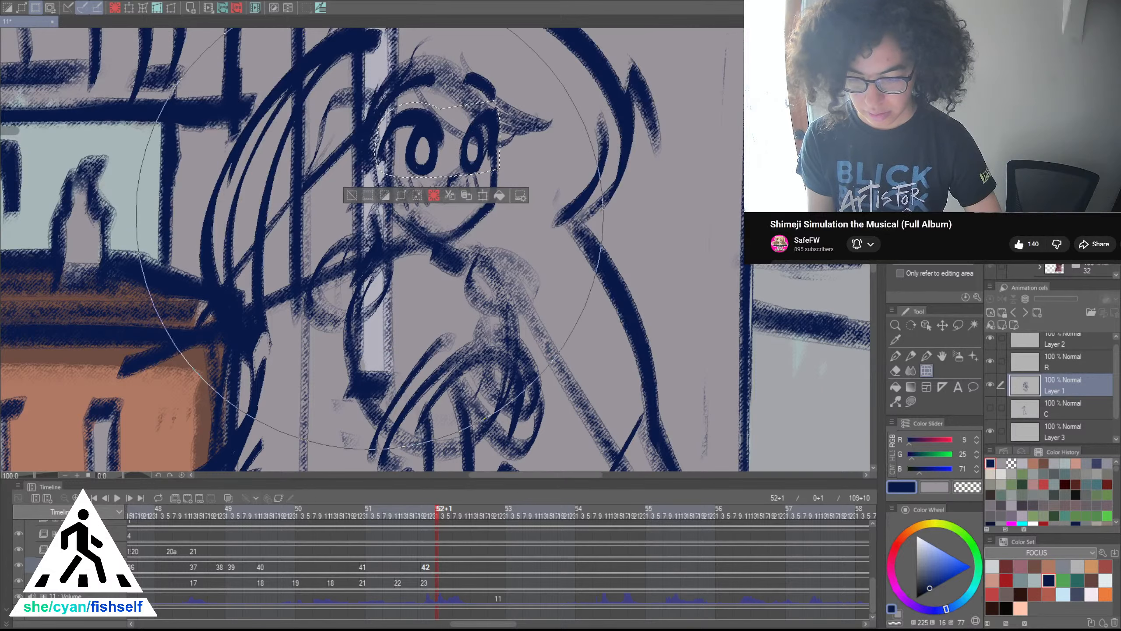
{"action": "left_click_drag", "start_coordinate": [370, 213], "coordinate": [376, 213]}
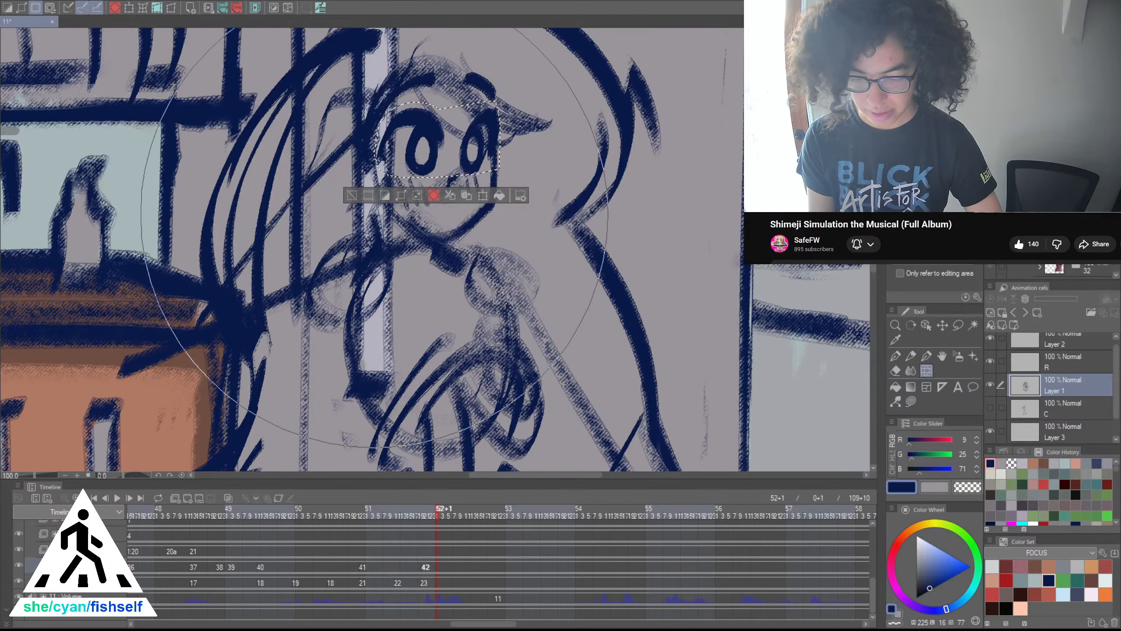
{"action": "left_click", "coordinate": [352, 196]}
{"action": "scroll", "coordinate": [516, 240], "scroll_direction": "down", "scroll_amount": 1}
{"action": "left_click", "coordinate": [928, 357]}
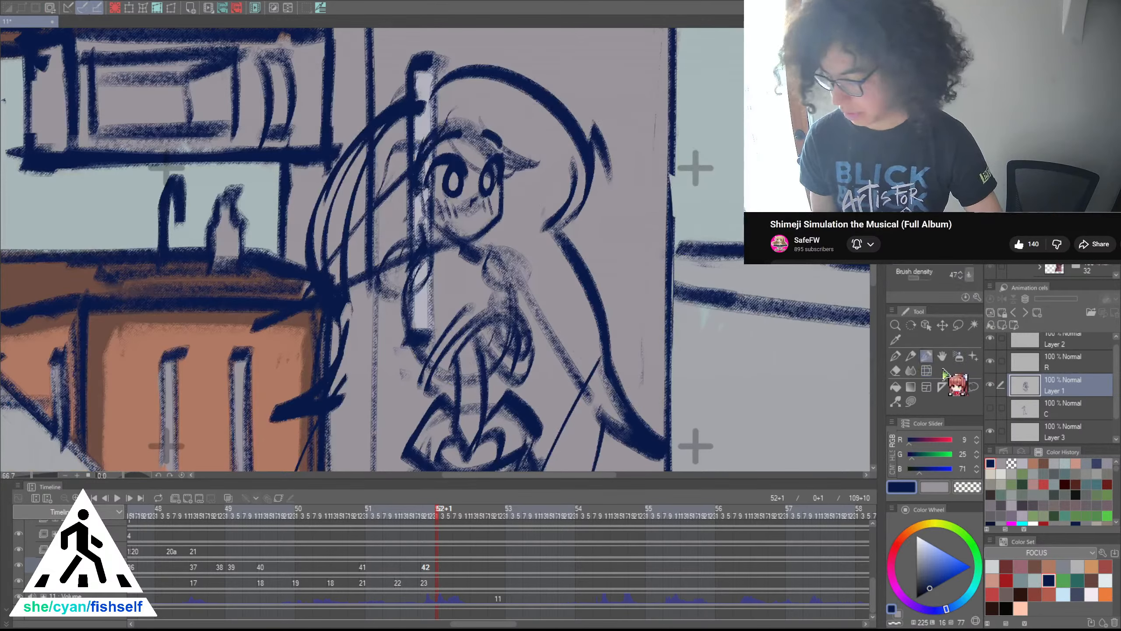
Draw the refrigerator-side arm with a second upper-arm line down to the elbow and forearm lines to the hand, retrying unwanted strokes
{"action": "mouse_move", "coordinate": [747, 363]}
{"action": "left_mouse_down"}
{"action": "mouse_move", "coordinate": [727, 306]}
{"action": "mouse_move", "coordinate": [715, 302]}
{"action": "left_mouse_up"}
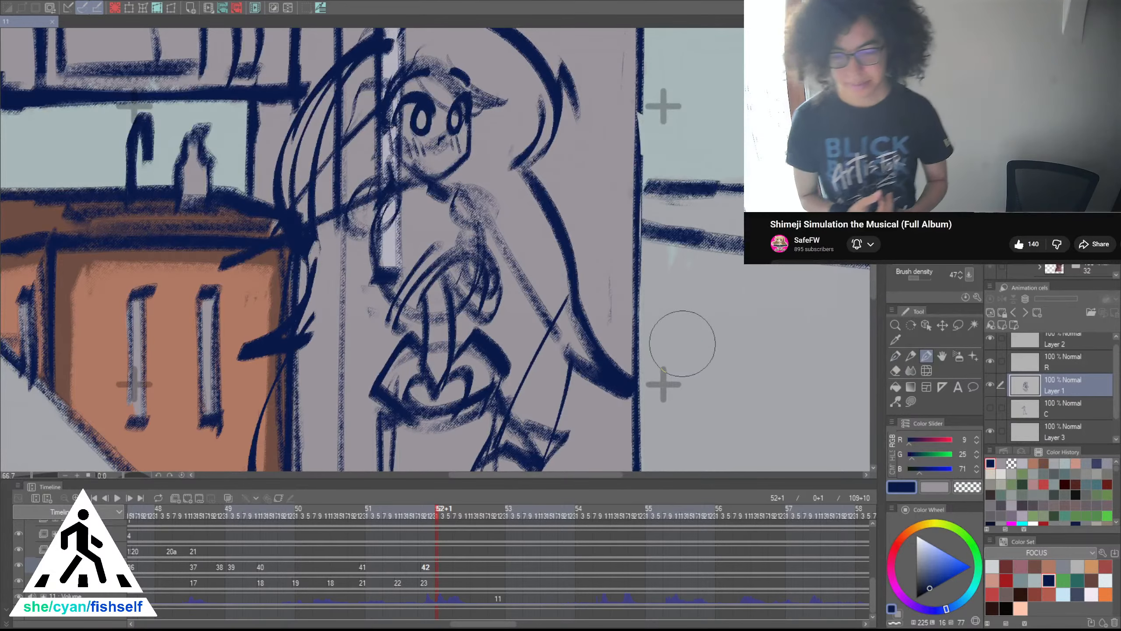
{"action": "mouse_move", "coordinate": [485, 194]}
{"action": "left_mouse_down"}
{"action": "mouse_move", "coordinate": [557, 307]}
{"action": "mouse_move", "coordinate": [534, 279]}
{"action": "mouse_move", "coordinate": [569, 311]}
{"action": "left_mouse_up"}
{"action": "key", "text": "ctrl+z"}
{"action": "mouse_move", "coordinate": [499, 289]}
{"action": "left_mouse_down"}
{"action": "mouse_move", "coordinate": [548, 337]}
{"action": "mouse_move", "coordinate": [542, 306]}
{"action": "mouse_move", "coordinate": [532, 321]}
{"action": "mouse_move", "coordinate": [574, 352]}
{"action": "left_mouse_up"}
{"action": "mouse_move", "coordinate": [538, 311]}
{"action": "left_mouse_down"}
{"action": "mouse_move", "coordinate": [516, 414]}
{"action": "mouse_move", "coordinate": [523, 355]}
{"action": "mouse_move", "coordinate": [503, 403]}
{"action": "left_mouse_up"}
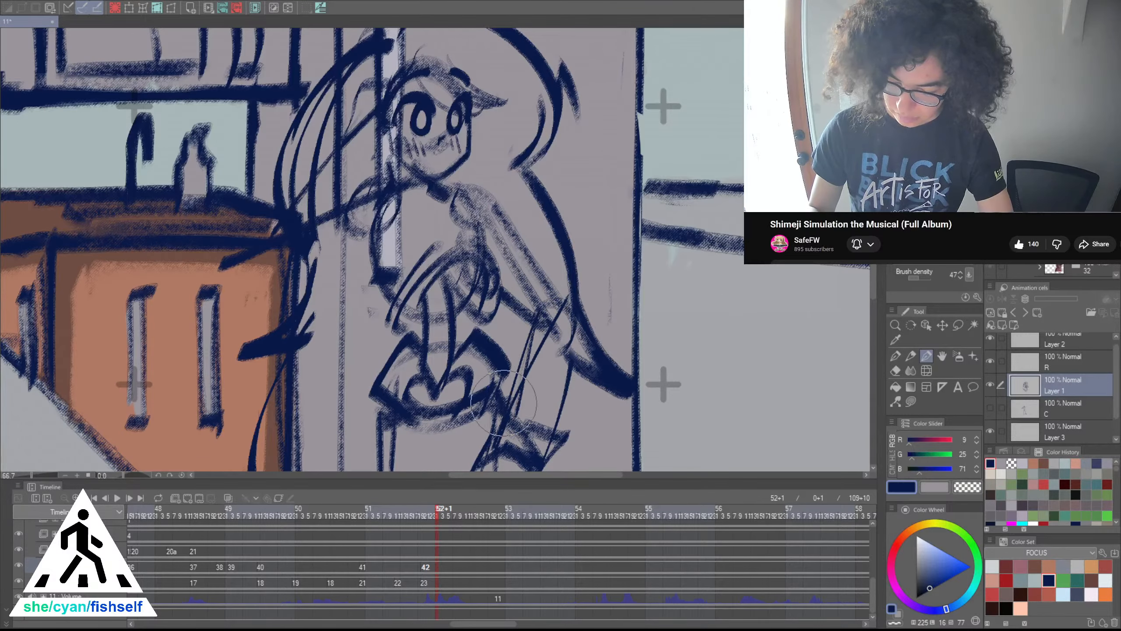
{"action": "key", "text": "ctrl+z"}
{"action": "key", "text": "ctrl+z"}
{"action": "left_click_drag", "start_coordinate": [563, 350], "coordinate": [507, 435]}
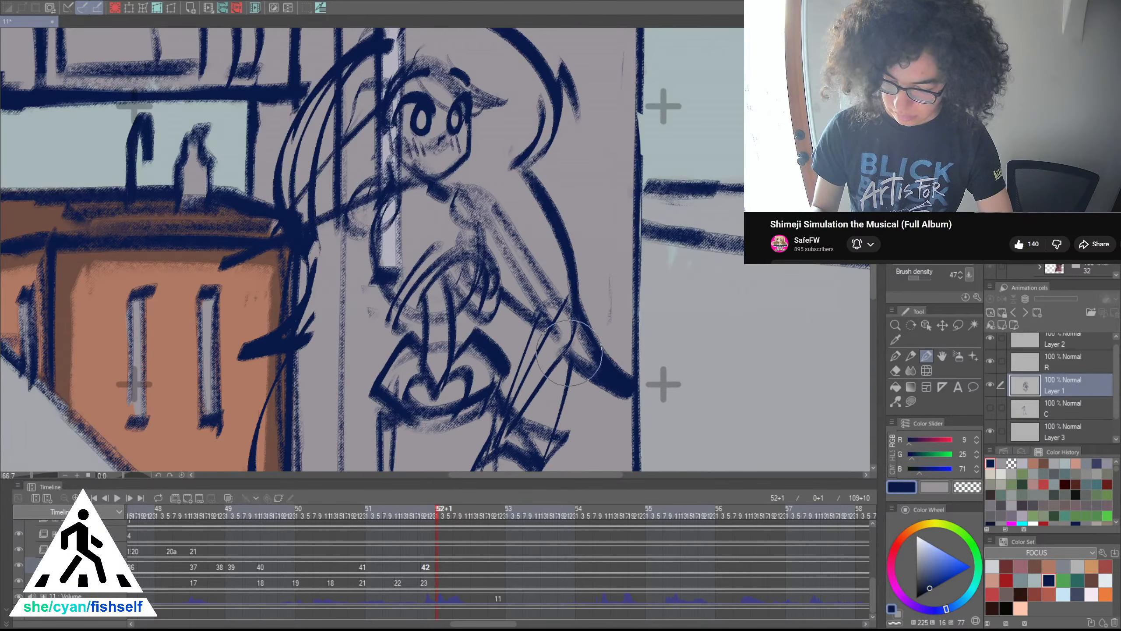
{"action": "scroll", "coordinate": [541, 403], "scroll_direction": "down", "scroll_amount": 1}
{"action": "left_click_drag", "start_coordinate": [571, 391], "coordinate": [594, 302]}
{"action": "left_click_drag", "start_coordinate": [624, 387], "coordinate": [613, 353]}
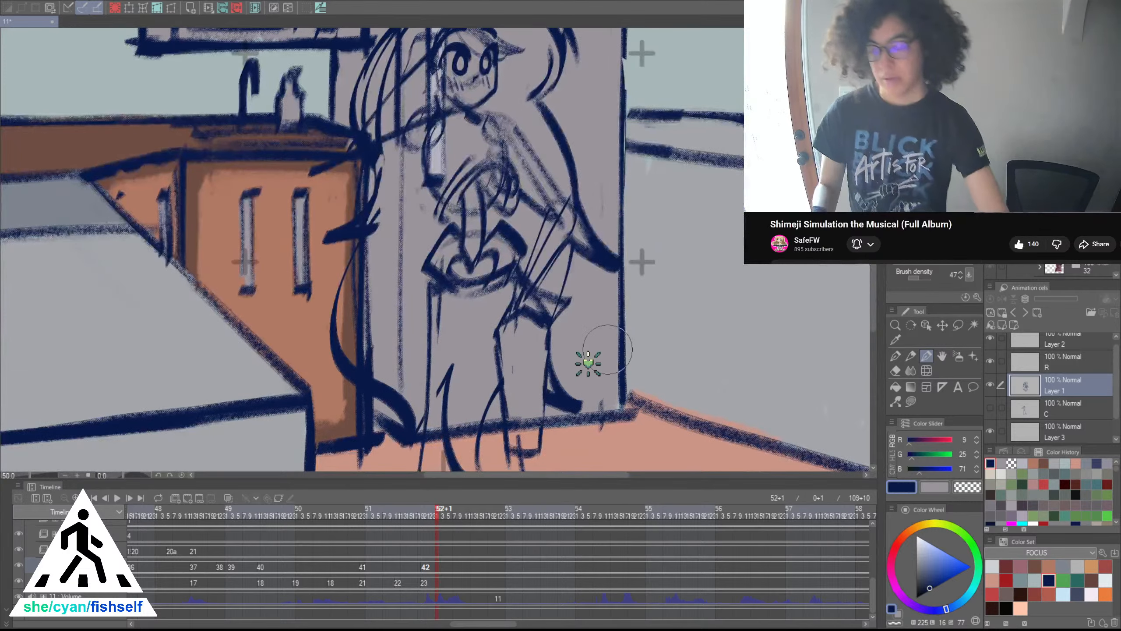
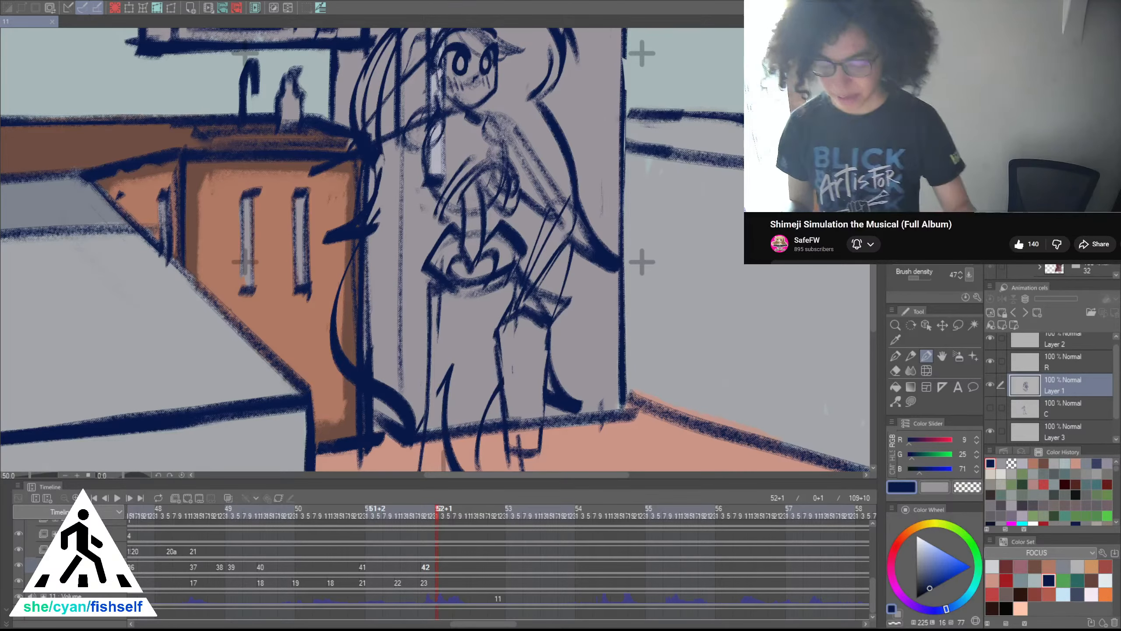
Rework the counter-side leg outline from the skirt to the ankle, undoing and retrying the unwanted strokes
{"action": "scroll", "coordinate": [702, 388], "scroll_direction": "down", "scroll_amount": 2}
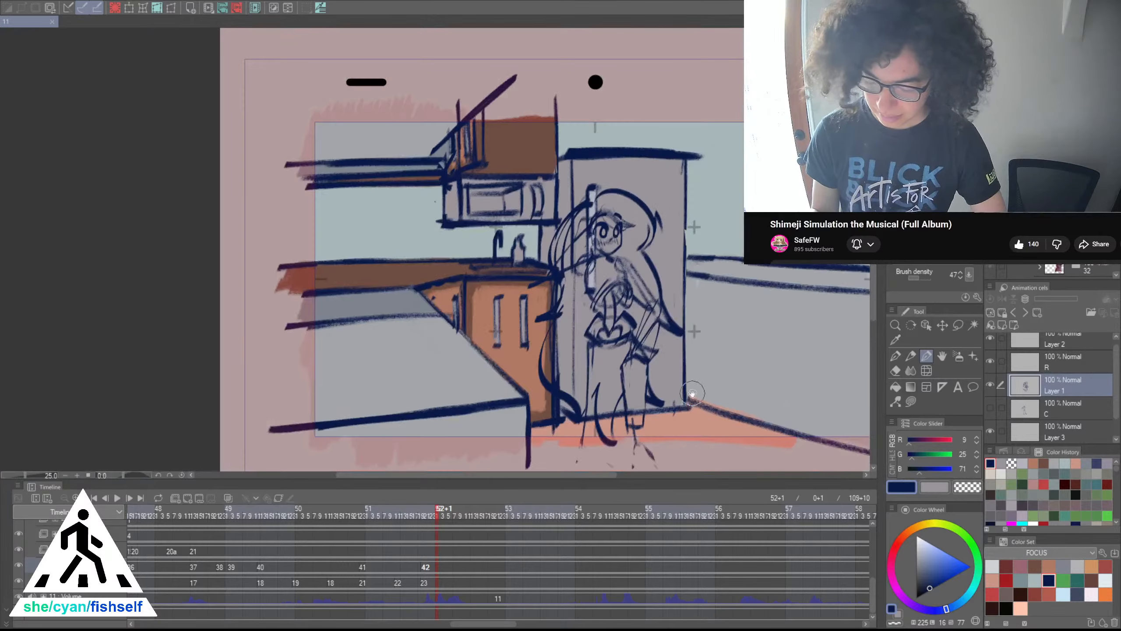
{"action": "scroll", "coordinate": [692, 393], "scroll_direction": "up", "scroll_amount": 2}
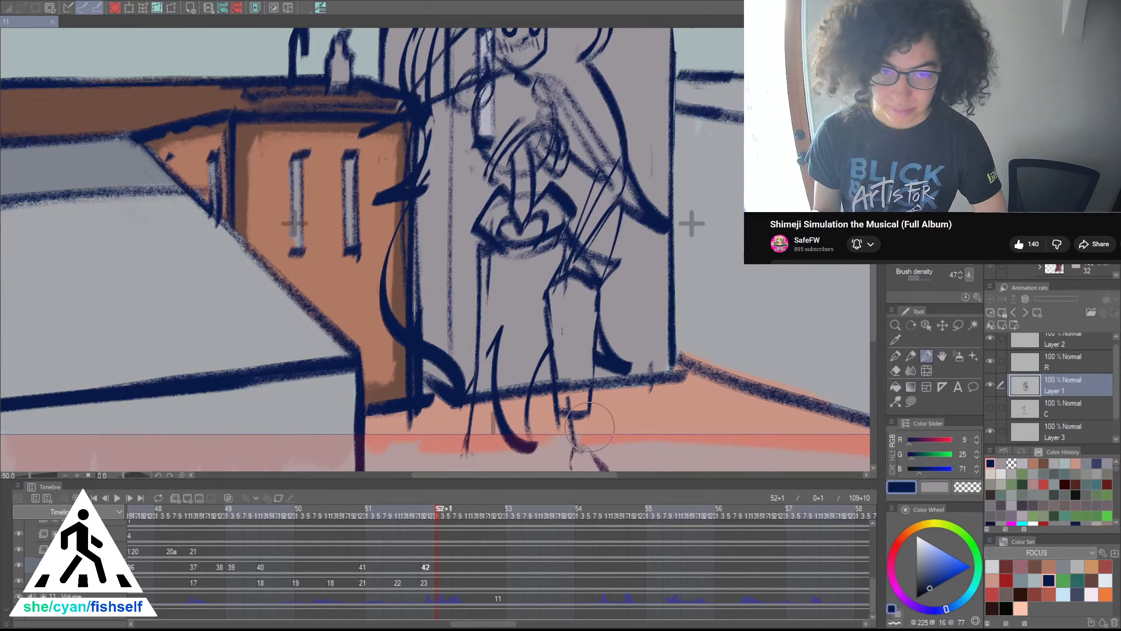
{"action": "left_click_drag", "start_coordinate": [502, 337], "coordinate": [438, 409]}
{"action": "key", "text": "ctrl+z"}
{"action": "key", "text": "ctrl+z"}
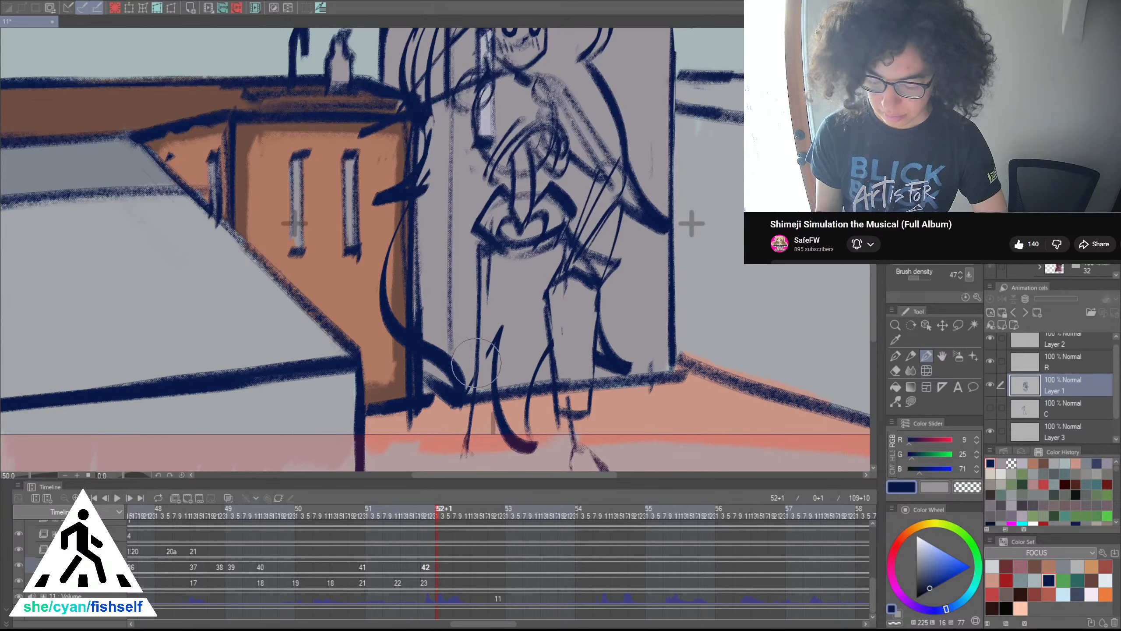
{"action": "left_click_drag", "start_coordinate": [489, 343], "coordinate": [461, 383]}
{"action": "mouse_move", "coordinate": [481, 265]}
{"action": "left_mouse_down"}
{"action": "mouse_move", "coordinate": [467, 386]}
{"action": "mouse_move", "coordinate": [480, 418]}
{"action": "left_mouse_up"}
{"action": "key", "text": "ctrl+z"}
{"action": "key", "text": "ctrl+z"}
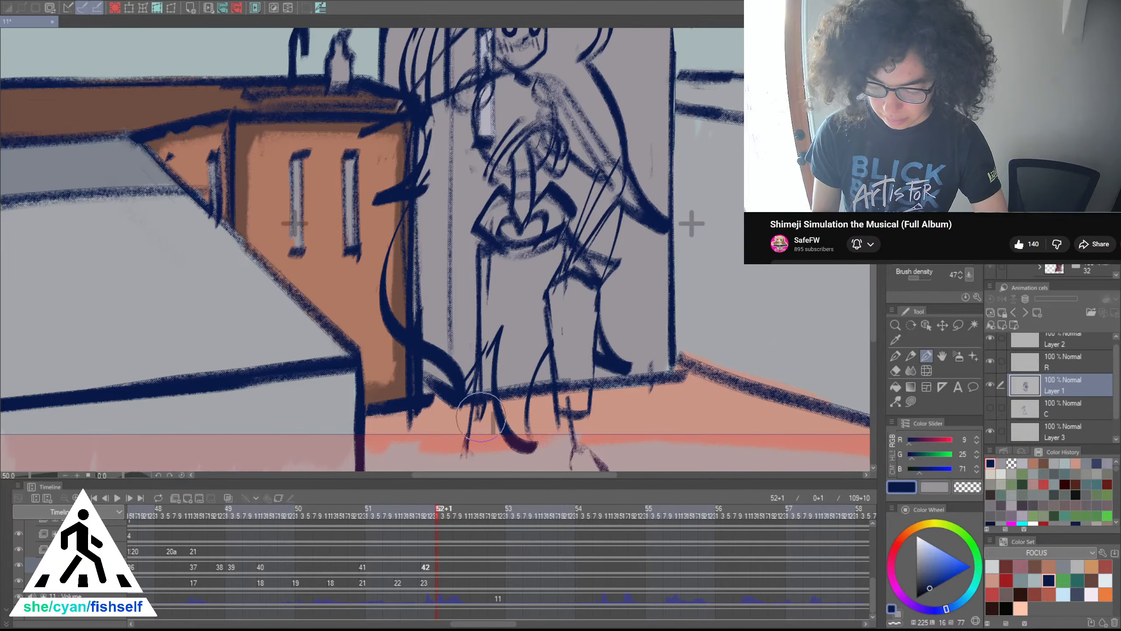
Draw the ankle and foot strokes of the refrigerator-side leg, and hide and reshow Layer 1 to check the character against the background
{"action": "left_click_drag", "start_coordinate": [561, 395], "coordinate": [574, 430]}
{"action": "left_click_drag", "start_coordinate": [583, 393], "coordinate": [592, 422]}
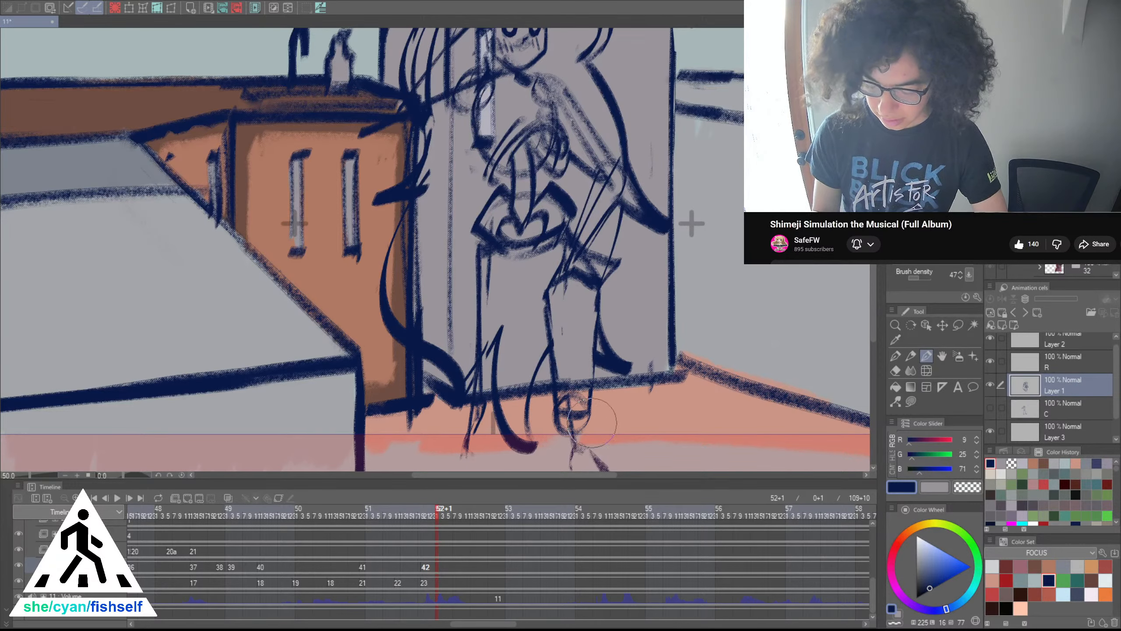
{"action": "scroll", "coordinate": [592, 421], "scroll_direction": "down", "scroll_amount": 2}
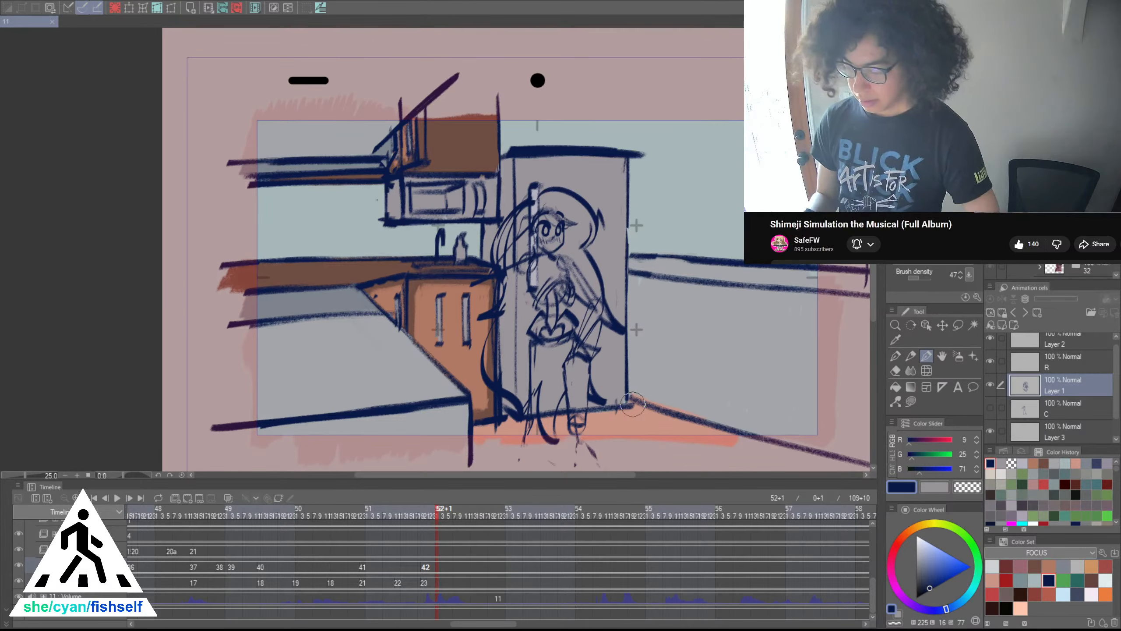
{"action": "left_click", "coordinate": [990, 384]}
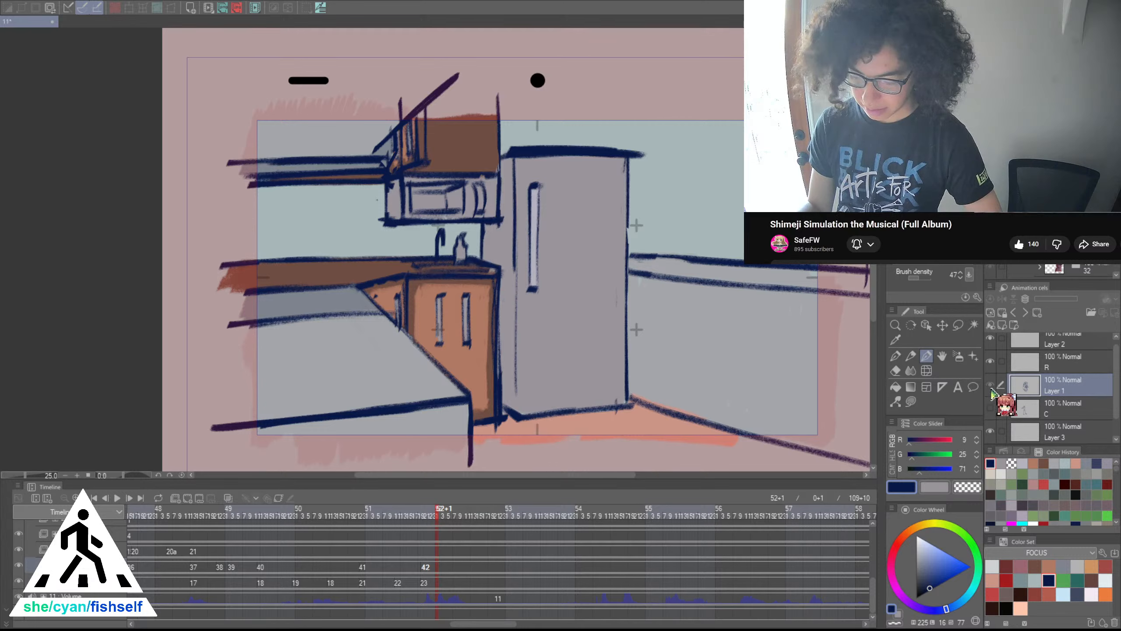
{"action": "left_click", "coordinate": [991, 385]}
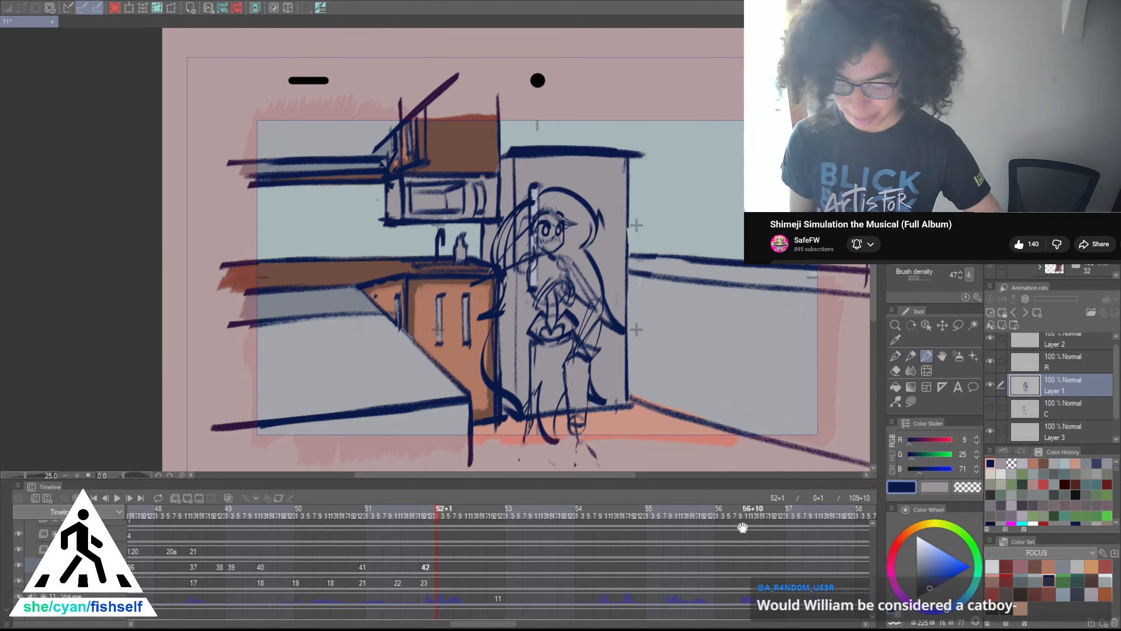
Erase the heavy forearm and hand strokes of the counter-side arm where it meets the counter edge
{"action": "scroll", "coordinate": [515, 281], "scroll_direction": "up", "scroll_amount": 2}
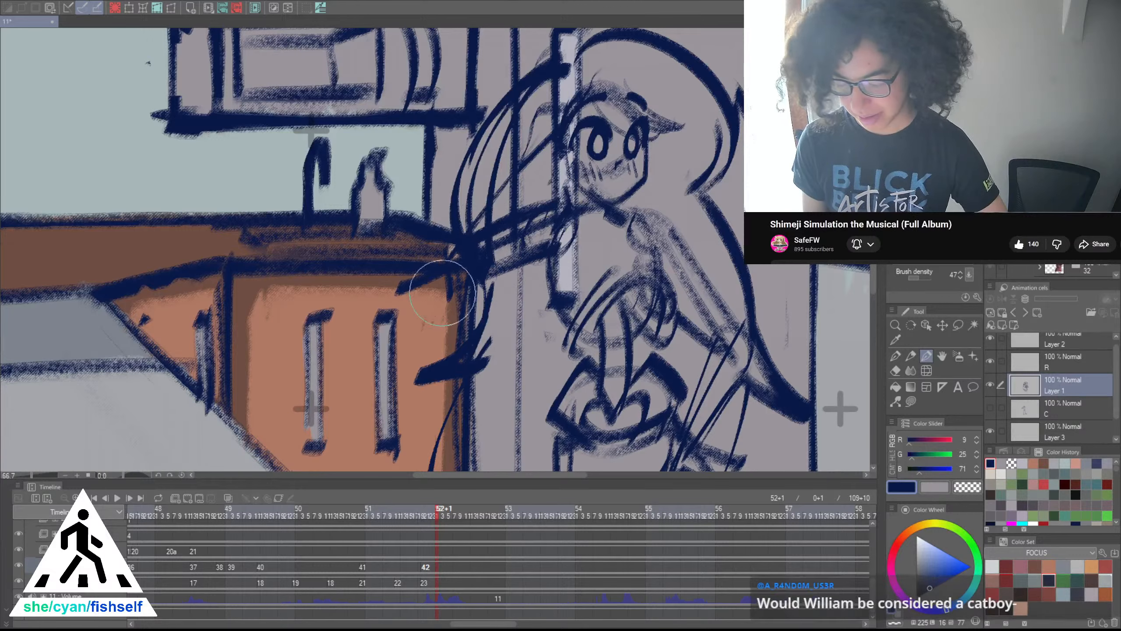
{"action": "key", "text": "c"}
{"action": "left_click_drag", "start_coordinate": [548, 252], "coordinate": [486, 267]}
{"action": "mouse_move", "coordinate": [545, 227]}
{"action": "left_mouse_down"}
{"action": "mouse_move", "coordinate": [467, 252]}
{"action": "mouse_move", "coordinate": [560, 216]}
{"action": "mouse_move", "coordinate": [423, 287]}
{"action": "left_mouse_up"}
{"action": "mouse_move", "coordinate": [488, 261]}
{"action": "left_mouse_down"}
{"action": "mouse_move", "coordinate": [517, 255]}
{"action": "mouse_move", "coordinate": [427, 295]}
{"action": "left_mouse_up"}
{"action": "key", "text": "c"}
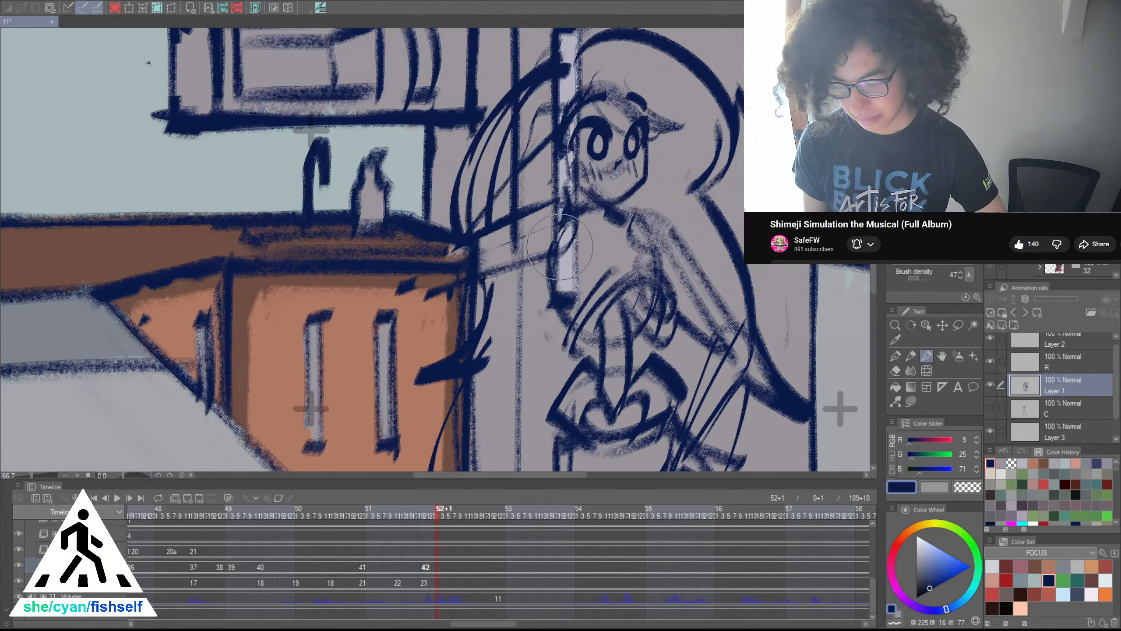
Redraw the counter-side arm lines and nearby hair strands down to the counter, retrying unwanted strokes, and save the file
{"action": "left_click_drag", "start_coordinate": [551, 160], "coordinate": [466, 294]}
{"action": "key", "text": "ctrl+z"}
{"action": "key", "text": "ctrl+z"}
{"action": "mouse_move", "coordinate": [552, 159]}
{"action": "left_mouse_down"}
{"action": "mouse_move", "coordinate": [510, 194]}
{"action": "mouse_move", "coordinate": [477, 274]}
{"action": "left_mouse_up"}
{"action": "mouse_move", "coordinate": [568, 121]}
{"action": "left_mouse_down"}
{"action": "mouse_move", "coordinate": [415, 271]}
{"action": "mouse_move", "coordinate": [458, 223]}
{"action": "mouse_move", "coordinate": [421, 218]}
{"action": "mouse_move", "coordinate": [453, 290]}
{"action": "left_mouse_up"}
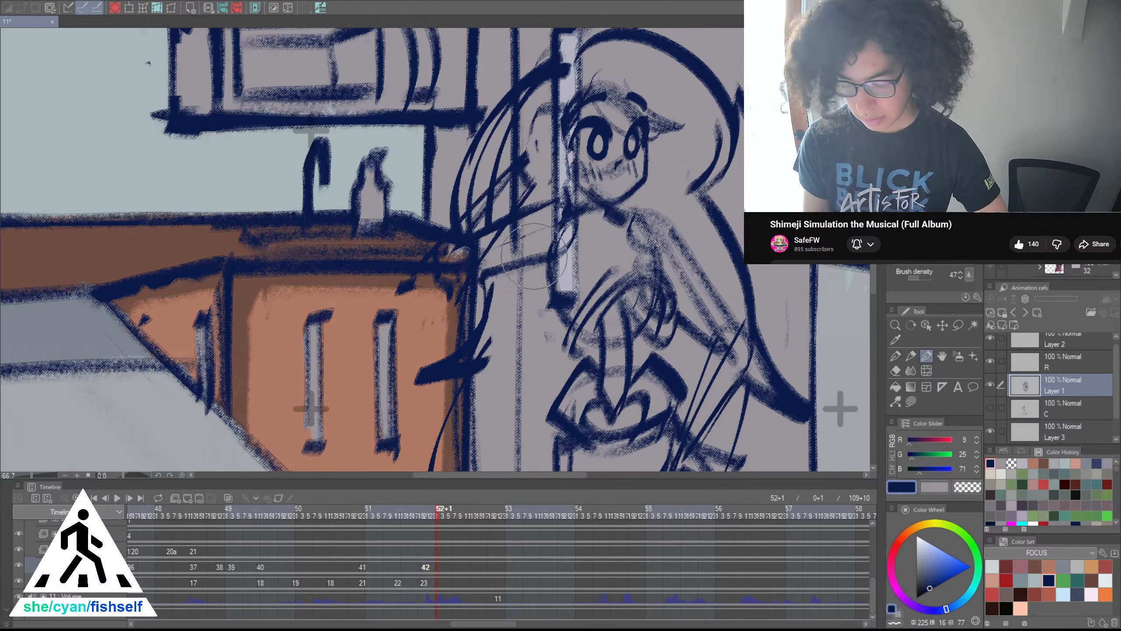
{"action": "key", "text": "ctrl+minus"}
{"action": "key", "text": "ctrl+minus"}
{"action": "key", "text": "ctrl+minus"}
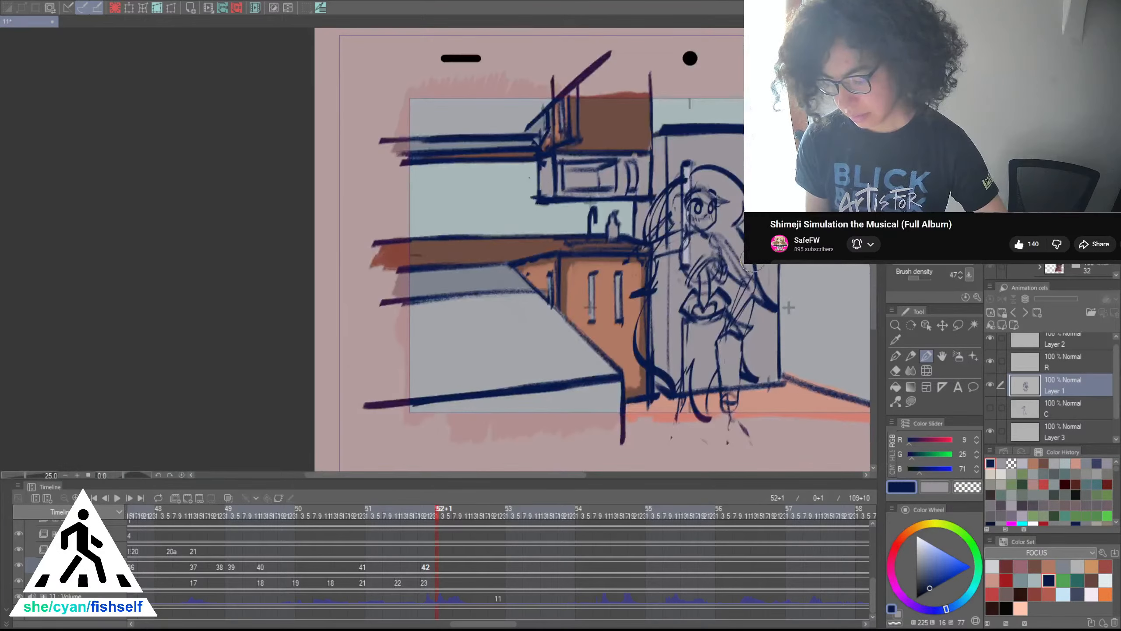
{"action": "scroll", "coordinate": [717, 286], "scroll_direction": "down", "scroll_amount": 2}
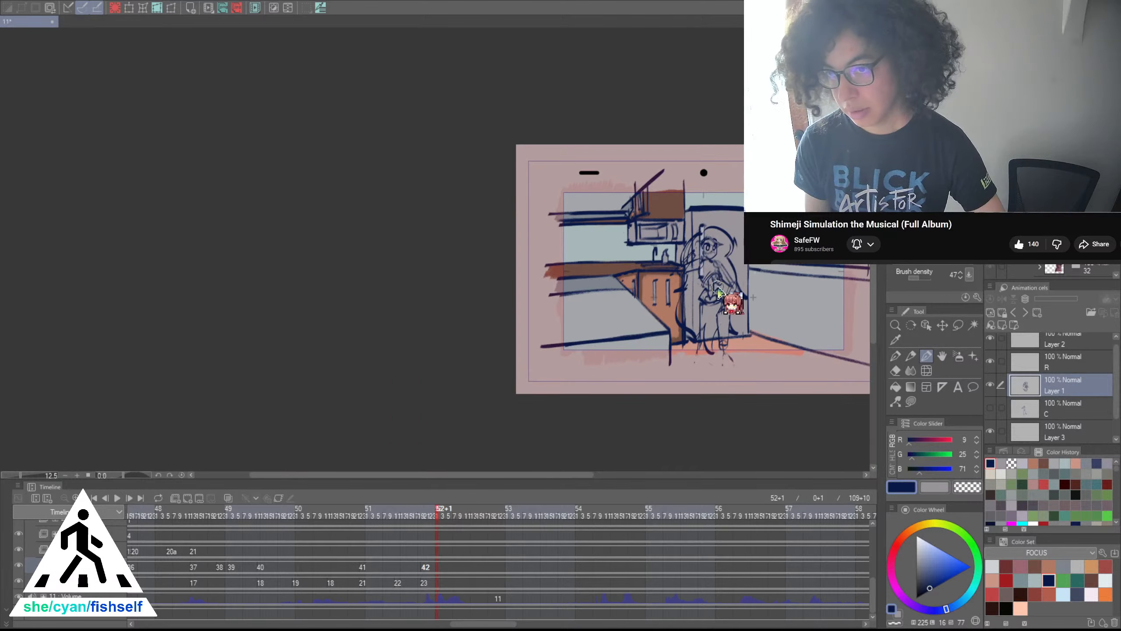
{"action": "key", "text": "ctrl+s"}
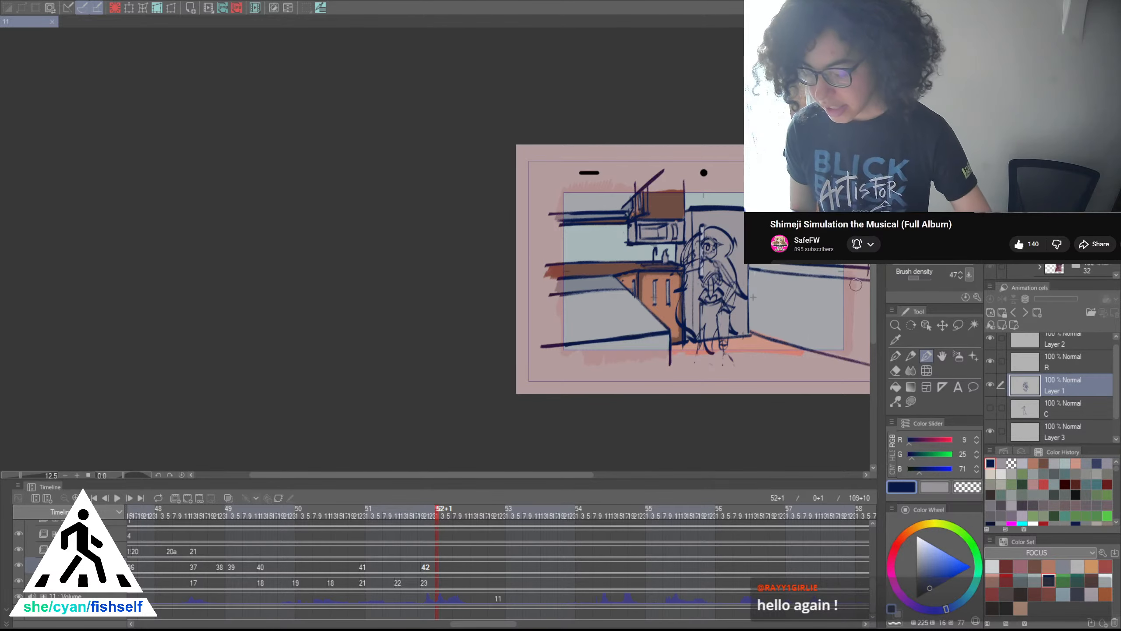
Add hair strands beside the face on the counter side and strengthen the upper-arm line below the shoulder
{"action": "left_click_drag", "start_coordinate": [719, 306], "coordinate": [488, 322]}
{"action": "scroll", "coordinate": [507, 328], "scroll_direction": "up", "scroll_amount": 2}
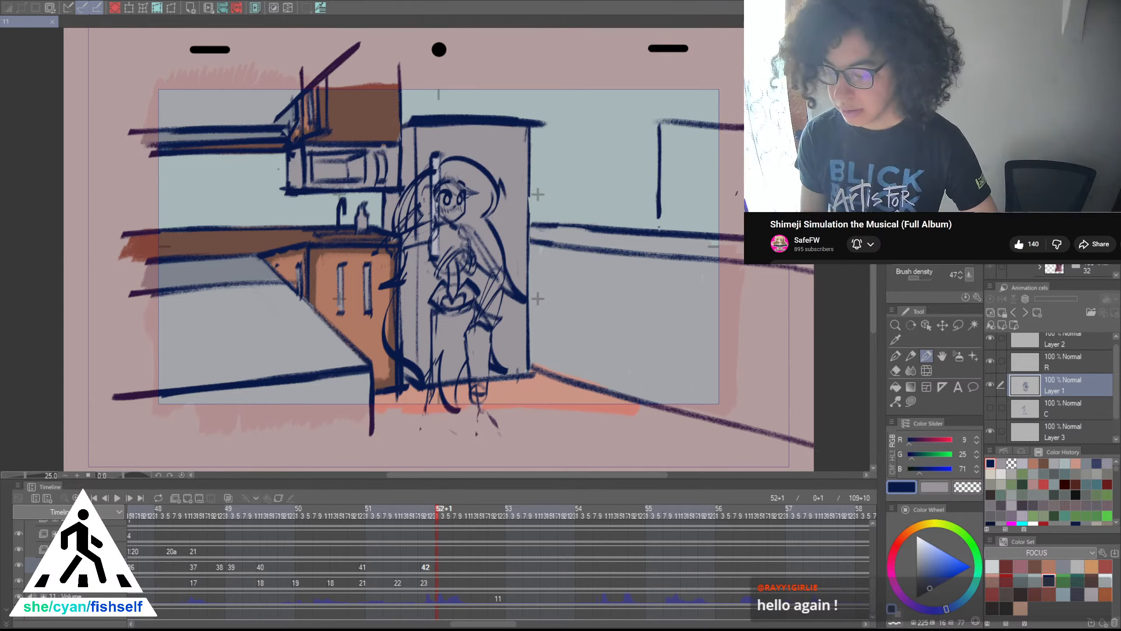
{"action": "left_click_drag", "start_coordinate": [684, 320], "coordinate": [736, 328]}
{"action": "left_click_drag", "start_coordinate": [611, 299], "coordinate": [642, 308]}
{"action": "scroll", "coordinate": [633, 291], "scroll_direction": "up", "scroll_amount": 2}
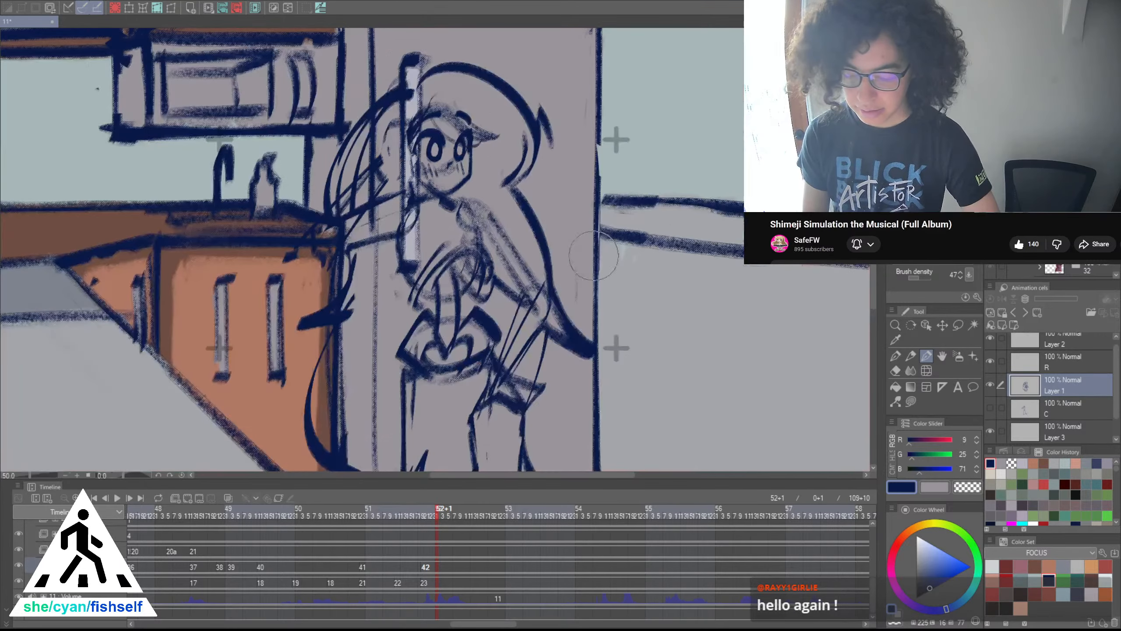
{"action": "left_click_drag", "start_coordinate": [516, 256], "coordinate": [562, 296]}
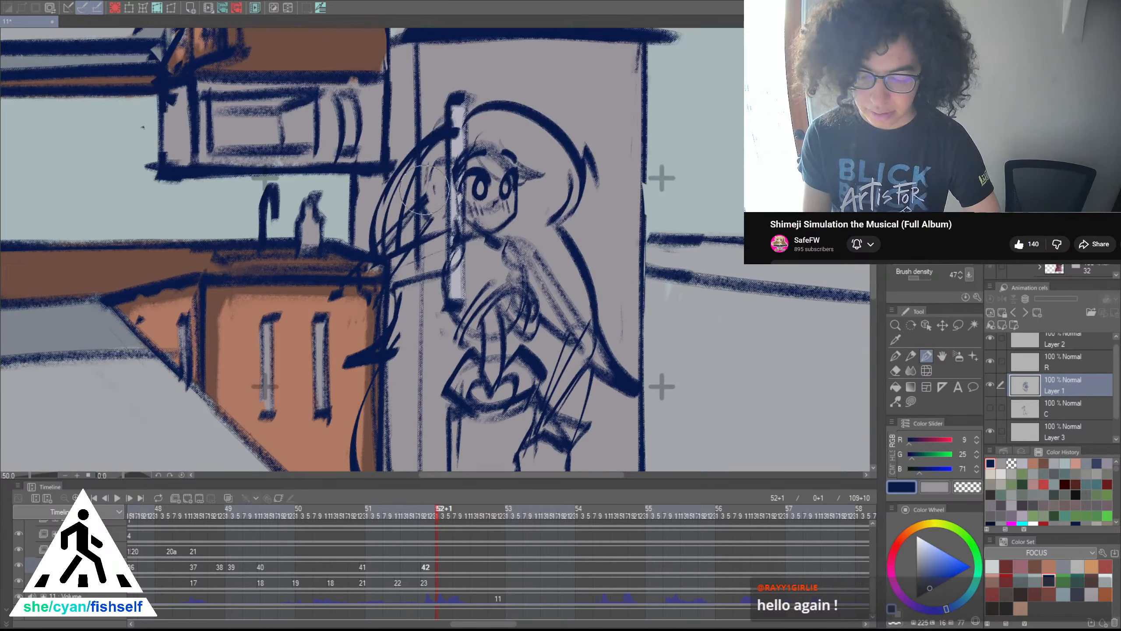
{"action": "mouse_move", "coordinate": [422, 196]}
{"action": "left_mouse_down"}
{"action": "mouse_move", "coordinate": [431, 157]}
{"action": "mouse_move", "coordinate": [452, 144]}
{"action": "left_mouse_up"}
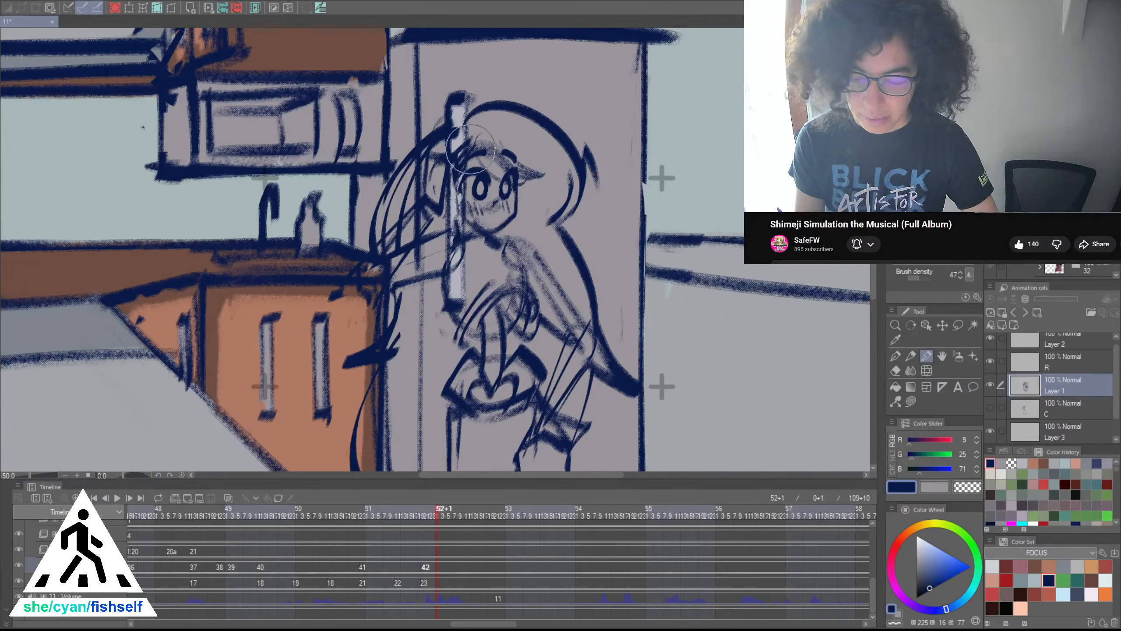
{"action": "left_click_drag", "start_coordinate": [427, 156], "coordinate": [513, 110]}
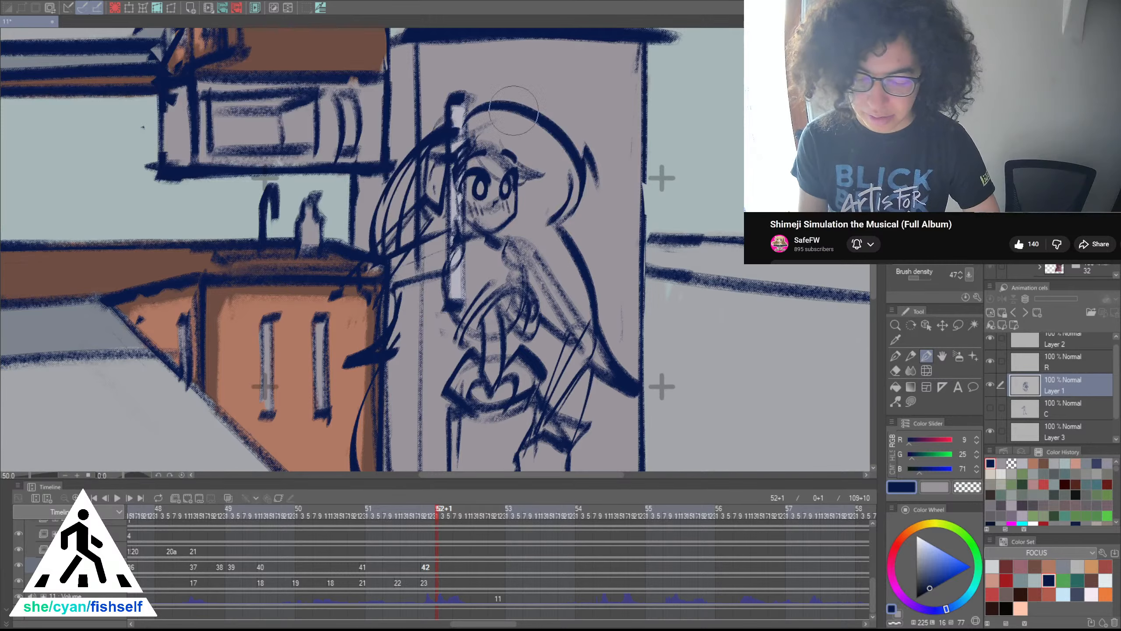
{"action": "left_click_drag", "start_coordinate": [520, 201], "coordinate": [558, 143]}
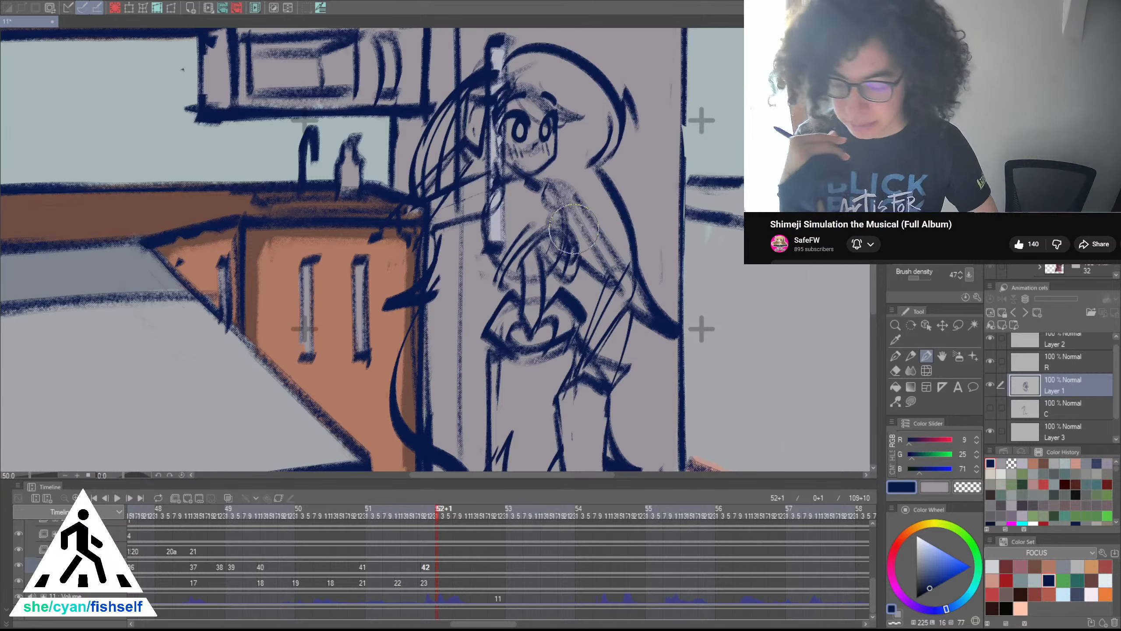
{"action": "scroll", "coordinate": [587, 202], "scroll_direction": "up", "scroll_amount": 3}
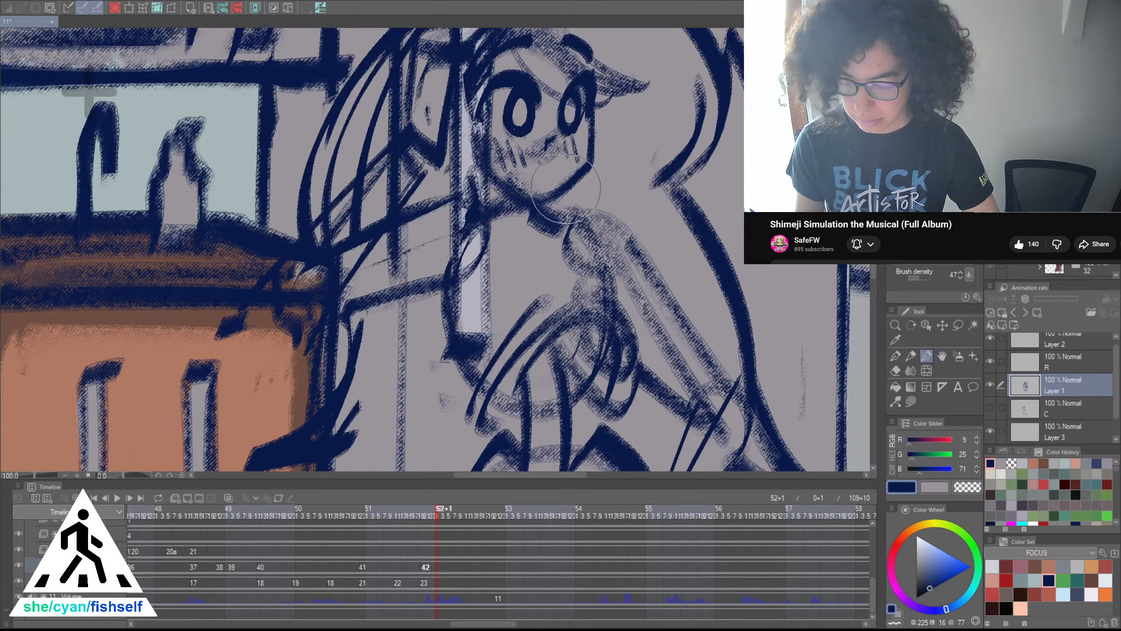
{"action": "mouse_move", "coordinate": [499, 192]}
{"action": "left_mouse_down"}
{"action": "mouse_move", "coordinate": [524, 212]}
{"action": "mouse_move", "coordinate": [507, 192]}
{"action": "mouse_move", "coordinate": [566, 217]}
{"action": "mouse_move", "coordinate": [549, 232]}
{"action": "mouse_move", "coordinate": [489, 188]}
{"action": "mouse_move", "coordinate": [475, 271]}
{"action": "left_mouse_up"}
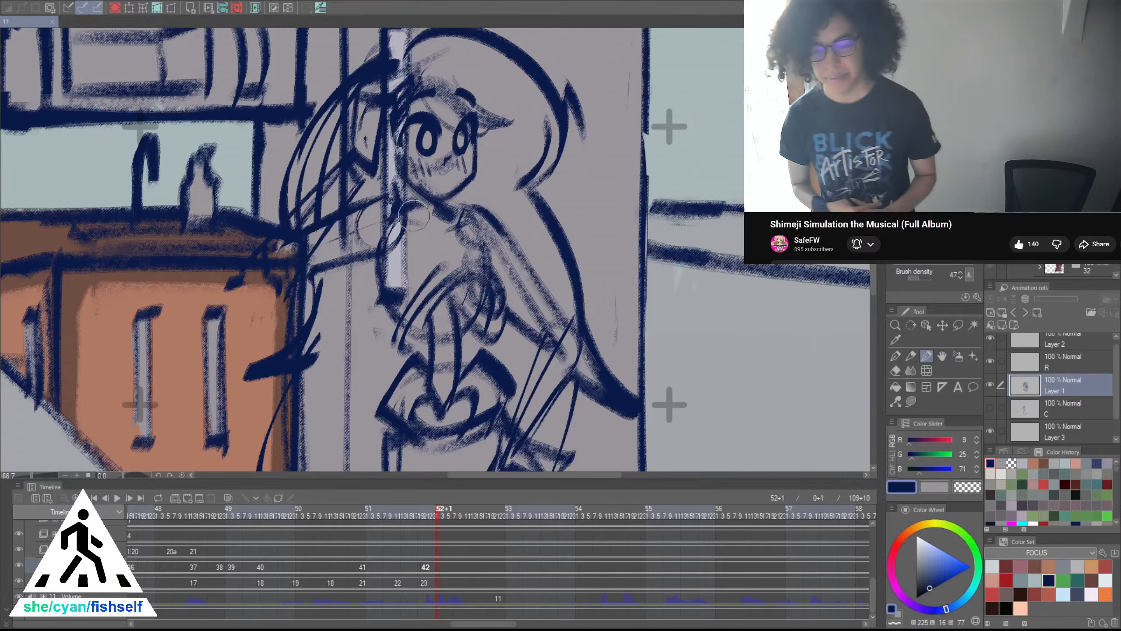
Make layer R the active layer for drawing
{"action": "scroll", "coordinate": [414, 215], "scroll_direction": "down", "scroll_amount": 2}
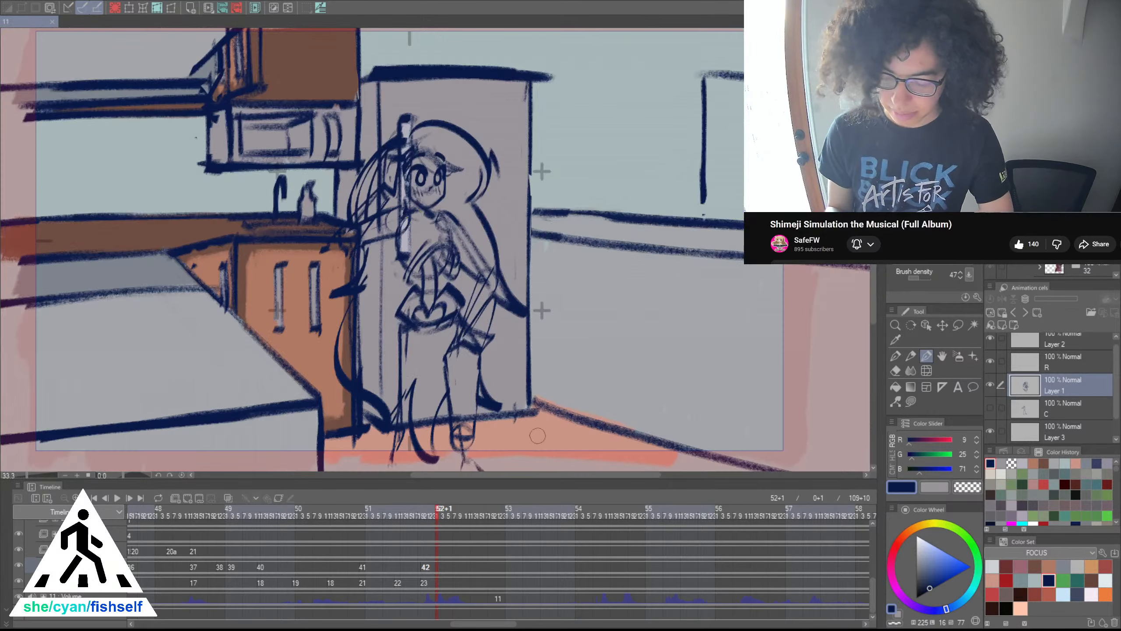
{"action": "left_click_drag", "start_coordinate": [516, 416], "coordinate": [502, 379]}
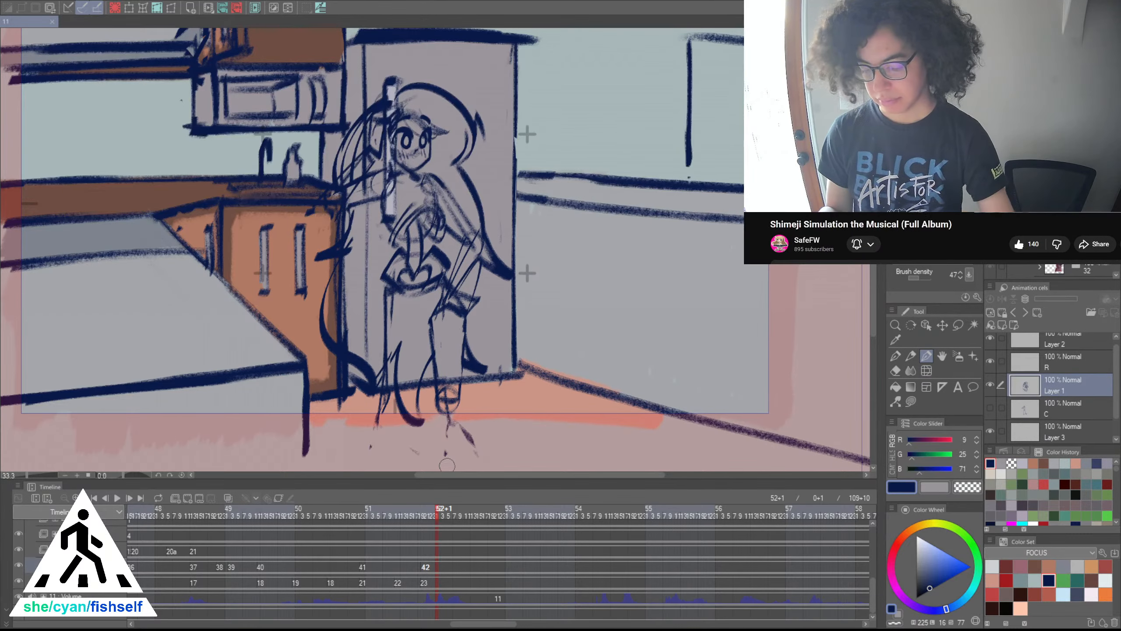
{"action": "left_click_drag", "start_coordinate": [417, 373], "coordinate": [471, 384]}
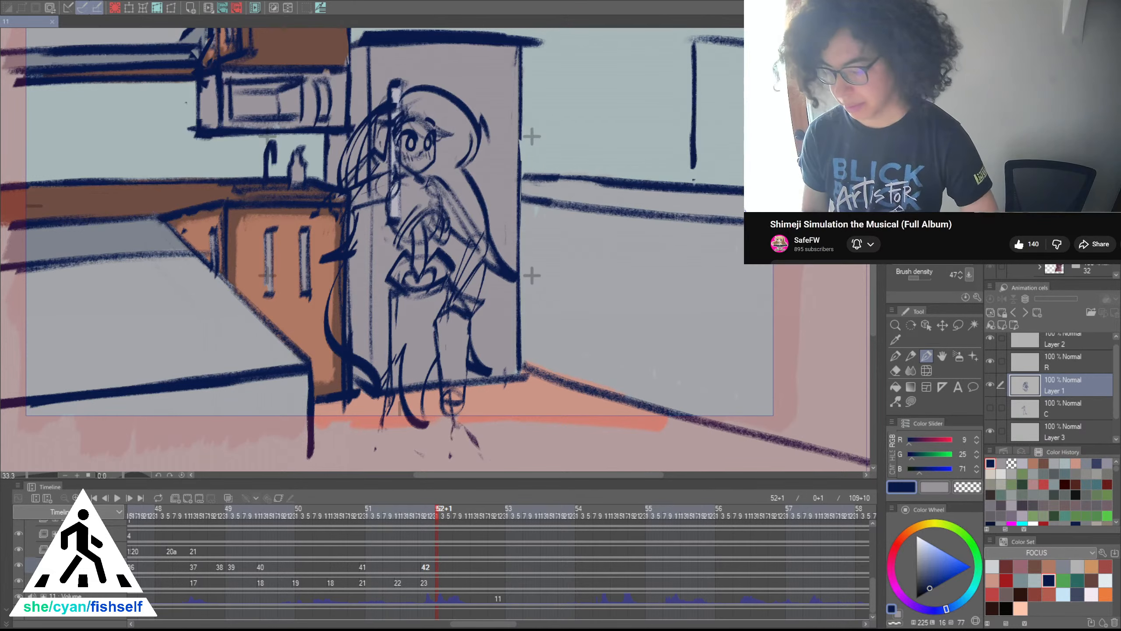
{"action": "scroll", "coordinate": [831, 273], "scroll_direction": "down", "scroll_amount": 1}
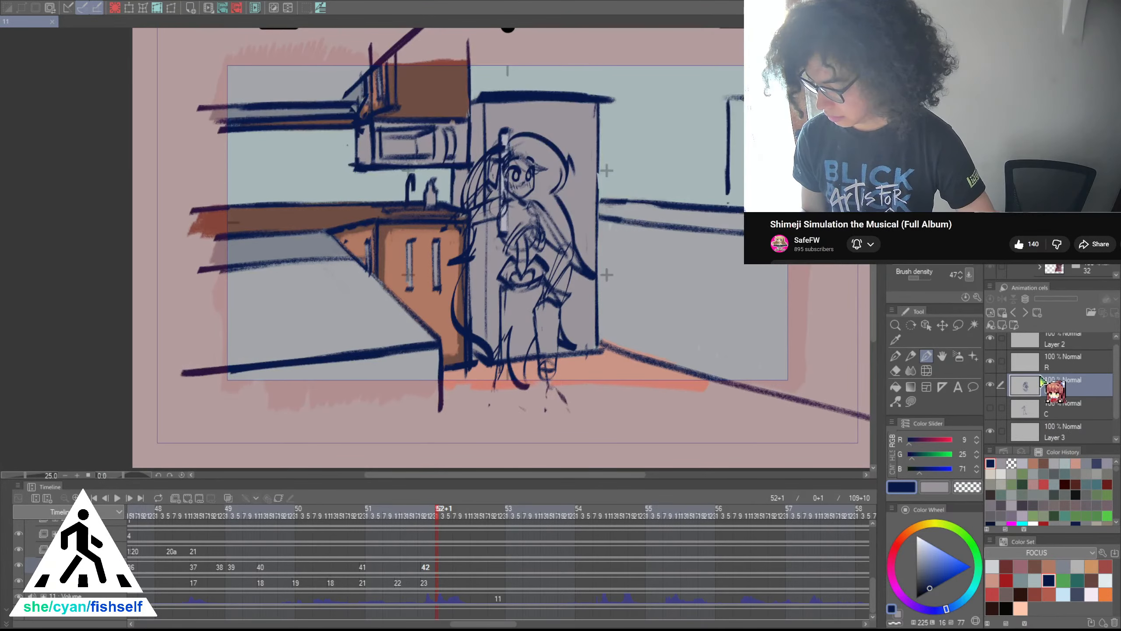
{"action": "left_click", "coordinate": [1031, 362]}
{"action": "scroll", "coordinate": [671, 338], "scroll_direction": "right", "scroll_amount": 3}
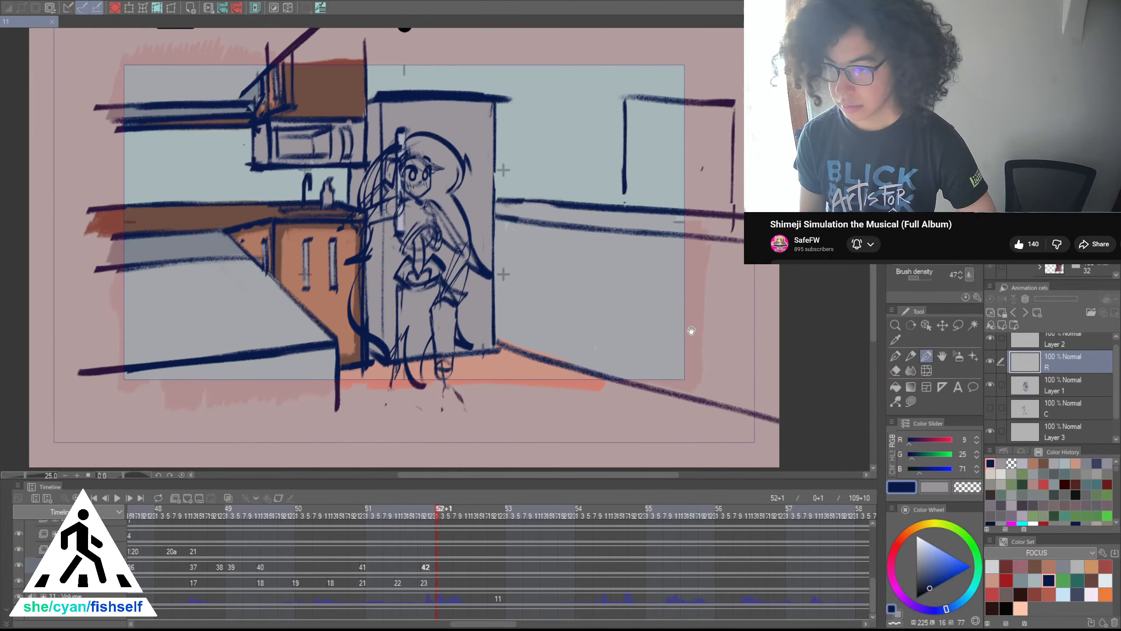
Try sketching a large round head shape over the rectangular frame on the far wall, and undo the strokes
{"action": "left_click_drag", "start_coordinate": [614, 132], "coordinate": [610, 188]}
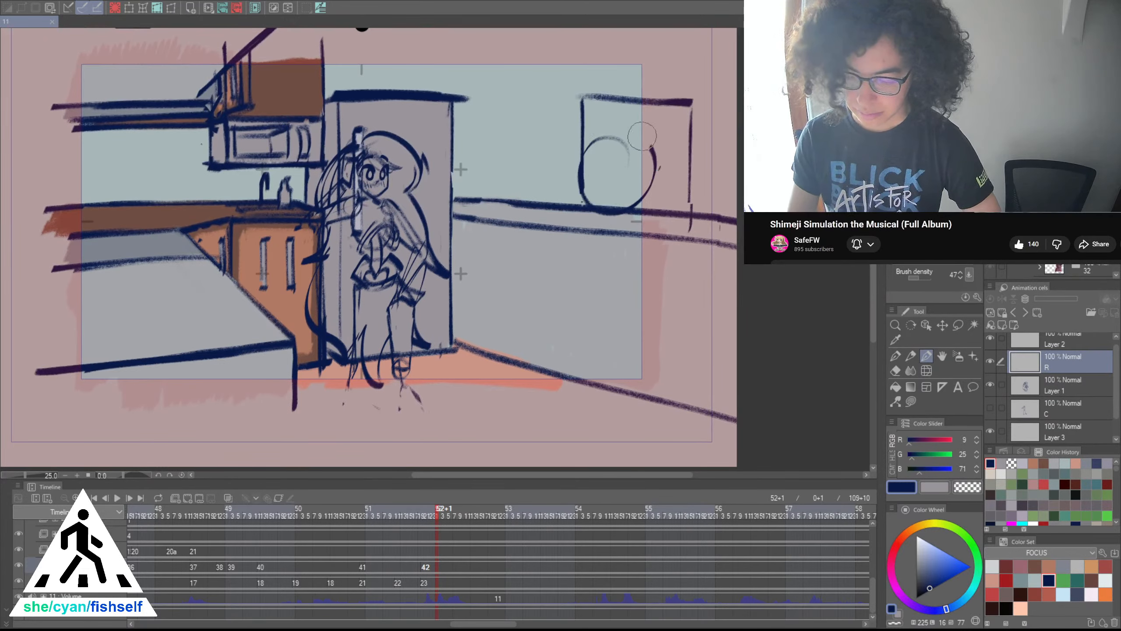
{"action": "key", "text": "ctrl+z"}
{"action": "mouse_move", "coordinate": [612, 128]}
{"action": "left_mouse_down"}
{"action": "mouse_move", "coordinate": [636, 163]}
{"action": "mouse_move", "coordinate": [620, 191]}
{"action": "mouse_move", "coordinate": [593, 141]}
{"action": "mouse_move", "coordinate": [637, 153]}
{"action": "mouse_move", "coordinate": [593, 177]}
{"action": "mouse_move", "coordinate": [628, 129]}
{"action": "mouse_move", "coordinate": [637, 184]}
{"action": "mouse_move", "coordinate": [615, 131]}
{"action": "mouse_move", "coordinate": [643, 166]}
{"action": "mouse_move", "coordinate": [611, 193]}
{"action": "left_mouse_up"}
{"action": "key", "text": "ctrl+z"}
{"action": "key", "text": "ctrl+z"}
{"action": "key", "text": "ctrl+z"}
{"action": "key", "text": "ctrl+z"}
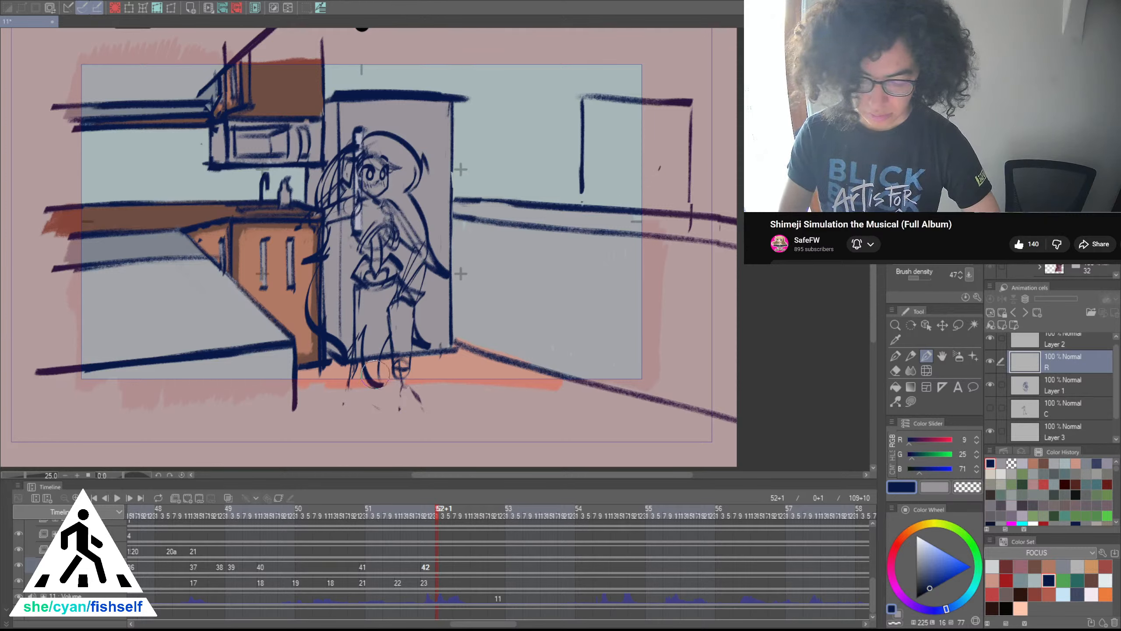
Try sketching a tall perspective box beside the refrigerator with floor guide lines, upright edges and a top edge, and undo all its strokes
{"action": "left_click_drag", "start_coordinate": [339, 373], "coordinate": [423, 451]}
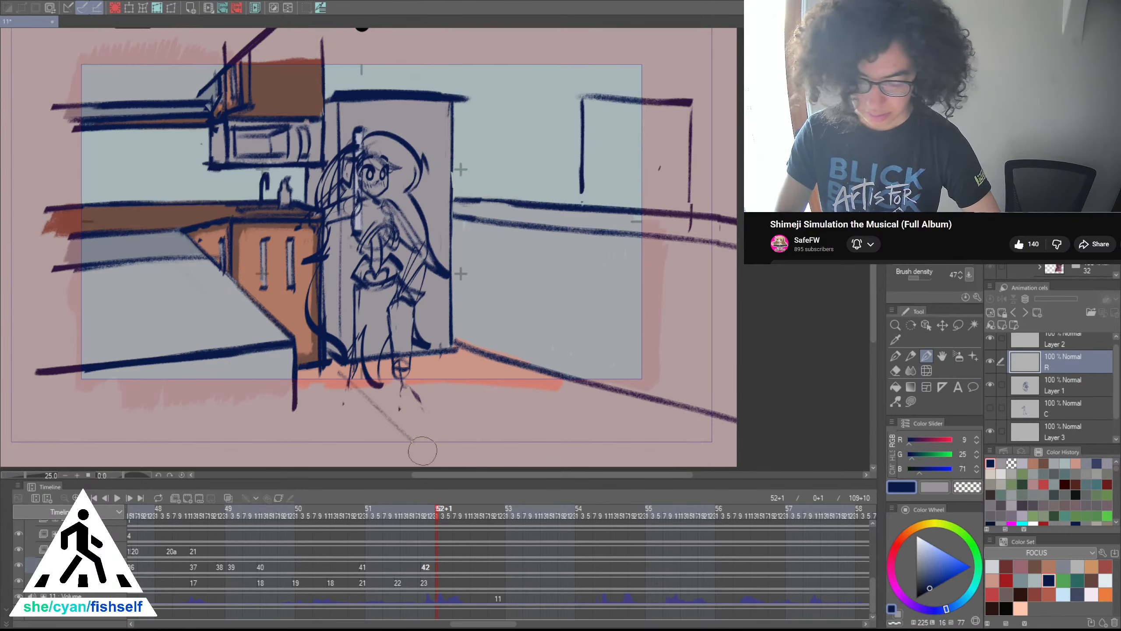
{"action": "mouse_move", "coordinate": [345, 137]}
{"action": "left_mouse_down"}
{"action": "mouse_move", "coordinate": [333, 388]}
{"action": "mouse_move", "coordinate": [410, 134]}
{"action": "mouse_move", "coordinate": [425, 158]}
{"action": "mouse_move", "coordinate": [416, 368]}
{"action": "mouse_move", "coordinate": [662, 439]}
{"action": "mouse_move", "coordinate": [623, 234]}
{"action": "mouse_move", "coordinate": [621, 123]}
{"action": "left_mouse_up"}
{"action": "left_click_drag", "start_coordinate": [627, 212], "coordinate": [609, 325]}
{"action": "mouse_move", "coordinate": [459, 418]}
{"action": "left_mouse_down"}
{"action": "mouse_move", "coordinate": [466, 189]}
{"action": "mouse_move", "coordinate": [463, 364]}
{"action": "left_mouse_up"}
{"action": "key", "text": "ctrl+z"}
{"action": "left_click_drag", "start_coordinate": [463, 324], "coordinate": [462, 438]}
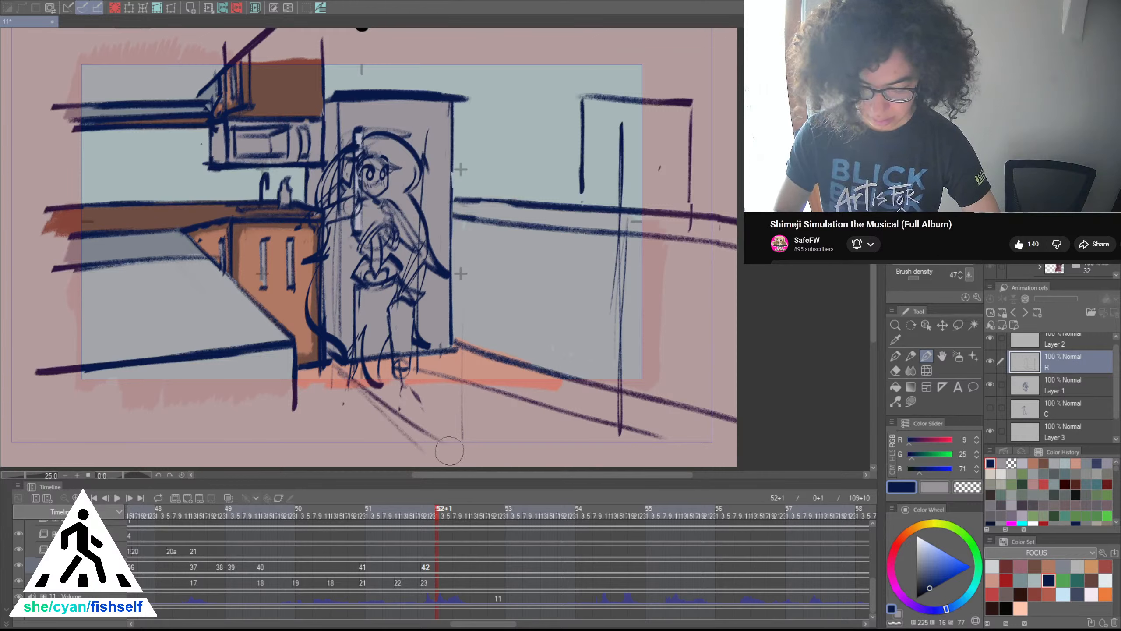
{"action": "left_click_drag", "start_coordinate": [395, 408], "coordinate": [449, 445]}
{"action": "key", "text": "ctrl+z"}
{"action": "left_click_drag", "start_coordinate": [340, 367], "coordinate": [452, 452]}
{"action": "key", "text": "ctrl+z"}
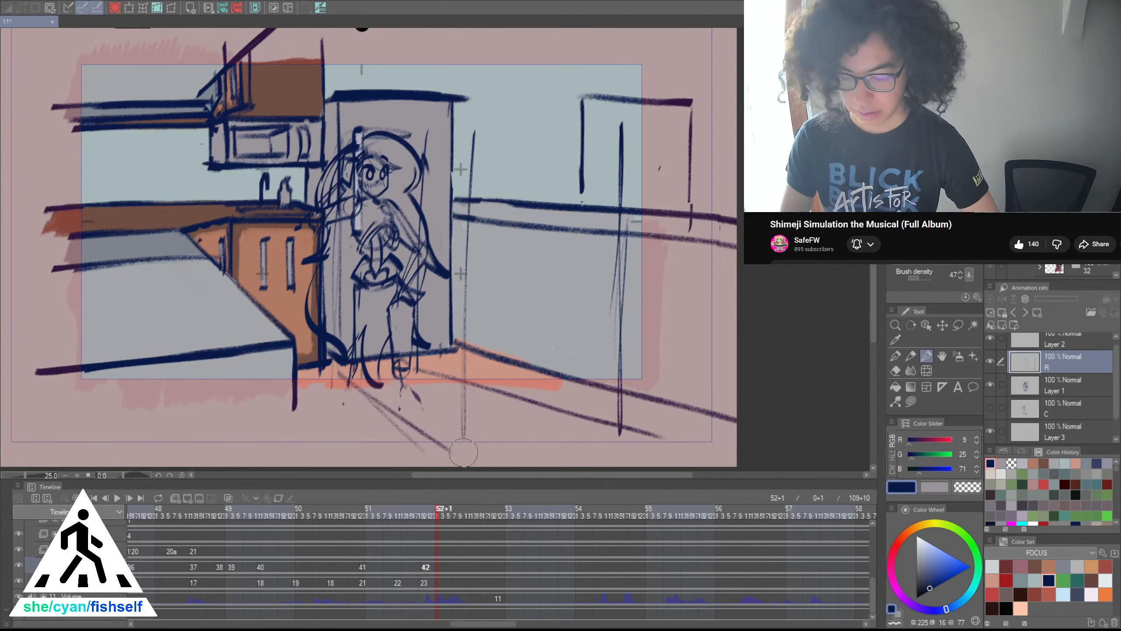
{"action": "left_click_drag", "start_coordinate": [477, 145], "coordinate": [470, 455]}
{"action": "mouse_move", "coordinate": [466, 195]}
{"action": "left_mouse_down"}
{"action": "mouse_move", "coordinate": [574, 117]}
{"action": "mouse_move", "coordinate": [634, 127]}
{"action": "left_mouse_up"}
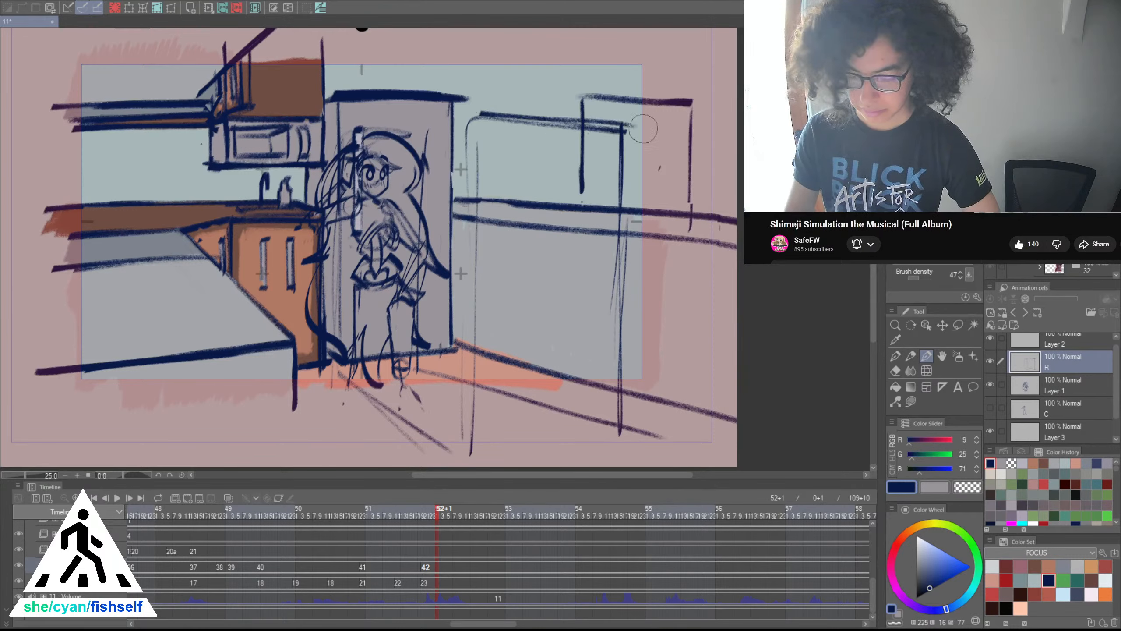
{"action": "key", "text": "ctrl+z"}
{"action": "mouse_move", "coordinate": [488, 113]}
{"action": "left_mouse_down"}
{"action": "mouse_move", "coordinate": [613, 117]}
{"action": "mouse_move", "coordinate": [512, 117]}
{"action": "mouse_move", "coordinate": [600, 107]}
{"action": "left_mouse_up"}
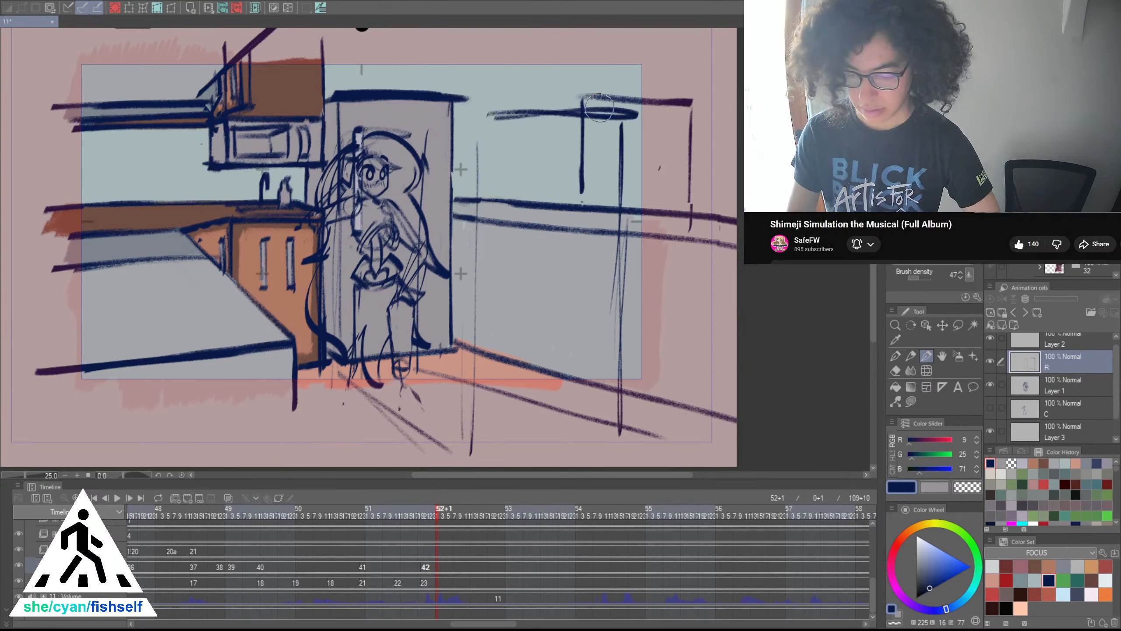
{"action": "key", "text": "ctrl+z"}
{"action": "key", "text": "ctrl+z"}
{"action": "key", "text": "ctrl+z"}
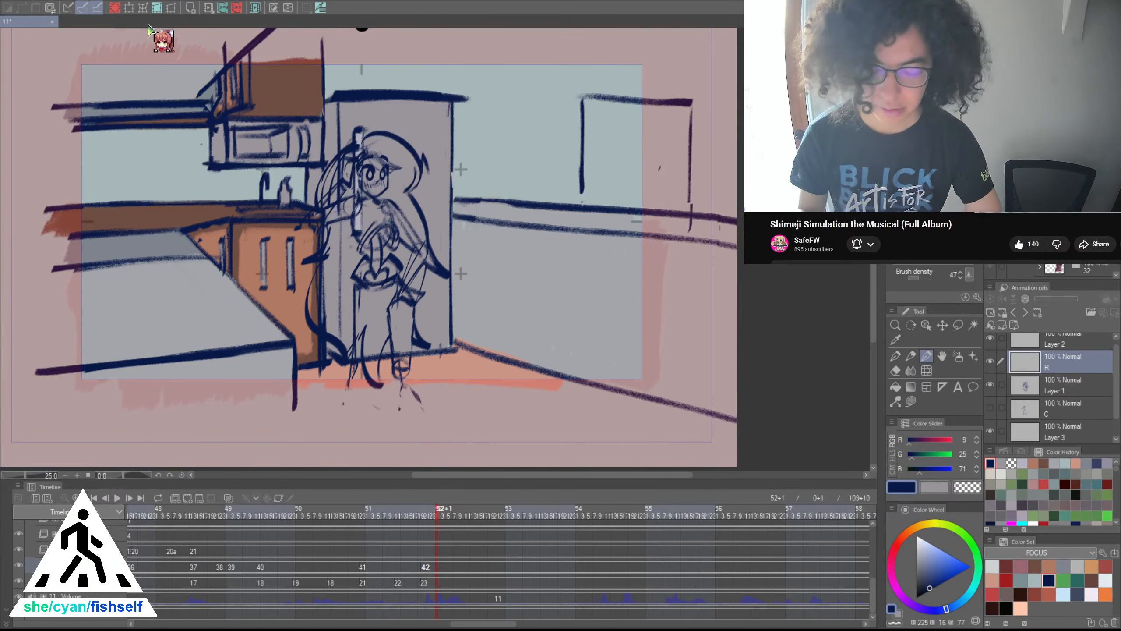
Save the file and block in a second figure with a circle over the wall frame and a larger oval beneath it, retrying unwanted strokes
{"action": "key", "text": "ctrl+s"}
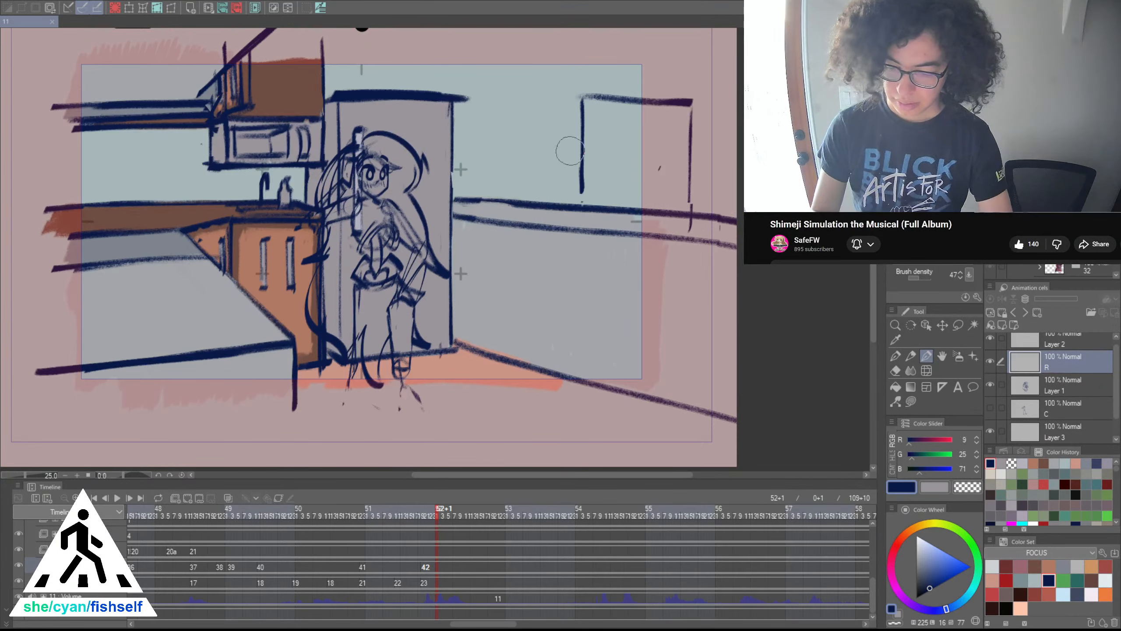
{"action": "mouse_move", "coordinate": [570, 150]}
{"action": "left_mouse_down"}
{"action": "mouse_move", "coordinate": [571, 208]}
{"action": "mouse_move", "coordinate": [563, 148]}
{"action": "mouse_move", "coordinate": [614, 192]}
{"action": "mouse_move", "coordinate": [561, 193]}
{"action": "left_mouse_up"}
{"action": "key", "text": "ctrl+z"}
{"action": "key", "text": "ctrl+z"}
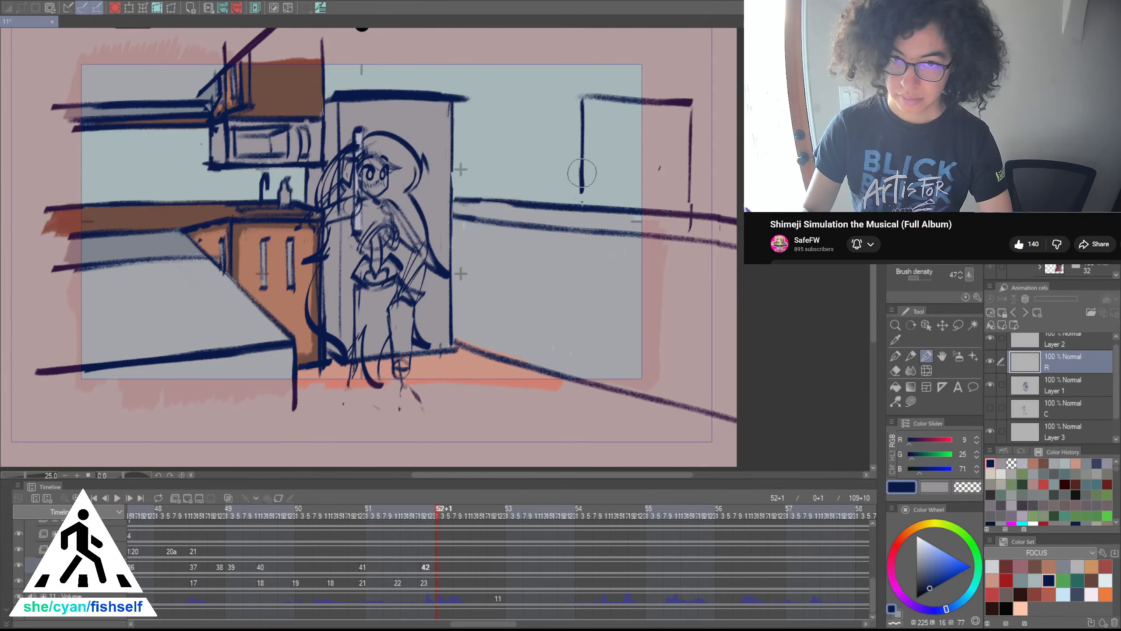
{"action": "mouse_move", "coordinate": [618, 153]}
{"action": "left_mouse_down"}
{"action": "mouse_move", "coordinate": [644, 170]}
{"action": "mouse_move", "coordinate": [629, 170]}
{"action": "mouse_move", "coordinate": [605, 210]}
{"action": "mouse_move", "coordinate": [586, 171]}
{"action": "mouse_move", "coordinate": [644, 174]}
{"action": "mouse_move", "coordinate": [578, 186]}
{"action": "mouse_move", "coordinate": [642, 164]}
{"action": "left_mouse_up"}
{"action": "key", "text": "ctrl+z"}
{"action": "key", "text": "ctrl+z"}
{"action": "key", "text": "ctrl+z"}
{"action": "key", "text": "ctrl+z"}
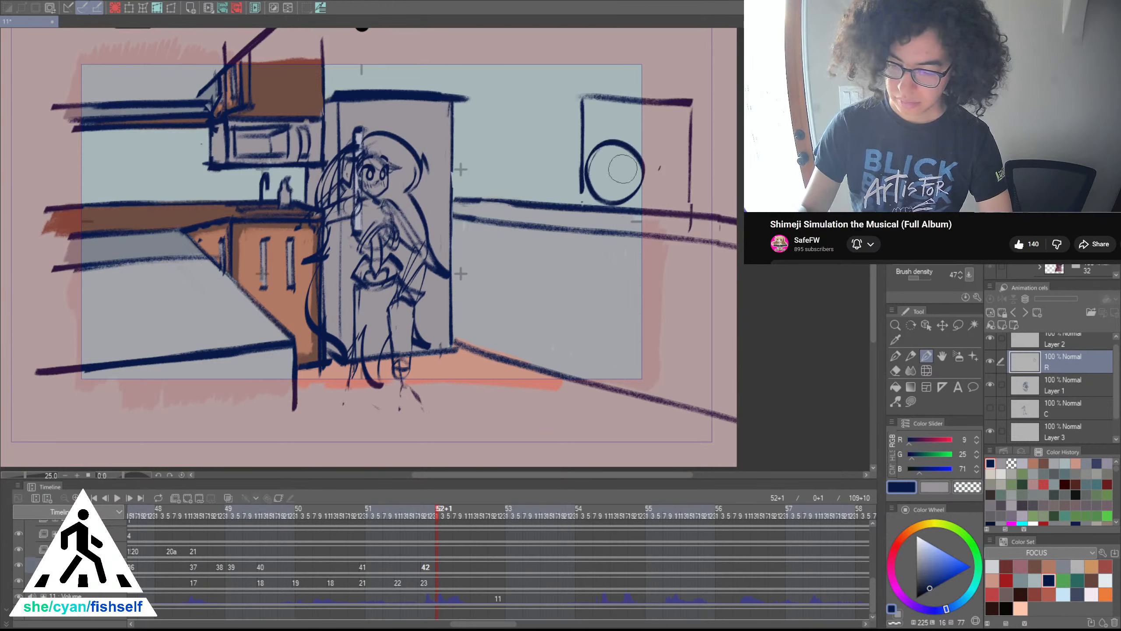
{"action": "mouse_move", "coordinate": [597, 243]}
{"action": "left_mouse_down"}
{"action": "mouse_move", "coordinate": [623, 352]}
{"action": "mouse_move", "coordinate": [640, 325]}
{"action": "mouse_move", "coordinate": [649, 248]}
{"action": "mouse_move", "coordinate": [582, 234]}
{"action": "left_mouse_up"}
{"action": "key", "text": "ctrl+z"}
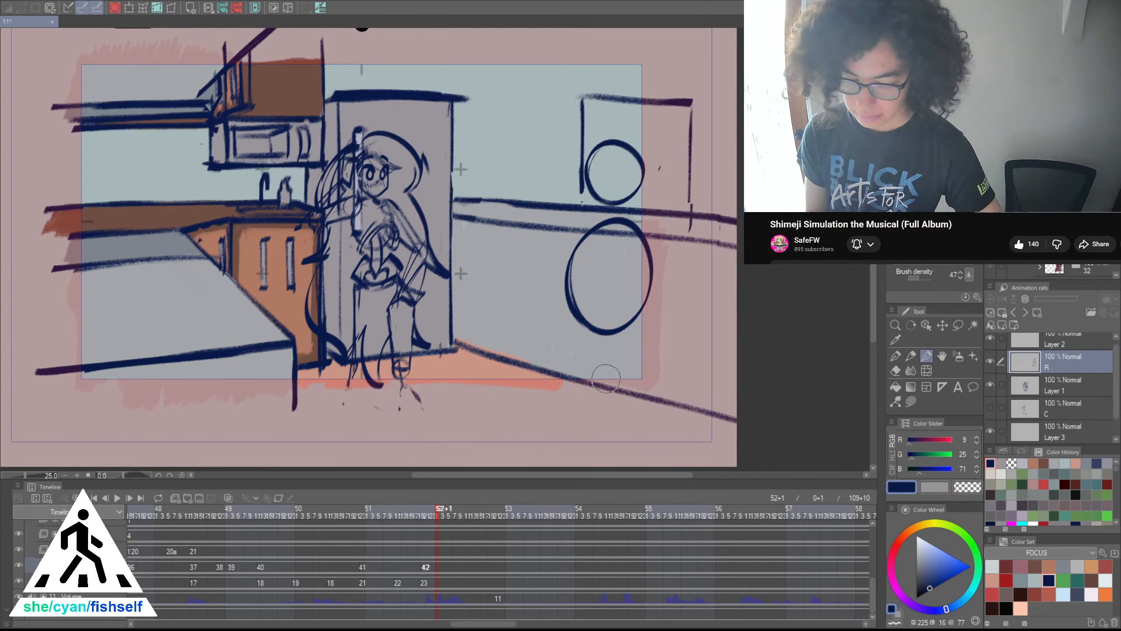
Sketch a centre line through the second figure's torso oval and a shoulder circle on each side, retrying strokes, and save the file
{"action": "mouse_move", "coordinate": [596, 350]}
{"action": "left_mouse_down"}
{"action": "mouse_move", "coordinate": [643, 366]}
{"action": "mouse_move", "coordinate": [532, 382]}
{"action": "mouse_move", "coordinate": [541, 396]}
{"action": "left_mouse_up"}
{"action": "key", "text": "ctrl+z"}
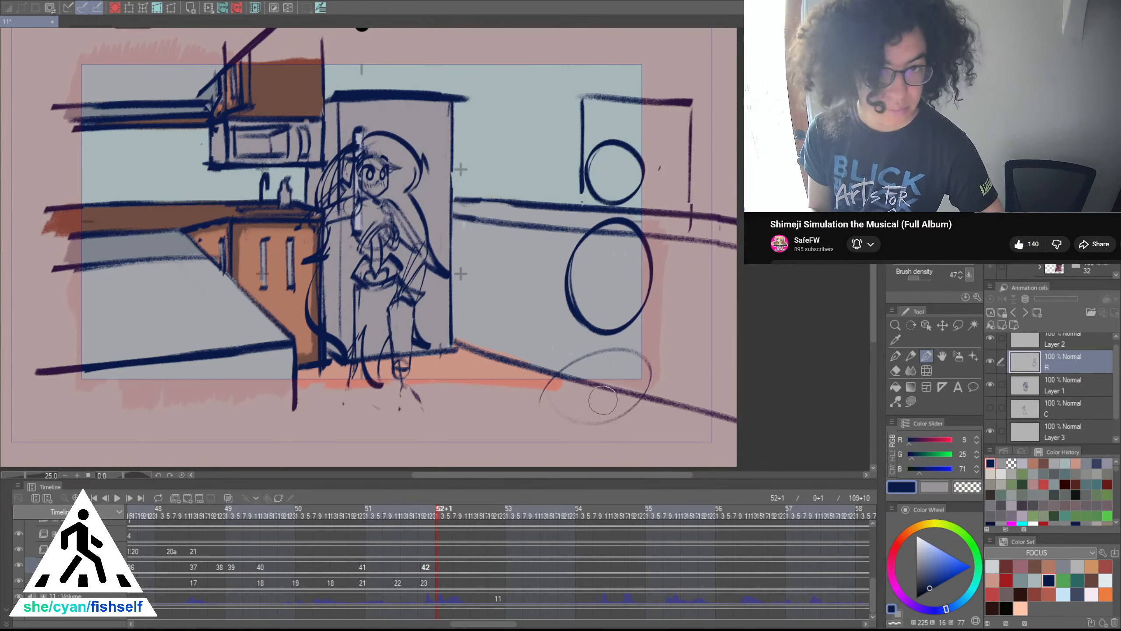
{"action": "key", "text": "ctrl+z"}
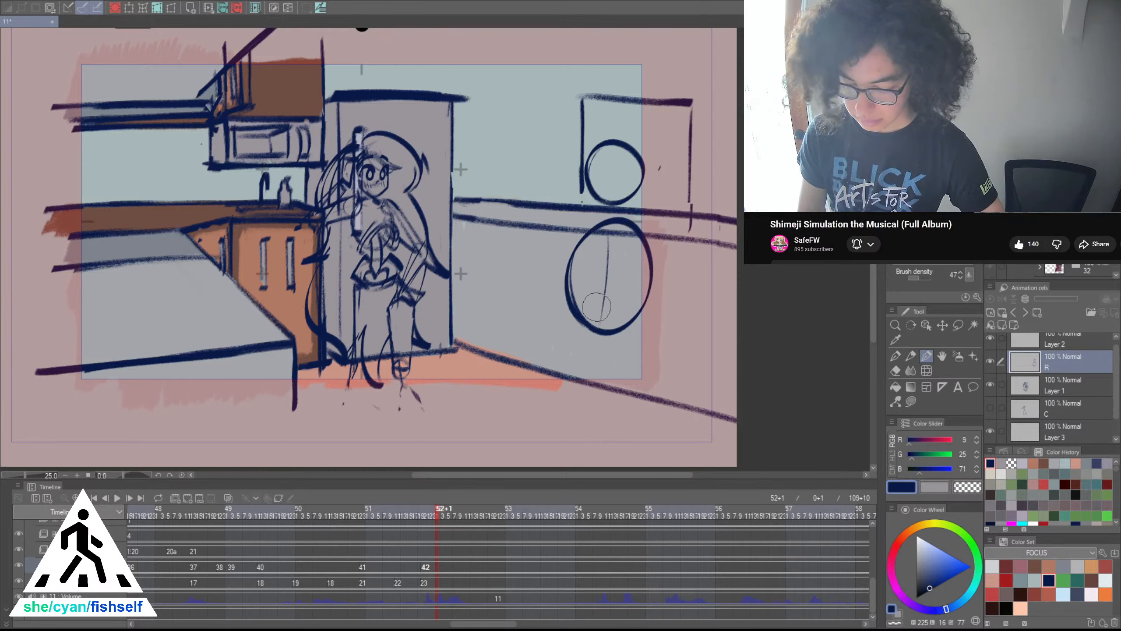
{"action": "left_click_drag", "start_coordinate": [606, 239], "coordinate": [593, 432]}
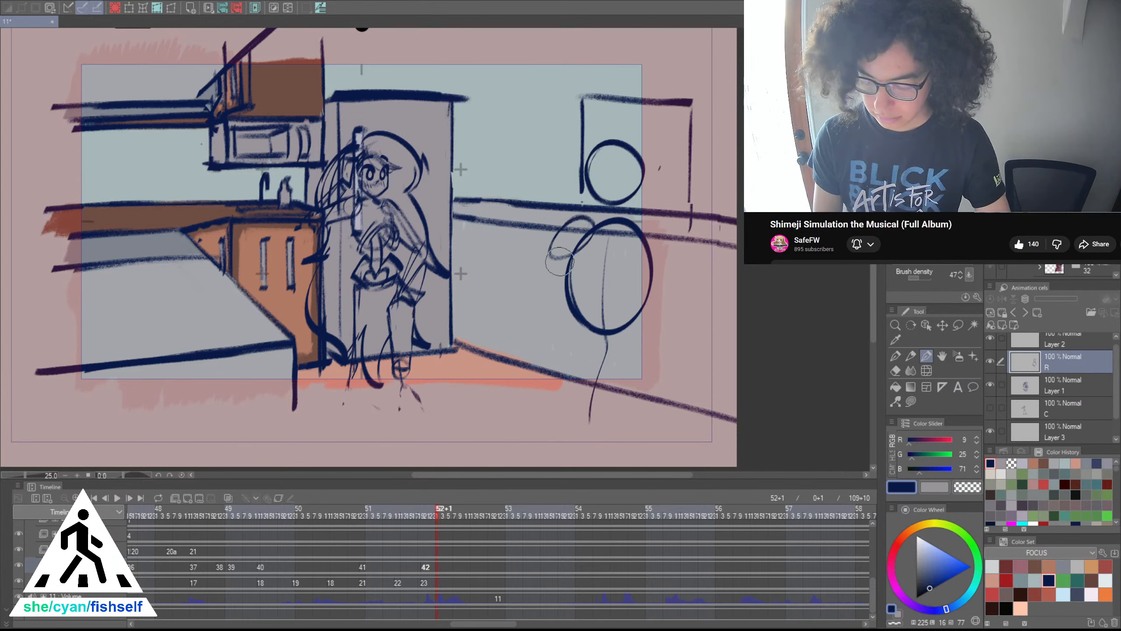
{"action": "mouse_move", "coordinate": [582, 232]}
{"action": "left_mouse_down"}
{"action": "mouse_move", "coordinate": [564, 264]}
{"action": "mouse_move", "coordinate": [589, 229]}
{"action": "left_mouse_up"}
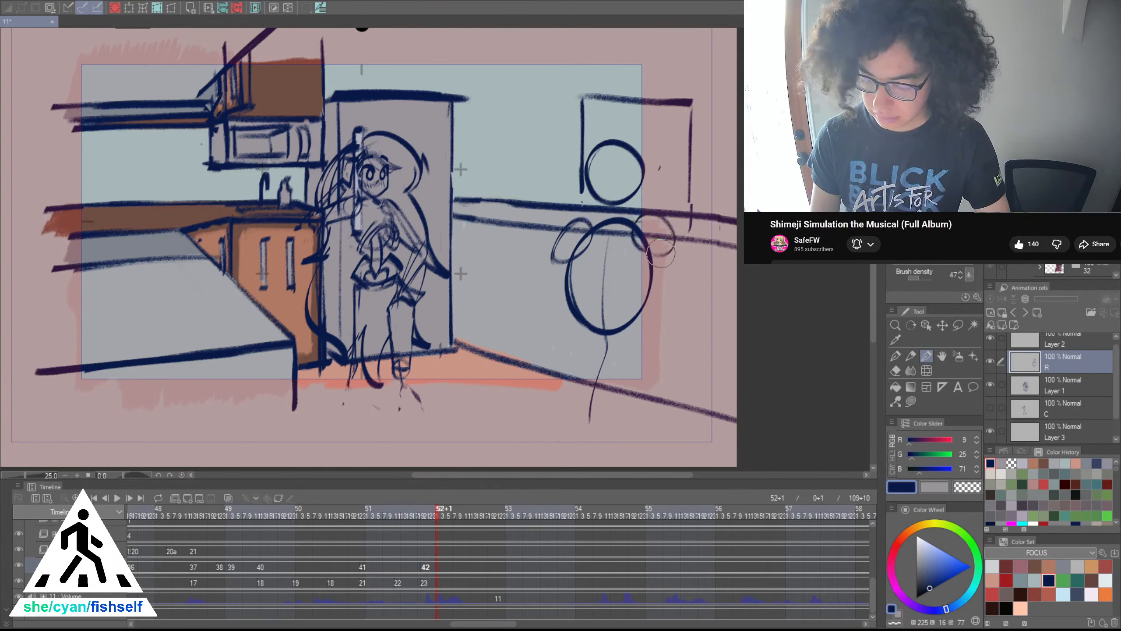
{"action": "key", "text": "ctrl+z"}
{"action": "left_click_drag", "start_coordinate": [648, 222], "coordinate": [662, 261]}
{"action": "key", "text": "ctrl+z"}
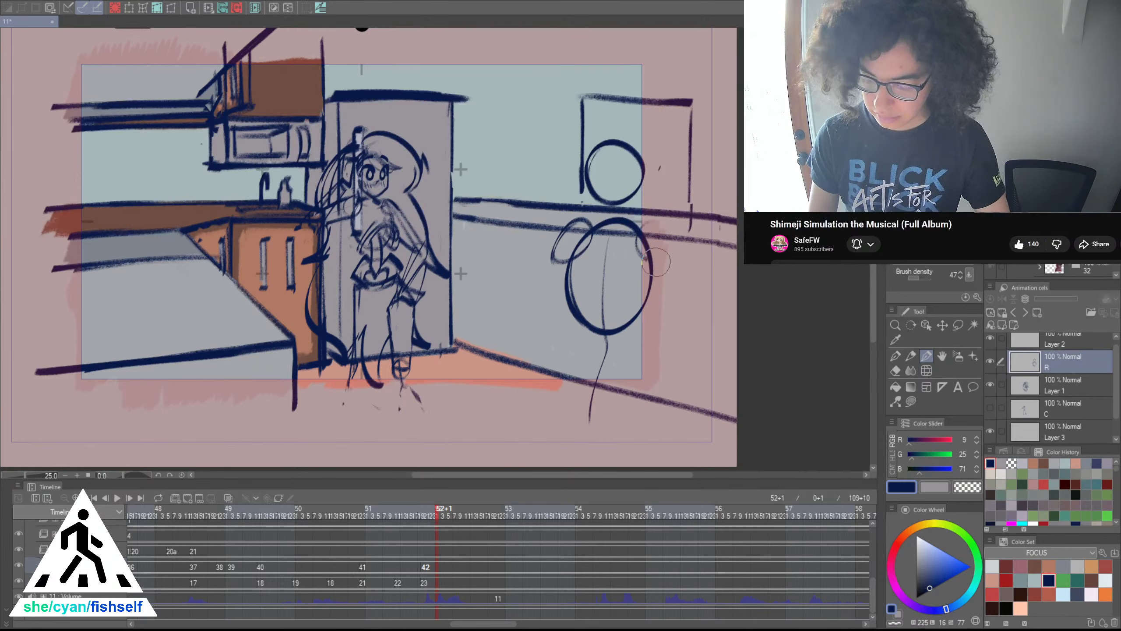
{"action": "mouse_move", "coordinate": [651, 223]}
{"action": "left_mouse_down"}
{"action": "mouse_move", "coordinate": [676, 237]}
{"action": "mouse_move", "coordinate": [655, 253]}
{"action": "left_mouse_up"}
{"action": "key", "text": "ctrl+z"}
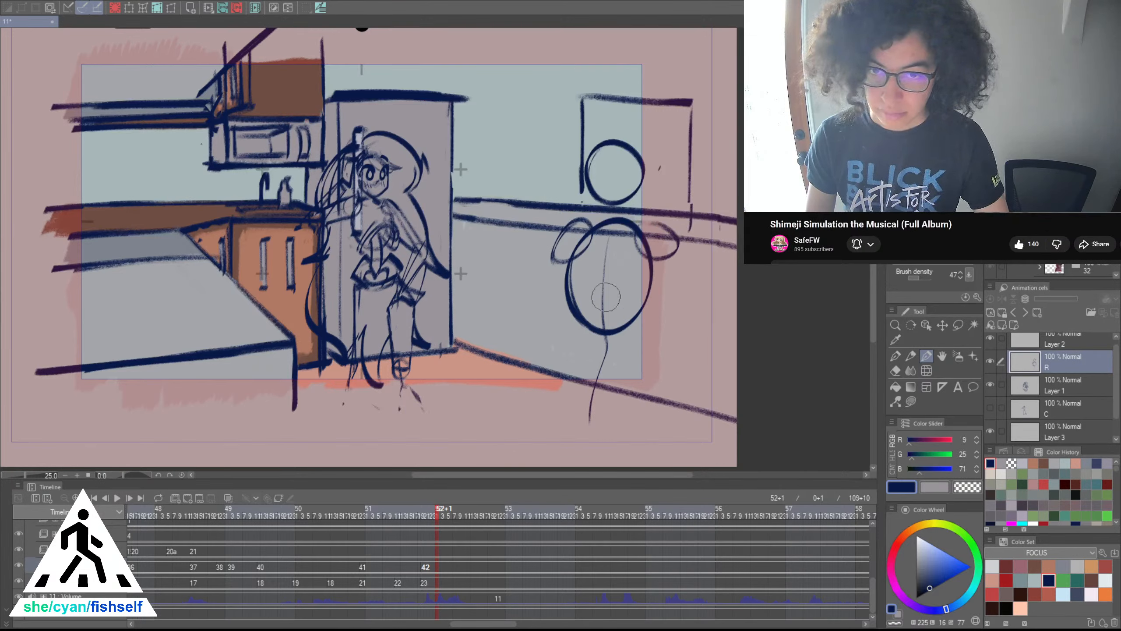
{"action": "key", "text": "ctrl+s"}
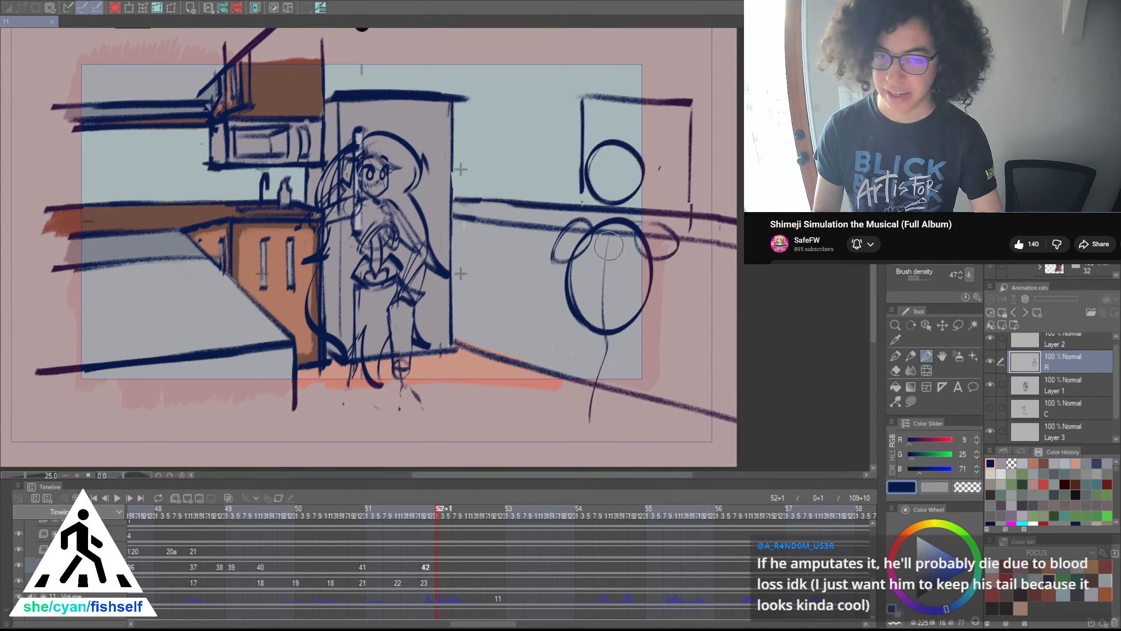
Try adding a neck and shoulder lines beneath the second figure's head, and undo all strokes of the figure
{"action": "left_click_drag", "start_coordinate": [584, 157], "coordinate": [584, 217]}
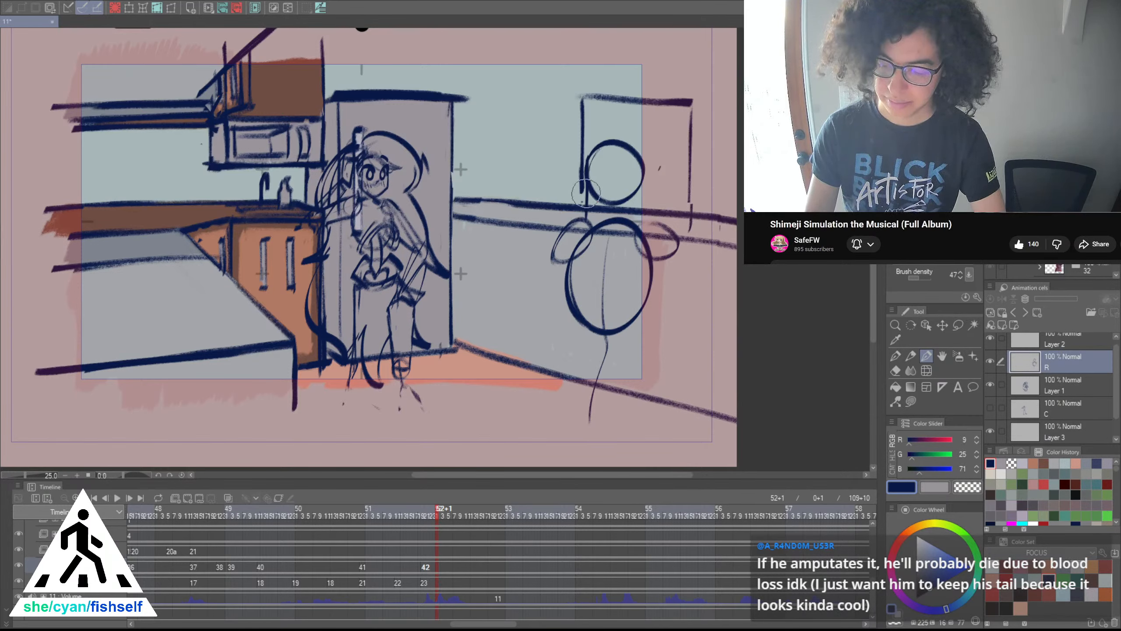
{"action": "mouse_move", "coordinate": [587, 151]}
{"action": "left_mouse_down"}
{"action": "mouse_move", "coordinate": [586, 219]}
{"action": "mouse_move", "coordinate": [644, 183]}
{"action": "mouse_move", "coordinate": [633, 217]}
{"action": "mouse_move", "coordinate": [624, 212]}
{"action": "mouse_move", "coordinate": [677, 240]}
{"action": "left_mouse_up"}
{"action": "key", "text": "ctrl+z"}
{"action": "mouse_move", "coordinate": [635, 256]}
{"action": "left_mouse_down"}
{"action": "mouse_move", "coordinate": [609, 265]}
{"action": "mouse_move", "coordinate": [574, 248]}
{"action": "mouse_move", "coordinate": [559, 309]}
{"action": "mouse_move", "coordinate": [562, 279]}
{"action": "left_mouse_up"}
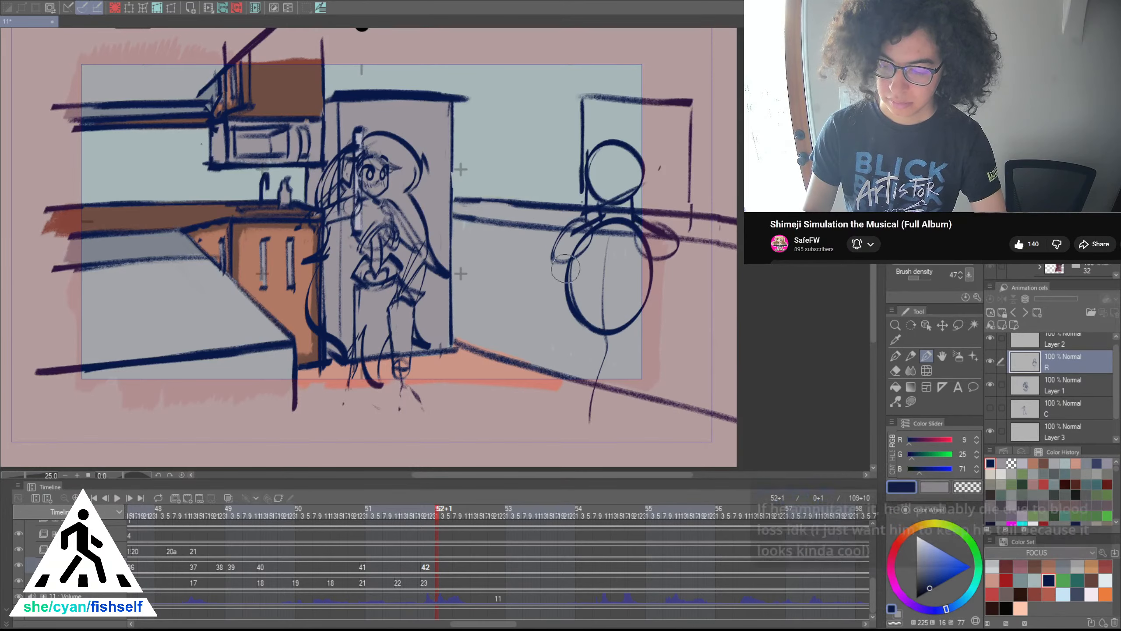
{"action": "key", "text": "ctrl+z"}
{"action": "key", "text": "ctrl+z"}
{"action": "key", "text": "ctrl+z"}
{"action": "key", "text": "ctrl+z"}
{"action": "key", "text": "ctrl+z"}
{"action": "key", "text": "ctrl+z"}
{"action": "key", "text": "ctrl+z"}
{"action": "key", "text": "ctrl+z"}
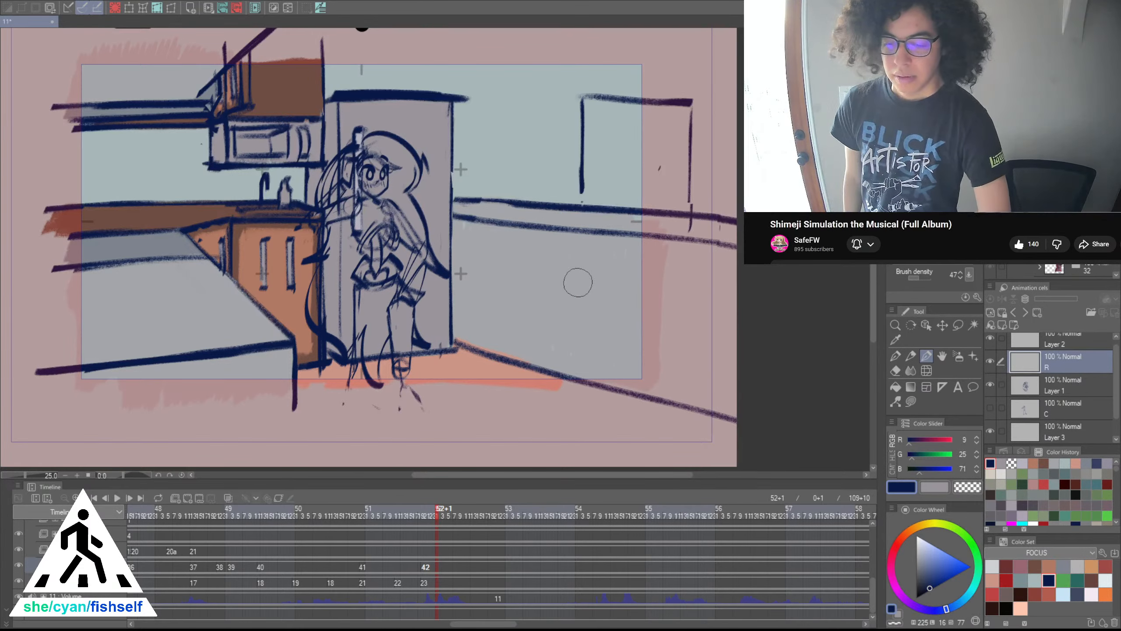
Move the playhead to 51+20, check the preceding frame, and restore only the second figure's head circle from the drawing history
{"action": "key", "text": "Left"}
{"action": "key", "text": "Left"}
{"action": "key", "text": "Left"}
{"action": "key", "text": "Left"}
{"action": "key", "text": "Left"}
{"action": "key", "text": "Left"}
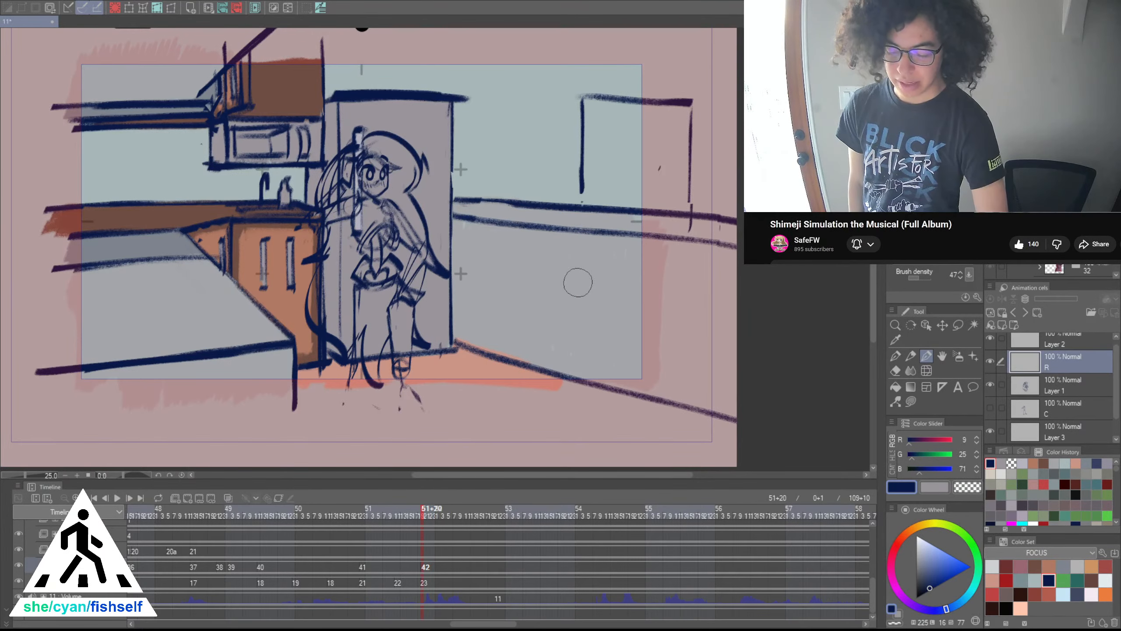
{"action": "key", "text": "Right"}
{"action": "key", "text": "Left"}
{"action": "key", "text": "Right"}
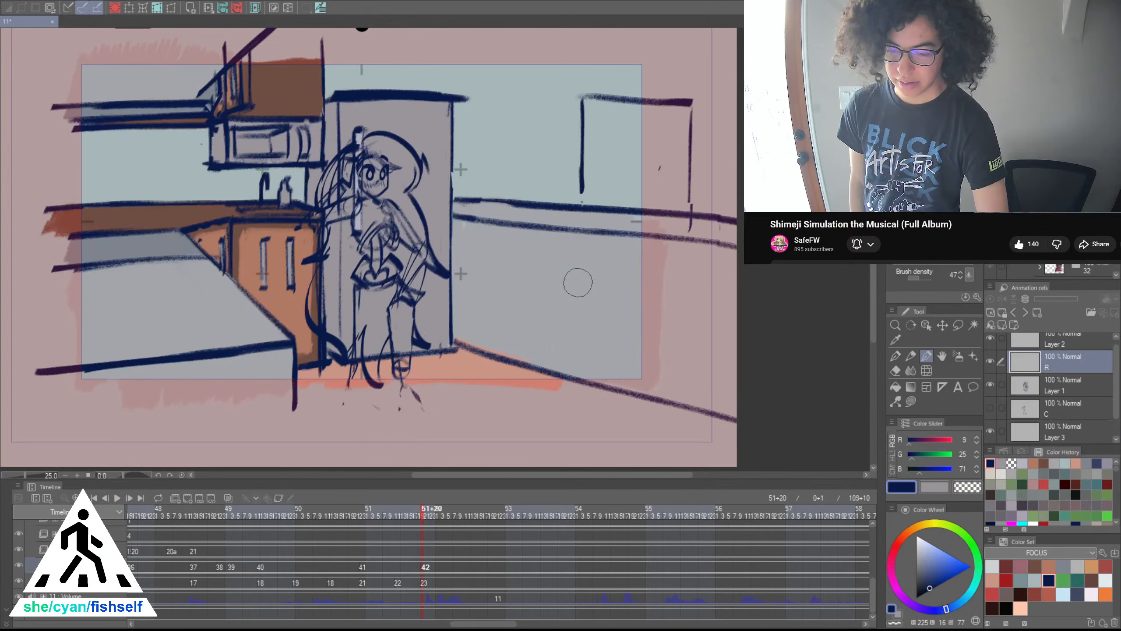
{"action": "key", "text": "Left"}
{"action": "key", "text": "Right"}
{"action": "key", "text": "ctrl+z"}
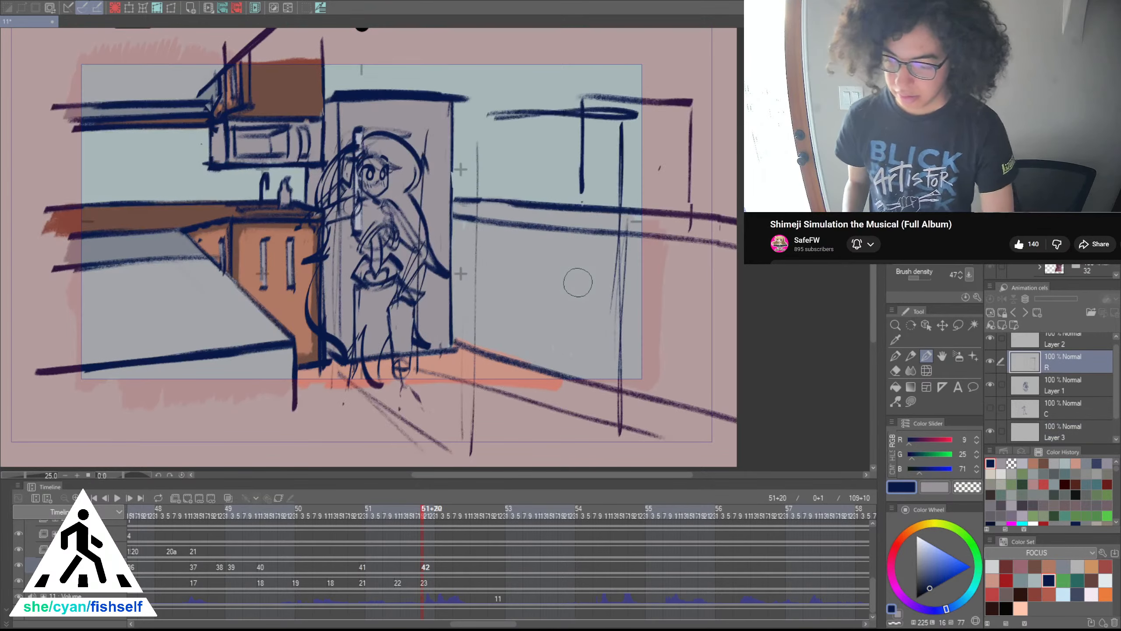
{"action": "key", "text": "ctrl+z"}
{"action": "key", "text": "ctrl+z"}
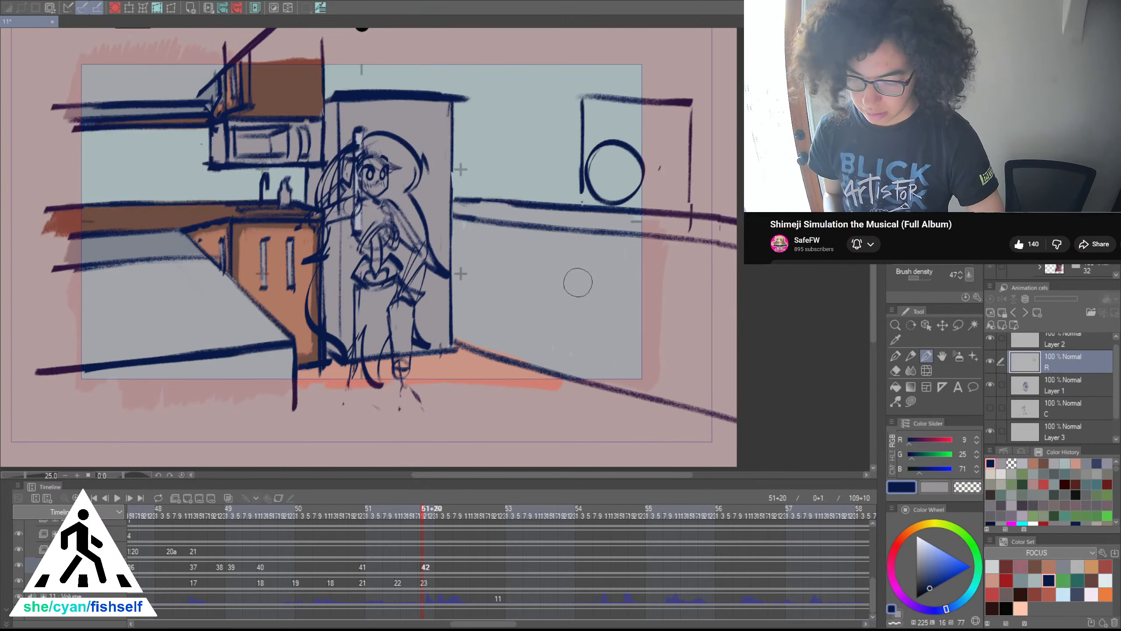
{"action": "key", "text": "Left"}
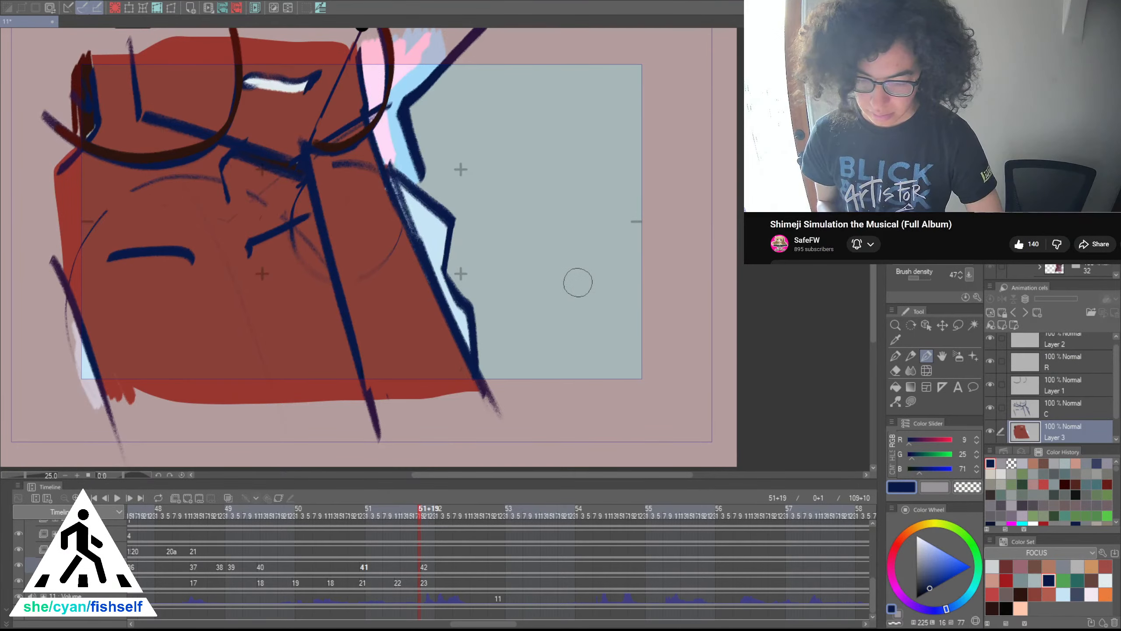
{"action": "key", "text": "Right"}
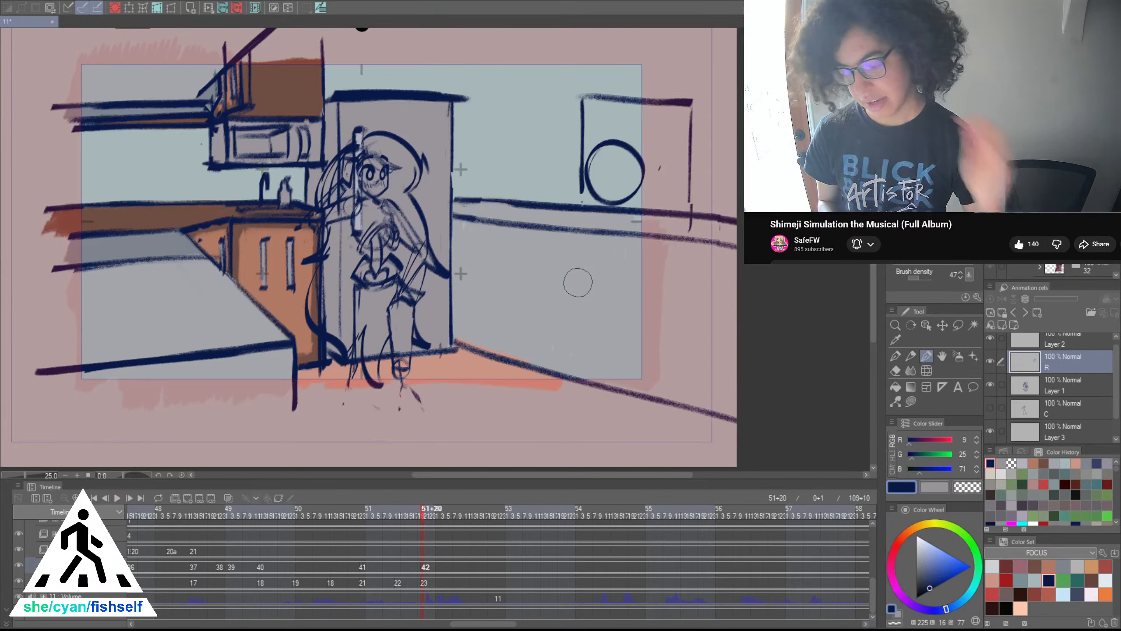
Sketch a tilted torso oval beneath the second figure's head circle, retrying unwanted strokes
{"action": "mouse_move", "coordinate": [621, 216]}
{"action": "left_mouse_down"}
{"action": "mouse_move", "coordinate": [569, 318]}
{"action": "mouse_move", "coordinate": [653, 238]}
{"action": "mouse_move", "coordinate": [627, 326]}
{"action": "left_mouse_up"}
{"action": "key", "text": "ctrl+z"}
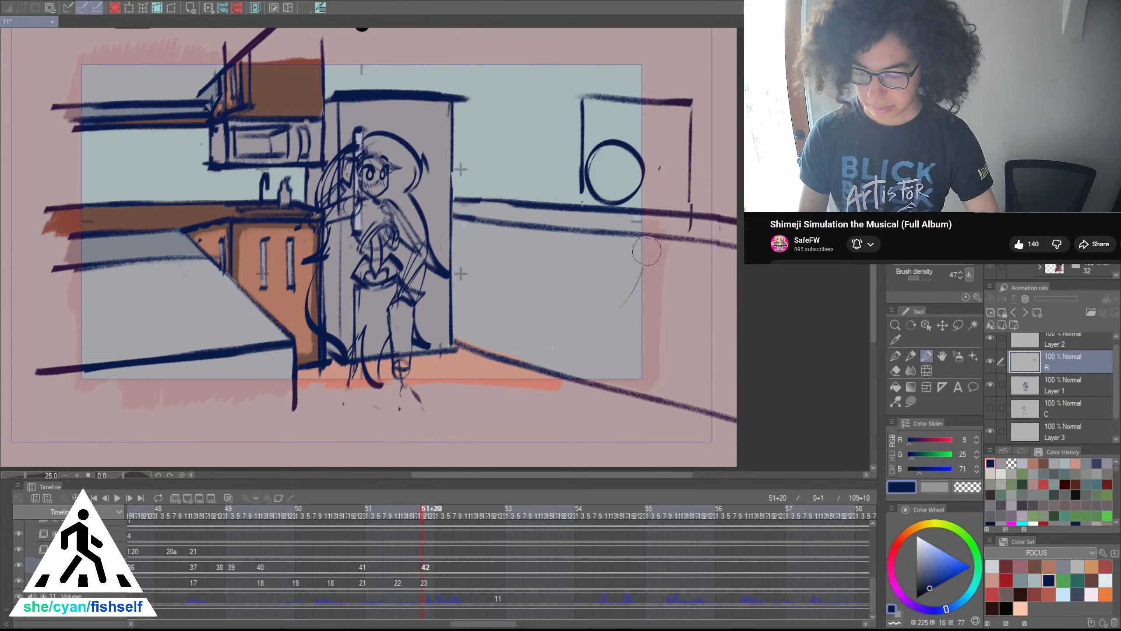
{"action": "mouse_move", "coordinate": [627, 215]}
{"action": "left_mouse_down"}
{"action": "mouse_move", "coordinate": [589, 317]}
{"action": "mouse_move", "coordinate": [615, 219]}
{"action": "mouse_move", "coordinate": [607, 326]}
{"action": "mouse_move", "coordinate": [563, 271]}
{"action": "mouse_move", "coordinate": [646, 250]}
{"action": "mouse_move", "coordinate": [560, 296]}
{"action": "left_mouse_up"}
{"action": "key", "text": "ctrl+z"}
{"action": "key", "text": "ctrl+z"}
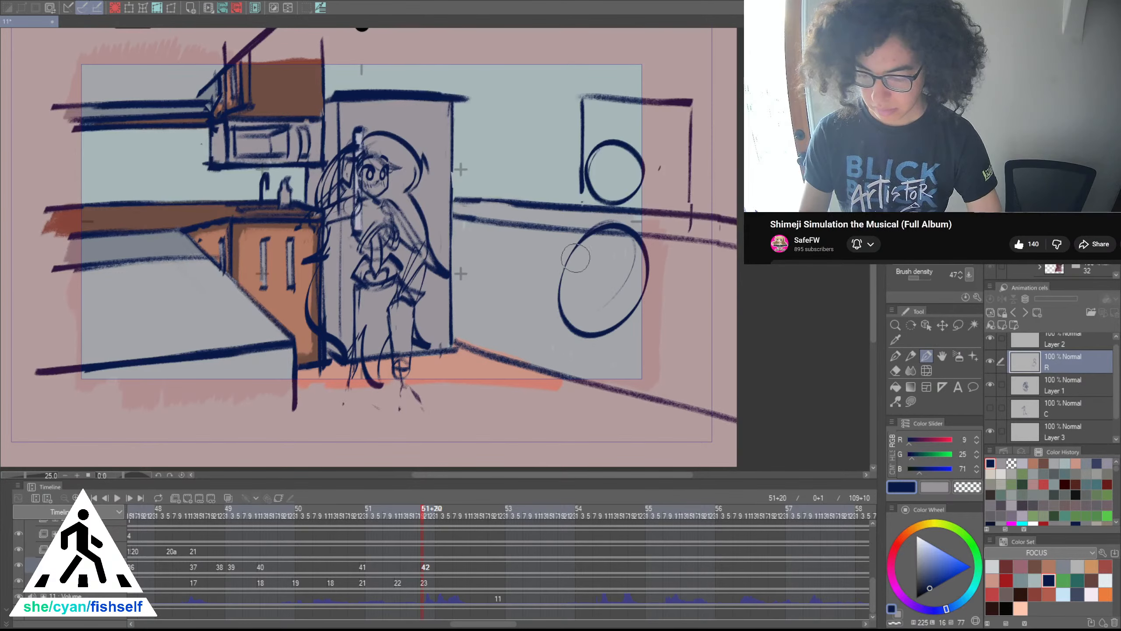
Sketch the second figure's bent arm on the side nearest the refrigerator, with the forearm raised to a boxy hand beside the face
{"action": "mouse_move", "coordinate": [575, 231]}
{"action": "left_mouse_down"}
{"action": "mouse_move", "coordinate": [566, 267]}
{"action": "mouse_move", "coordinate": [556, 245]}
{"action": "mouse_move", "coordinate": [526, 334]}
{"action": "mouse_move", "coordinate": [568, 199]}
{"action": "left_mouse_up"}
{"action": "key", "text": "ctrl+z"}
{"action": "left_click_drag", "start_coordinate": [532, 319], "coordinate": [572, 211]}
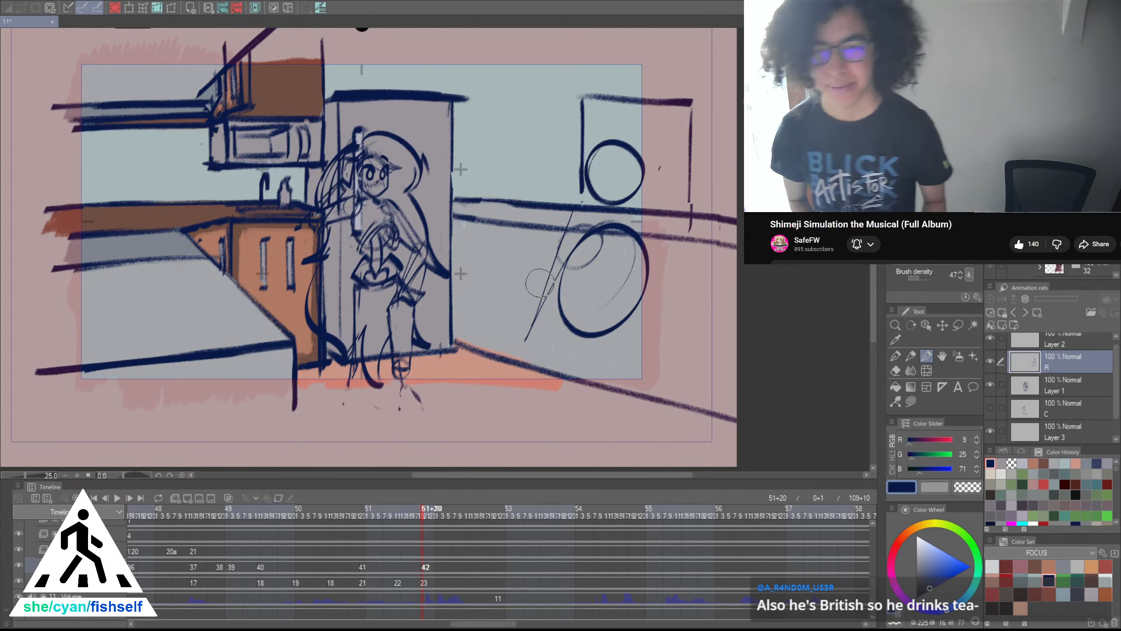
{"action": "mouse_move", "coordinate": [574, 181]}
{"action": "left_mouse_down"}
{"action": "mouse_move", "coordinate": [569, 220]}
{"action": "mouse_move", "coordinate": [567, 176]}
{"action": "mouse_move", "coordinate": [587, 186]}
{"action": "mouse_move", "coordinate": [572, 227]}
{"action": "mouse_move", "coordinate": [605, 177]}
{"action": "mouse_move", "coordinate": [601, 195]}
{"action": "mouse_move", "coordinate": [609, 189]}
{"action": "mouse_move", "coordinate": [592, 175]}
{"action": "mouse_move", "coordinate": [607, 172]}
{"action": "mouse_move", "coordinate": [568, 176]}
{"action": "mouse_move", "coordinate": [583, 170]}
{"action": "mouse_move", "coordinate": [579, 180]}
{"action": "left_mouse_up"}
{"action": "key", "text": "c"}
{"action": "mouse_move", "coordinate": [589, 177]}
{"action": "left_mouse_down"}
{"action": "mouse_move", "coordinate": [565, 189]}
{"action": "mouse_move", "coordinate": [565, 238]}
{"action": "mouse_move", "coordinate": [568, 203]}
{"action": "mouse_move", "coordinate": [591, 195]}
{"action": "mouse_move", "coordinate": [569, 237]}
{"action": "mouse_move", "coordinate": [569, 194]}
{"action": "mouse_move", "coordinate": [562, 217]}
{"action": "mouse_move", "coordinate": [578, 225]}
{"action": "mouse_move", "coordinate": [519, 325]}
{"action": "mouse_move", "coordinate": [538, 338]}
{"action": "left_mouse_up"}
{"action": "key", "text": "c"}
{"action": "mouse_move", "coordinate": [565, 225]}
{"action": "left_mouse_down"}
{"action": "mouse_move", "coordinate": [552, 326]}
{"action": "mouse_move", "coordinate": [548, 311]}
{"action": "mouse_move", "coordinate": [518, 315]}
{"action": "mouse_move", "coordinate": [524, 333]}
{"action": "mouse_move", "coordinate": [548, 341]}
{"action": "left_mouse_up"}
{"action": "key", "text": "ctrl+z"}
{"action": "key", "text": "ctrl+z"}
{"action": "key", "text": "ctrl+z"}
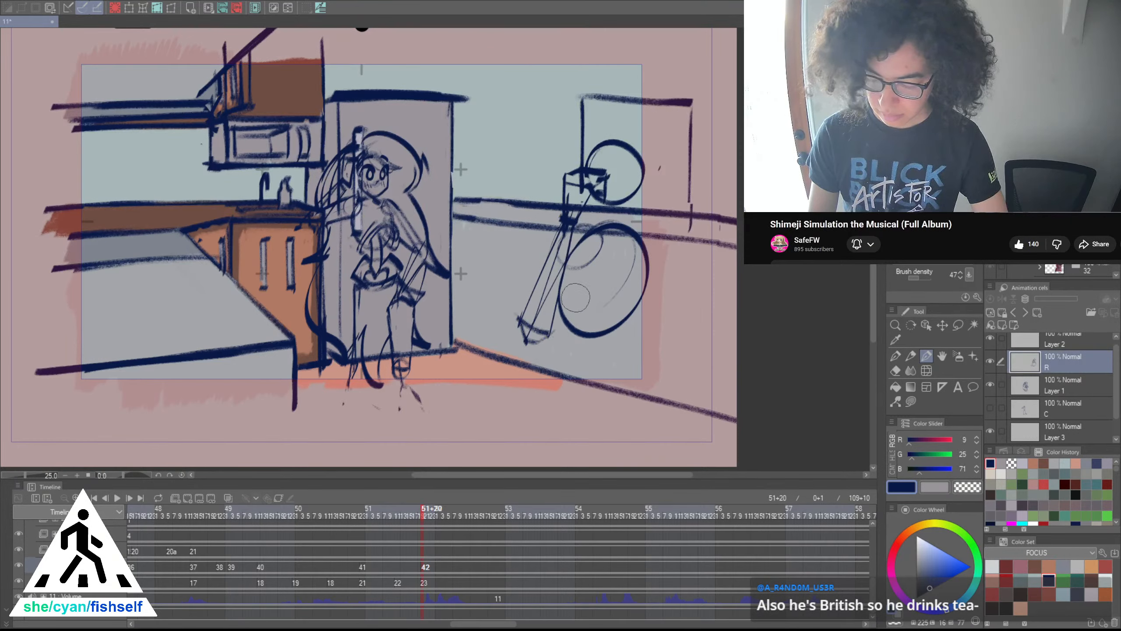
Add guide and contour lines for the upper arm and chest inside the second figure's torso oval
{"action": "left_click_drag", "start_coordinate": [600, 239], "coordinate": [555, 302]}
{"action": "mouse_move", "coordinate": [595, 244]}
{"action": "left_mouse_down"}
{"action": "mouse_move", "coordinate": [567, 286]}
{"action": "mouse_move", "coordinate": [603, 235]}
{"action": "mouse_move", "coordinate": [549, 330]}
{"action": "left_mouse_up"}
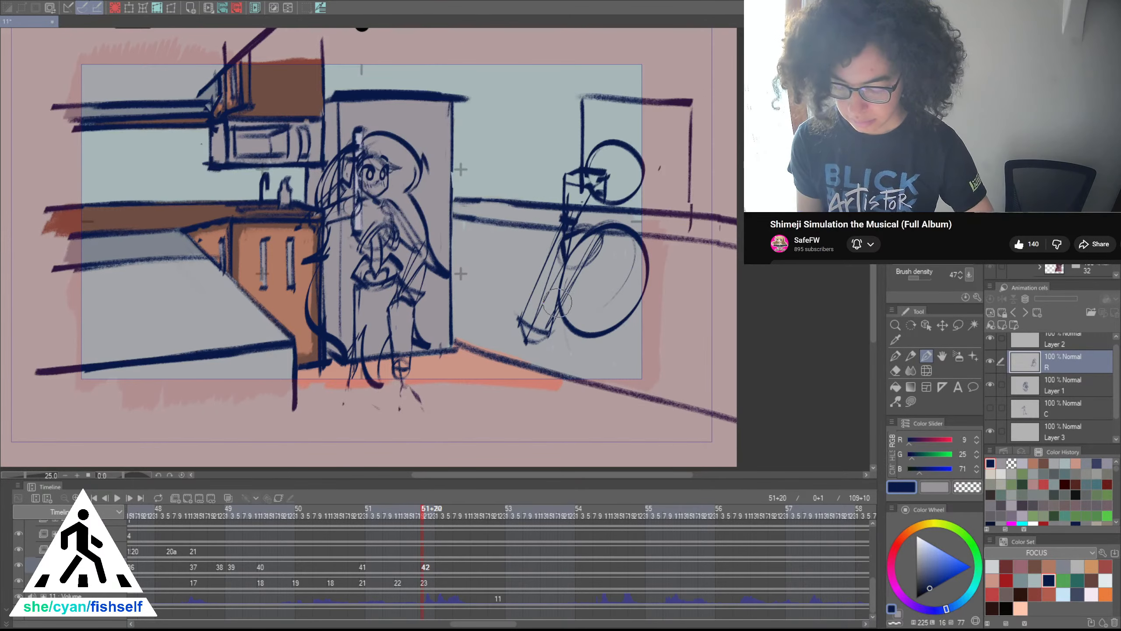
{"action": "mouse_move", "coordinate": [568, 233]}
{"action": "left_mouse_down"}
{"action": "mouse_move", "coordinate": [591, 225]}
{"action": "mouse_move", "coordinate": [564, 267]}
{"action": "left_mouse_up"}
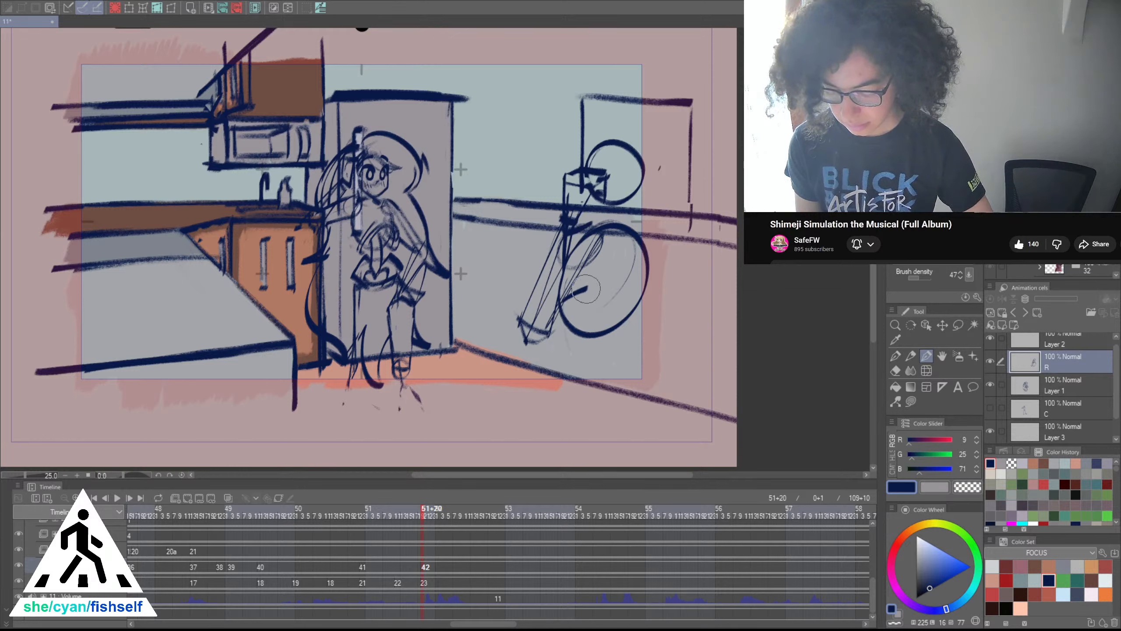
{"action": "mouse_move", "coordinate": [566, 295]}
{"action": "left_mouse_down"}
{"action": "mouse_move", "coordinate": [585, 295]}
{"action": "mouse_move", "coordinate": [609, 240]}
{"action": "left_mouse_up"}
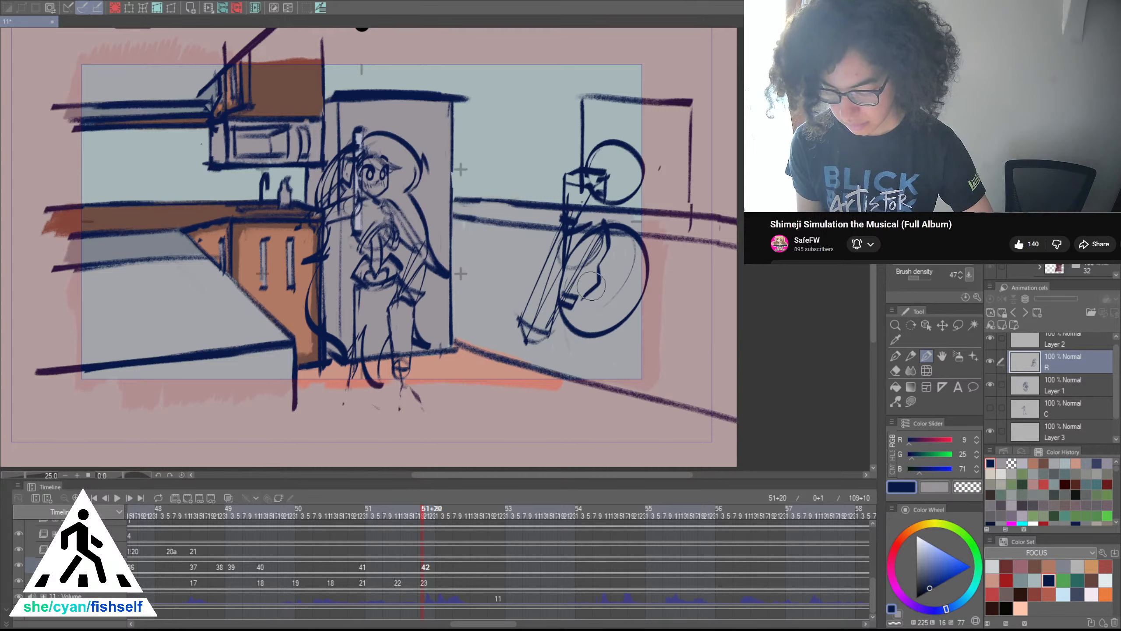
Sketch curved waist and hip lines around the lower end of the second figure's torso oval, retrying unwanted strokes
{"action": "mouse_move", "coordinate": [612, 230]}
{"action": "left_mouse_down"}
{"action": "mouse_move", "coordinate": [587, 321]}
{"action": "mouse_move", "coordinate": [666, 287]}
{"action": "left_mouse_up"}
{"action": "key", "text": "ctrl+z"}
{"action": "key", "text": "ctrl+z"}
{"action": "mouse_move", "coordinate": [594, 315]}
{"action": "left_mouse_down"}
{"action": "mouse_move", "coordinate": [671, 283]}
{"action": "mouse_move", "coordinate": [663, 294]}
{"action": "left_mouse_up"}
{"action": "key", "text": "ctrl+z"}
{"action": "key", "text": "ctrl+z"}
{"action": "key", "text": "ctrl+z"}
{"action": "mouse_move", "coordinate": [559, 315]}
{"action": "left_mouse_down"}
{"action": "mouse_move", "coordinate": [556, 340]}
{"action": "mouse_move", "coordinate": [634, 331]}
{"action": "mouse_move", "coordinate": [634, 350]}
{"action": "left_mouse_up"}
{"action": "mouse_move", "coordinate": [553, 337]}
{"action": "left_mouse_down"}
{"action": "mouse_move", "coordinate": [618, 334]}
{"action": "mouse_move", "coordinate": [617, 351]}
{"action": "mouse_move", "coordinate": [593, 355]}
{"action": "mouse_move", "coordinate": [660, 346]}
{"action": "mouse_move", "coordinate": [610, 348]}
{"action": "mouse_move", "coordinate": [612, 362]}
{"action": "mouse_move", "coordinate": [638, 360]}
{"action": "mouse_move", "coordinate": [597, 350]}
{"action": "mouse_move", "coordinate": [634, 334]}
{"action": "mouse_move", "coordinate": [592, 347]}
{"action": "mouse_move", "coordinate": [633, 337]}
{"action": "left_mouse_up"}
{"action": "key", "text": "ctrl+z"}
{"action": "key", "text": "ctrl+z"}
{"action": "key", "text": "ctrl+z"}
{"action": "key", "text": "ctrl+z"}
{"action": "key", "text": "ctrl+z"}
{"action": "key", "text": "ctrl+z"}
Sketch a slanted line for each of the second figure's legs down from the hips, retrying unwanted strokes
{"action": "mouse_move", "coordinate": [566, 345]}
{"action": "left_mouse_down"}
{"action": "mouse_move", "coordinate": [642, 336]}
{"action": "mouse_move", "coordinate": [545, 383]}
{"action": "left_mouse_up"}
{"action": "key", "text": "ctrl+z"}
{"action": "mouse_move", "coordinate": [562, 339]}
{"action": "left_mouse_down"}
{"action": "mouse_move", "coordinate": [530, 412]}
{"action": "mouse_move", "coordinate": [533, 397]}
{"action": "left_mouse_up"}
{"action": "key", "text": "ctrl+z"}
{"action": "key", "text": "ctrl+z"}
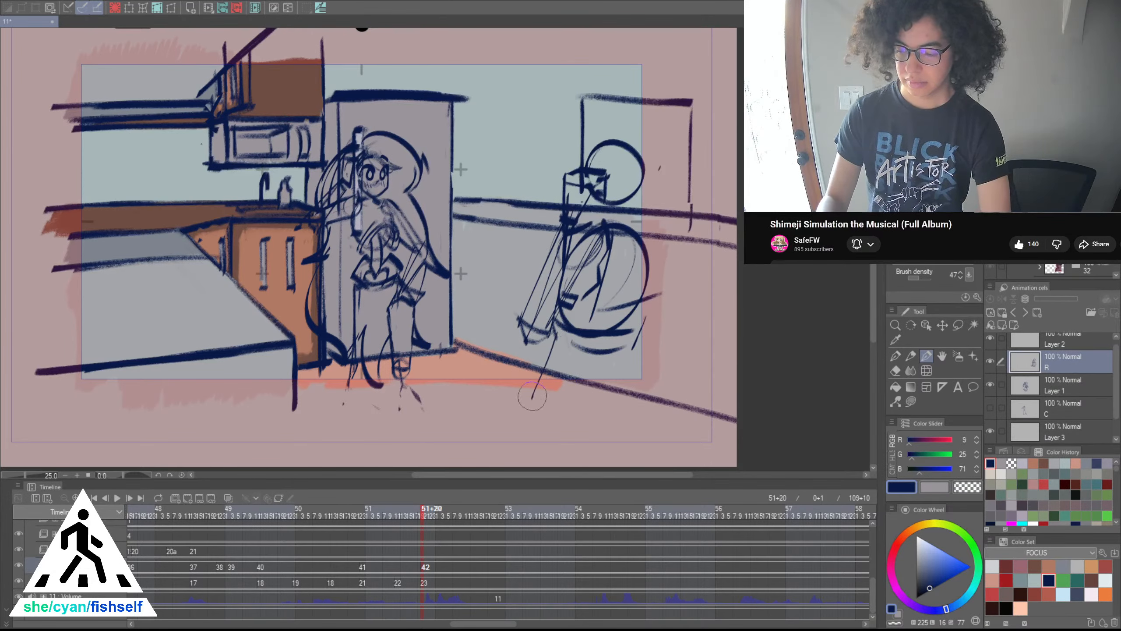
{"action": "key", "text": "ctrl+z"}
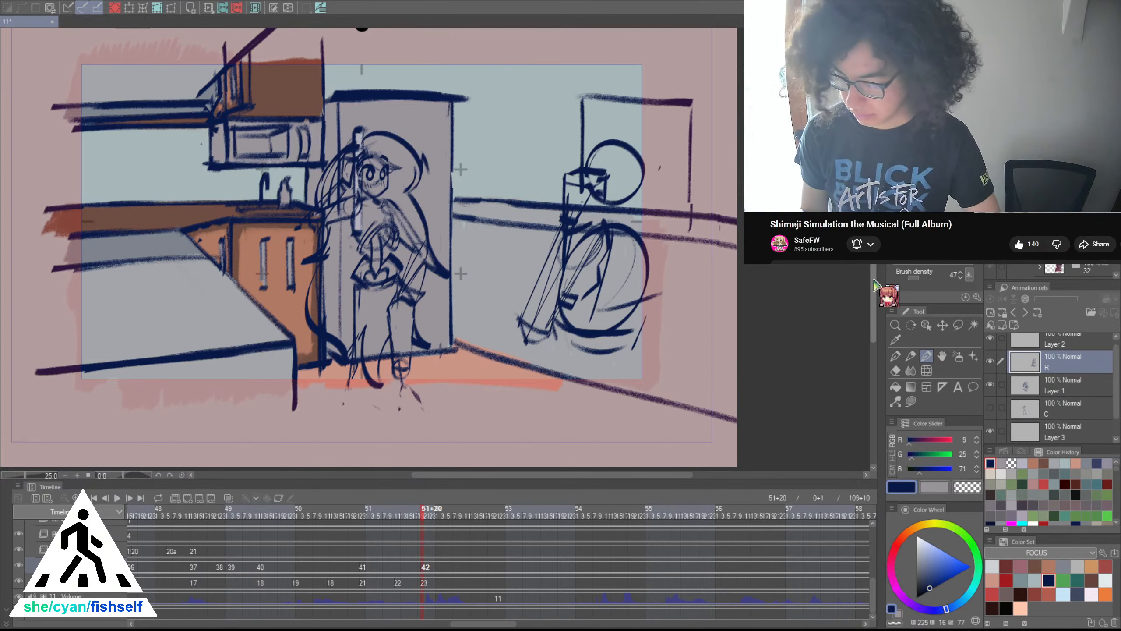
{"action": "left_click_drag", "start_coordinate": [685, 311], "coordinate": [678, 330]}
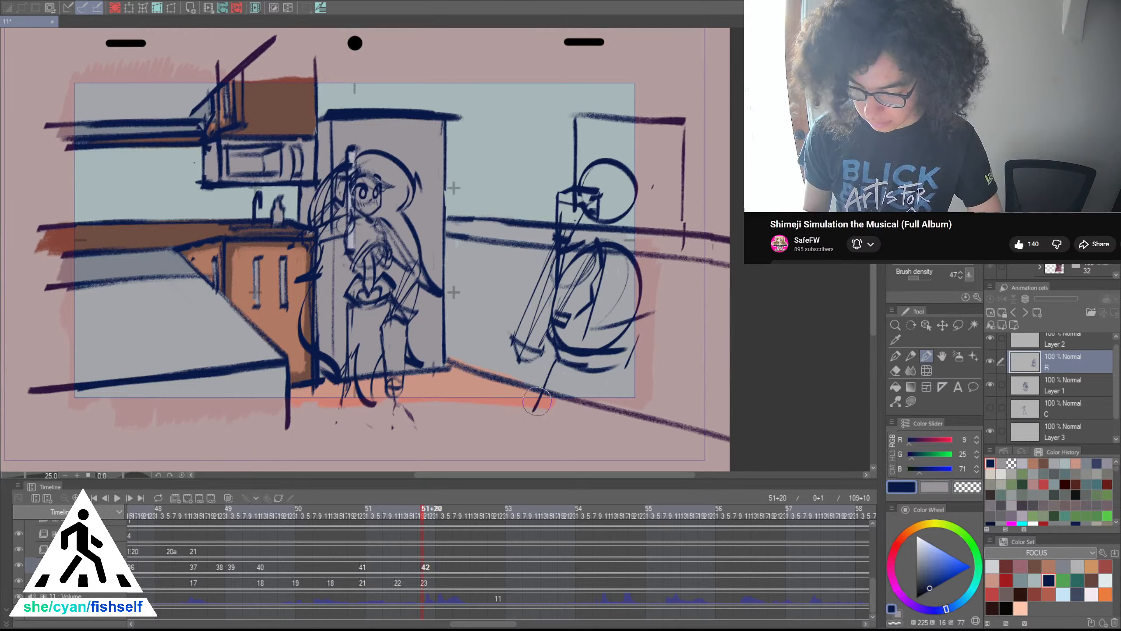
{"action": "left_click_drag", "start_coordinate": [552, 359], "coordinate": [527, 425]}
{"action": "key", "text": "ctrl+z"}
{"action": "left_click_drag", "start_coordinate": [556, 360], "coordinate": [539, 430]}
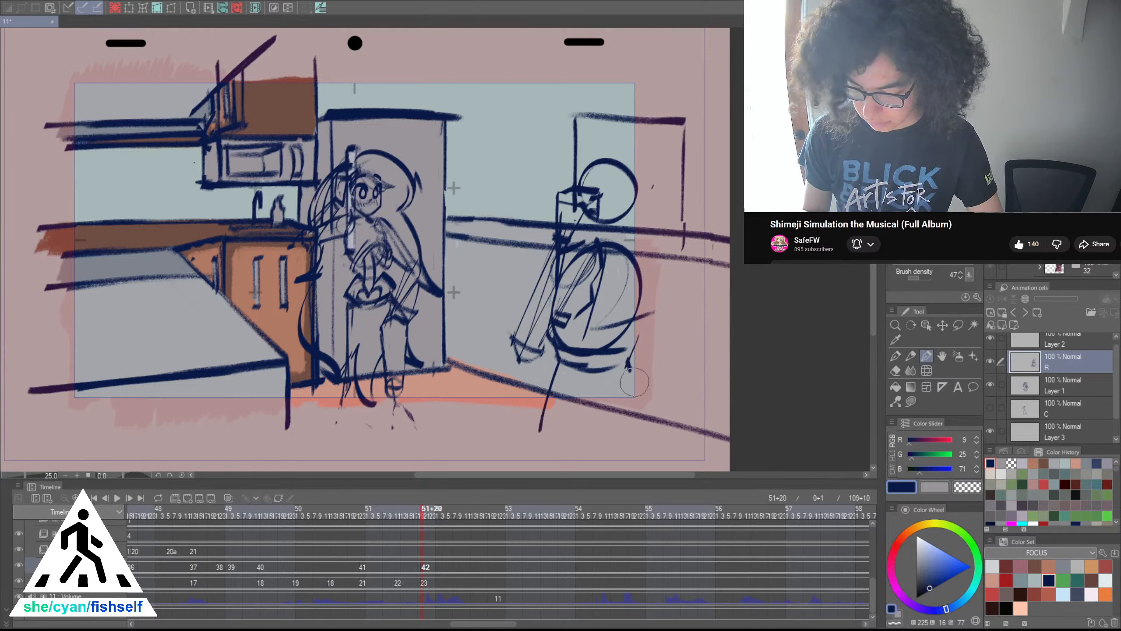
{"action": "key", "text": "ctrl+z"}
{"action": "left_click_drag", "start_coordinate": [633, 349], "coordinate": [652, 424]}
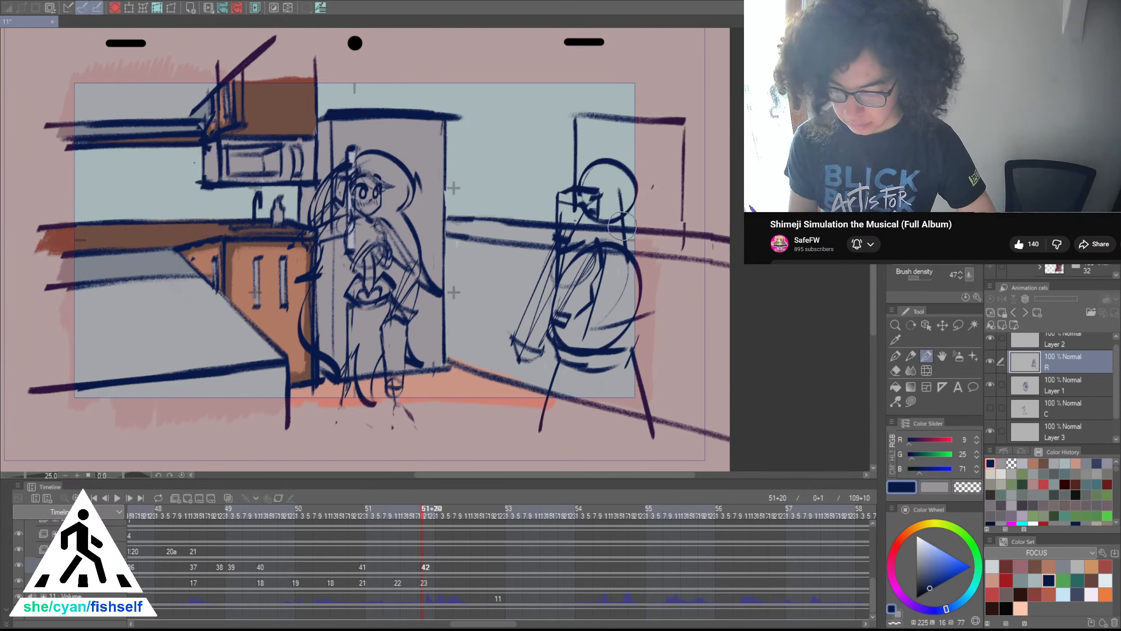
Rough in the second figure's other arm with long lines running from beside the head down along the torso
{"action": "mouse_move", "coordinate": [620, 199]}
{"action": "left_mouse_down"}
{"action": "mouse_move", "coordinate": [652, 193]}
{"action": "mouse_move", "coordinate": [626, 191]}
{"action": "mouse_move", "coordinate": [622, 212]}
{"action": "mouse_move", "coordinate": [654, 294]}
{"action": "left_mouse_up"}
{"action": "key", "text": "ctrl+z"}
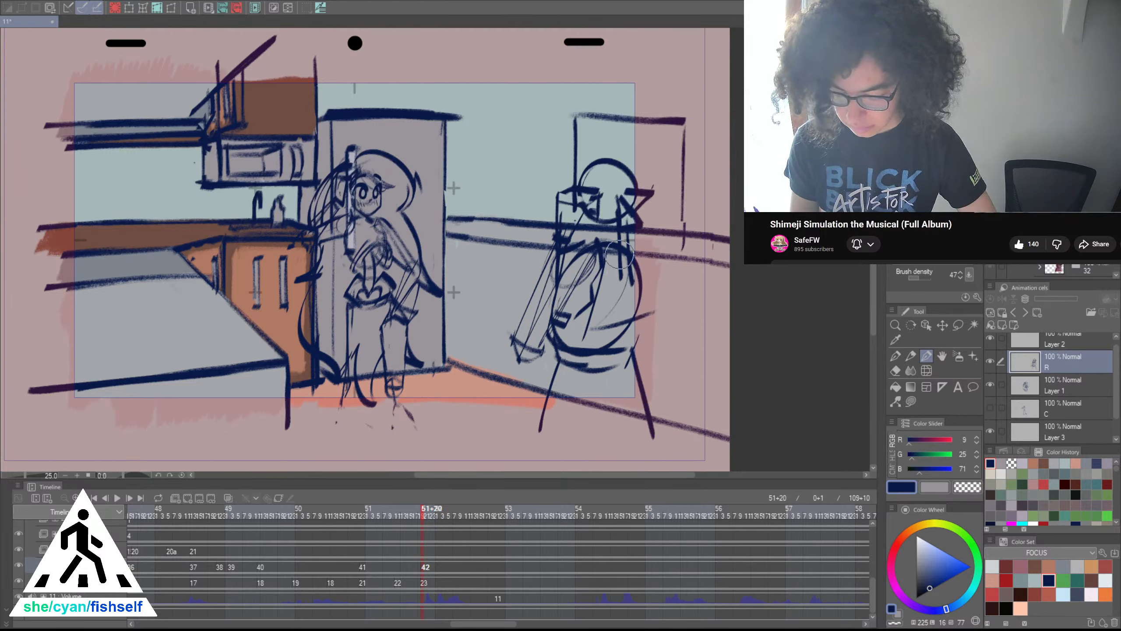
{"action": "left_click_drag", "start_coordinate": [620, 244], "coordinate": [616, 308]}
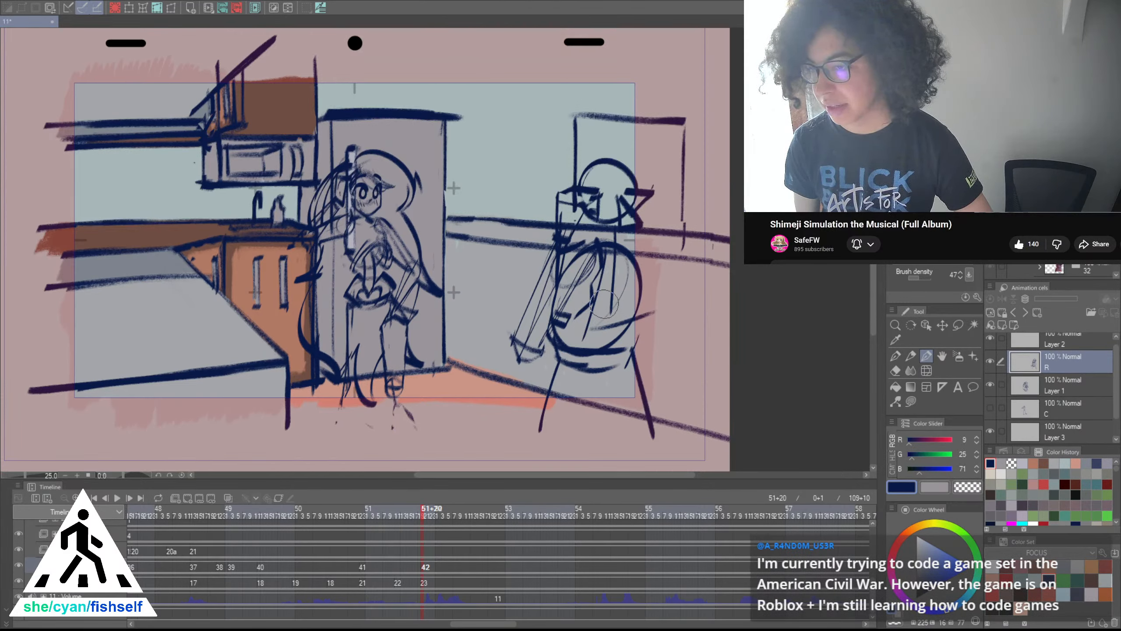
{"action": "mouse_move", "coordinate": [604, 304]}
{"action": "left_mouse_down"}
{"action": "mouse_move", "coordinate": [618, 248]}
{"action": "mouse_move", "coordinate": [629, 305]}
{"action": "mouse_move", "coordinate": [636, 247]}
{"action": "mouse_move", "coordinate": [644, 305]}
{"action": "left_mouse_up"}
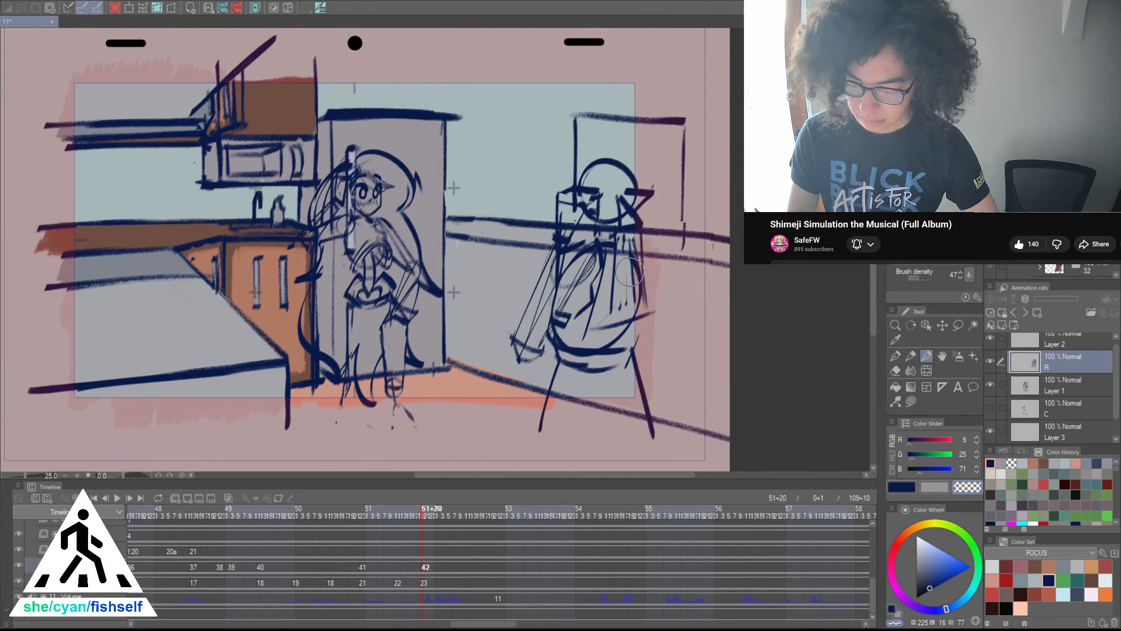
Refine the second figure's far arm by erasing stray lines with the transparent colour and redrawing its edges and folds
{"action": "mouse_move", "coordinate": [631, 272]}
{"action": "left_mouse_down"}
{"action": "mouse_move", "coordinate": [616, 251]}
{"action": "mouse_move", "coordinate": [602, 315]}
{"action": "mouse_move", "coordinate": [614, 286]}
{"action": "mouse_move", "coordinate": [622, 322]}
{"action": "left_mouse_up"}
{"action": "key", "text": "c"}
{"action": "mouse_move", "coordinate": [623, 243]}
{"action": "left_mouse_down"}
{"action": "mouse_move", "coordinate": [622, 322]}
{"action": "mouse_move", "coordinate": [647, 309]}
{"action": "left_mouse_up"}
{"action": "mouse_move", "coordinate": [637, 248]}
{"action": "left_mouse_down"}
{"action": "mouse_move", "coordinate": [649, 319]}
{"action": "mouse_move", "coordinate": [613, 305]}
{"action": "left_mouse_up"}
{"action": "left_click_drag", "start_coordinate": [622, 302], "coordinate": [635, 300]}
{"action": "key", "text": "c"}
{"action": "mouse_move", "coordinate": [631, 243]}
{"action": "left_mouse_down"}
{"action": "mouse_move", "coordinate": [634, 297]}
{"action": "mouse_move", "coordinate": [627, 271]}
{"action": "left_mouse_up"}
{"action": "key", "text": "c"}
{"action": "mouse_move", "coordinate": [629, 231]}
{"action": "left_mouse_down"}
{"action": "mouse_move", "coordinate": [634, 301]}
{"action": "mouse_move", "coordinate": [647, 294]}
{"action": "left_mouse_up"}
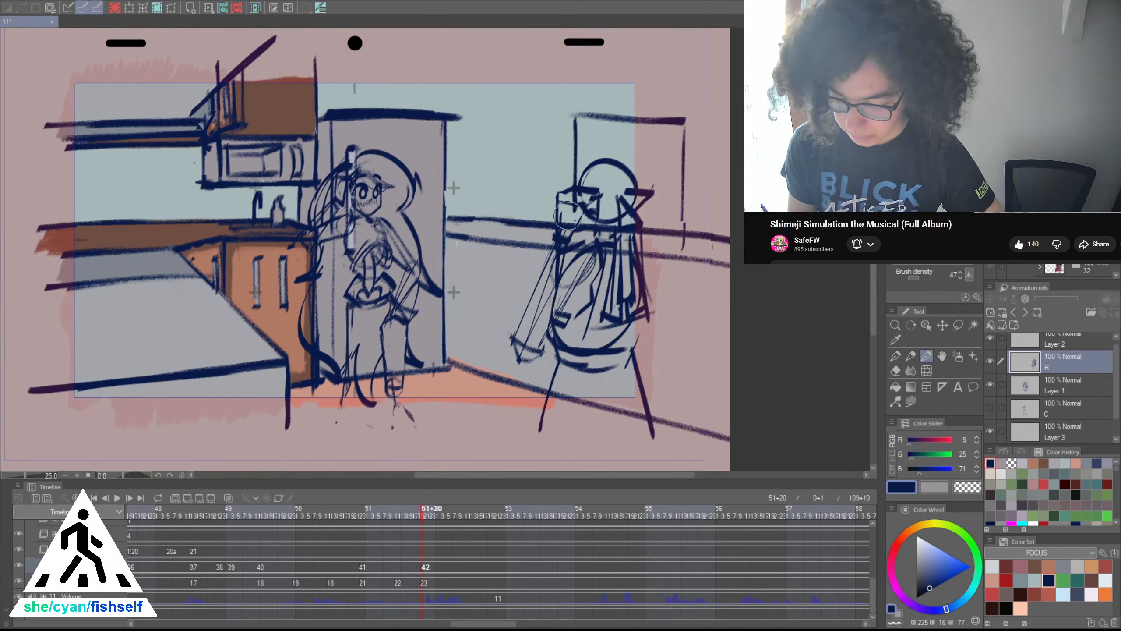
Hide the kitchen background and touch up the small lines at the second figure's neck and collar
{"action": "left_click_drag", "start_coordinate": [571, 217], "coordinate": [593, 224]}
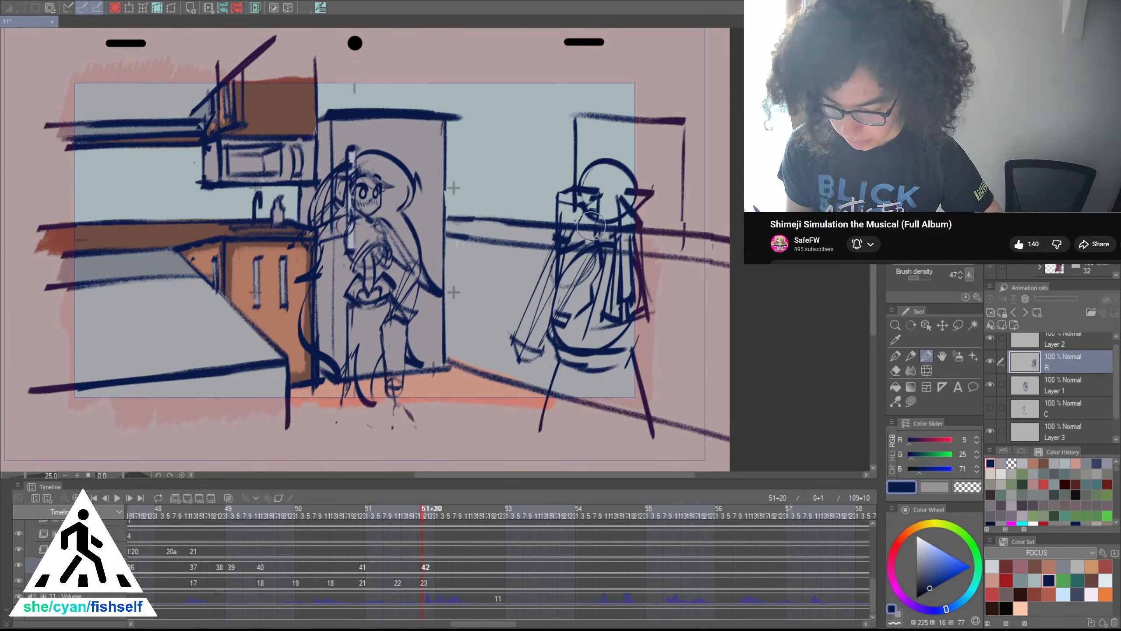
{"action": "left_click", "coordinate": [18, 582]}
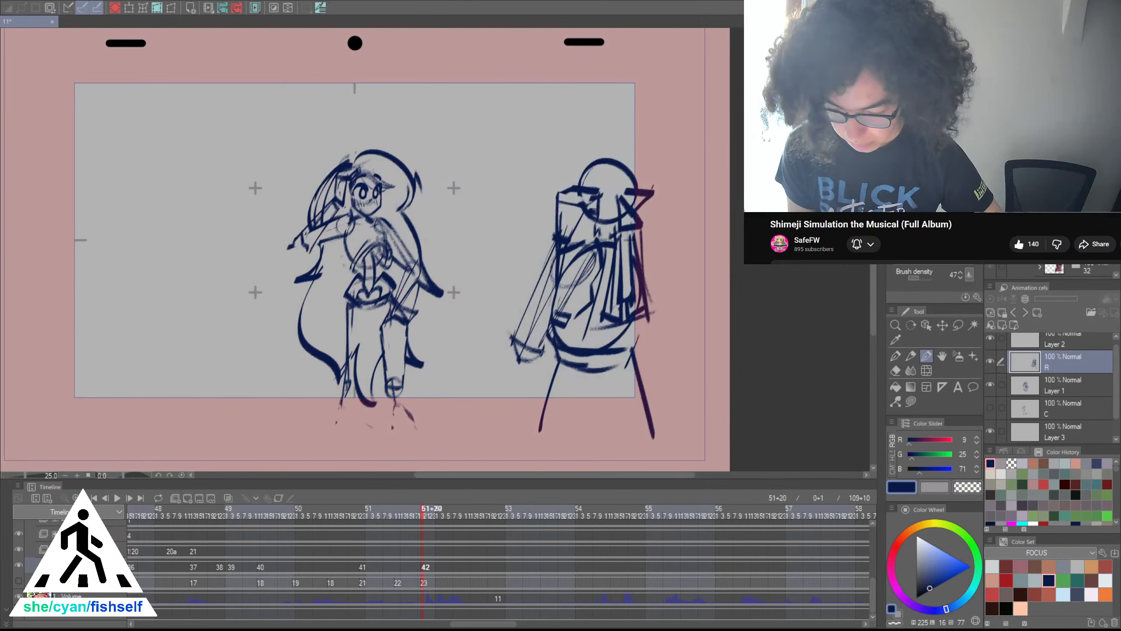
{"action": "key", "text": "c"}
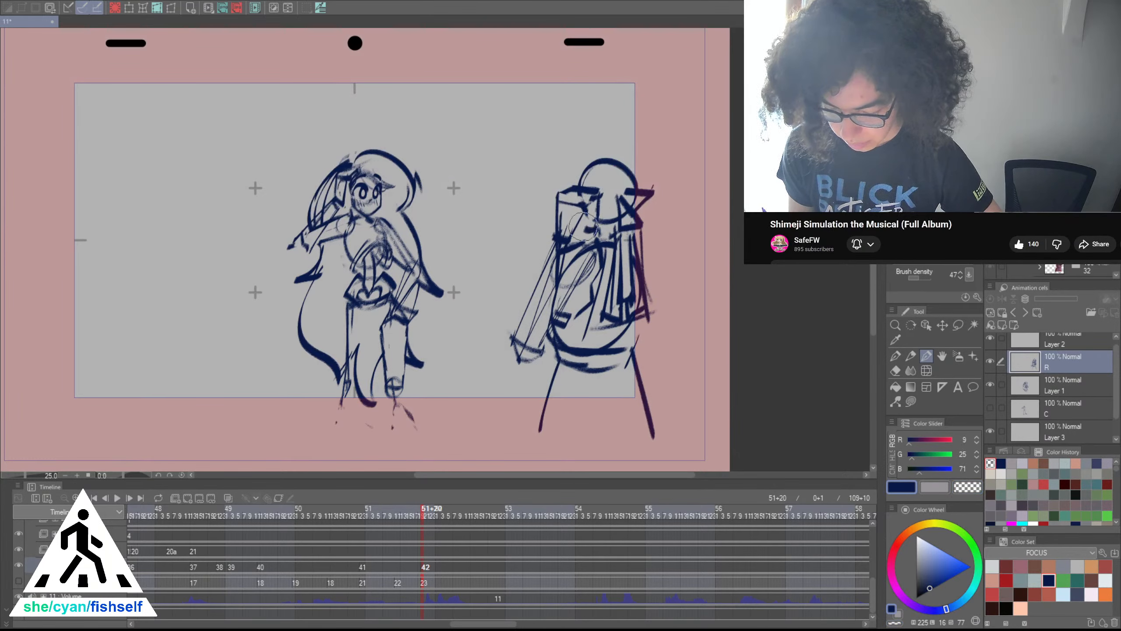
{"action": "left_click_drag", "start_coordinate": [579, 221], "coordinate": [595, 231]}
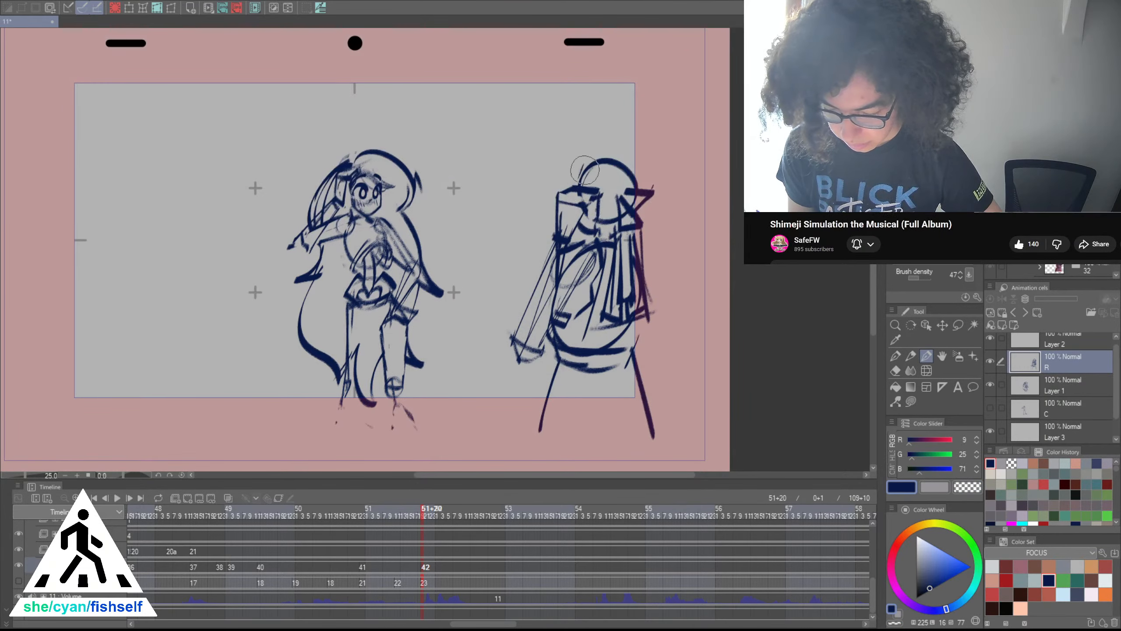
Sketch a loose hair outline over the top and down both sides of the second figure's head, retrying unwanted strokes
{"action": "mouse_move", "coordinate": [580, 177]}
{"action": "left_mouse_down"}
{"action": "mouse_move", "coordinate": [624, 159]}
{"action": "mouse_move", "coordinate": [612, 152]}
{"action": "mouse_move", "coordinate": [646, 171]}
{"action": "mouse_move", "coordinate": [601, 155]}
{"action": "mouse_move", "coordinate": [643, 158]}
{"action": "mouse_move", "coordinate": [650, 190]}
{"action": "left_mouse_up"}
{"action": "key", "text": "ctrl+z"}
{"action": "key", "text": "ctrl+z"}
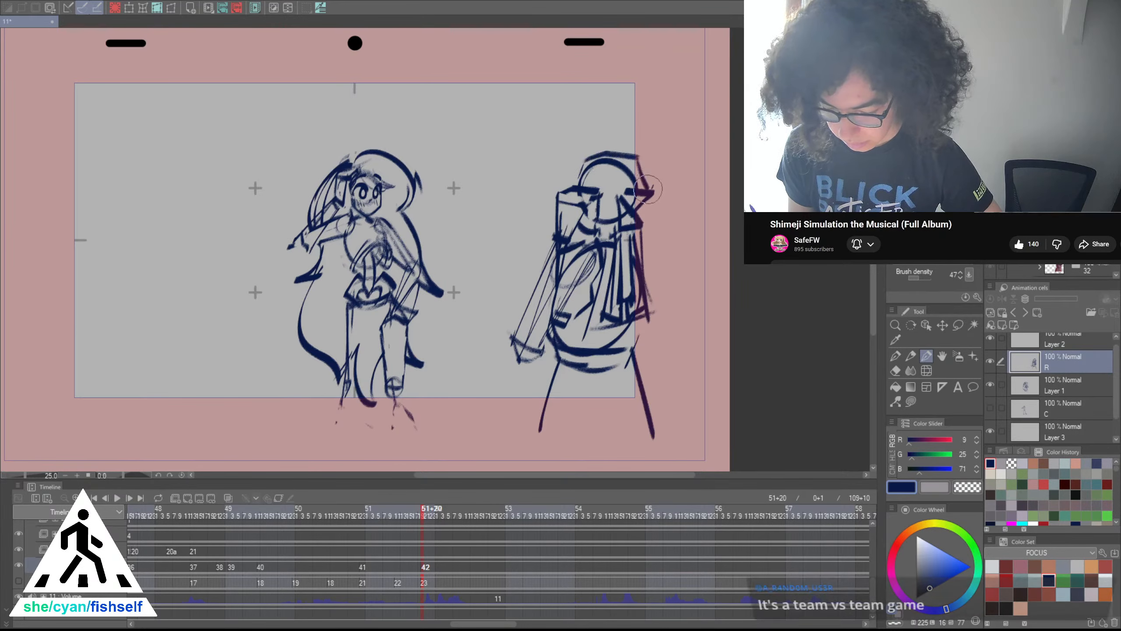
{"action": "key", "text": "ctrl+z"}
{"action": "key", "text": "ctrl+z"}
{"action": "mouse_move", "coordinate": [621, 153]}
{"action": "left_mouse_down"}
{"action": "mouse_move", "coordinate": [580, 166]}
{"action": "mouse_move", "coordinate": [646, 149]}
{"action": "mouse_move", "coordinate": [632, 158]}
{"action": "mouse_move", "coordinate": [642, 201]}
{"action": "left_mouse_up"}
{"action": "key", "text": "ctrl+z"}
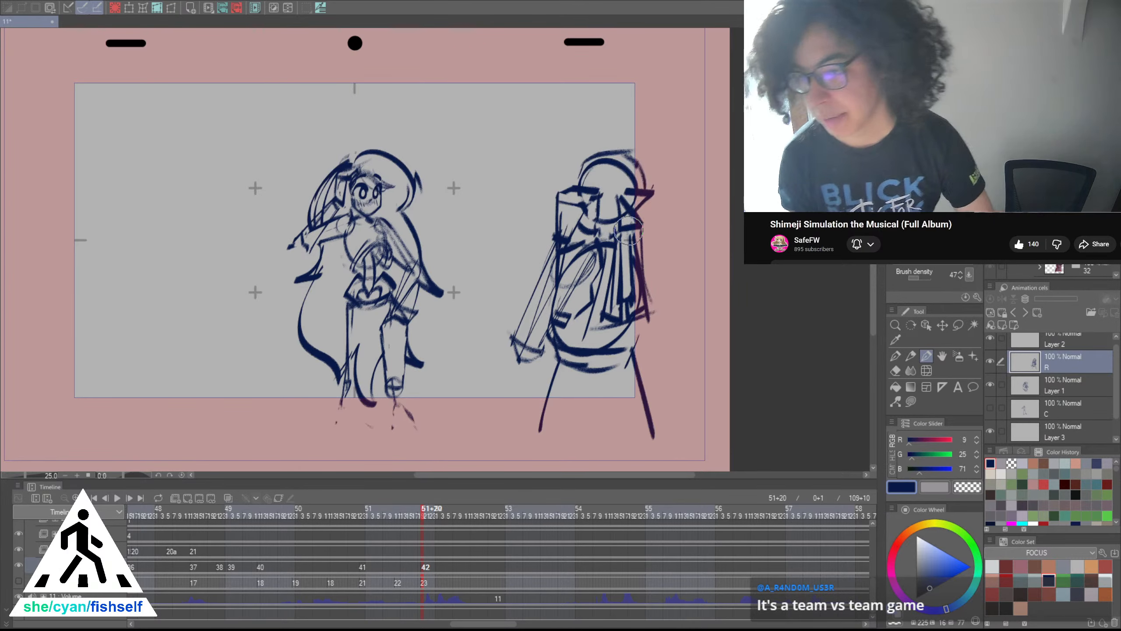
{"action": "key", "text": "ctrl+z"}
{"action": "key", "text": "c"}
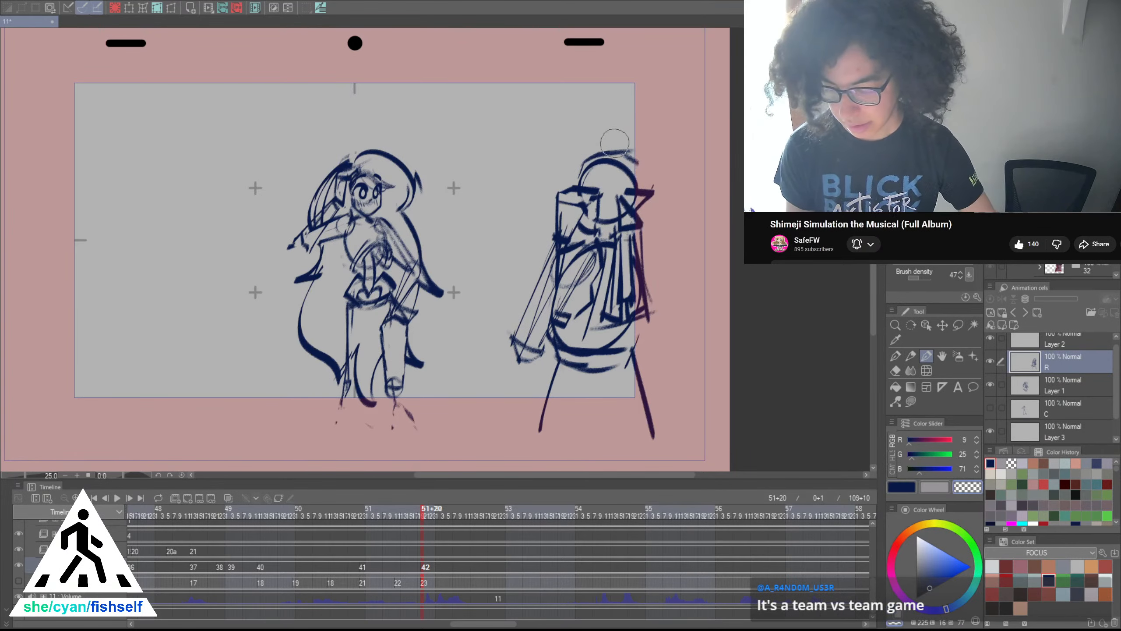
{"action": "mouse_move", "coordinate": [614, 143]}
{"action": "left_mouse_down"}
{"action": "mouse_move", "coordinate": [657, 162]}
{"action": "mouse_move", "coordinate": [636, 160]}
{"action": "mouse_move", "coordinate": [645, 186]}
{"action": "left_mouse_up"}
{"action": "key", "text": "c"}
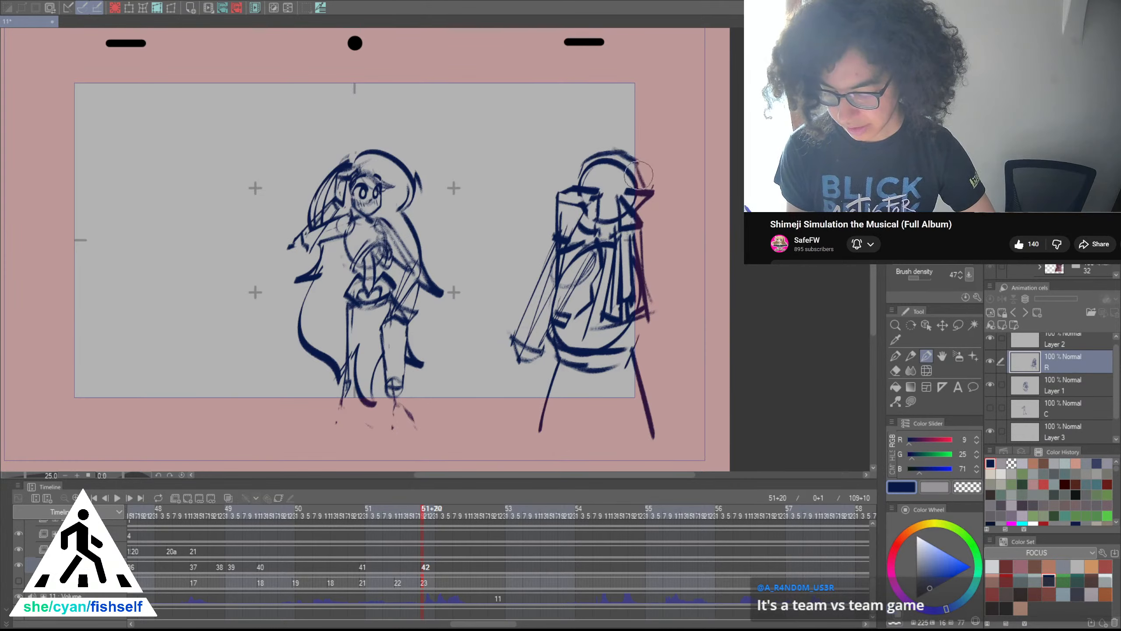
{"action": "left_click_drag", "start_coordinate": [580, 165], "coordinate": [574, 187]}
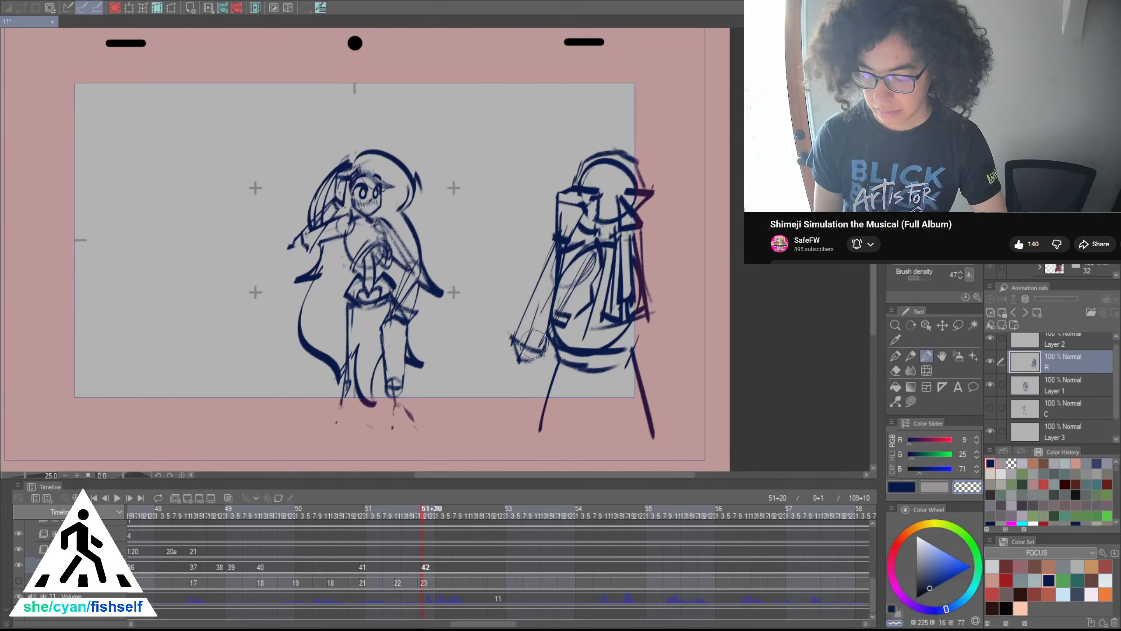
{"action": "key", "text": "c"}
{"action": "left_click_drag", "start_coordinate": [550, 315], "coordinate": [556, 344]}
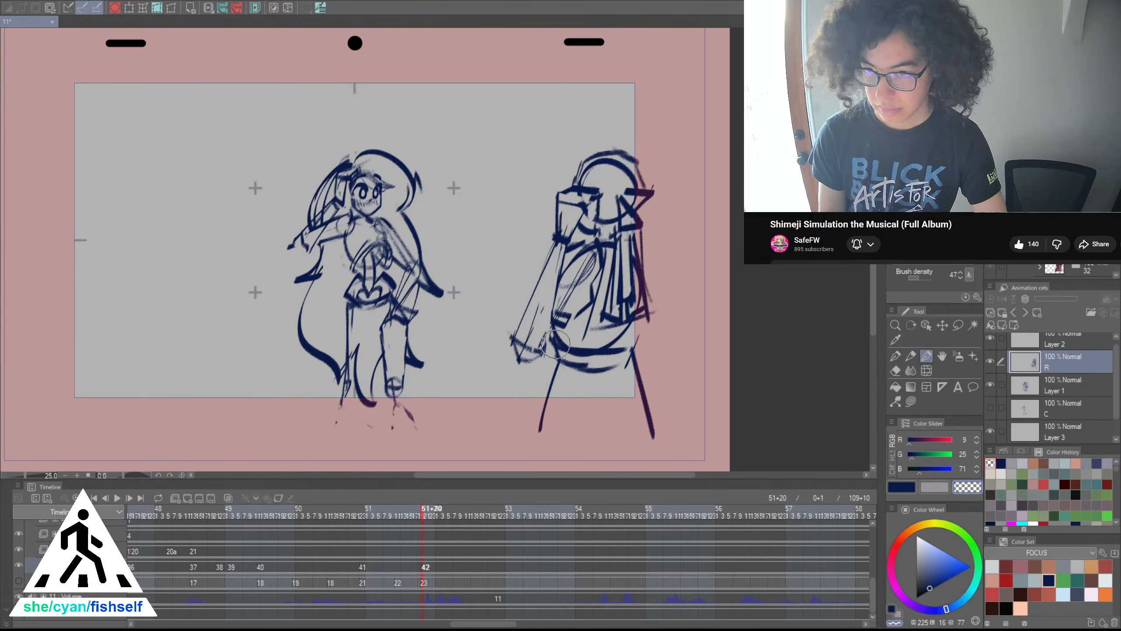
{"action": "left_click_drag", "start_coordinate": [565, 243], "coordinate": [548, 340]}
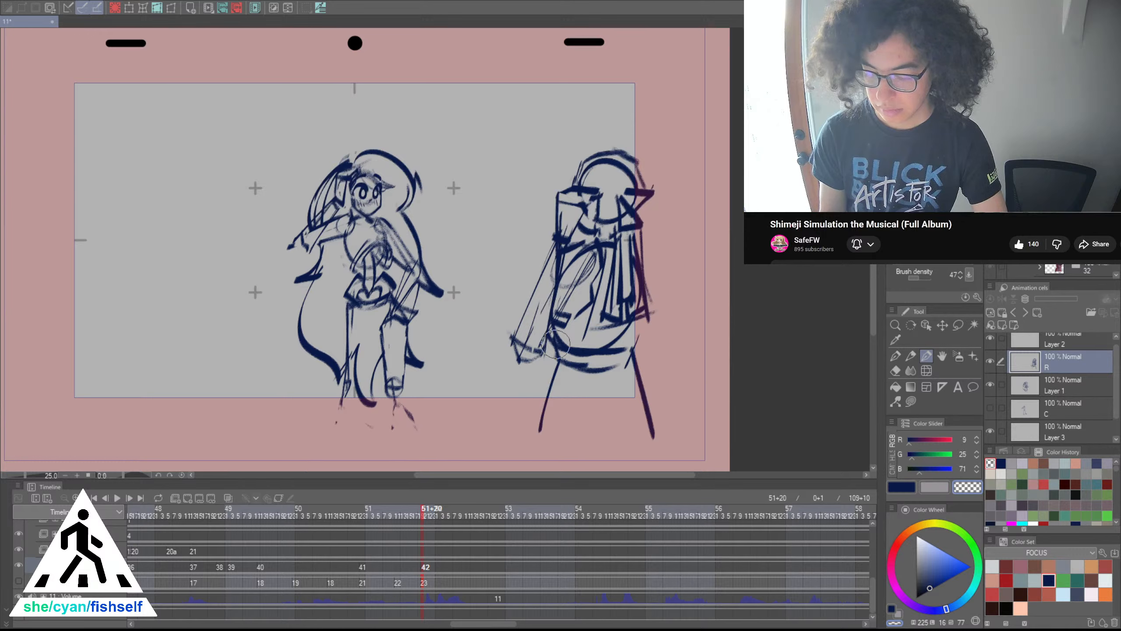
{"action": "left_click_drag", "start_coordinate": [557, 257], "coordinate": [534, 329]}
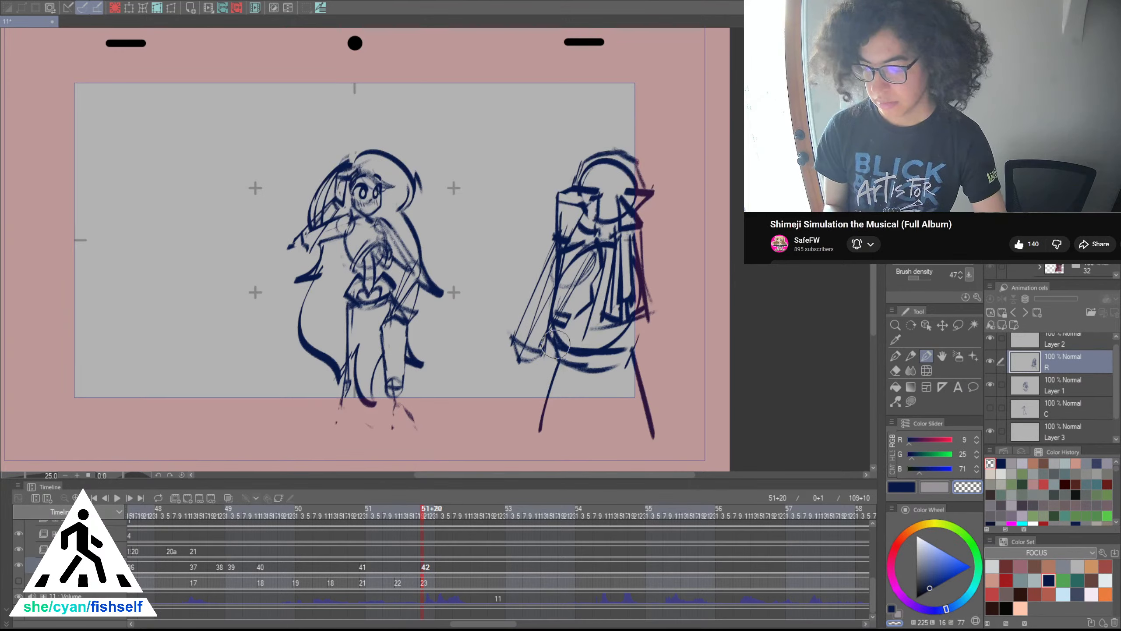
{"action": "key", "text": "c"}
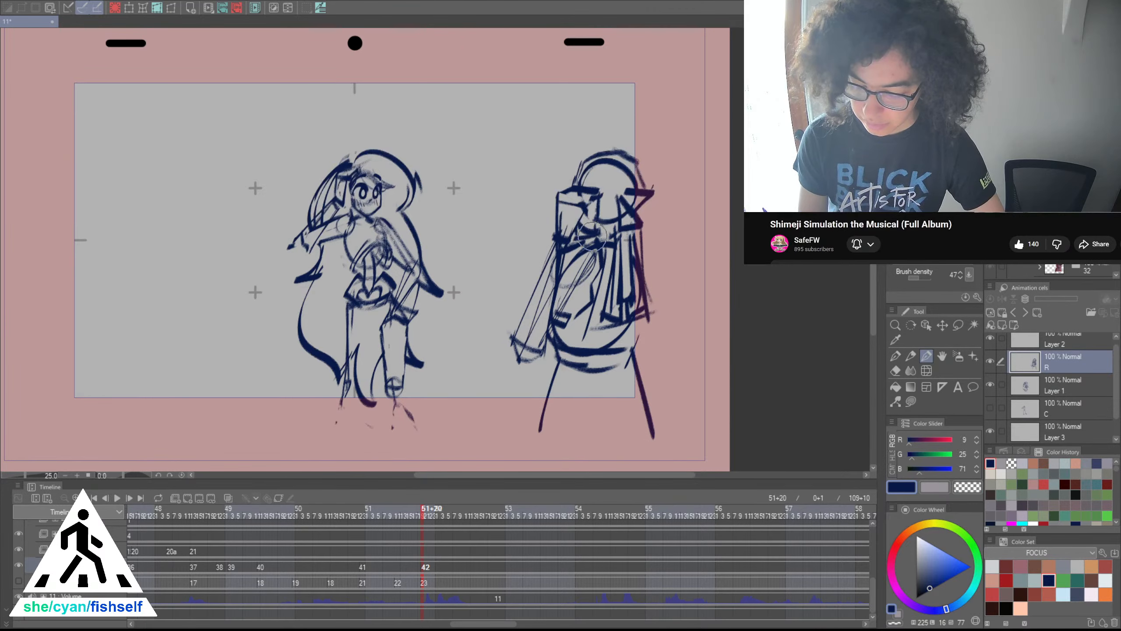
Save the file and show the kitchen background again
{"action": "key", "text": "ctrl+s"}
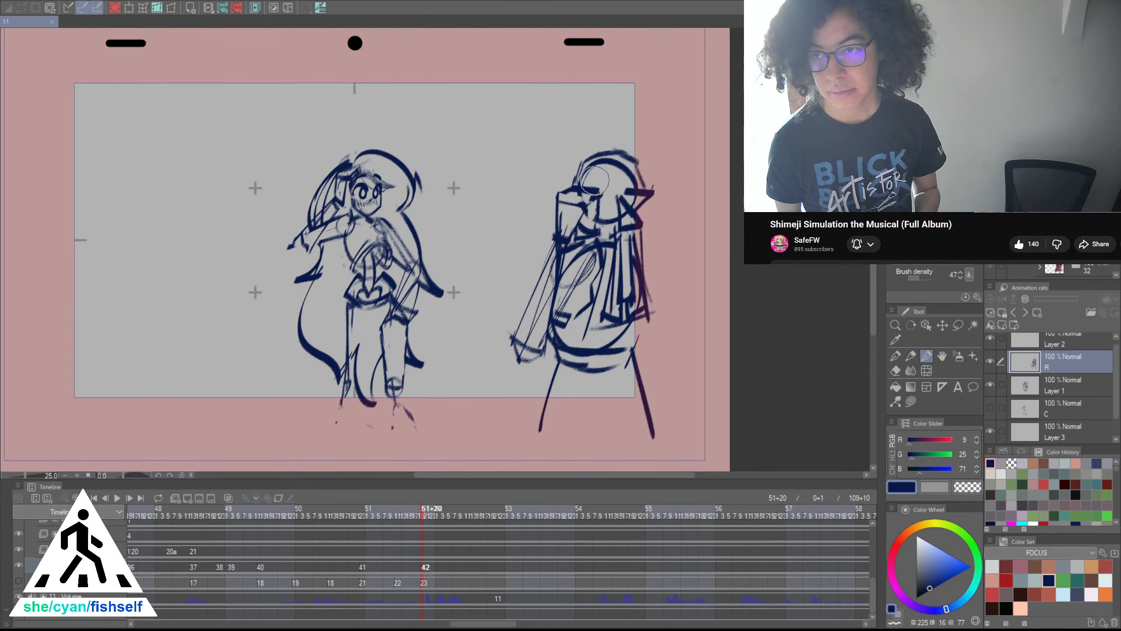
{"action": "left_click_drag", "start_coordinate": [597, 166], "coordinate": [582, 188]}
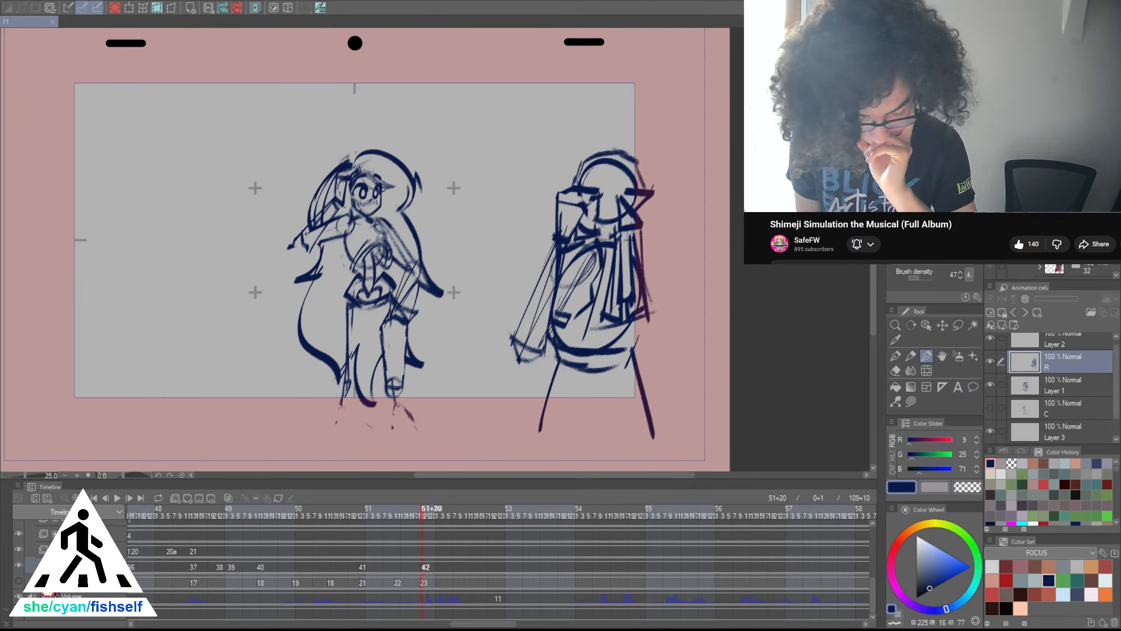
{"action": "left_click", "coordinate": [19, 582]}
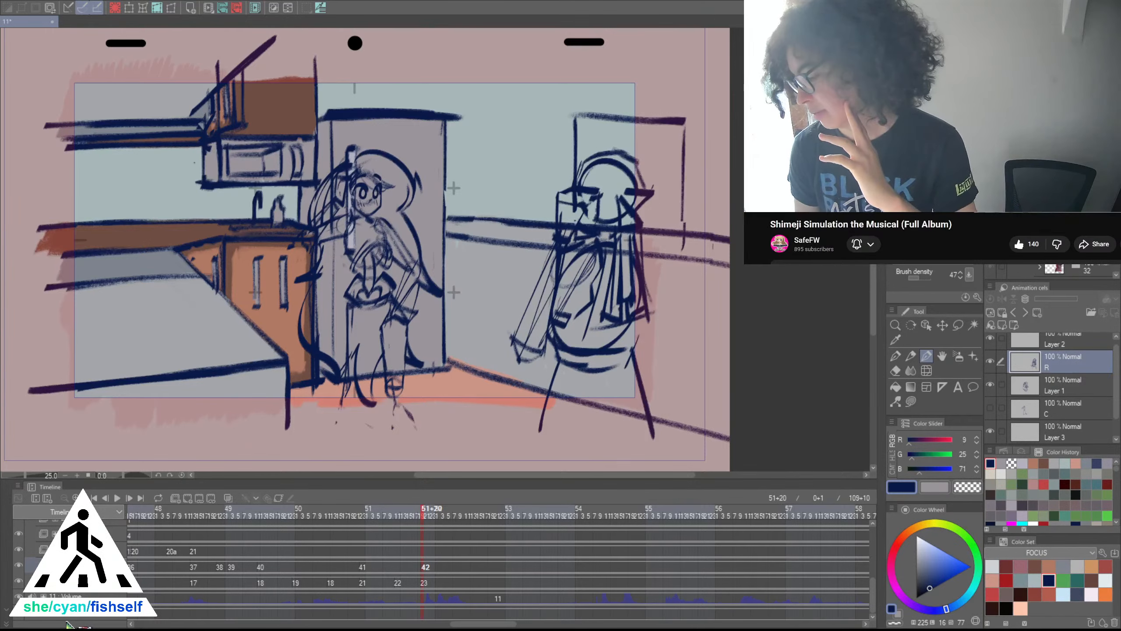
Make layer C visible and clear its old sketch
{"action": "left_click", "coordinate": [993, 409]}
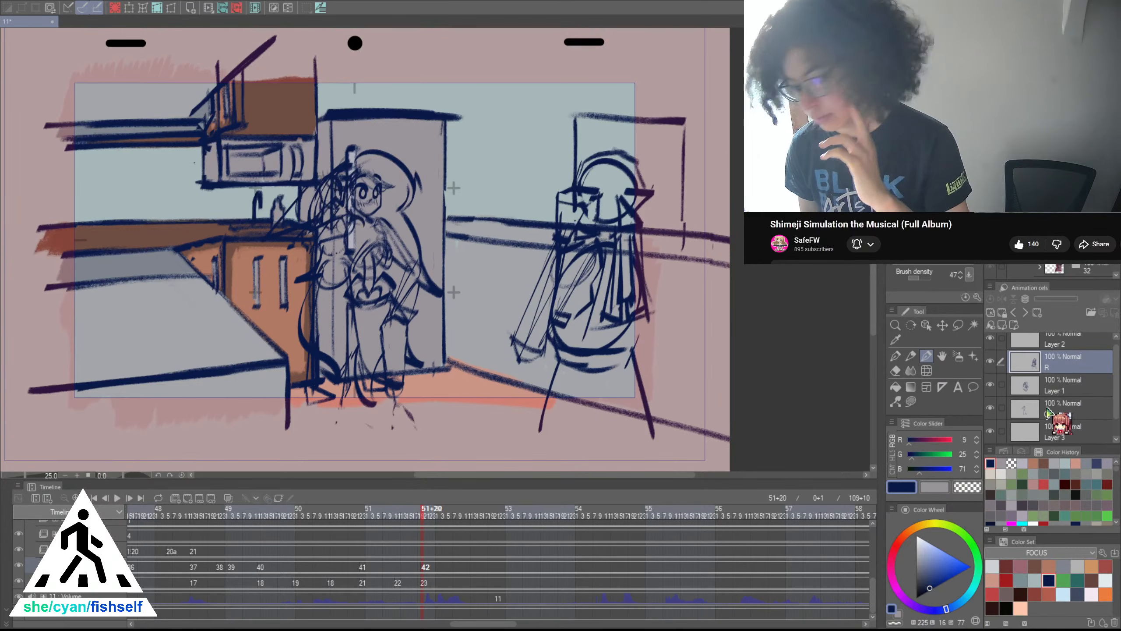
{"action": "left_click_drag", "start_coordinate": [996, 411], "coordinate": [119, 18]}
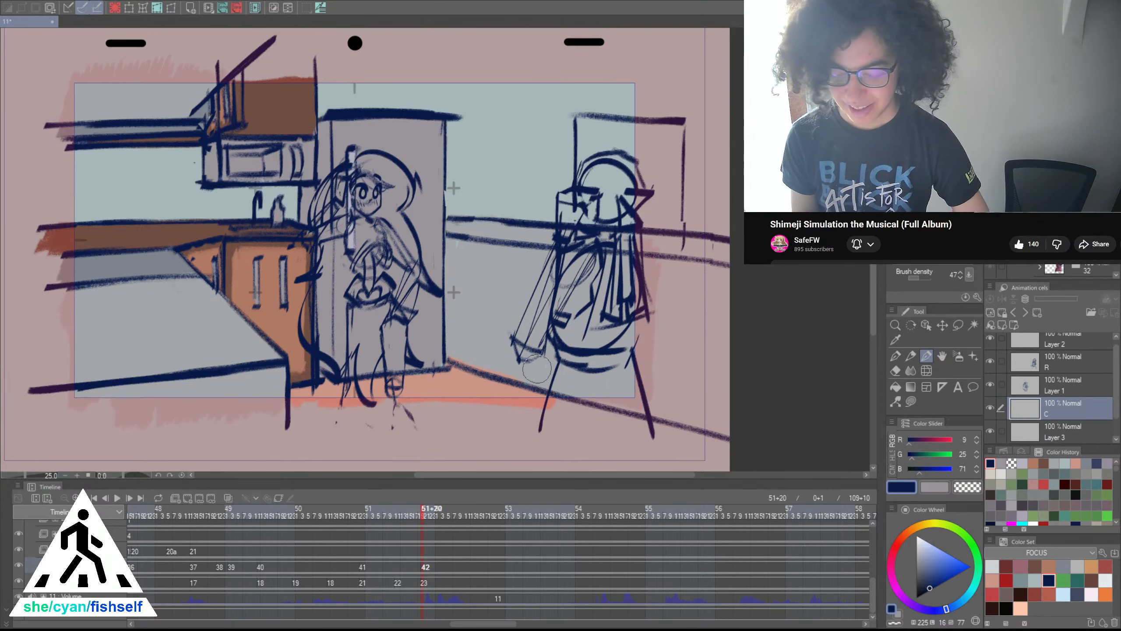
Try a short mouth stroke on the face of the character in front of the fridge, undo it and save the file
{"action": "left_click_drag", "start_coordinate": [536, 378], "coordinate": [619, 391]}
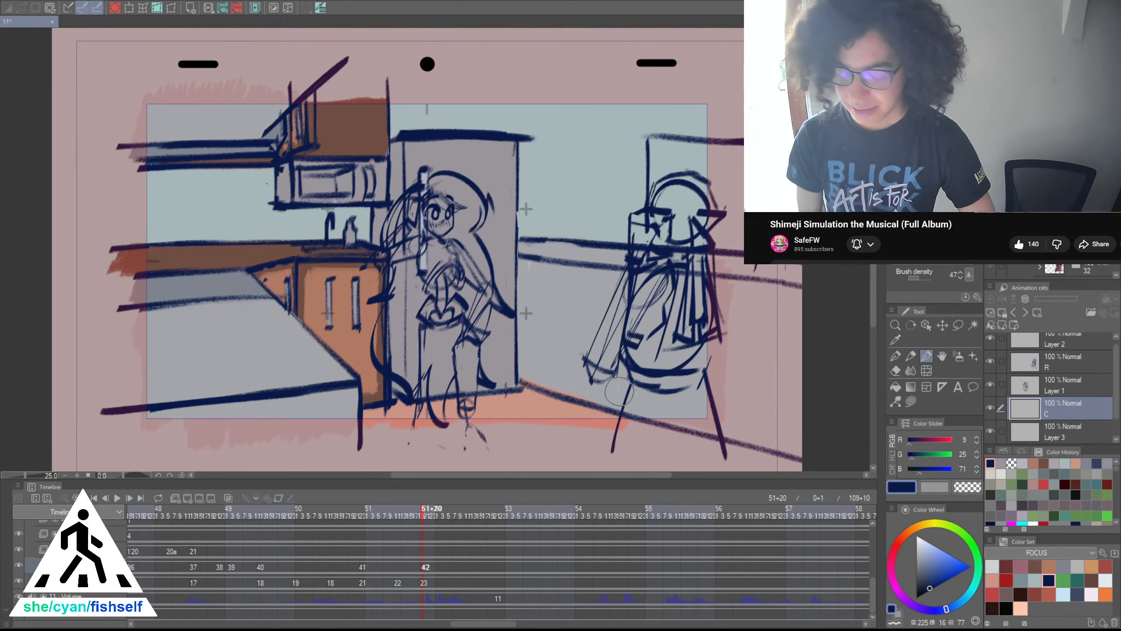
{"action": "left_click_drag", "start_coordinate": [619, 391], "coordinate": [614, 434]}
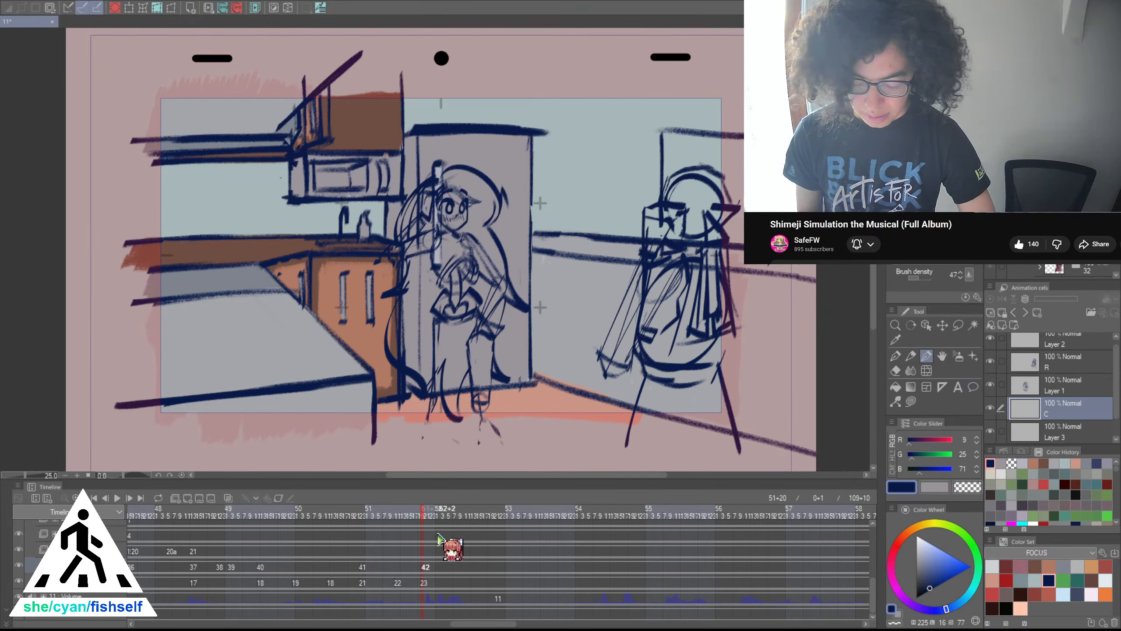
{"action": "key", "text": "ctrl+plus"}
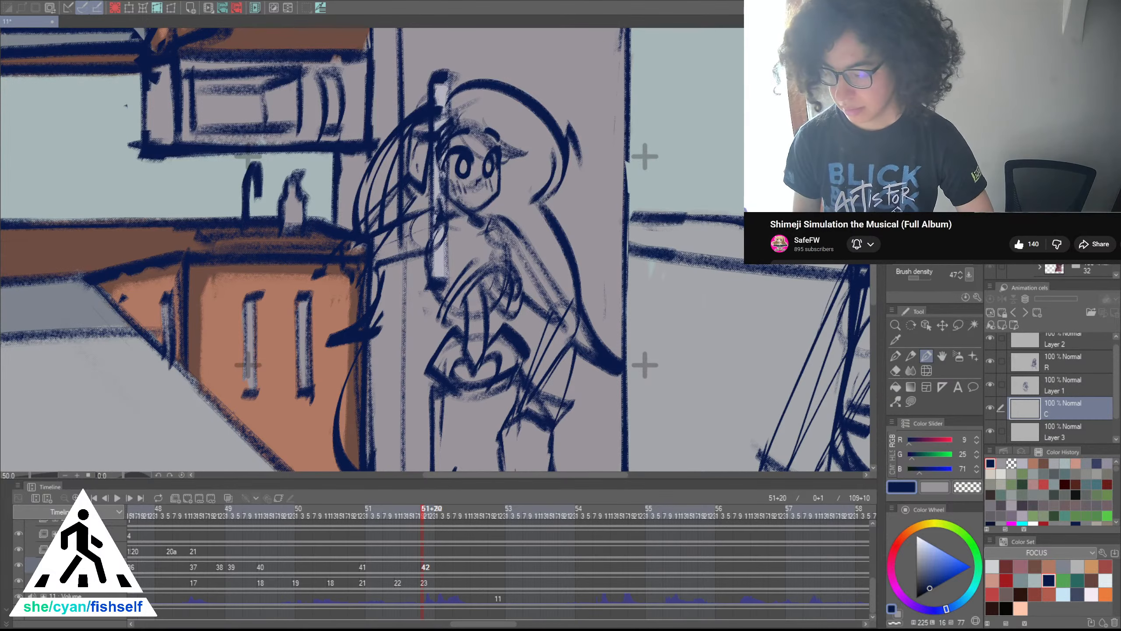
{"action": "scroll", "coordinate": [518, 205], "scroll_direction": "up", "scroll_amount": 2}
{"action": "left_click_drag", "start_coordinate": [455, 196], "coordinate": [619, 281]}
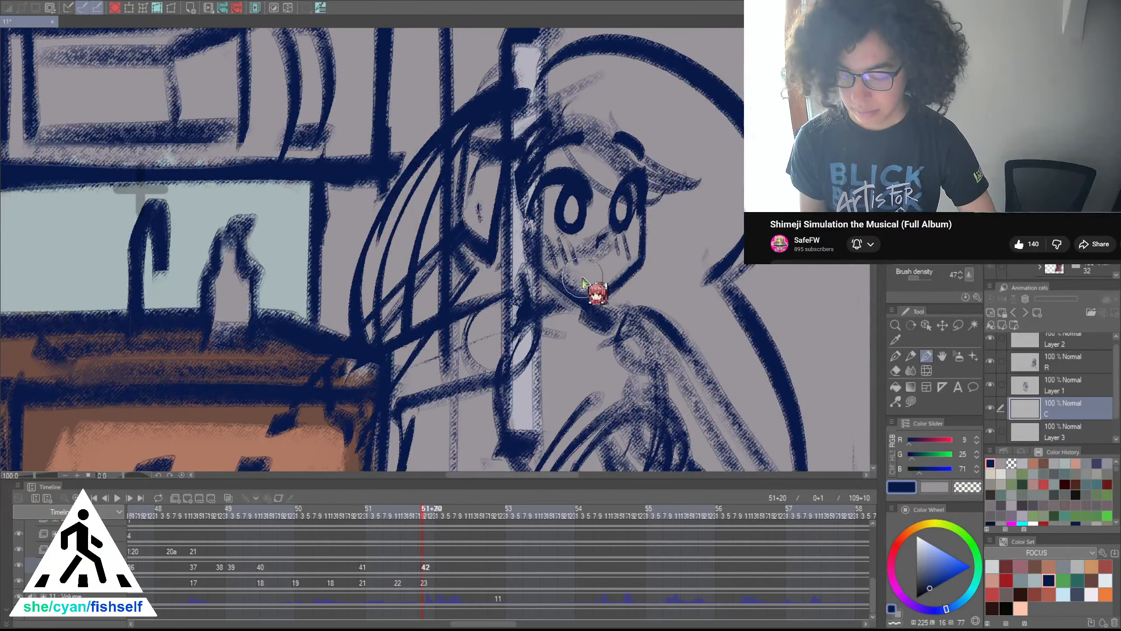
{"action": "scroll", "coordinate": [582, 281], "scroll_direction": "up", "scroll_amount": 2}
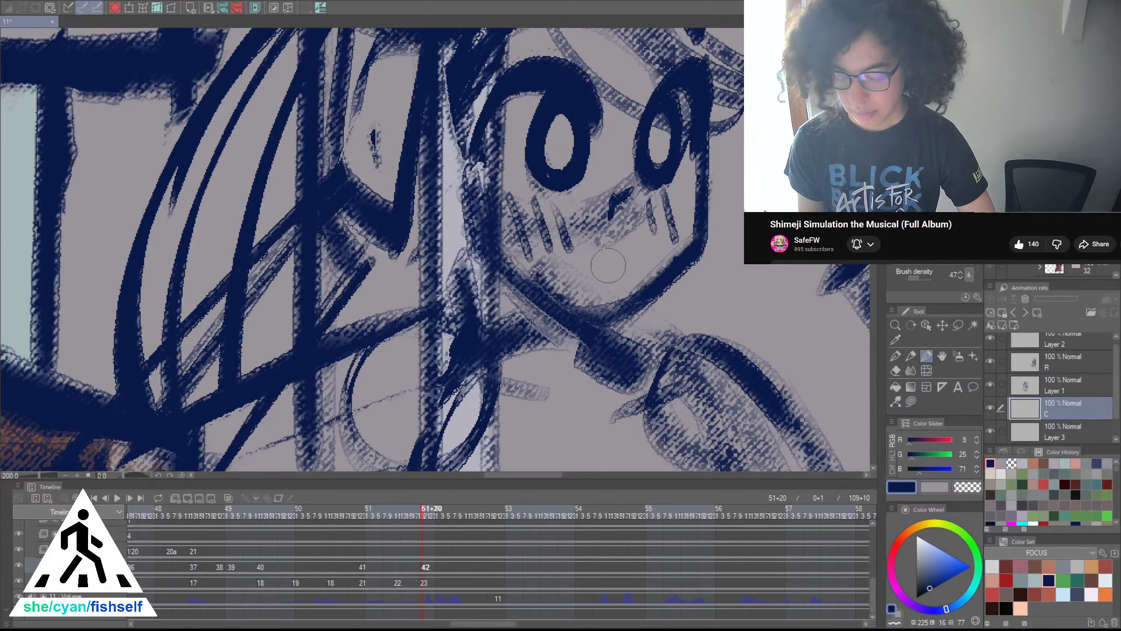
{"action": "mouse_move", "coordinate": [626, 257]}
{"action": "left_mouse_down"}
{"action": "mouse_move", "coordinate": [623, 275]}
{"action": "mouse_move", "coordinate": [648, 250]}
{"action": "mouse_move", "coordinate": [648, 266]}
{"action": "left_mouse_up"}
{"action": "key", "text": "ctrl+z"}
{"action": "key", "text": "ctrl+z"}
{"action": "key", "text": "ctrl+z"}
{"action": "key", "text": "ctrl+z"}
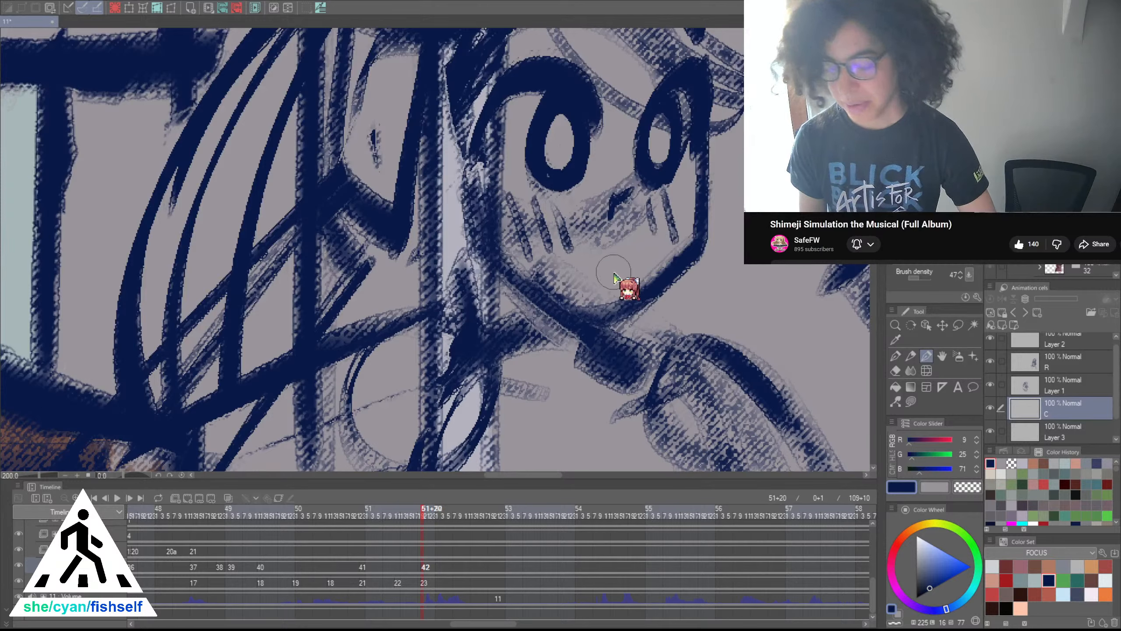
{"action": "key", "text": "ctrl+s"}
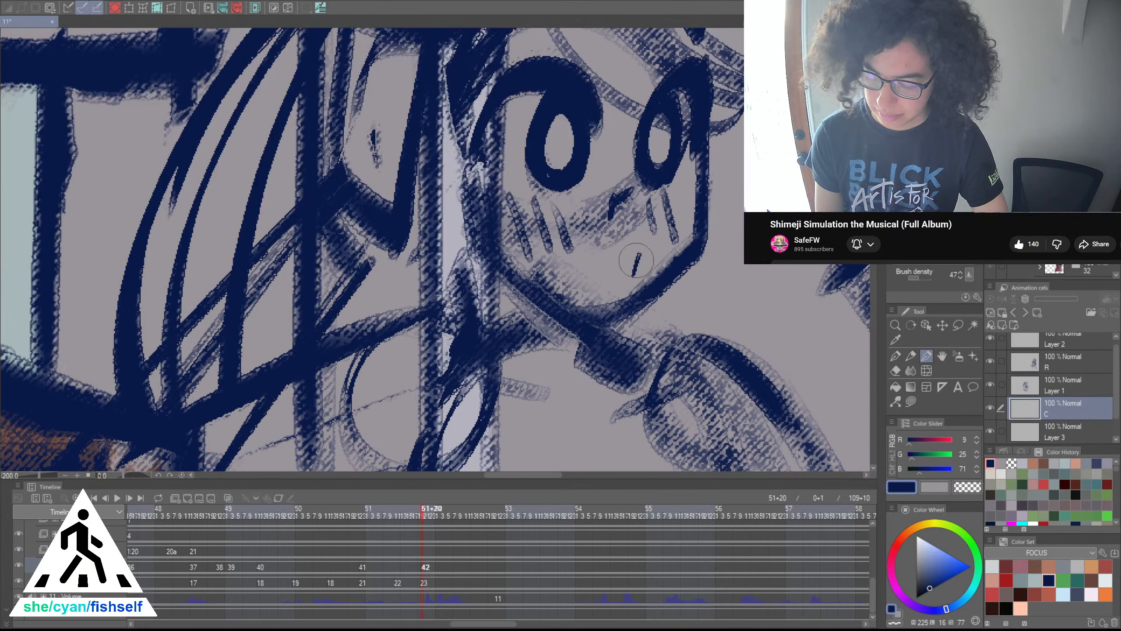
Try another small mouth mark on the same face and undo the strokes
{"action": "mouse_move", "coordinate": [596, 267]}
{"action": "left_mouse_down"}
{"action": "mouse_move", "coordinate": [569, 272]}
{"action": "mouse_move", "coordinate": [610, 295]}
{"action": "mouse_move", "coordinate": [626, 275]}
{"action": "mouse_move", "coordinate": [582, 278]}
{"action": "mouse_move", "coordinate": [600, 263]}
{"action": "mouse_move", "coordinate": [653, 256]}
{"action": "mouse_move", "coordinate": [607, 257]}
{"action": "mouse_move", "coordinate": [626, 261]}
{"action": "mouse_move", "coordinate": [619, 292]}
{"action": "left_mouse_up"}
{"action": "key", "text": "ctrl+z"}
{"action": "key", "text": "ctrl+z"}
{"action": "key", "text": "ctrl+z"}
{"action": "key", "text": "ctrl+z"}
Paint the hand and outer edge of the right-hand character's lowered arm reddish brown (RGB 137, 64, 56) on layer C
{"action": "scroll", "coordinate": [617, 292], "scroll_direction": "down", "scroll_amount": 4}
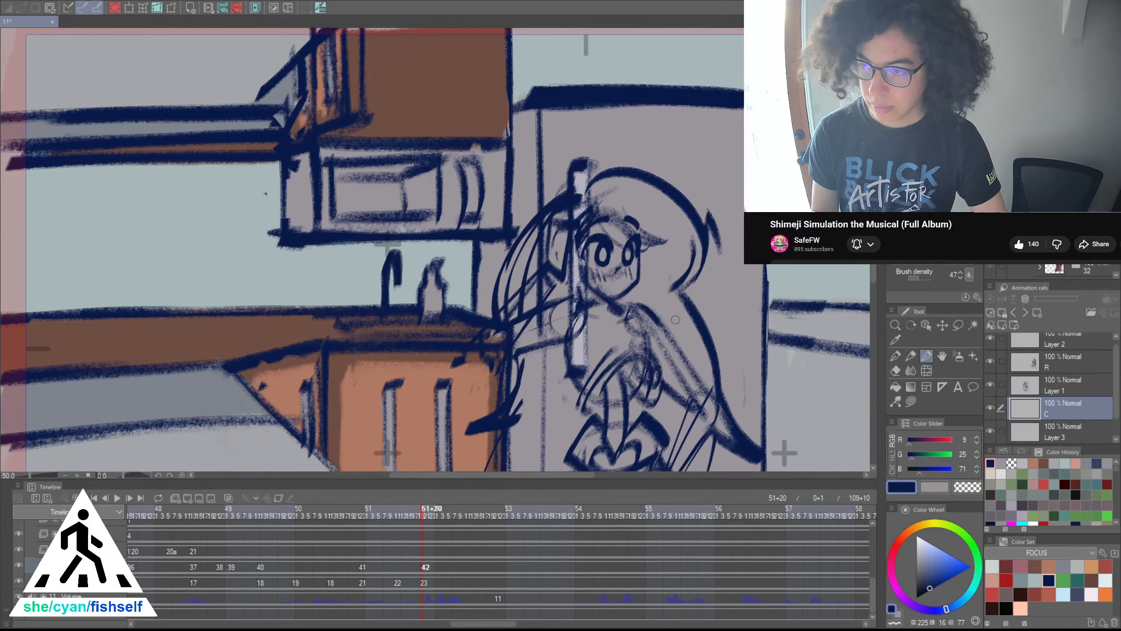
{"action": "left_click_drag", "start_coordinate": [660, 396], "coordinate": [601, 413]}
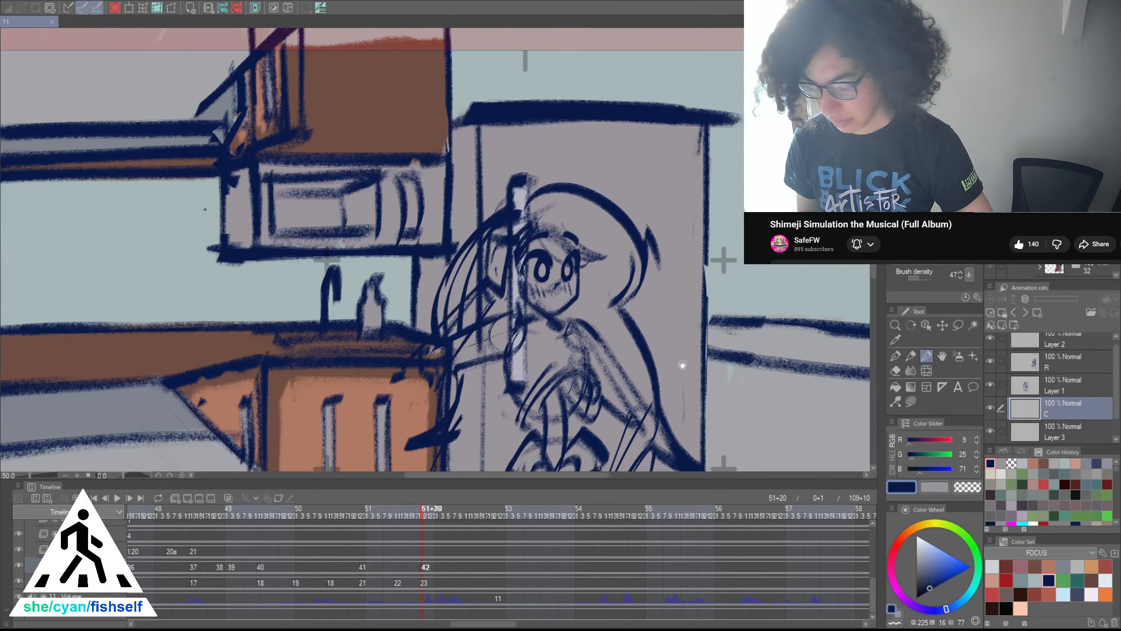
{"action": "scroll", "coordinate": [683, 366], "scroll_direction": "down", "scroll_amount": 2}
{"action": "left_click_drag", "start_coordinate": [704, 311], "coordinate": [660, 274]}
{"action": "left_click_drag", "start_coordinate": [776, 378], "coordinate": [732, 359]}
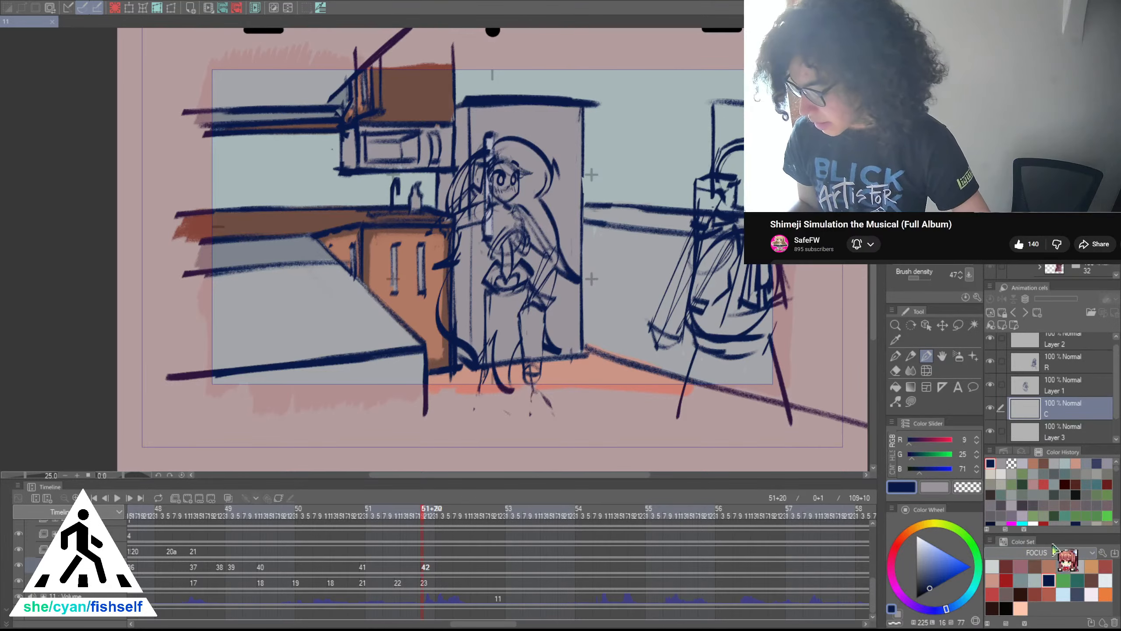
{"action": "left_click", "coordinate": [1037, 593]}
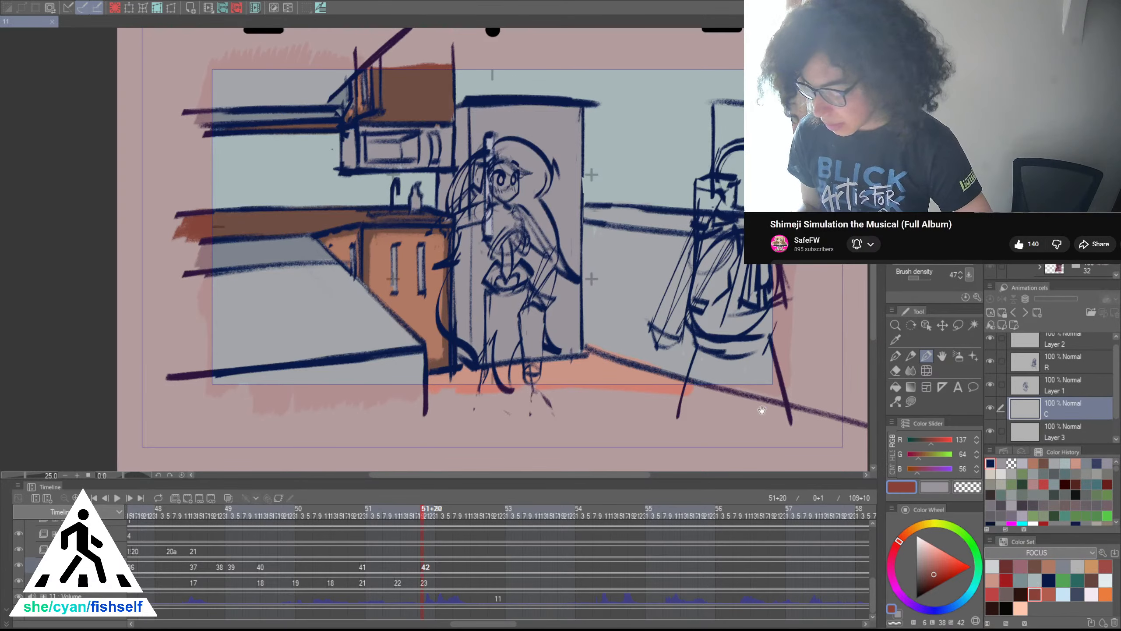
{"action": "left_click_drag", "start_coordinate": [761, 410], "coordinate": [614, 325]}
{"action": "scroll", "coordinate": [534, 261], "scroll_direction": "up", "scroll_amount": 1}
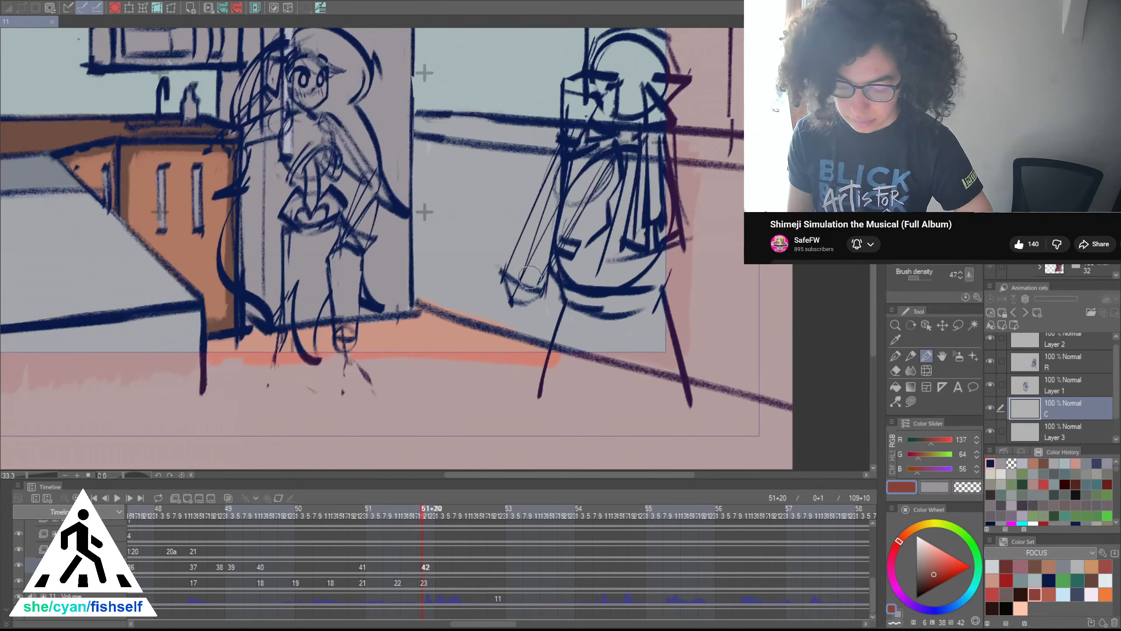
{"action": "mouse_move", "coordinate": [529, 277]}
{"action": "left_mouse_down"}
{"action": "mouse_move", "coordinate": [508, 283]}
{"action": "mouse_move", "coordinate": [521, 303]}
{"action": "left_mouse_up"}
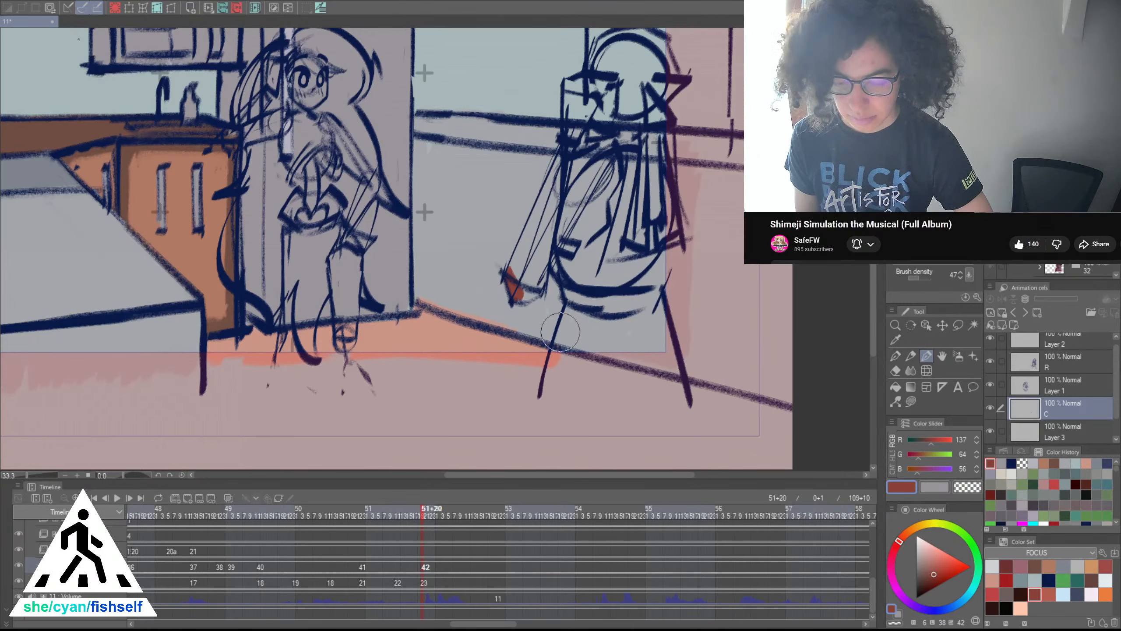
{"action": "left_click_drag", "start_coordinate": [605, 324], "coordinate": [592, 362]}
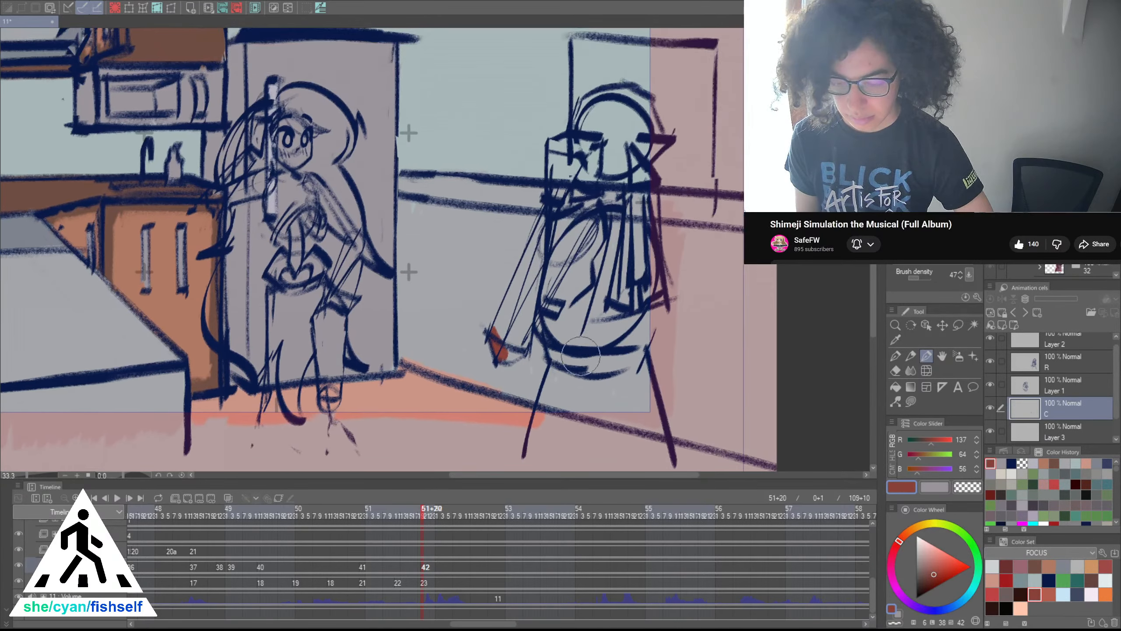
{"action": "mouse_move", "coordinate": [538, 231]}
{"action": "left_mouse_down"}
{"action": "mouse_move", "coordinate": [499, 322]}
{"action": "mouse_move", "coordinate": [536, 221]}
{"action": "left_mouse_up"}
{"action": "key", "text": "ctrl+z"}
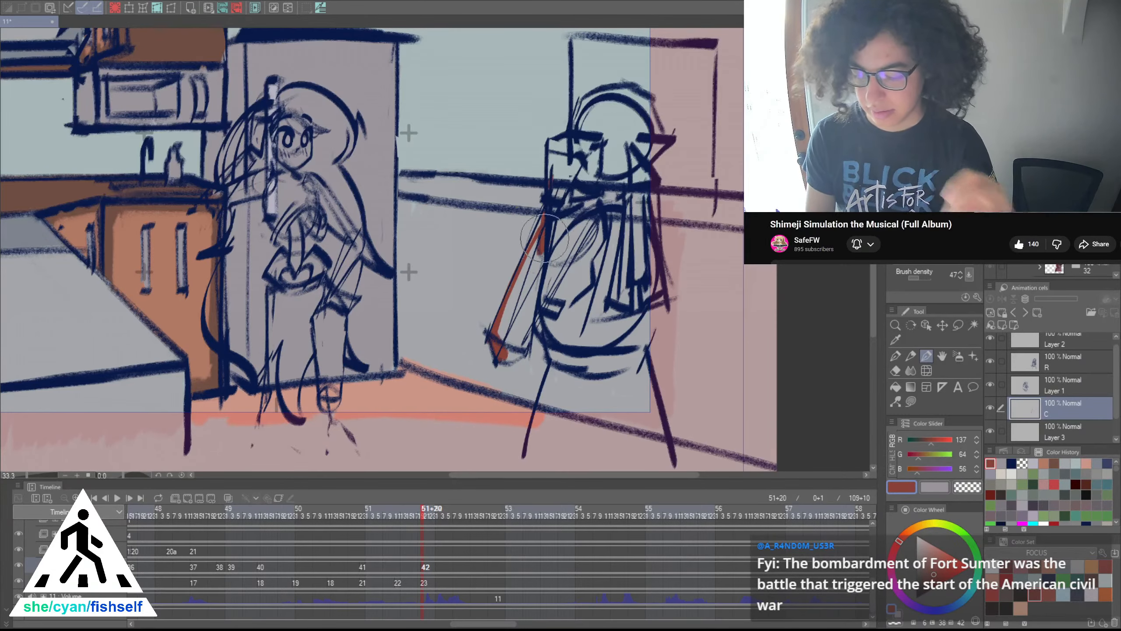
Fill the rest of the lowered arm, the raised arm beside the head and the strip down the torso with the same reddish brown
{"action": "mouse_move", "coordinate": [539, 226]}
{"action": "left_mouse_down"}
{"action": "mouse_move", "coordinate": [557, 149]}
{"action": "mouse_move", "coordinate": [551, 156]}
{"action": "mouse_move", "coordinate": [557, 149]}
{"action": "mouse_move", "coordinate": [557, 169]}
{"action": "mouse_move", "coordinate": [565, 151]}
{"action": "mouse_move", "coordinate": [576, 170]}
{"action": "mouse_move", "coordinate": [596, 141]}
{"action": "left_mouse_up"}
{"action": "mouse_move", "coordinate": [536, 279]}
{"action": "left_mouse_down"}
{"action": "mouse_move", "coordinate": [532, 256]}
{"action": "mouse_move", "coordinate": [518, 336]}
{"action": "mouse_move", "coordinate": [508, 327]}
{"action": "mouse_move", "coordinate": [499, 340]}
{"action": "mouse_move", "coordinate": [529, 331]}
{"action": "mouse_move", "coordinate": [574, 265]}
{"action": "mouse_move", "coordinate": [536, 327]}
{"action": "left_mouse_up"}
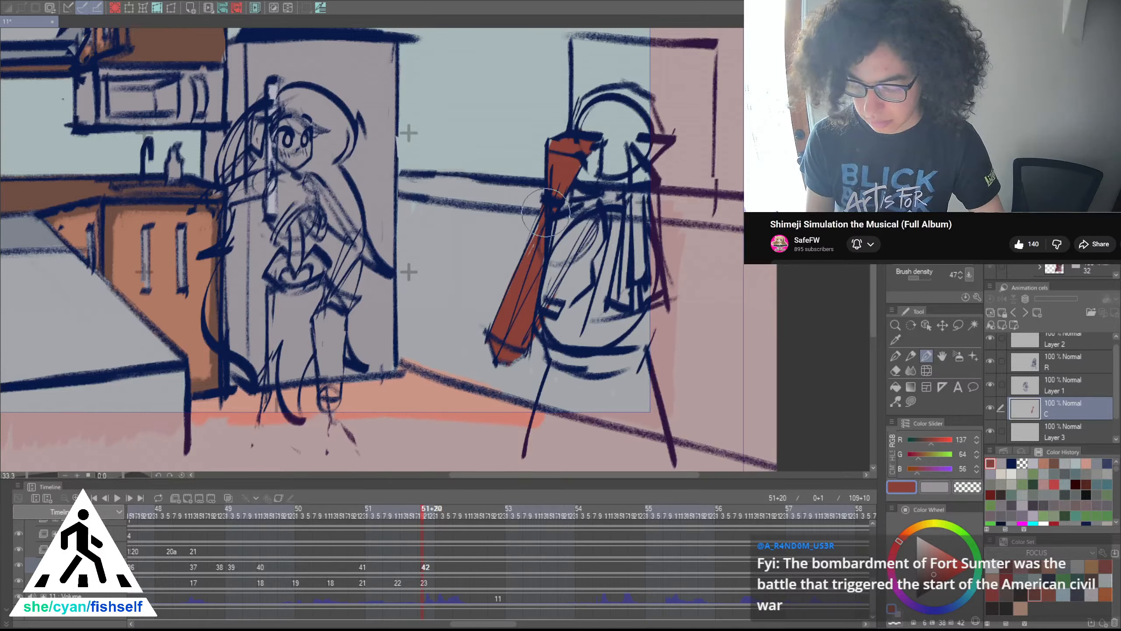
{"action": "scroll", "coordinate": [552, 287], "scroll_direction": "down", "scroll_amount": 3}
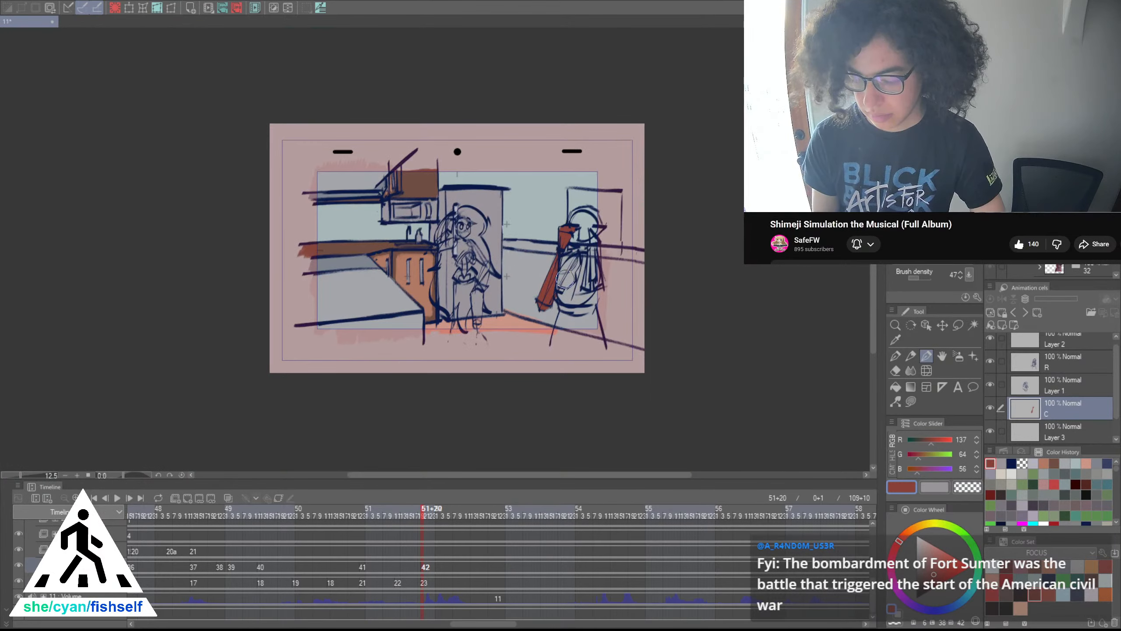
{"action": "scroll", "coordinate": [565, 278], "scroll_direction": "up", "scroll_amount": 3}
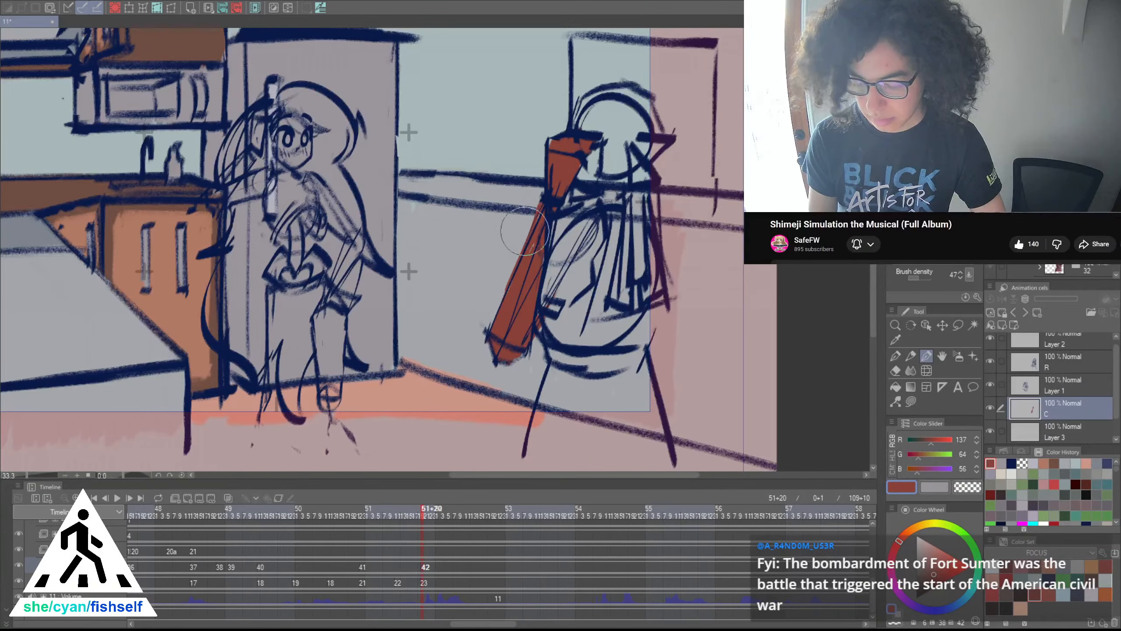
{"action": "scroll", "coordinate": [490, 318], "scroll_direction": "down", "scroll_amount": 1}
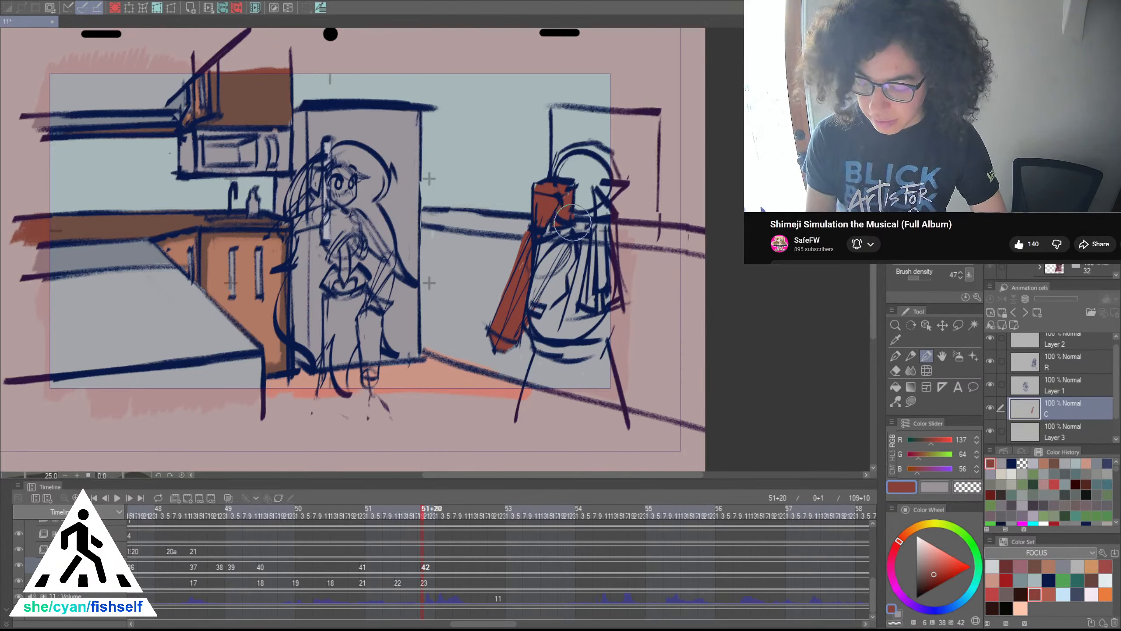
{"action": "left_click_drag", "start_coordinate": [580, 228], "coordinate": [573, 307]}
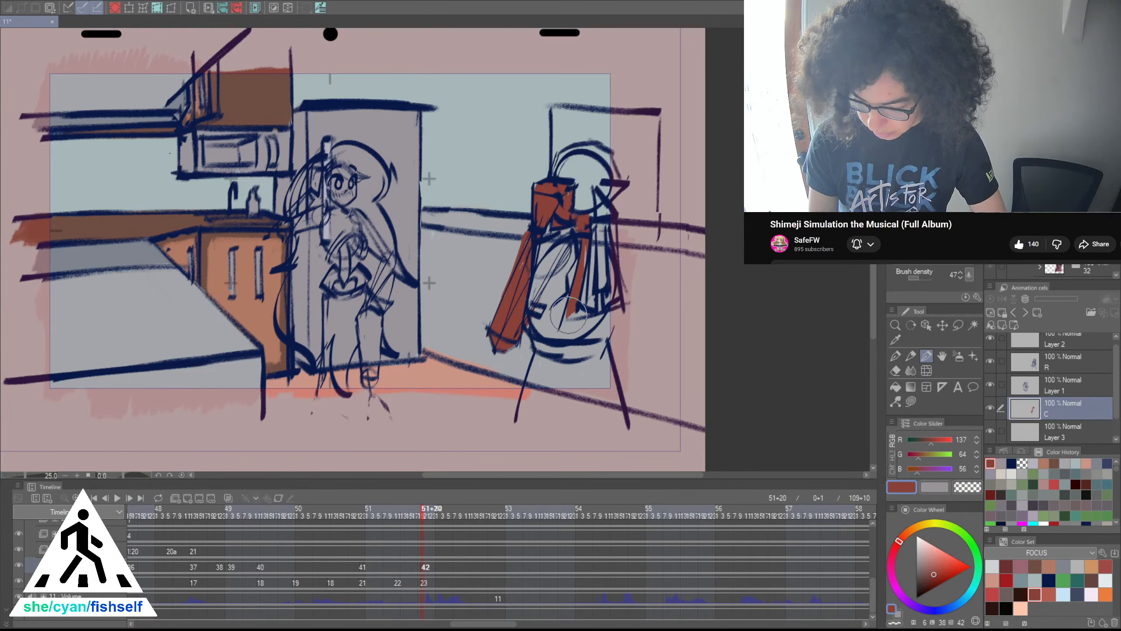
{"action": "scroll", "coordinate": [627, 300], "scroll_direction": "down", "scroll_amount": 2}
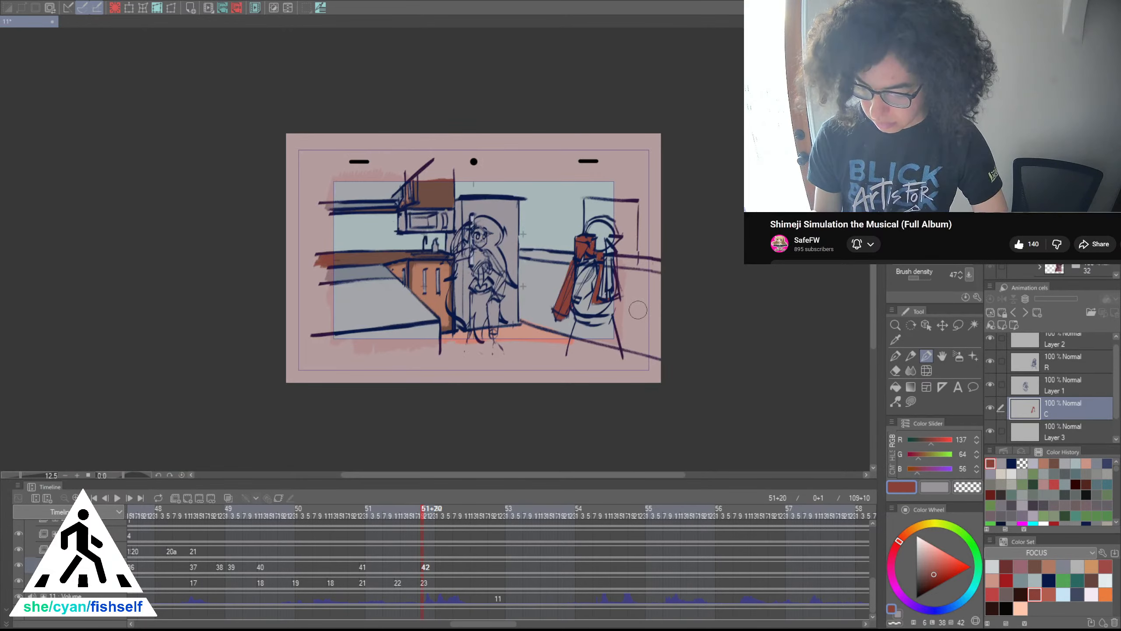
{"action": "scroll", "coordinate": [638, 310], "scroll_direction": "up", "scroll_amount": 2}
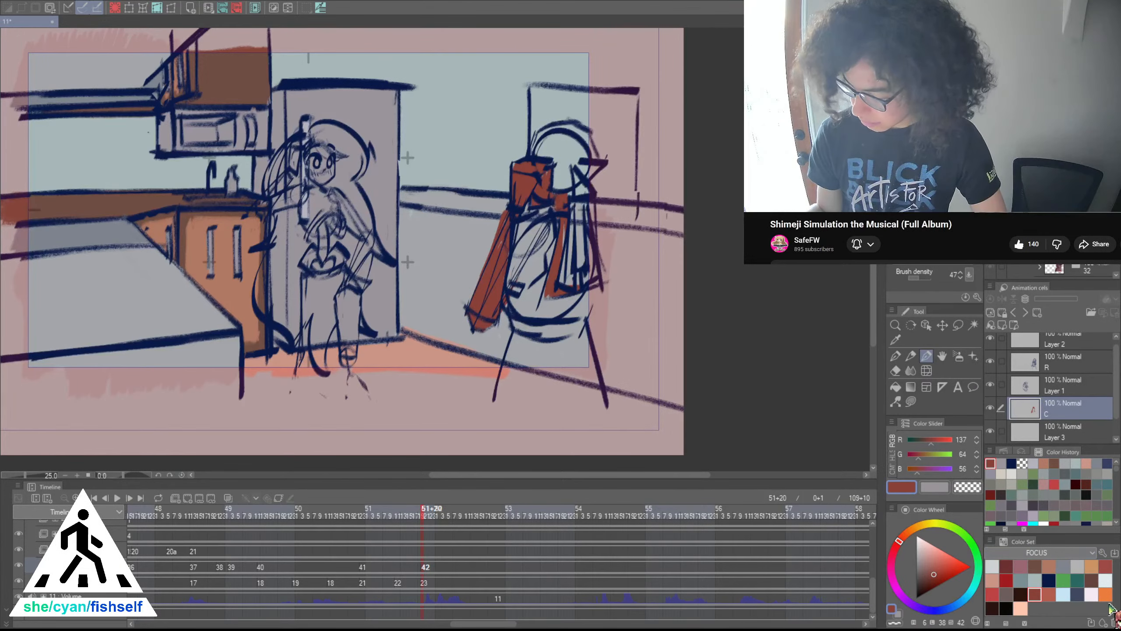
Paint the right-hand character's dress pale blue (RGB 199, 229, 244) and touch up the reddish-brown strip beside it with its sampled colour
{"action": "left_click", "coordinate": [1020, 577]}
{"action": "left_click", "coordinate": [1068, 595]}
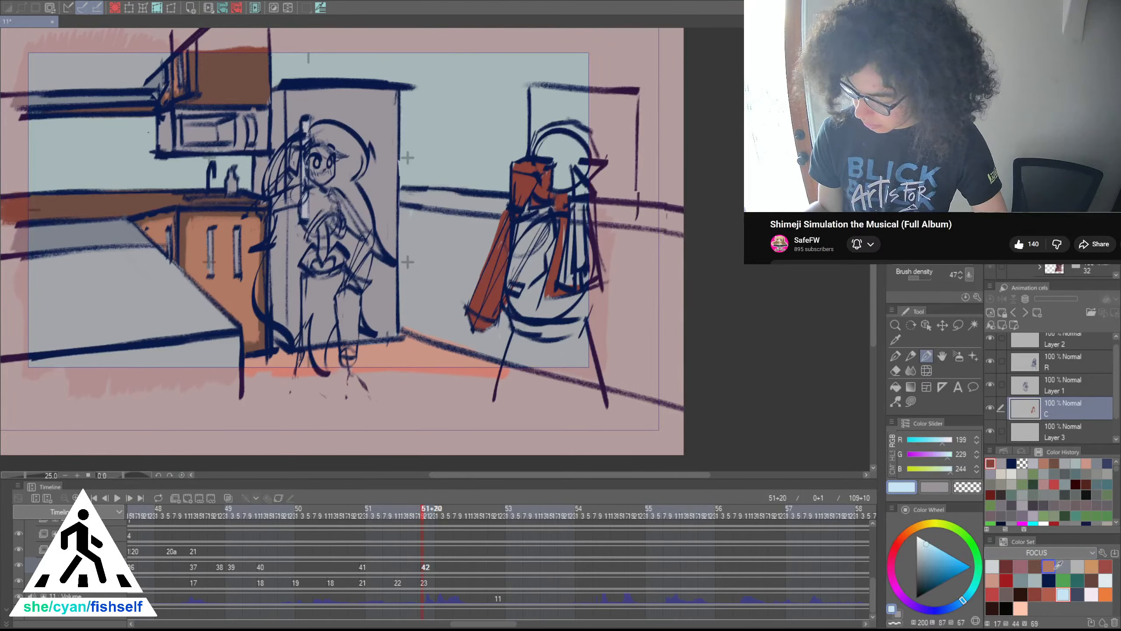
{"action": "left_click_drag", "start_coordinate": [529, 209], "coordinate": [518, 287]}
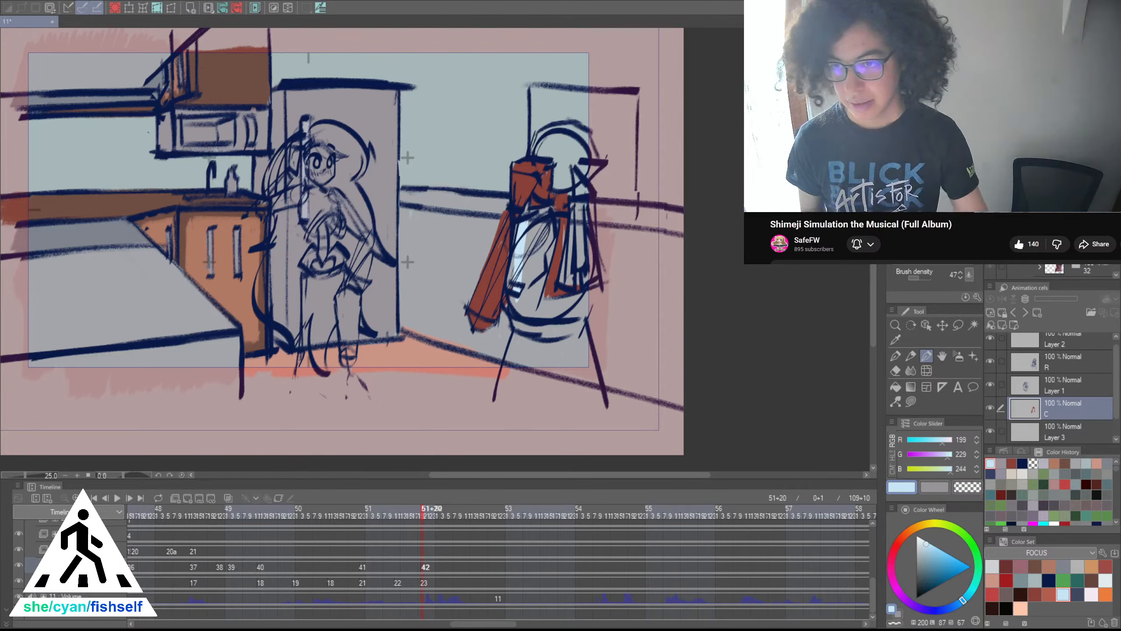
{"action": "mouse_move", "coordinate": [522, 230]}
{"action": "left_mouse_down"}
{"action": "mouse_move", "coordinate": [507, 275]}
{"action": "mouse_move", "coordinate": [518, 301]}
{"action": "mouse_move", "coordinate": [527, 277]}
{"action": "mouse_move", "coordinate": [539, 326]}
{"action": "mouse_move", "coordinate": [551, 265]}
{"action": "mouse_move", "coordinate": [548, 243]}
{"action": "mouse_move", "coordinate": [533, 231]}
{"action": "mouse_move", "coordinate": [520, 239]}
{"action": "mouse_move", "coordinate": [525, 287]}
{"action": "mouse_move", "coordinate": [508, 376]}
{"action": "mouse_move", "coordinate": [530, 309]}
{"action": "mouse_move", "coordinate": [548, 322]}
{"action": "mouse_move", "coordinate": [570, 302]}
{"action": "mouse_move", "coordinate": [589, 384]}
{"action": "mouse_move", "coordinate": [582, 340]}
{"action": "mouse_move", "coordinate": [598, 289]}
{"action": "mouse_move", "coordinate": [548, 311]}
{"action": "mouse_move", "coordinate": [619, 292]}
{"action": "mouse_move", "coordinate": [538, 326]}
{"action": "mouse_move", "coordinate": [606, 323]}
{"action": "mouse_move", "coordinate": [550, 360]}
{"action": "mouse_move", "coordinate": [576, 374]}
{"action": "left_mouse_up"}
{"action": "left_click", "coordinate": [578, 294], "text": "alt"}
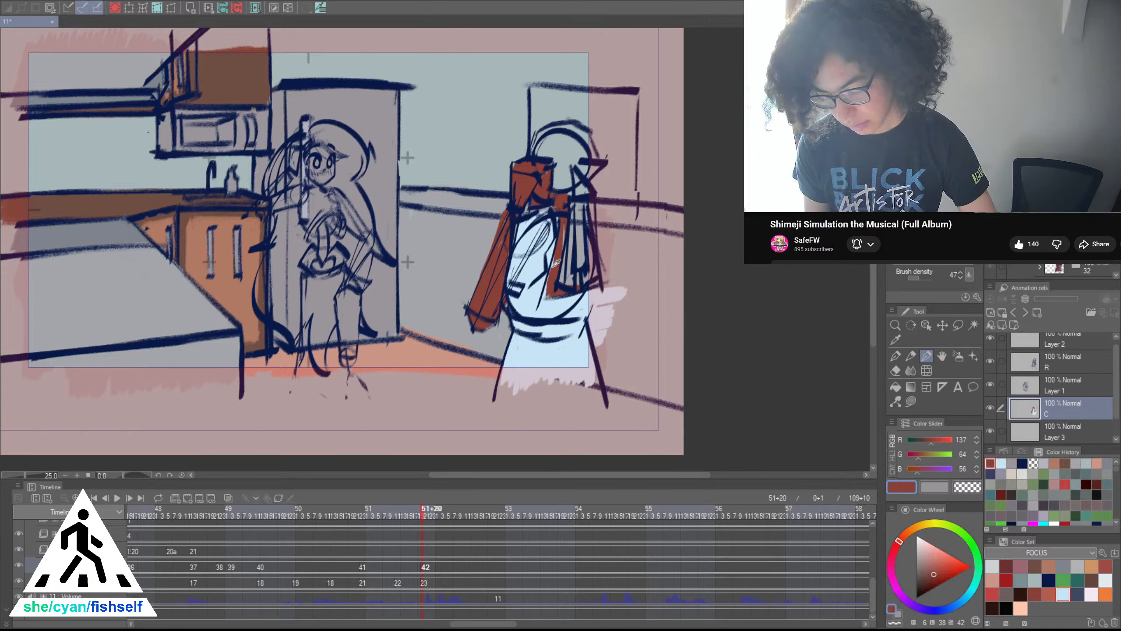
{"action": "mouse_move", "coordinate": [547, 283]}
{"action": "left_mouse_down"}
{"action": "mouse_move", "coordinate": [558, 255]}
{"action": "mouse_move", "coordinate": [546, 293]}
{"action": "mouse_move", "coordinate": [563, 238]}
{"action": "mouse_move", "coordinate": [550, 292]}
{"action": "mouse_move", "coordinate": [573, 280]}
{"action": "left_mouse_up"}
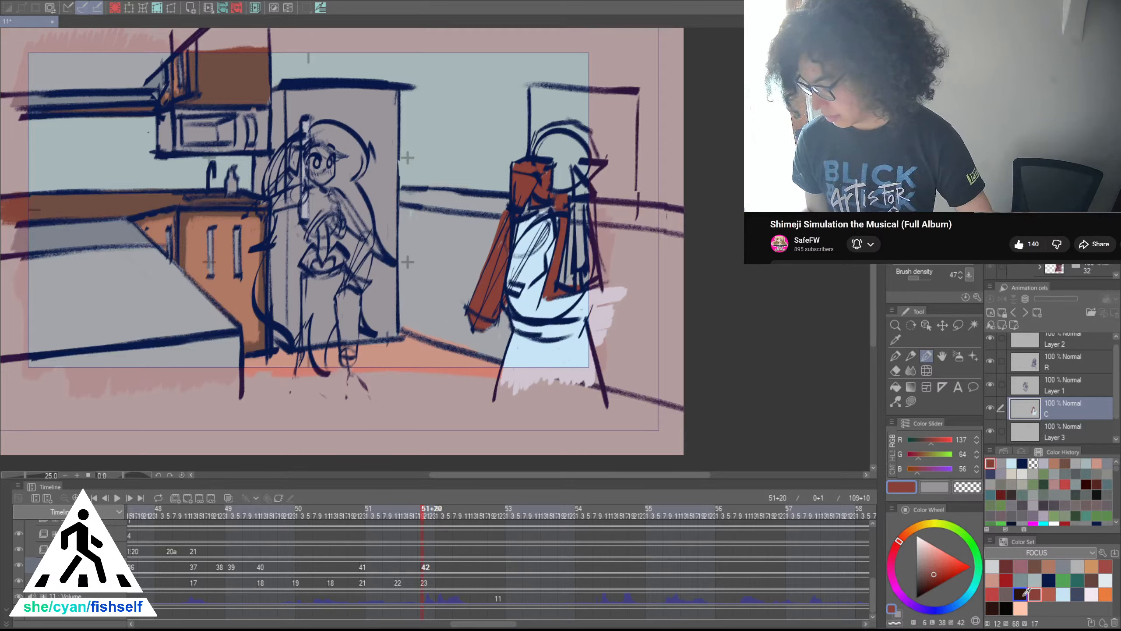
Paint the long hair strands down the right-hand character's back dark brown (RGB 44, 20, 14)
{"action": "left_click", "coordinate": [1021, 581]}
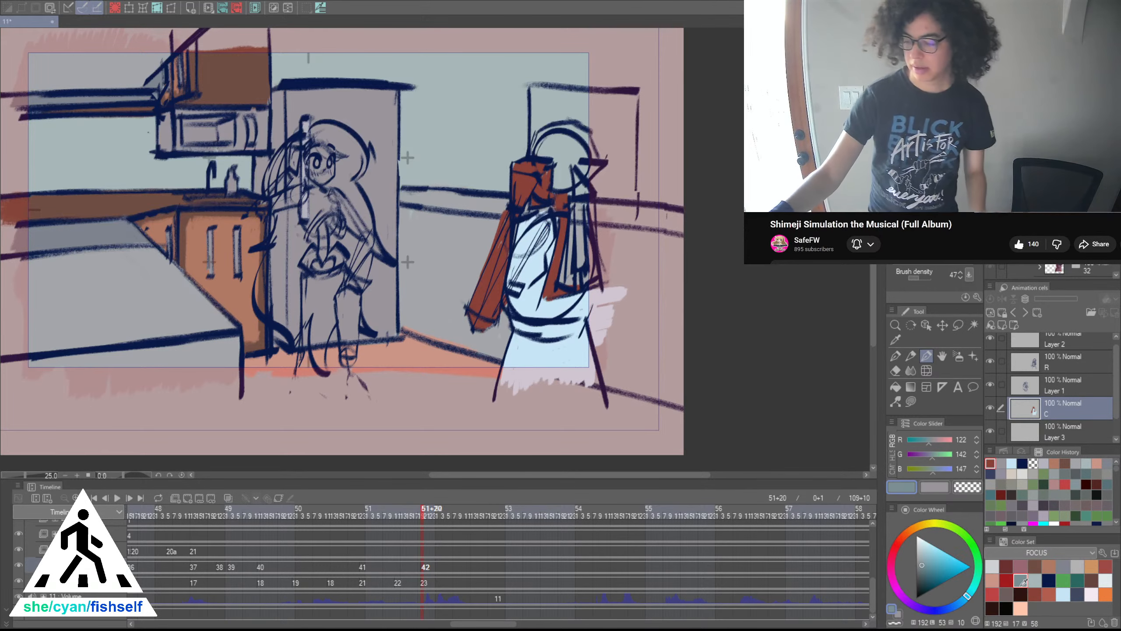
{"action": "left_click", "coordinate": [1021, 593]}
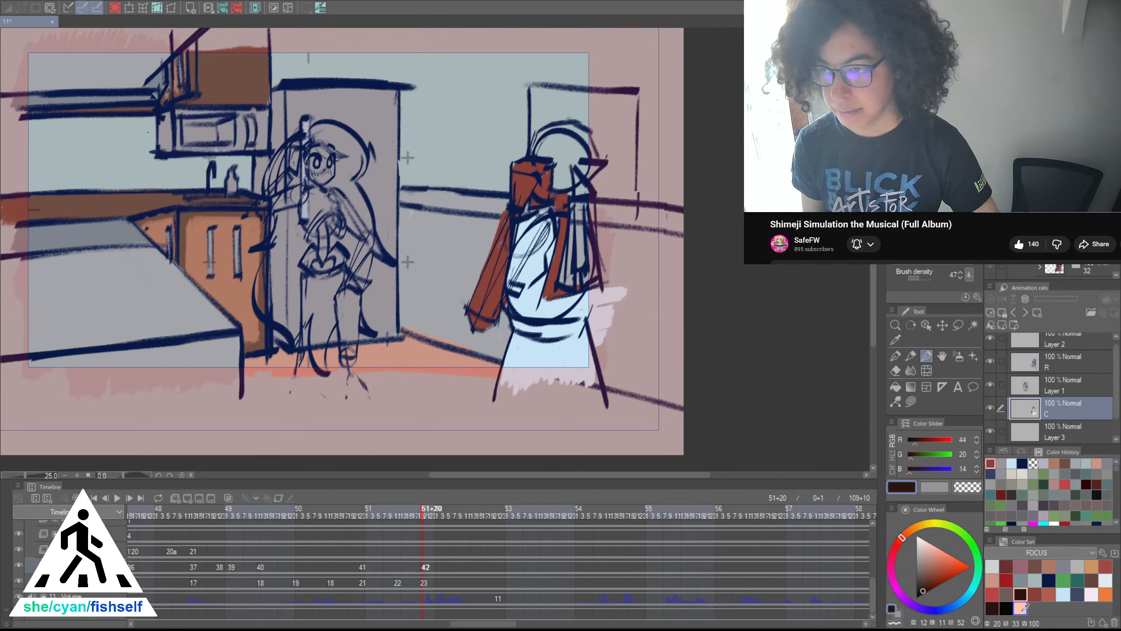
{"action": "left_click_drag", "start_coordinate": [608, 257], "coordinate": [605, 285]}
{"action": "scroll", "coordinate": [594, 255], "scroll_direction": "up", "scroll_amount": 2}
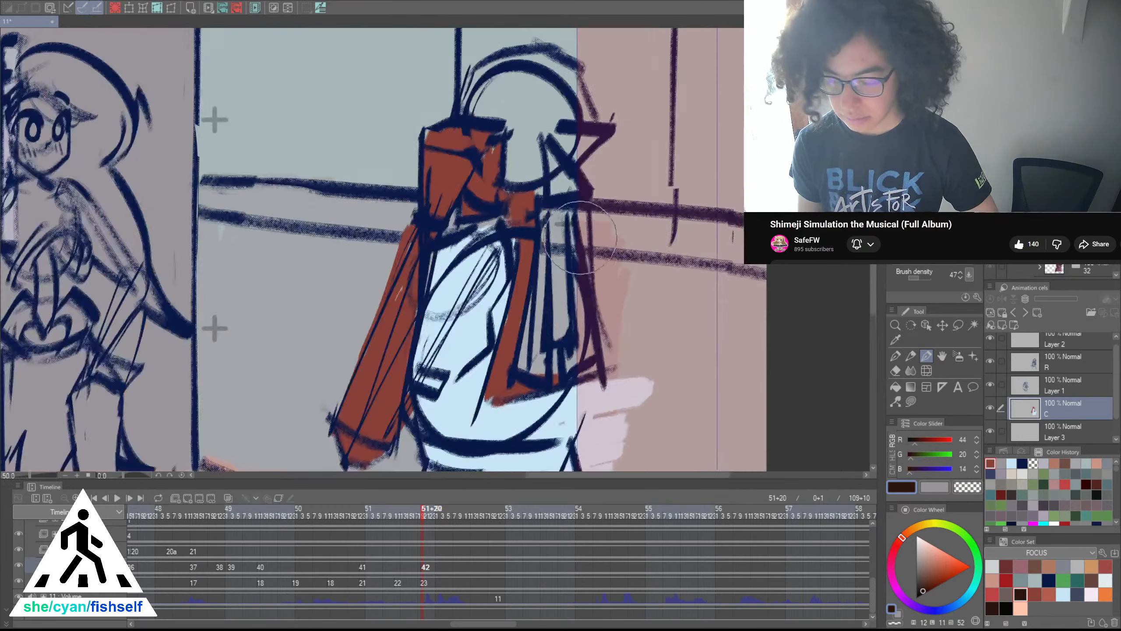
{"action": "mouse_move", "coordinate": [554, 193]}
{"action": "left_mouse_down"}
{"action": "mouse_move", "coordinate": [555, 312]}
{"action": "mouse_move", "coordinate": [542, 291]}
{"action": "mouse_move", "coordinate": [539, 341]}
{"action": "mouse_move", "coordinate": [525, 322]}
{"action": "mouse_move", "coordinate": [536, 292]}
{"action": "mouse_move", "coordinate": [545, 380]}
{"action": "mouse_move", "coordinate": [552, 307]}
{"action": "mouse_move", "coordinate": [536, 340]}
{"action": "mouse_move", "coordinate": [540, 349]}
{"action": "mouse_move", "coordinate": [575, 293]}
{"action": "mouse_move", "coordinate": [554, 266]}
{"action": "mouse_move", "coordinate": [564, 318]}
{"action": "mouse_move", "coordinate": [554, 273]}
{"action": "mouse_move", "coordinate": [546, 325]}
{"action": "left_mouse_up"}
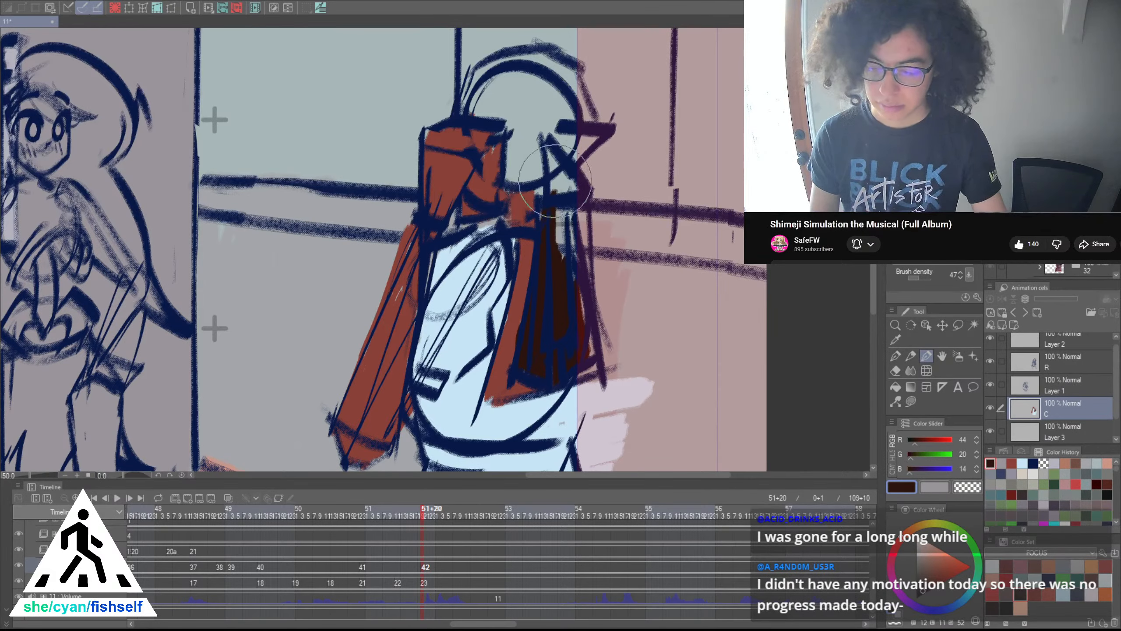
Fill the hair on the right-hand character's head with the same dark brown, undoing stray strokes
{"action": "left_click_drag", "start_coordinate": [501, 71], "coordinate": [493, 128]}
{"action": "mouse_move", "coordinate": [455, 158]}
{"action": "left_mouse_down"}
{"action": "mouse_move", "coordinate": [482, 158]}
{"action": "mouse_move", "coordinate": [455, 160]}
{"action": "mouse_move", "coordinate": [502, 172]}
{"action": "mouse_move", "coordinate": [479, 164]}
{"action": "mouse_move", "coordinate": [505, 199]}
{"action": "mouse_move", "coordinate": [503, 242]}
{"action": "mouse_move", "coordinate": [510, 229]}
{"action": "mouse_move", "coordinate": [519, 240]}
{"action": "mouse_move", "coordinate": [549, 189]}
{"action": "mouse_move", "coordinate": [559, 198]}
{"action": "mouse_move", "coordinate": [571, 189]}
{"action": "mouse_move", "coordinate": [554, 312]}
{"action": "mouse_move", "coordinate": [559, 357]}
{"action": "left_mouse_up"}
{"action": "key", "text": "ctrl+z"}
{"action": "key", "text": "ctrl+z"}
{"action": "mouse_move", "coordinate": [539, 115]}
{"action": "left_mouse_down"}
{"action": "mouse_move", "coordinate": [543, 151]}
{"action": "mouse_move", "coordinate": [554, 137]}
{"action": "mouse_move", "coordinate": [583, 177]}
{"action": "mouse_move", "coordinate": [570, 199]}
{"action": "mouse_move", "coordinate": [499, 125]}
{"action": "mouse_move", "coordinate": [503, 115]}
{"action": "mouse_move", "coordinate": [513, 119]}
{"action": "mouse_move", "coordinate": [462, 146]}
{"action": "mouse_move", "coordinate": [482, 137]}
{"action": "mouse_move", "coordinate": [525, 212]}
{"action": "mouse_move", "coordinate": [539, 200]}
{"action": "mouse_move", "coordinate": [533, 126]}
{"action": "mouse_move", "coordinate": [517, 152]}
{"action": "left_mouse_up"}
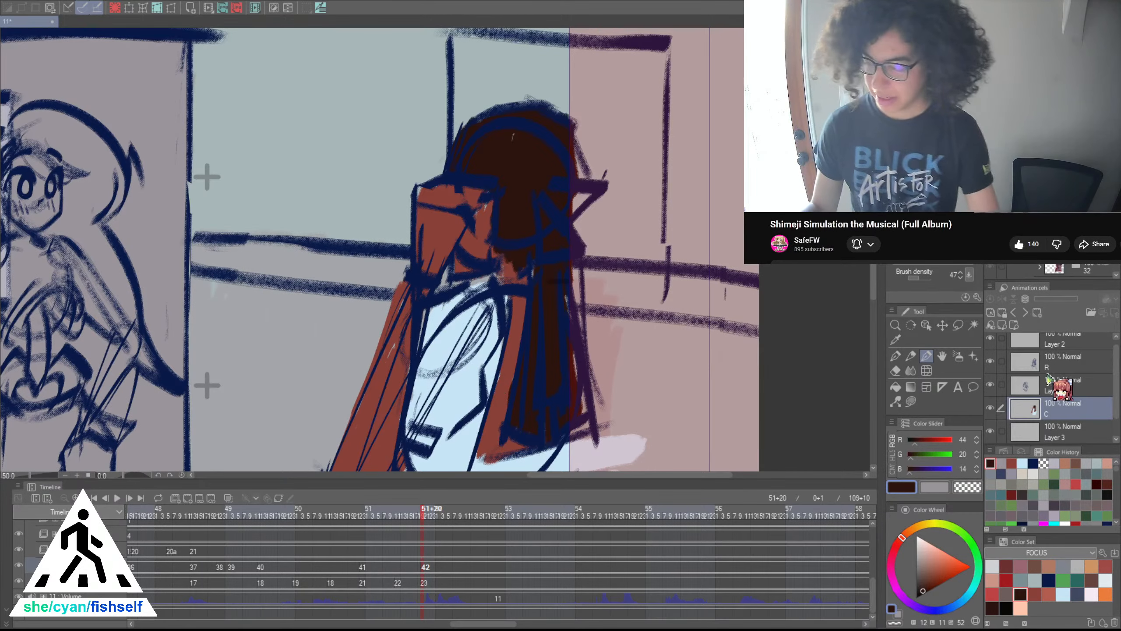
Check the coloured character within the whole kitchen frame and inspect the uncoloured character in front of the fridge
{"action": "left_click", "coordinate": [1023, 360]}
{"action": "key", "text": "["}
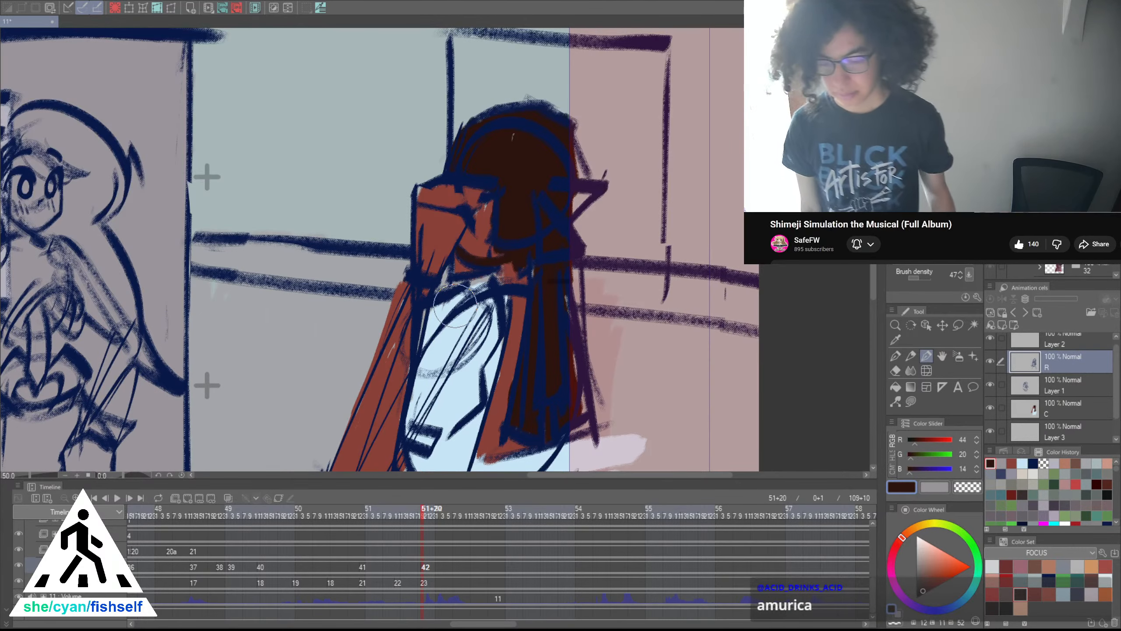
{"action": "scroll", "coordinate": [457, 306], "scroll_direction": "down", "scroll_amount": 4}
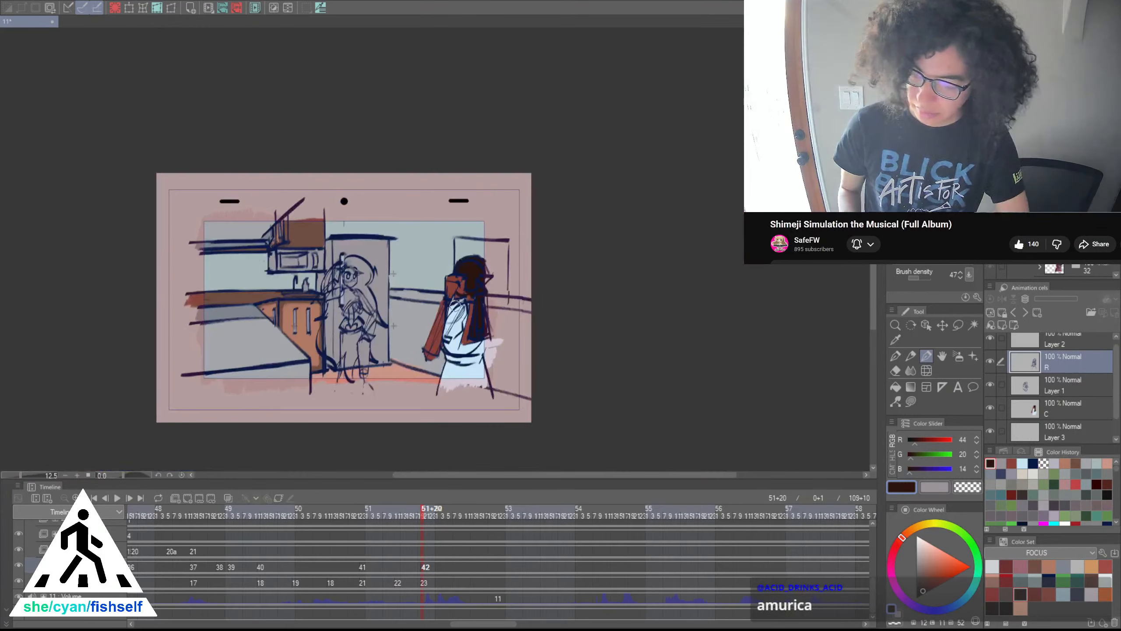
{"action": "left_click", "coordinate": [1037, 410]}
{"action": "left_click_drag", "start_coordinate": [458, 373], "coordinate": [527, 395]}
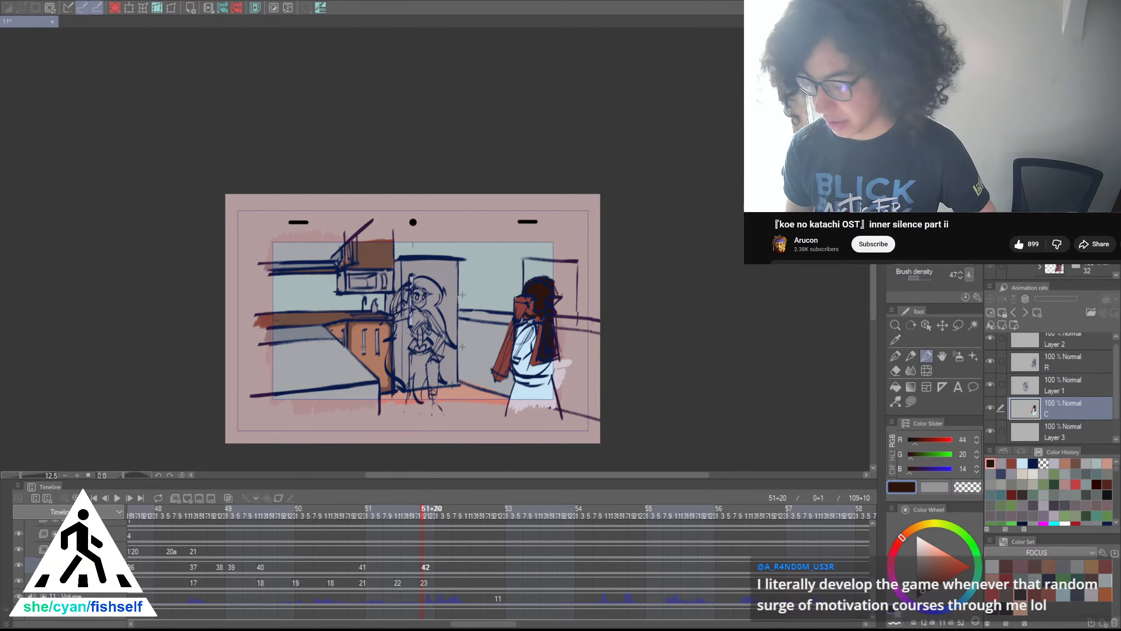
{"action": "left_click_drag", "start_coordinate": [459, 302], "coordinate": [609, 248]}
{"action": "scroll", "coordinate": [609, 248], "scroll_direction": "up", "scroll_amount": 3}
{"action": "left_click_drag", "start_coordinate": [541, 307], "coordinate": [636, 194]}
{"action": "left_click_drag", "start_coordinate": [665, 256], "coordinate": [667, 265]}
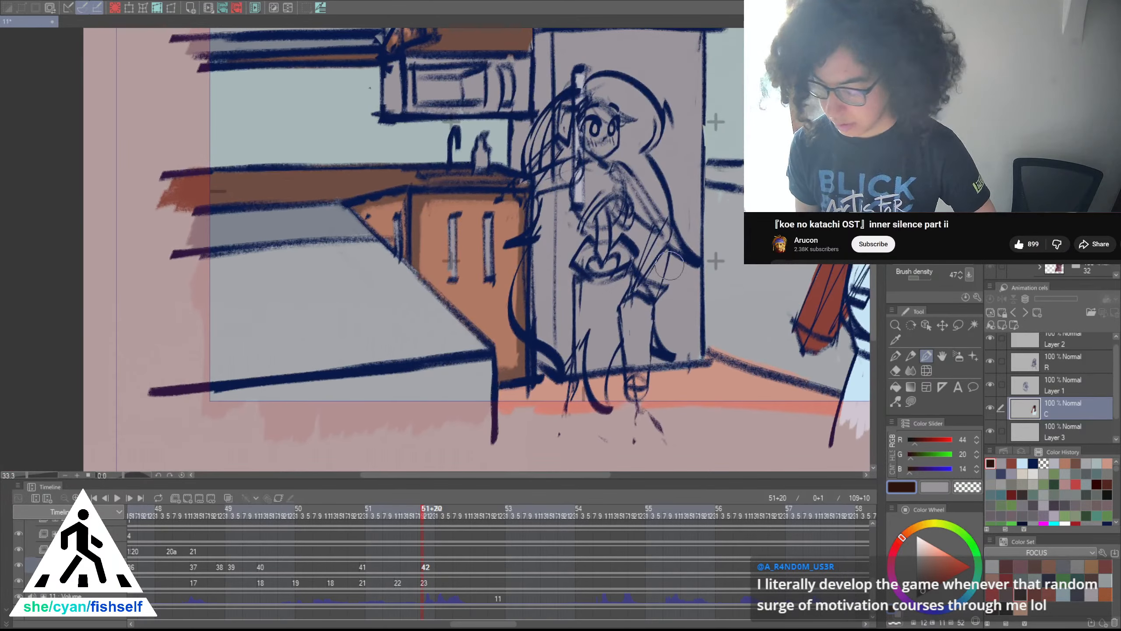
On Layer 1, draw angular dark navy (RGB 9, 25, 71) marks on the chest of the character in front of the fridge
{"action": "left_click", "coordinate": [1051, 390]}
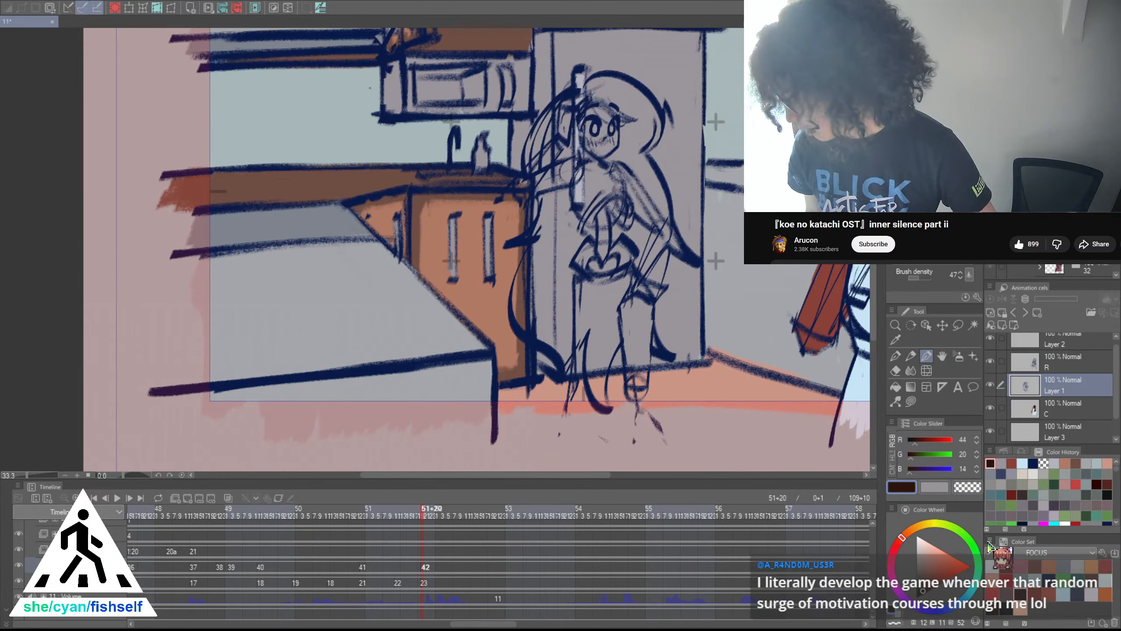
{"action": "left_click", "coordinate": [1050, 580]}
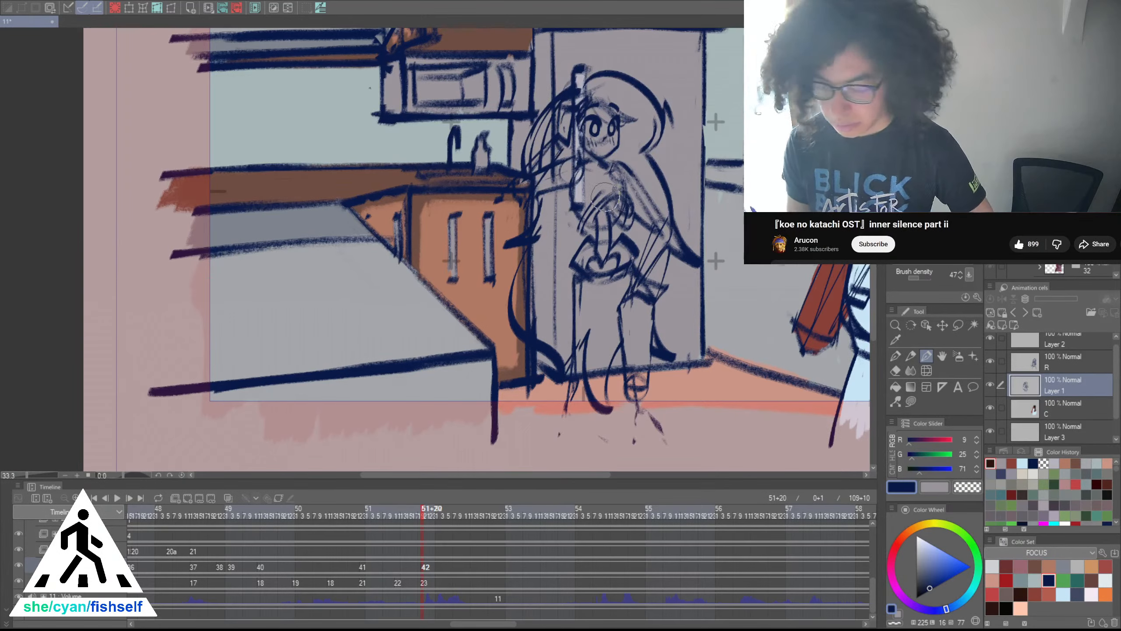
{"action": "scroll", "coordinate": [606, 196], "scroll_direction": "up", "scroll_amount": 4}
{"action": "mouse_move", "coordinate": [554, 135]}
{"action": "left_mouse_down"}
{"action": "mouse_move", "coordinate": [564, 196]}
{"action": "mouse_move", "coordinate": [587, 177]}
{"action": "left_mouse_up"}
{"action": "left_click_drag", "start_coordinate": [605, 104], "coordinate": [581, 153]}
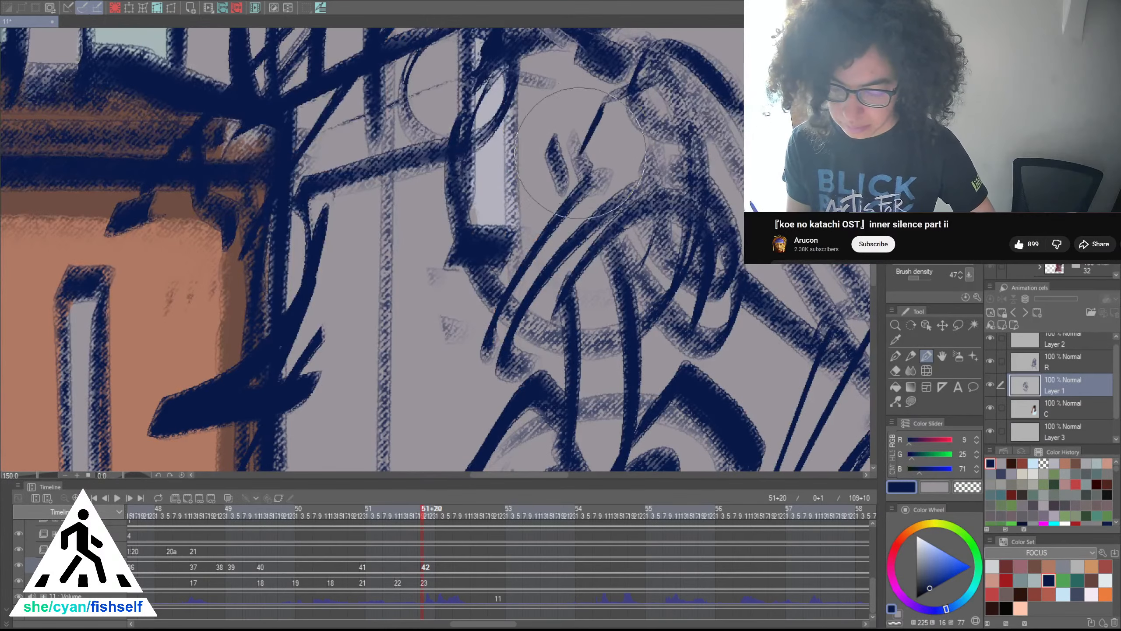
{"action": "left_click_drag", "start_coordinate": [537, 118], "coordinate": [565, 127]}
{"action": "left_click_drag", "start_coordinate": [531, 153], "coordinate": [557, 154]}
{"action": "mouse_move", "coordinate": [583, 99]}
{"action": "left_mouse_down"}
{"action": "mouse_move", "coordinate": [566, 148]}
{"action": "mouse_move", "coordinate": [592, 138]}
{"action": "mouse_move", "coordinate": [556, 164]}
{"action": "mouse_move", "coordinate": [567, 188]}
{"action": "left_mouse_up"}
{"action": "key", "text": "["}
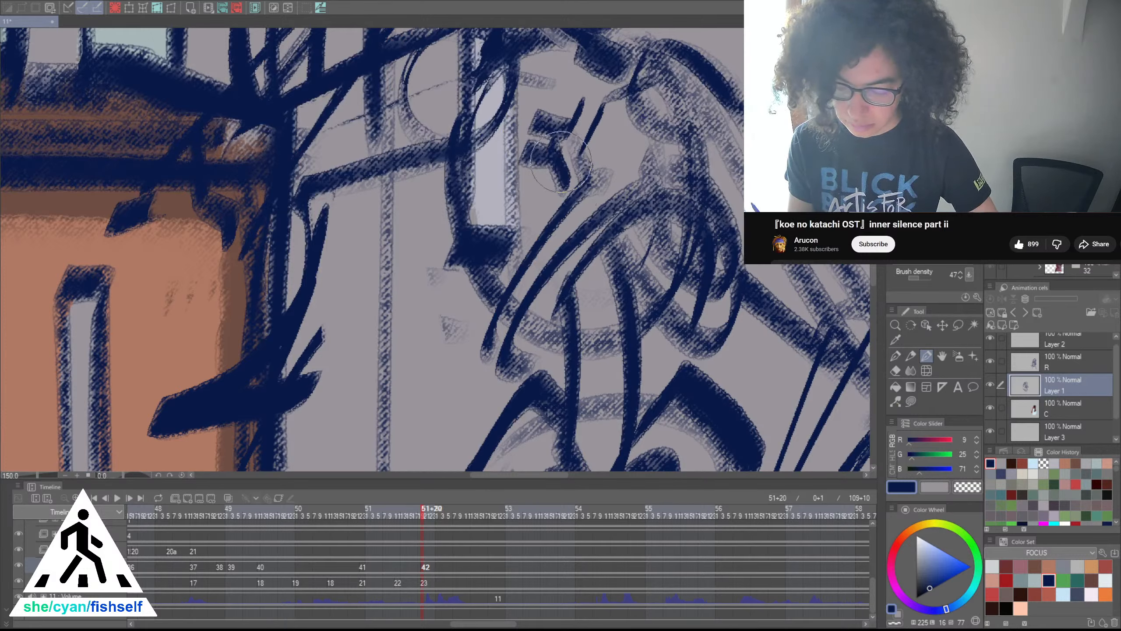
Erase part of the chest marks and extend them with short strokes toward the raised-arm side, undoing a stray stroke
{"action": "key", "text": "c"}
{"action": "mouse_move", "coordinate": [537, 137]}
{"action": "left_mouse_down"}
{"action": "mouse_move", "coordinate": [577, 147]}
{"action": "mouse_move", "coordinate": [561, 150]}
{"action": "mouse_move", "coordinate": [573, 174]}
{"action": "mouse_move", "coordinate": [573, 137]}
{"action": "mouse_move", "coordinate": [593, 140]}
{"action": "mouse_move", "coordinate": [527, 194]}
{"action": "mouse_move", "coordinate": [549, 164]}
{"action": "mouse_move", "coordinate": [518, 207]}
{"action": "left_mouse_up"}
{"action": "key", "text": "c"}
{"action": "mouse_move", "coordinate": [556, 172]}
{"action": "left_mouse_down"}
{"action": "mouse_move", "coordinate": [539, 209]}
{"action": "mouse_move", "coordinate": [498, 187]}
{"action": "mouse_move", "coordinate": [508, 208]}
{"action": "mouse_move", "coordinate": [481, 221]}
{"action": "left_mouse_up"}
{"action": "key", "text": "ctrl+z"}
{"action": "left_click_drag", "start_coordinate": [514, 179], "coordinate": [498, 152]}
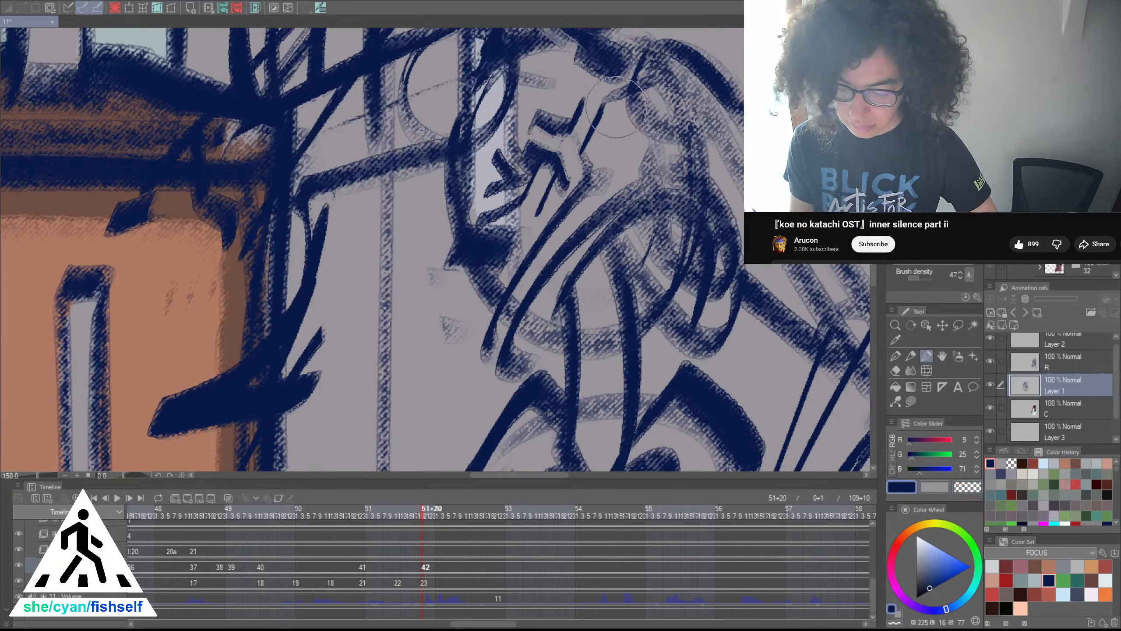
Continue the branching navy marks across the lowered-arm side of the chest, undoing a misplaced stroke
{"action": "mouse_move", "coordinate": [601, 132]}
{"action": "left_mouse_down"}
{"action": "mouse_move", "coordinate": [639, 156]}
{"action": "mouse_move", "coordinate": [624, 174]}
{"action": "left_mouse_up"}
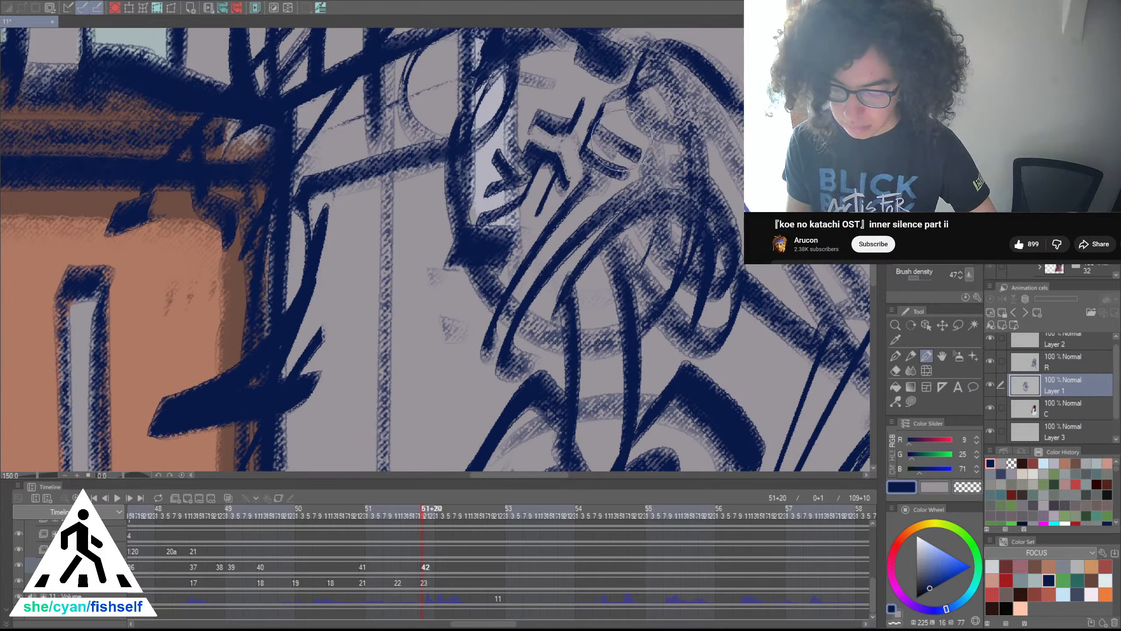
{"action": "left_click_drag", "start_coordinate": [634, 84], "coordinate": [622, 144]}
{"action": "left_click_drag", "start_coordinate": [659, 107], "coordinate": [648, 154]}
{"action": "left_click_drag", "start_coordinate": [658, 116], "coordinate": [683, 150]}
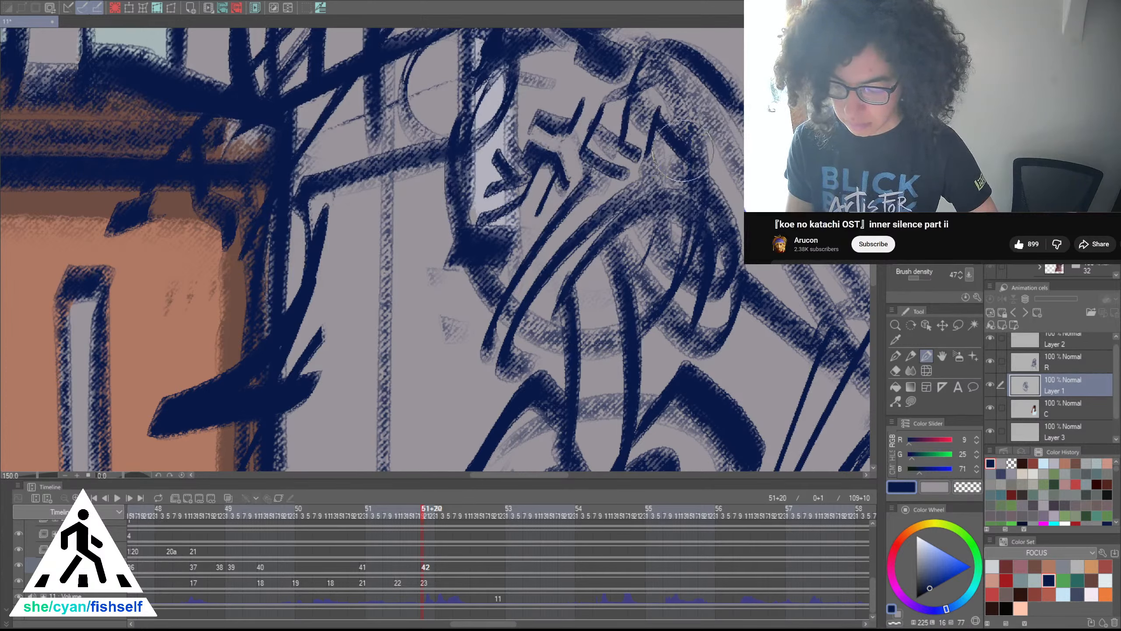
{"action": "key", "text": "ctrl+z"}
{"action": "mouse_move", "coordinate": [657, 113]}
{"action": "left_mouse_down"}
{"action": "mouse_move", "coordinate": [650, 88]}
{"action": "mouse_move", "coordinate": [673, 76]}
{"action": "left_mouse_up"}
{"action": "left_click_drag", "start_coordinate": [651, 141], "coordinate": [693, 183]}
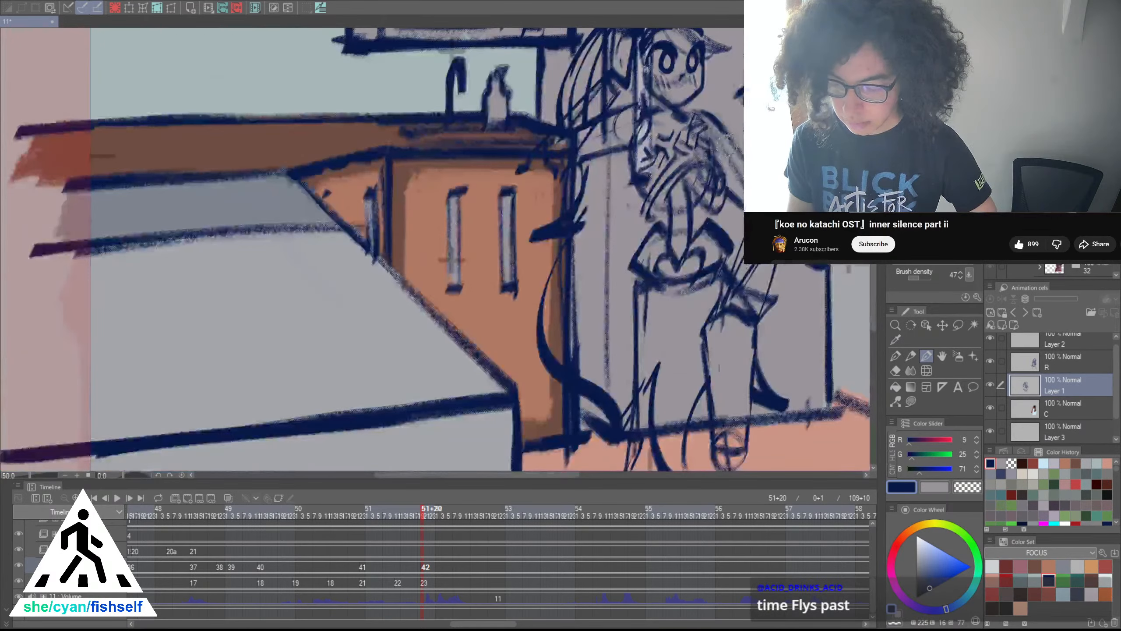
Clean up the dark blob at the raised-arm edge of the chest and redraw the edge with small navy strokes
{"action": "scroll", "coordinate": [722, 150], "scroll_direction": "up", "scroll_amount": 1}
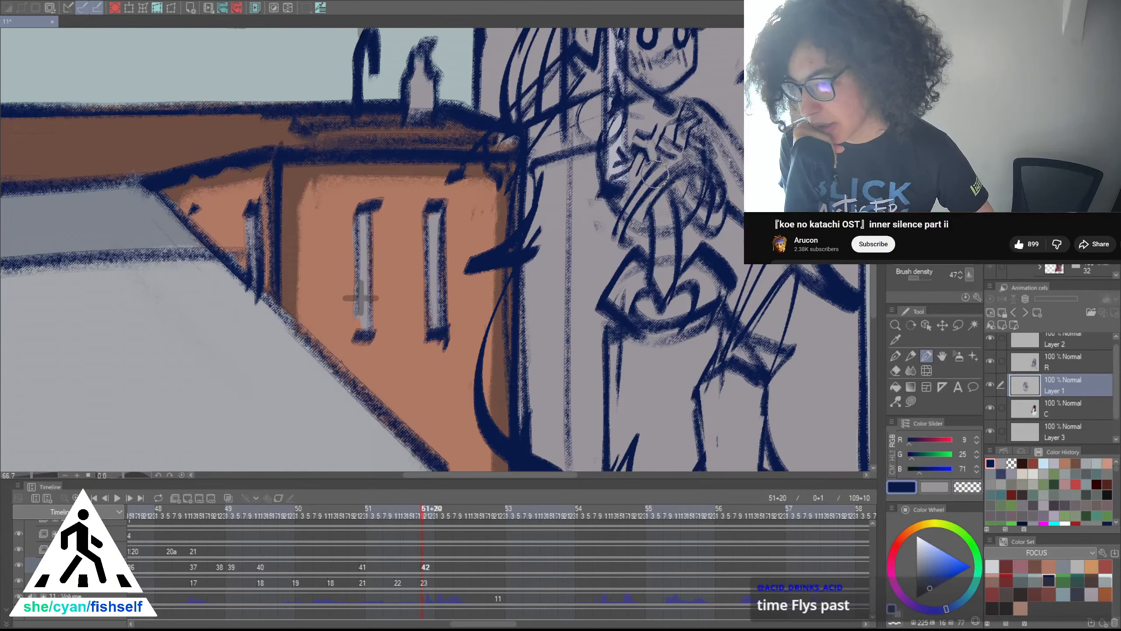
{"action": "scroll", "coordinate": [655, 173], "scroll_direction": "up", "scroll_amount": 1}
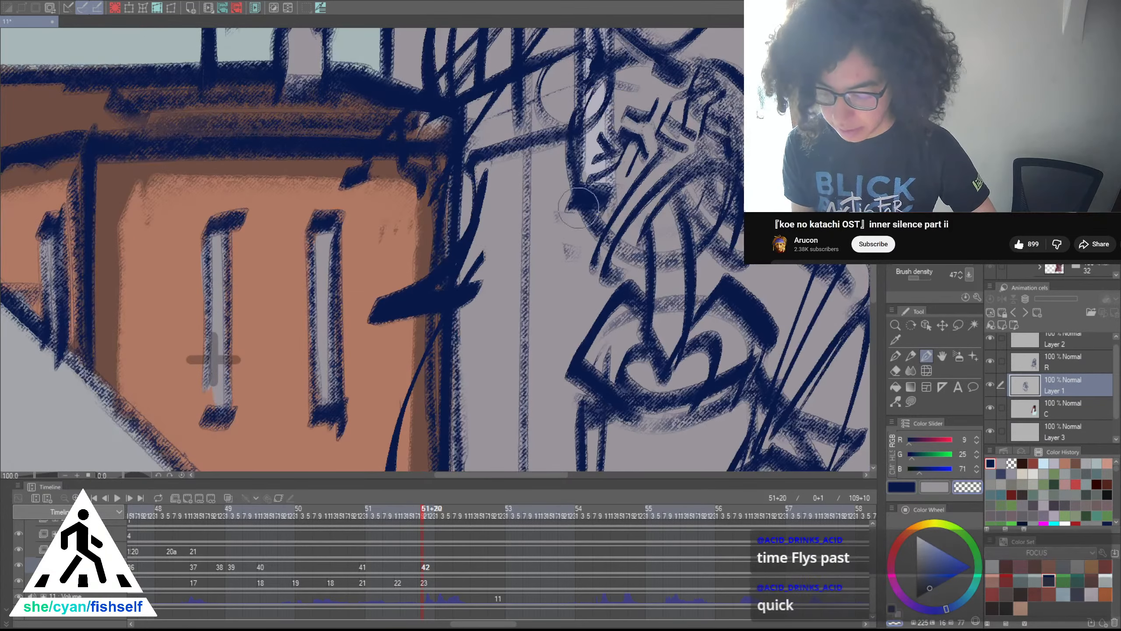
{"action": "scroll", "coordinate": [587, 195], "scroll_direction": "down", "scroll_amount": 2}
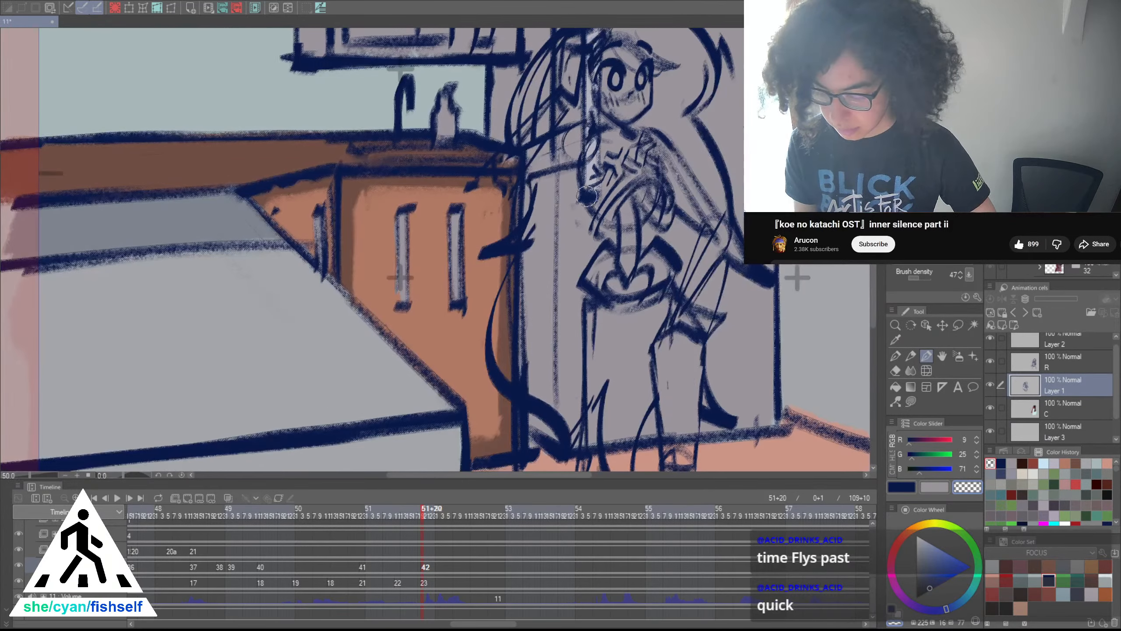
{"action": "left_click", "coordinate": [991, 386]}
{"action": "left_click", "coordinate": [991, 386]}
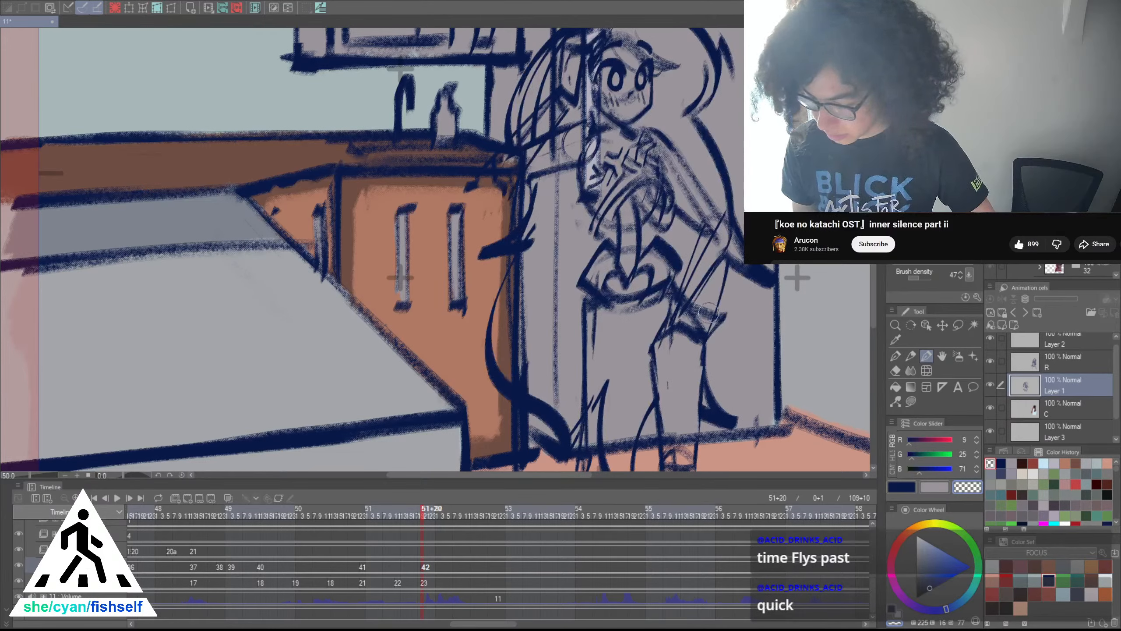
{"action": "key", "text": "c"}
{"action": "left_click_drag", "start_coordinate": [586, 205], "coordinate": [599, 194]}
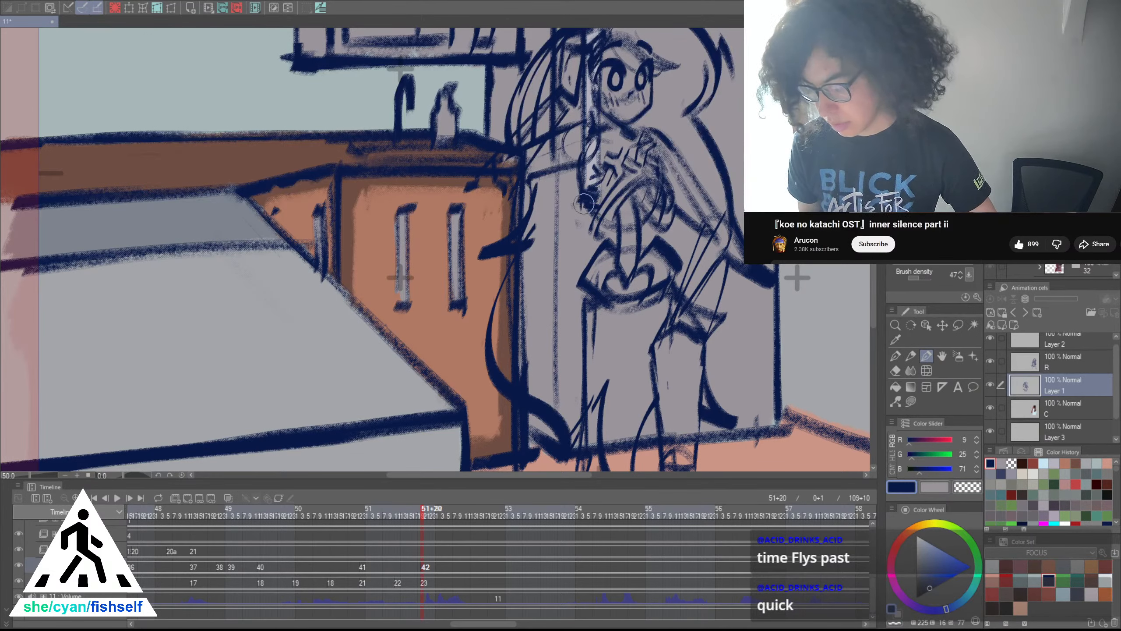
{"action": "scroll", "coordinate": [583, 204], "scroll_direction": "down", "scroll_amount": 1}
On layer C, paint the fridge character's visible lower leg muted pink (RGB 154, 103, 114)
{"action": "left_click", "coordinate": [1073, 414]}
{"action": "left_click_drag", "start_coordinate": [817, 354], "coordinate": [622, 356]}
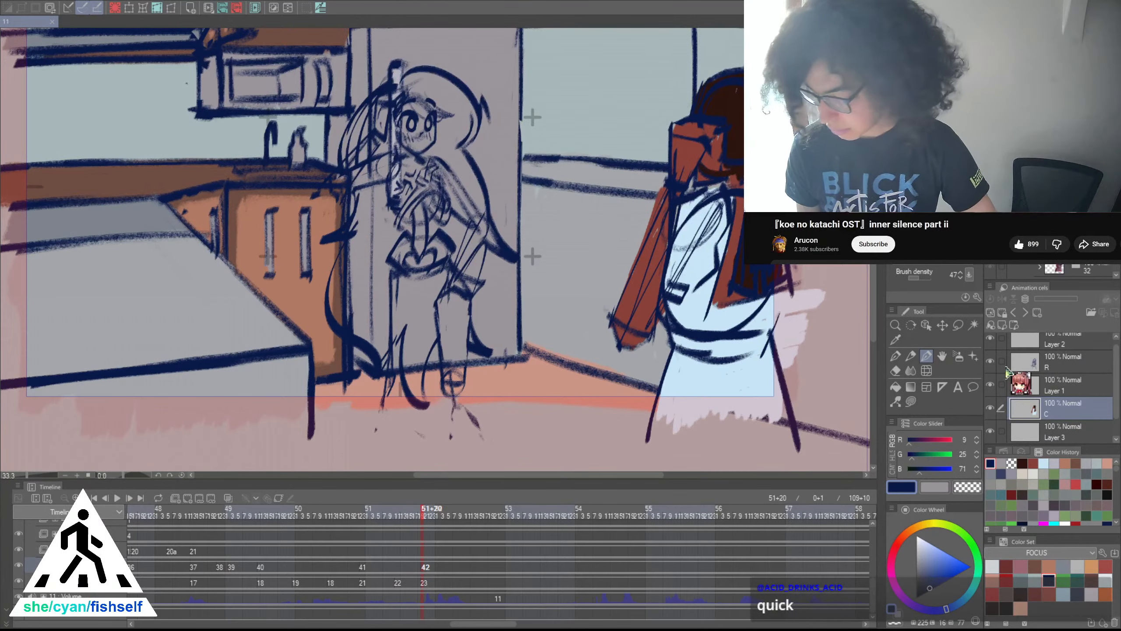
{"action": "left_click", "coordinate": [1020, 566]}
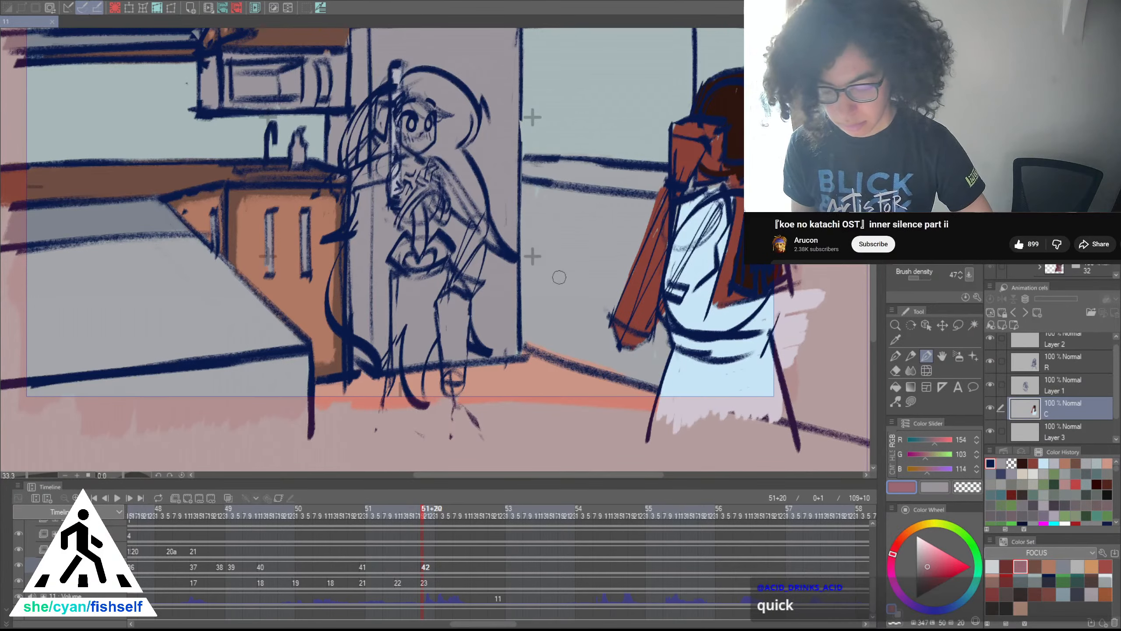
{"action": "left_click_drag", "start_coordinate": [533, 288], "coordinate": [577, 315]}
{"action": "mouse_move", "coordinate": [483, 371]}
{"action": "left_mouse_down"}
{"action": "mouse_move", "coordinate": [495, 336]}
{"action": "mouse_move", "coordinate": [505, 400]}
{"action": "mouse_move", "coordinate": [503, 349]}
{"action": "mouse_move", "coordinate": [495, 374]}
{"action": "mouse_move", "coordinate": [490, 344]}
{"action": "left_mouse_up"}
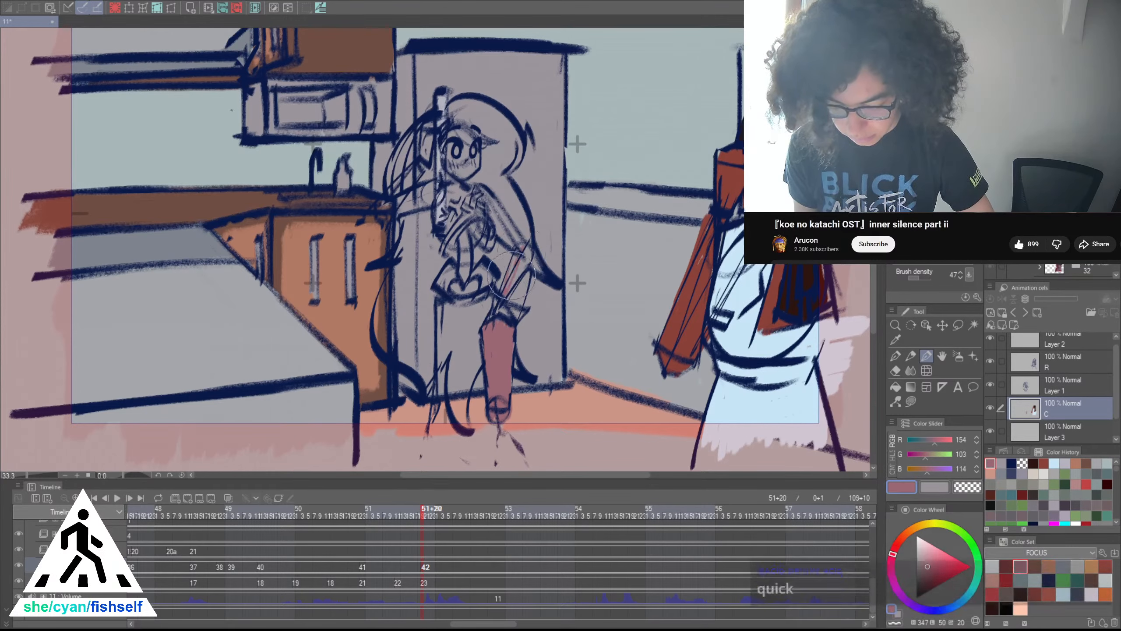
Paint the fridge character's arms, shoulders and upper chest muted pink, erasing colour that spills past the lowered forearm
{"action": "mouse_move", "coordinate": [508, 282]}
{"action": "left_mouse_down"}
{"action": "mouse_move", "coordinate": [526, 252]}
{"action": "mouse_move", "coordinate": [513, 311]}
{"action": "mouse_move", "coordinate": [508, 283]}
{"action": "mouse_move", "coordinate": [512, 294]}
{"action": "left_mouse_up"}
{"action": "key", "text": "c"}
{"action": "key", "text": "c"}
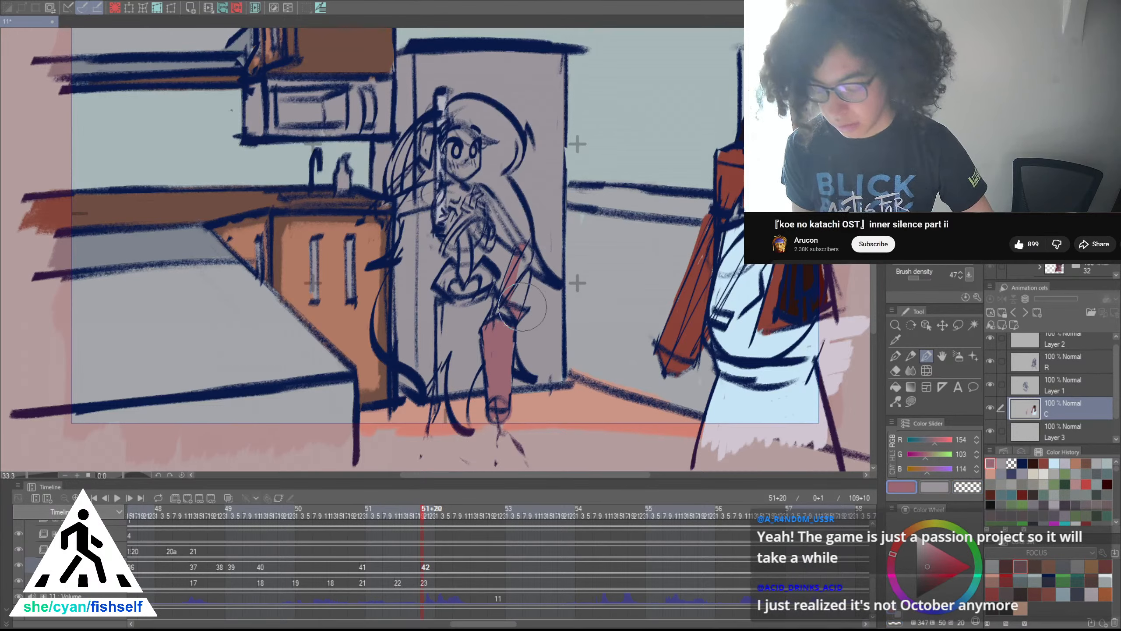
{"action": "key", "text": "c"}
{"action": "left_click_drag", "start_coordinate": [518, 287], "coordinate": [530, 250]}
{"action": "key", "text": "c"}
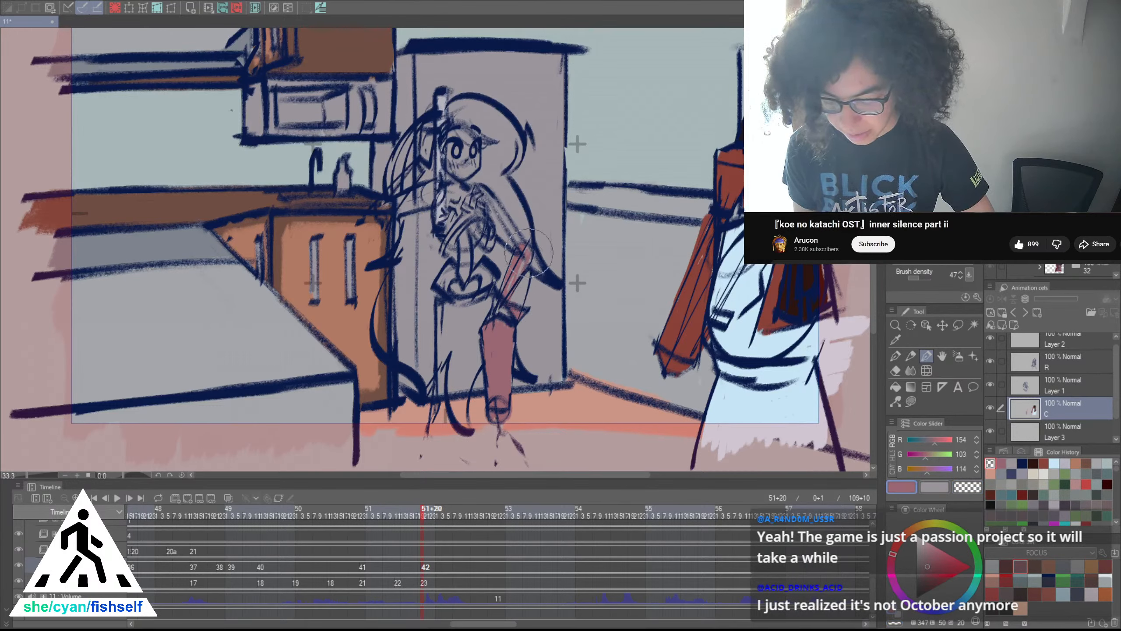
{"action": "mouse_move", "coordinate": [495, 228]}
{"action": "left_mouse_down"}
{"action": "mouse_move", "coordinate": [513, 245]}
{"action": "mouse_move", "coordinate": [465, 180]}
{"action": "mouse_move", "coordinate": [477, 190]}
{"action": "mouse_move", "coordinate": [469, 201]}
{"action": "mouse_move", "coordinate": [426, 186]}
{"action": "mouse_move", "coordinate": [382, 219]}
{"action": "left_mouse_up"}
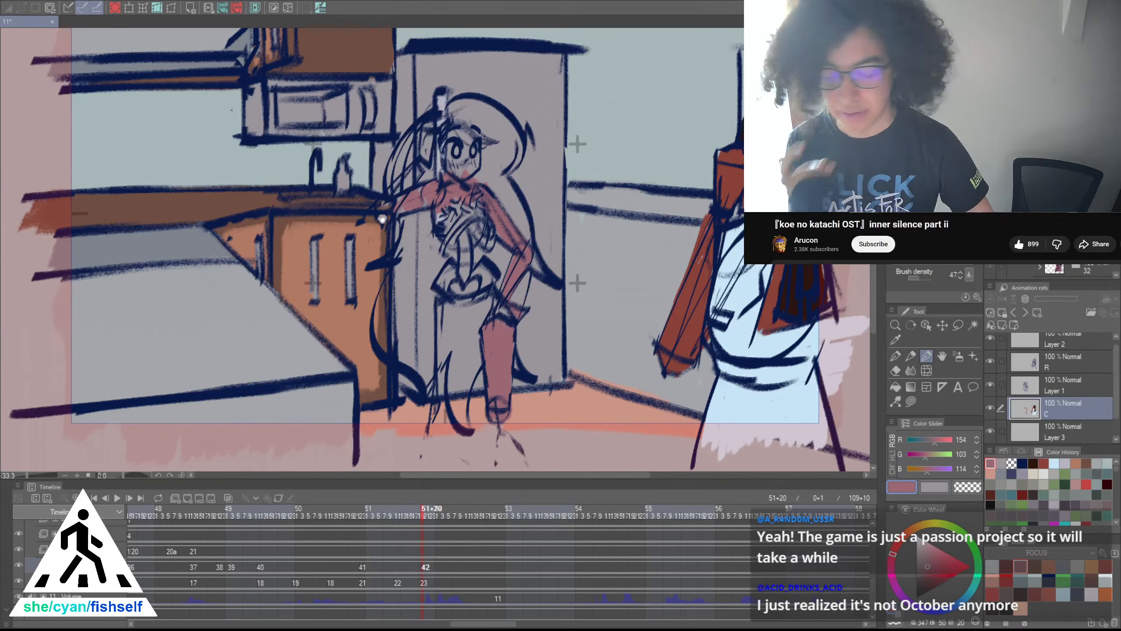
Trim the skin colour around the raised elbow and paint the raised hand and face in the same muted pink
{"action": "scroll", "coordinate": [383, 218], "scroll_direction": "up", "scroll_amount": 2}
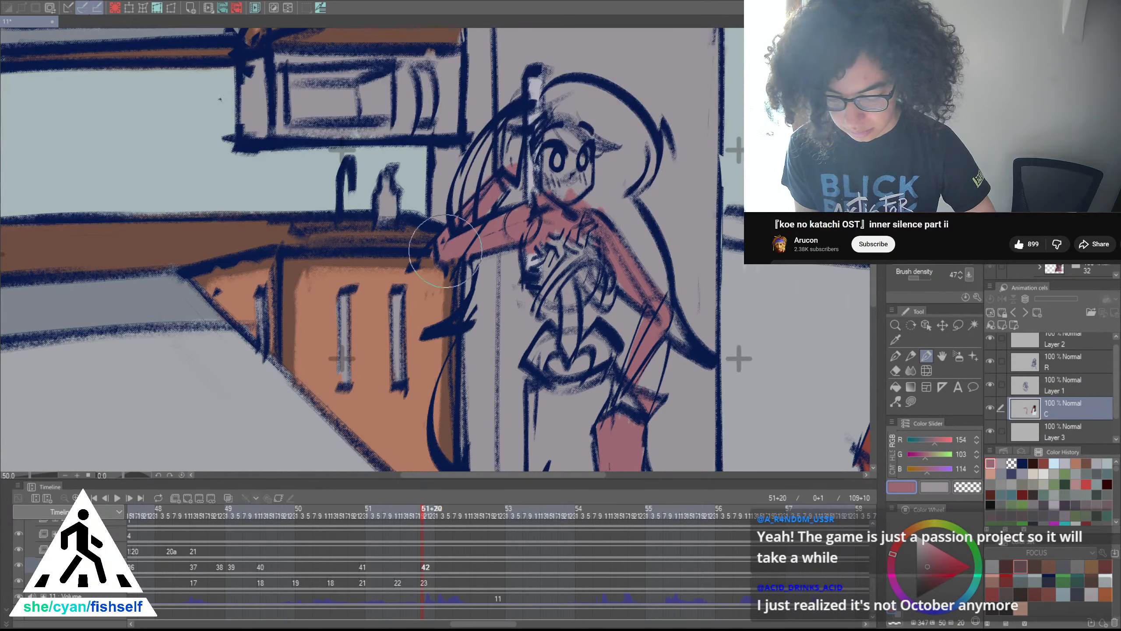
{"action": "key", "text": "c"}
{"action": "left_click_drag", "start_coordinate": [431, 261], "coordinate": [430, 246]}
{"action": "key", "text": "c"}
{"action": "mouse_move", "coordinate": [511, 162]}
{"action": "left_mouse_down"}
{"action": "mouse_move", "coordinate": [513, 129]}
{"action": "mouse_move", "coordinate": [517, 175]}
{"action": "mouse_move", "coordinate": [534, 128]}
{"action": "mouse_move", "coordinate": [509, 127]}
{"action": "left_mouse_up"}
{"action": "mouse_move", "coordinate": [541, 166]}
{"action": "left_mouse_down"}
{"action": "mouse_move", "coordinate": [543, 134]}
{"action": "mouse_move", "coordinate": [588, 148]}
{"action": "mouse_move", "coordinate": [584, 168]}
{"action": "mouse_move", "coordinate": [546, 188]}
{"action": "mouse_move", "coordinate": [541, 179]}
{"action": "mouse_move", "coordinate": [556, 173]}
{"action": "mouse_move", "coordinate": [547, 211]}
{"action": "mouse_move", "coordinate": [537, 157]}
{"action": "mouse_move", "coordinate": [559, 138]}
{"action": "mouse_move", "coordinate": [564, 149]}
{"action": "mouse_move", "coordinate": [576, 139]}
{"action": "mouse_move", "coordinate": [592, 170]}
{"action": "left_mouse_up"}
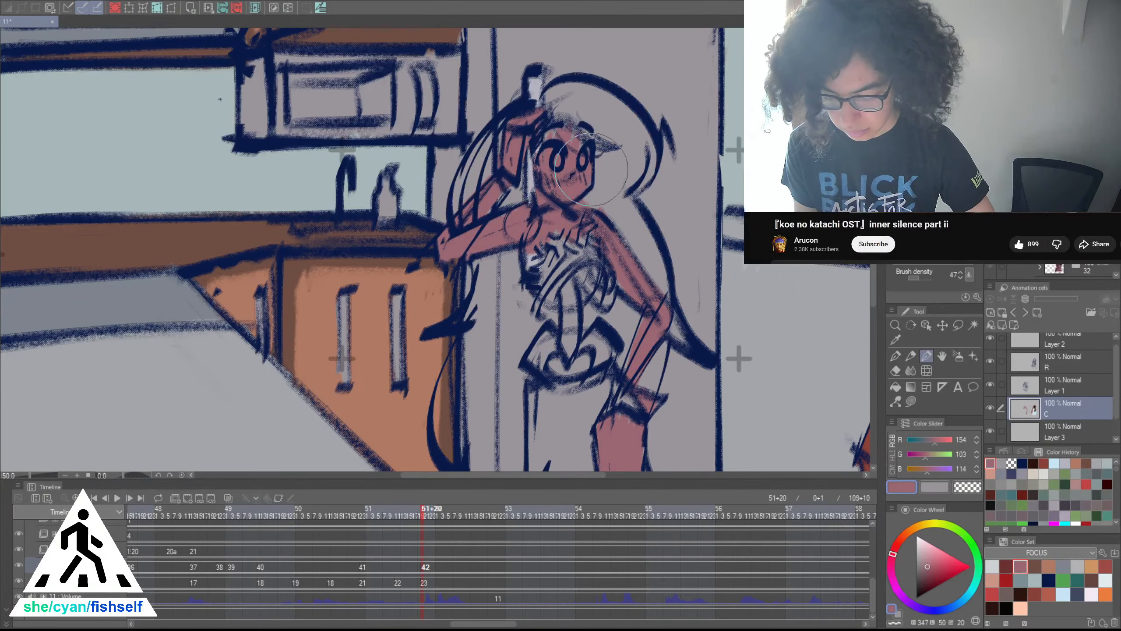
{"action": "scroll", "coordinate": [592, 169], "scroll_direction": "down", "scroll_amount": 1}
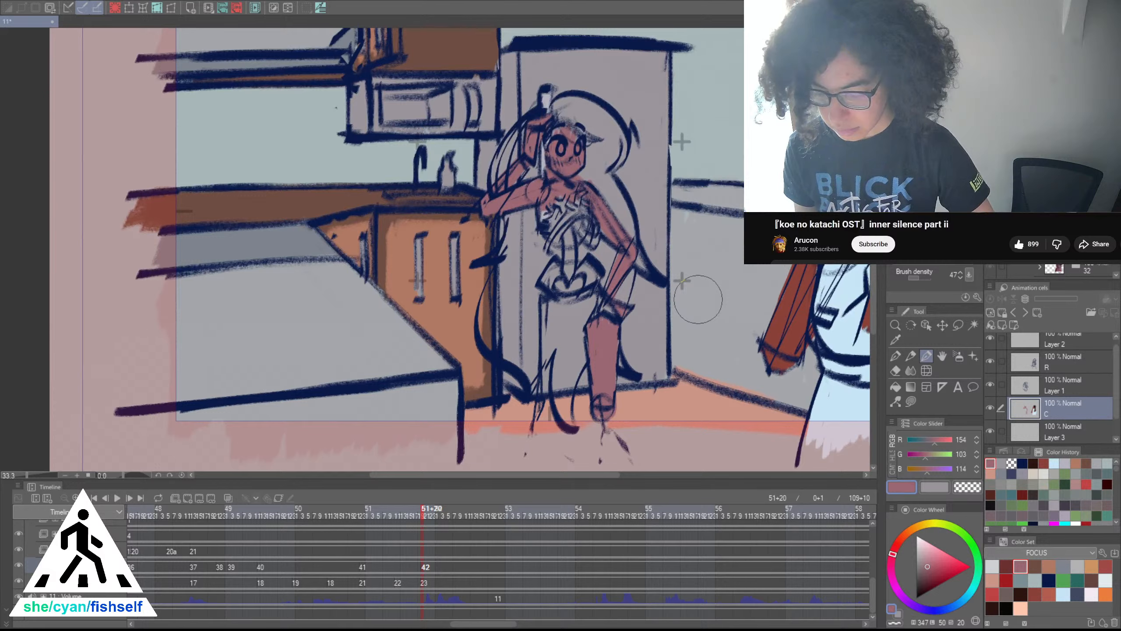
Paint the raised-arm side of the chest and the irises bright red (RGB 161, 27, 30)
{"action": "left_click", "coordinate": [1009, 562]}
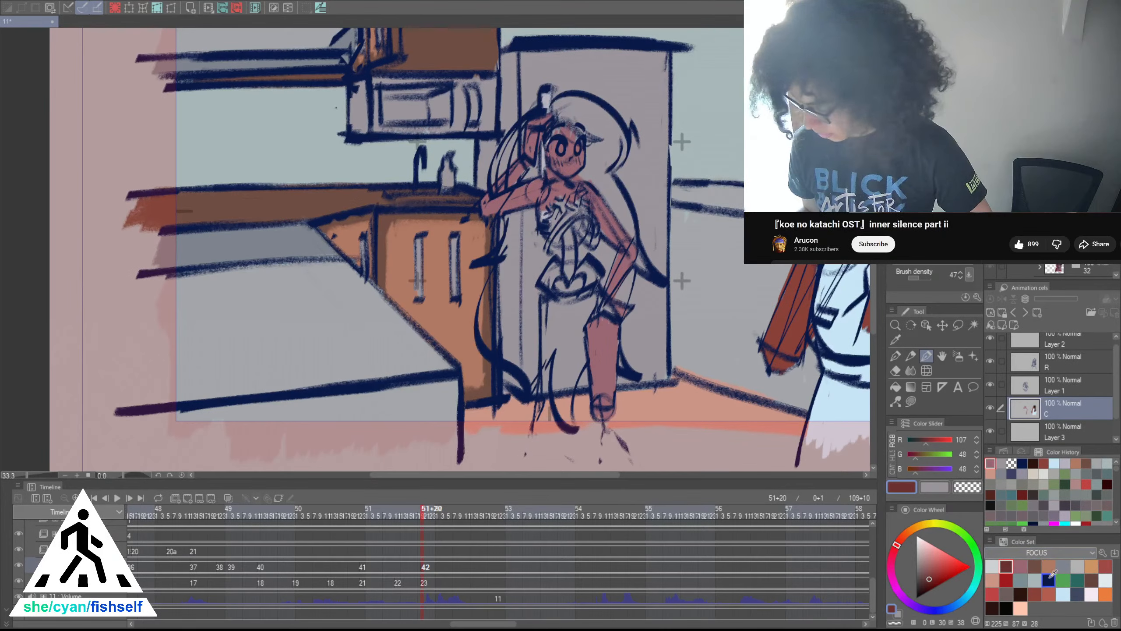
{"action": "left_click", "coordinate": [1008, 580]}
{"action": "scroll", "coordinate": [589, 198], "scroll_direction": "up", "scroll_amount": 1}
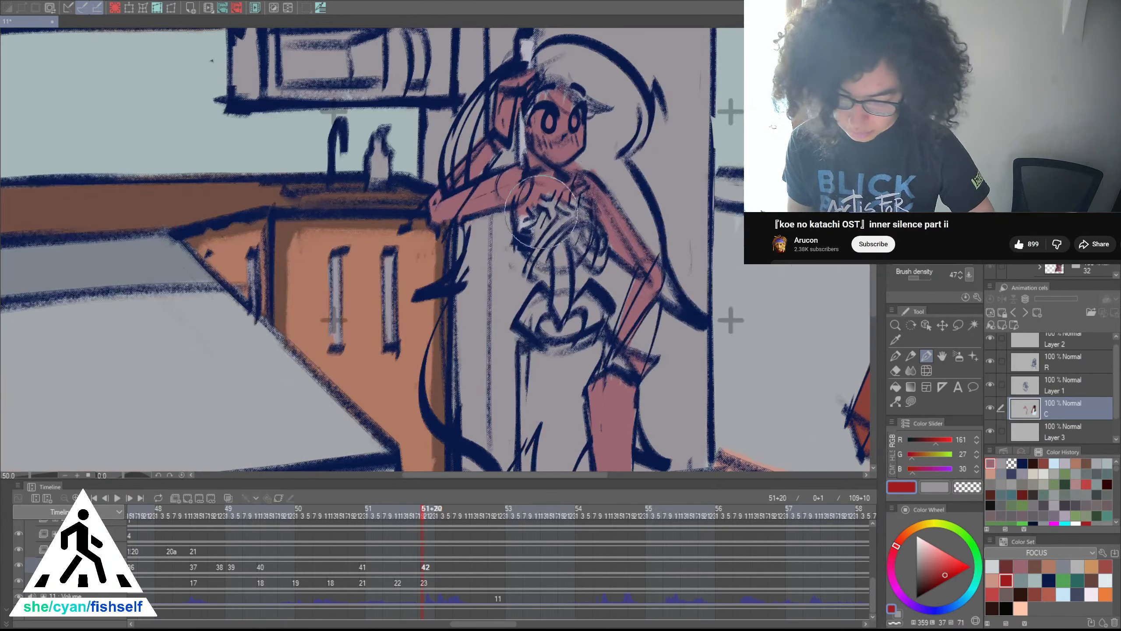
{"action": "mouse_move", "coordinate": [546, 195]}
{"action": "left_mouse_down"}
{"action": "mouse_move", "coordinate": [552, 219]}
{"action": "mouse_move", "coordinate": [536, 205]}
{"action": "mouse_move", "coordinate": [516, 231]}
{"action": "mouse_move", "coordinate": [525, 243]}
{"action": "left_mouse_up"}
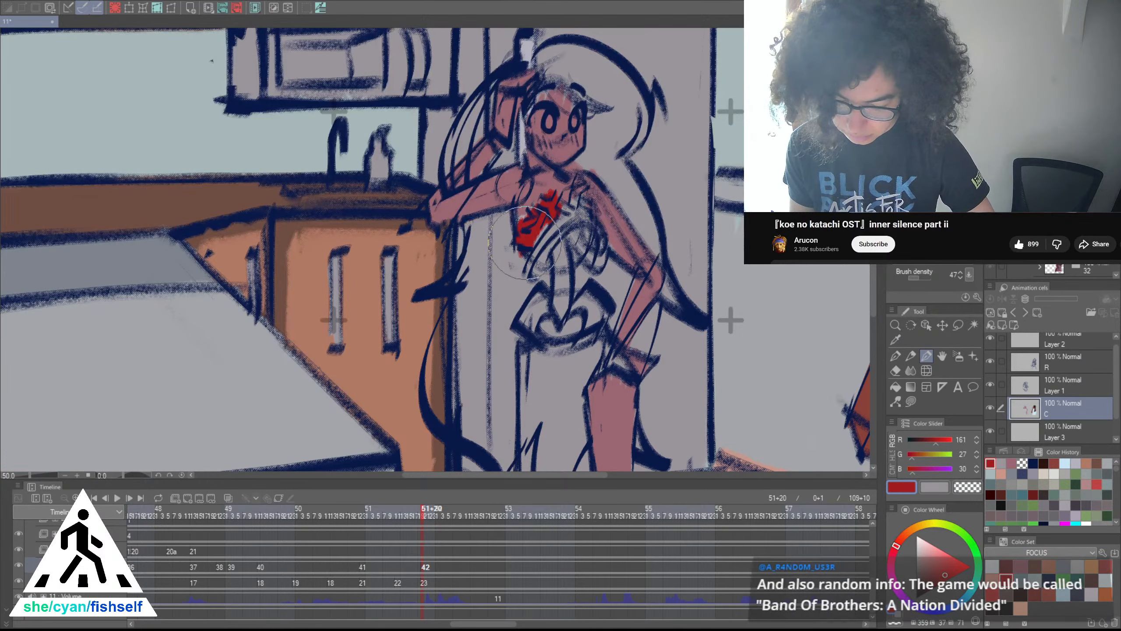
{"action": "left_click", "coordinate": [549, 119]}
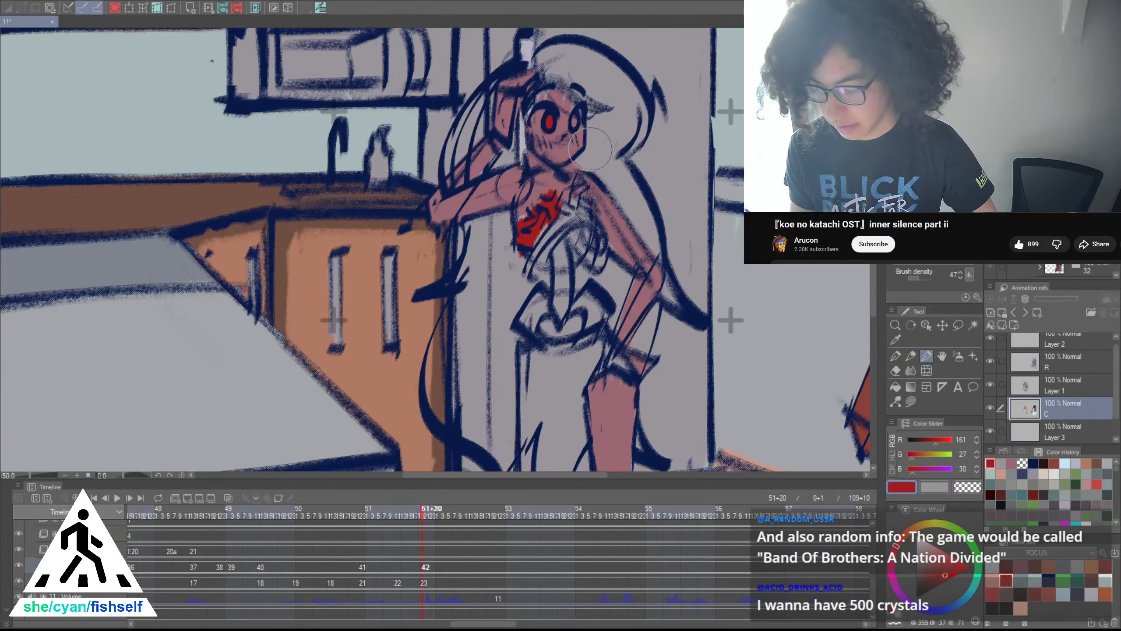
Paint the whites of the fridge character's eyes off-white (RGB 225, 235, 237)
{"action": "scroll", "coordinate": [561, 167], "scroll_direction": "up", "scroll_amount": 1}
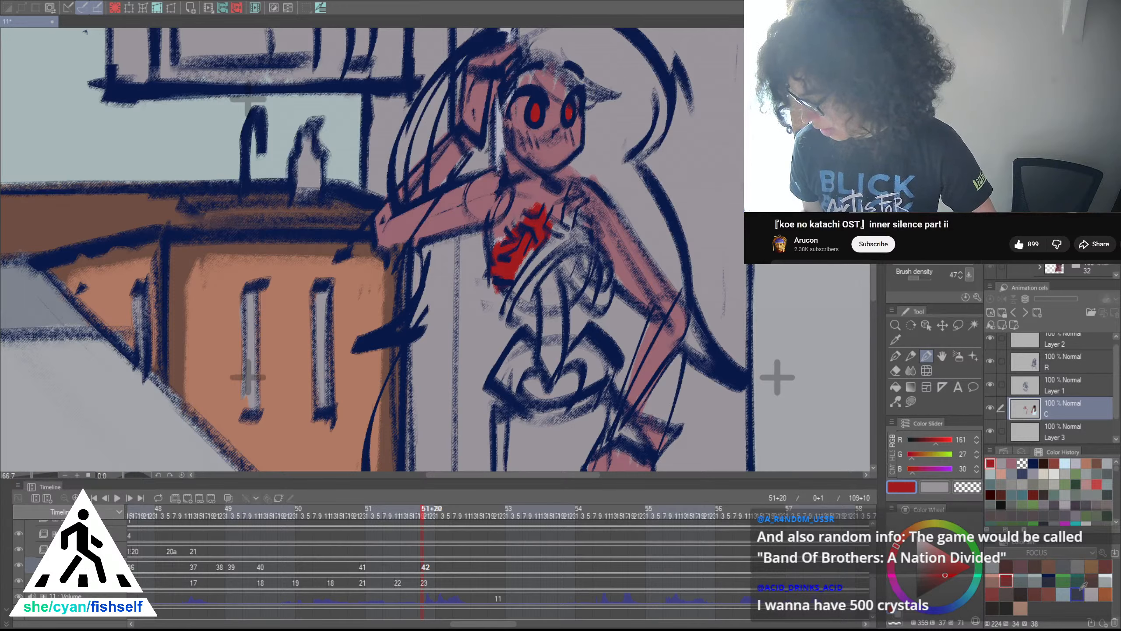
{"action": "left_click", "coordinate": [1105, 578]}
{"action": "left_click_drag", "start_coordinate": [517, 105], "coordinate": [513, 122]}
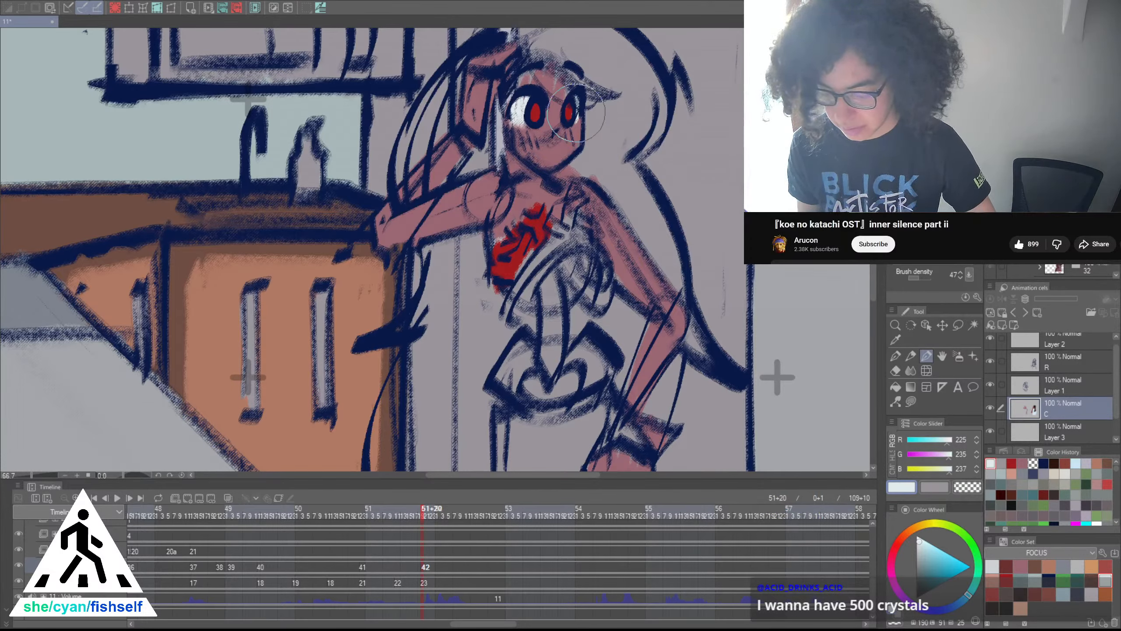
Fill the rest of the marked chest area with red (RGB 161, 27, 30)
{"action": "left_click", "coordinate": [1006, 579]}
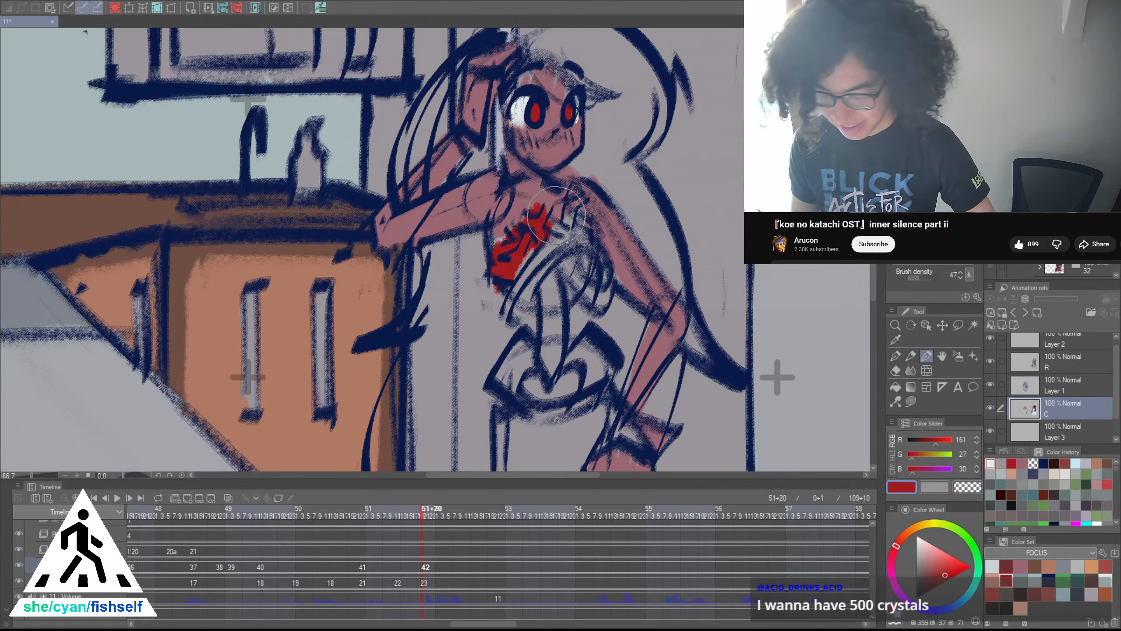
{"action": "mouse_move", "coordinate": [555, 233]}
{"action": "left_mouse_down"}
{"action": "mouse_move", "coordinate": [580, 211]}
{"action": "mouse_move", "coordinate": [592, 229]}
{"action": "mouse_move", "coordinate": [549, 229]}
{"action": "mouse_move", "coordinate": [494, 259]}
{"action": "left_mouse_up"}
{"action": "scroll", "coordinate": [494, 258], "scroll_direction": "down", "scroll_amount": 2}
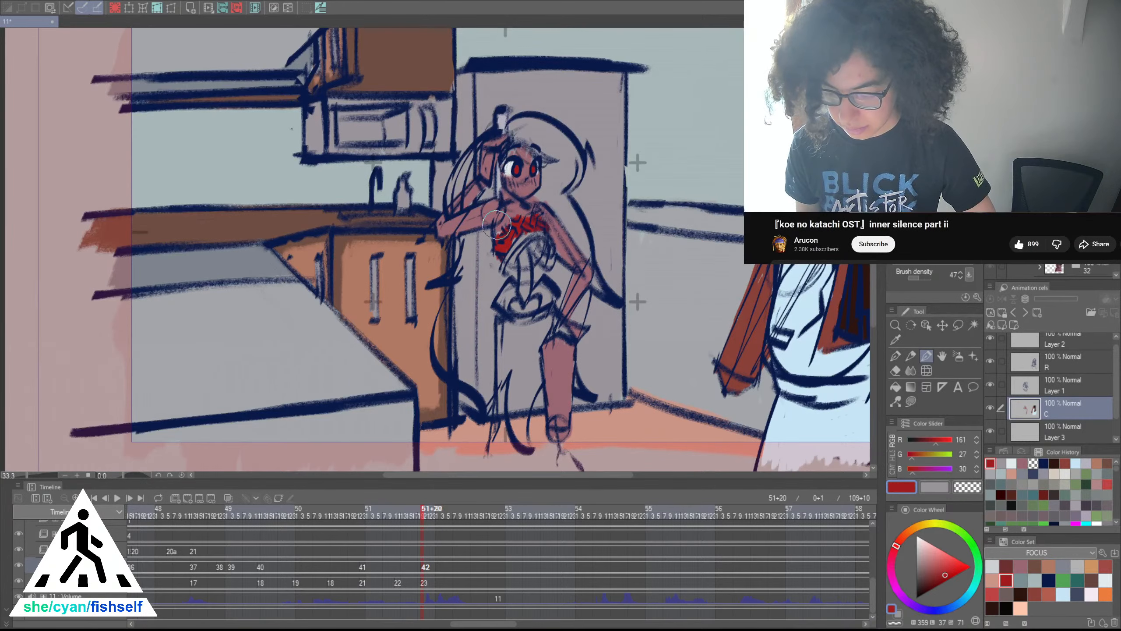
On Layer 1, touch up the eyes with highlights in the off-white sampled from the eye, undoing a stray stroke
{"action": "left_click", "coordinate": [1064, 389]}
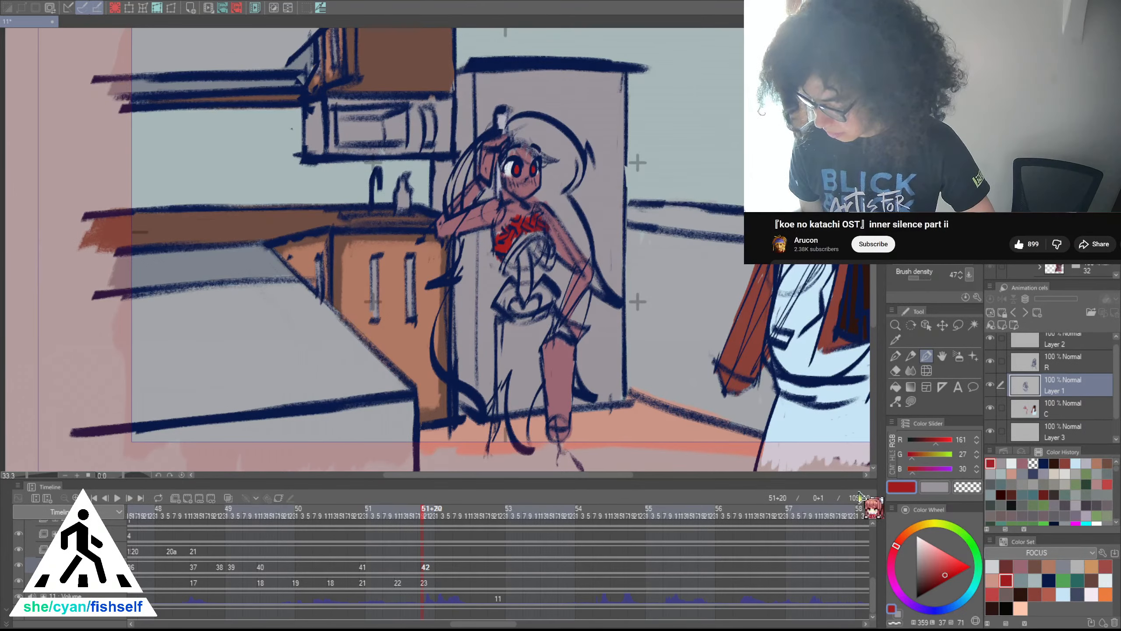
{"action": "scroll", "coordinate": [500, 161], "scroll_direction": "up", "scroll_amount": 7}
{"action": "left_click", "coordinate": [545, 152], "text": "alt"}
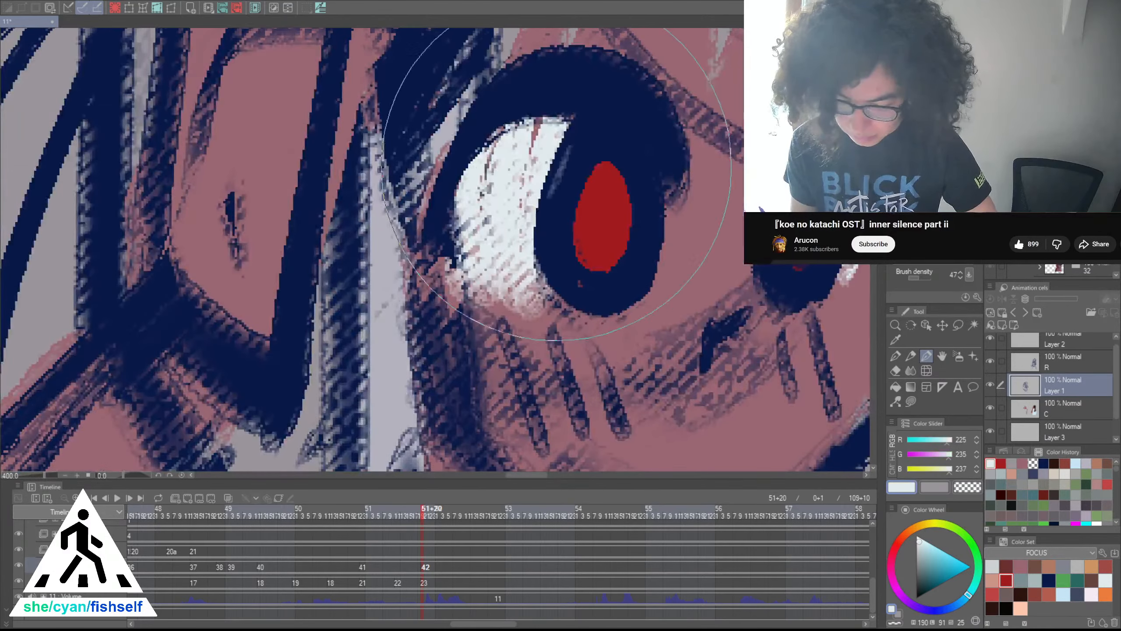
{"action": "scroll", "coordinate": [662, 176], "scroll_direction": "down", "scroll_amount": 3}
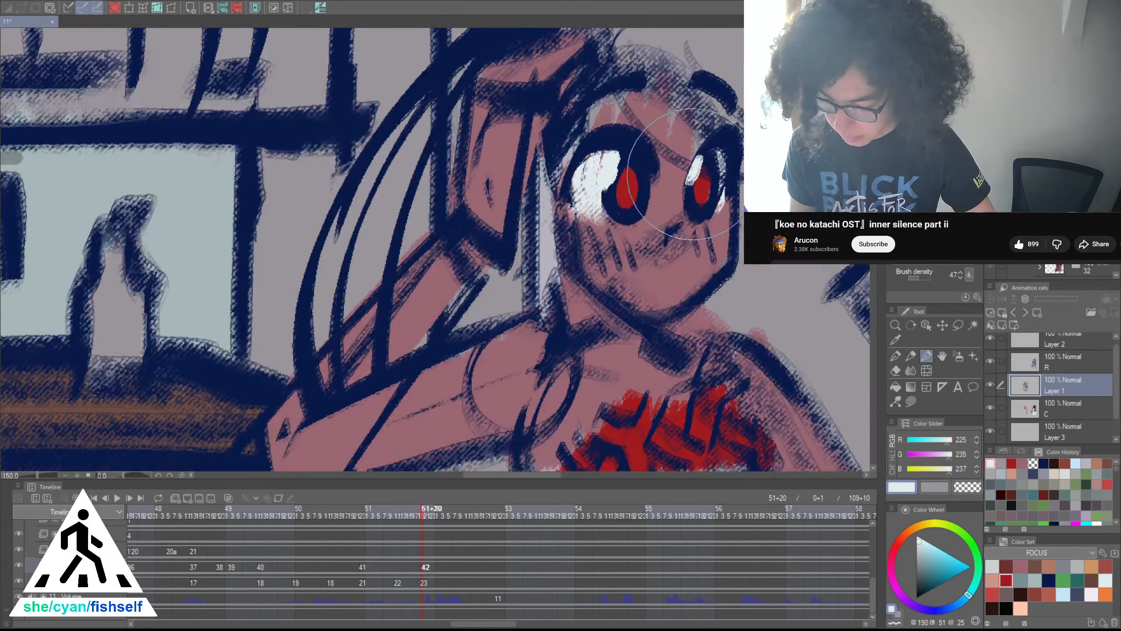
{"action": "scroll", "coordinate": [689, 172], "scroll_direction": "down", "scroll_amount": 3}
{"action": "key", "text": "ctrl+z"}
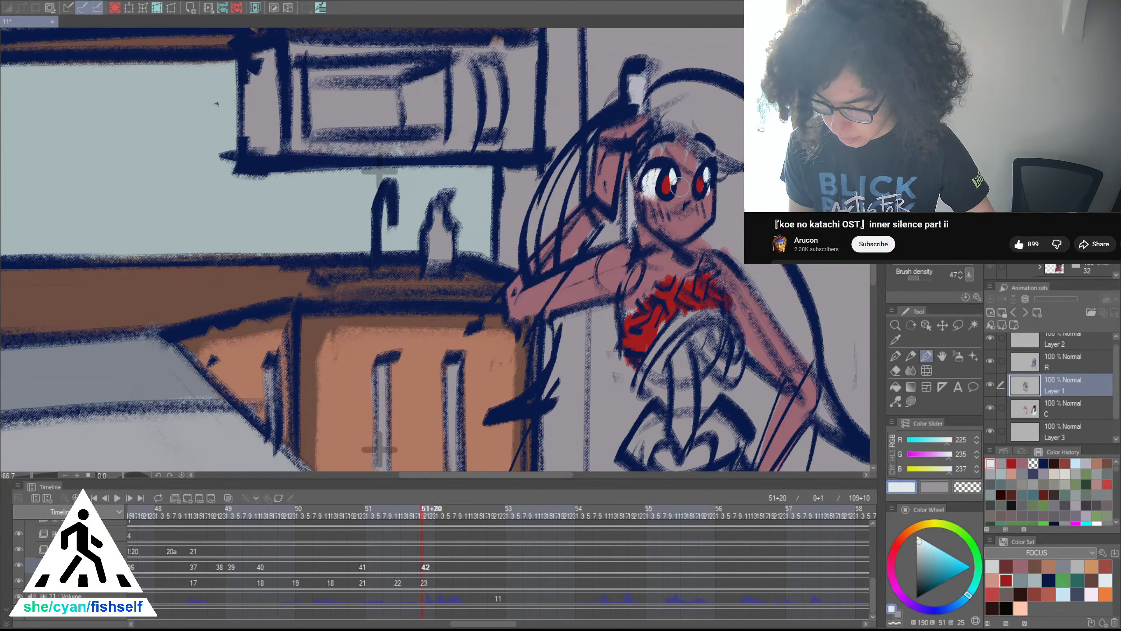
{"action": "scroll", "coordinate": [702, 207], "scroll_direction": "down", "scroll_amount": 1}
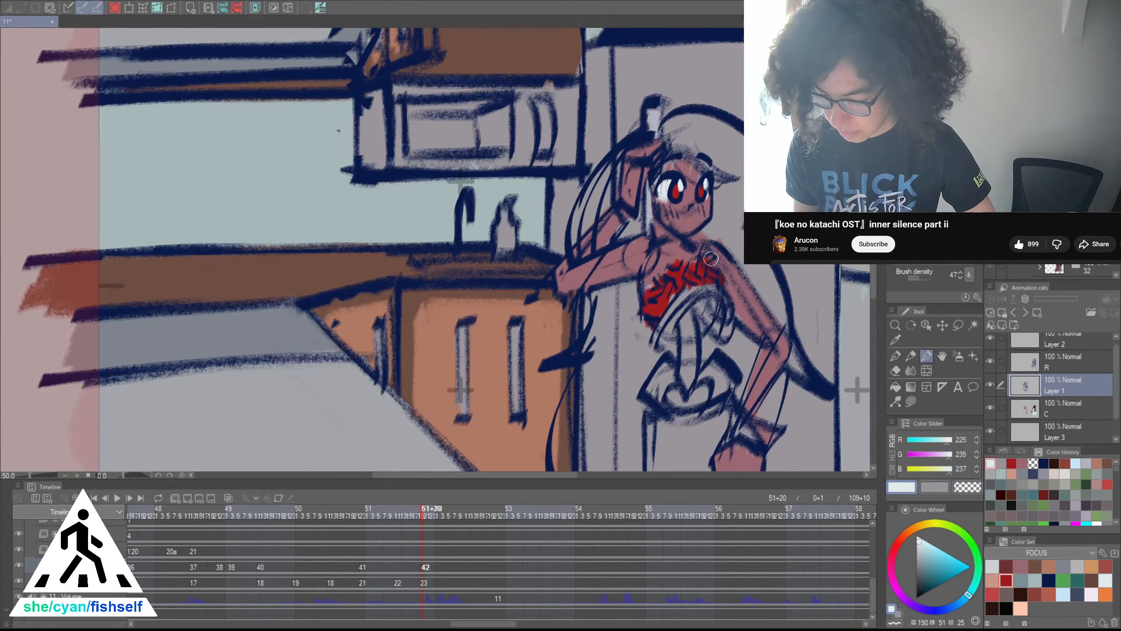
On layer C, paint the exposed ribs, spine, pelvis and thigh bone light grey (RGB 205, 209, 211)
{"action": "scroll", "coordinate": [711, 259], "scroll_direction": "down", "scroll_amount": 1}
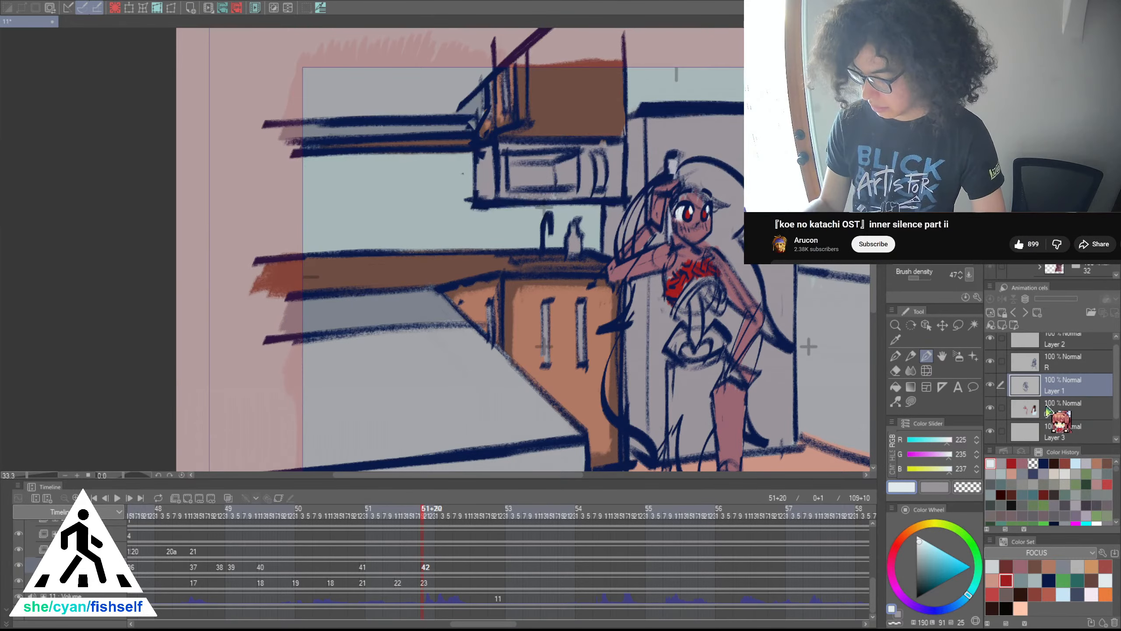
{"action": "left_click", "coordinate": [1060, 411]}
{"action": "left_click", "coordinate": [997, 569]}
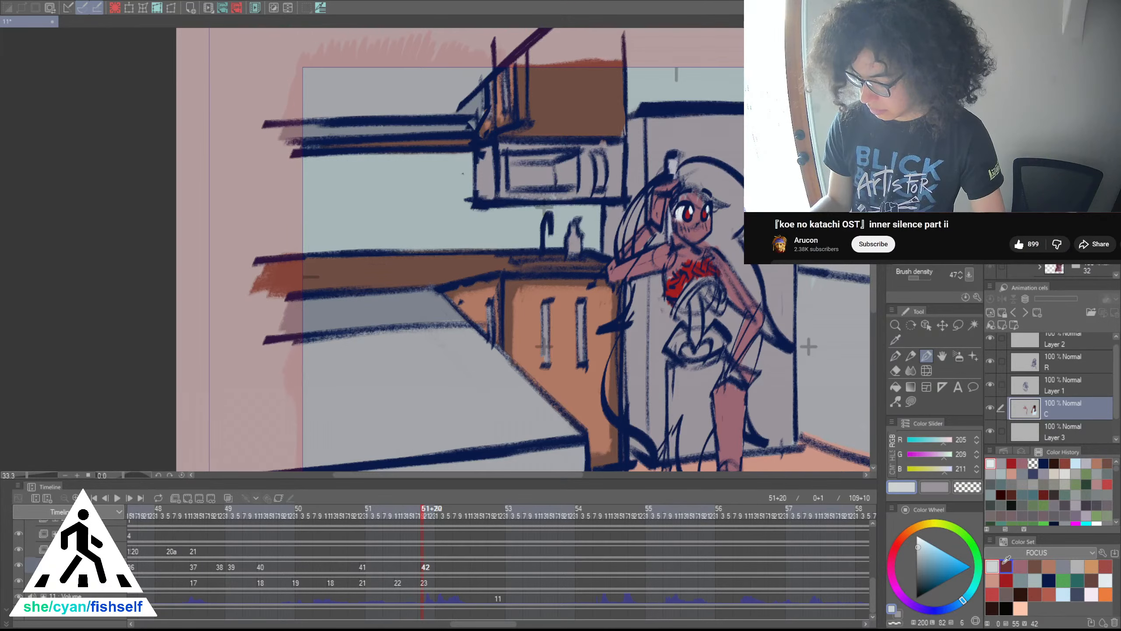
{"action": "mouse_move", "coordinate": [742, 448]}
{"action": "left_mouse_down"}
{"action": "mouse_move", "coordinate": [638, 388]}
{"action": "mouse_move", "coordinate": [526, 377]}
{"action": "mouse_move", "coordinate": [489, 351]}
{"action": "left_mouse_up"}
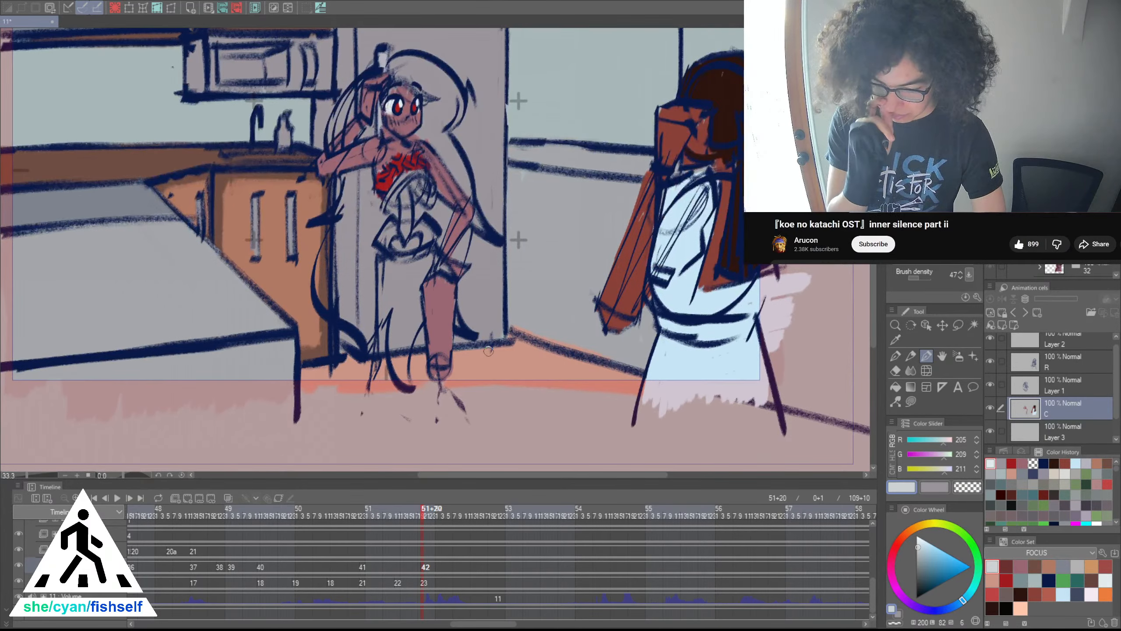
{"action": "scroll", "coordinate": [438, 188], "scroll_direction": "up", "scroll_amount": 1}
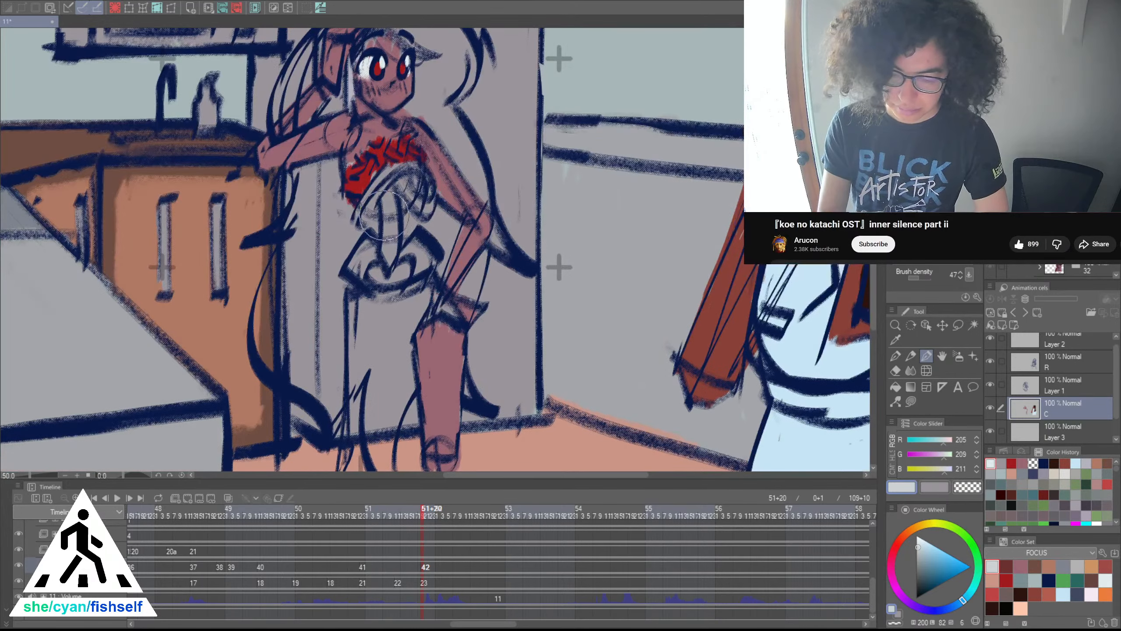
{"action": "mouse_move", "coordinate": [384, 216]}
{"action": "left_mouse_down"}
{"action": "mouse_move", "coordinate": [391, 248]}
{"action": "mouse_move", "coordinate": [398, 190]}
{"action": "mouse_move", "coordinate": [389, 208]}
{"action": "mouse_move", "coordinate": [379, 177]}
{"action": "mouse_move", "coordinate": [353, 229]}
{"action": "mouse_move", "coordinate": [380, 186]}
{"action": "mouse_move", "coordinate": [410, 176]}
{"action": "mouse_move", "coordinate": [424, 199]}
{"action": "mouse_move", "coordinate": [404, 177]}
{"action": "mouse_move", "coordinate": [364, 294]}
{"action": "mouse_move", "coordinate": [397, 292]}
{"action": "mouse_move", "coordinate": [422, 270]}
{"action": "mouse_move", "coordinate": [422, 243]}
{"action": "mouse_move", "coordinate": [431, 248]}
{"action": "mouse_move", "coordinate": [392, 258]}
{"action": "left_mouse_up"}
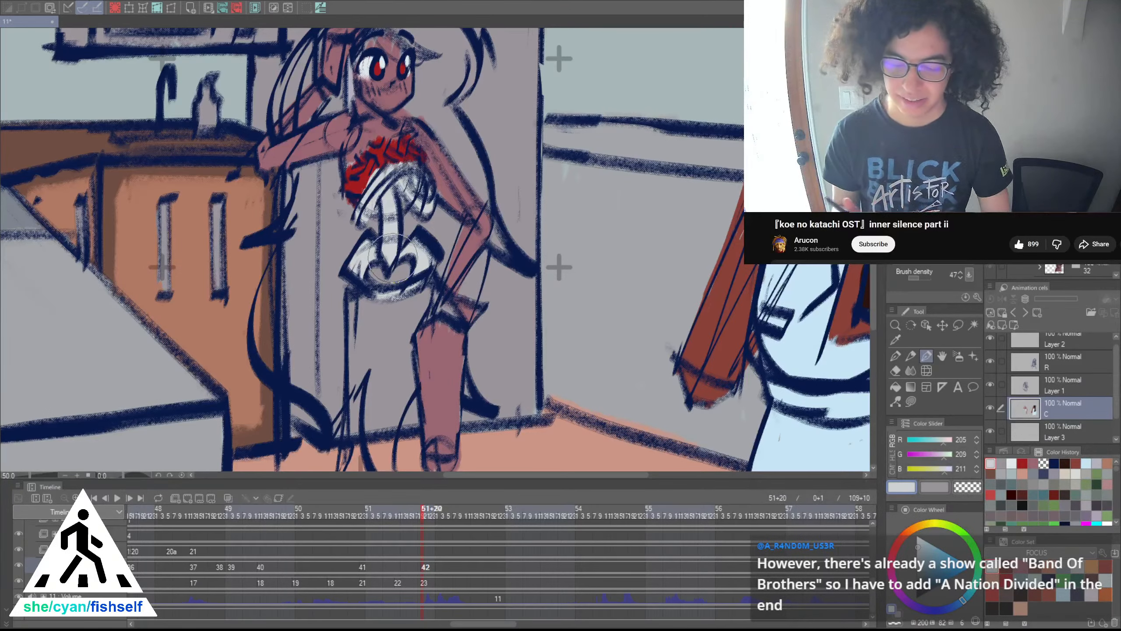
{"action": "mouse_move", "coordinate": [351, 336]}
{"action": "left_mouse_down"}
{"action": "mouse_move", "coordinate": [345, 398]}
{"action": "mouse_move", "coordinate": [382, 326]}
{"action": "mouse_move", "coordinate": [340, 421]}
{"action": "left_mouse_up"}
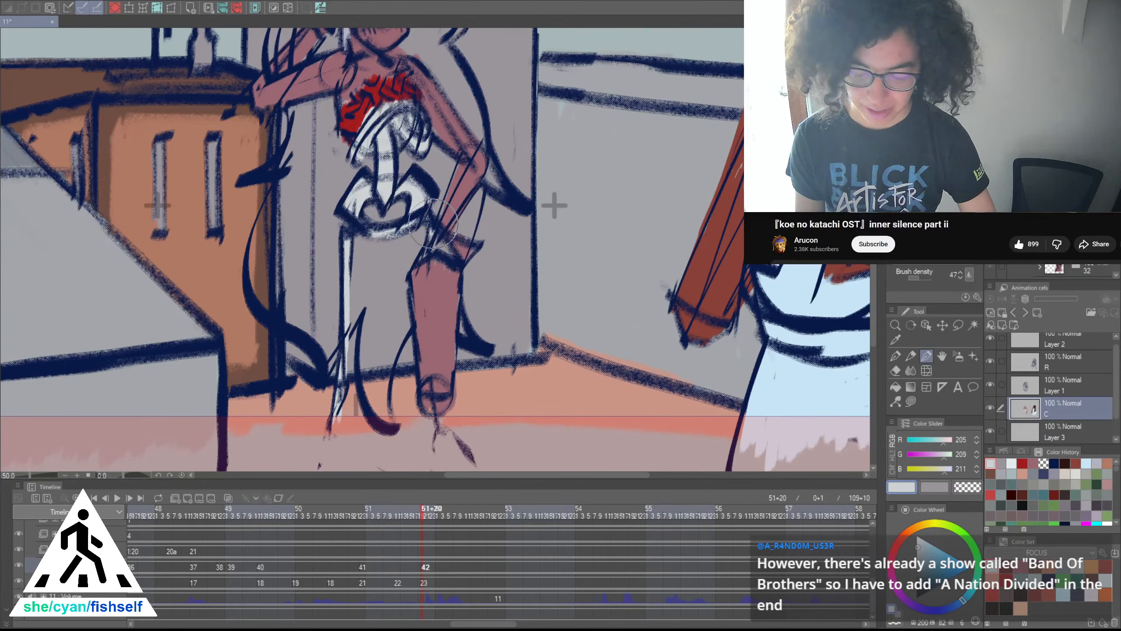
Paint the torn top end of the fleshed leg with the red sampled from the chest (RGB 161, 27, 30)
{"action": "left_click", "coordinate": [362, 106], "text": "alt"}
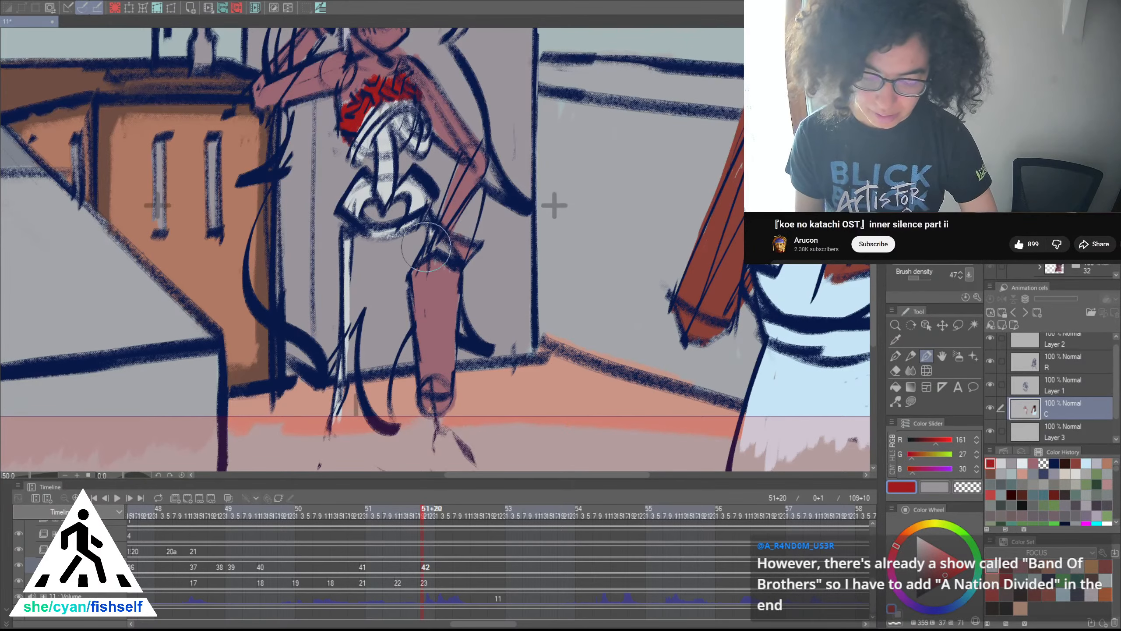
{"action": "mouse_move", "coordinate": [439, 236]}
{"action": "left_mouse_down"}
{"action": "mouse_move", "coordinate": [424, 256]}
{"action": "mouse_move", "coordinate": [468, 246]}
{"action": "mouse_move", "coordinate": [424, 258]}
{"action": "left_mouse_up"}
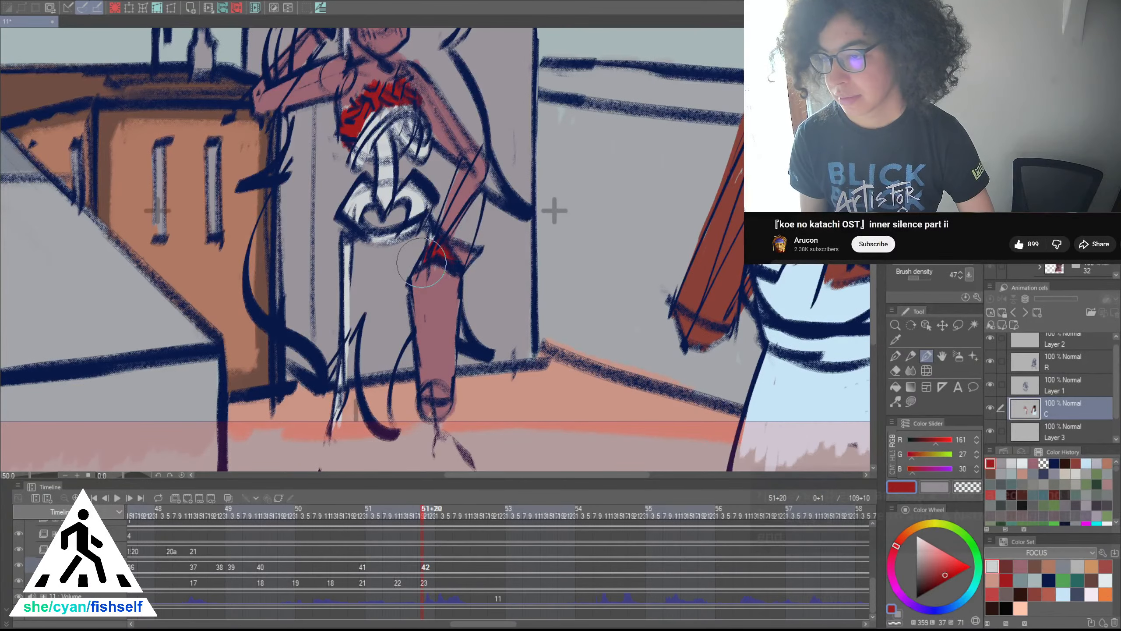
{"action": "left_click_drag", "start_coordinate": [422, 263], "coordinate": [445, 288]}
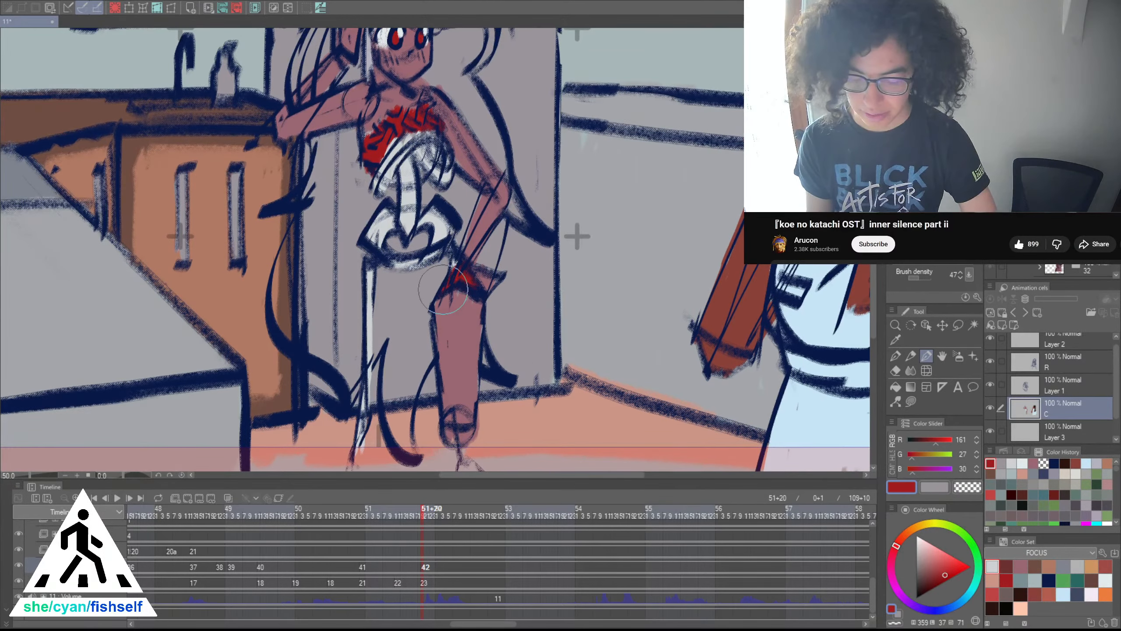
On Layer 3, block in the long hair behind the torso with dark red (RGB 107, 48, 48)
{"action": "mouse_move", "coordinate": [501, 363]}
{"action": "left_mouse_down"}
{"action": "mouse_move", "coordinate": [519, 417]}
{"action": "mouse_move", "coordinate": [601, 449]}
{"action": "left_mouse_up"}
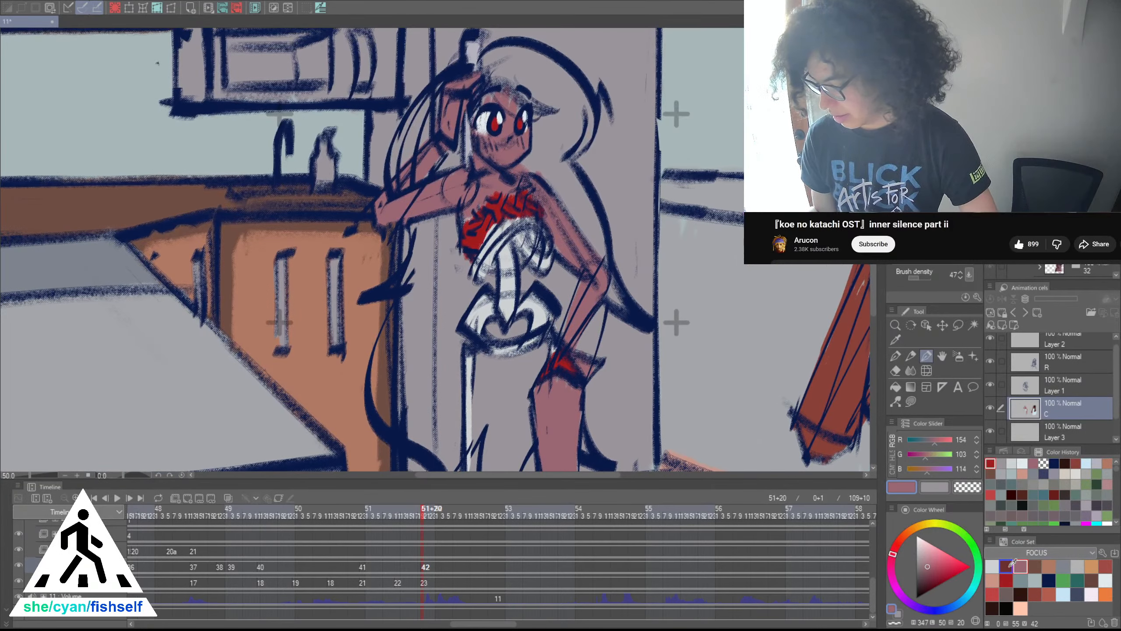
{"action": "left_click", "coordinate": [1007, 566]}
{"action": "left_click_drag", "start_coordinate": [686, 443], "coordinate": [693, 455]}
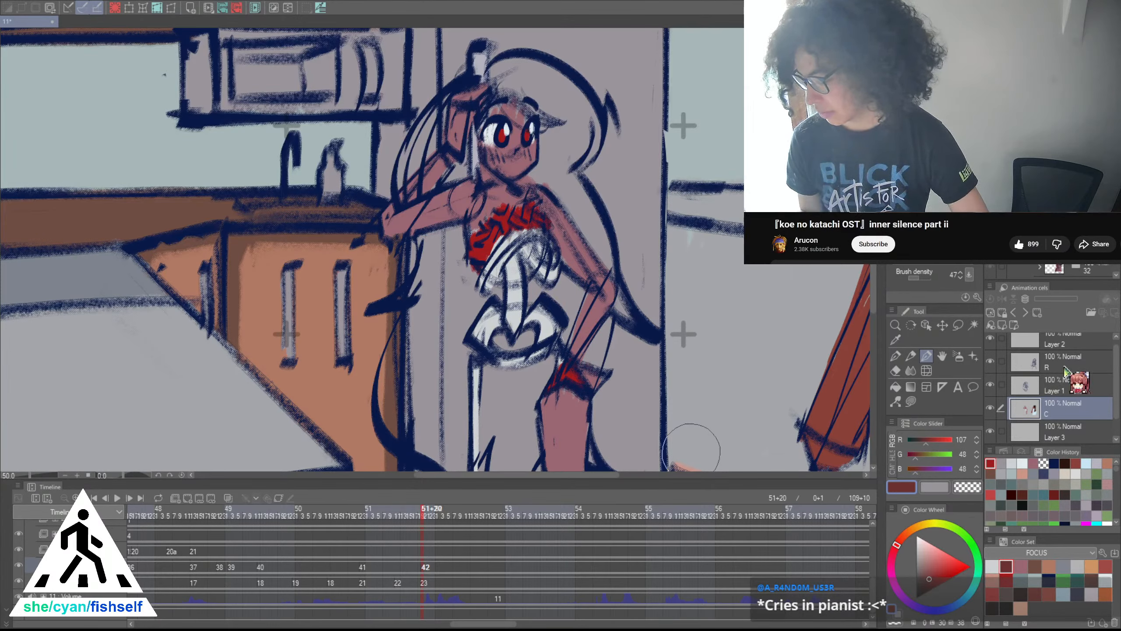
{"action": "left_click", "coordinate": [1068, 431]}
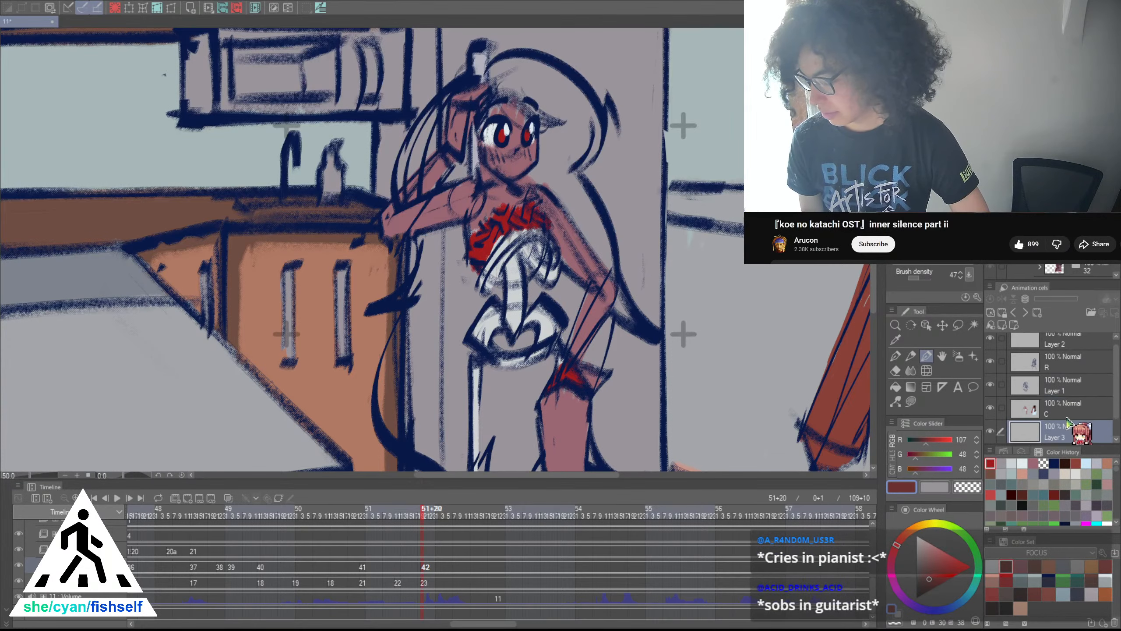
{"action": "scroll", "coordinate": [706, 354], "scroll_direction": "down", "scroll_amount": 2}
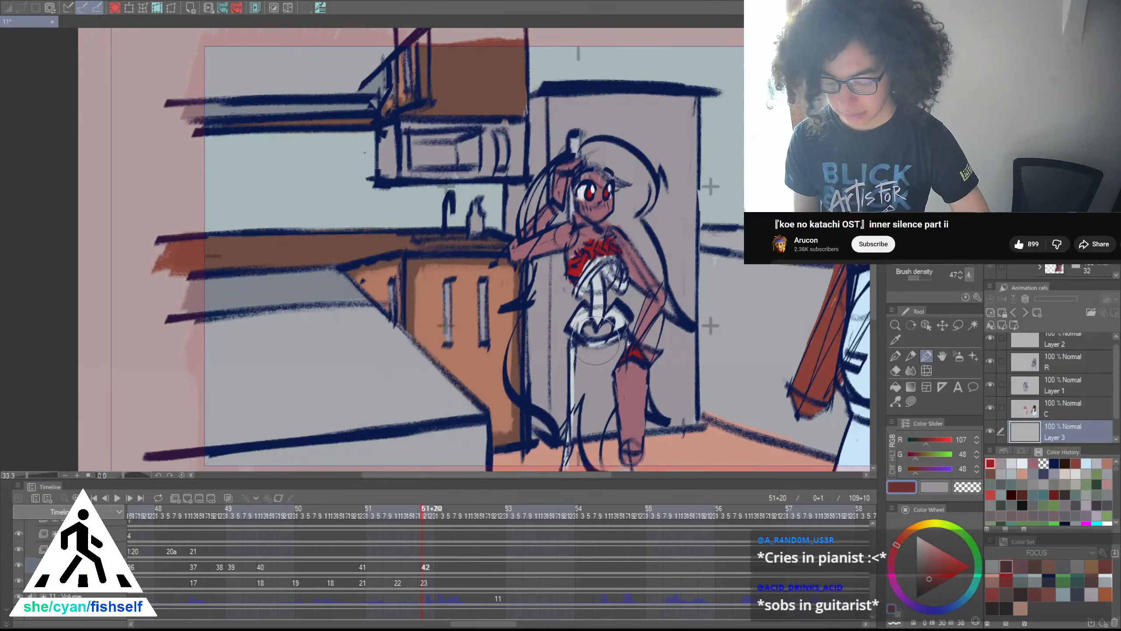
{"action": "mouse_move", "coordinate": [537, 351]}
{"action": "left_mouse_down"}
{"action": "mouse_move", "coordinate": [554, 397]}
{"action": "mouse_move", "coordinate": [530, 362]}
{"action": "mouse_move", "coordinate": [521, 310]}
{"action": "mouse_move", "coordinate": [552, 340]}
{"action": "mouse_move", "coordinate": [539, 331]}
{"action": "mouse_move", "coordinate": [561, 297]}
{"action": "mouse_move", "coordinate": [569, 318]}
{"action": "mouse_move", "coordinate": [614, 348]}
{"action": "mouse_move", "coordinate": [654, 274]}
{"action": "mouse_move", "coordinate": [680, 309]}
{"action": "mouse_move", "coordinate": [671, 305]}
{"action": "left_mouse_up"}
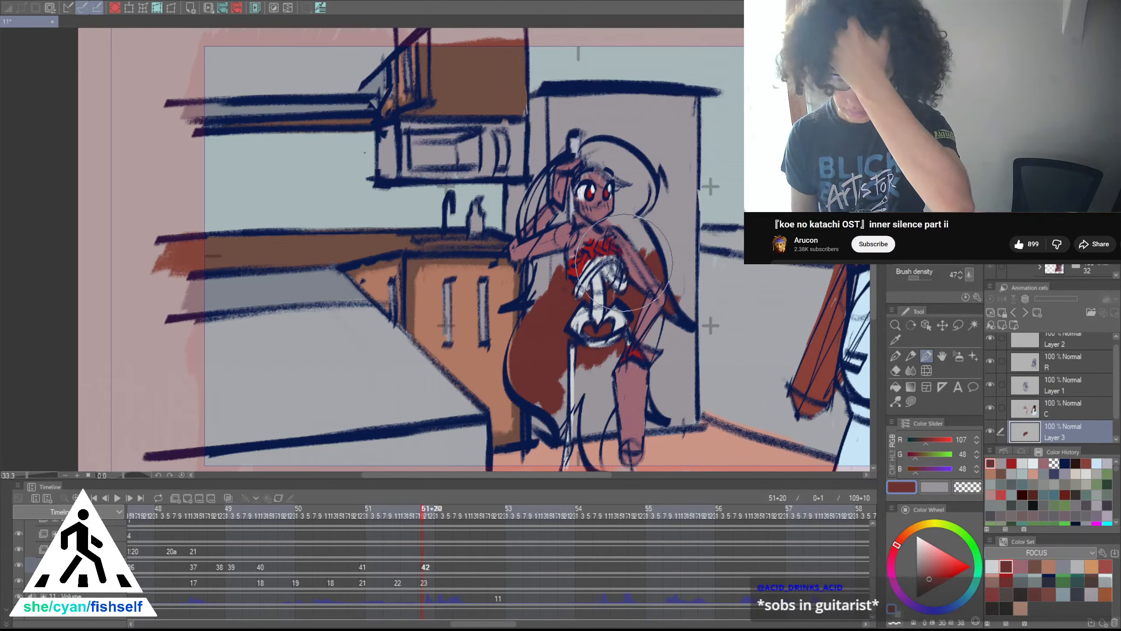
Paint the hair around the head in the same dark red using layer C and Layer 3, and save the file
{"action": "left_click", "coordinate": [1034, 409]}
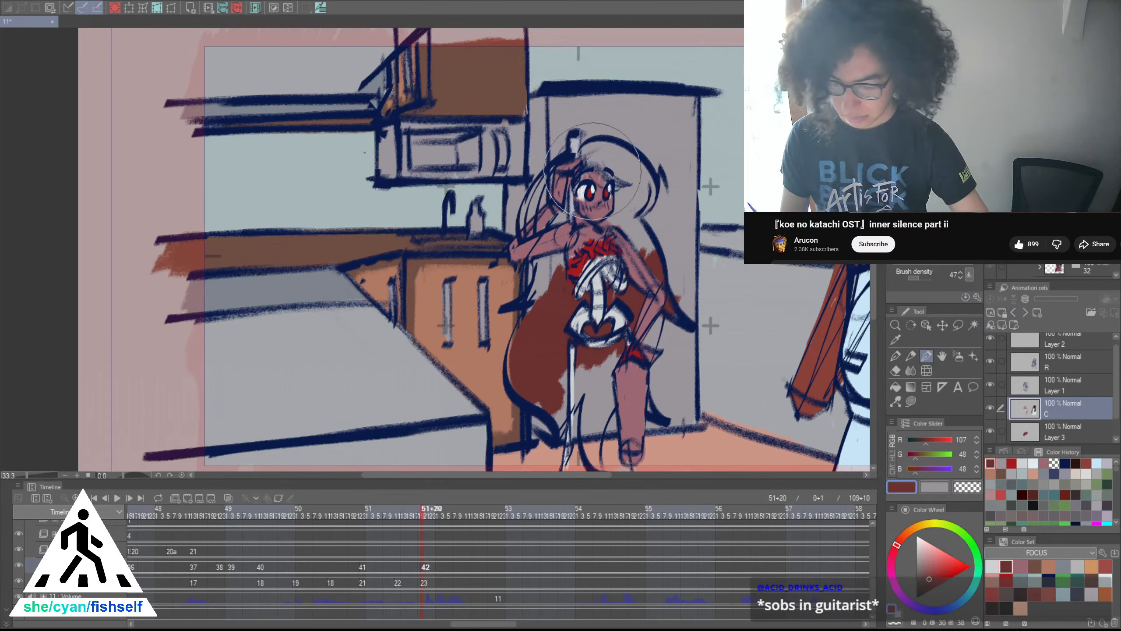
{"action": "mouse_move", "coordinate": [592, 159]}
{"action": "left_mouse_down"}
{"action": "mouse_move", "coordinate": [612, 176]}
{"action": "mouse_move", "coordinate": [591, 151]}
{"action": "mouse_move", "coordinate": [615, 180]}
{"action": "mouse_move", "coordinate": [599, 180]}
{"action": "mouse_move", "coordinate": [590, 150]}
{"action": "mouse_move", "coordinate": [623, 179]}
{"action": "mouse_move", "coordinate": [613, 151]}
{"action": "mouse_move", "coordinate": [638, 164]}
{"action": "mouse_move", "coordinate": [617, 224]}
{"action": "mouse_move", "coordinate": [649, 266]}
{"action": "mouse_move", "coordinate": [635, 223]}
{"action": "left_mouse_up"}
{"action": "left_click", "coordinate": [1034, 431]}
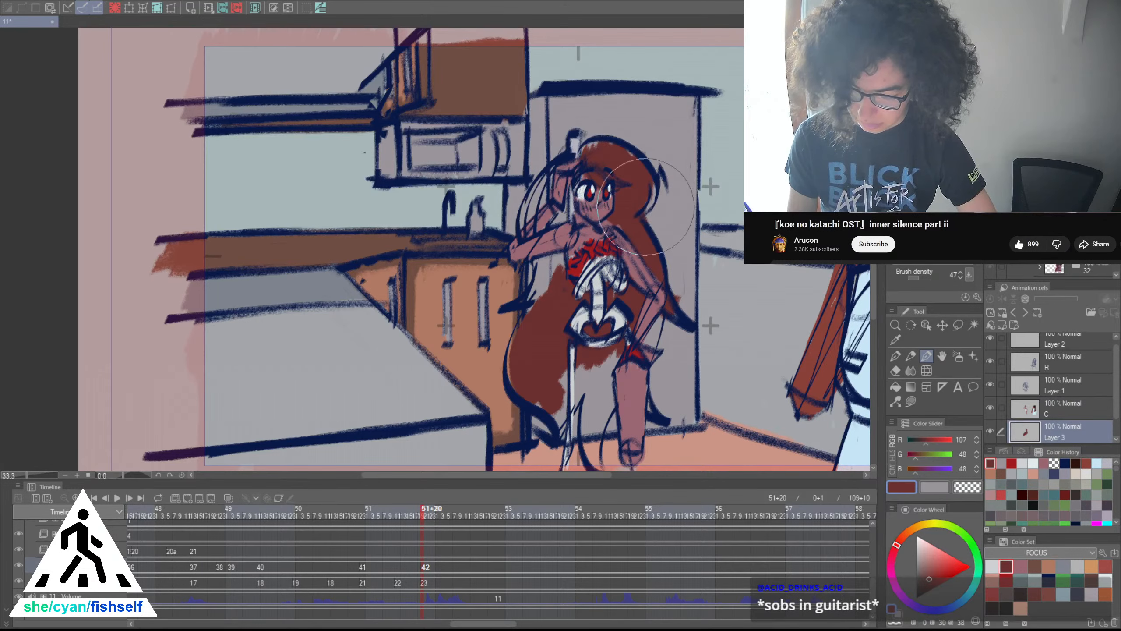
{"action": "scroll", "coordinate": [632, 217], "scroll_direction": "down", "scroll_amount": 6}
{"action": "scroll", "coordinate": [632, 216], "scroll_direction": "up", "scroll_amount": 5}
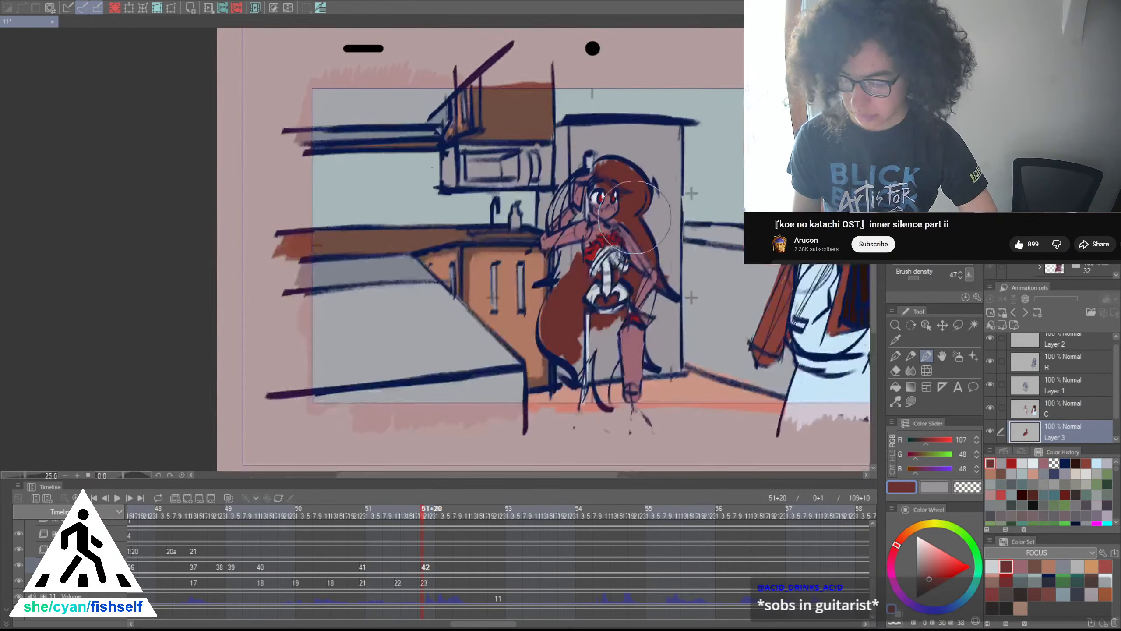
{"action": "key", "text": "ctrl+s"}
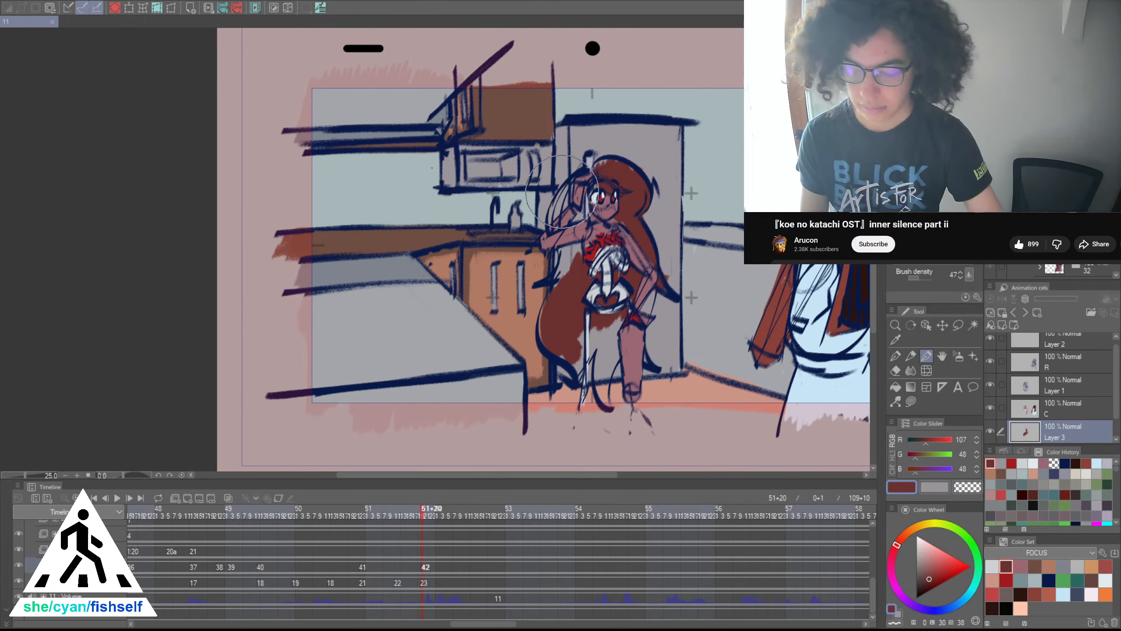
On Layer 3, fill the remaining dark red hair behind the raised arm, down between the legs and along the crown
{"action": "mouse_move", "coordinate": [561, 193]}
{"action": "left_mouse_down"}
{"action": "mouse_move", "coordinate": [548, 239]}
{"action": "mouse_move", "coordinate": [564, 196]}
{"action": "mouse_move", "coordinate": [556, 206]}
{"action": "mouse_move", "coordinate": [563, 198]}
{"action": "mouse_move", "coordinate": [569, 212]}
{"action": "mouse_move", "coordinate": [563, 201]}
{"action": "mouse_move", "coordinate": [583, 190]}
{"action": "mouse_move", "coordinate": [586, 219]}
{"action": "mouse_move", "coordinate": [583, 199]}
{"action": "mouse_move", "coordinate": [560, 258]}
{"action": "left_mouse_up"}
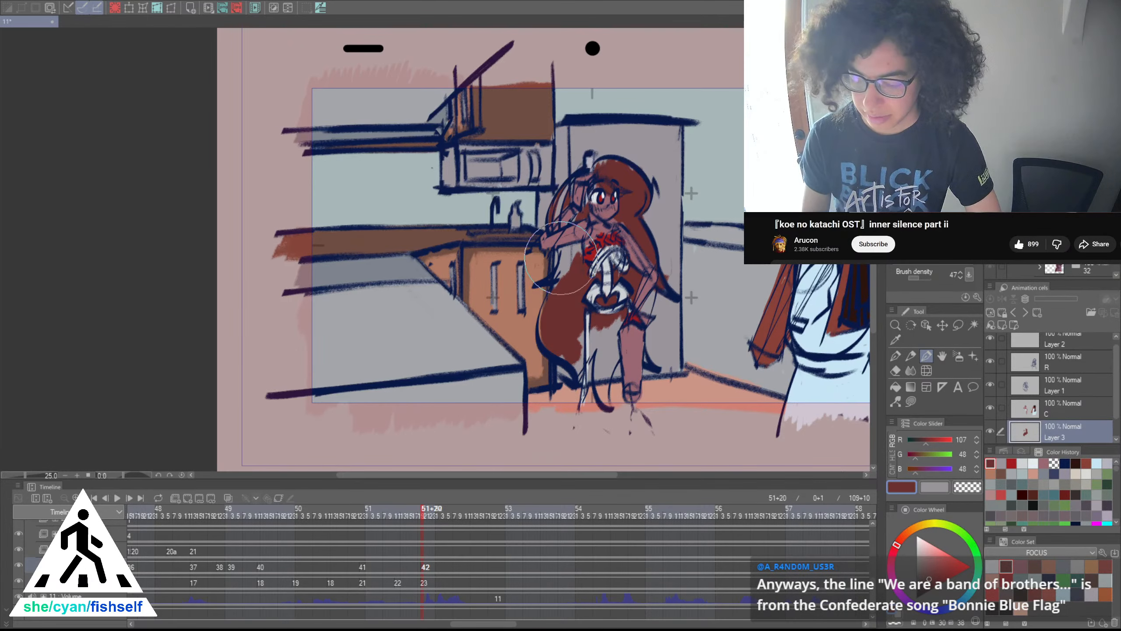
{"action": "scroll", "coordinate": [561, 259], "scroll_direction": "up", "scroll_amount": 1}
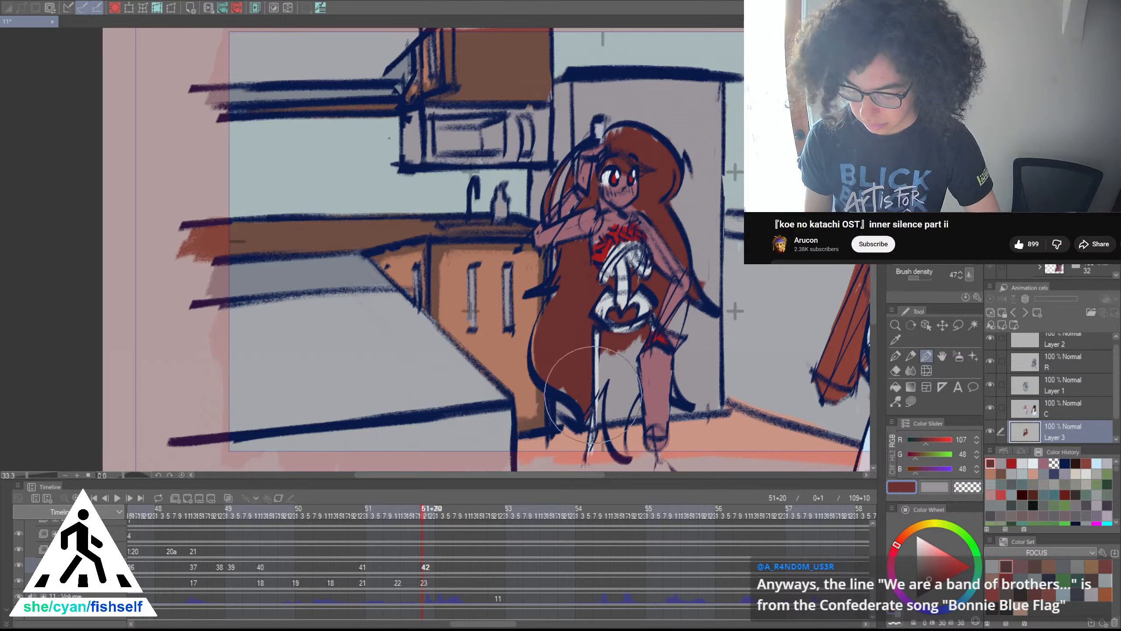
{"action": "mouse_move", "coordinate": [595, 394]}
{"action": "left_mouse_down"}
{"action": "mouse_move", "coordinate": [613, 380]}
{"action": "mouse_move", "coordinate": [610, 398]}
{"action": "mouse_move", "coordinate": [643, 346]}
{"action": "mouse_move", "coordinate": [618, 384]}
{"action": "mouse_move", "coordinate": [616, 427]}
{"action": "mouse_move", "coordinate": [605, 424]}
{"action": "mouse_move", "coordinate": [640, 380]}
{"action": "mouse_move", "coordinate": [554, 366]}
{"action": "mouse_move", "coordinate": [536, 340]}
{"action": "mouse_move", "coordinate": [544, 305]}
{"action": "mouse_move", "coordinate": [557, 304]}
{"action": "left_mouse_up"}
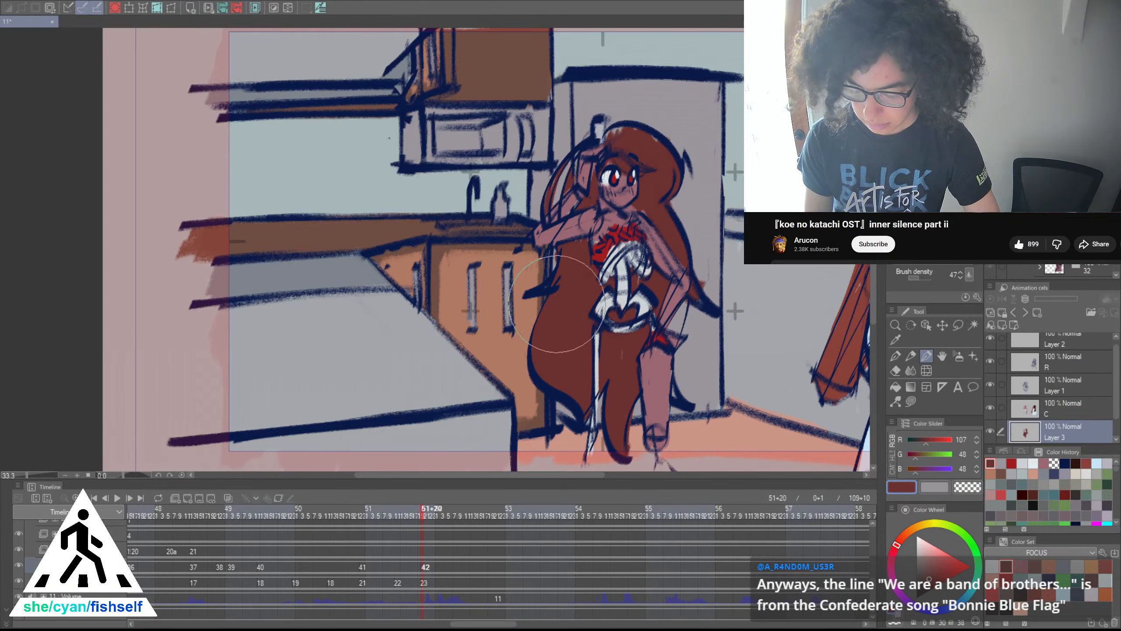
{"action": "scroll", "coordinate": [592, 292], "scroll_direction": "down", "scroll_amount": 1}
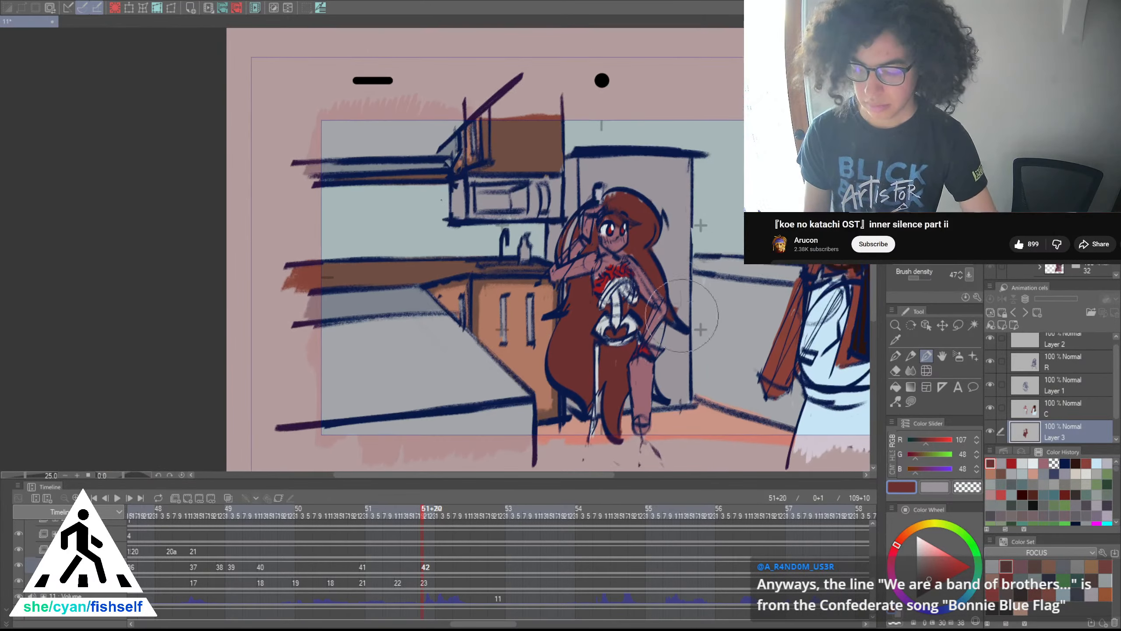
{"action": "scroll", "coordinate": [611, 197], "scroll_direction": "up", "scroll_amount": 2}
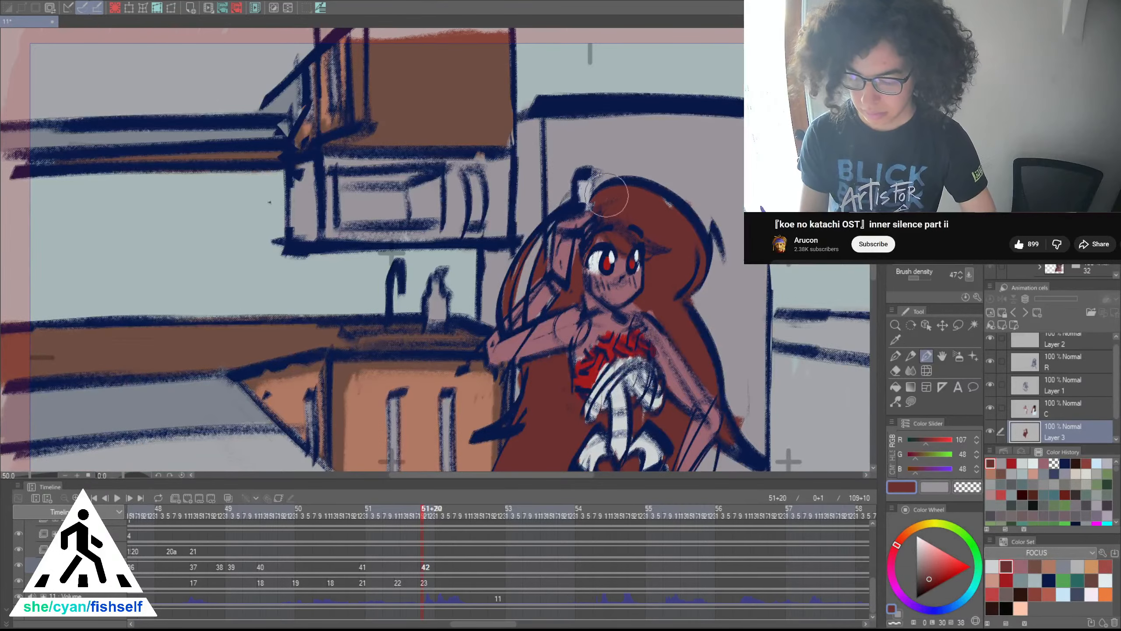
{"action": "mouse_move", "coordinate": [607, 197]}
{"action": "left_mouse_down"}
{"action": "mouse_move", "coordinate": [585, 210]}
{"action": "mouse_move", "coordinate": [640, 197]}
{"action": "mouse_move", "coordinate": [681, 223]}
{"action": "left_mouse_up"}
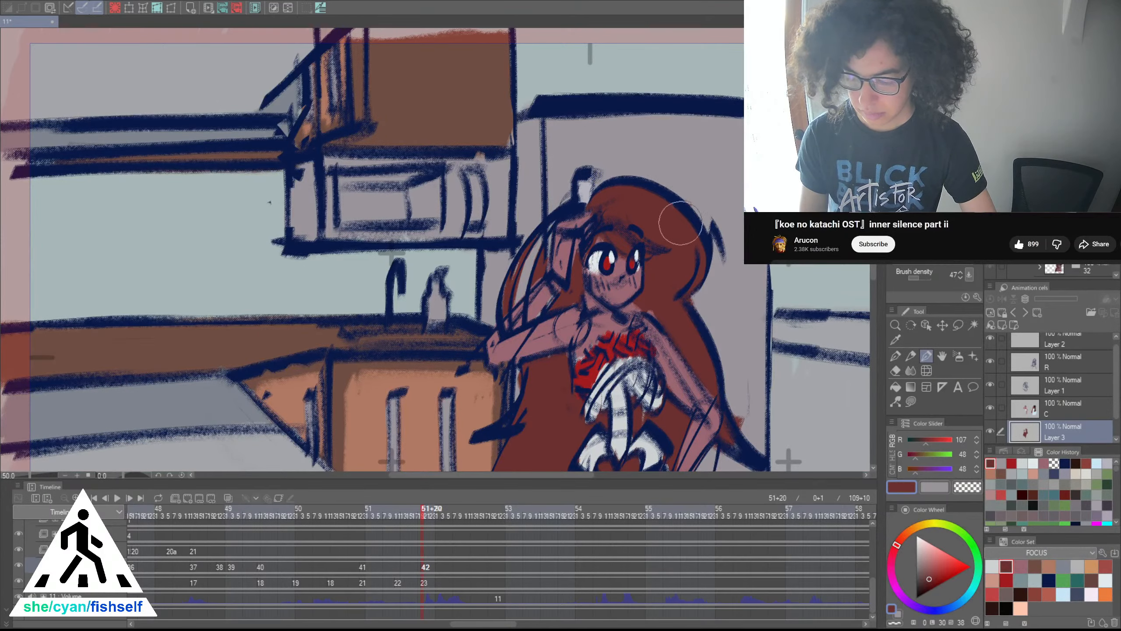
{"action": "scroll", "coordinate": [686, 259], "scroll_direction": "down", "scroll_amount": 2}
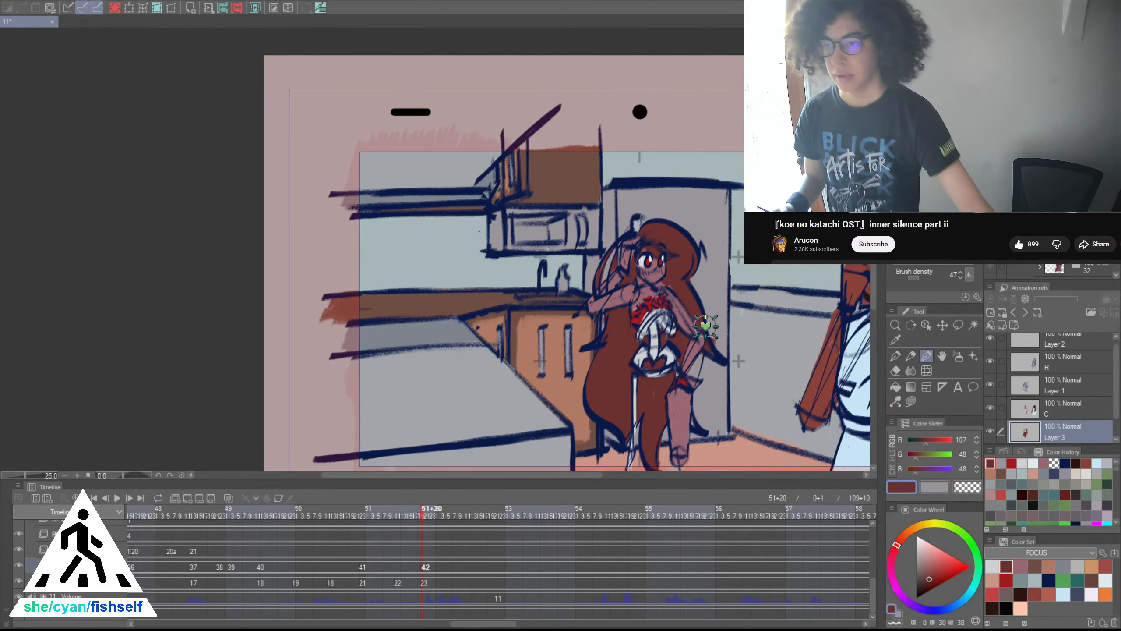
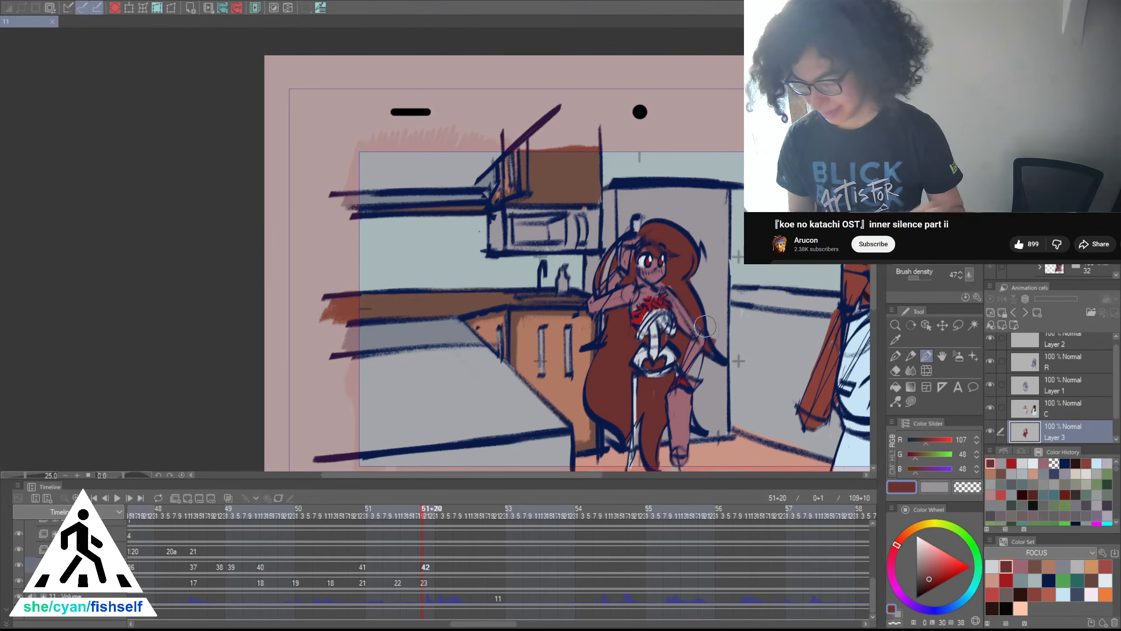
Erase stray colour beside the chin and neck on layer C with transparent, and patch the hair there on Layer 3 in dark red
{"action": "left_click_drag", "start_coordinate": [844, 371], "coordinate": [740, 317]}
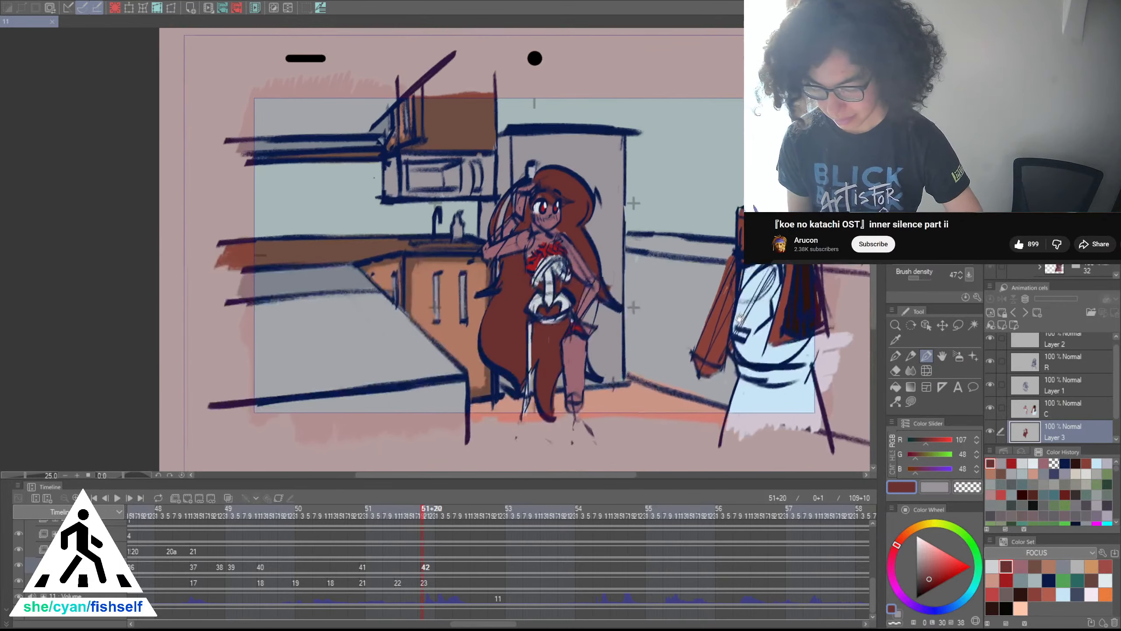
{"action": "scroll", "coordinate": [594, 267], "scroll_direction": "up", "scroll_amount": 5}
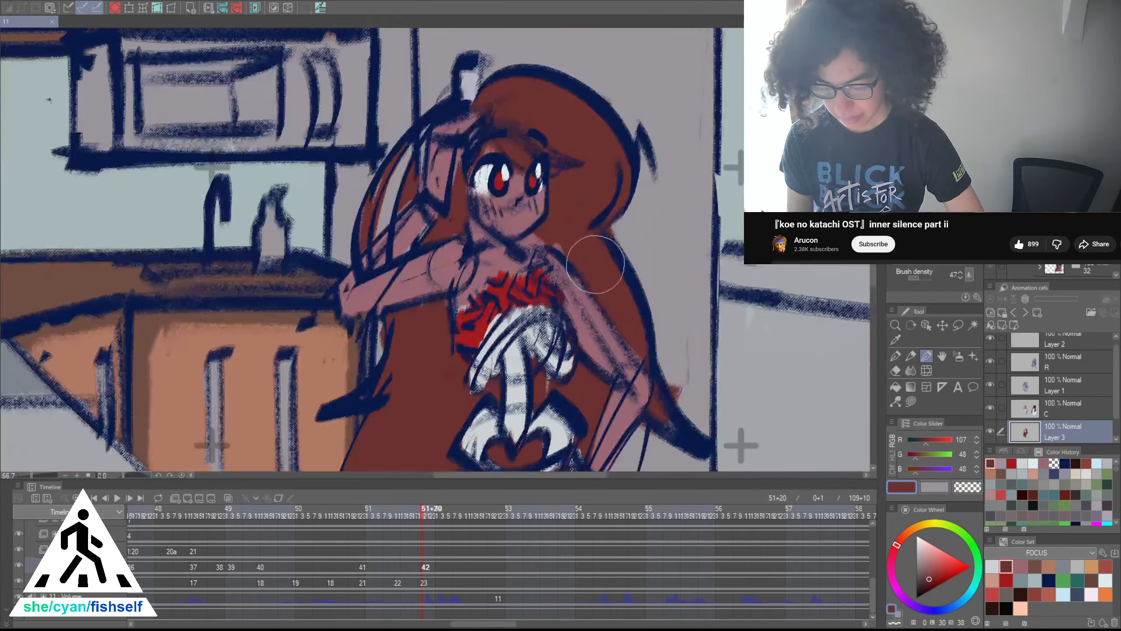
{"action": "scroll", "coordinate": [619, 290], "scroll_direction": "down", "scroll_amount": 2}
{"action": "key", "text": "ctrl+plus"}
{"action": "left_click", "coordinate": [1037, 410]}
{"action": "key", "text": "c"}
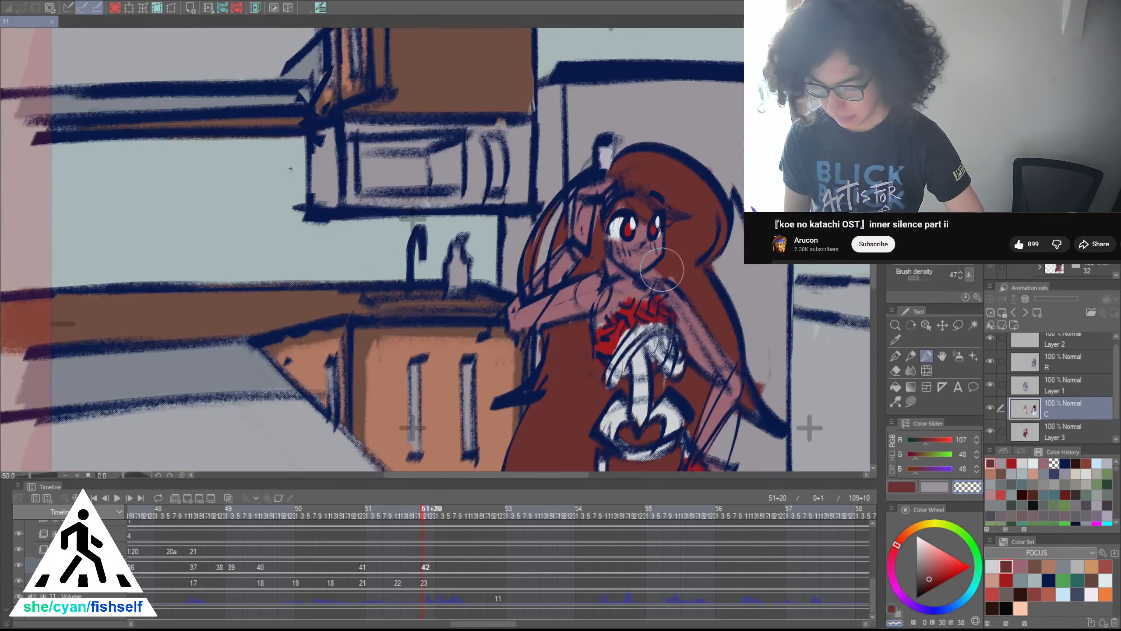
{"action": "left_click_drag", "start_coordinate": [681, 286], "coordinate": [648, 274]}
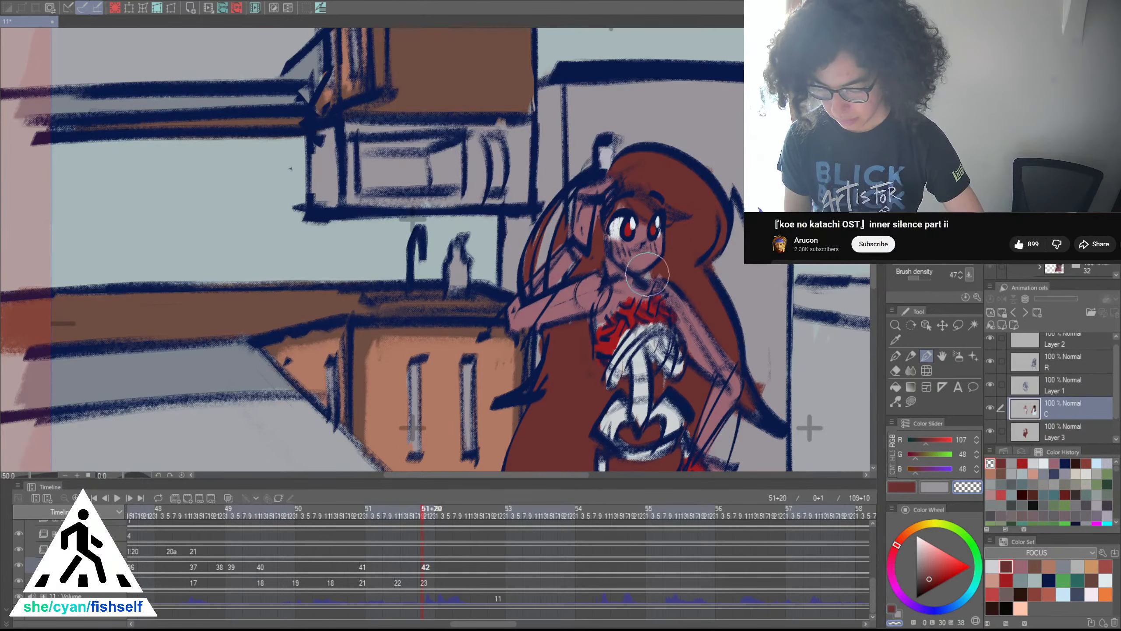
{"action": "left_click", "coordinate": [1052, 431]}
{"action": "key", "text": "c"}
{"action": "mouse_move", "coordinate": [676, 265]}
{"action": "left_mouse_down"}
{"action": "mouse_move", "coordinate": [649, 274]}
{"action": "mouse_move", "coordinate": [687, 267]}
{"action": "left_mouse_up"}
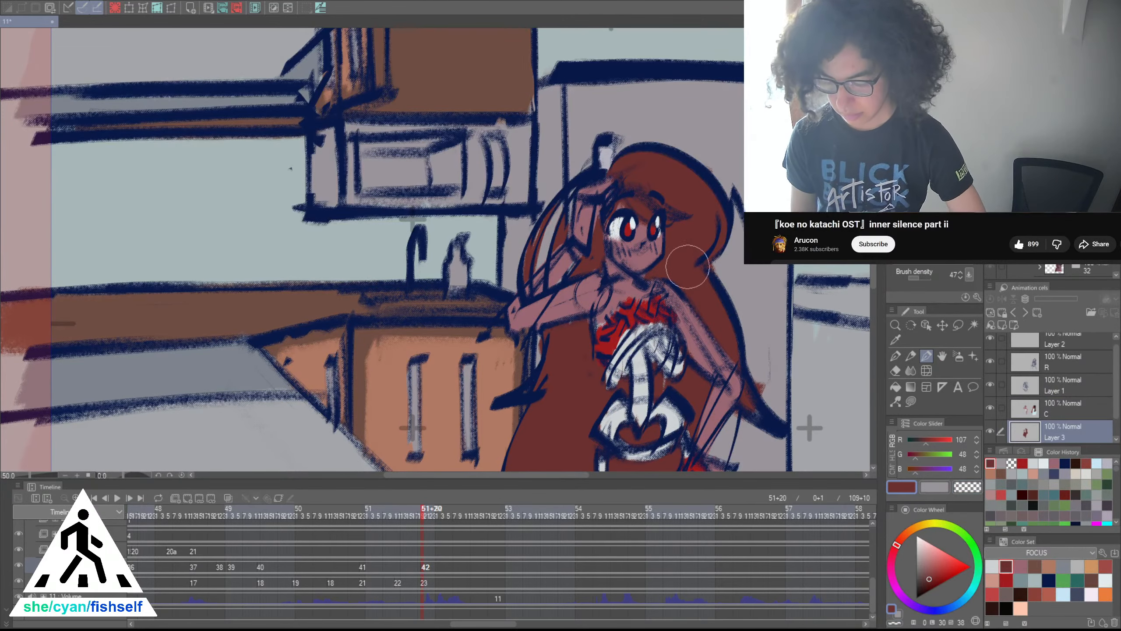
Activate Layer 1 and choose dark navy (RGB 9, 25, 71) for drawing line details on the long-haired character
{"action": "scroll", "coordinate": [688, 266], "scroll_direction": "down", "scroll_amount": 1}
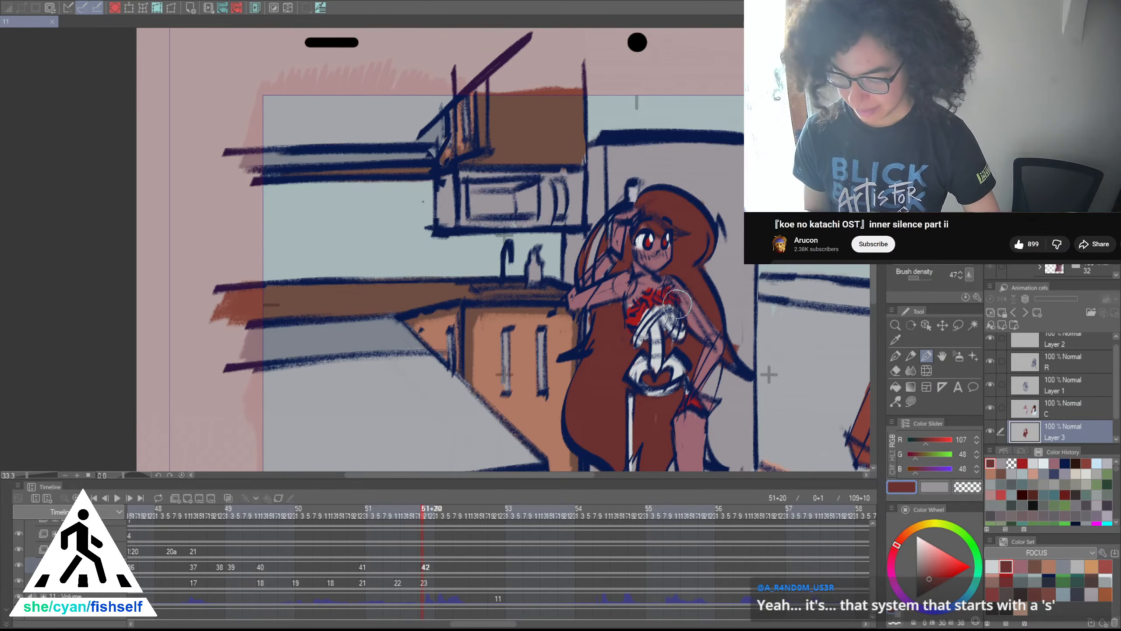
{"action": "scroll", "coordinate": [675, 287], "scroll_direction": "up", "scroll_amount": 3}
{"action": "left_click_drag", "start_coordinate": [675, 287], "coordinate": [664, 332]}
{"action": "left_click", "coordinate": [1038, 395]}
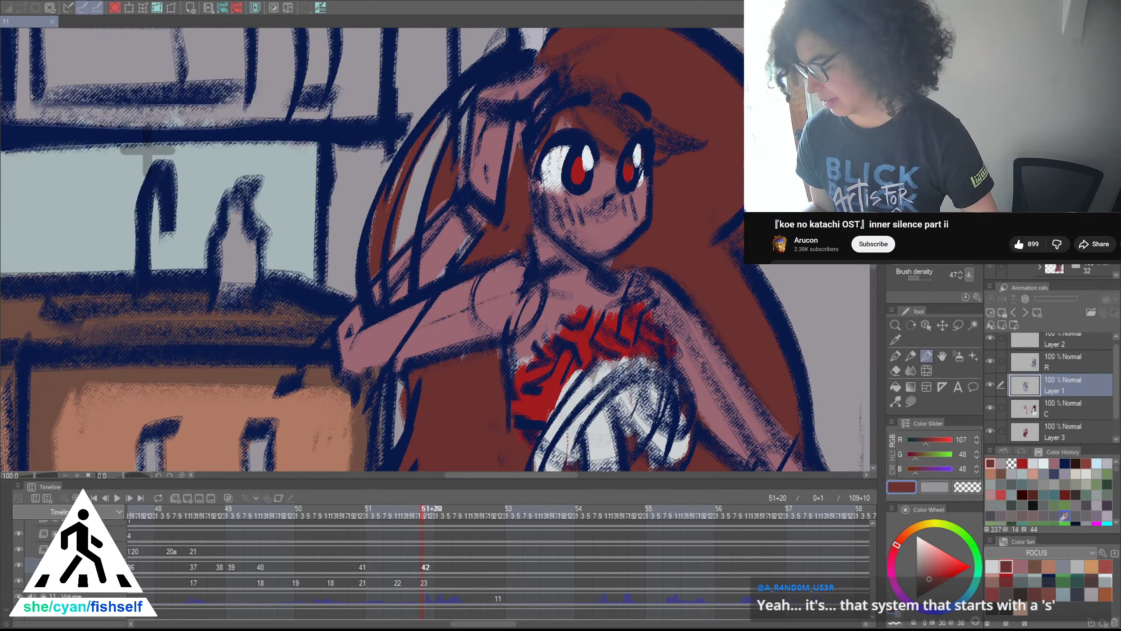
{"action": "left_click", "coordinate": [1050, 580]}
{"action": "left_click_drag", "start_coordinate": [679, 320], "coordinate": [683, 362]}
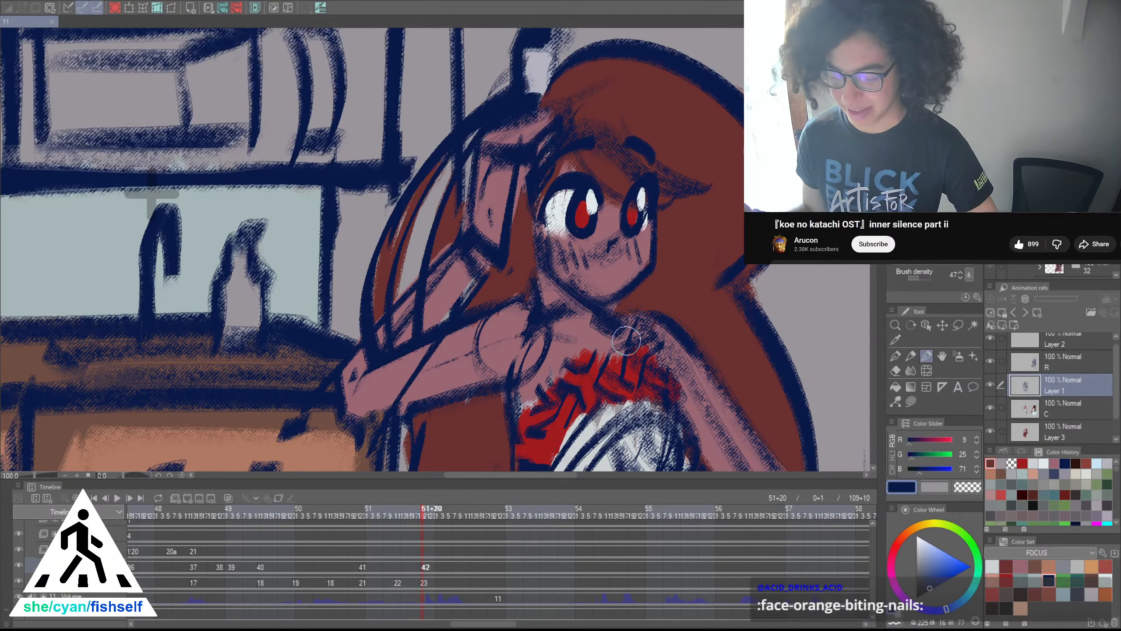
Try a tiny navy mouth stroke below the nose on Layer 1, redoing it at different slants, and undo each attempt
{"action": "scroll", "coordinate": [626, 340], "scroll_direction": "up", "scroll_amount": 2}
{"action": "scroll", "coordinate": [609, 242], "scroll_direction": "up", "scroll_amount": 2}
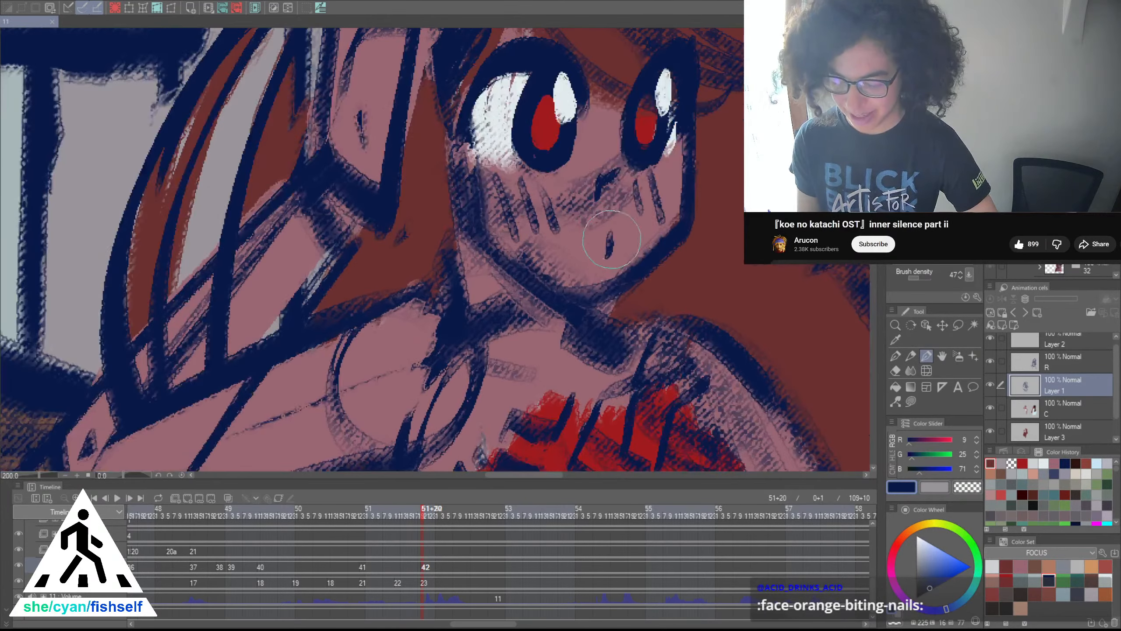
{"action": "left_click_drag", "start_coordinate": [623, 229], "coordinate": [625, 253]}
{"action": "key", "text": "ctrl+z"}
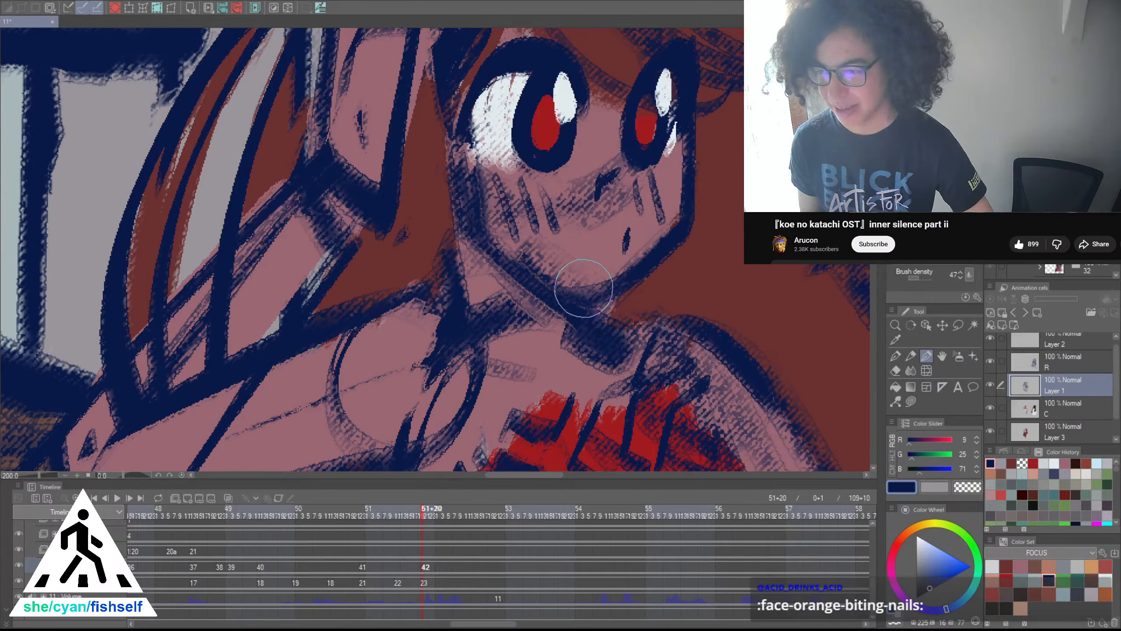
{"action": "left_click_drag", "start_coordinate": [627, 233], "coordinate": [605, 238]}
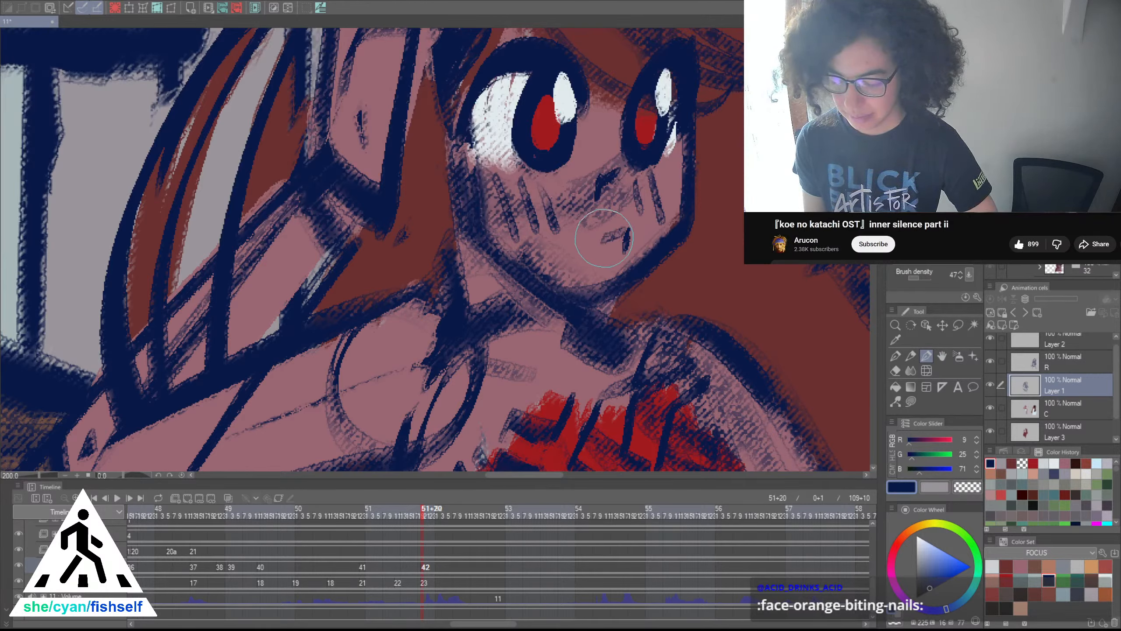
{"action": "key", "text": "ctrl+z"}
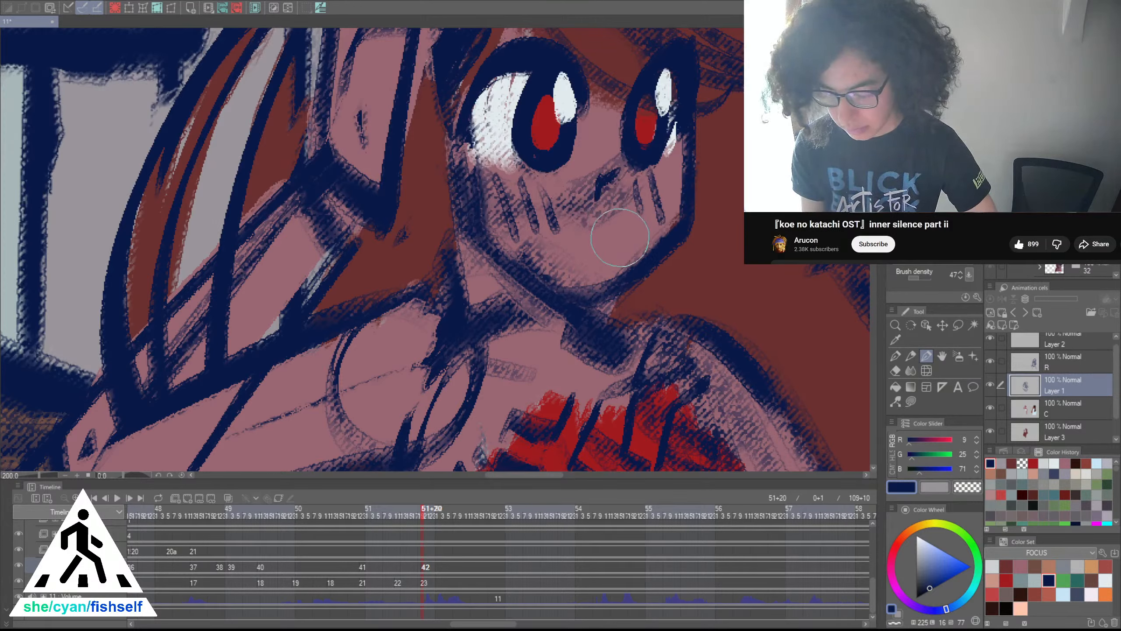
{"action": "mouse_move", "coordinate": [618, 254]}
{"action": "left_mouse_down"}
{"action": "mouse_move", "coordinate": [627, 228]}
{"action": "mouse_move", "coordinate": [620, 253]}
{"action": "left_mouse_up"}
{"action": "key", "text": "ctrl+z"}
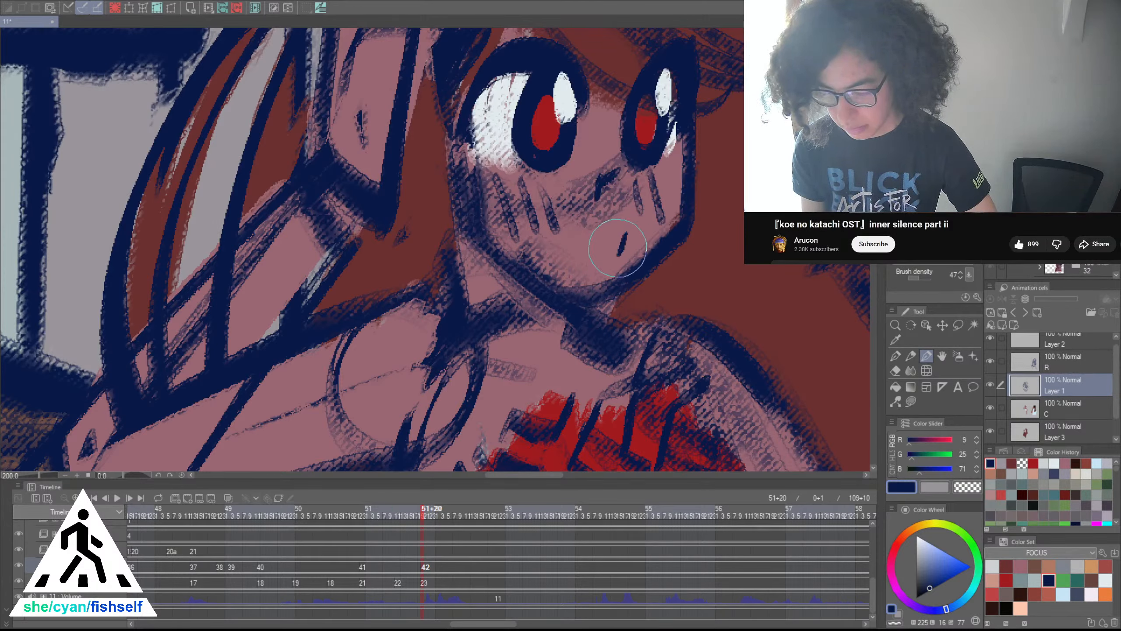
{"action": "key", "text": "ctrl+z"}
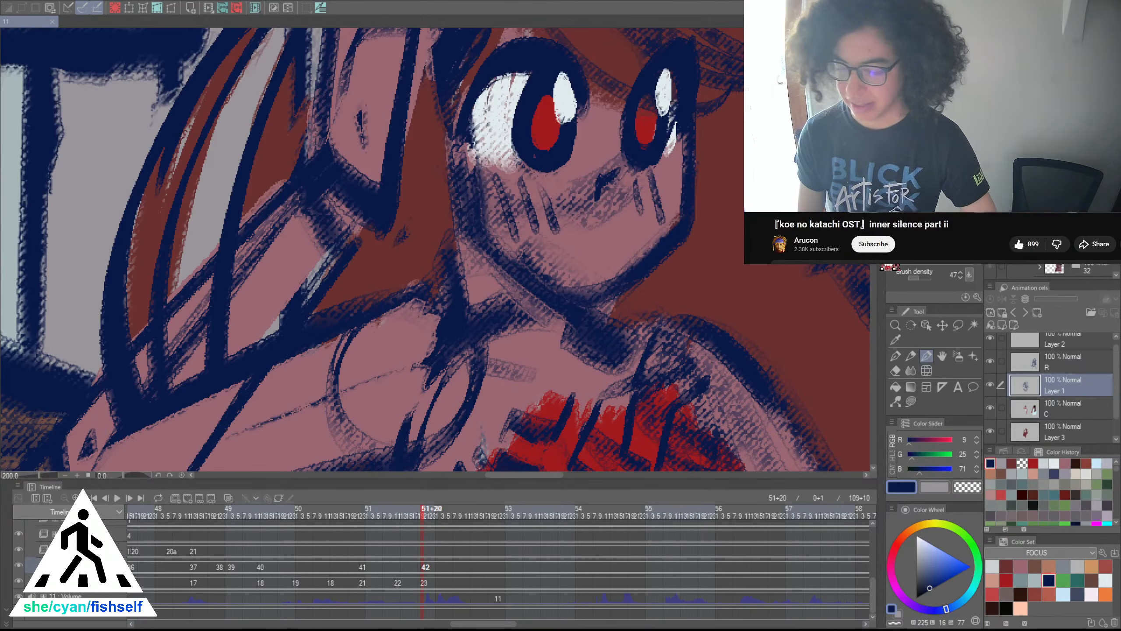
Try a small pointed mouth and short dashes near the far cheek, and undo every stroke
{"action": "mouse_move", "coordinate": [780, 257]}
{"action": "left_mouse_down"}
{"action": "mouse_move", "coordinate": [784, 277]}
{"action": "mouse_move", "coordinate": [718, 295]}
{"action": "left_mouse_up"}
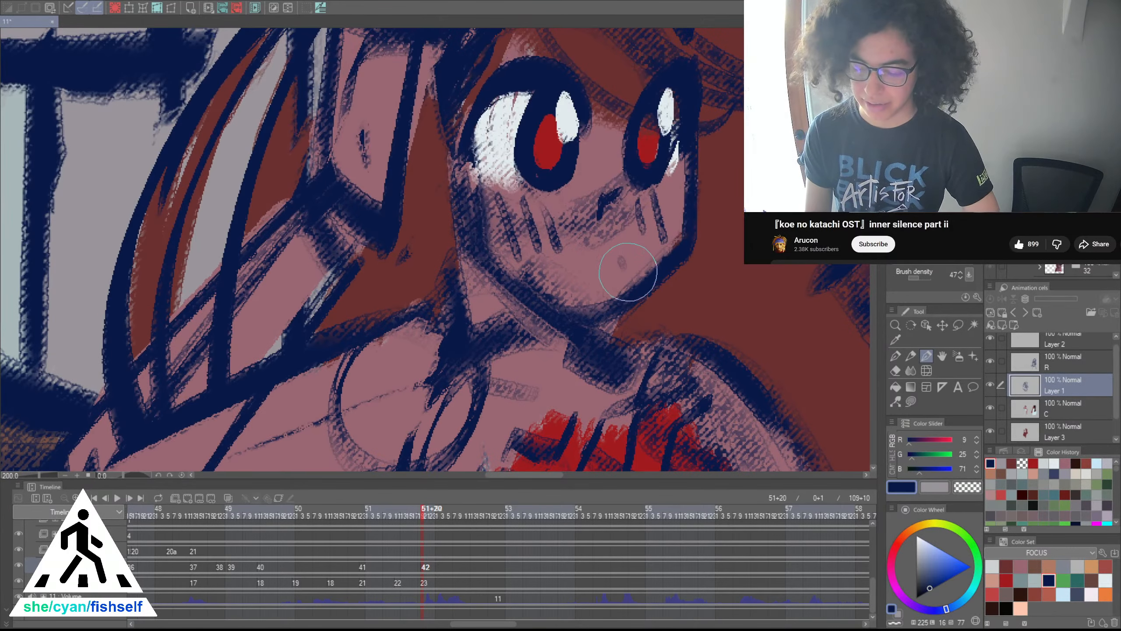
{"action": "mouse_move", "coordinate": [640, 250]}
{"action": "left_mouse_down"}
{"action": "mouse_move", "coordinate": [632, 274]}
{"action": "mouse_move", "coordinate": [646, 244]}
{"action": "left_mouse_up"}
{"action": "key", "text": "ctrl+z"}
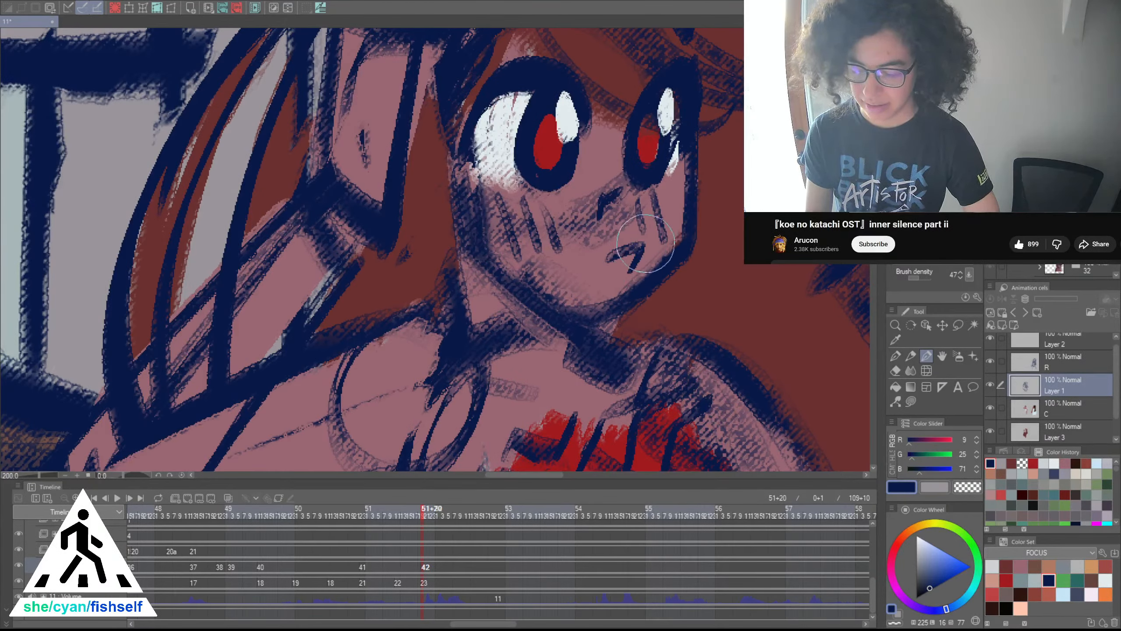
{"action": "key", "text": "ctrl+z"}
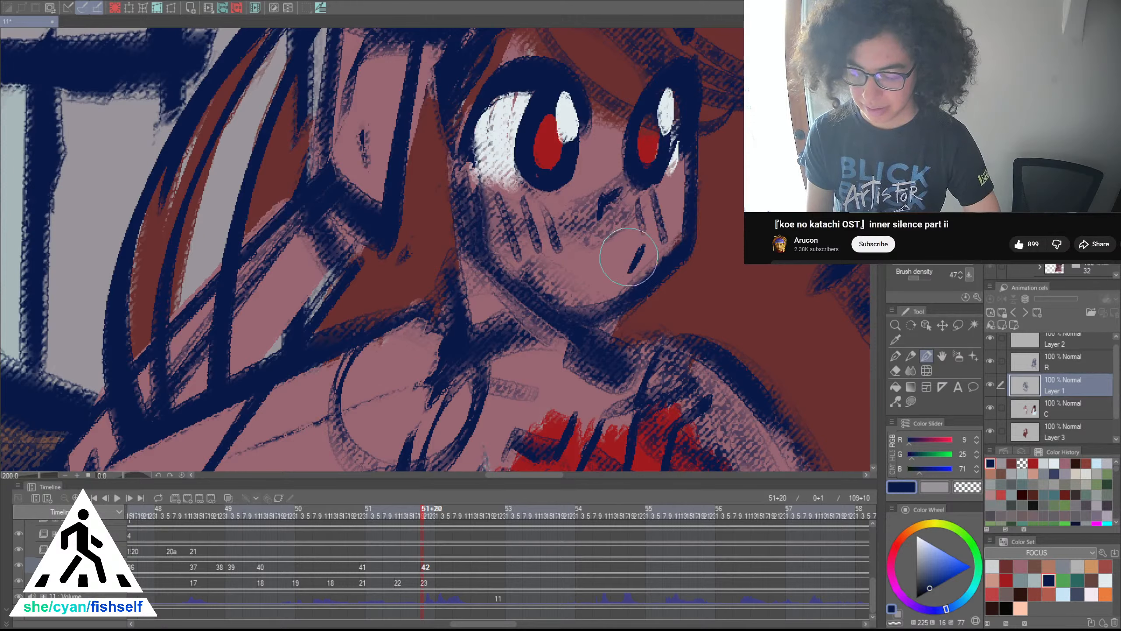
{"action": "key", "text": "ctrl+z"}
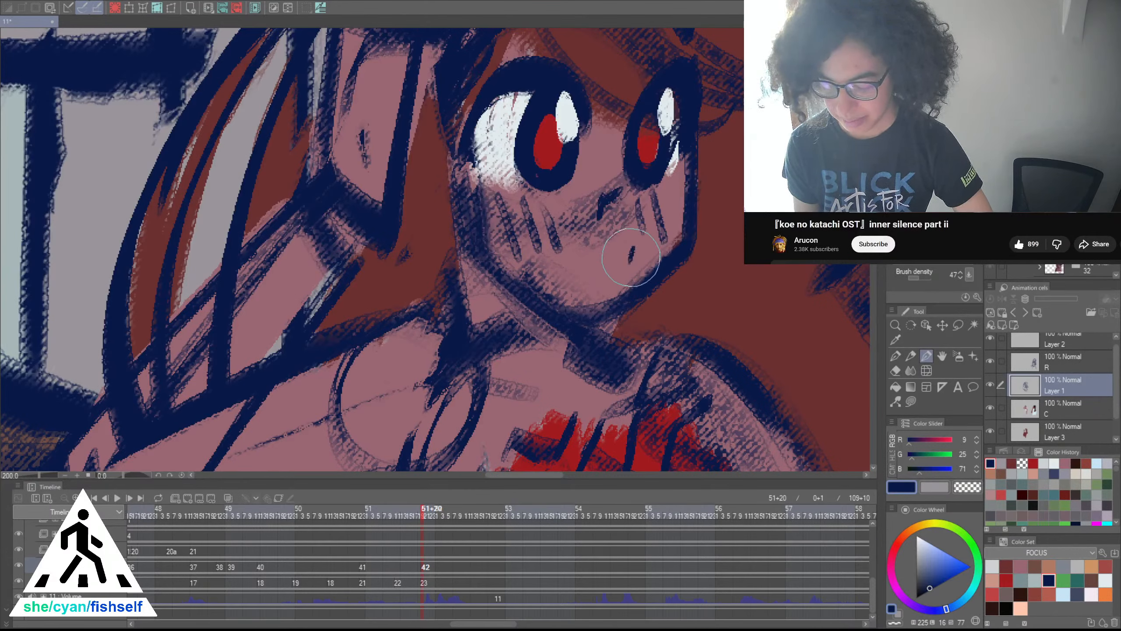
{"action": "mouse_move", "coordinate": [589, 257]}
{"action": "left_mouse_down"}
{"action": "mouse_move", "coordinate": [575, 282]}
{"action": "mouse_move", "coordinate": [575, 268]}
{"action": "mouse_move", "coordinate": [626, 267]}
{"action": "mouse_move", "coordinate": [583, 254]}
{"action": "mouse_move", "coordinate": [627, 260]}
{"action": "left_mouse_up"}
{"action": "key", "text": "ctrl+z"}
{"action": "key", "text": "ctrl+z"}
{"action": "key", "text": "ctrl+z"}
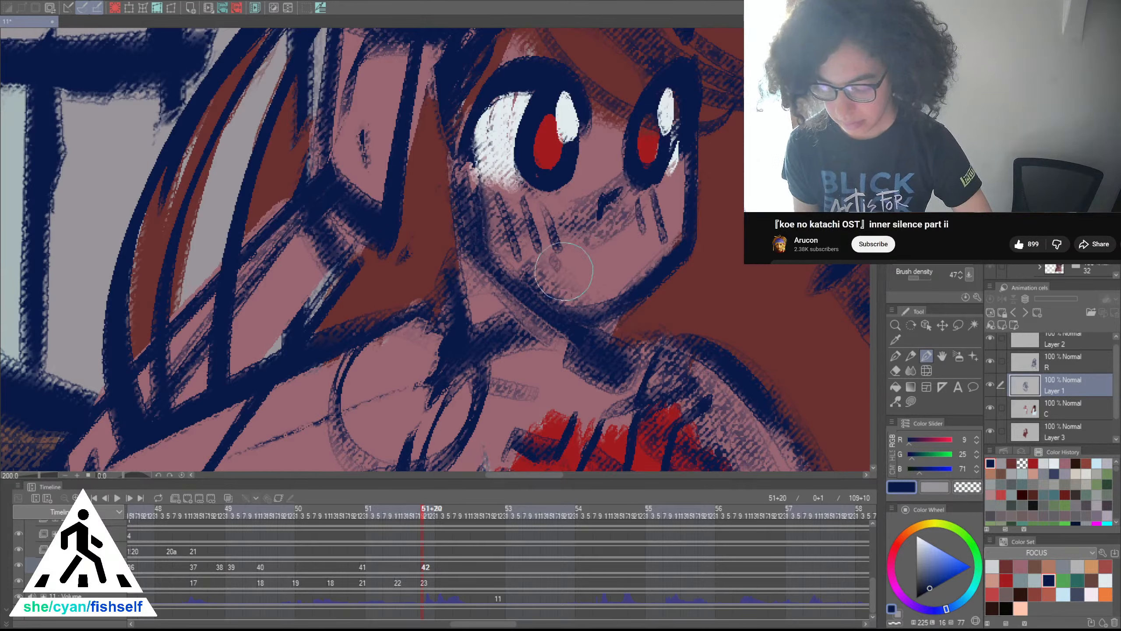
Try a curved mouth line across the lower face above the chin and undo the strokes
{"action": "mouse_move", "coordinate": [552, 256]}
{"action": "left_mouse_down"}
{"action": "mouse_move", "coordinate": [574, 279]}
{"action": "mouse_move", "coordinate": [627, 261]}
{"action": "left_mouse_up"}
{"action": "key", "text": "ctrl+z"}
{"action": "key", "text": "ctrl+z"}
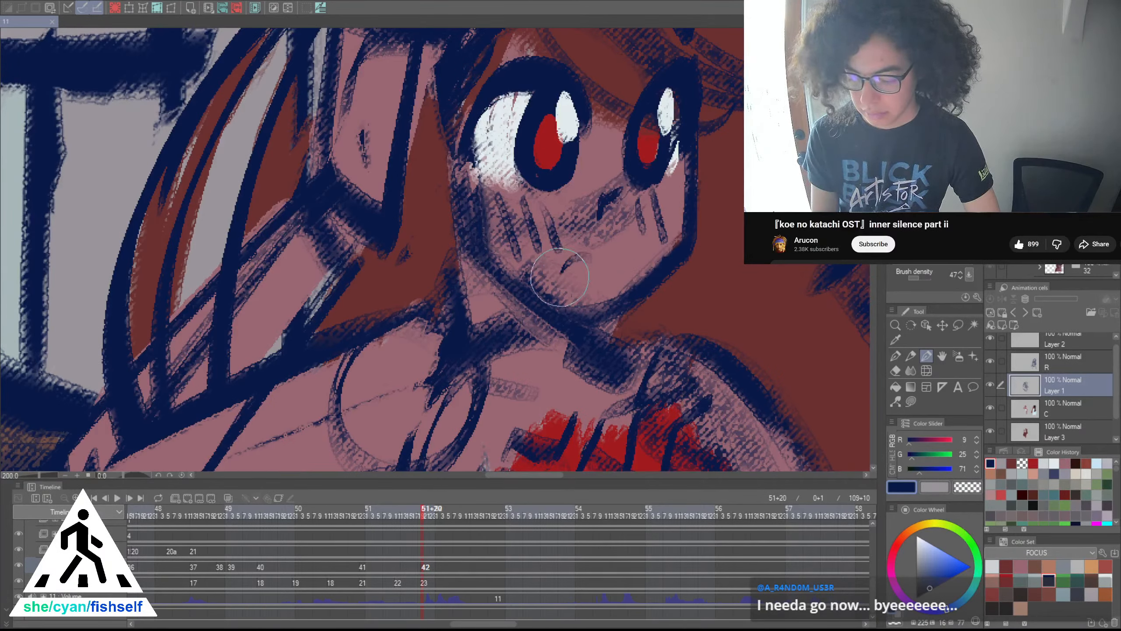
{"action": "mouse_move", "coordinate": [567, 259]}
{"action": "left_mouse_down"}
{"action": "mouse_move", "coordinate": [599, 255]}
{"action": "mouse_move", "coordinate": [608, 279]}
{"action": "mouse_move", "coordinate": [618, 275]}
{"action": "mouse_move", "coordinate": [600, 252]}
{"action": "mouse_move", "coordinate": [599, 278]}
{"action": "left_mouse_up"}
{"action": "key", "text": "ctrl+z"}
{"action": "key", "text": "ctrl+z"}
{"action": "key", "text": "ctrl+z"}
{"action": "key", "text": "ctrl+z"}
{"action": "key", "text": "ctrl+z"}
{"action": "key", "text": "ctrl+z"}
{"action": "key", "text": "ctrl+z"}
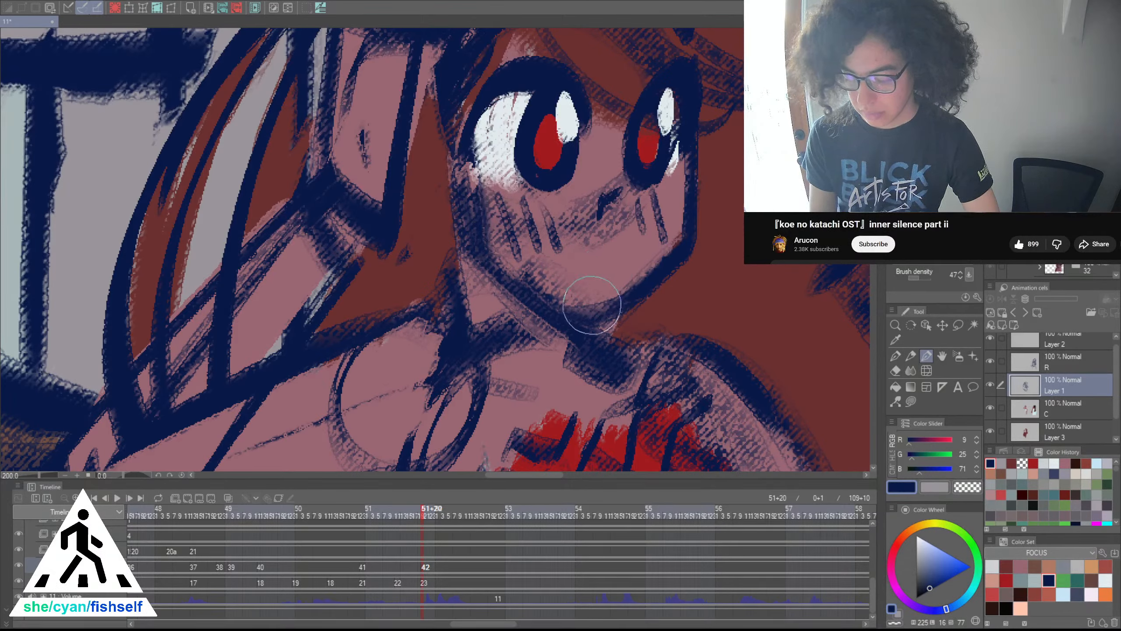
Restore the frowning mouth for a comparison, undo it again and save the file
{"action": "key", "text": "ctrl+y"}
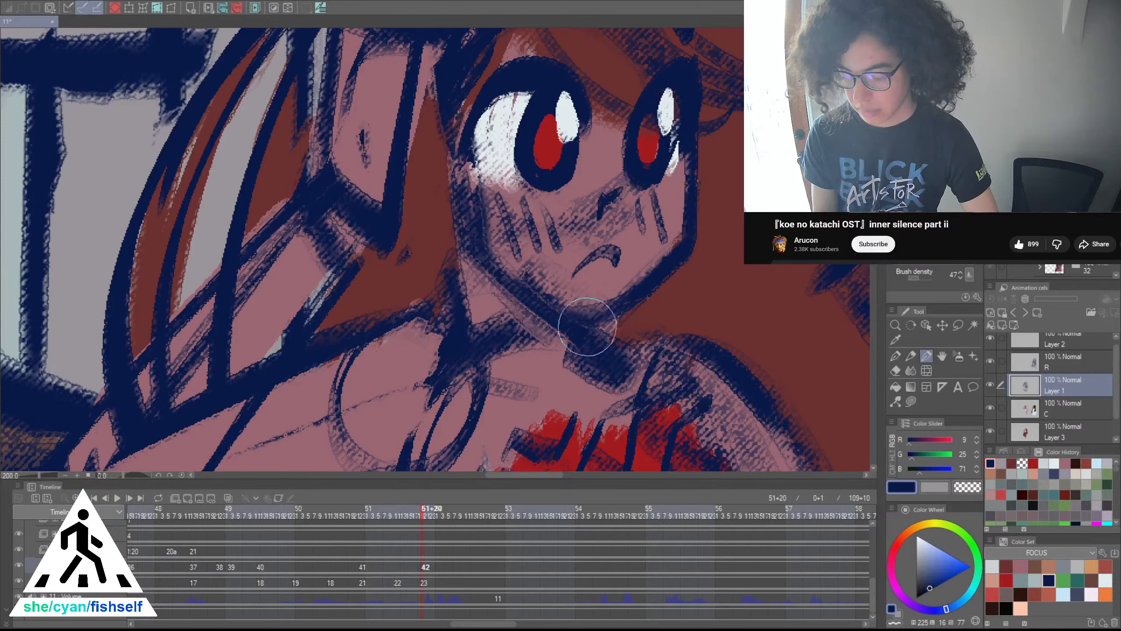
{"action": "key", "text": "ctrl+z"}
{"action": "key", "text": "ctrl+s"}
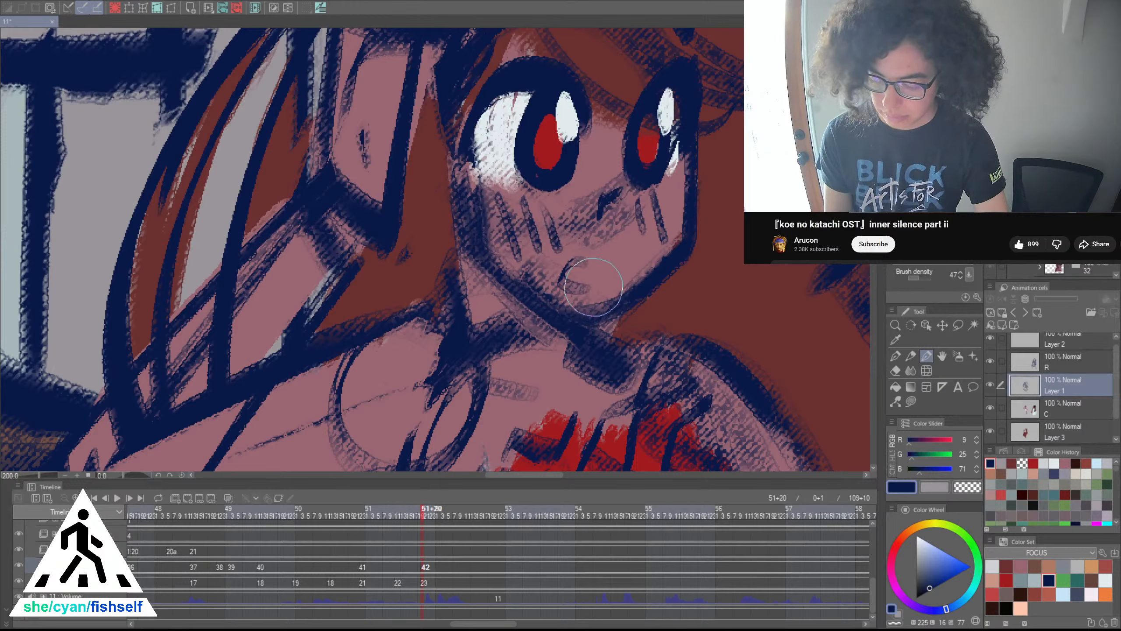
Try a wide open smiling mouth between the cheek blush lines, and undo all of its strokes
{"action": "mouse_move", "coordinate": [591, 262]}
{"action": "left_mouse_down"}
{"action": "mouse_move", "coordinate": [568, 271]}
{"action": "mouse_move", "coordinate": [586, 286]}
{"action": "mouse_move", "coordinate": [635, 273]}
{"action": "mouse_move", "coordinate": [557, 282]}
{"action": "mouse_move", "coordinate": [585, 287]}
{"action": "mouse_move", "coordinate": [548, 282]}
{"action": "mouse_move", "coordinate": [611, 290]}
{"action": "left_mouse_up"}
{"action": "key", "text": "ctrl+z"}
{"action": "key", "text": "ctrl+z"}
{"action": "key", "text": "ctrl+z"}
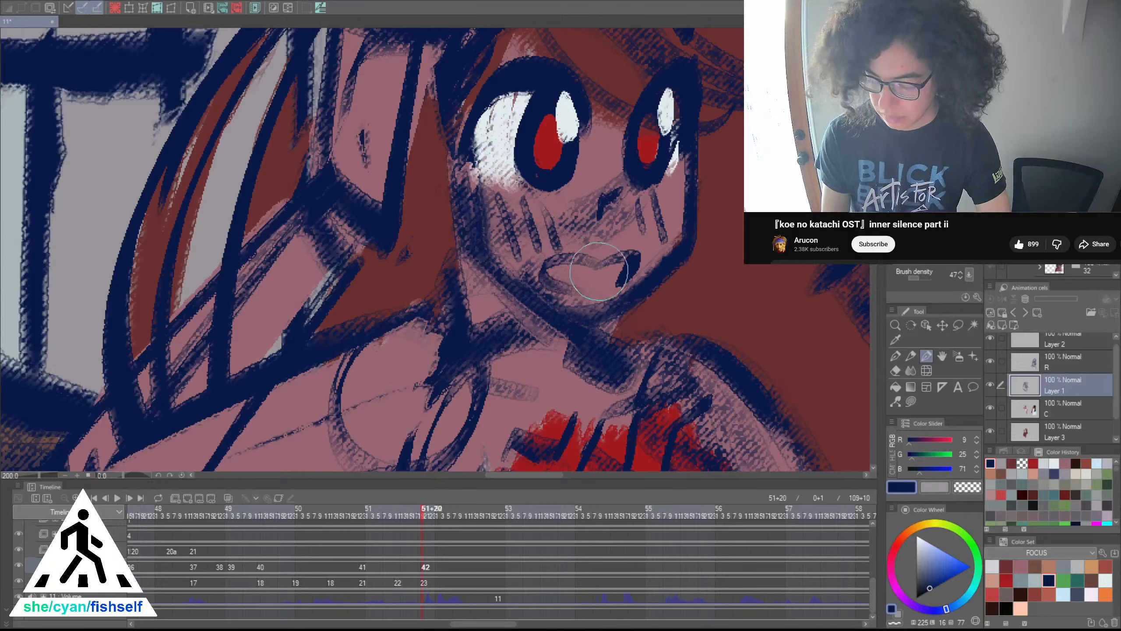
{"action": "key", "text": "ctrl+z"}
{"action": "key", "text": "ctrl+z"}
{"action": "mouse_move", "coordinate": [557, 259]}
{"action": "left_mouse_down"}
{"action": "mouse_move", "coordinate": [646, 252]}
{"action": "mouse_move", "coordinate": [628, 279]}
{"action": "mouse_move", "coordinate": [636, 258]}
{"action": "mouse_move", "coordinate": [603, 274]}
{"action": "mouse_move", "coordinate": [621, 285]}
{"action": "mouse_move", "coordinate": [612, 280]}
{"action": "mouse_move", "coordinate": [635, 276]}
{"action": "mouse_move", "coordinate": [627, 302]}
{"action": "left_mouse_up"}
{"action": "key", "text": "ctrl+z"}
{"action": "scroll", "coordinate": [636, 279], "scroll_direction": "down", "scroll_amount": 3}
{"action": "key", "text": "ctrl+z"}
{"action": "key", "text": "ctrl+z"}
{"action": "key", "text": "ctrl+z"}
{"action": "key", "text": "ctrl+z"}
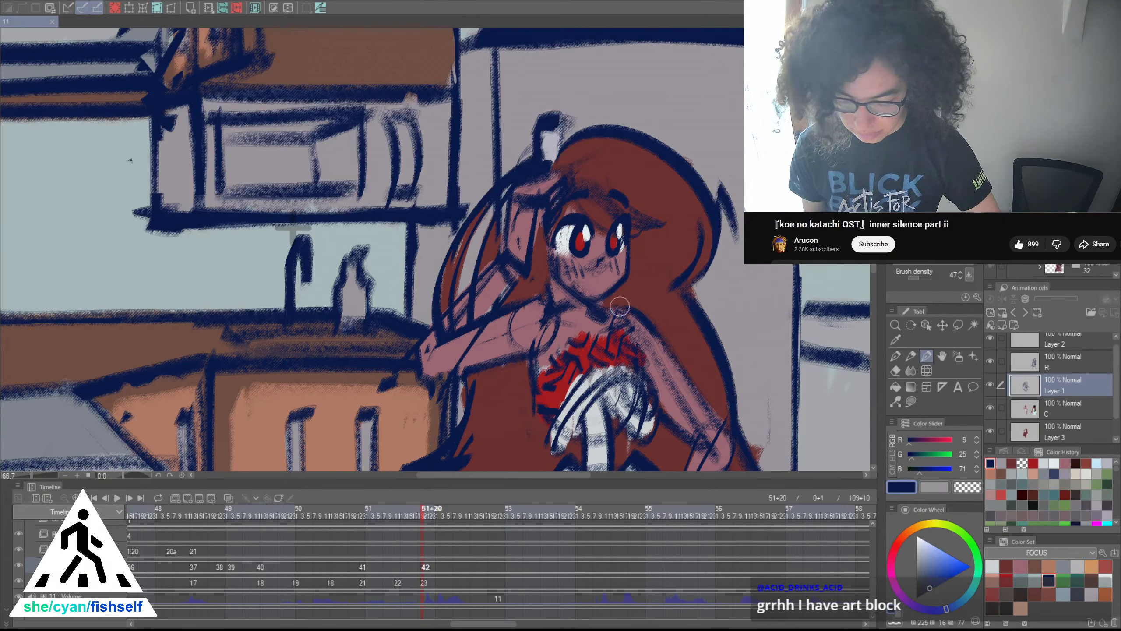
Try a small triangular open mouth in navy, starting with its slanted far edge, and remove the attempt
{"action": "left_click_drag", "start_coordinate": [650, 398], "coordinate": [653, 449]}
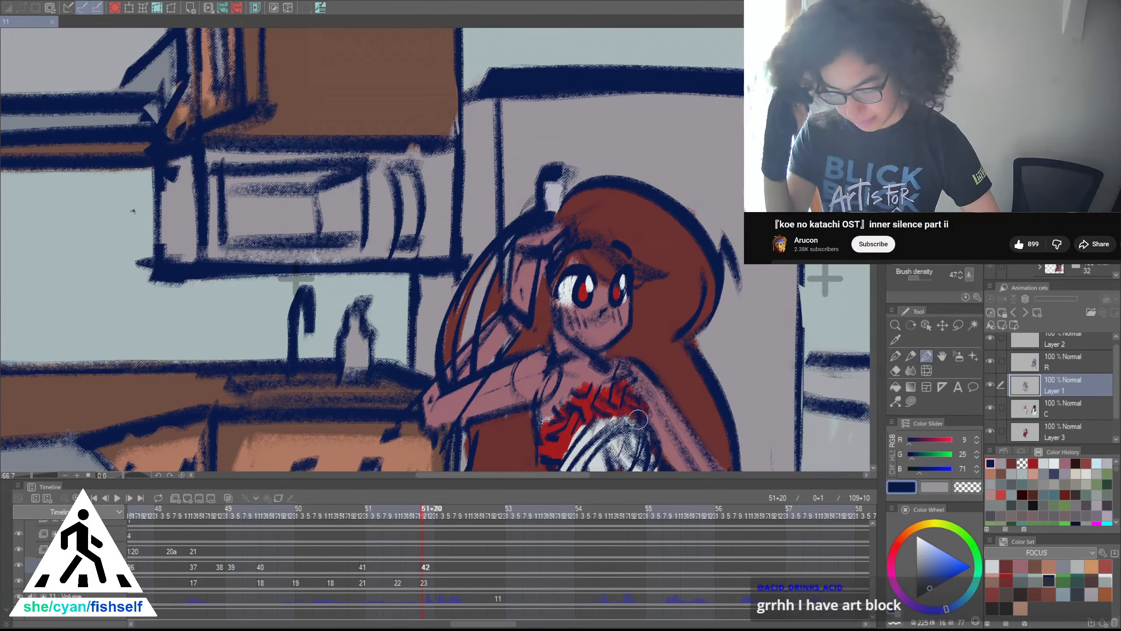
{"action": "mouse_move", "coordinate": [591, 336]}
{"action": "left_mouse_down"}
{"action": "mouse_move", "coordinate": [578, 357]}
{"action": "mouse_move", "coordinate": [588, 358]}
{"action": "mouse_move", "coordinate": [574, 335]}
{"action": "mouse_move", "coordinate": [583, 321]}
{"action": "left_mouse_up"}
{"action": "scroll", "coordinate": [587, 352], "scroll_direction": "up", "scroll_amount": 3}
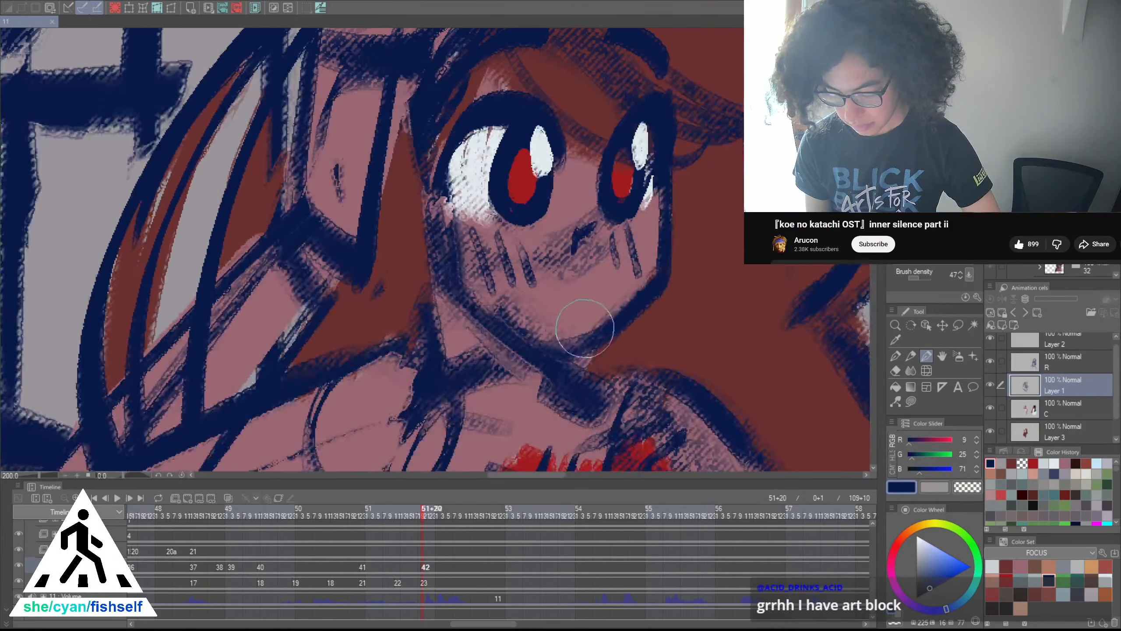
{"action": "scroll", "coordinate": [584, 329], "scroll_direction": "up", "scroll_amount": 2}
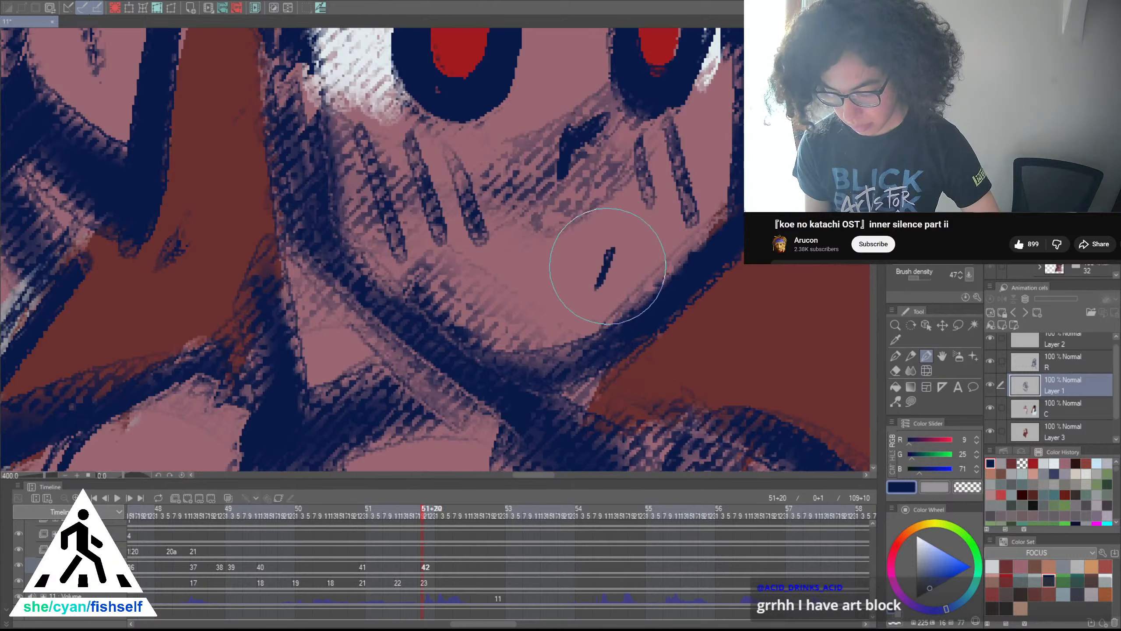
{"action": "left_click_drag", "start_coordinate": [629, 246], "coordinate": [605, 294]}
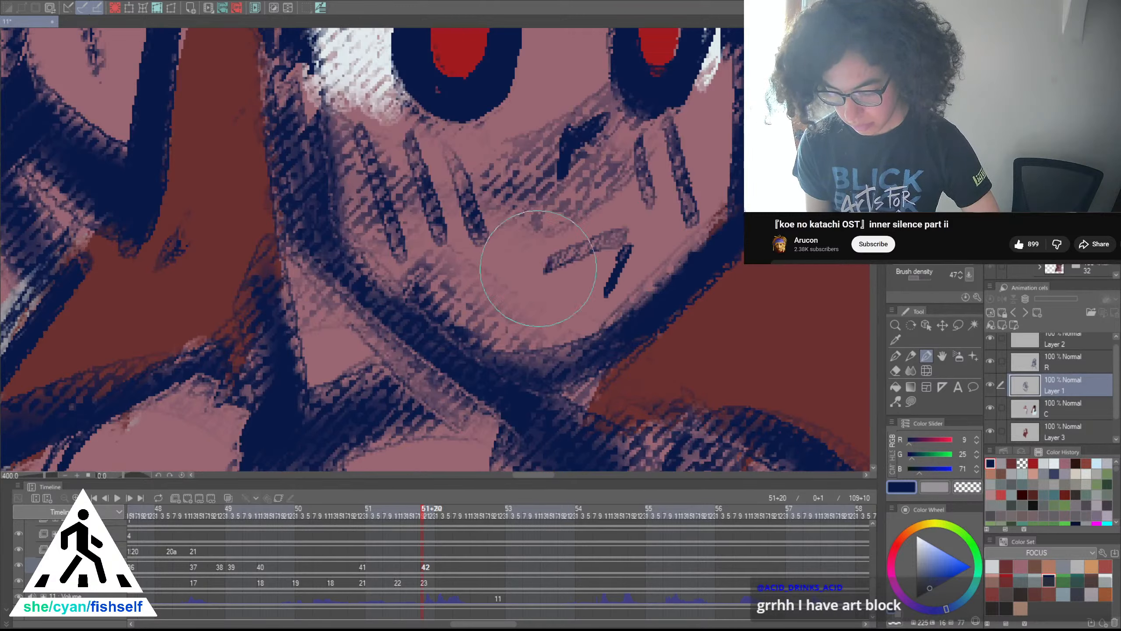
{"action": "key", "text": "ctrl+z"}
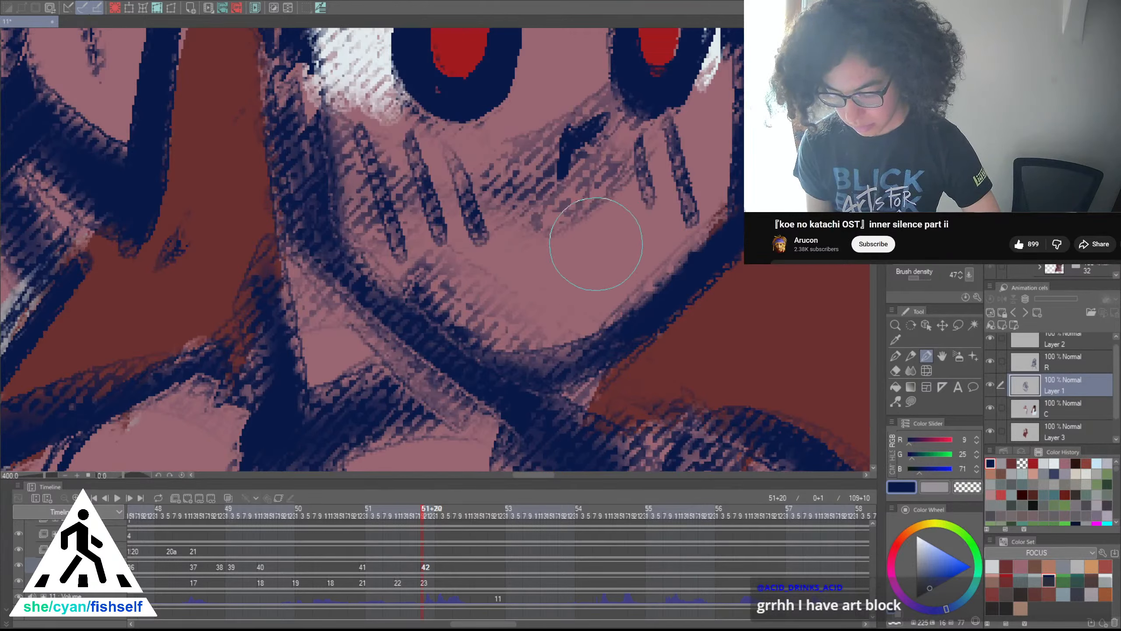
{"action": "mouse_move", "coordinate": [604, 245]}
{"action": "left_mouse_down"}
{"action": "mouse_move", "coordinate": [591, 290]}
{"action": "mouse_move", "coordinate": [605, 243]}
{"action": "mouse_move", "coordinate": [509, 273]}
{"action": "mouse_move", "coordinate": [582, 296]}
{"action": "left_mouse_up"}
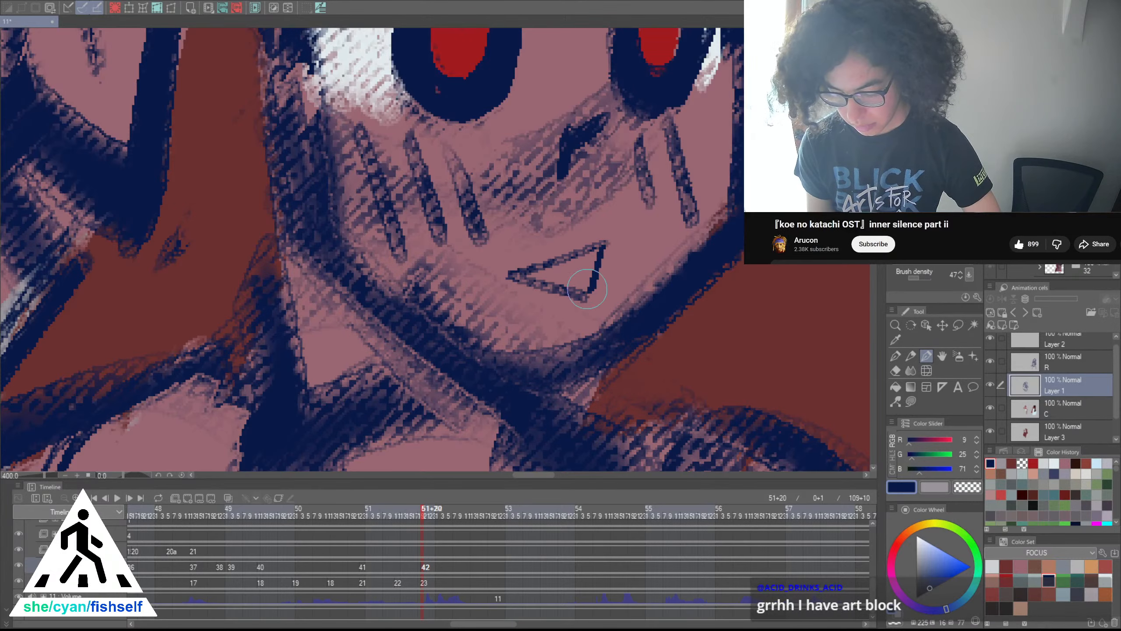
{"action": "scroll", "coordinate": [590, 286], "scroll_direction": "down", "scroll_amount": 5}
{"action": "scroll", "coordinate": [636, 266], "scroll_direction": "up", "scroll_amount": 2}
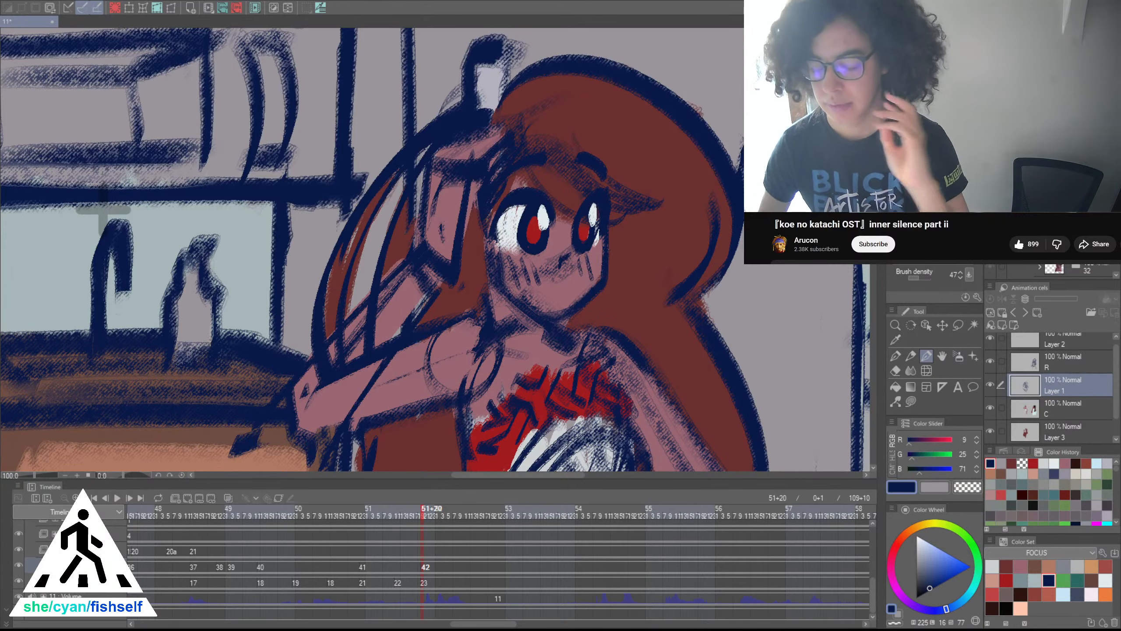
Try a mouth line across the lower face with a smaller brush and undo it
{"action": "scroll", "coordinate": [539, 305], "scroll_direction": "up", "scroll_amount": 4}
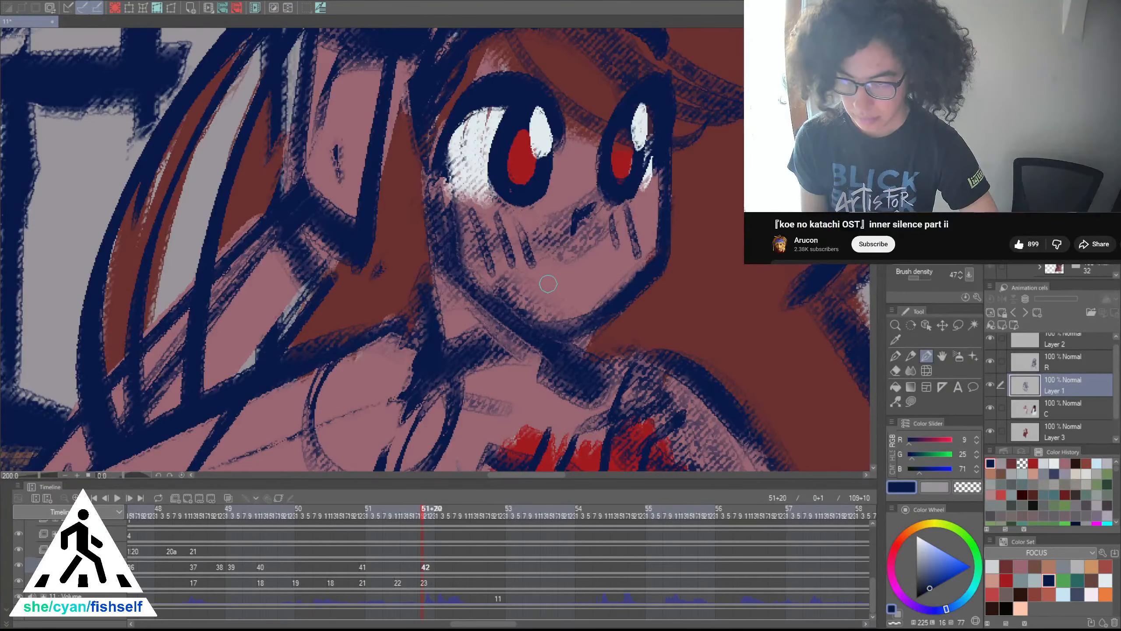
{"action": "mouse_move", "coordinate": [544, 276]}
{"action": "left_mouse_down"}
{"action": "mouse_move", "coordinate": [559, 299]}
{"action": "mouse_move", "coordinate": [626, 269]}
{"action": "left_mouse_up"}
{"action": "key", "text": "ctrl+z"}
{"action": "key", "text": "ctrl+z"}
{"action": "key", "text": "ctrl+z"}
{"action": "mouse_move", "coordinate": [557, 274]}
{"action": "left_mouse_down"}
{"action": "mouse_move", "coordinate": [558, 300]}
{"action": "mouse_move", "coordinate": [616, 278]}
{"action": "mouse_move", "coordinate": [593, 308]}
{"action": "left_mouse_up"}
{"action": "key", "text": "ctrl+z"}
{"action": "key", "text": "ctrl+z"}
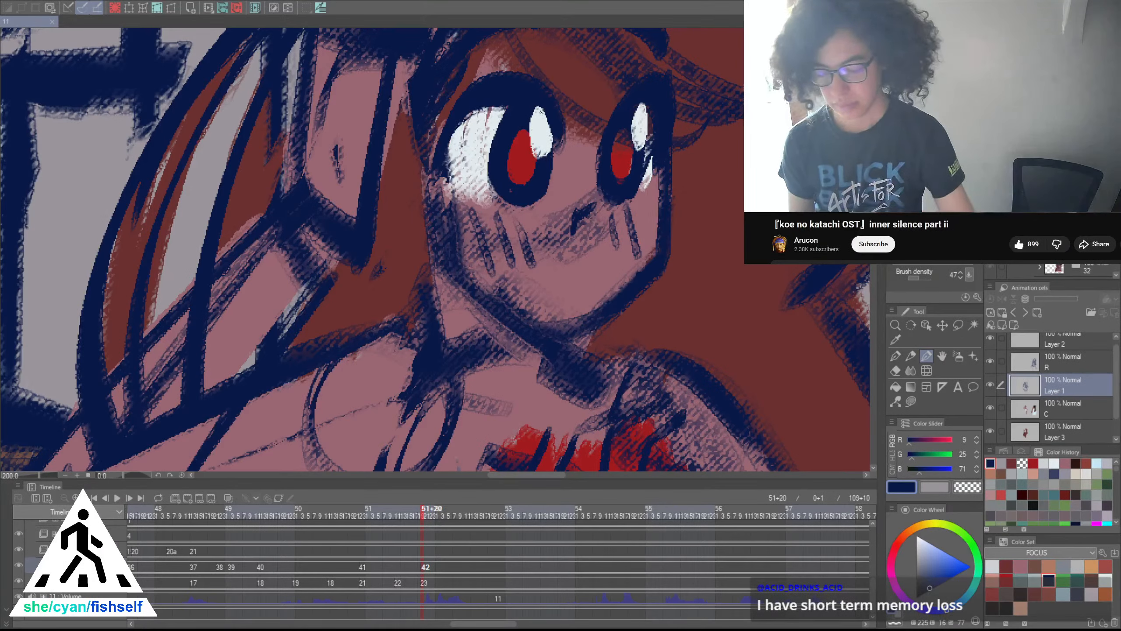
Try a small arched open mouth with thin navy strokes, compare it using undo and redo, and undo it
{"action": "mouse_move", "coordinate": [578, 291]}
{"action": "left_mouse_down"}
{"action": "mouse_move", "coordinate": [592, 266]}
{"action": "mouse_move", "coordinate": [580, 265]}
{"action": "left_mouse_up"}
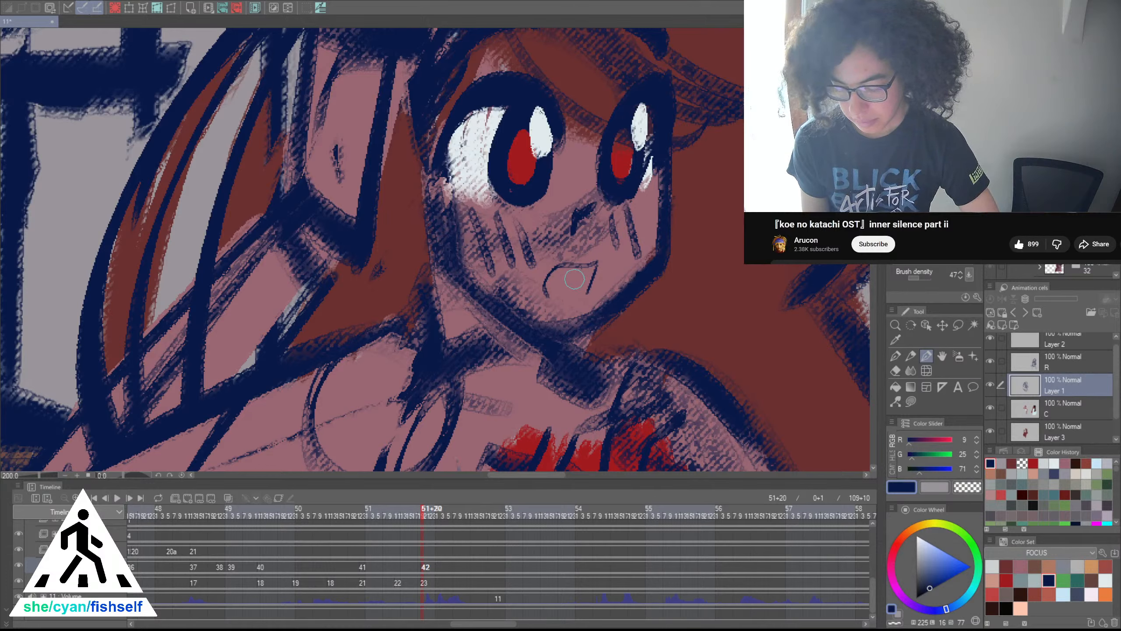
{"action": "mouse_move", "coordinate": [596, 265]}
{"action": "left_mouse_down"}
{"action": "mouse_move", "coordinate": [524, 290]}
{"action": "mouse_move", "coordinate": [585, 286]}
{"action": "mouse_move", "coordinate": [582, 268]}
{"action": "mouse_move", "coordinate": [583, 279]}
{"action": "mouse_move", "coordinate": [595, 273]}
{"action": "mouse_move", "coordinate": [544, 275]}
{"action": "mouse_move", "coordinate": [583, 279]}
{"action": "left_mouse_up"}
{"action": "key", "text": "ctrl+z"}
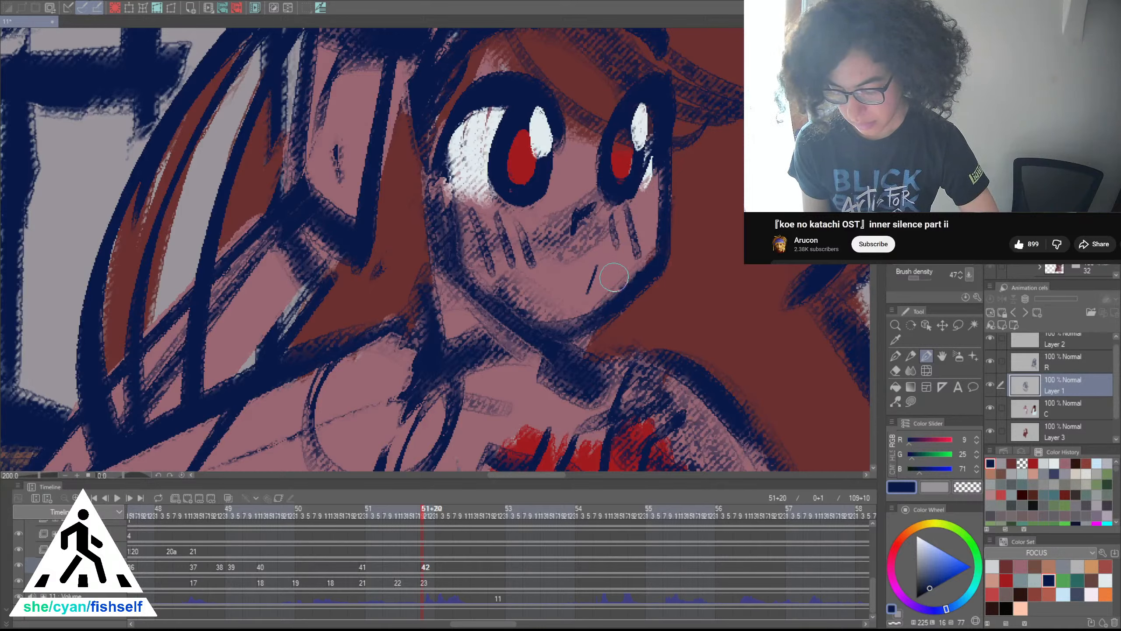
{"action": "key", "text": "ctrl+y"}
{"action": "key", "text": "ctrl+z"}
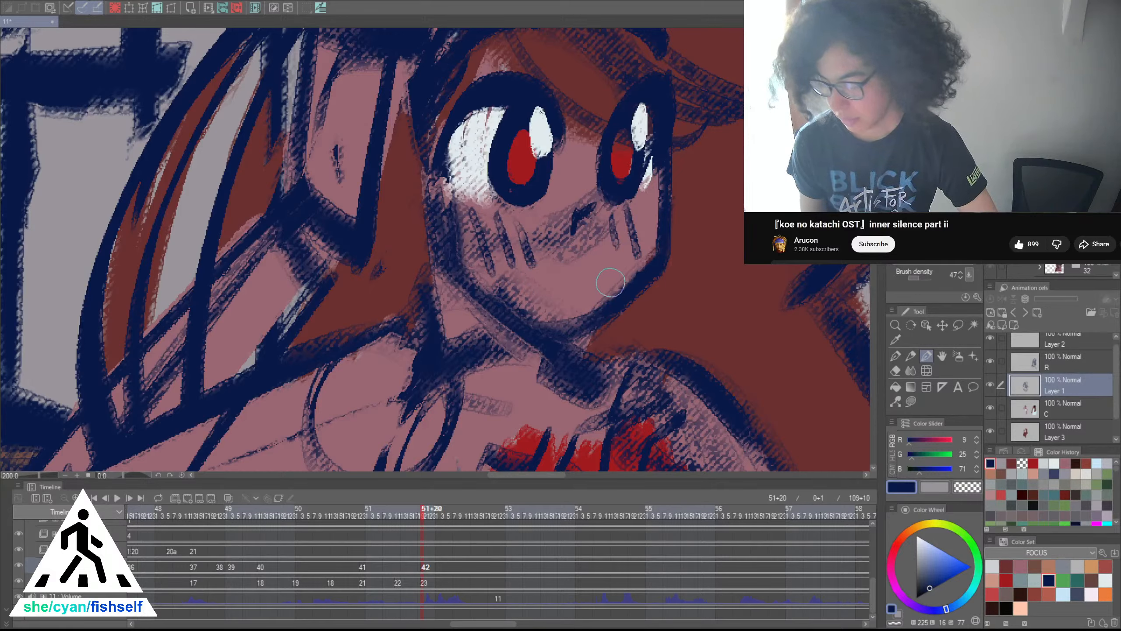
On Layer 2, try further thin navy mouth shapes below the nose and undo all of them
{"action": "left_click", "coordinate": [1069, 347]}
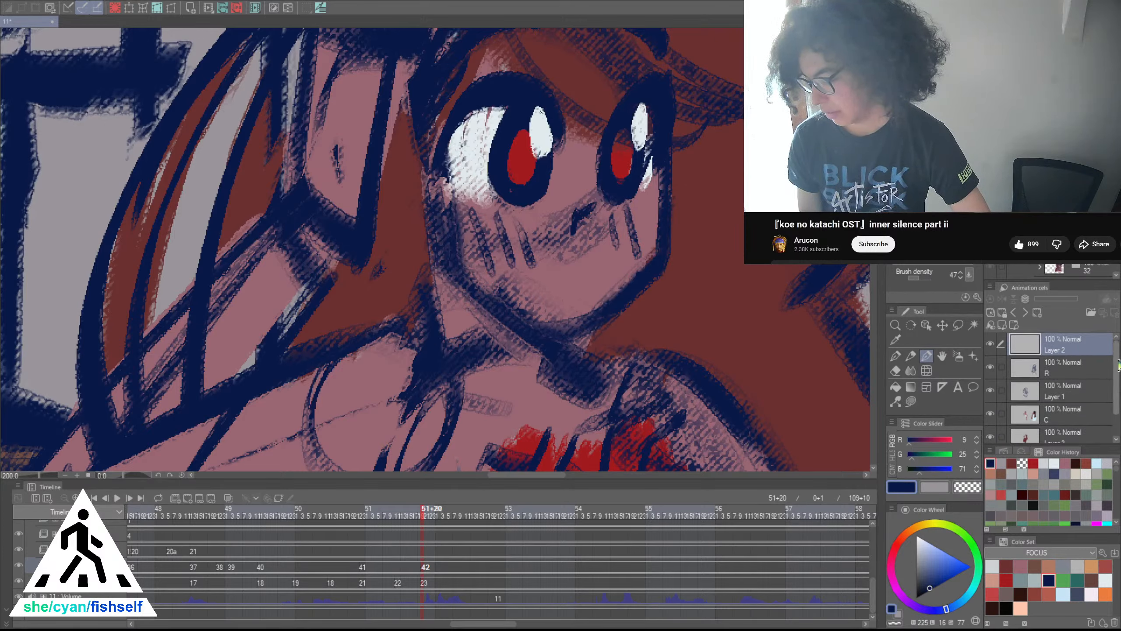
{"action": "mouse_move", "coordinate": [1119, 352]}
{"action": "left_mouse_down"}
{"action": "mouse_move", "coordinate": [1117, 393]}
{"action": "mouse_move", "coordinate": [1120, 332]}
{"action": "left_mouse_up"}
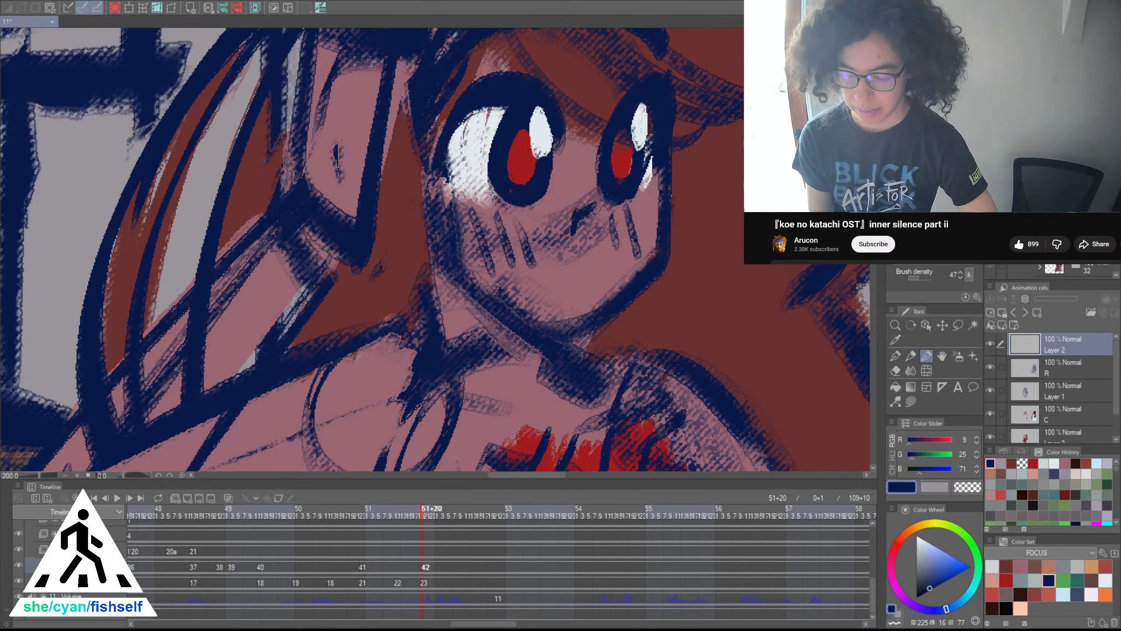
{"action": "mouse_move", "coordinate": [607, 258]}
{"action": "left_mouse_down"}
{"action": "mouse_move", "coordinate": [599, 289]}
{"action": "mouse_move", "coordinate": [520, 283]}
{"action": "mouse_move", "coordinate": [550, 301]}
{"action": "mouse_move", "coordinate": [581, 290]}
{"action": "mouse_move", "coordinate": [555, 297]}
{"action": "mouse_move", "coordinate": [576, 298]}
{"action": "left_mouse_up"}
{"action": "key", "text": "ctrl+z"}
{"action": "key", "text": "ctrl+z"}
{"action": "key", "text": "ctrl+z"}
{"action": "key", "text": "ctrl+z"}
{"action": "mouse_move", "coordinate": [547, 287]}
{"action": "left_mouse_down"}
{"action": "mouse_move", "coordinate": [576, 292]}
{"action": "mouse_move", "coordinate": [589, 269]}
{"action": "mouse_move", "coordinate": [592, 289]}
{"action": "mouse_move", "coordinate": [578, 273]}
{"action": "mouse_move", "coordinate": [575, 296]}
{"action": "mouse_move", "coordinate": [571, 278]}
{"action": "mouse_move", "coordinate": [579, 297]}
{"action": "mouse_move", "coordinate": [579, 298]}
{"action": "left_mouse_up"}
{"action": "key", "text": "ctrl+z"}
{"action": "key", "text": "ctrl+z"}
{"action": "key", "text": "ctrl+z"}
{"action": "key", "text": "ctrl+z"}
{"action": "key", "text": "ctrl+z"}
{"action": "key", "text": "ctrl+z"}
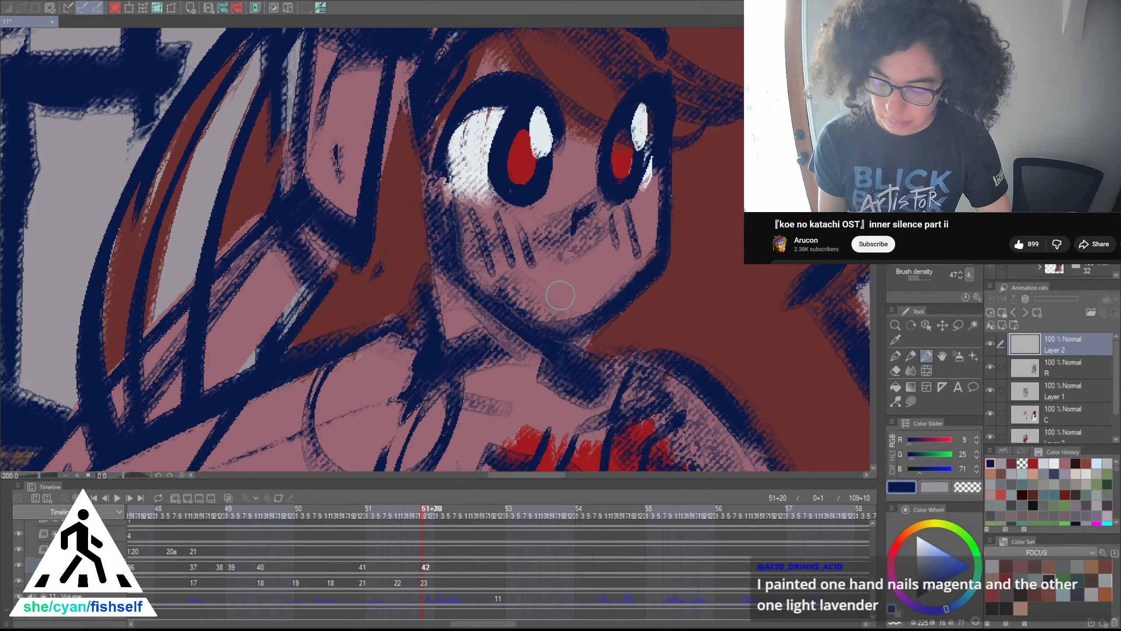
Try more thin navy arched mouth strokes below the nose on Layer 2 and undo them
{"action": "mouse_move", "coordinate": [585, 272]}
{"action": "left_mouse_down"}
{"action": "mouse_move", "coordinate": [584, 296]}
{"action": "mouse_move", "coordinate": [586, 281]}
{"action": "mouse_move", "coordinate": [587, 283]}
{"action": "left_mouse_up"}
{"action": "key", "text": "ctrl+z"}
{"action": "scroll", "coordinate": [605, 274], "scroll_direction": "down", "scroll_amount": 3}
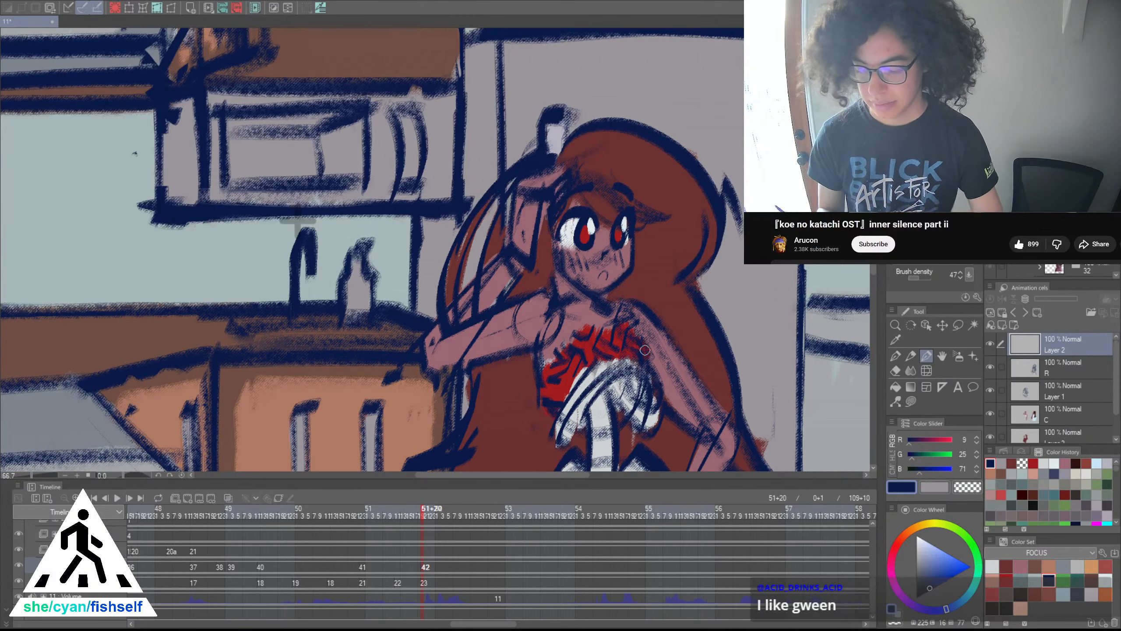
{"action": "scroll", "coordinate": [612, 284], "scroll_direction": "up", "scroll_amount": 6}
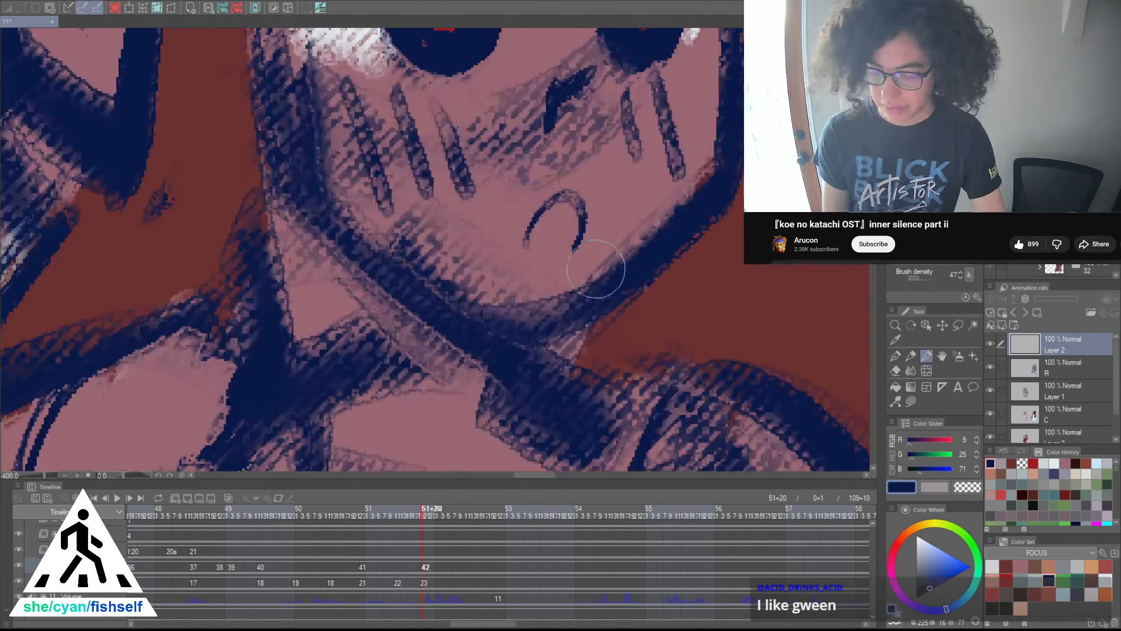
{"action": "key", "text": "ctrl+z"}
{"action": "mouse_move", "coordinate": [525, 251]}
{"action": "left_mouse_down"}
{"action": "mouse_move", "coordinate": [588, 188]}
{"action": "mouse_move", "coordinate": [573, 266]}
{"action": "mouse_move", "coordinate": [582, 202]}
{"action": "mouse_move", "coordinate": [600, 204]}
{"action": "mouse_move", "coordinate": [572, 254]}
{"action": "left_mouse_up"}
{"action": "key", "text": "ctrl+z"}
{"action": "key", "text": "ctrl+z"}
{"action": "key", "text": "ctrl+z"}
Draw the far edge of the small arched open mouth in navy, thicken it with dark strokes, and save the file
{"action": "left_click_drag", "start_coordinate": [587, 207], "coordinate": [576, 226]}
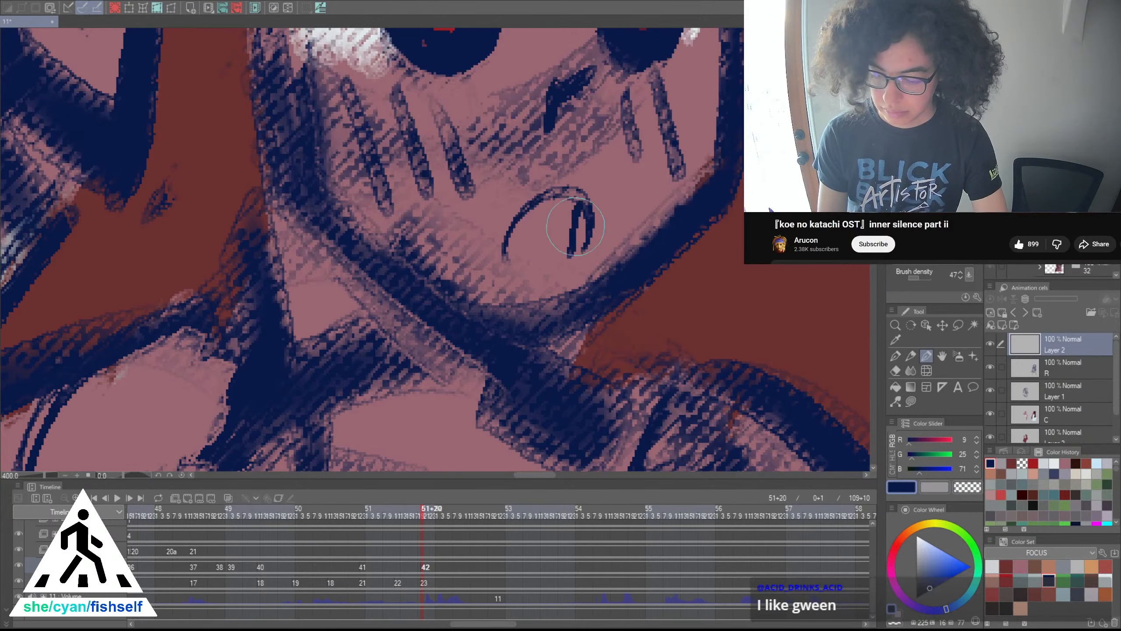
{"action": "scroll", "coordinate": [601, 294], "scroll_direction": "down", "scroll_amount": 7}
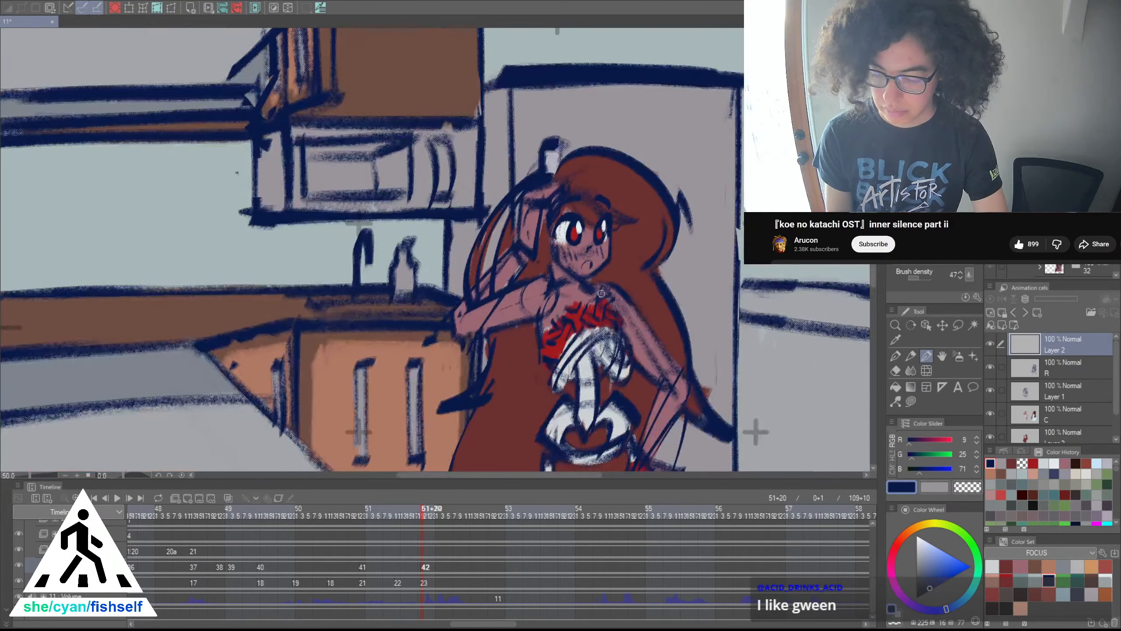
{"action": "scroll", "coordinate": [602, 293], "scroll_direction": "up", "scroll_amount": 7}
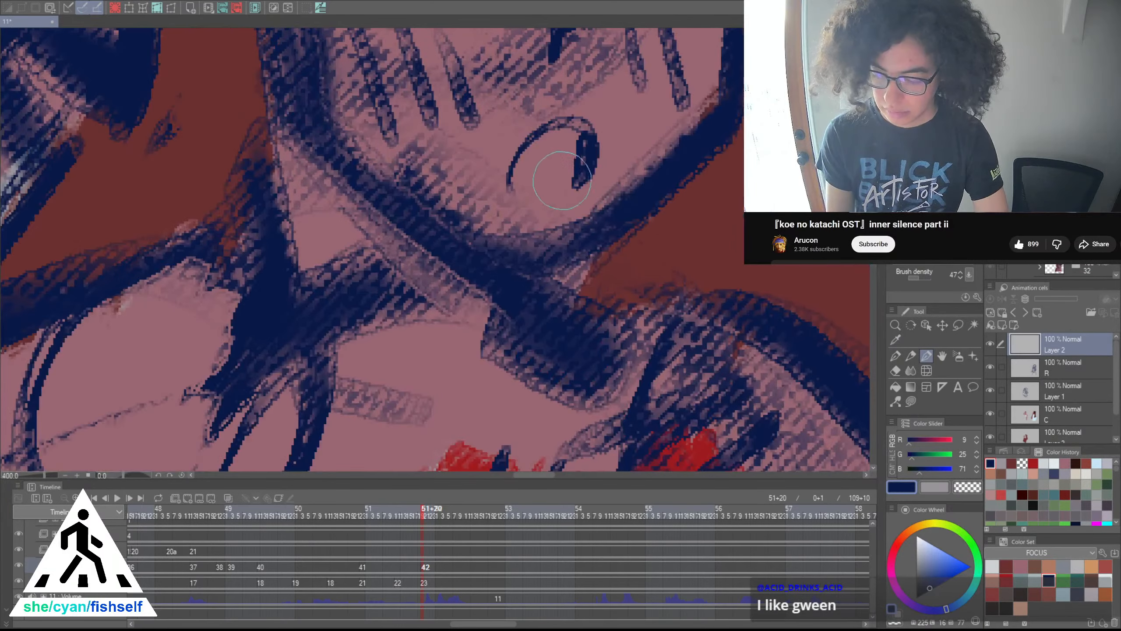
{"action": "mouse_move", "coordinate": [581, 181]}
{"action": "left_mouse_down"}
{"action": "mouse_move", "coordinate": [558, 160]}
{"action": "mouse_move", "coordinate": [591, 180]}
{"action": "mouse_move", "coordinate": [569, 162]}
{"action": "mouse_move", "coordinate": [572, 140]}
{"action": "mouse_move", "coordinate": [593, 153]}
{"action": "left_mouse_up"}
{"action": "key", "text": "ctrl+z"}
{"action": "scroll", "coordinate": [597, 154], "scroll_direction": "down", "scroll_amount": 5}
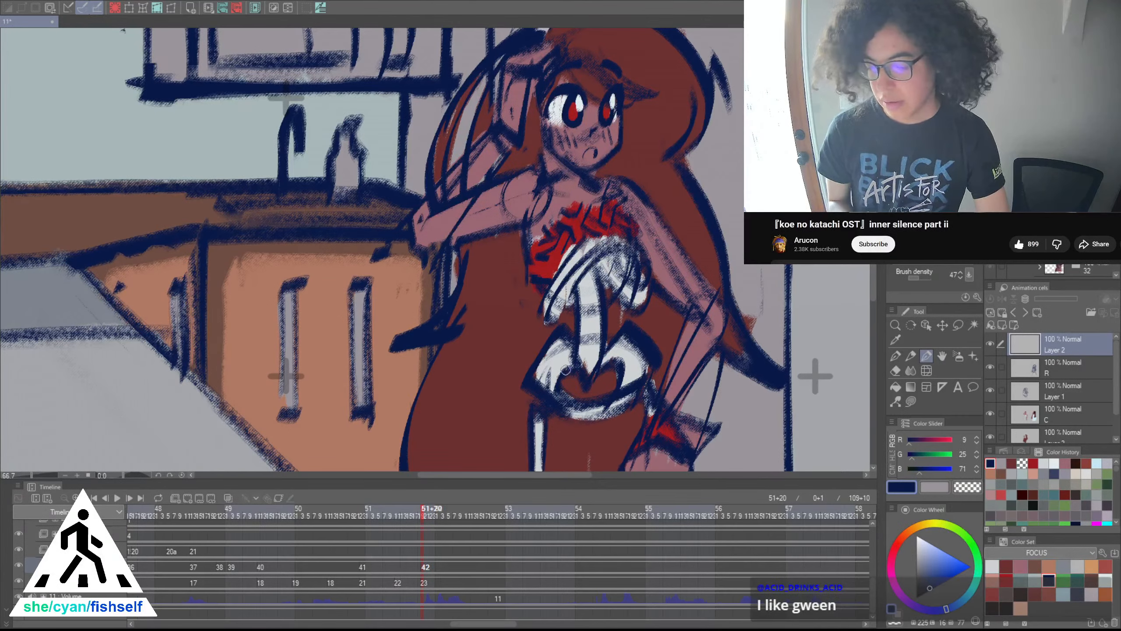
{"action": "scroll", "coordinate": [565, 370], "scroll_direction": "down", "scroll_amount": 3}
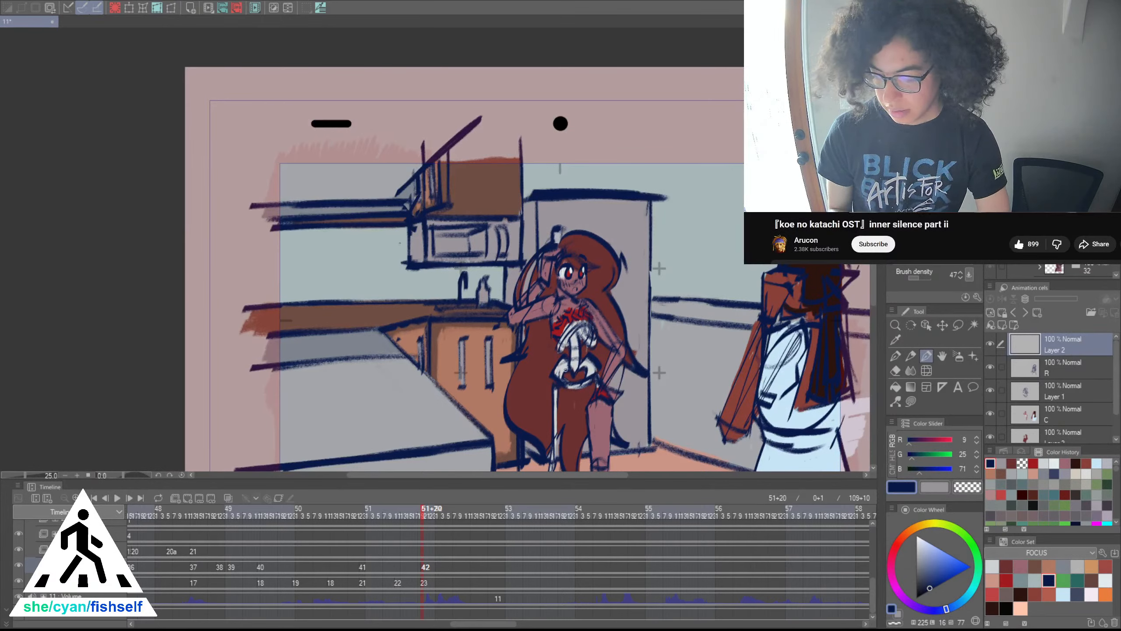
{"action": "key", "text": "ctrl+s"}
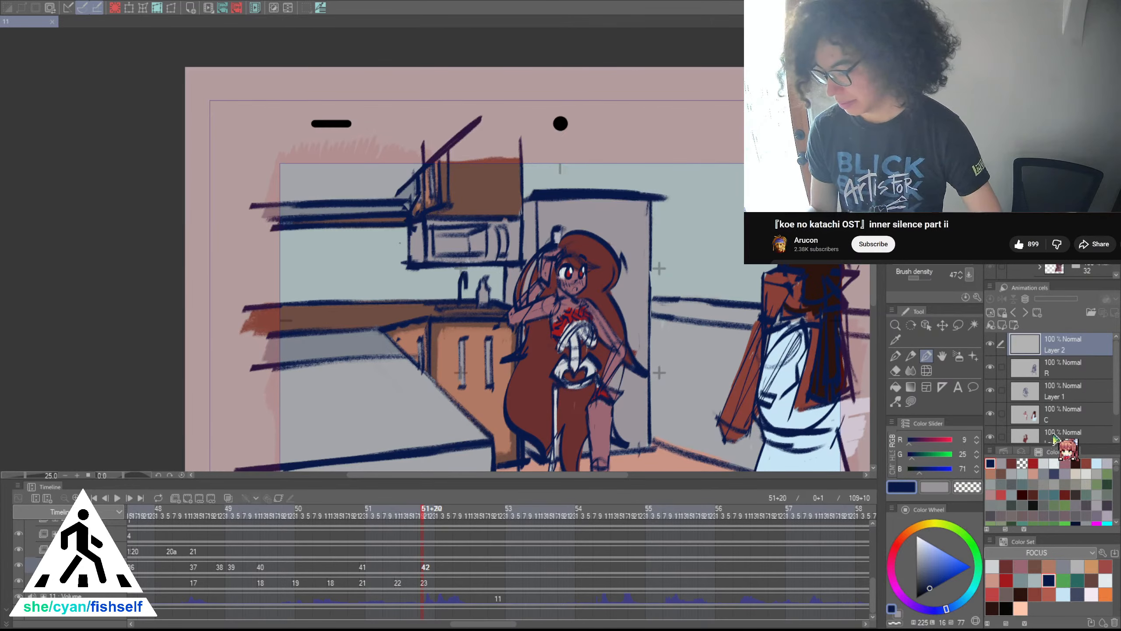
Try colouring the mouth's interior in reddish brown on Layer 3 and on layer C, and undo the attempt
{"action": "left_click", "coordinate": [1029, 435]}
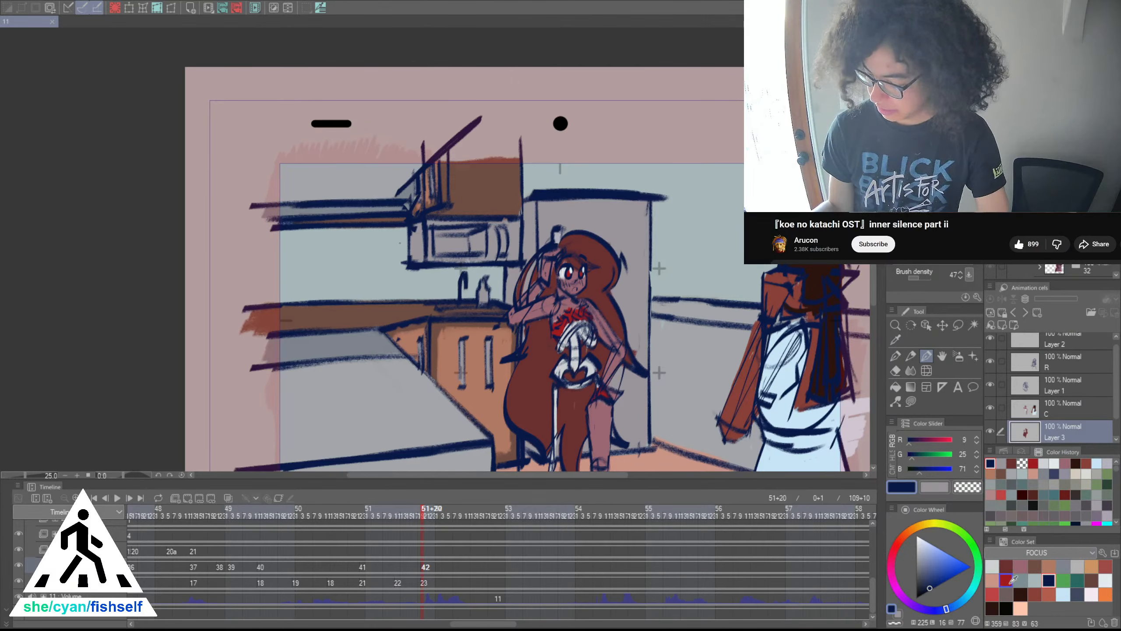
{"action": "left_click", "coordinate": [1106, 566]}
{"action": "scroll", "coordinate": [573, 347], "scroll_direction": "up", "scroll_amount": 5}
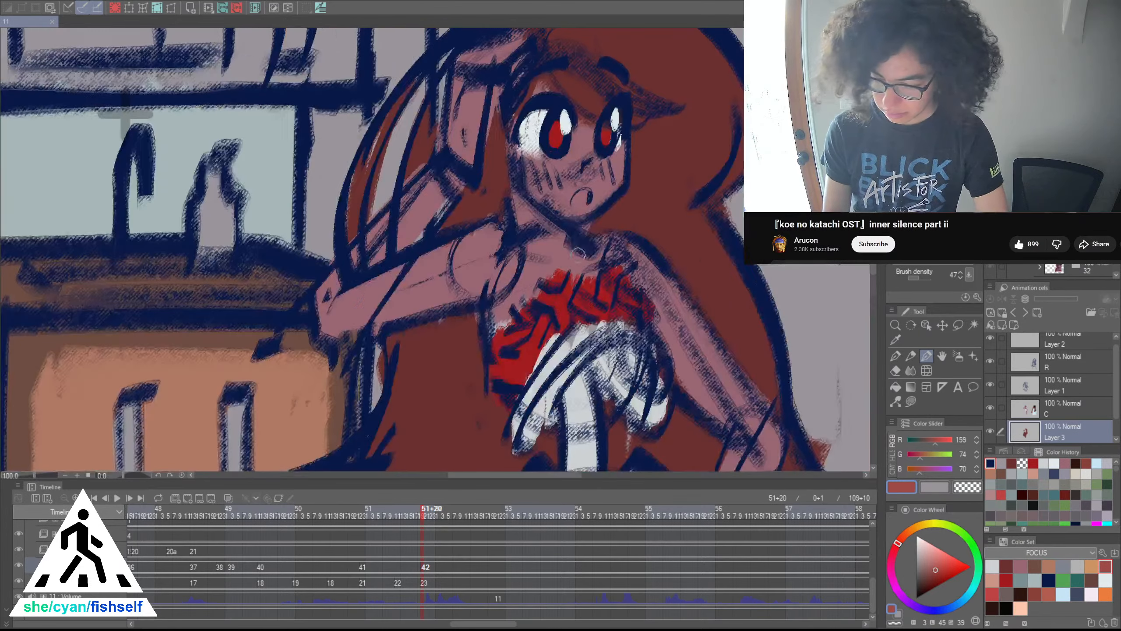
{"action": "mouse_move", "coordinate": [573, 204]}
{"action": "left_mouse_down"}
{"action": "mouse_move", "coordinate": [587, 194]}
{"action": "mouse_move", "coordinate": [590, 206]}
{"action": "left_mouse_up"}
{"action": "key", "text": "c"}
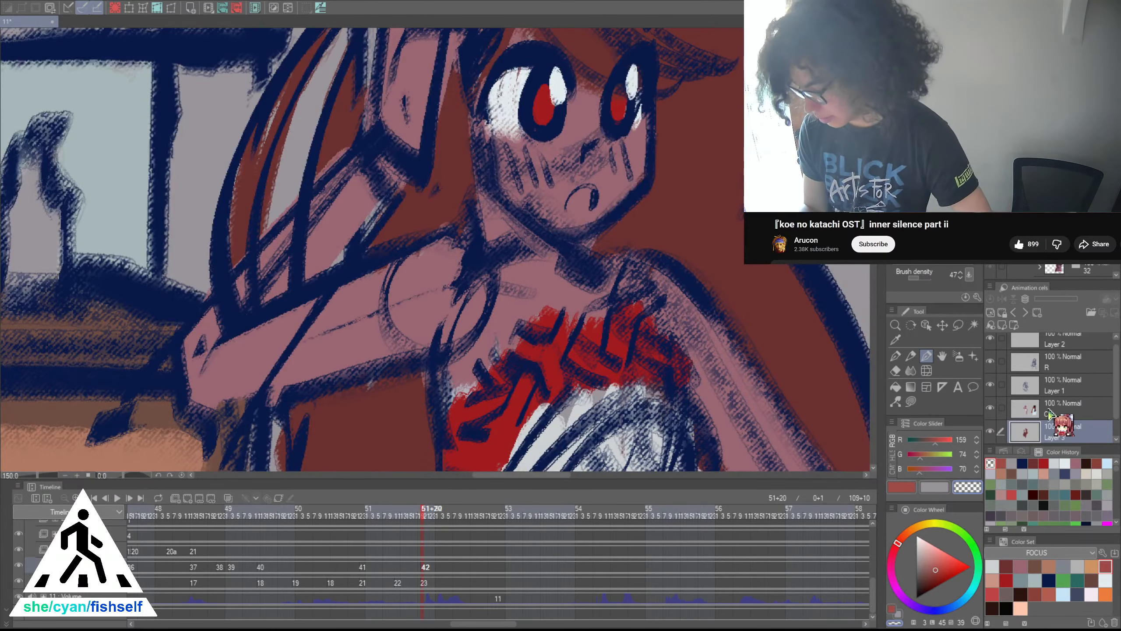
{"action": "left_click", "coordinate": [1062, 409]}
{"action": "key", "text": "c"}
{"action": "mouse_move", "coordinate": [569, 205]}
{"action": "left_mouse_down"}
{"action": "mouse_move", "coordinate": [575, 192]}
{"action": "mouse_move", "coordinate": [587, 205]}
{"action": "mouse_move", "coordinate": [589, 196]}
{"action": "left_mouse_up"}
{"action": "key", "text": "ctrl+z"}
Fill the mouth's interior on layer C with the near-white sampled from the eye highlight
{"action": "left_click", "coordinate": [993, 566]}
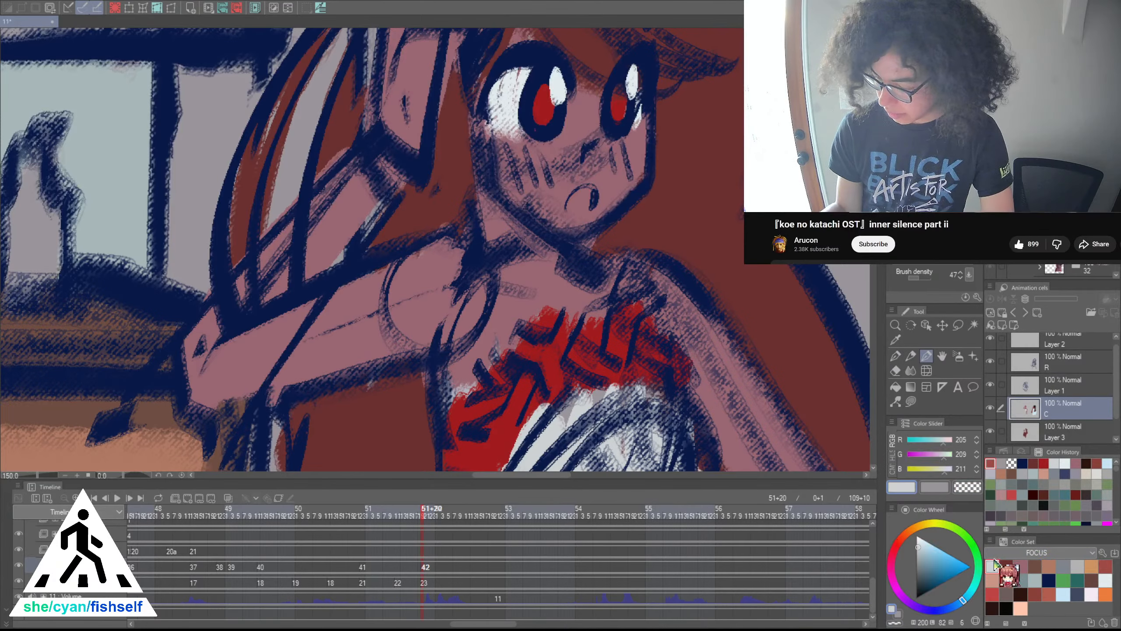
{"action": "left_click", "coordinate": [557, 85], "text": "alt"}
{"action": "mouse_move", "coordinate": [578, 199]}
{"action": "left_mouse_down"}
{"action": "mouse_move", "coordinate": [568, 206]}
{"action": "mouse_move", "coordinate": [589, 193]}
{"action": "mouse_move", "coordinate": [574, 204]}
{"action": "left_mouse_up"}
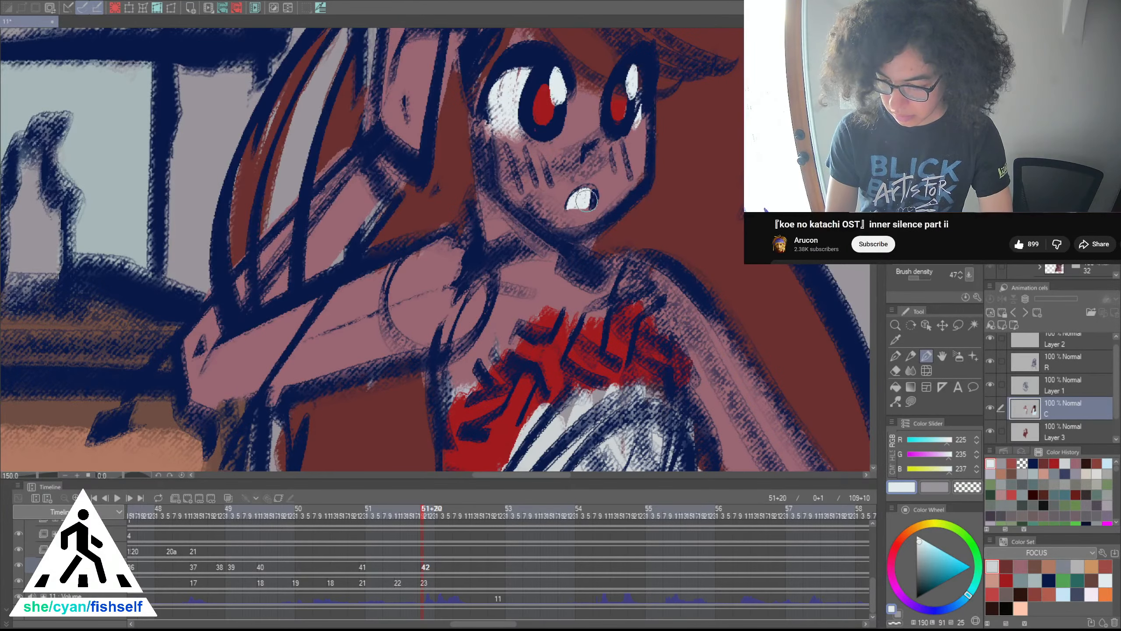
{"action": "scroll", "coordinate": [592, 195], "scroll_direction": "down", "scroll_amount": 2}
{"action": "scroll", "coordinate": [640, 170], "scroll_direction": "down", "scroll_amount": 4}
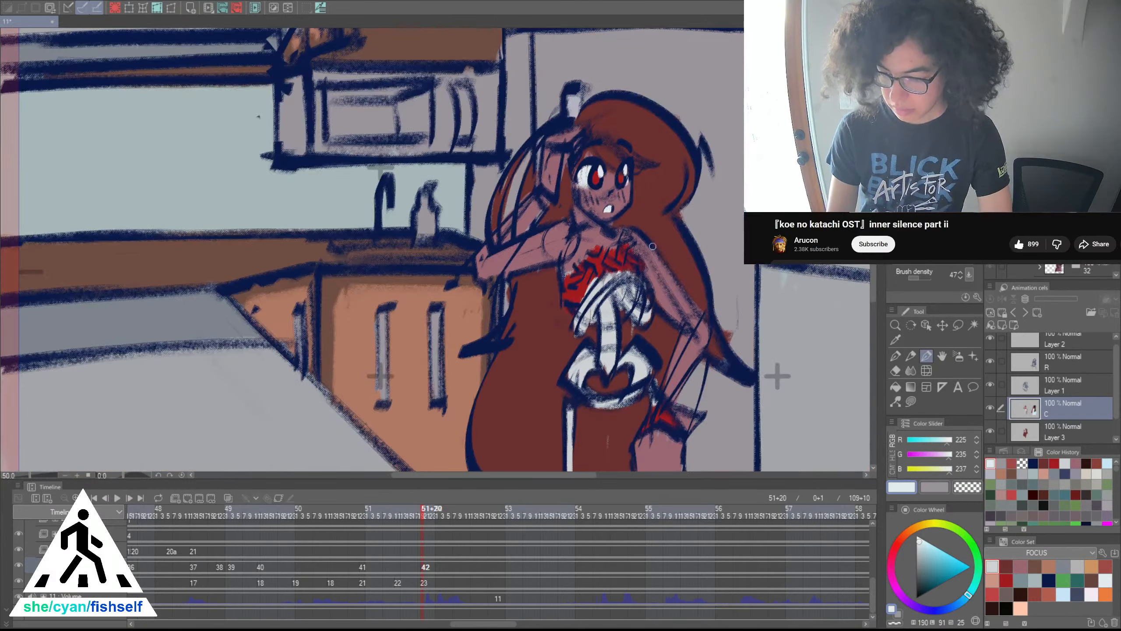
{"action": "scroll", "coordinate": [654, 248], "scroll_direction": "down", "scroll_amount": 1}
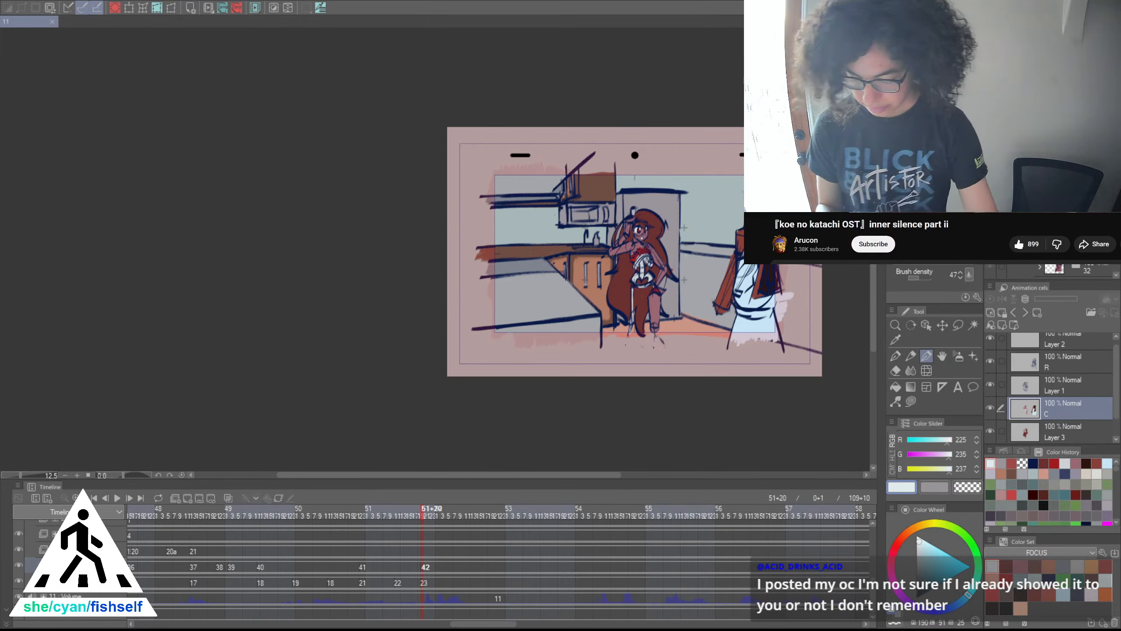
Add new blank cels at 53+20 on the character track and on the track below it, checking the adjacent frames
{"action": "left_click", "coordinate": [563, 526]}
{"action": "key", "text": "alt+n"}
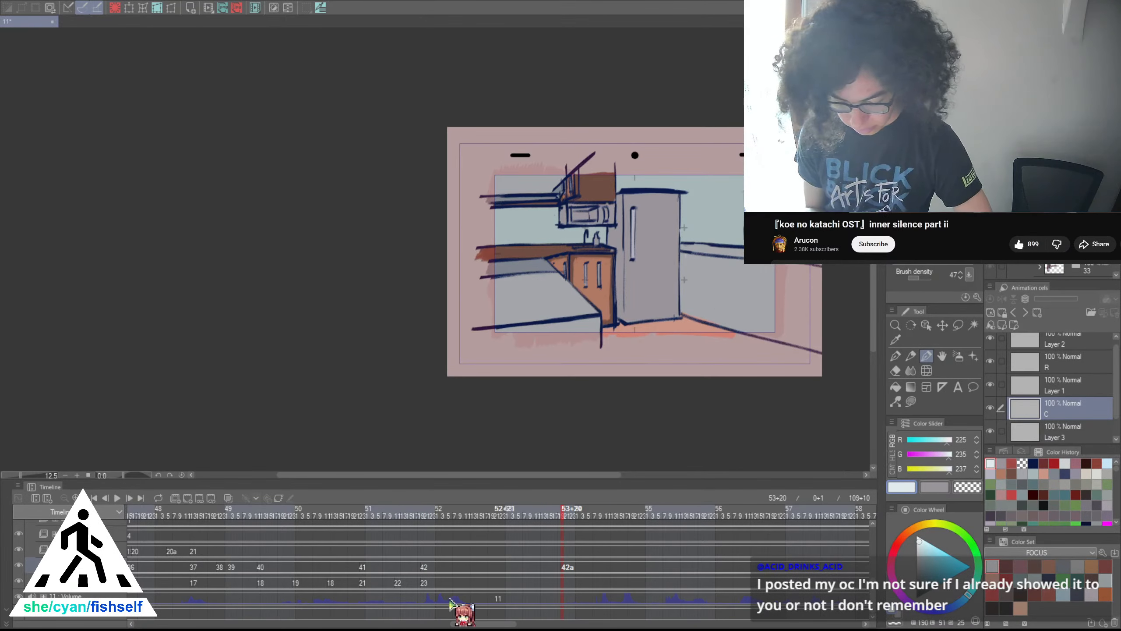
{"action": "left_click", "coordinate": [109, 582]}
{"action": "key", "text": "alt+n"}
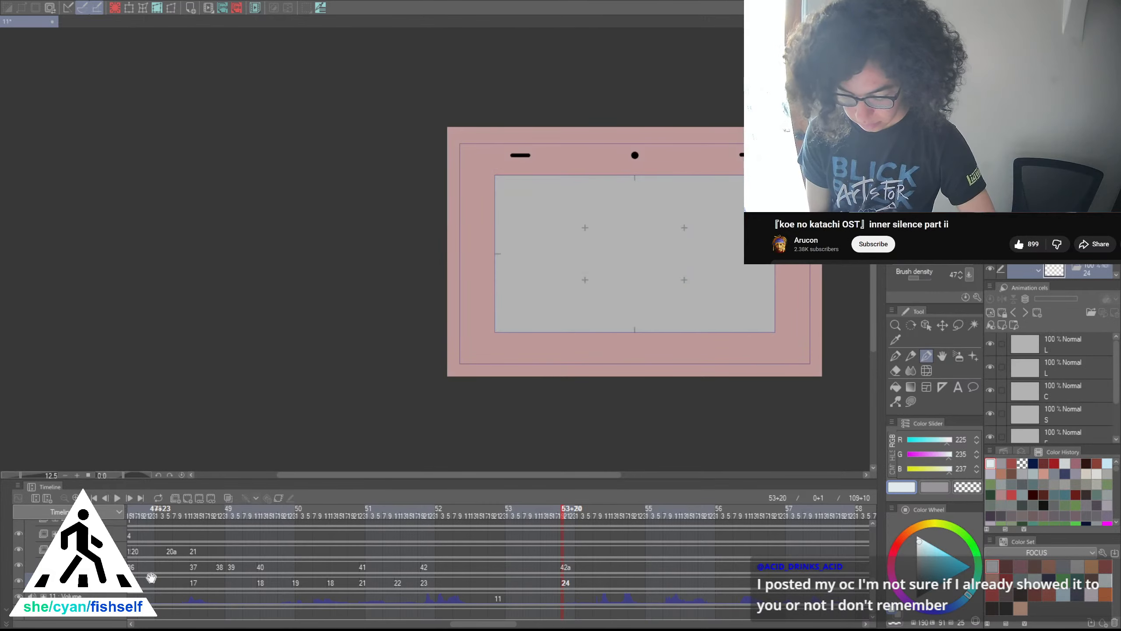
{"action": "left_click", "coordinate": [564, 568]}
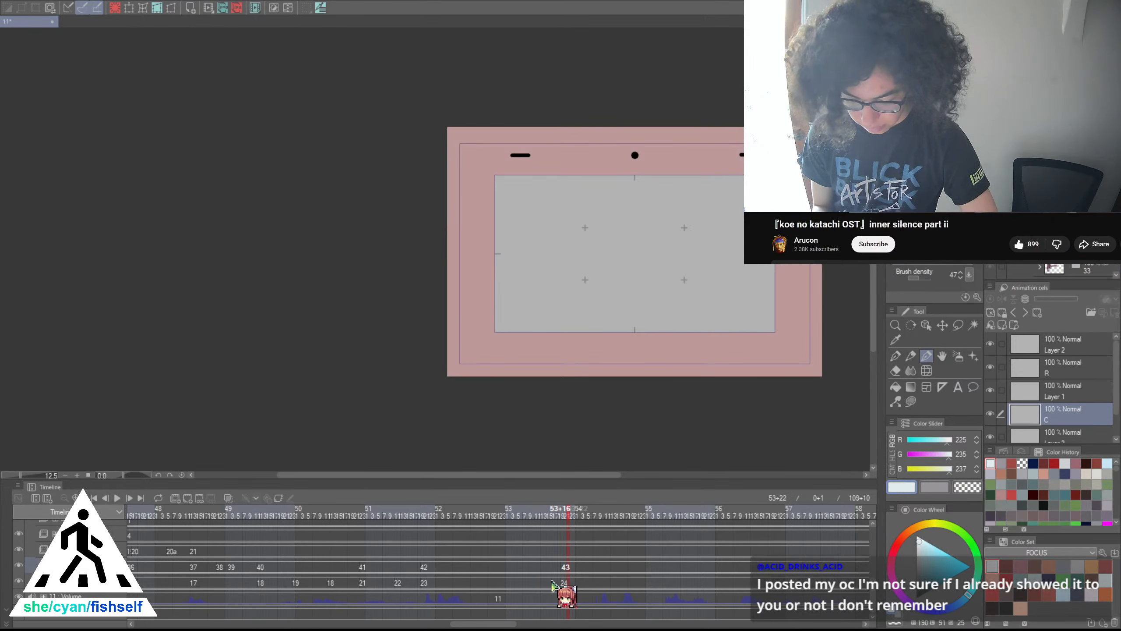
{"action": "key", "text": "Left"}
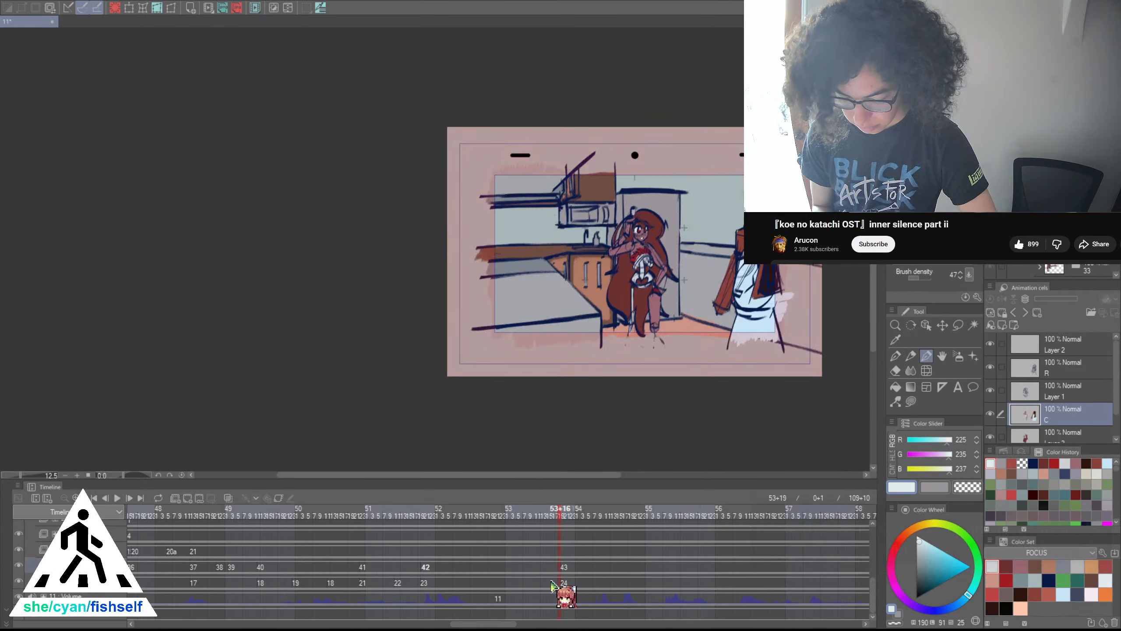
{"action": "key", "text": "Right"}
{"action": "key", "text": "Left"}
{"action": "key", "text": "Right"}
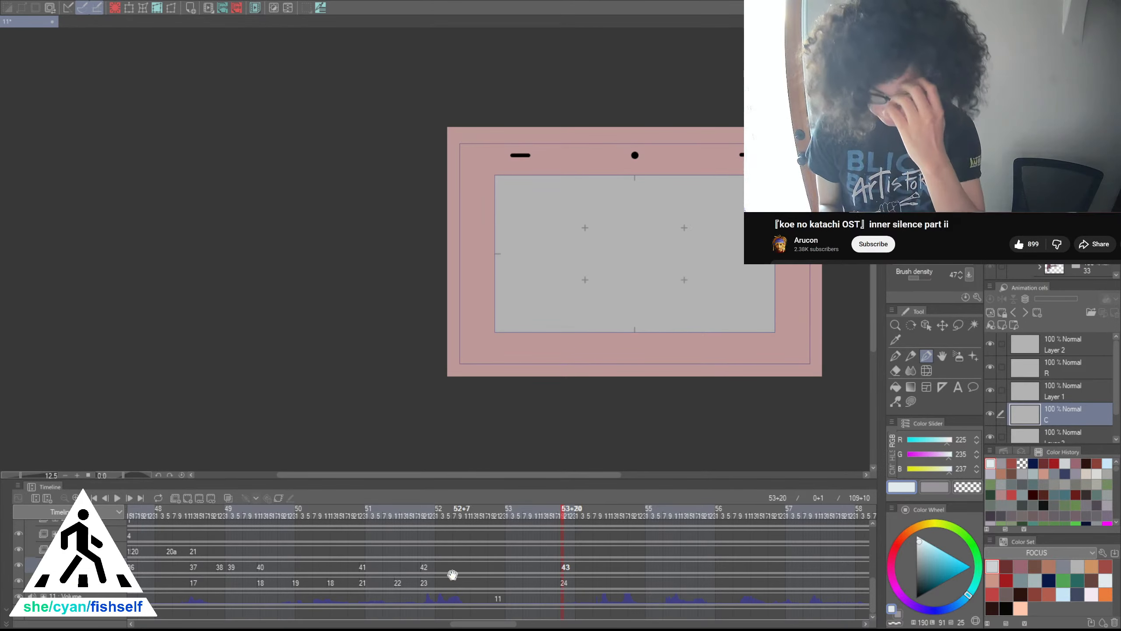
Add a new cel at 51+20 on the track that holds cel 21, directly above cel 42
{"action": "left_click", "coordinate": [428, 570]}
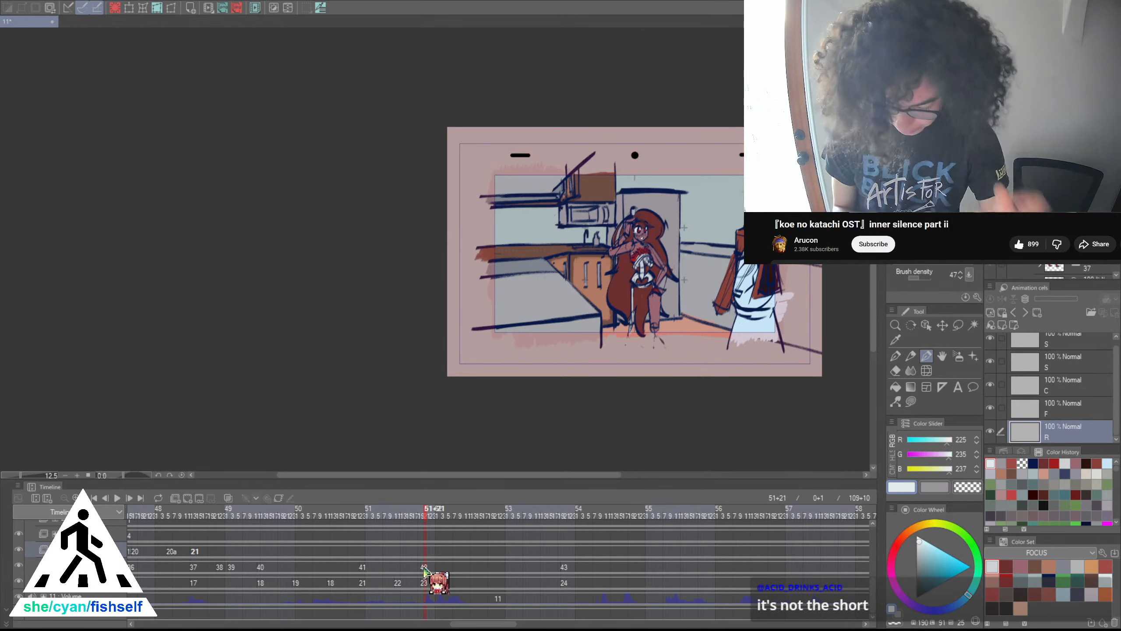
{"action": "left_click", "coordinate": [424, 574]}
{"action": "key", "text": "Left"}
{"action": "key", "text": "Right"}
{"action": "key", "text": "alt+n"}
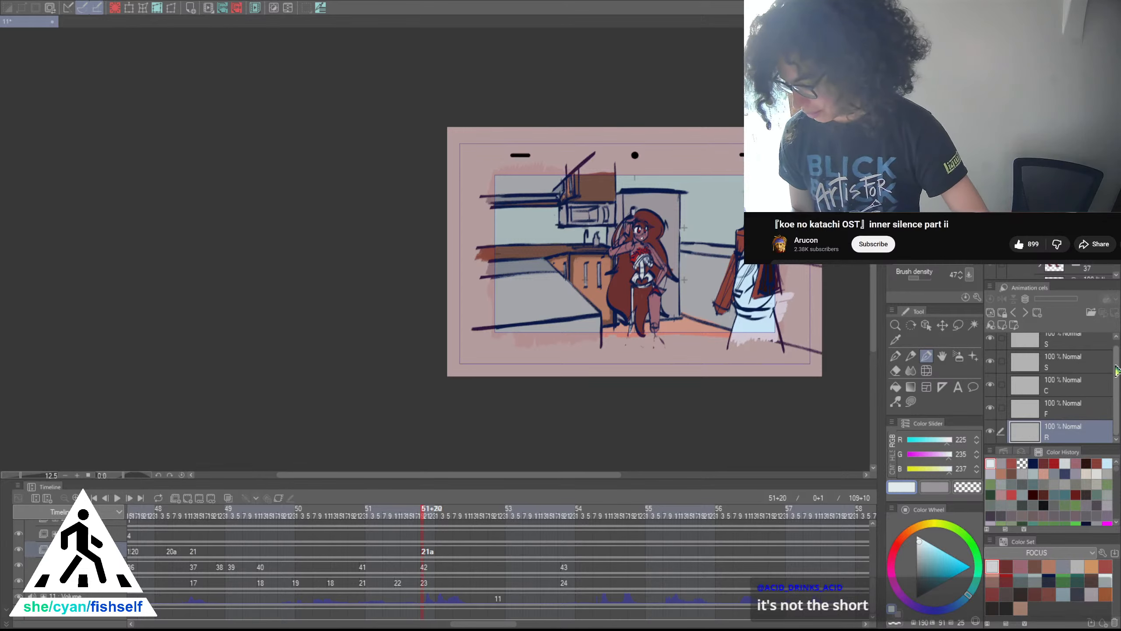
{"action": "scroll", "coordinate": [1119, 362], "scroll_direction": "up", "scroll_amount": 2}
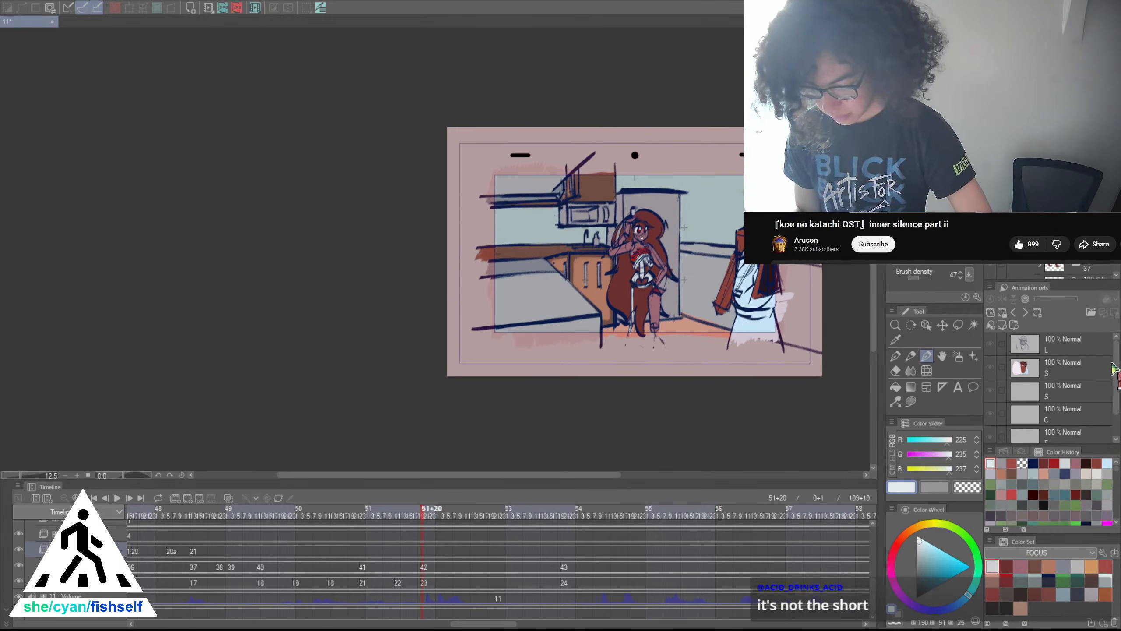
{"action": "key", "text": "ctrl+z"}
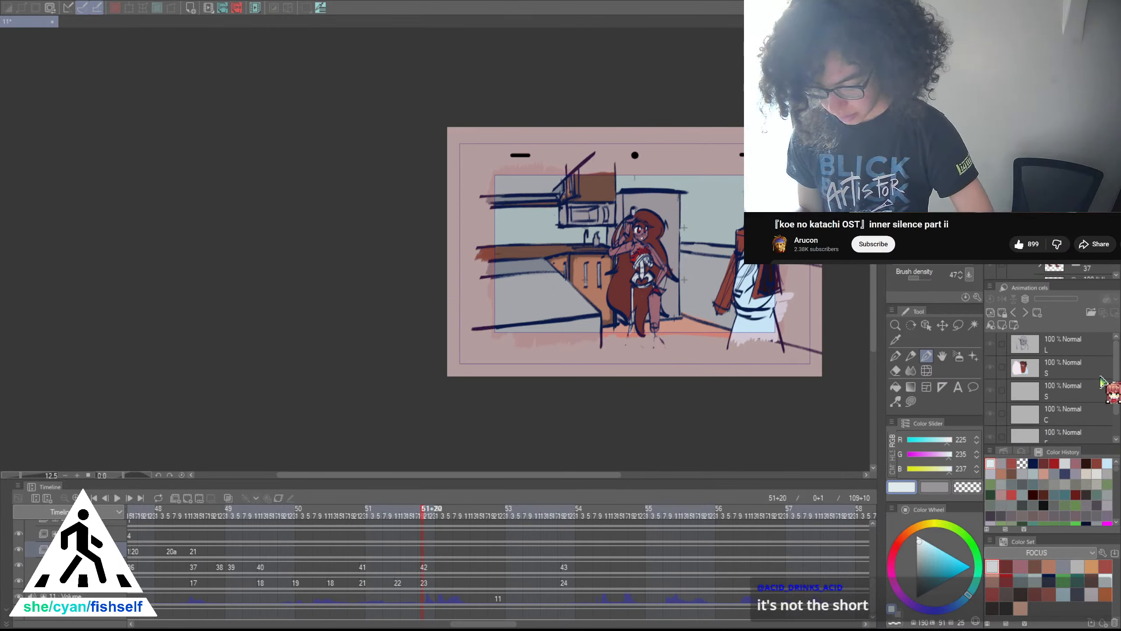
{"action": "key", "text": "ctrl+y"}
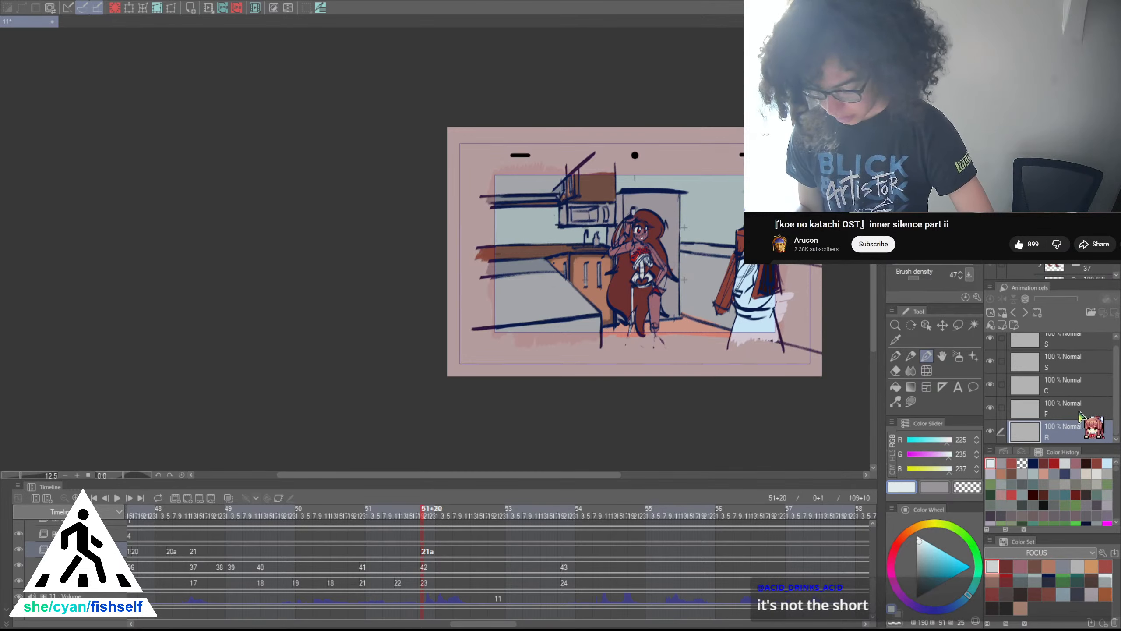
On layer C of cel 42, paint over the white mouth fill with the sampled face skin colour using a larger brush
{"action": "left_click", "coordinate": [425, 567]}
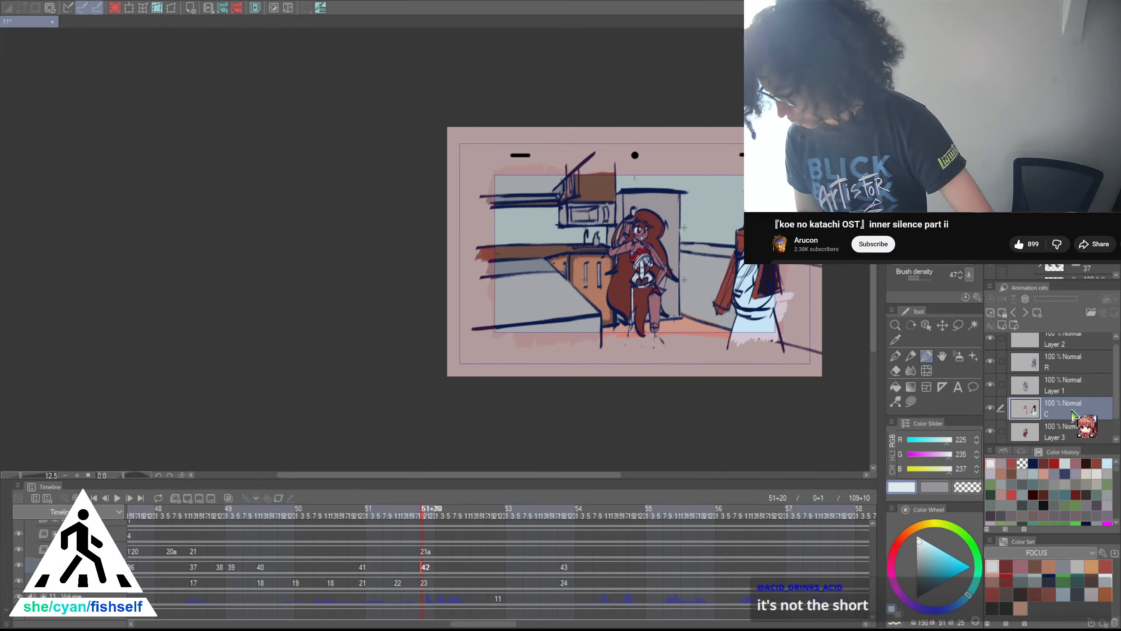
{"action": "scroll", "coordinate": [662, 154], "scroll_direction": "up", "scroll_amount": 6}
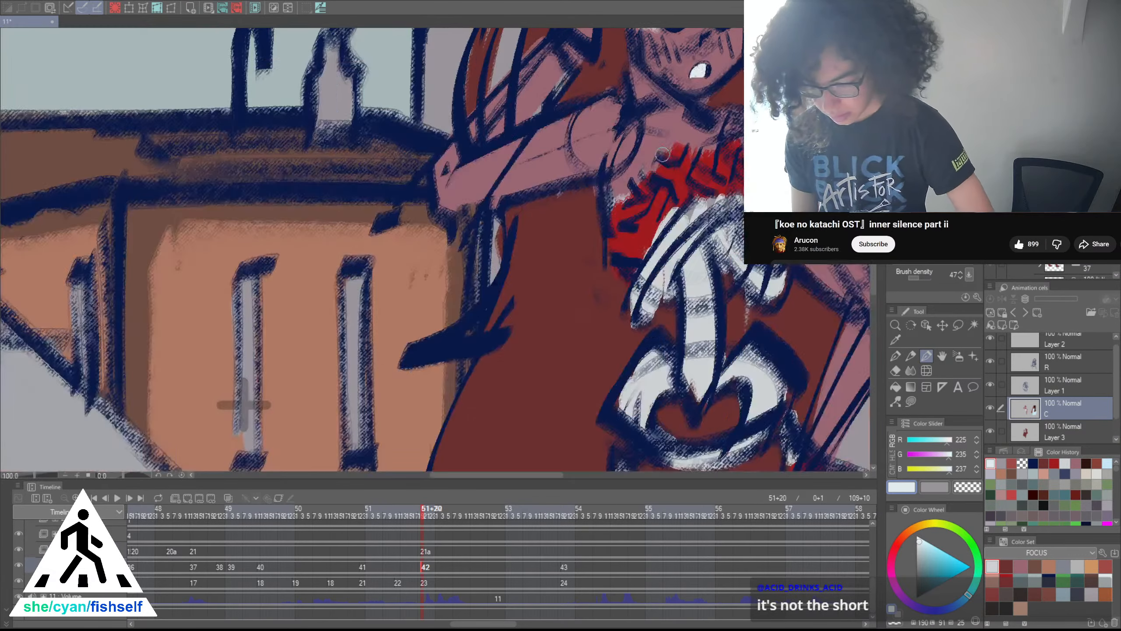
{"action": "left_click_drag", "start_coordinate": [670, 135], "coordinate": [622, 251]}
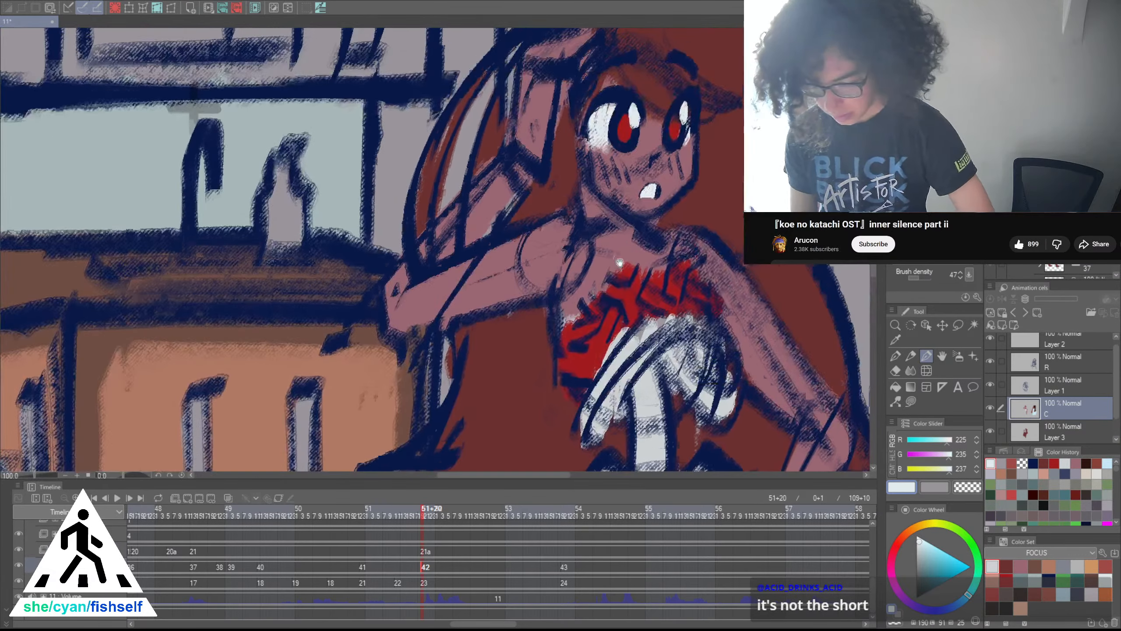
{"action": "left_click", "coordinate": [669, 165], "text": "alt"}
{"action": "scroll", "coordinate": [671, 163], "scroll_direction": "up", "scroll_amount": 1}
{"action": "key", "text": "bracketright"}
{"action": "key", "text": "bracketright"}
{"action": "key", "text": "bracketright"}
{"action": "left_click_drag", "start_coordinate": [631, 194], "coordinate": [667, 188]}
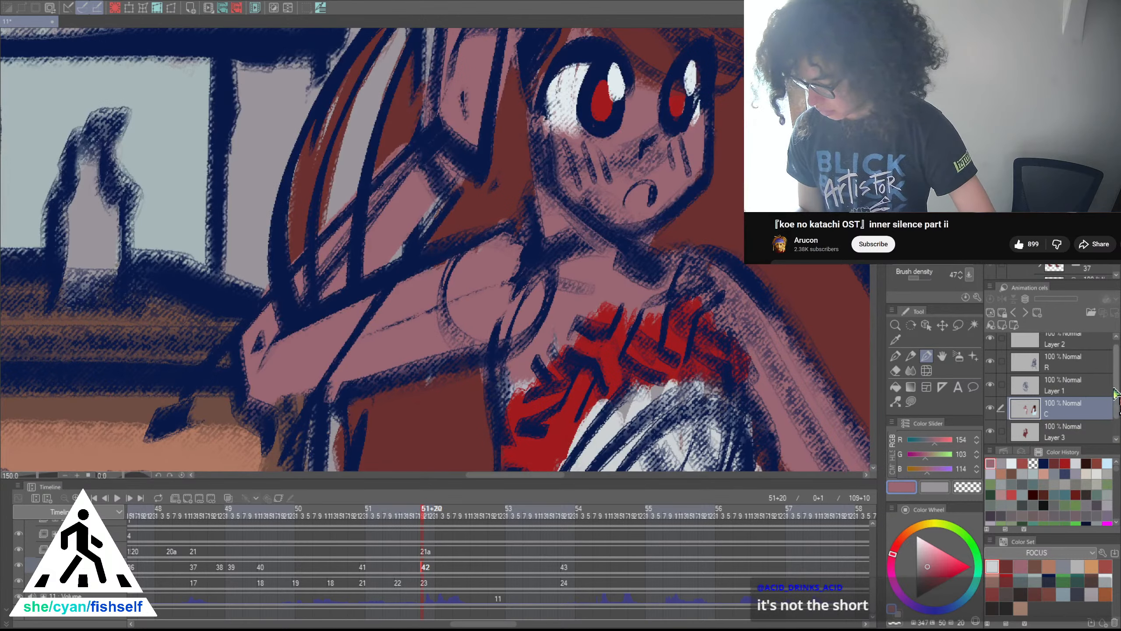
Transfer Layer 2 with the mouth lines from cel 42 into cel 21a, above its layer R
{"action": "scroll", "coordinate": [1081, 376], "scroll_direction": "up", "scroll_amount": 1}
{"action": "left_click", "coordinate": [1061, 347]}
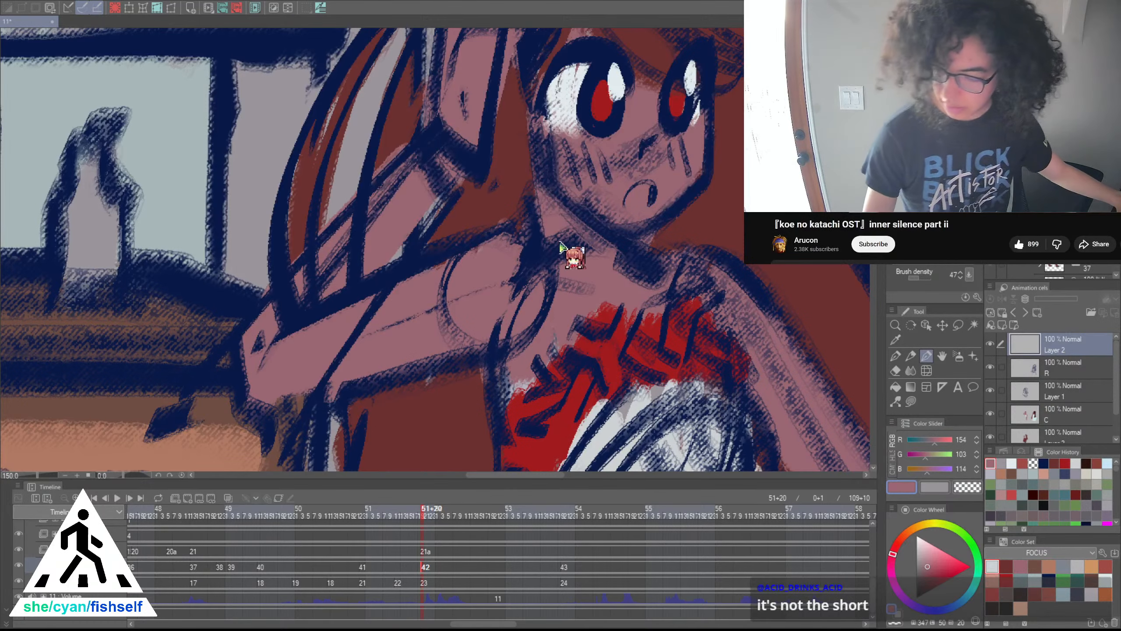
{"action": "left_click", "coordinate": [430, 546]}
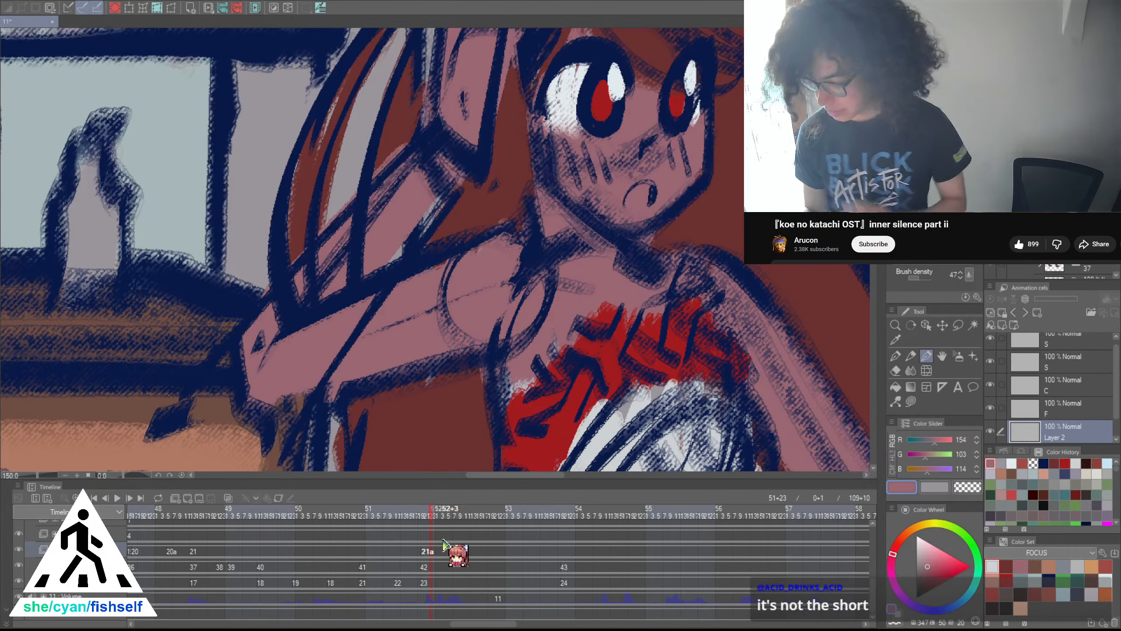
{"action": "left_click_drag", "start_coordinate": [1117, 391], "coordinate": [1117, 411]}
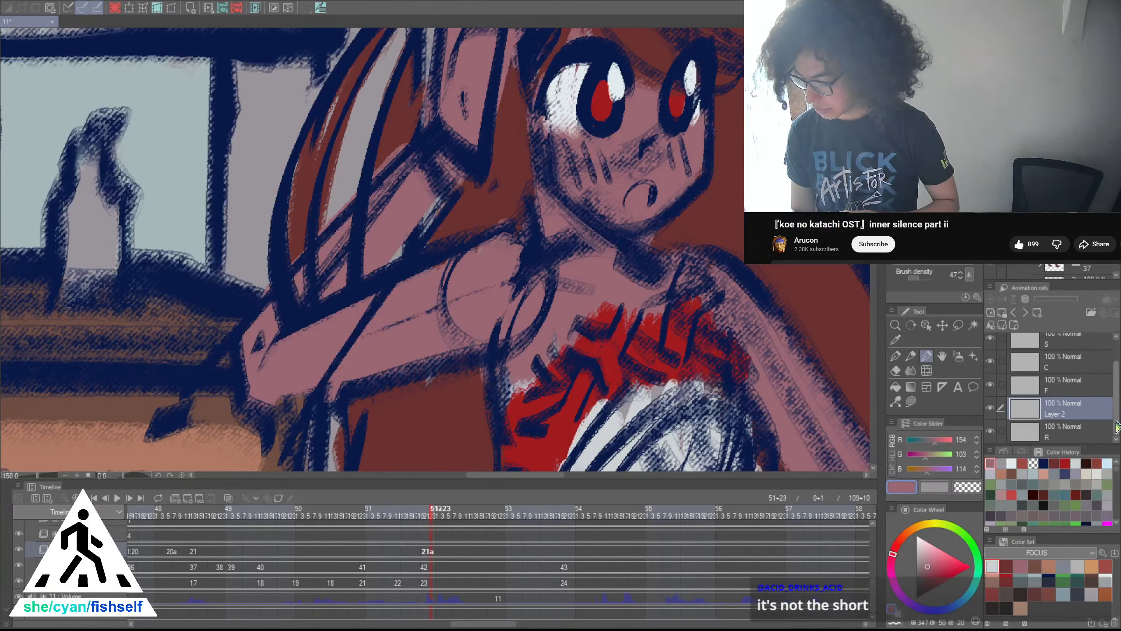
On layer R of cel 21a, fill the mouth's interior with near-white and erase the spill around its outline
{"action": "left_click", "coordinate": [1084, 427]}
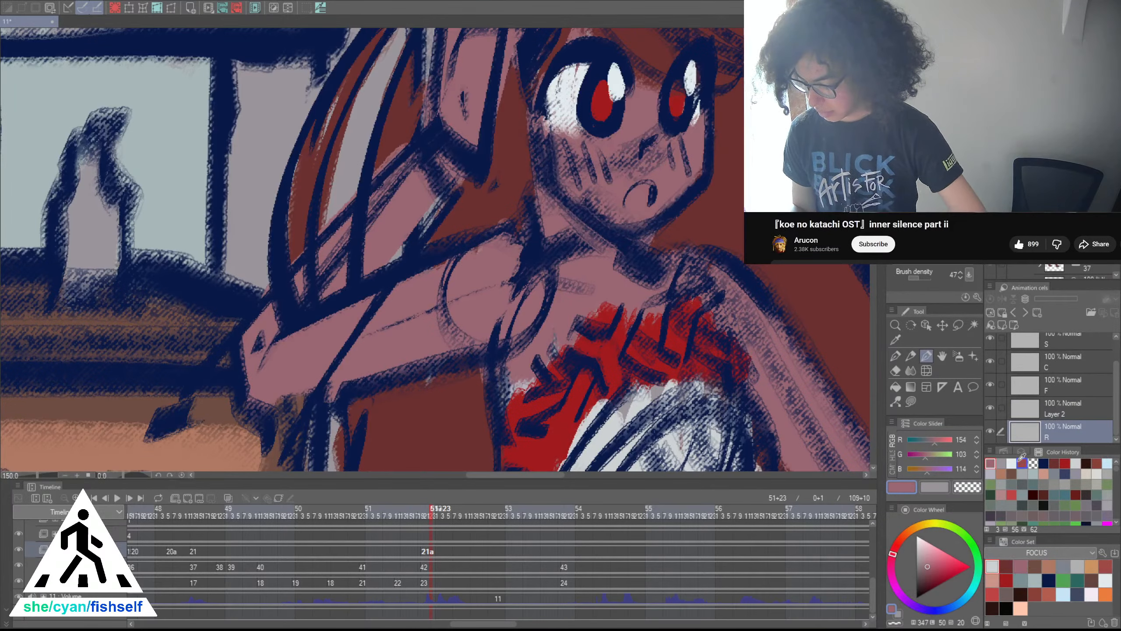
{"action": "left_click", "coordinate": [1011, 463]}
{"action": "scroll", "coordinate": [668, 206], "scroll_direction": "up", "scroll_amount": 3}
{"action": "left_click_drag", "start_coordinate": [600, 201], "coordinate": [608, 186]}
{"action": "key", "text": "ctrl+z"}
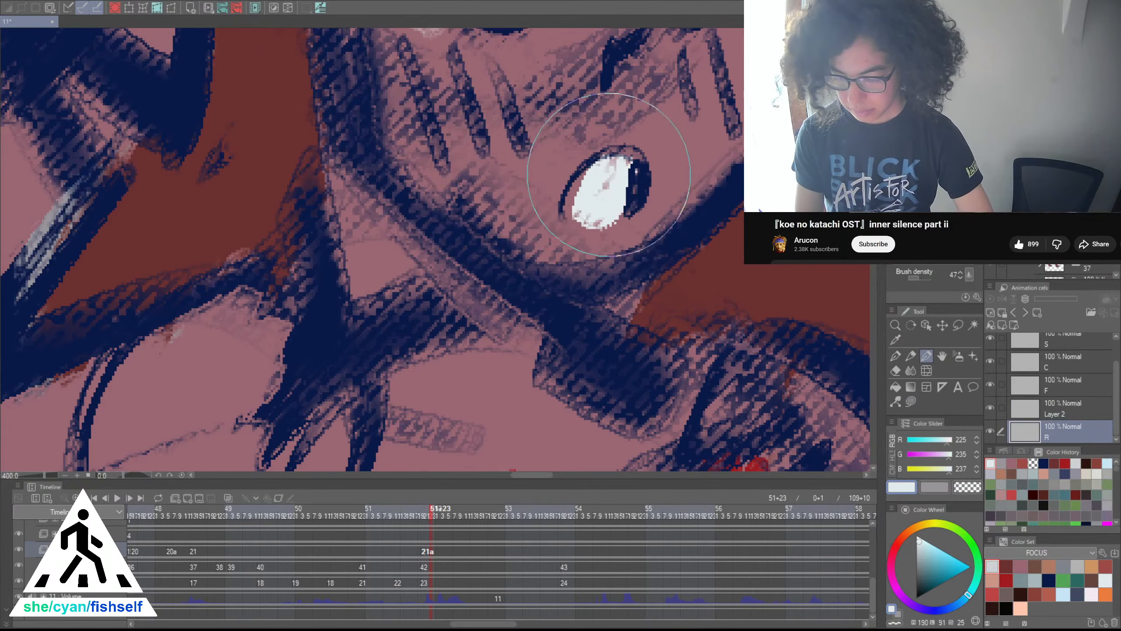
{"action": "key", "text": "c"}
{"action": "mouse_move", "coordinate": [568, 229]}
{"action": "left_mouse_down"}
{"action": "mouse_move", "coordinate": [652, 216]}
{"action": "mouse_move", "coordinate": [543, 227]}
{"action": "mouse_move", "coordinate": [669, 218]}
{"action": "left_mouse_up"}
{"action": "scroll", "coordinate": [750, 212], "scroll_direction": "down", "scroll_amount": 6}
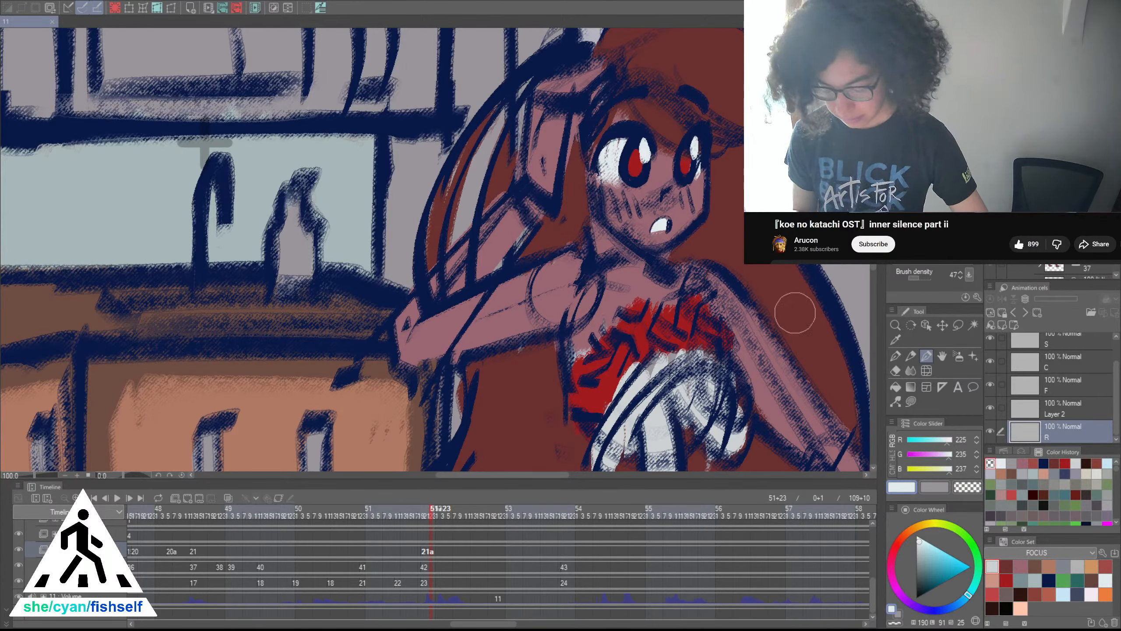
Add a new cel at 52+11 on the track that holds cel 21a
{"action": "left_click", "coordinate": [464, 554]}
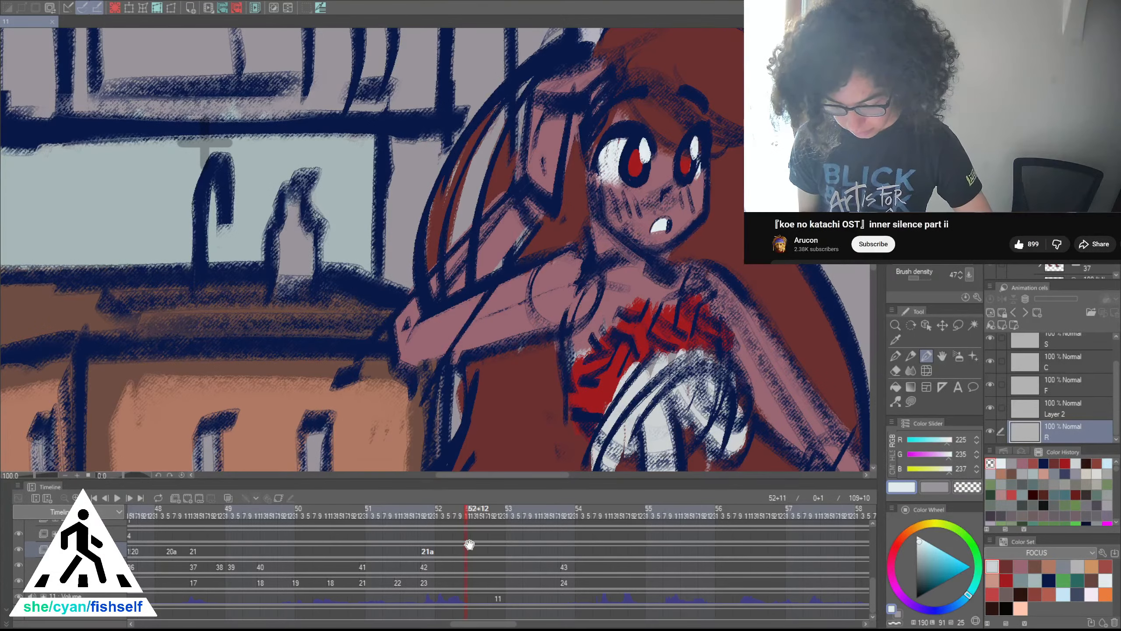
{"action": "left_click", "coordinate": [469, 548]}
{"action": "left_click", "coordinate": [470, 546]}
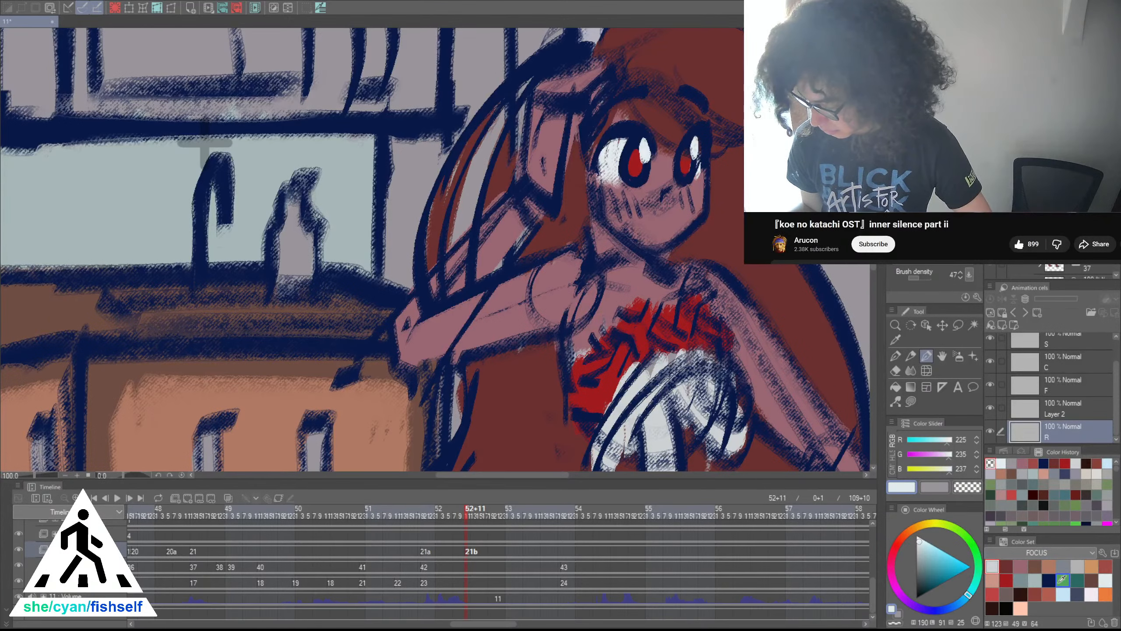
On layer R of cel 21b, draw the long-haired character's mouth as a small closed smile in dark navy with a smaller brush
{"action": "left_click", "coordinate": [1049, 580]}
{"action": "scroll", "coordinate": [664, 222], "scroll_direction": "up", "scroll_amount": 1}
{"action": "key", "text": "ctrl+z"}
{"action": "left_click_drag", "start_coordinate": [638, 225], "coordinate": [674, 223]}
{"action": "key", "text": "["}
{"action": "key", "text": "["}
{"action": "key", "text": "["}
{"action": "key", "text": "["}
{"action": "key", "text": "ctrl+z"}
{"action": "key", "text": "ctrl+z"}
{"action": "key", "text": "ctrl+z"}
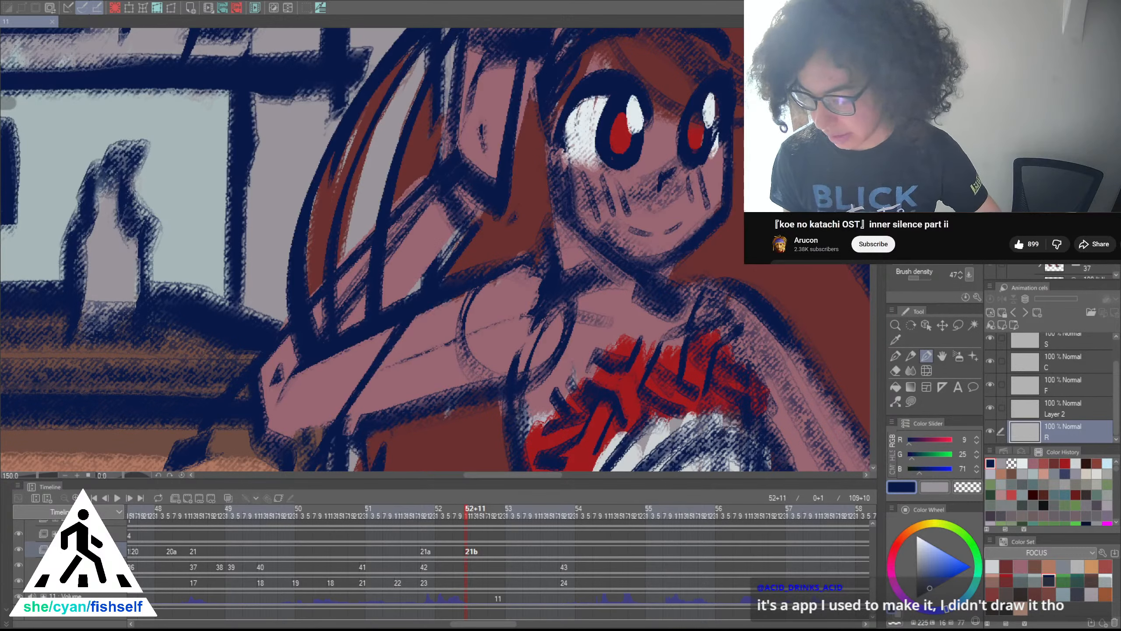
{"action": "key", "text": "ctrl+z"}
{"action": "key", "text": "ctrl+z"}
{"action": "mouse_move", "coordinate": [638, 218]}
{"action": "left_mouse_down"}
{"action": "mouse_move", "coordinate": [651, 234]}
{"action": "mouse_move", "coordinate": [639, 226]}
{"action": "mouse_move", "coordinate": [679, 221]}
{"action": "left_mouse_up"}
{"action": "key", "text": "ctrl+z"}
{"action": "key", "text": "ctrl+z"}
{"action": "key", "text": "ctrl+z"}
{"action": "key", "text": "ctrl+z"}
{"action": "key", "text": "ctrl+z"}
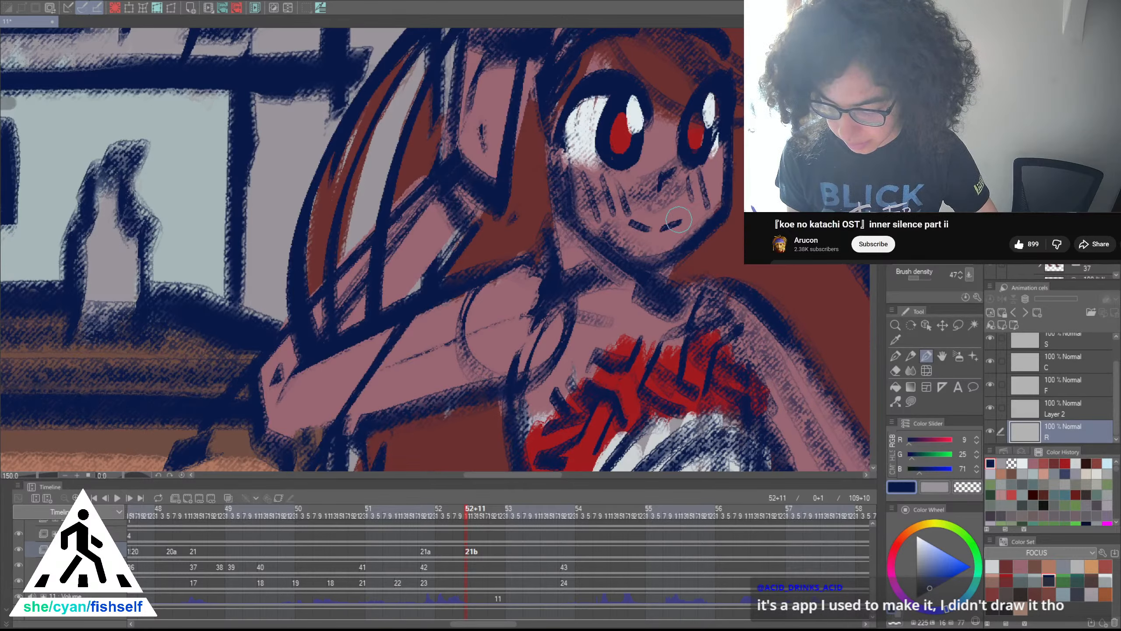
Add a blank cel at 53+20 on the track that holds cel 21b, directly above cel 43, and save the file
{"action": "scroll", "coordinate": [679, 221], "scroll_direction": "down", "scroll_amount": 8}
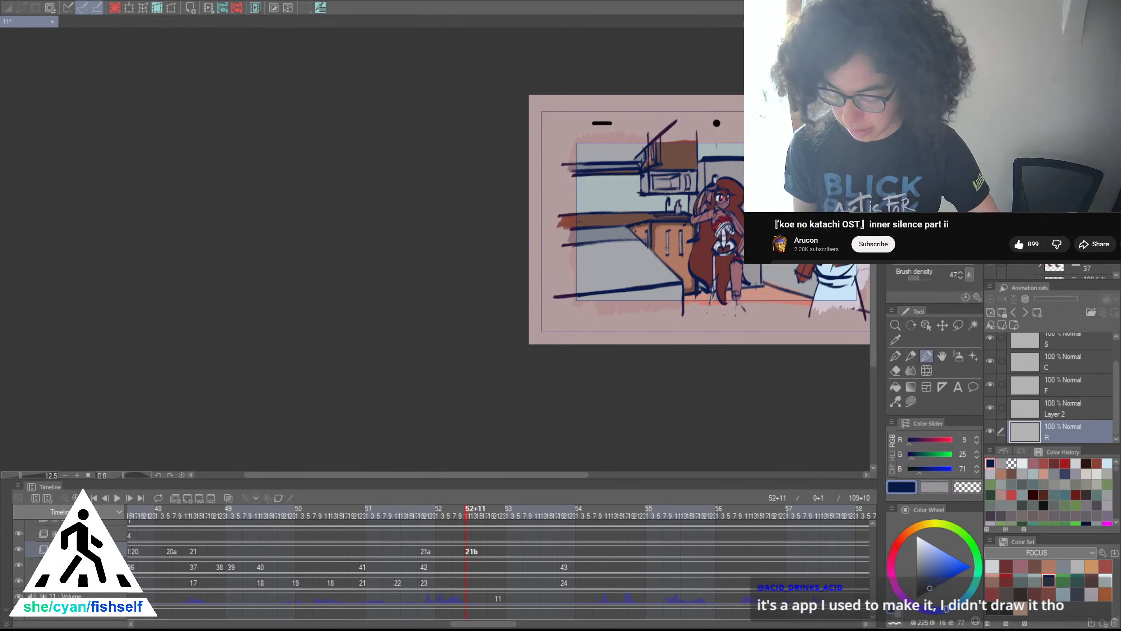
{"action": "left_click", "coordinate": [571, 568]}
{"action": "scroll", "coordinate": [492, 415], "scroll_direction": "right", "scroll_amount": 3}
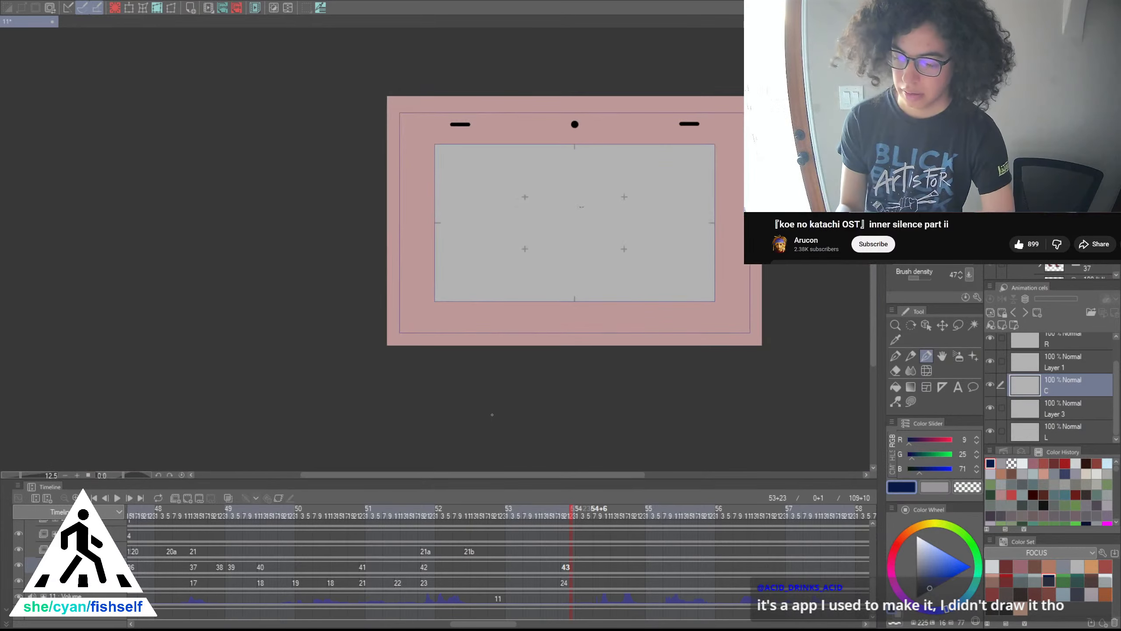
{"action": "left_click", "coordinate": [560, 552]}
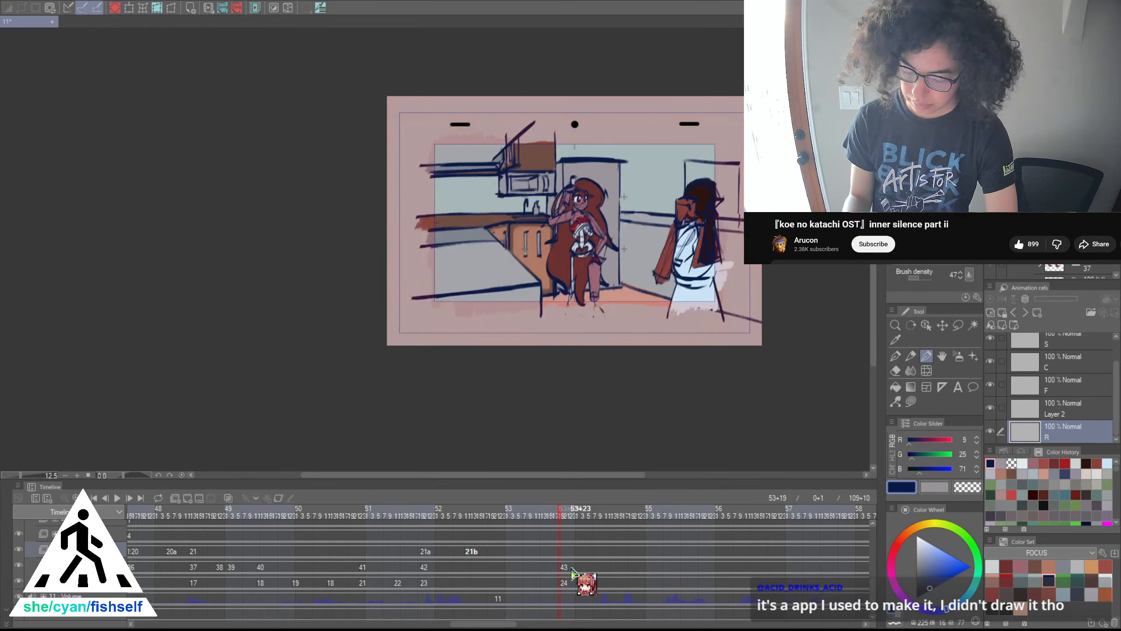
{"action": "key", "text": "Right"}
{"action": "key", "text": "ctrl+alt+n"}
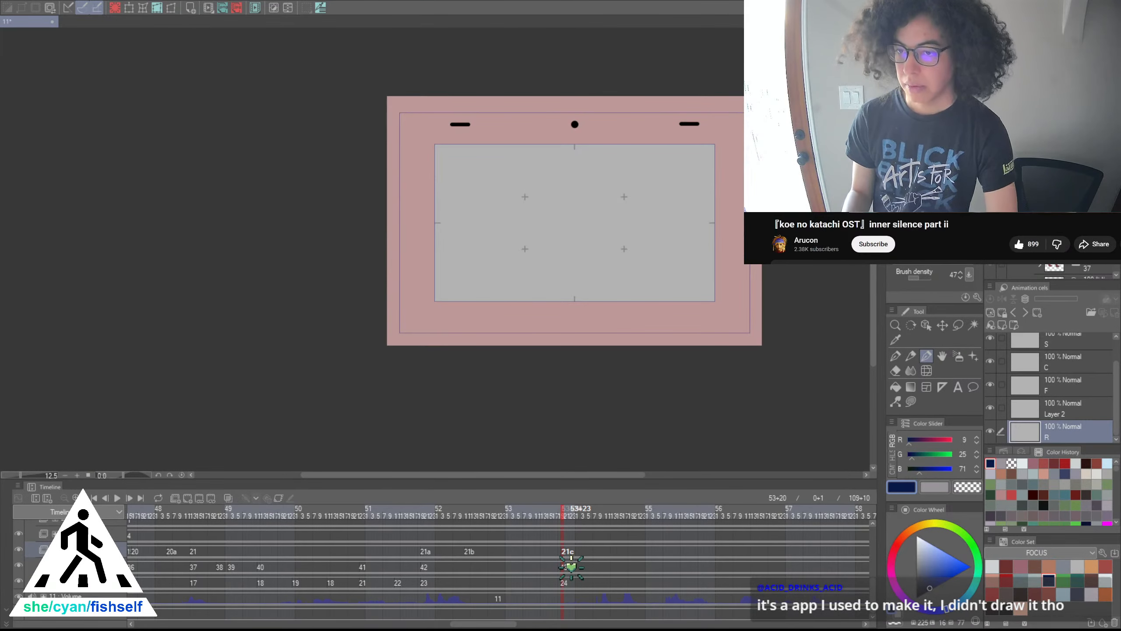
{"action": "key", "text": "ctrl+s"}
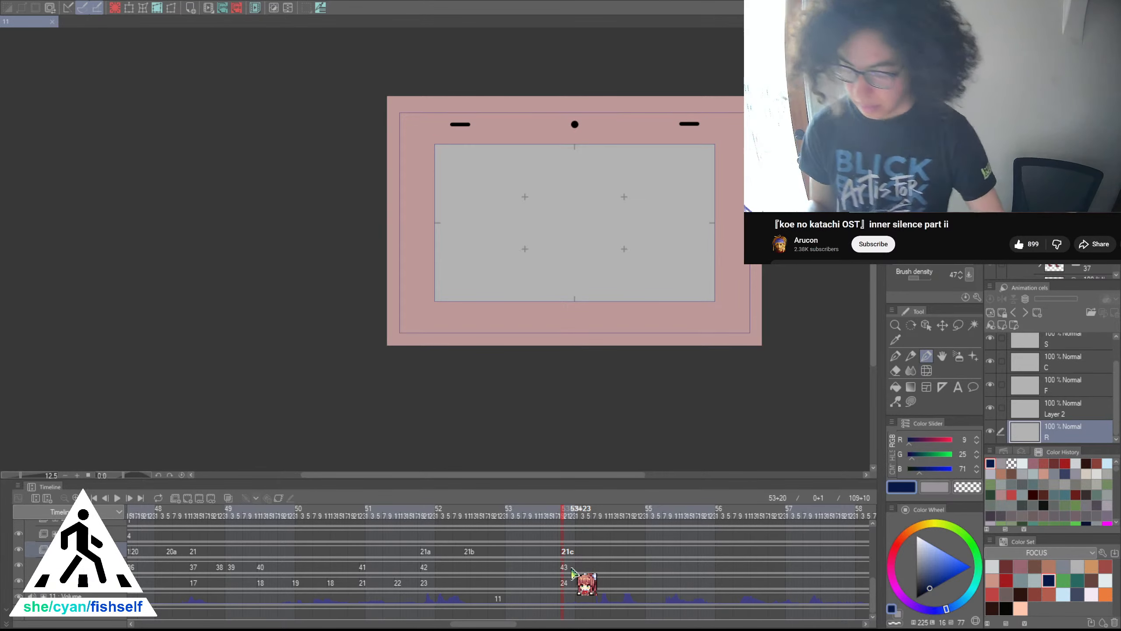
{"action": "key", "text": "Left"}
{"action": "key", "text": "Right"}
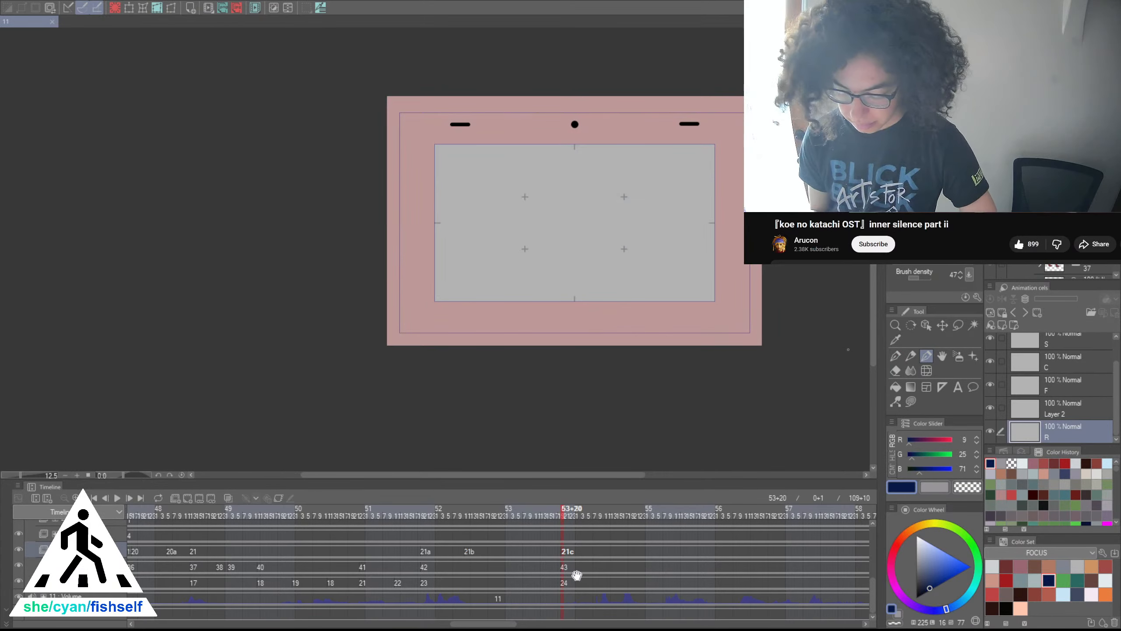
On layer C of cel 43, sketch the left slope of a large close-up eye's upper lid in dark navy
{"action": "left_click", "coordinate": [573, 569]}
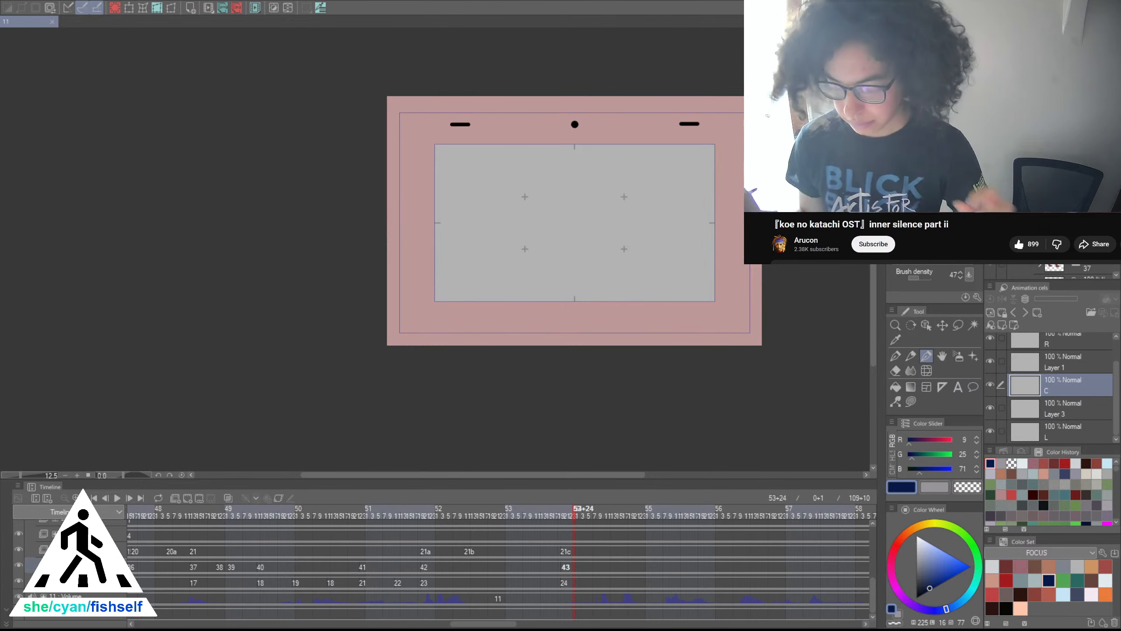
{"action": "left_click_drag", "start_coordinate": [670, 311], "coordinate": [538, 267]}
{"action": "scroll", "coordinate": [476, 210], "scroll_direction": "up", "scroll_amount": 4}
{"action": "scroll", "coordinate": [490, 222], "scroll_direction": "down", "scroll_amount": 4}
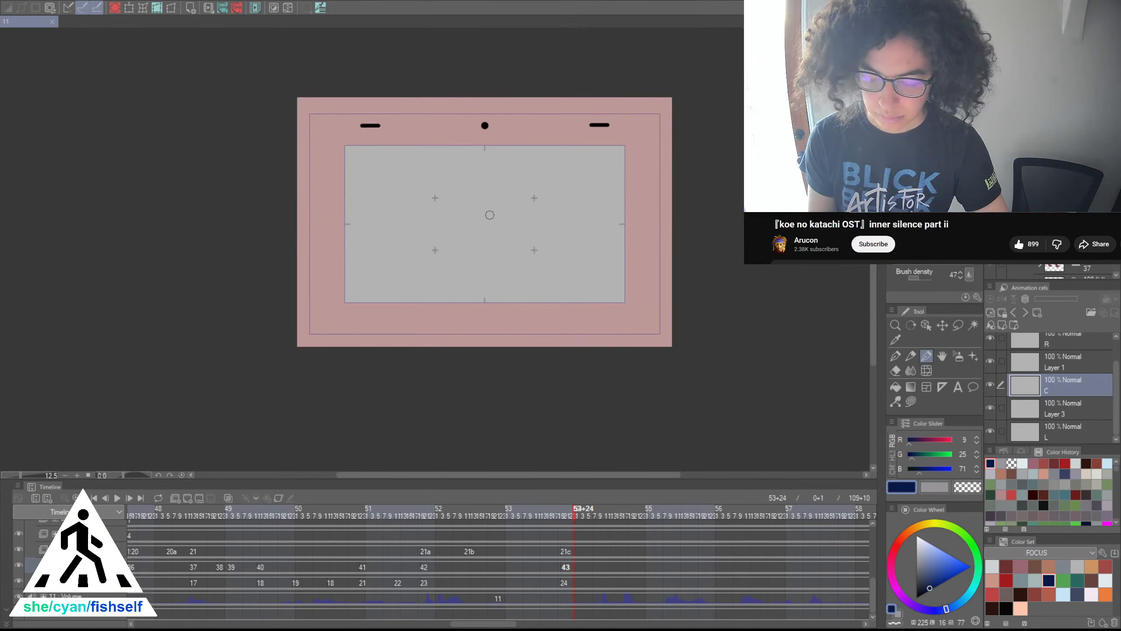
{"action": "scroll", "coordinate": [486, 210], "scroll_direction": "up", "scroll_amount": 3}
{"action": "left_click_drag", "start_coordinate": [428, 125], "coordinate": [279, 241]}
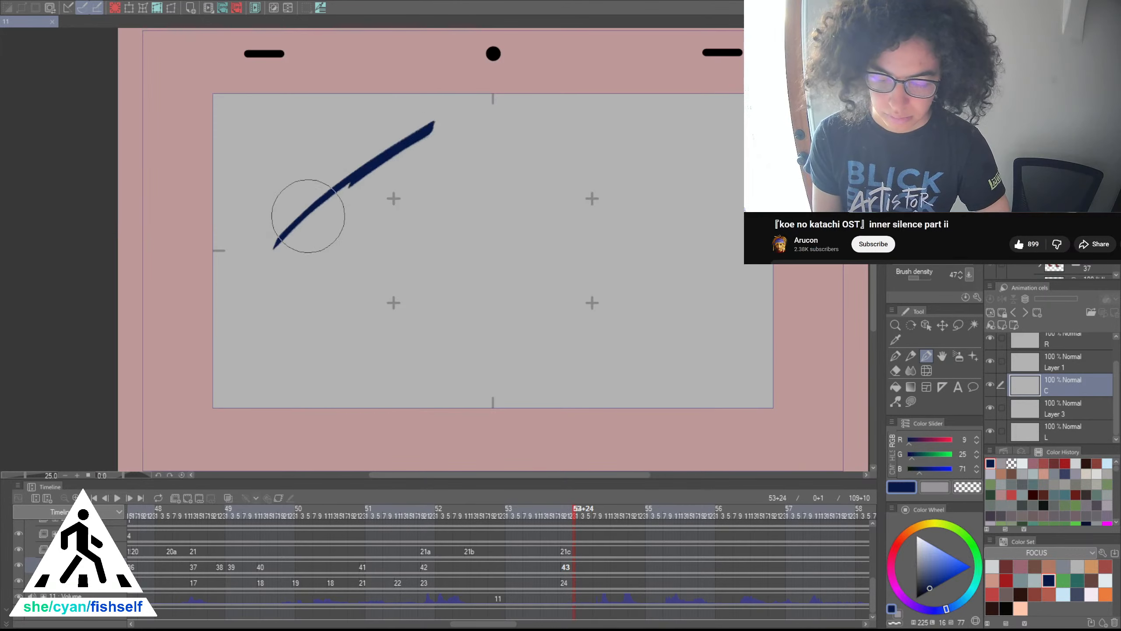
{"action": "key", "text": "ctrl+z"}
{"action": "left_click_drag", "start_coordinate": [413, 126], "coordinate": [302, 186]}
Extend the upper lid line in a shallow arch across the frame, sloping down at its right end
{"action": "left_click_drag", "start_coordinate": [411, 127], "coordinate": [521, 108]}
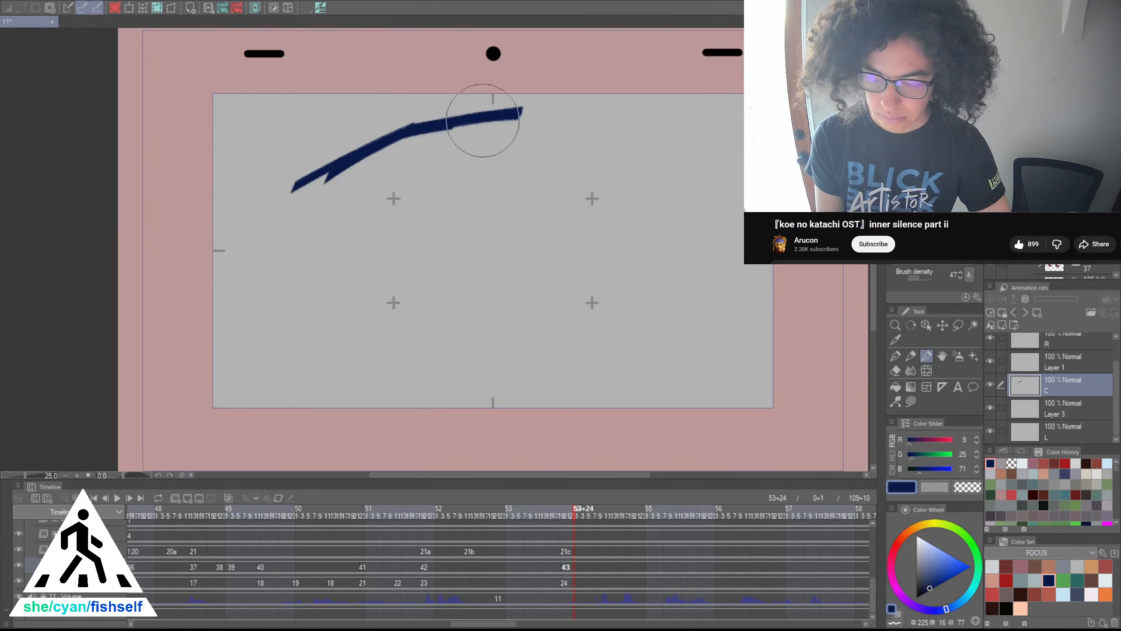
{"action": "key", "text": "ctrl+z"}
{"action": "left_click_drag", "start_coordinate": [417, 125], "coordinate": [594, 118]}
{"action": "key", "text": "ctrl+z"}
{"action": "left_click_drag", "start_coordinate": [414, 126], "coordinate": [571, 116]}
{"action": "key", "text": "ctrl+z"}
{"action": "mouse_move", "coordinate": [473, 118]}
{"action": "left_mouse_down"}
{"action": "mouse_move", "coordinate": [414, 124]}
{"action": "mouse_move", "coordinate": [571, 113]}
{"action": "left_mouse_up"}
{"action": "key", "text": "ctrl+z"}
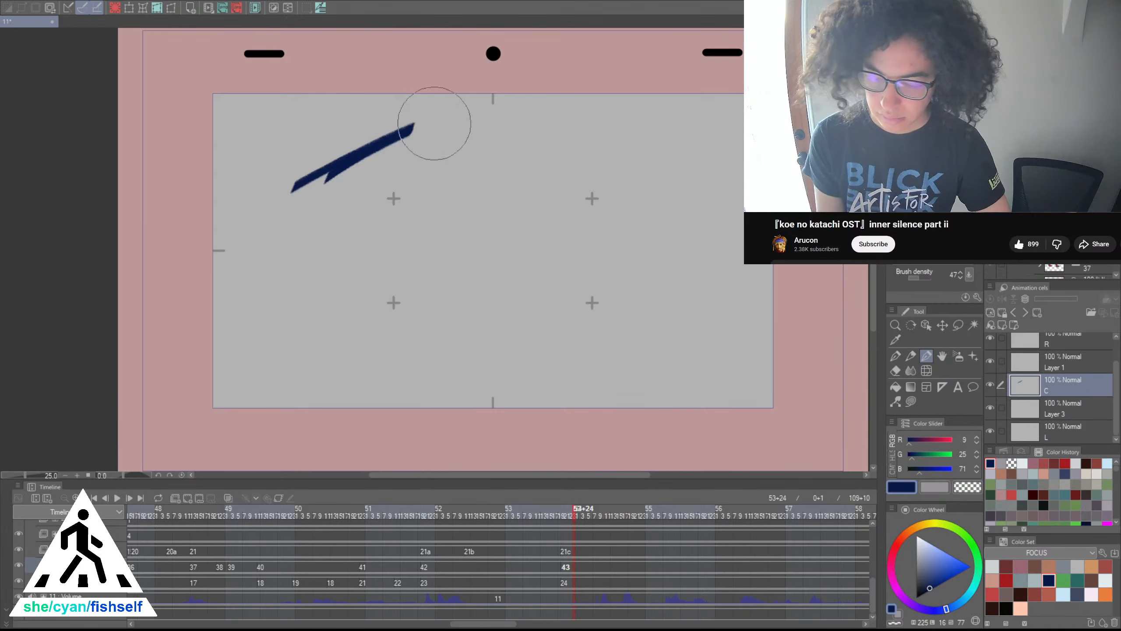
{"action": "mouse_move", "coordinate": [402, 126]}
{"action": "left_mouse_down"}
{"action": "mouse_move", "coordinate": [610, 114]}
{"action": "mouse_move", "coordinate": [744, 165]}
{"action": "left_mouse_up"}
{"action": "left_click_drag", "start_coordinate": [616, 115], "coordinate": [724, 158]}
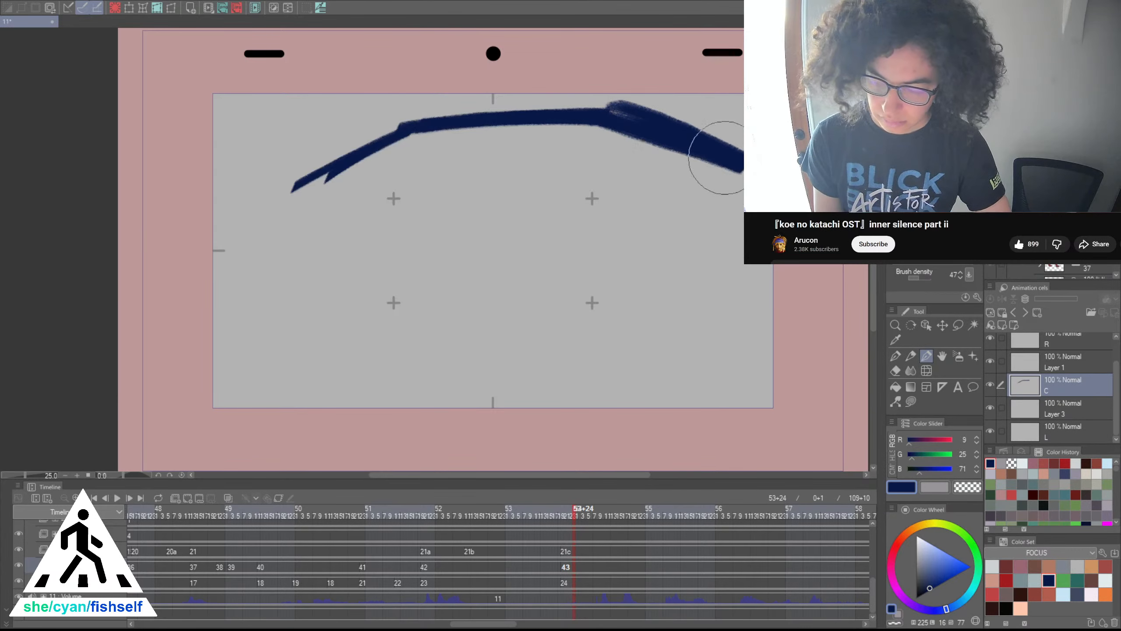
{"action": "key", "text": "ctrl+z"}
{"action": "key", "text": "ctrl+z"}
{"action": "mouse_move", "coordinate": [619, 123]}
{"action": "left_mouse_down"}
{"action": "mouse_move", "coordinate": [737, 158]}
{"action": "mouse_move", "coordinate": [671, 134]}
{"action": "mouse_move", "coordinate": [713, 153]}
{"action": "left_mouse_up"}
Shift the whole upper lid line slightly to the left with a transform
{"action": "key", "text": "ctrl+t"}
{"action": "mouse_move", "coordinate": [643, 177]}
{"action": "left_mouse_down"}
{"action": "mouse_move", "coordinate": [601, 180]}
{"action": "mouse_move", "coordinate": [616, 181]}
{"action": "left_mouse_up"}
{"action": "left_click", "coordinate": [479, 212]}
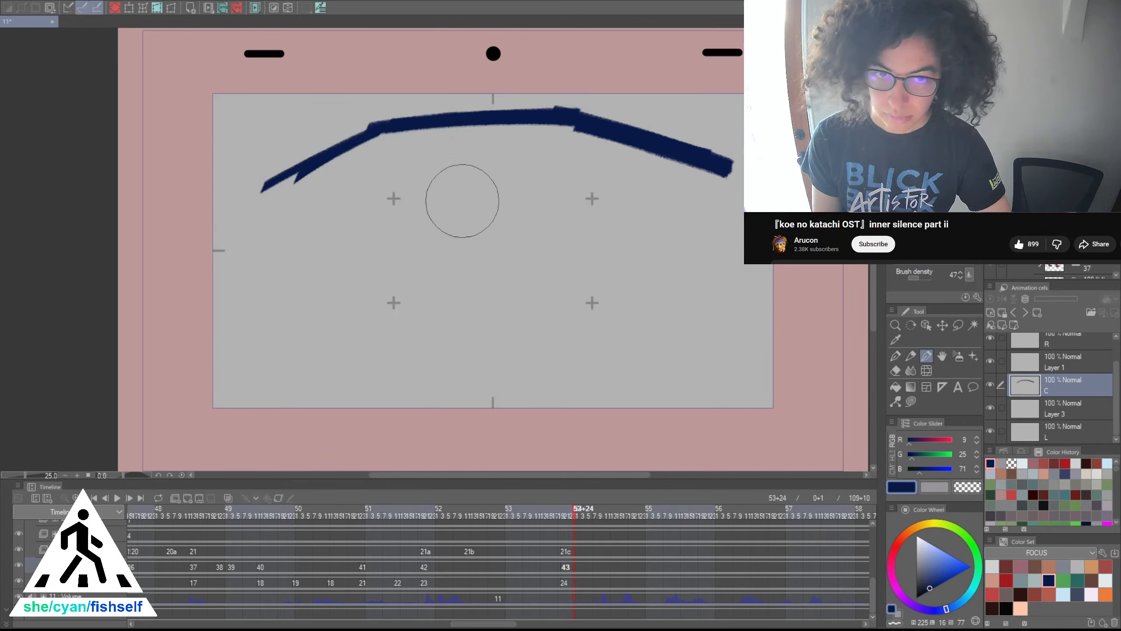
Sketch a large rounded-square iris outline beneath the middle of the upper lid line
{"action": "mouse_move", "coordinate": [388, 173]}
{"action": "left_mouse_down"}
{"action": "mouse_move", "coordinate": [399, 334]}
{"action": "mouse_move", "coordinate": [394, 218]}
{"action": "mouse_move", "coordinate": [402, 334]}
{"action": "mouse_move", "coordinate": [503, 147]}
{"action": "mouse_move", "coordinate": [594, 170]}
{"action": "mouse_move", "coordinate": [584, 338]}
{"action": "left_mouse_up"}
{"action": "key", "text": "ctrl+z"}
{"action": "key", "text": "ctrl+z"}
{"action": "left_click_drag", "start_coordinate": [583, 163], "coordinate": [577, 336]}
{"action": "mouse_move", "coordinate": [402, 339]}
{"action": "left_mouse_down"}
{"action": "mouse_move", "coordinate": [486, 353]}
{"action": "mouse_move", "coordinate": [589, 344]}
{"action": "left_mouse_up"}
{"action": "key", "text": "ctrl+z"}
{"action": "left_click_drag", "start_coordinate": [404, 340], "coordinate": [587, 336]}
{"action": "key", "text": "ctrl+z"}
{"action": "key", "text": "ctrl+z"}
{"action": "left_click_drag", "start_coordinate": [402, 340], "coordinate": [578, 341]}
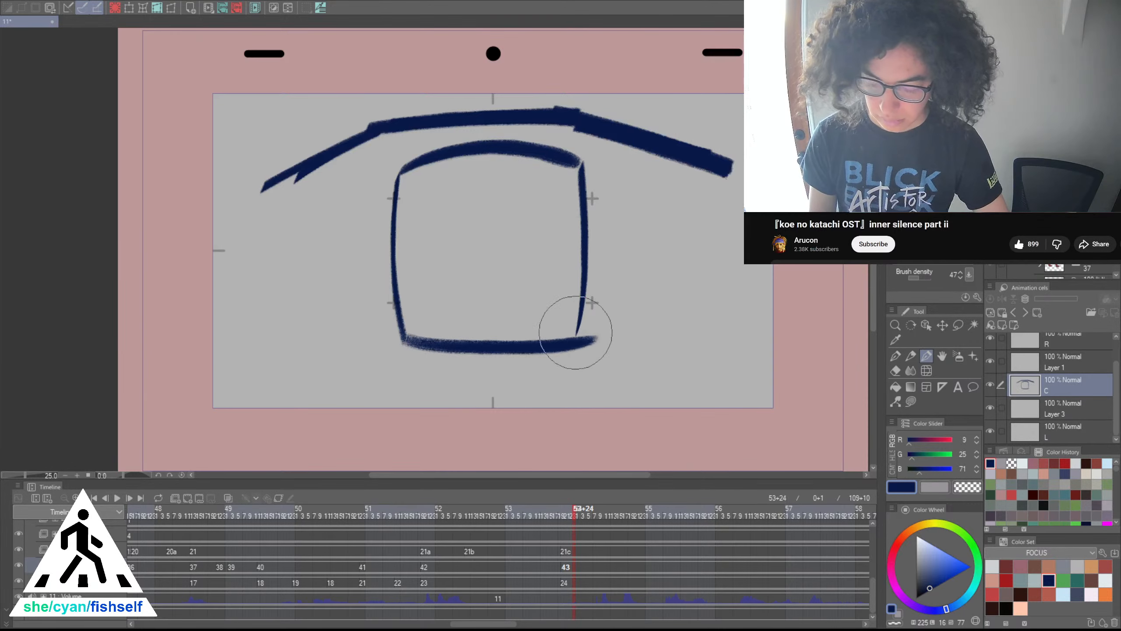
{"action": "key", "text": "ctrl+z"}
{"action": "left_click_drag", "start_coordinate": [401, 340], "coordinate": [576, 340]}
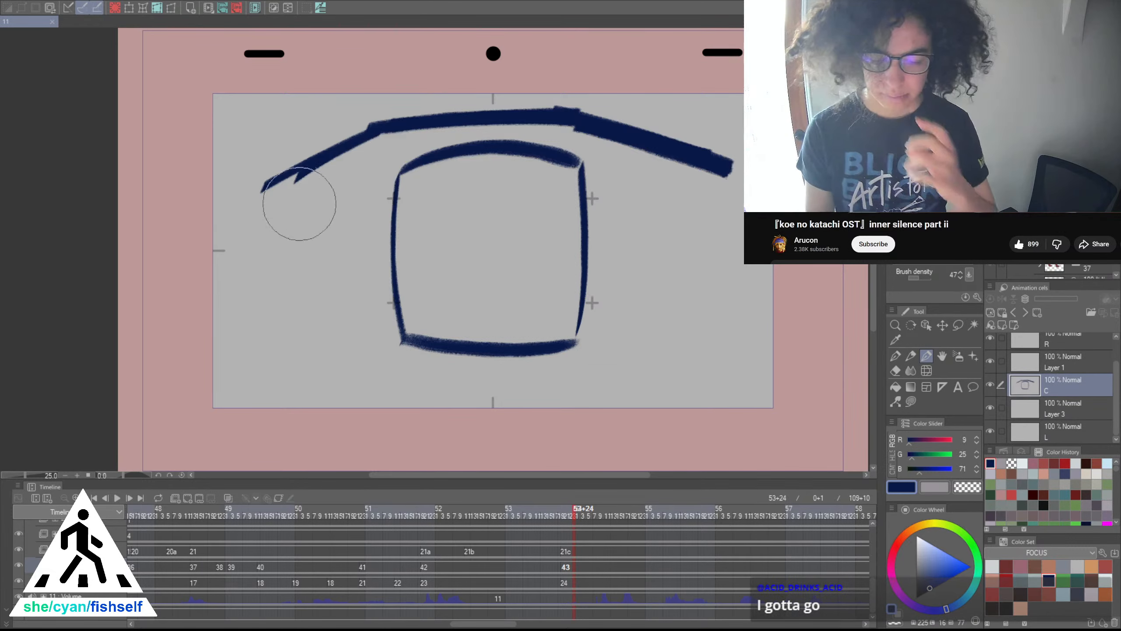
Draw a thick wedge-shaped stroke slanting down and inward from the upper lid's left end as the eye corner
{"action": "left_click_drag", "start_coordinate": [282, 194], "coordinate": [334, 299]}
{"action": "key", "text": "ctrl+z"}
{"action": "left_click_drag", "start_coordinate": [283, 194], "coordinate": [338, 301]}
{"action": "key", "text": "ctrl+z"}
{"action": "key", "text": "ctrl+z"}
{"action": "left_click_drag", "start_coordinate": [280, 196], "coordinate": [351, 319]}
{"action": "key", "text": "ctrl+z"}
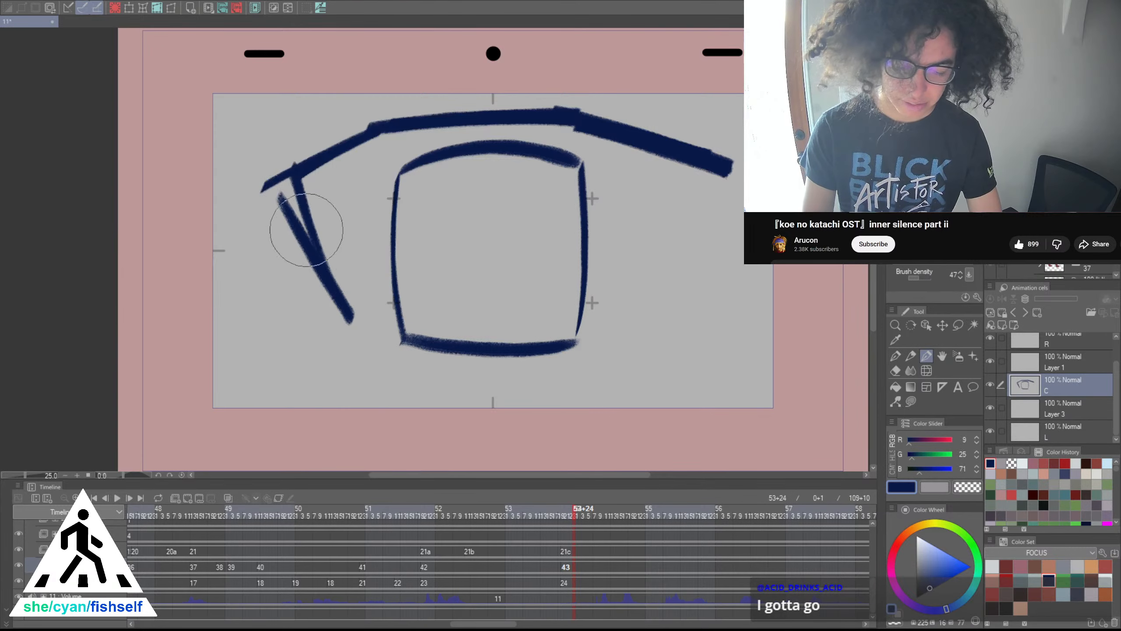
{"action": "mouse_move", "coordinate": [281, 195]}
{"action": "left_mouse_down"}
{"action": "mouse_move", "coordinate": [351, 318]}
{"action": "mouse_move", "coordinate": [304, 230]}
{"action": "mouse_move", "coordinate": [300, 163]}
{"action": "mouse_move", "coordinate": [226, 240]}
{"action": "left_mouse_up"}
{"action": "key", "text": "ctrl+z"}
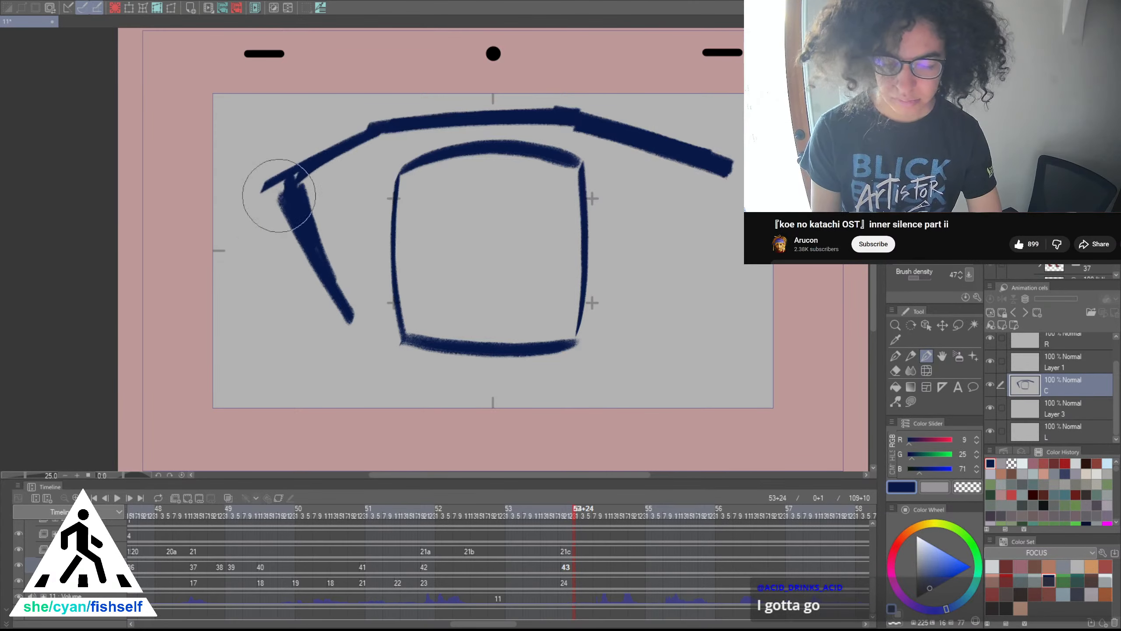
Draw three thick, pointed eyelashes flaring outward from the upper lid's left end
{"action": "mouse_move", "coordinate": [287, 186]}
{"action": "left_mouse_down"}
{"action": "mouse_move", "coordinate": [232, 232]}
{"action": "mouse_move", "coordinate": [315, 170]}
{"action": "left_mouse_up"}
{"action": "key", "text": "ctrl+z"}
{"action": "mouse_move", "coordinate": [221, 249]}
{"action": "left_mouse_down"}
{"action": "mouse_move", "coordinate": [354, 125]}
{"action": "mouse_move", "coordinate": [409, 122]}
{"action": "left_mouse_up"}
{"action": "key", "text": "ctrl+z"}
{"action": "mouse_move", "coordinate": [253, 168]}
{"action": "left_mouse_down"}
{"action": "mouse_move", "coordinate": [415, 120]}
{"action": "mouse_move", "coordinate": [337, 146]}
{"action": "mouse_move", "coordinate": [401, 131]}
{"action": "mouse_move", "coordinate": [375, 130]}
{"action": "mouse_move", "coordinate": [393, 125]}
{"action": "left_mouse_up"}
{"action": "key", "text": "ctrl+z"}
{"action": "key", "text": "ctrl+z"}
{"action": "key", "text": "ctrl+z"}
{"action": "left_click_drag", "start_coordinate": [221, 221], "coordinate": [317, 158]}
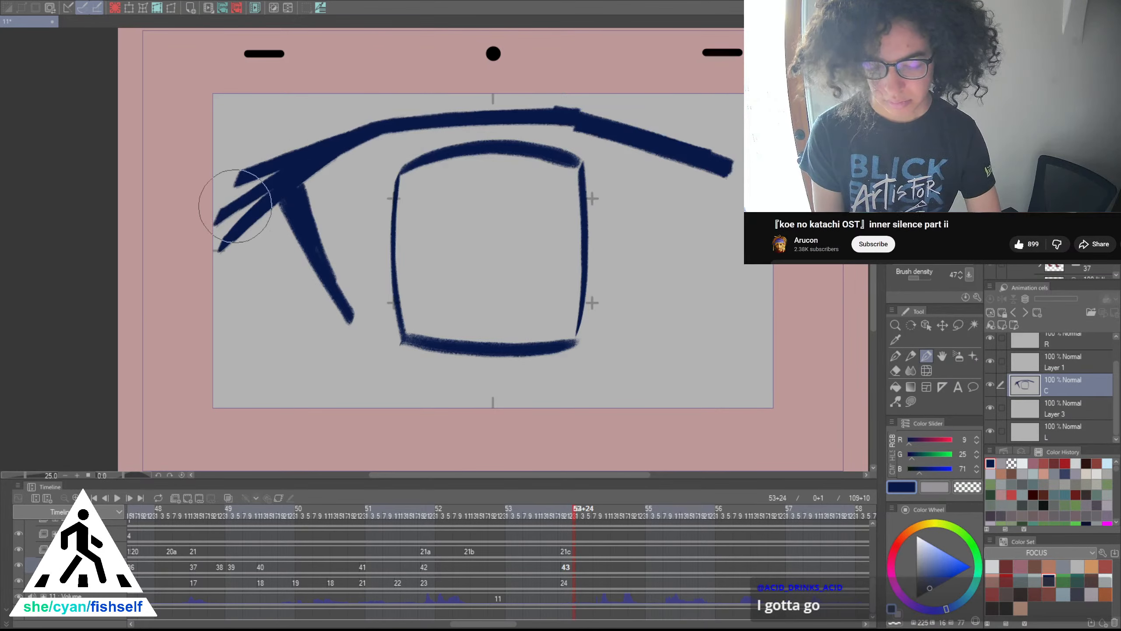
Select the iris outline with the lasso, move it slightly right, and clear the selection
{"action": "scroll", "coordinate": [235, 206], "scroll_direction": "down", "scroll_amount": 2}
{"action": "scroll", "coordinate": [464, 214], "scroll_direction": "up", "scroll_amount": 2}
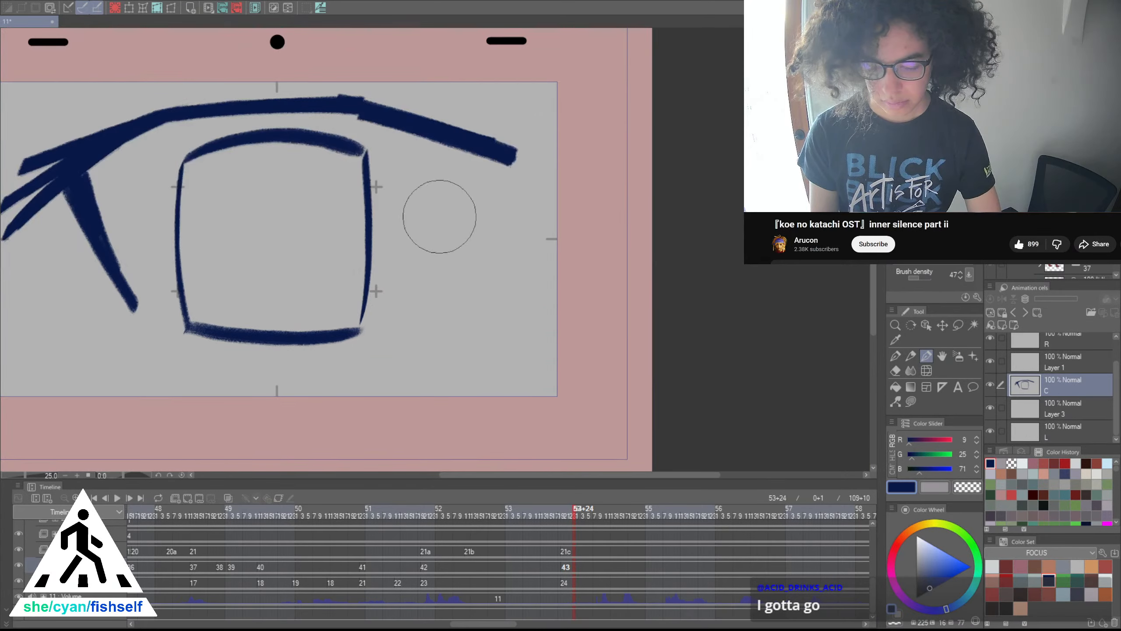
{"action": "key", "text": "m"}
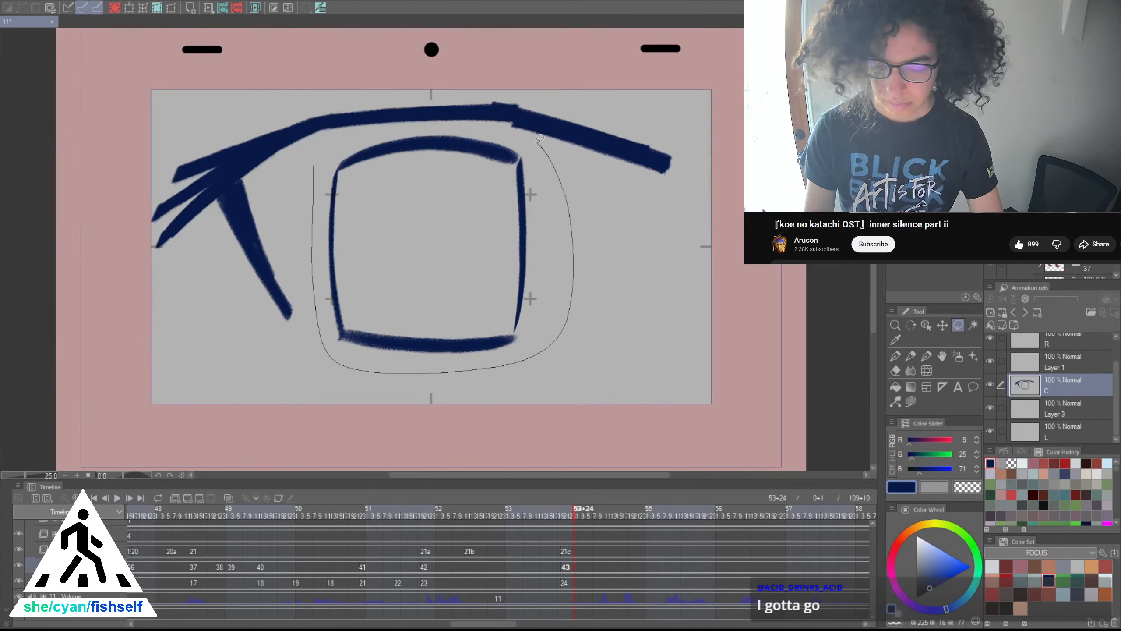
{"action": "left_click_drag", "start_coordinate": [370, 134], "coordinate": [368, 133]}
{"action": "key", "text": "ctrl+t"}
{"action": "left_click_drag", "start_coordinate": [528, 238], "coordinate": [549, 238]}
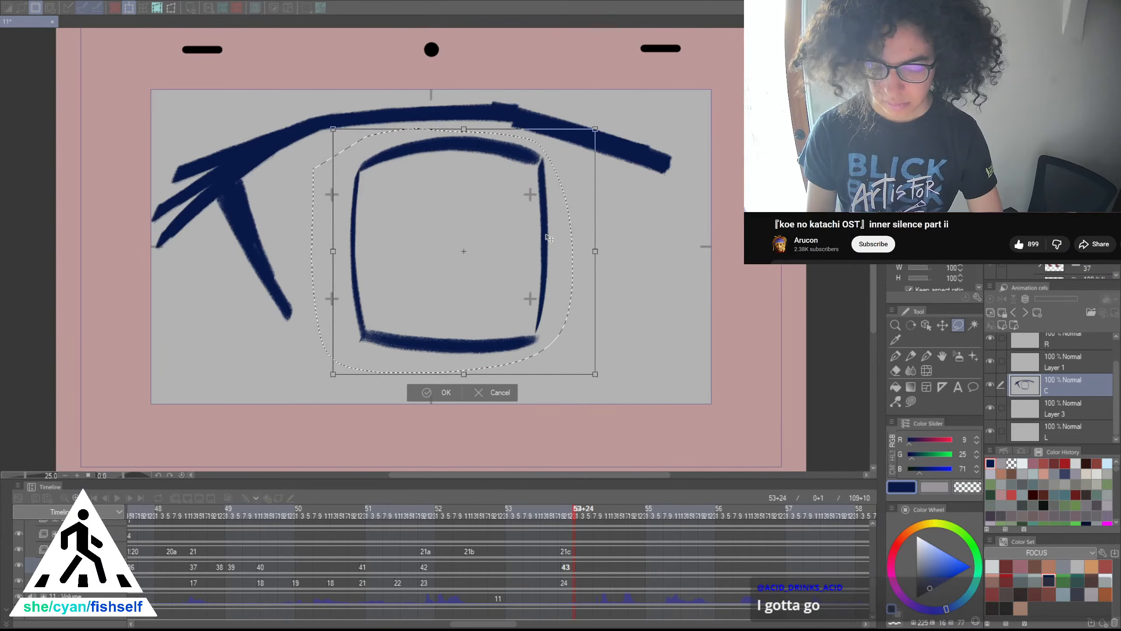
{"action": "left_click", "coordinate": [440, 393]}
{"action": "key", "text": "ctrl+t"}
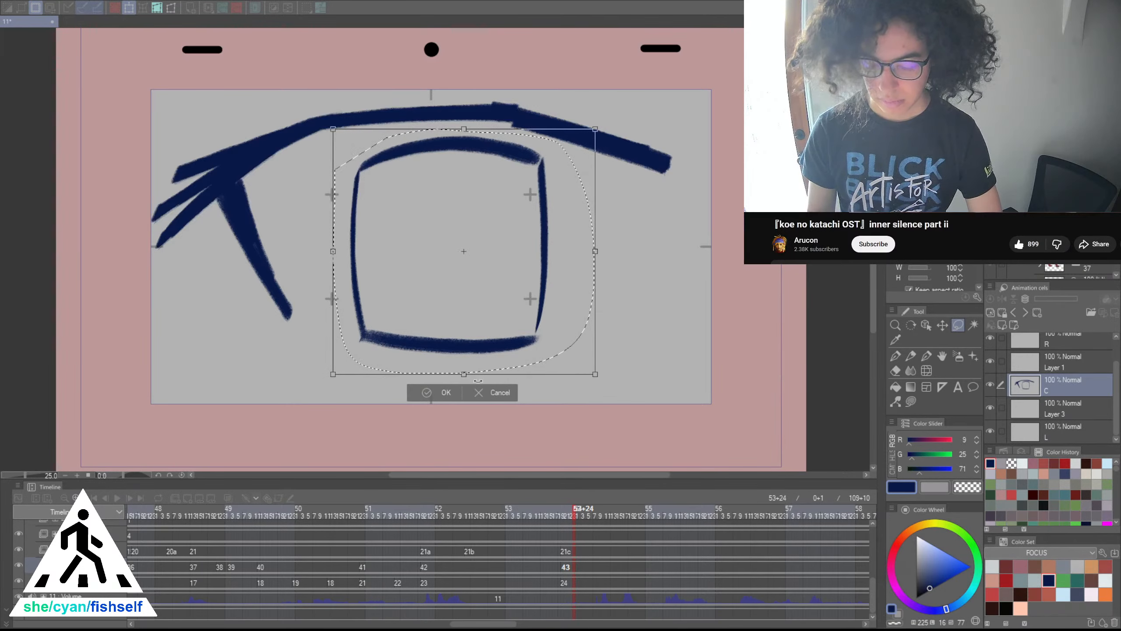
{"action": "key", "text": "Escape"}
{"action": "key", "text": "ctrl+d"}
Move the entire eye drawing slightly to the left with a transform
{"action": "key", "text": "ctrl+t"}
{"action": "left_click_drag", "start_coordinate": [635, 313], "coordinate": [615, 313]}
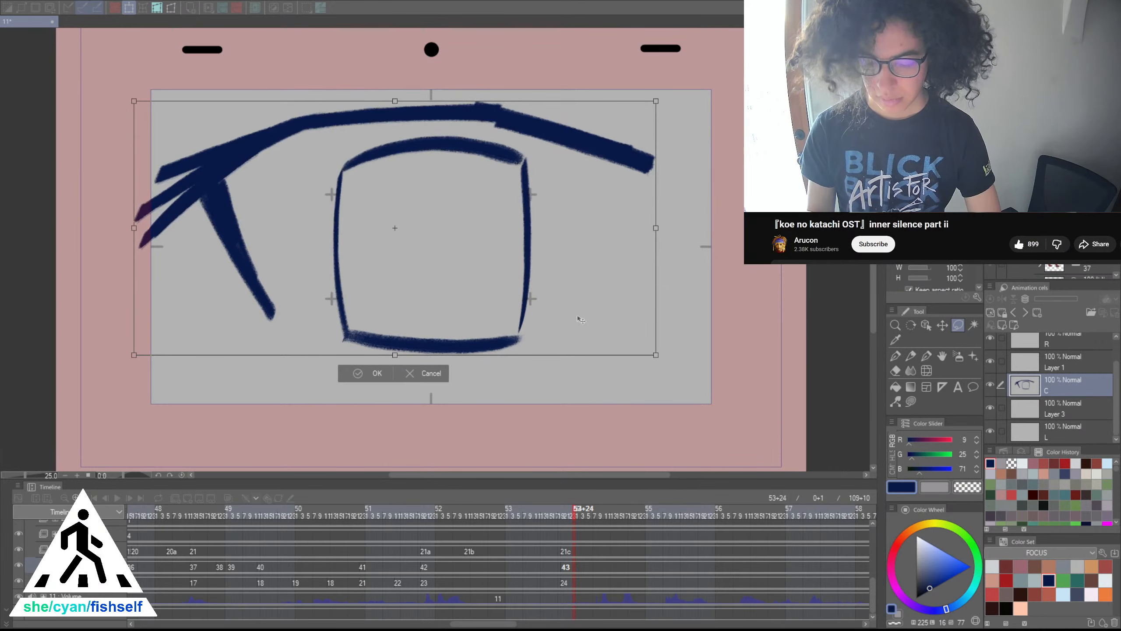
{"action": "left_click", "coordinate": [379, 374]}
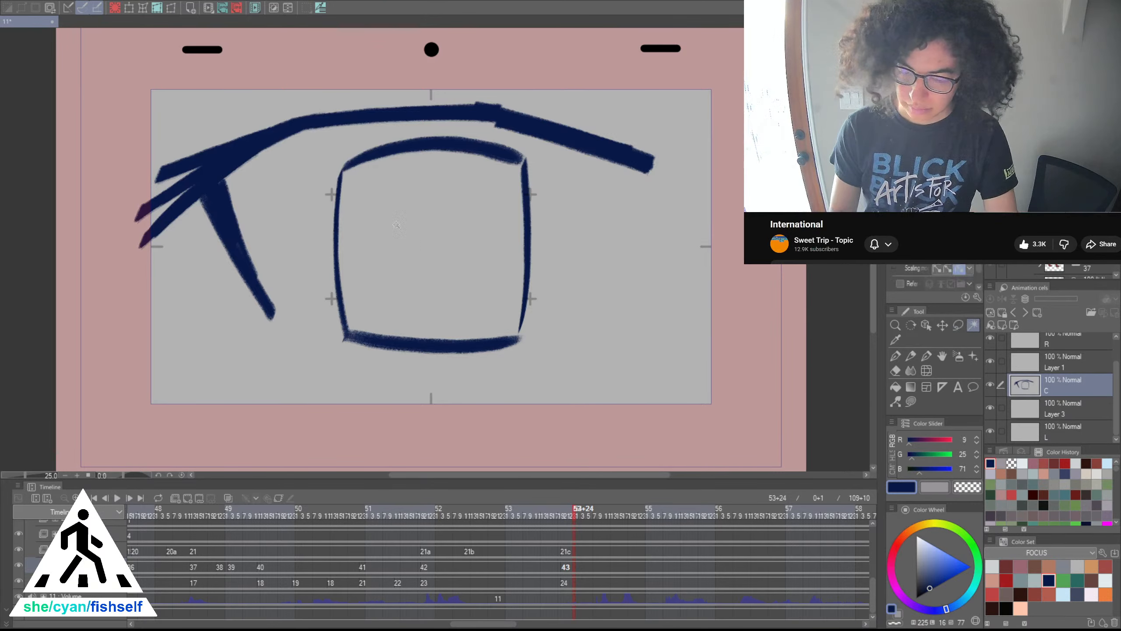
Lasso the iris outline without the lid line and move it straight up so its top tucks under the upper lid
{"action": "mouse_move", "coordinate": [329, 153]}
{"action": "left_mouse_down"}
{"action": "mouse_move", "coordinate": [326, 281]}
{"action": "mouse_move", "coordinate": [417, 383]}
{"action": "left_mouse_up"}
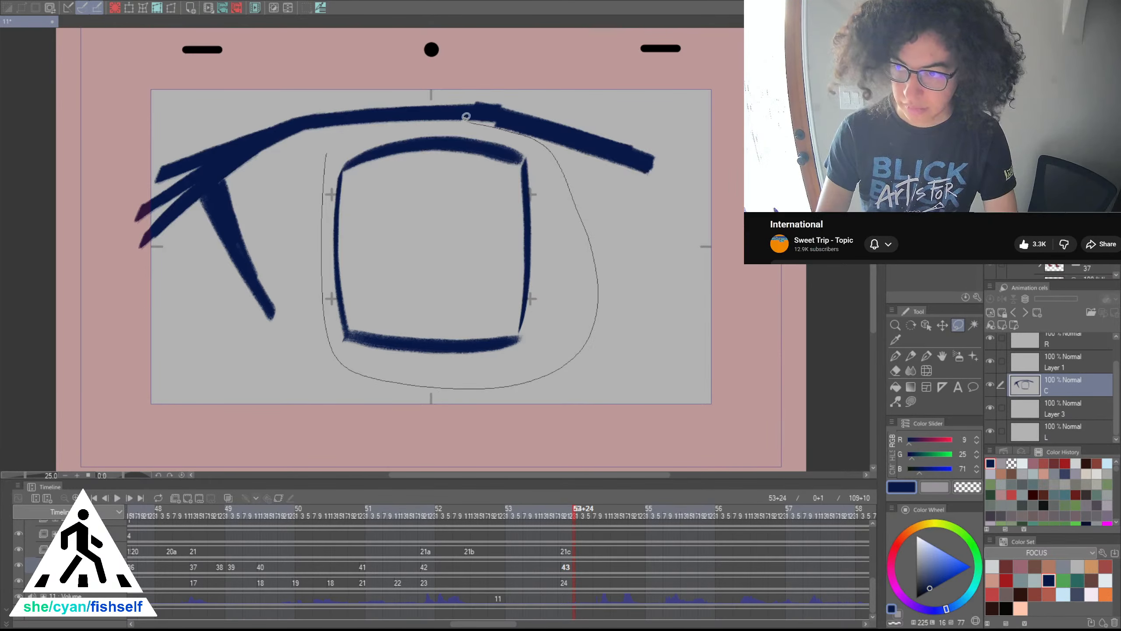
{"action": "key", "text": "ctrl+t"}
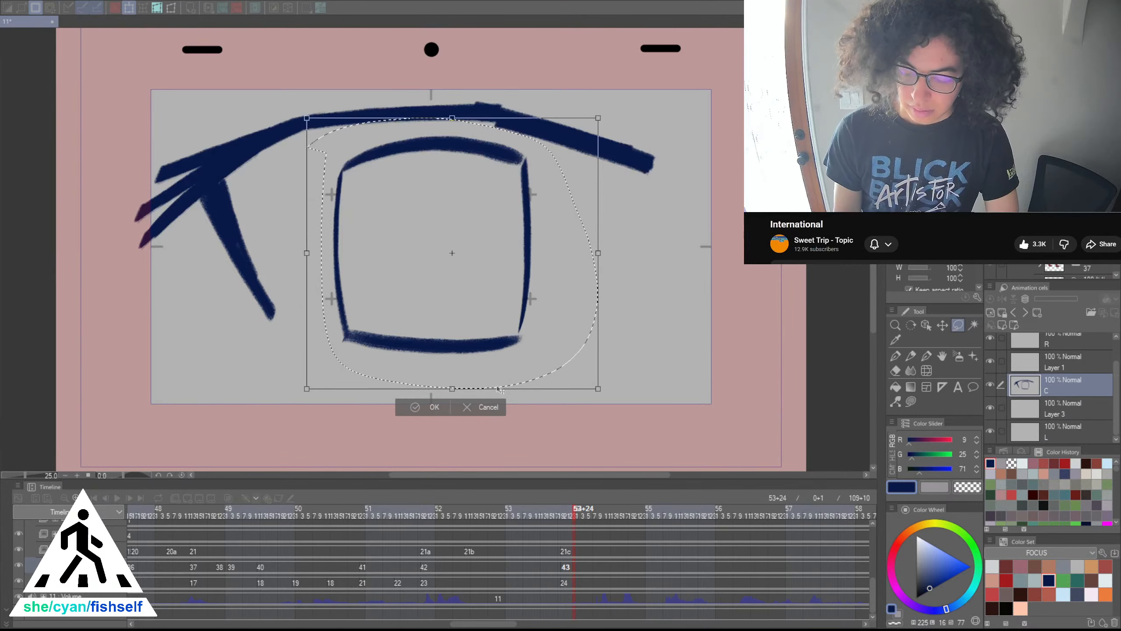
{"action": "key", "text": "Escape"}
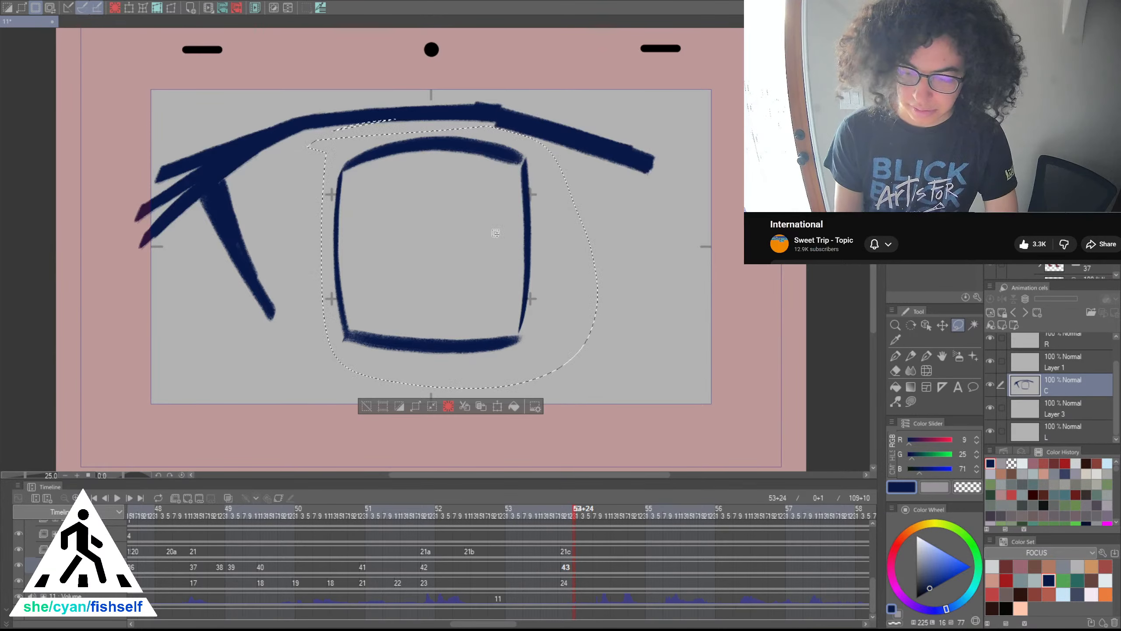
{"action": "key", "text": "ctrl+t"}
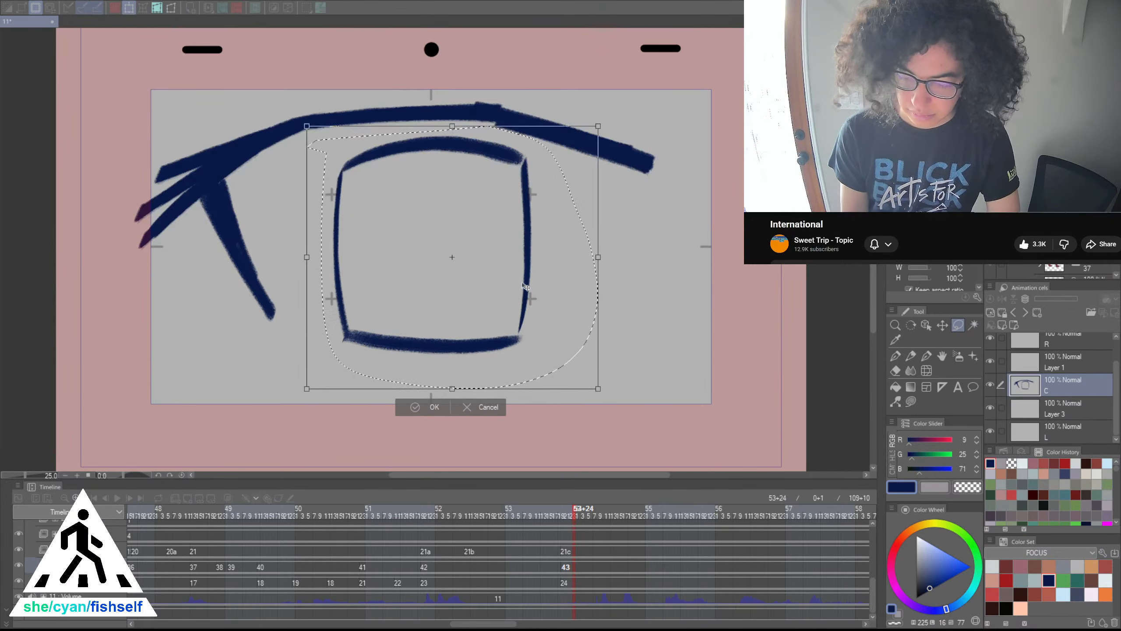
{"action": "mouse_move", "coordinate": [523, 304]}
{"action": "left_mouse_down"}
{"action": "mouse_move", "coordinate": [526, 279]}
{"action": "mouse_move", "coordinate": [510, 293]}
{"action": "left_mouse_up"}
{"action": "left_click", "coordinate": [433, 382]}
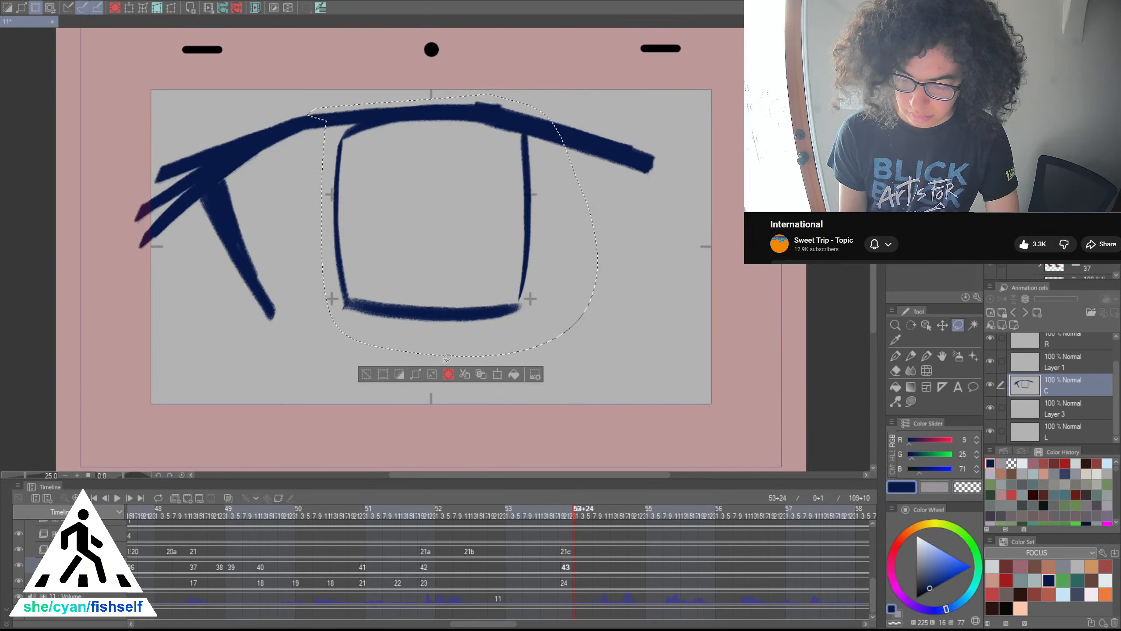
{"action": "left_click", "coordinate": [382, 375]}
{"action": "scroll", "coordinate": [458, 333], "scroll_direction": "down", "scroll_amount": 3}
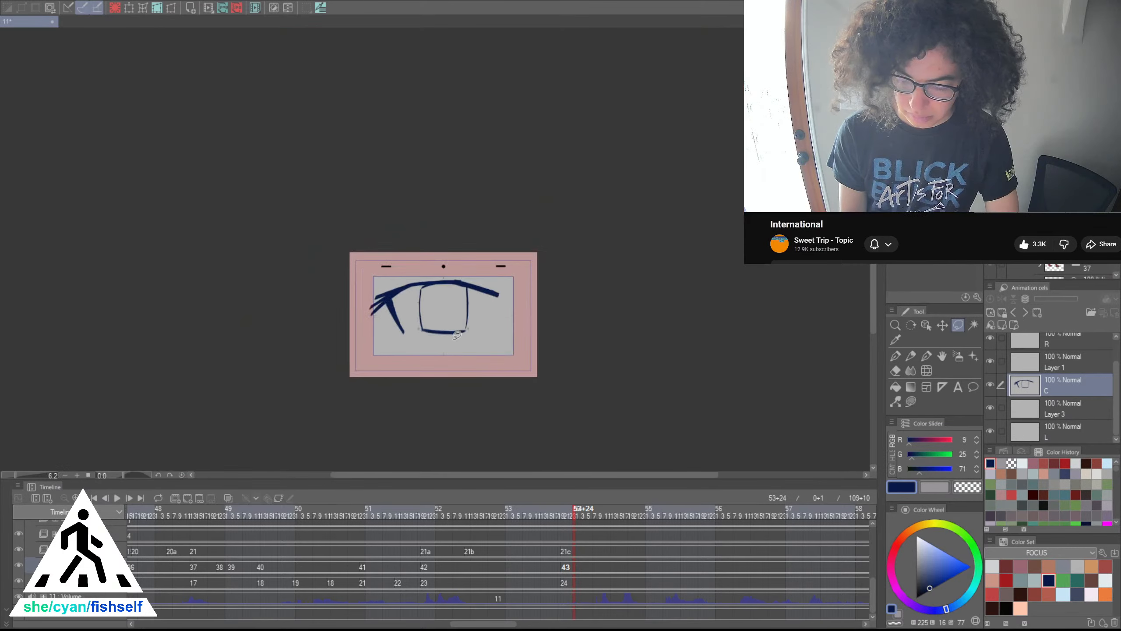
{"action": "scroll", "coordinate": [458, 332], "scroll_direction": "up", "scroll_amount": 1}
{"action": "key", "text": "ctrl+t"}
{"action": "left_click_drag", "start_coordinate": [458, 332], "coordinate": [475, 349]}
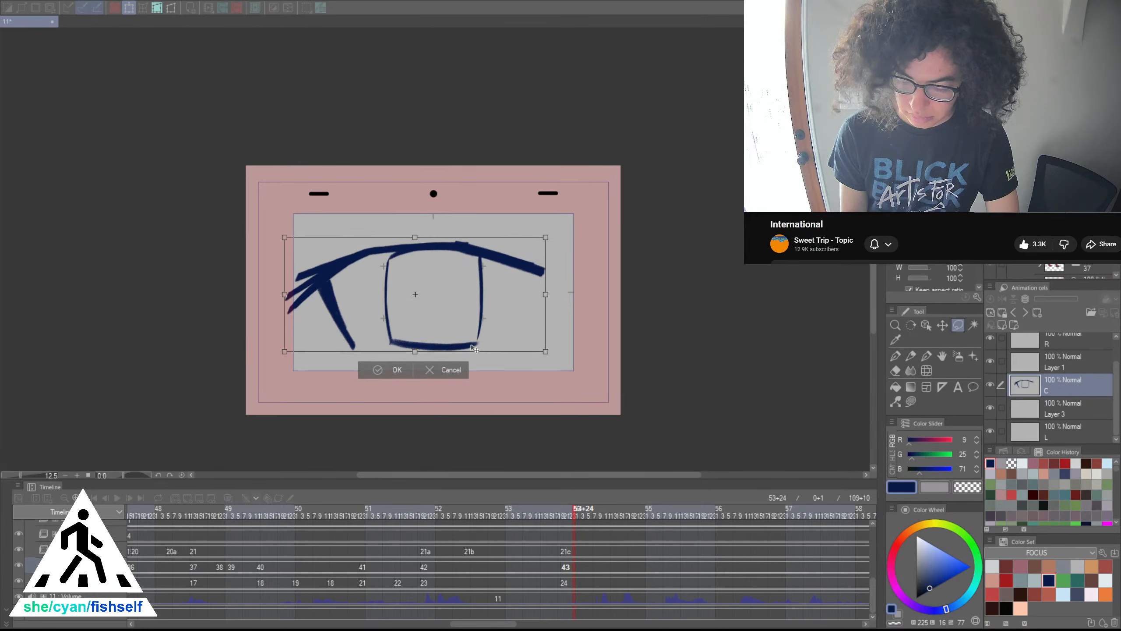
{"action": "key", "text": "Escape"}
Undo the iris outline's last upward move, leaving it below the upper lid, and clear the selection
{"action": "key", "text": "ctrl+z"}
{"action": "key", "text": "ctrl+z"}
{"action": "key", "text": "ctrl+z"}
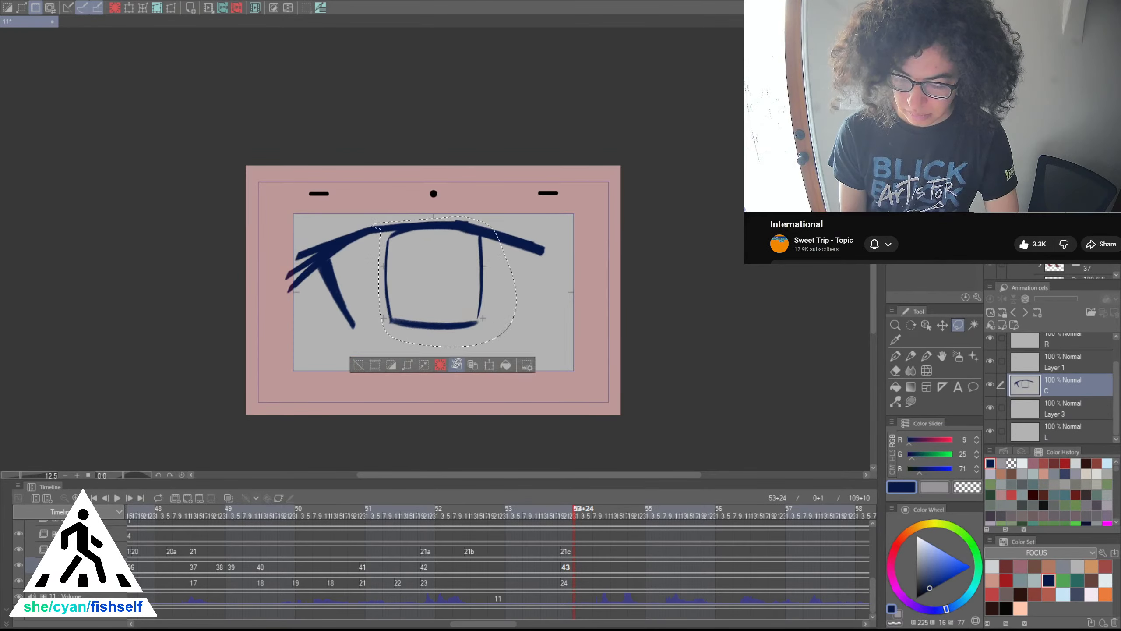
{"action": "key", "text": "ctrl+z"}
{"action": "key", "text": "ctrl+z"}
{"action": "key", "text": "ctrl+z"}
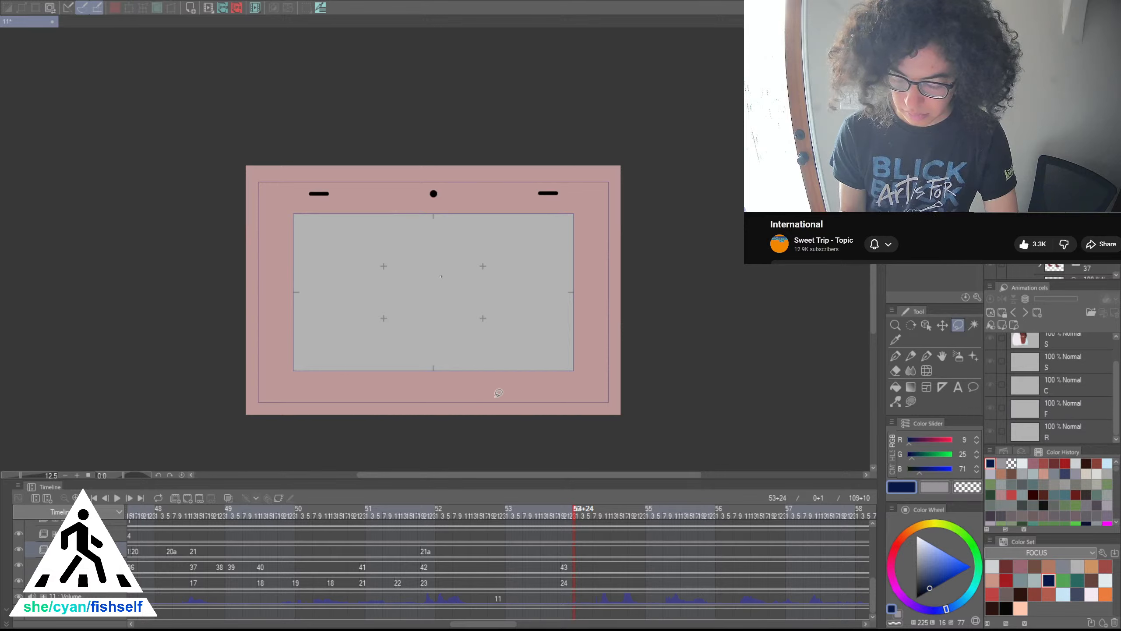
{"action": "key", "text": "ctrl+y"}
{"action": "key", "text": "ctrl+y"}
{"action": "key", "text": "ctrl+y"}
{"action": "key", "text": "ctrl+y"}
{"action": "key", "text": "ctrl+y"}
{"action": "key", "text": "ctrl+y"}
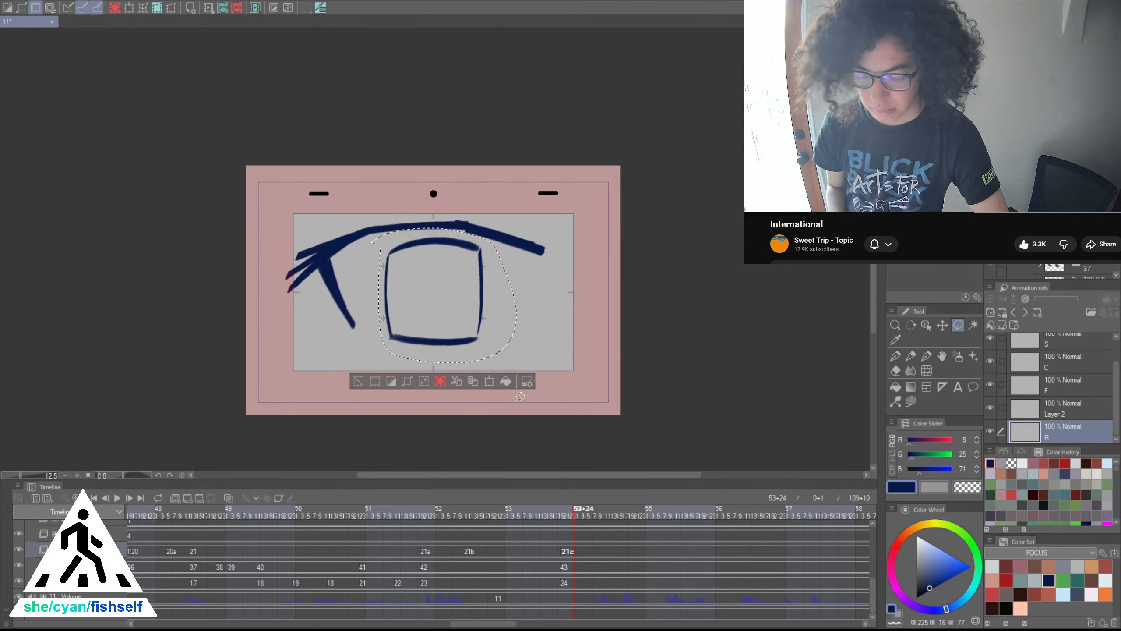
{"action": "left_click", "coordinate": [358, 380]}
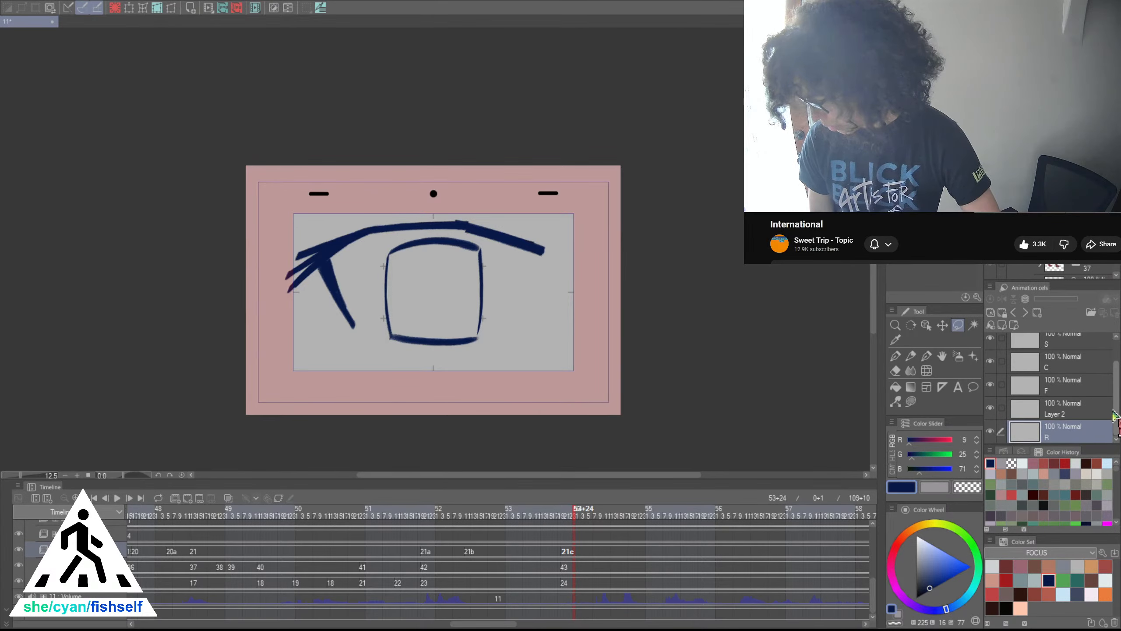
On cel 43, hide layer C with the existing eye drawing and make Layer 1 active for brush sketching
{"action": "left_click", "coordinate": [569, 567]}
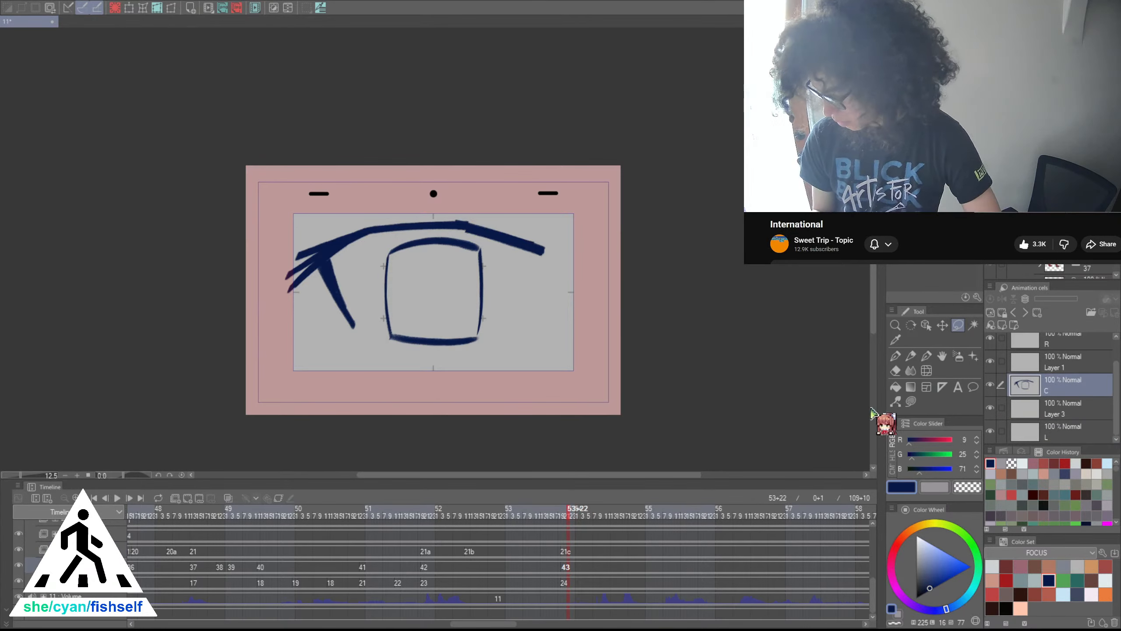
{"action": "left_click", "coordinate": [991, 385]}
{"action": "left_click", "coordinate": [1052, 367]}
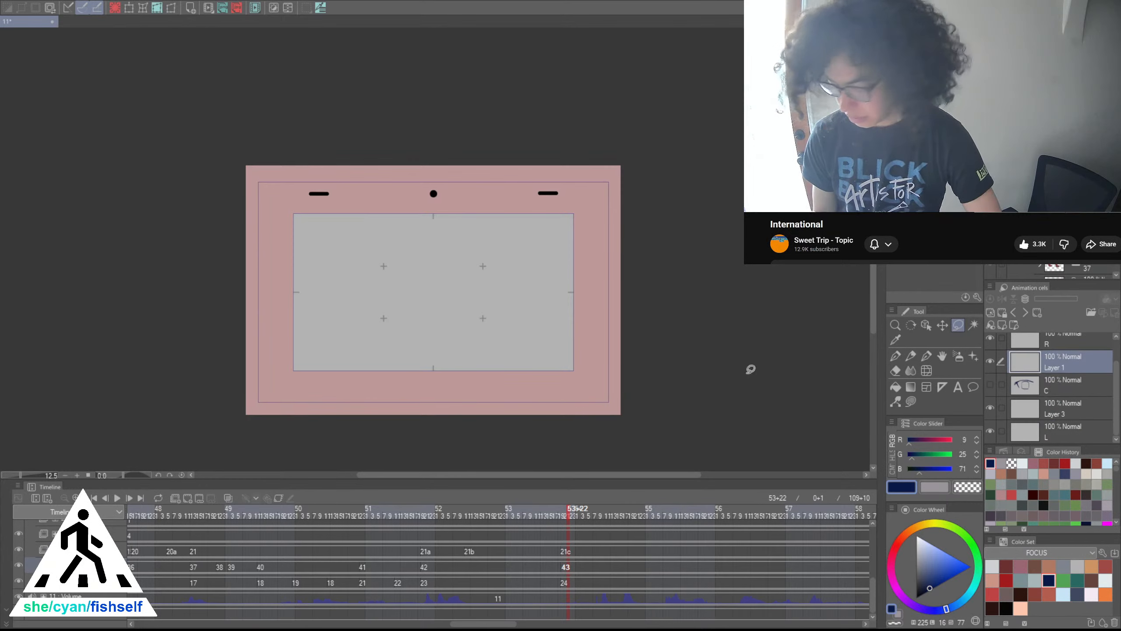
{"action": "key", "text": "p"}
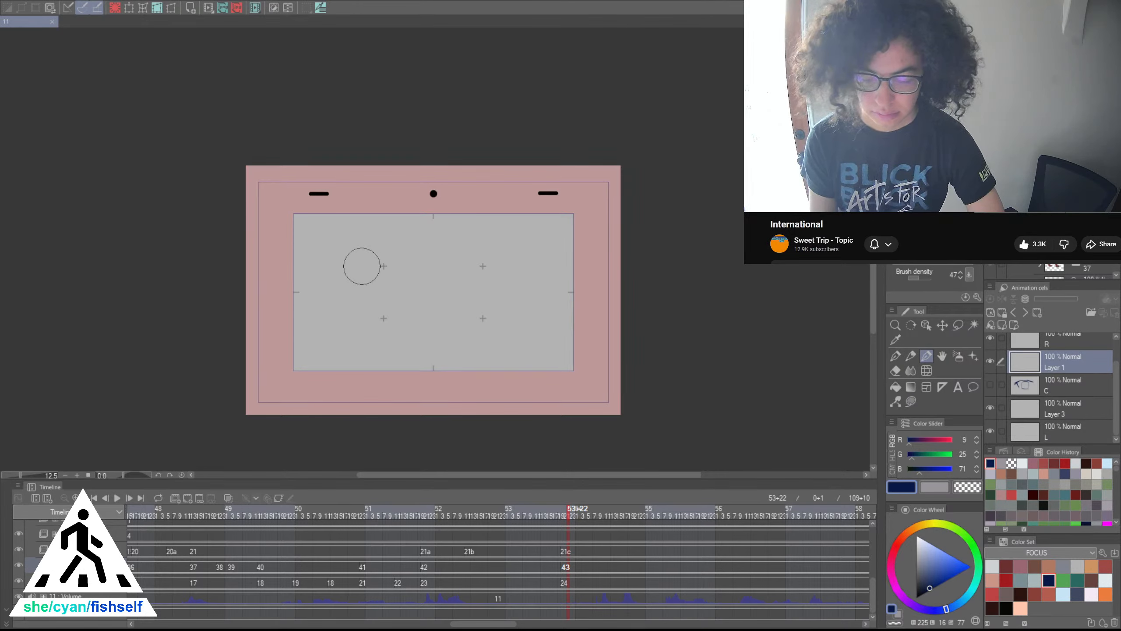
Try to sketch an arched upper eyelid line across the frame on Layer 1, and undo the strokes
{"action": "mouse_move", "coordinate": [327, 258]}
{"action": "left_mouse_down"}
{"action": "mouse_move", "coordinate": [471, 237]}
{"action": "mouse_move", "coordinate": [393, 237]}
{"action": "mouse_move", "coordinate": [393, 225]}
{"action": "mouse_move", "coordinate": [488, 231]}
{"action": "left_mouse_up"}
{"action": "key", "text": "ctrl+z"}
{"action": "key", "text": "ctrl+z"}
{"action": "key", "text": "ctrl+z"}
{"action": "left_click_drag", "start_coordinate": [400, 230], "coordinate": [487, 227]}
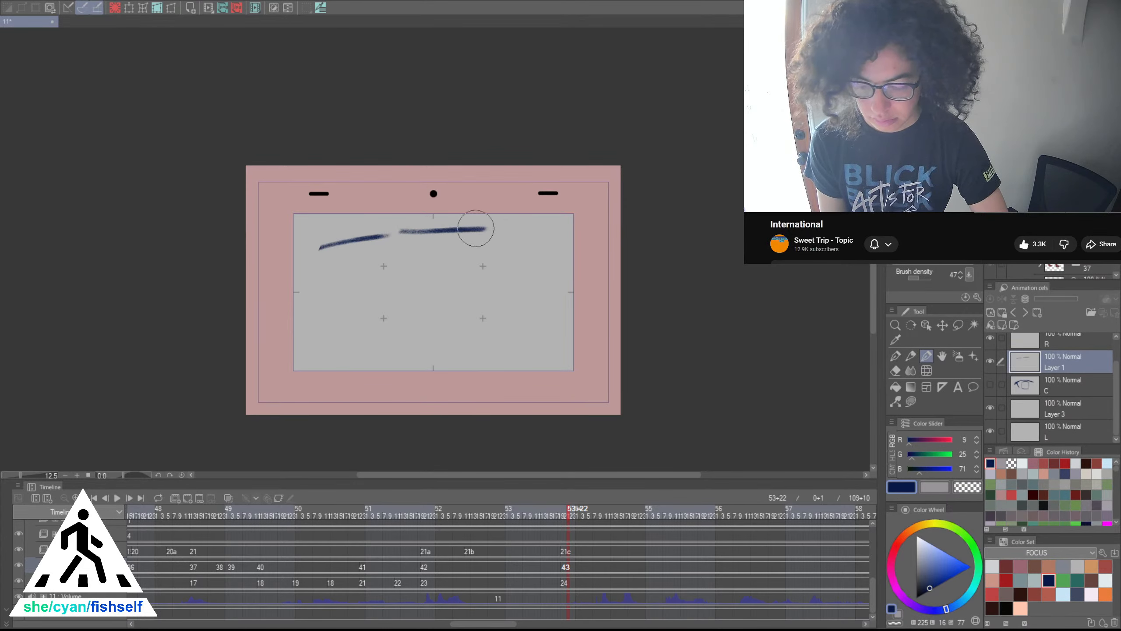
{"action": "key", "text": "ctrl+z"}
{"action": "left_click_drag", "start_coordinate": [390, 232], "coordinate": [475, 230]}
{"action": "key", "text": "ctrl+z"}
{"action": "mouse_move", "coordinate": [389, 233]}
{"action": "left_mouse_down"}
{"action": "mouse_move", "coordinate": [474, 229]}
{"action": "mouse_move", "coordinate": [541, 247]}
{"action": "left_mouse_up"}
{"action": "key", "text": "ctrl+z"}
{"action": "mouse_move", "coordinate": [489, 230]}
{"action": "left_mouse_down"}
{"action": "mouse_move", "coordinate": [565, 251]}
{"action": "mouse_move", "coordinate": [505, 232]}
{"action": "left_mouse_up"}
{"action": "key", "text": "ctrl+z"}
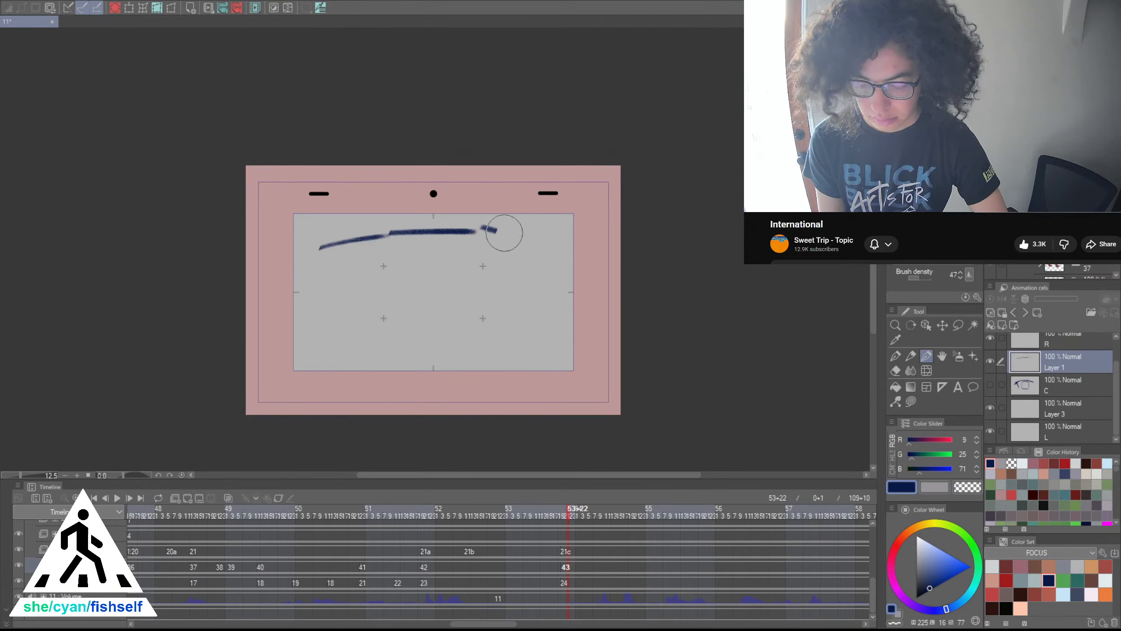
{"action": "key", "text": "ctrl+z"}
{"action": "key", "text": "ctrl+z"}
{"action": "key", "text": "ctrl+z"}
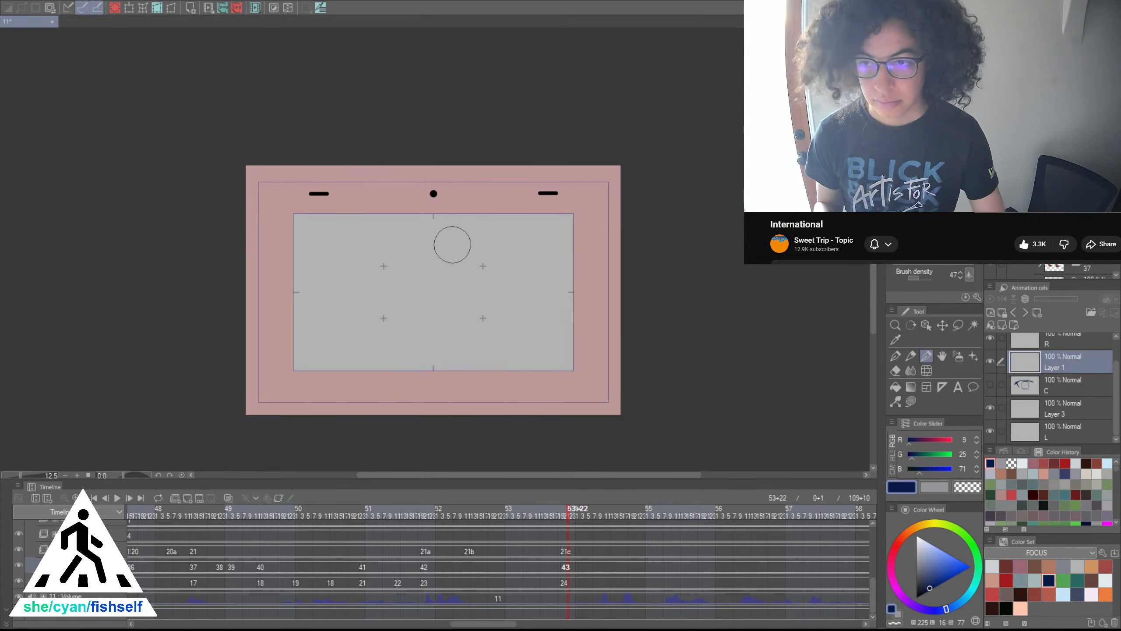
Try a small oval and short curved strokes near the frame's centre as an iris, and undo them
{"action": "scroll", "coordinate": [433, 262], "scroll_direction": "up", "scroll_amount": 3}
{"action": "mouse_move", "coordinate": [475, 266]}
{"action": "left_mouse_down"}
{"action": "mouse_move", "coordinate": [453, 212]}
{"action": "mouse_move", "coordinate": [419, 320]}
{"action": "mouse_move", "coordinate": [485, 306]}
{"action": "mouse_move", "coordinate": [444, 322]}
{"action": "left_mouse_up"}
{"action": "key", "text": "ctrl+z"}
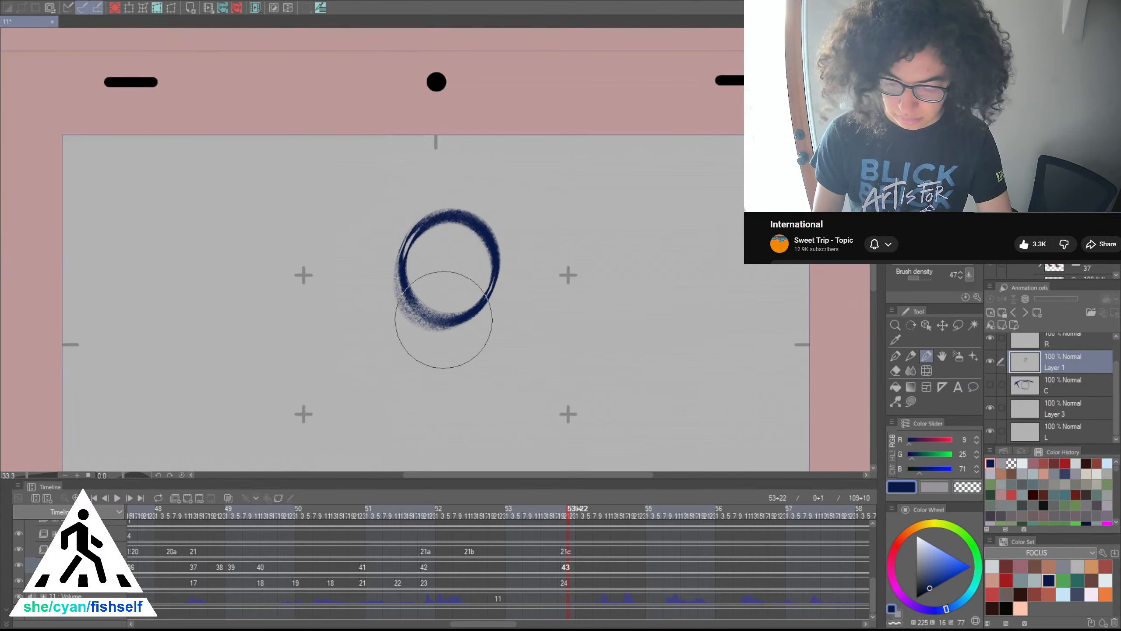
{"action": "key", "text": "ctrl+z"}
{"action": "mouse_move", "coordinate": [405, 259]}
{"action": "left_mouse_down"}
{"action": "mouse_move", "coordinate": [418, 231]}
{"action": "mouse_move", "coordinate": [415, 298]}
{"action": "left_mouse_up"}
{"action": "key", "text": "ctrl+z"}
{"action": "mouse_move", "coordinate": [489, 303]}
{"action": "left_mouse_down"}
{"action": "mouse_move", "coordinate": [486, 239]}
{"action": "mouse_move", "coordinate": [393, 166]}
{"action": "mouse_move", "coordinate": [467, 178]}
{"action": "left_mouse_up"}
{"action": "key", "text": "ctrl+z"}
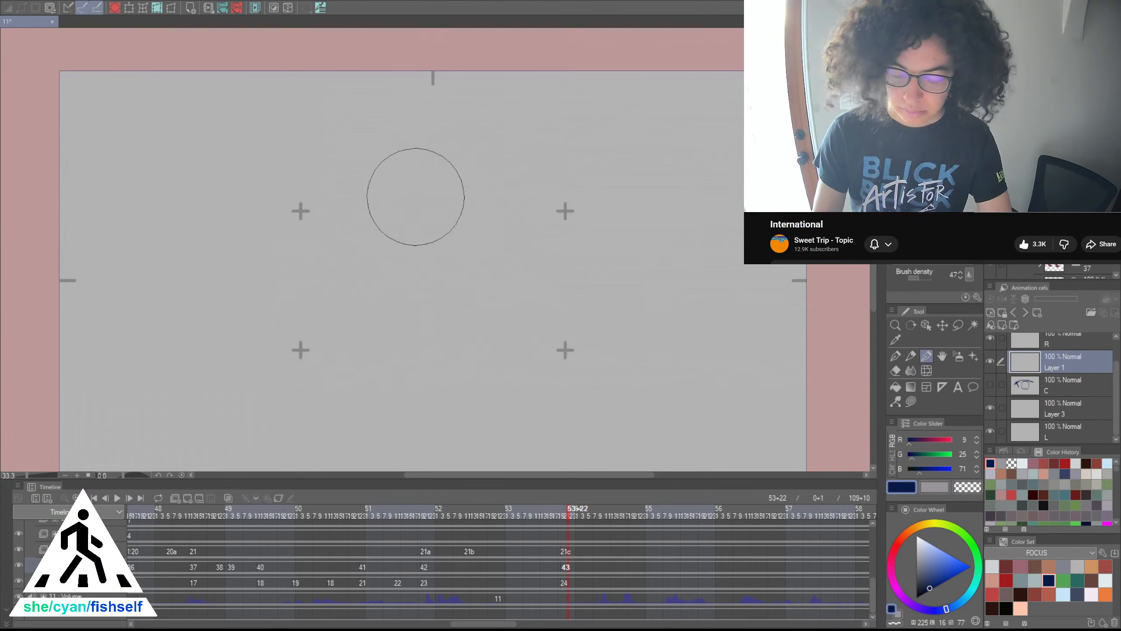
Sketch a large rounded iris outline around the frame's centre, building up its sides with repeated strokes
{"action": "left_click_drag", "start_coordinate": [346, 180], "coordinate": [382, 439]}
{"action": "key", "text": "ctrl+z"}
{"action": "left_click_drag", "start_coordinate": [356, 182], "coordinate": [371, 443]}
{"action": "mouse_move", "coordinate": [351, 202]}
{"action": "left_mouse_down"}
{"action": "mouse_move", "coordinate": [434, 154]}
{"action": "mouse_move", "coordinate": [577, 167]}
{"action": "mouse_move", "coordinate": [588, 251]}
{"action": "mouse_move", "coordinate": [574, 384]}
{"action": "left_mouse_up"}
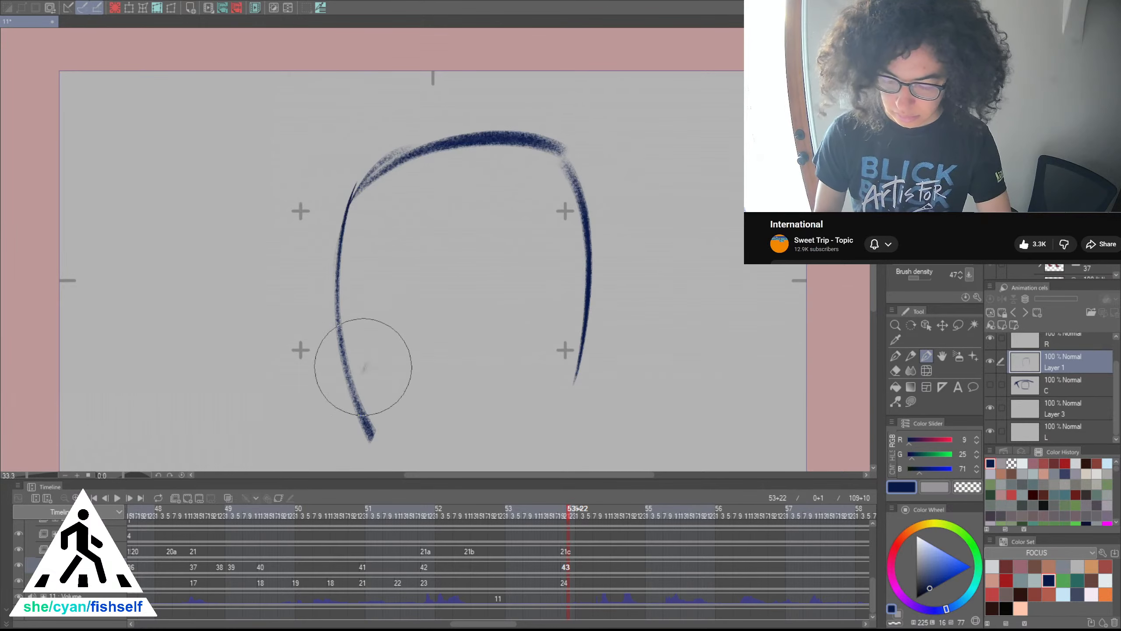
{"action": "mouse_move", "coordinate": [349, 380]}
{"action": "left_mouse_down"}
{"action": "mouse_move", "coordinate": [569, 389]}
{"action": "mouse_move", "coordinate": [494, 408]}
{"action": "mouse_move", "coordinate": [587, 356]}
{"action": "left_mouse_up"}
{"action": "key", "text": "ctrl+z"}
{"action": "mouse_move", "coordinate": [564, 178]}
{"action": "left_mouse_down"}
{"action": "mouse_move", "coordinate": [589, 314]}
{"action": "mouse_move", "coordinate": [582, 225]}
{"action": "mouse_move", "coordinate": [421, 166]}
{"action": "mouse_move", "coordinate": [343, 230]}
{"action": "mouse_move", "coordinate": [537, 138]}
{"action": "mouse_move", "coordinate": [591, 188]}
{"action": "left_mouse_up"}
{"action": "mouse_move", "coordinate": [369, 158]}
{"action": "left_mouse_down"}
{"action": "mouse_move", "coordinate": [333, 261]}
{"action": "mouse_move", "coordinate": [356, 441]}
{"action": "left_mouse_up"}
{"action": "mouse_move", "coordinate": [364, 159]}
{"action": "left_mouse_down"}
{"action": "mouse_move", "coordinate": [333, 275]}
{"action": "mouse_move", "coordinate": [468, 414]}
{"action": "mouse_move", "coordinate": [581, 371]}
{"action": "left_mouse_up"}
{"action": "mouse_move", "coordinate": [561, 160]}
{"action": "left_mouse_down"}
{"action": "mouse_move", "coordinate": [584, 230]}
{"action": "mouse_move", "coordinate": [578, 409]}
{"action": "left_mouse_up"}
{"action": "left_click_drag", "start_coordinate": [539, 145], "coordinate": [585, 392]}
Trim the rounded iris sketch with transparent colour, and clear Layer 1
{"action": "key", "text": "c"}
{"action": "mouse_move", "coordinate": [381, 215]}
{"action": "left_mouse_down"}
{"action": "mouse_move", "coordinate": [425, 169]}
{"action": "mouse_move", "coordinate": [464, 183]}
{"action": "mouse_move", "coordinate": [431, 162]}
{"action": "mouse_move", "coordinate": [547, 185]}
{"action": "left_mouse_up"}
{"action": "left_click_drag", "start_coordinate": [445, 123], "coordinate": [605, 155]}
{"action": "scroll", "coordinate": [691, 204], "scroll_direction": "down", "scroll_amount": 3}
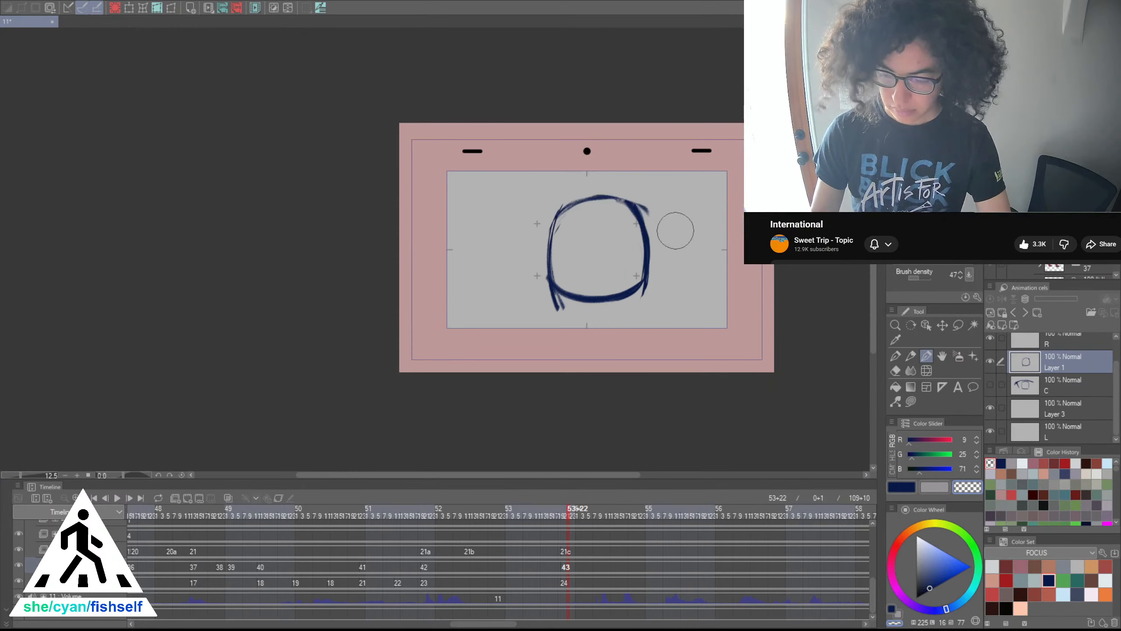
{"action": "scroll", "coordinate": [676, 231], "scroll_direction": "down", "scroll_amount": 2}
{"action": "key", "text": "Delete"}
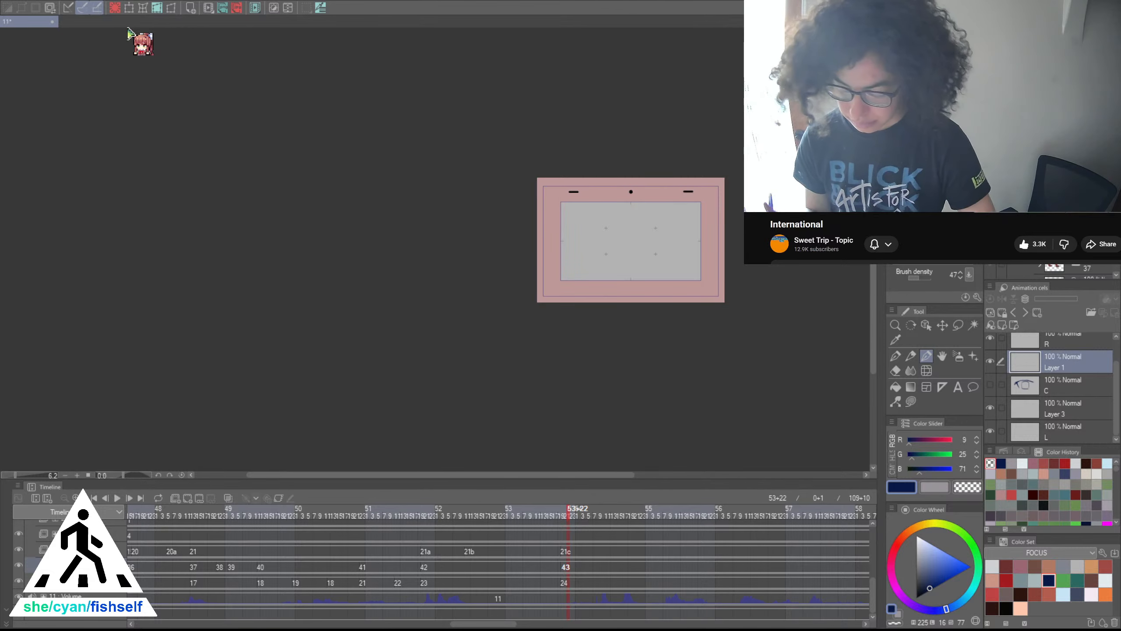
Try a slanted upper-lid stroke and a curved lower-left iris stroke on Layer 1, and undo both
{"action": "left_click", "coordinate": [865, 339]}
{"action": "scroll", "coordinate": [709, 312], "scroll_direction": "up", "scroll_amount": 5}
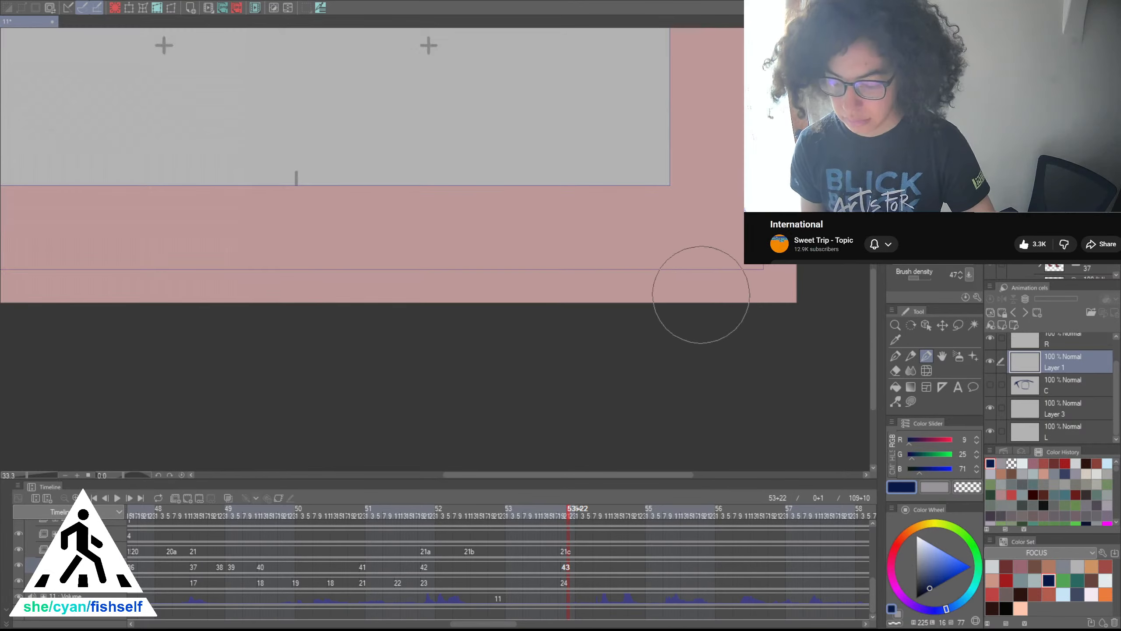
{"action": "left_click_drag", "start_coordinate": [693, 305], "coordinate": [748, 451]}
{"action": "left_click_drag", "start_coordinate": [683, 346], "coordinate": [774, 453]}
{"action": "mouse_move", "coordinate": [714, 390]}
{"action": "left_mouse_down"}
{"action": "mouse_move", "coordinate": [734, 439]}
{"action": "mouse_move", "coordinate": [731, 388]}
{"action": "left_mouse_up"}
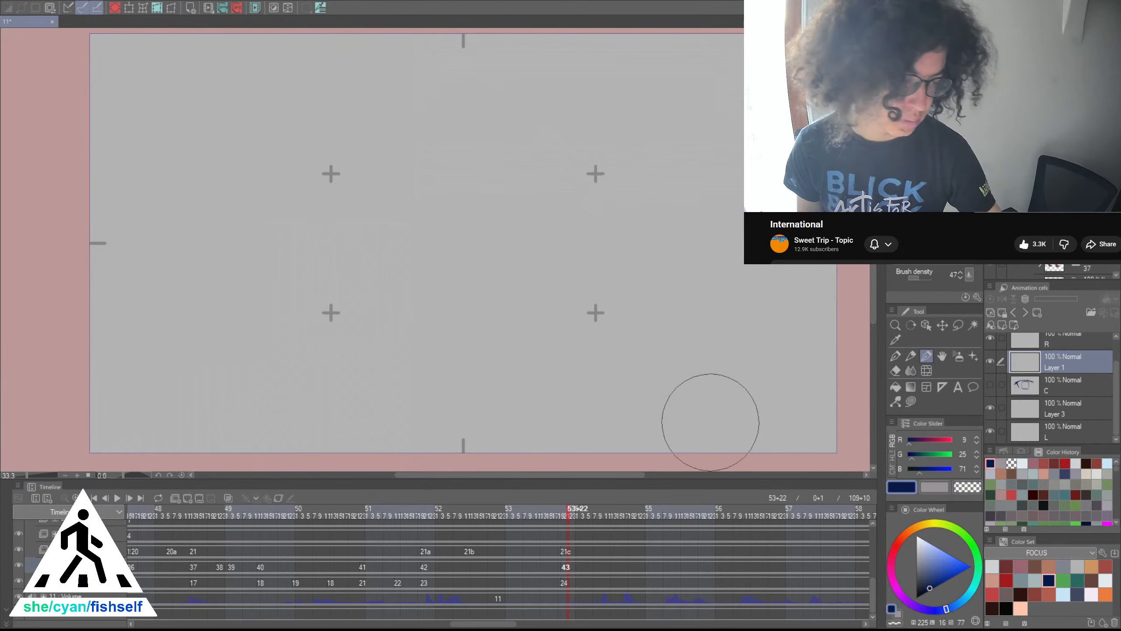
{"action": "key", "text": "space"}
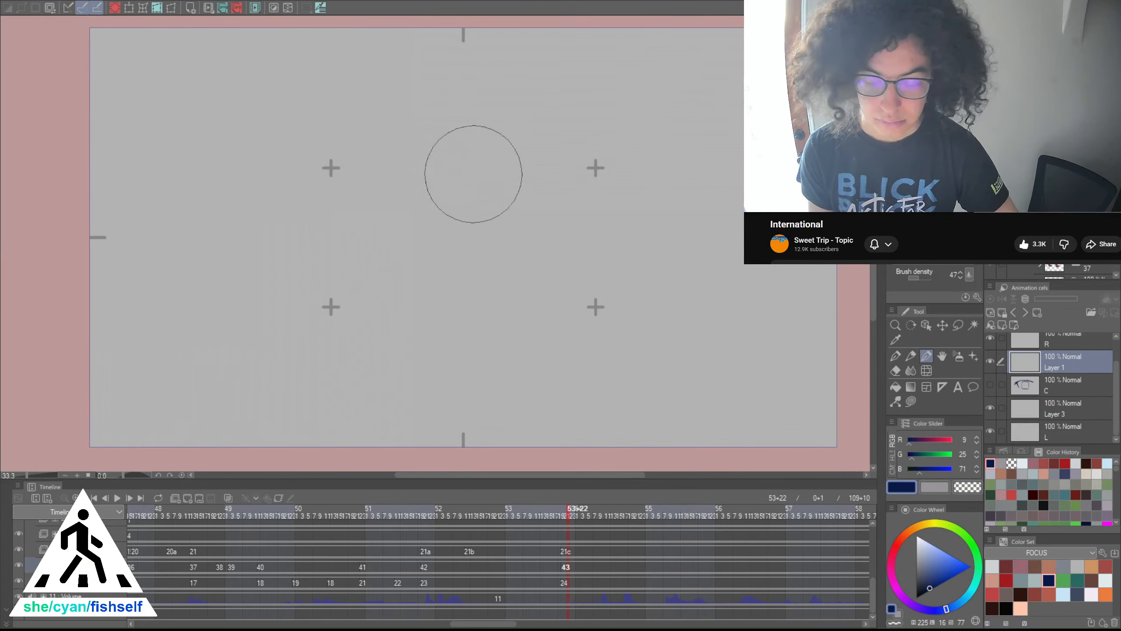
{"action": "left_click_drag", "start_coordinate": [326, 160], "coordinate": [592, 106]}
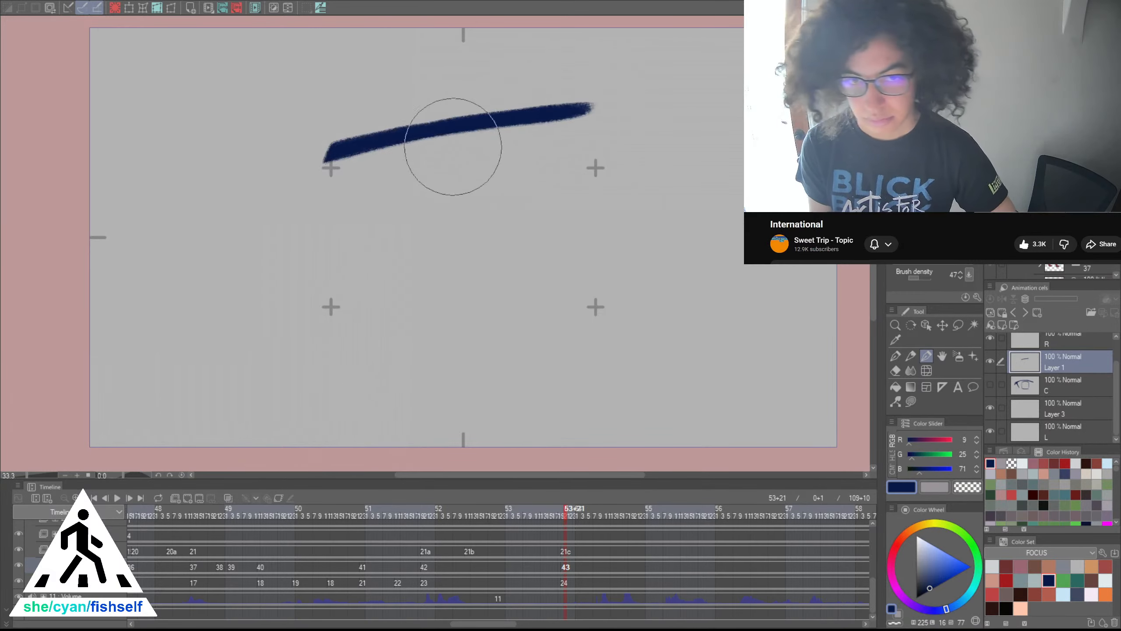
{"action": "key", "text": "ctrl+z"}
{"action": "left_click_drag", "start_coordinate": [326, 190], "coordinate": [450, 388]}
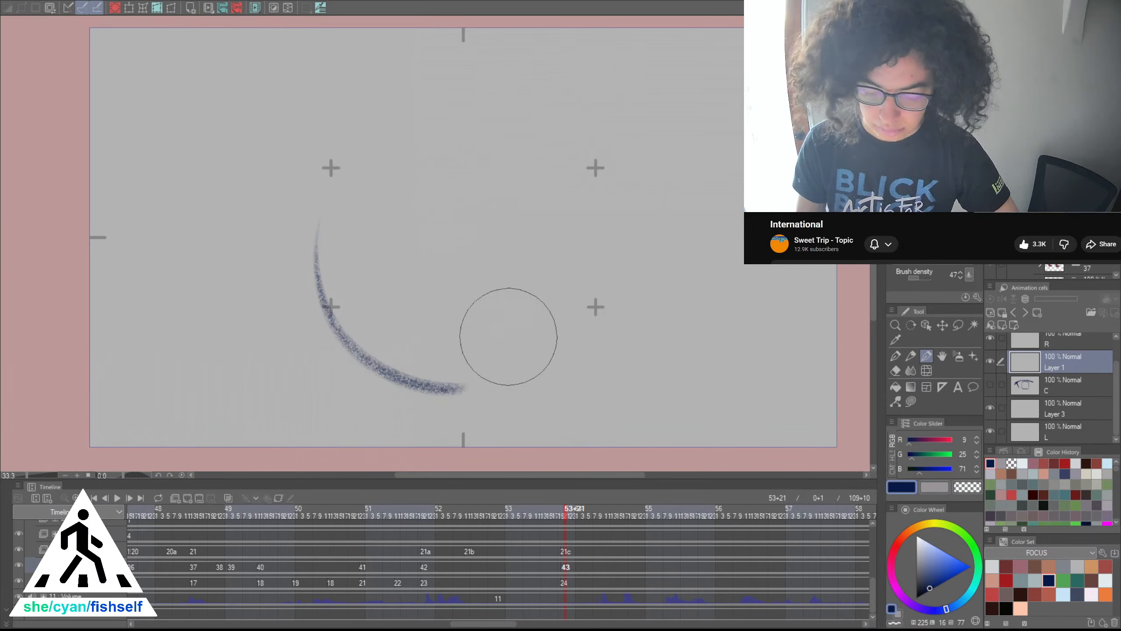
{"action": "key", "text": "ctrl+z"}
Draw a boxy iris outline with curved sides, a thick bottom edge and a thick arched top edge
{"action": "mouse_move", "coordinate": [345, 129]}
{"action": "left_mouse_down"}
{"action": "mouse_move", "coordinate": [358, 377]}
{"action": "mouse_move", "coordinate": [458, 375]}
{"action": "left_mouse_up"}
{"action": "key", "text": "ctrl+z"}
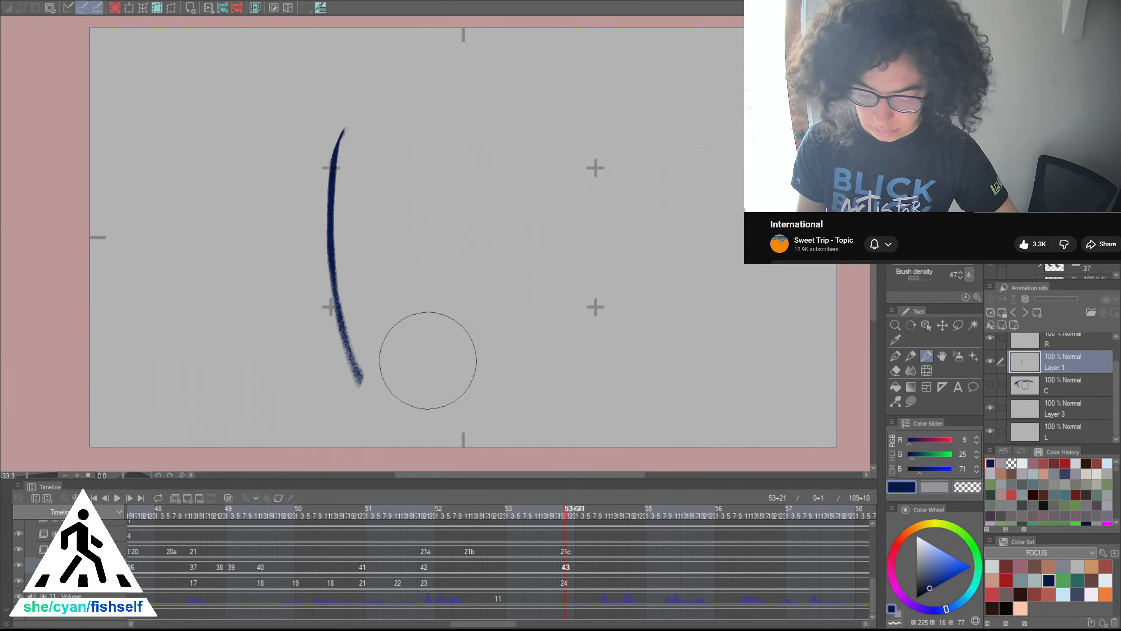
{"action": "mouse_move", "coordinate": [359, 373]}
{"action": "left_mouse_down"}
{"action": "mouse_move", "coordinate": [618, 362]}
{"action": "mouse_move", "coordinate": [583, 116]}
{"action": "left_mouse_up"}
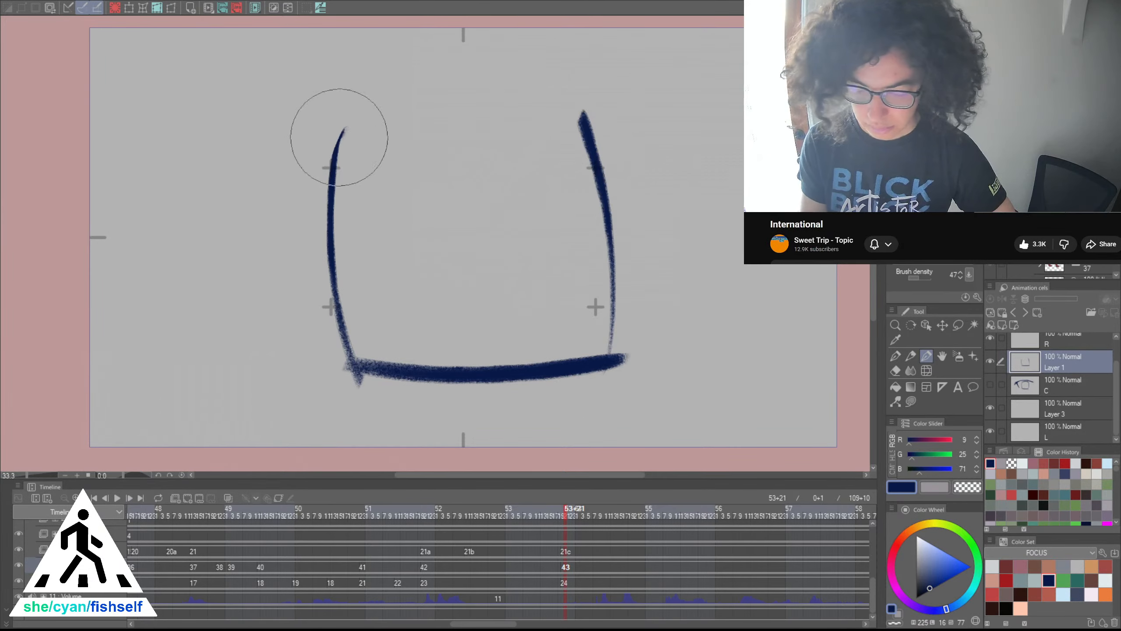
{"action": "left_click_drag", "start_coordinate": [336, 139], "coordinate": [603, 126]}
{"action": "key", "text": "ctrl+z"}
{"action": "mouse_move", "coordinate": [329, 144]}
{"action": "left_mouse_down"}
{"action": "mouse_move", "coordinate": [608, 121]}
{"action": "mouse_move", "coordinate": [623, 152]}
{"action": "left_mouse_up"}
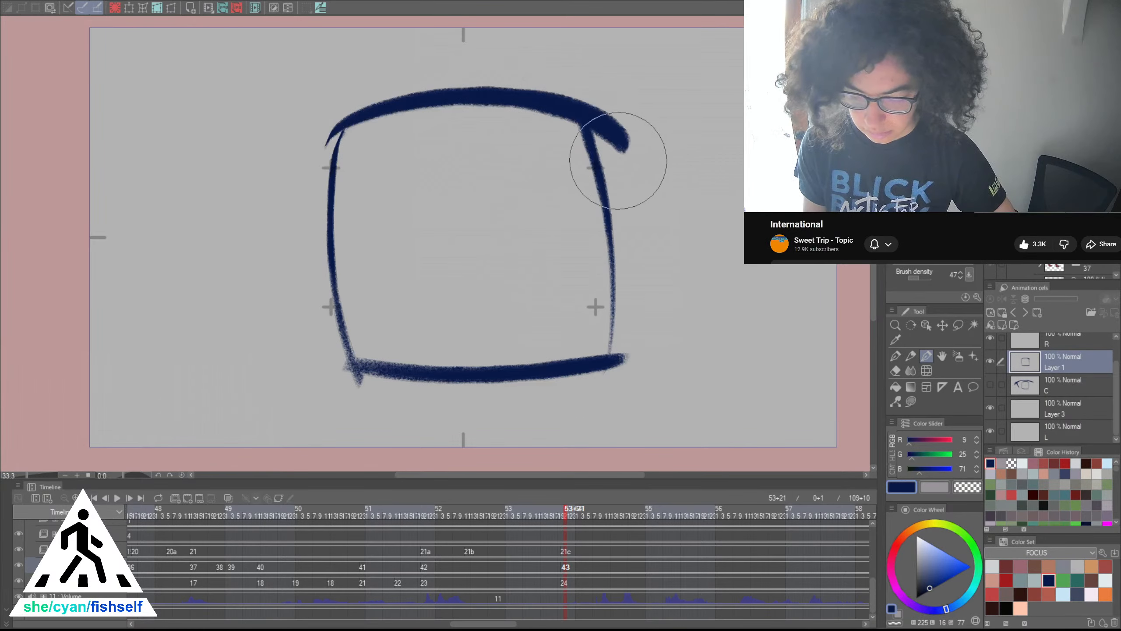
Erase the overshooting stroke ends at the boxy iris's upper-right, lower-right and lower-left corners with transparent colour
{"action": "key", "text": "c"}
{"action": "left_click_drag", "start_coordinate": [601, 106], "coordinate": [617, 198]}
{"action": "left_click_drag", "start_coordinate": [593, 103], "coordinate": [630, 185]}
{"action": "left_click_drag", "start_coordinate": [621, 345], "coordinate": [608, 368]}
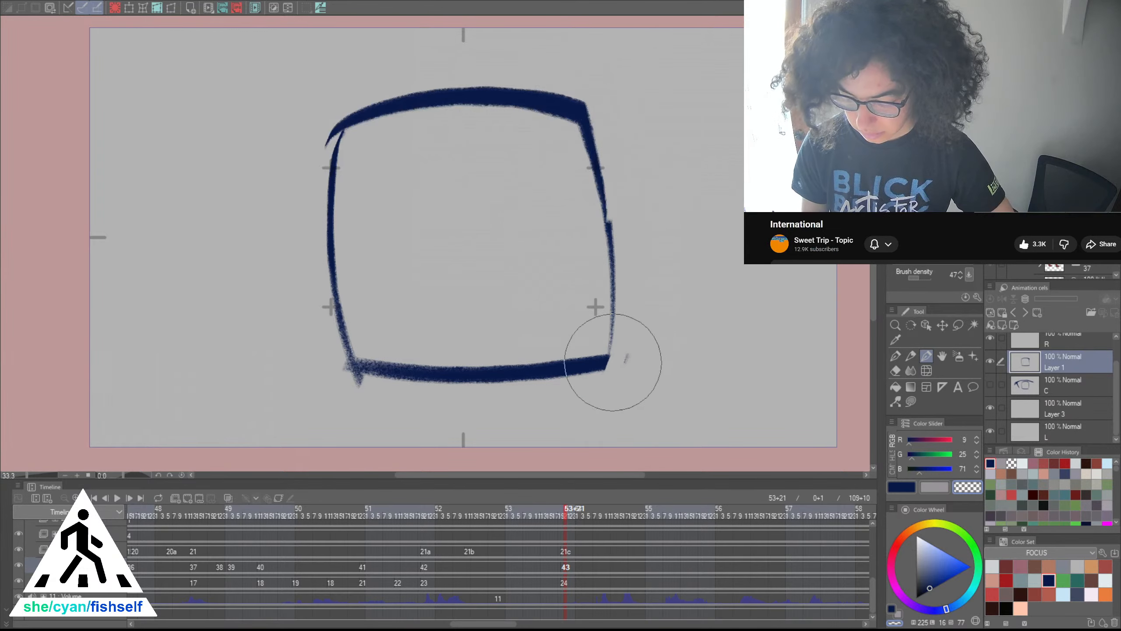
{"action": "left_click_drag", "start_coordinate": [352, 393], "coordinate": [340, 357]}
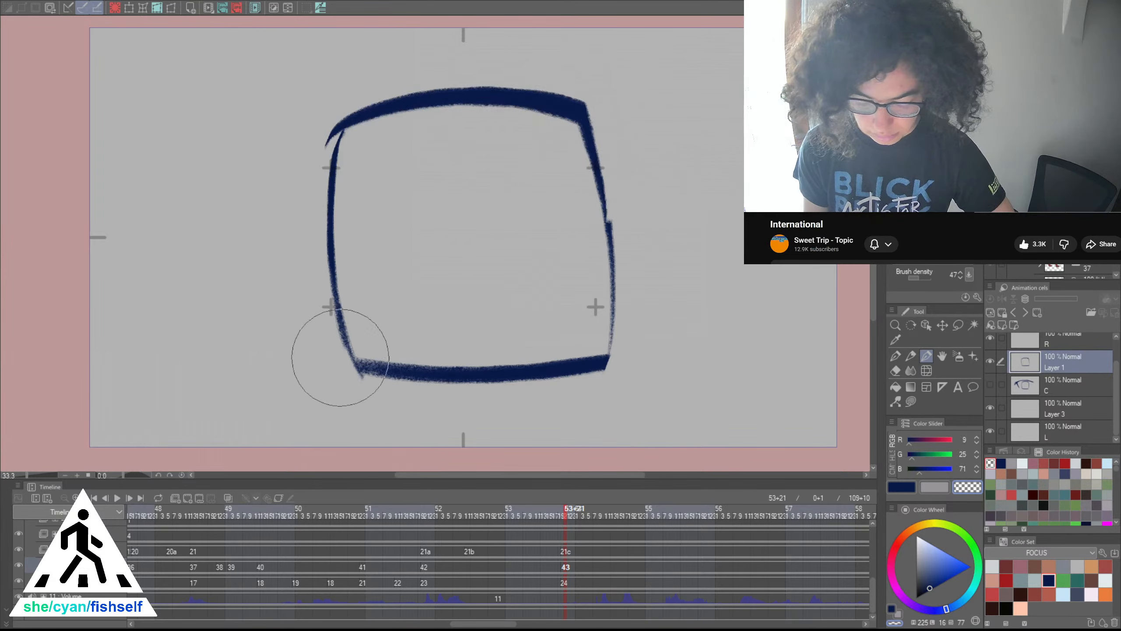
{"action": "left_click_drag", "start_coordinate": [373, 397], "coordinate": [360, 369]}
Thicken the iris's lower-left corner and bottom edge in dark blue, and clear the layer
{"action": "key", "text": "c"}
{"action": "mouse_move", "coordinate": [339, 329]}
{"action": "left_mouse_down"}
{"action": "mouse_move", "coordinate": [352, 365]}
{"action": "mouse_move", "coordinate": [546, 360]}
{"action": "left_mouse_up"}
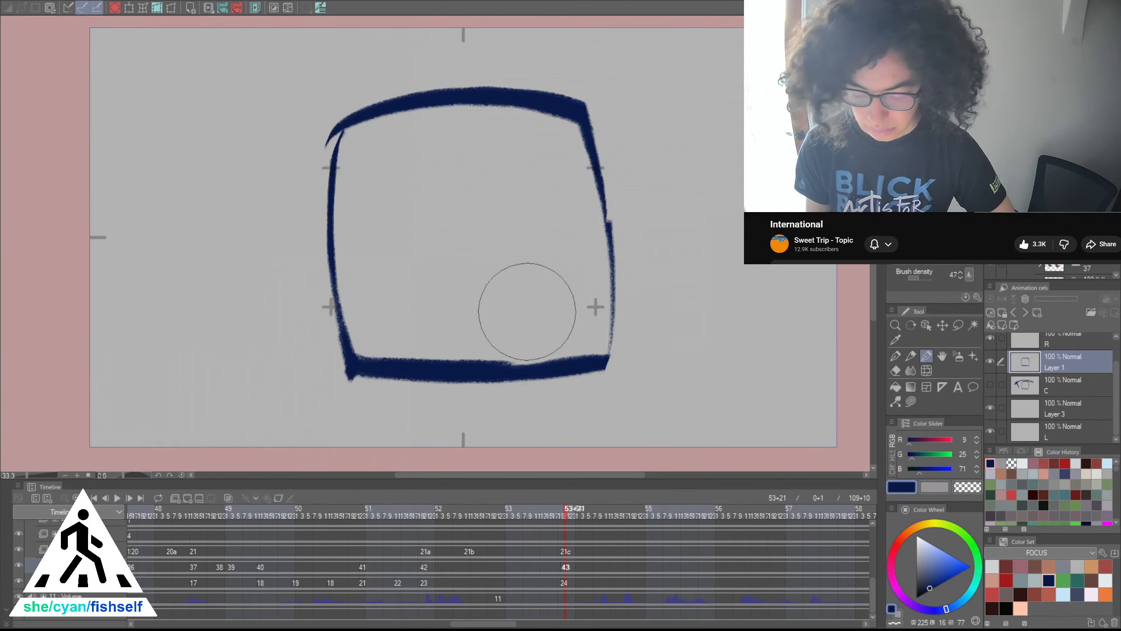
{"action": "left_click", "coordinate": [114, 8]}
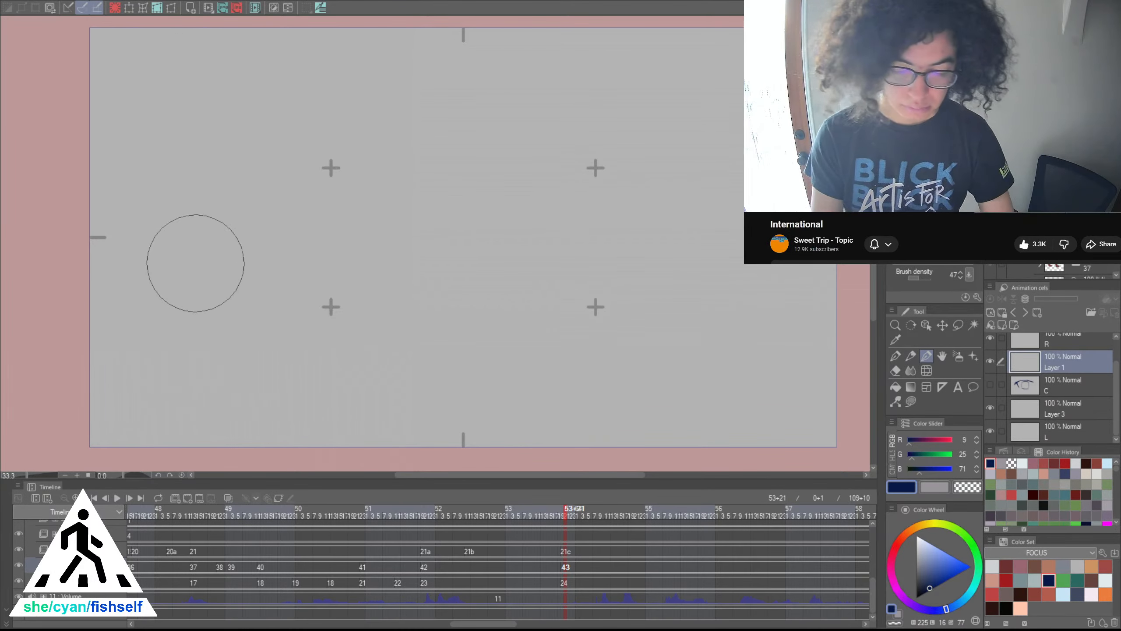
Draw a wide arched upper eyelid across the frame in three thick dark blue segments
{"action": "left_click_drag", "start_coordinate": [185, 211], "coordinate": [280, 390]}
{"action": "key", "text": "ctrl+z"}
{"action": "mouse_move", "coordinate": [164, 162]}
{"action": "left_mouse_down"}
{"action": "mouse_move", "coordinate": [296, 384]}
{"action": "mouse_move", "coordinate": [303, 377]}
{"action": "mouse_move", "coordinate": [160, 172]}
{"action": "left_mouse_up"}
{"action": "left_click_drag", "start_coordinate": [296, 83], "coordinate": [531, 88]}
{"action": "key", "text": "ctrl+z"}
{"action": "mouse_move", "coordinate": [114, 176]}
{"action": "left_mouse_down"}
{"action": "mouse_move", "coordinate": [696, 96]}
{"action": "mouse_move", "coordinate": [111, 163]}
{"action": "mouse_move", "coordinate": [701, 75]}
{"action": "mouse_move", "coordinate": [343, 75]}
{"action": "mouse_move", "coordinate": [591, 70]}
{"action": "mouse_move", "coordinate": [240, 110]}
{"action": "left_mouse_up"}
{"action": "key", "text": "ctrl+z"}
{"action": "key", "text": "ctrl+z"}
{"action": "mouse_move", "coordinate": [119, 157]}
{"action": "left_mouse_down"}
{"action": "mouse_move", "coordinate": [295, 83]}
{"action": "mouse_move", "coordinate": [412, 55]}
{"action": "mouse_move", "coordinate": [375, 63]}
{"action": "mouse_move", "coordinate": [569, 61]}
{"action": "mouse_move", "coordinate": [639, 73]}
{"action": "mouse_move", "coordinate": [706, 105]}
{"action": "left_mouse_up"}
Draw the eye's left side curving down to the lower lid, plus a short slanted lower-lid stroke at the right
{"action": "mouse_move", "coordinate": [178, 241]}
{"action": "left_mouse_down"}
{"action": "mouse_move", "coordinate": [156, 159]}
{"action": "mouse_move", "coordinate": [219, 307]}
{"action": "mouse_move", "coordinate": [257, 343]}
{"action": "left_mouse_up"}
{"action": "left_click_drag", "start_coordinate": [206, 309], "coordinate": [297, 364]}
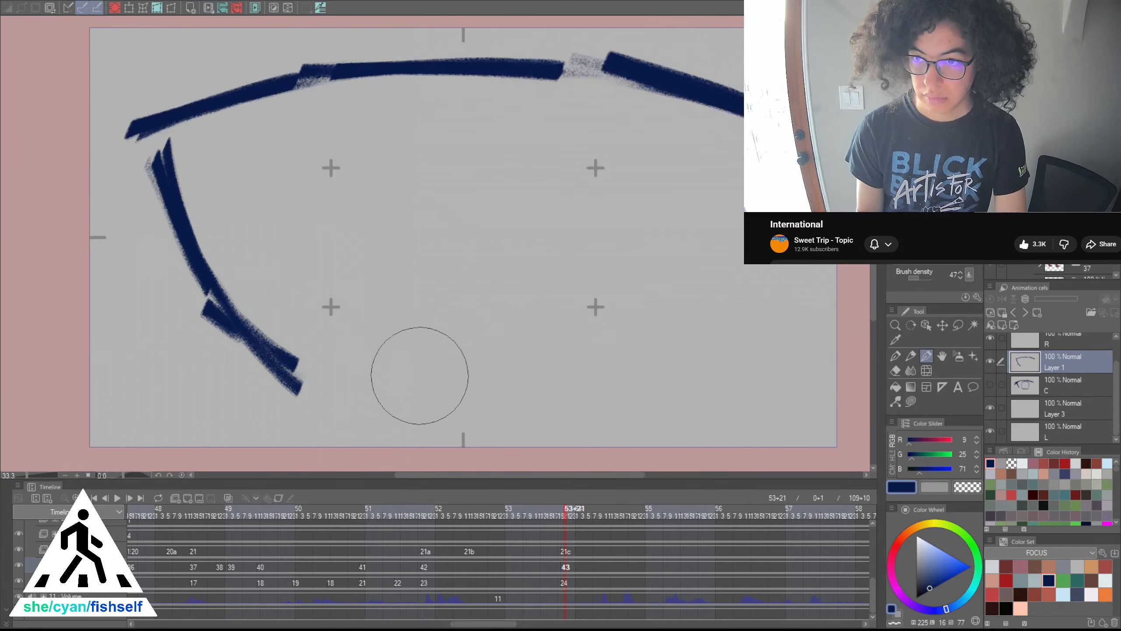
{"action": "left_click_drag", "start_coordinate": [544, 380], "coordinate": [724, 344]}
{"action": "mouse_move", "coordinate": [594, 385]}
{"action": "left_mouse_down"}
{"action": "mouse_move", "coordinate": [696, 352]}
{"action": "mouse_move", "coordinate": [584, 378]}
{"action": "mouse_move", "coordinate": [619, 397]}
{"action": "left_mouse_up"}
{"action": "key", "text": "ctrl+z"}
{"action": "key", "text": "ctrl+z"}
Draw the iris's curved left edge and its nearly straight thick bottom edge beneath the upper lid
{"action": "mouse_move", "coordinate": [351, 96]}
{"action": "left_mouse_down"}
{"action": "mouse_move", "coordinate": [346, 175]}
{"action": "mouse_move", "coordinate": [368, 310]}
{"action": "left_mouse_up"}
{"action": "mouse_move", "coordinate": [346, 152]}
{"action": "left_mouse_down"}
{"action": "mouse_move", "coordinate": [372, 324]}
{"action": "mouse_move", "coordinate": [530, 346]}
{"action": "left_mouse_up"}
{"action": "mouse_move", "coordinate": [394, 353]}
{"action": "left_mouse_down"}
{"action": "mouse_move", "coordinate": [616, 339]}
{"action": "mouse_move", "coordinate": [590, 337]}
{"action": "mouse_move", "coordinate": [602, 335]}
{"action": "left_mouse_up"}
{"action": "key", "text": "ctrl+z"}
{"action": "key", "text": "ctrl+z"}
{"action": "key", "text": "ctrl+z"}
Try several near-vertical strokes for the iris's right edge, and undo them
{"action": "left_click_drag", "start_coordinate": [609, 176], "coordinate": [611, 289]}
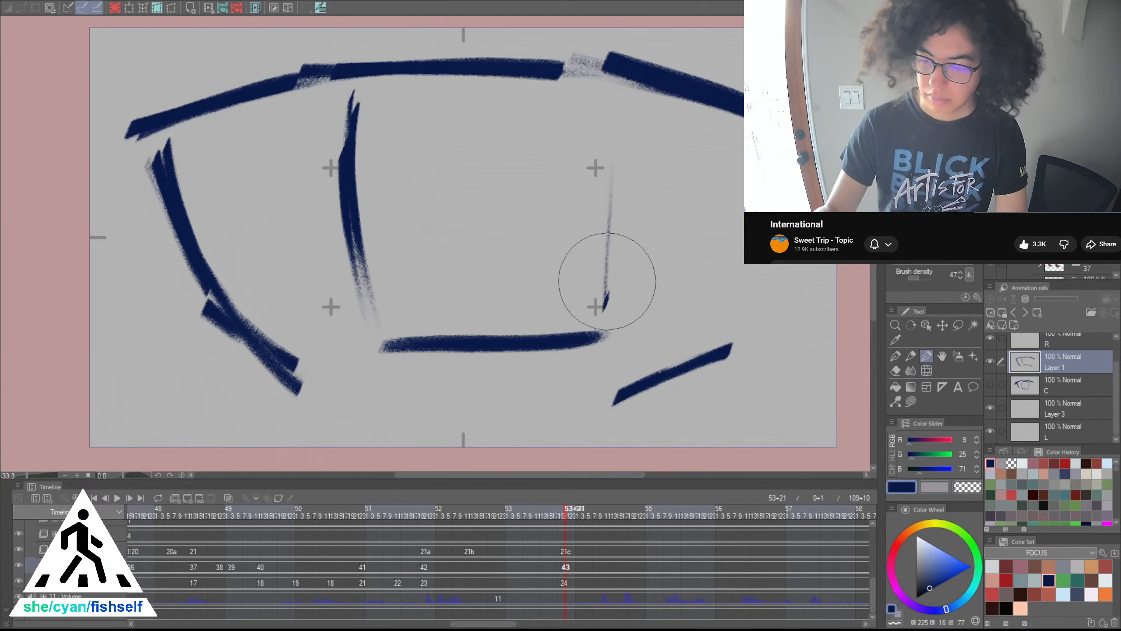
{"action": "left_click_drag", "start_coordinate": [601, 117], "coordinate": [608, 294]}
{"action": "mouse_move", "coordinate": [606, 97]}
{"action": "left_mouse_down"}
{"action": "mouse_move", "coordinate": [607, 316]}
{"action": "mouse_move", "coordinate": [613, 299]}
{"action": "mouse_move", "coordinate": [608, 316]}
{"action": "mouse_move", "coordinate": [612, 108]}
{"action": "mouse_move", "coordinate": [595, 306]}
{"action": "left_mouse_up"}
{"action": "key", "text": "ctrl+z"}
{"action": "key", "text": "ctrl+z"}
{"action": "key", "text": "ctrl+z"}
{"action": "key", "text": "ctrl+z"}
{"action": "key", "text": "ctrl+z"}
{"action": "key", "text": "ctrl+z"}
Draw the iris's right edge as one slightly inward-slanting stroke from the upper lid toward the bottom edge
{"action": "left_click_drag", "start_coordinate": [591, 94], "coordinate": [583, 352]}
{"action": "key", "text": "ctrl+z"}
{"action": "key", "text": "ctrl+z"}
{"action": "key", "text": "c"}
{"action": "mouse_move", "coordinate": [597, 309]}
{"action": "left_mouse_down"}
{"action": "mouse_move", "coordinate": [597, 348]}
{"action": "mouse_move", "coordinate": [585, 310]}
{"action": "mouse_move", "coordinate": [604, 106]}
{"action": "left_mouse_up"}
{"action": "key", "text": "c"}
{"action": "left_click_drag", "start_coordinate": [604, 106], "coordinate": [583, 309]}
{"action": "key", "text": "ctrl+z"}
{"action": "key", "text": "ctrl+z"}
{"action": "left_click_drag", "start_coordinate": [596, 92], "coordinate": [580, 310]}
{"action": "scroll", "coordinate": [571, 353], "scroll_direction": "down", "scroll_amount": 3}
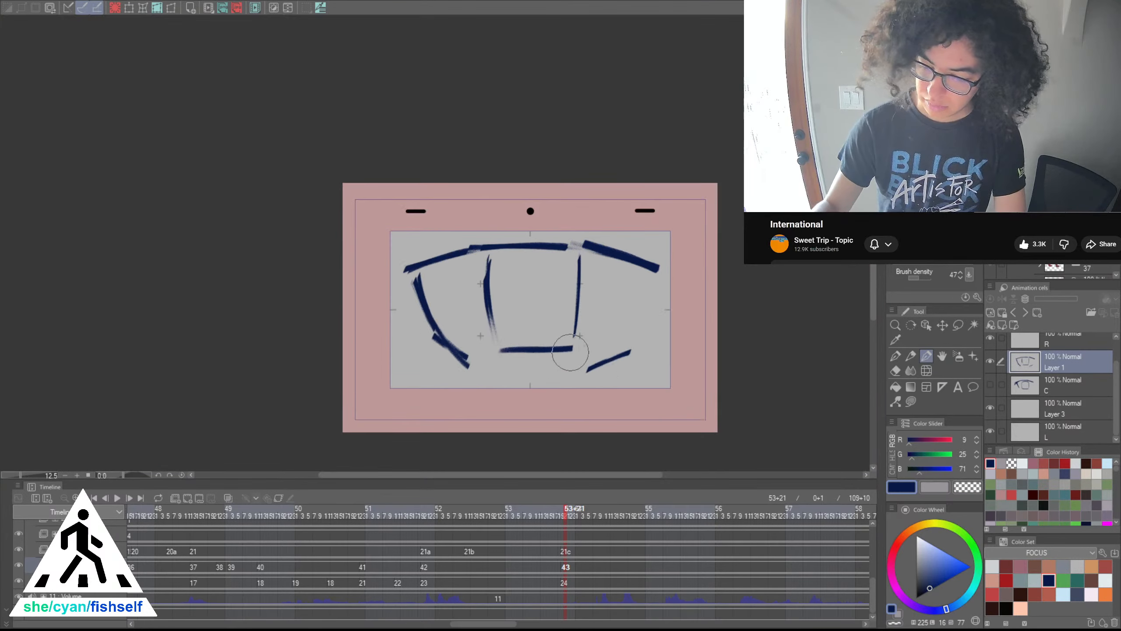
{"action": "scroll", "coordinate": [621, 367], "scroll_direction": "down", "scroll_amount": 2}
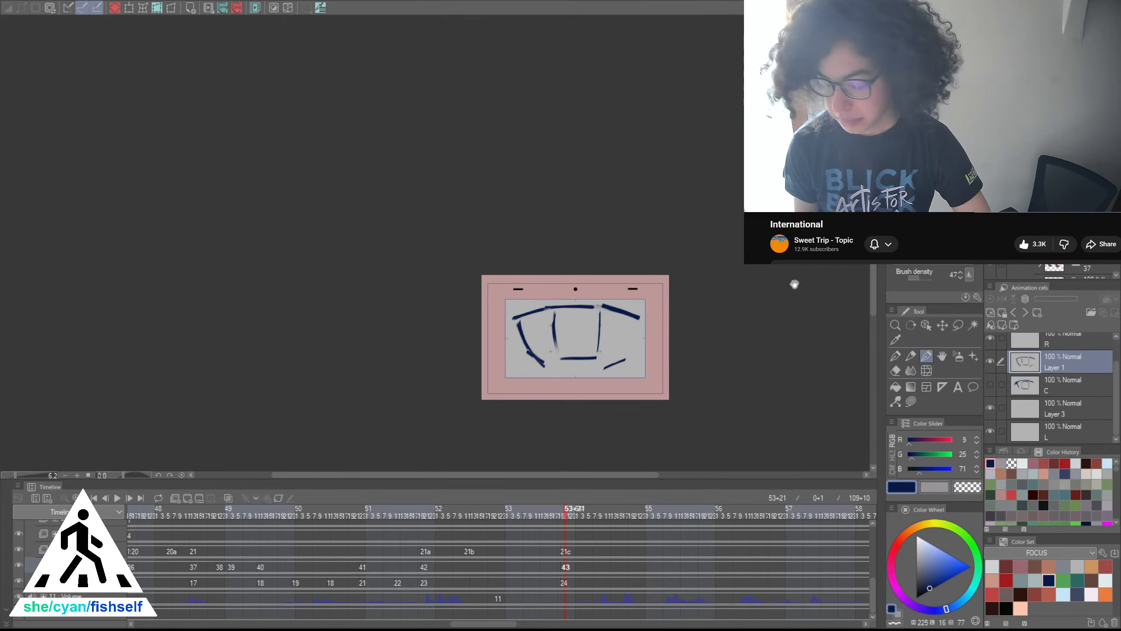
Try erasing around the left corner of the eye at the upper lid's outer end, and undo it
{"action": "scroll", "coordinate": [669, 306], "scroll_direction": "up", "scroll_amount": 6}
{"action": "left_click_drag", "start_coordinate": [706, 356], "coordinate": [761, 350]}
{"action": "left_click_drag", "start_coordinate": [571, 366], "coordinate": [657, 368]}
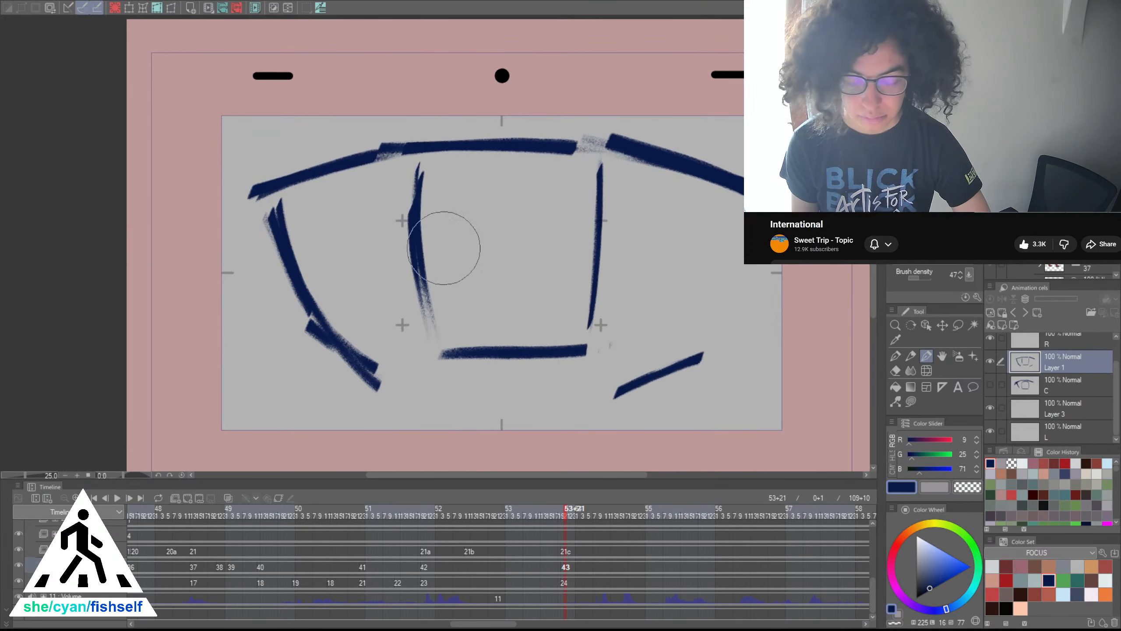
{"action": "key", "text": "c"}
{"action": "mouse_move", "coordinate": [248, 211]}
{"action": "left_mouse_down"}
{"action": "mouse_move", "coordinate": [353, 155]}
{"action": "mouse_move", "coordinate": [305, 187]}
{"action": "mouse_move", "coordinate": [260, 196]}
{"action": "mouse_move", "coordinate": [296, 163]}
{"action": "left_mouse_up"}
{"action": "scroll", "coordinate": [295, 177], "scroll_direction": "up", "scroll_amount": 3}
{"action": "key", "text": "ctrl+z"}
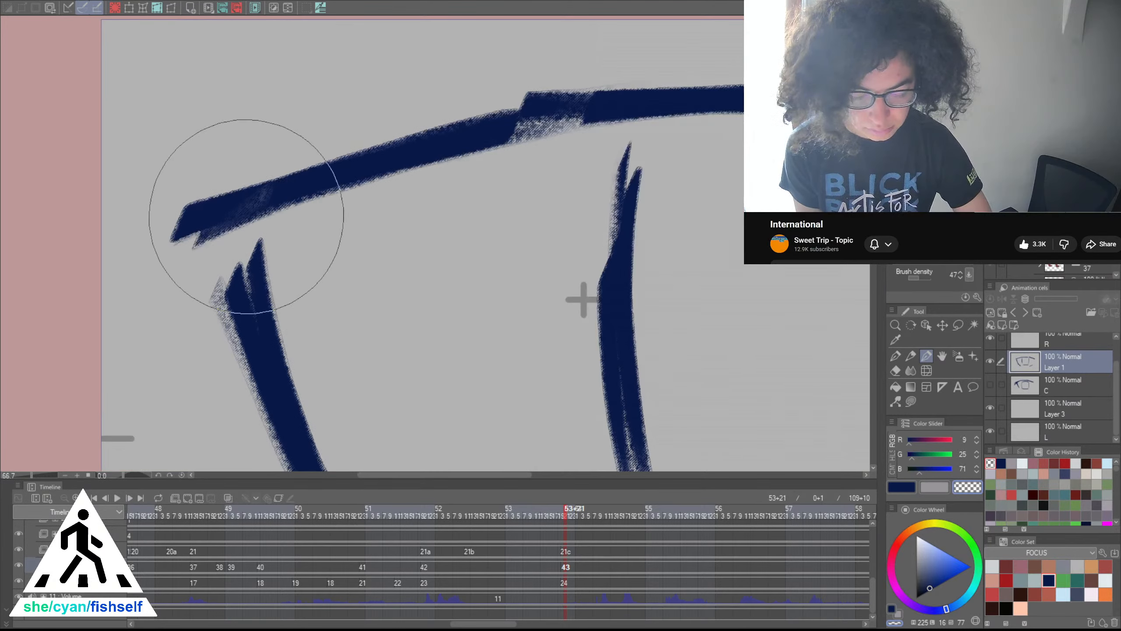
{"action": "key", "text": "c"}
{"action": "scroll", "coordinate": [369, 202], "scroll_direction": "down", "scroll_amount": 2}
{"action": "left_click_drag", "start_coordinate": [660, 185], "coordinate": [663, 142]}
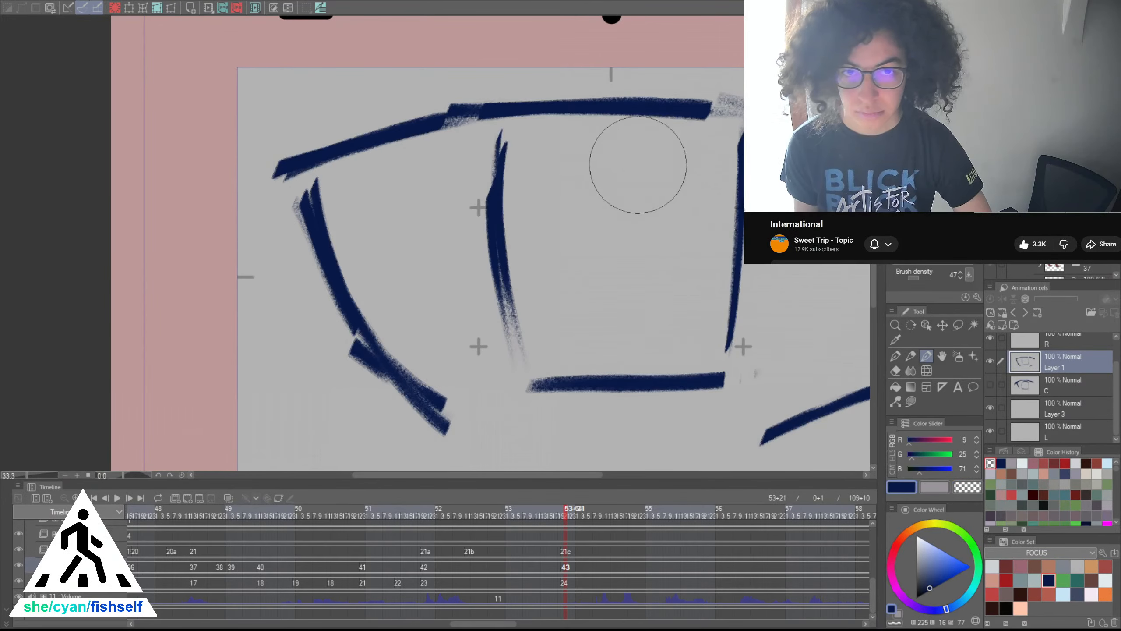
{"action": "scroll", "coordinate": [636, 165], "scroll_direction": "down", "scroll_amount": 5}
{"action": "scroll", "coordinate": [674, 190], "scroll_direction": "up", "scroll_amount": 2}
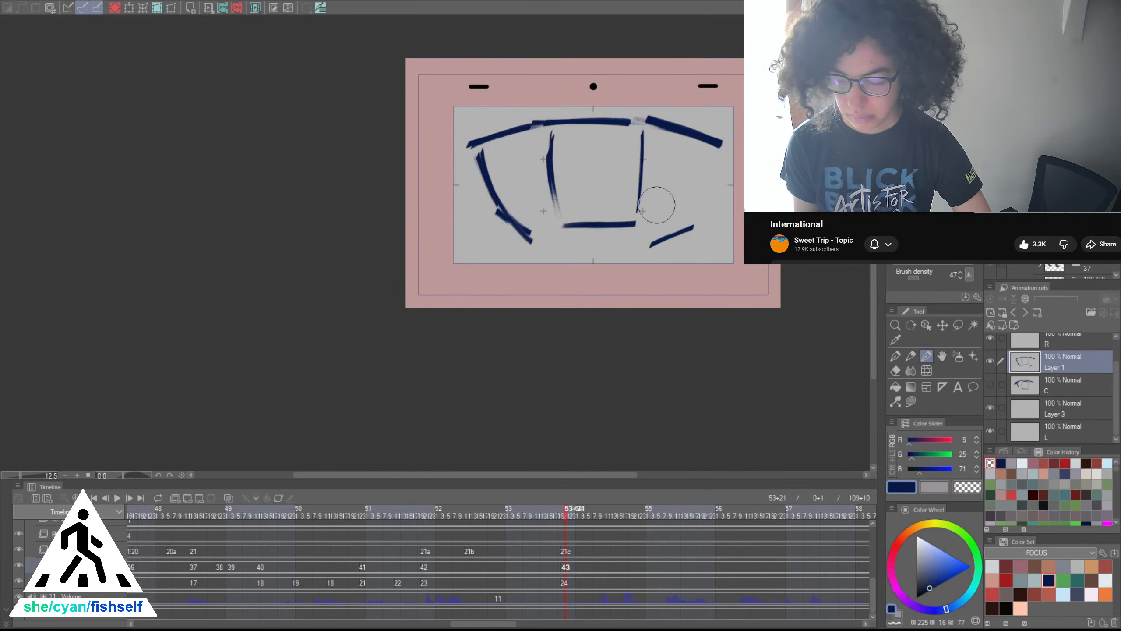
Erase most of the curved stroke forming the eye's left side, keeping a short lower piece
{"action": "key", "text": "c"}
{"action": "mouse_move", "coordinate": [487, 165]}
{"action": "left_mouse_down"}
{"action": "mouse_move", "coordinate": [531, 242]}
{"action": "mouse_move", "coordinate": [497, 210]}
{"action": "mouse_move", "coordinate": [492, 195]}
{"action": "mouse_move", "coordinate": [531, 240]}
{"action": "left_mouse_up"}
{"action": "key", "text": "c"}
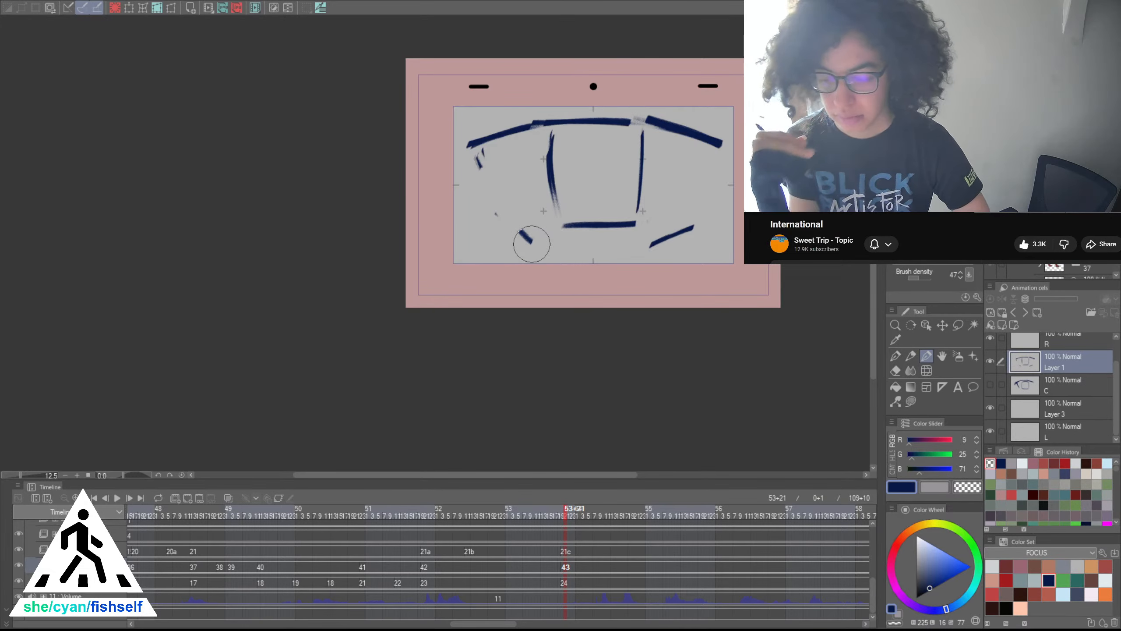
Draw a straight top edge for the iris and strengthen its side edges and lower-left corner into a box shape
{"action": "left_click_drag", "start_coordinate": [552, 132], "coordinate": [635, 131]}
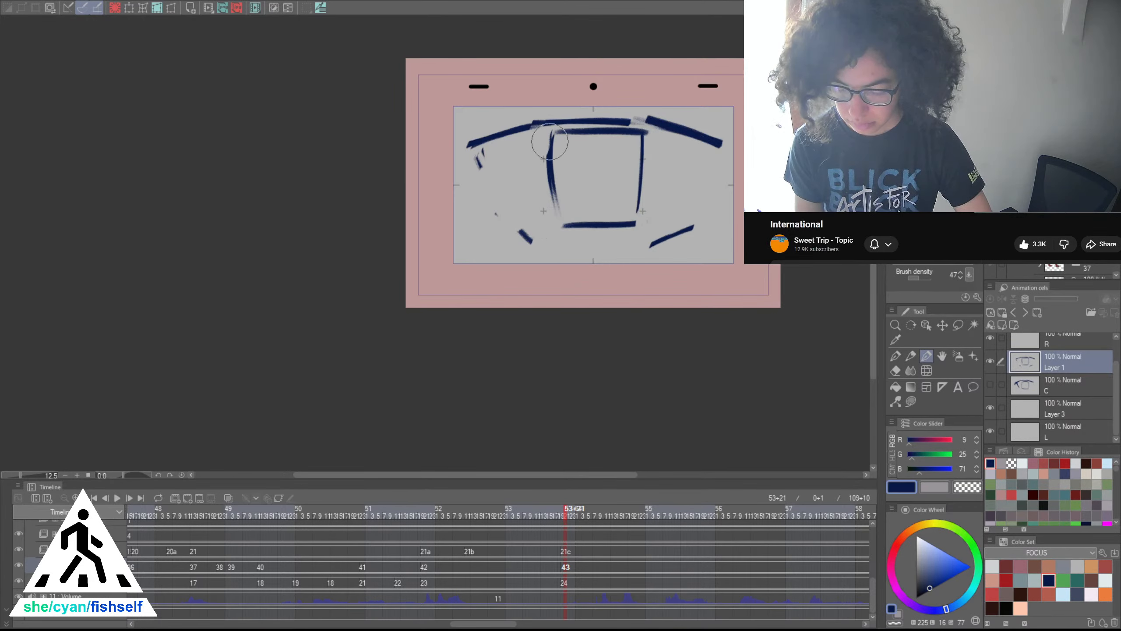
{"action": "mouse_move", "coordinate": [550, 142]}
{"action": "left_mouse_down"}
{"action": "mouse_move", "coordinate": [557, 233]}
{"action": "mouse_move", "coordinate": [551, 187]}
{"action": "mouse_move", "coordinate": [555, 218]}
{"action": "mouse_move", "coordinate": [589, 227]}
{"action": "mouse_move", "coordinate": [650, 213]}
{"action": "mouse_move", "coordinate": [645, 220]}
{"action": "mouse_move", "coordinate": [641, 129]}
{"action": "mouse_move", "coordinate": [637, 221]}
{"action": "mouse_move", "coordinate": [636, 131]}
{"action": "mouse_move", "coordinate": [639, 217]}
{"action": "mouse_move", "coordinate": [636, 140]}
{"action": "left_mouse_up"}
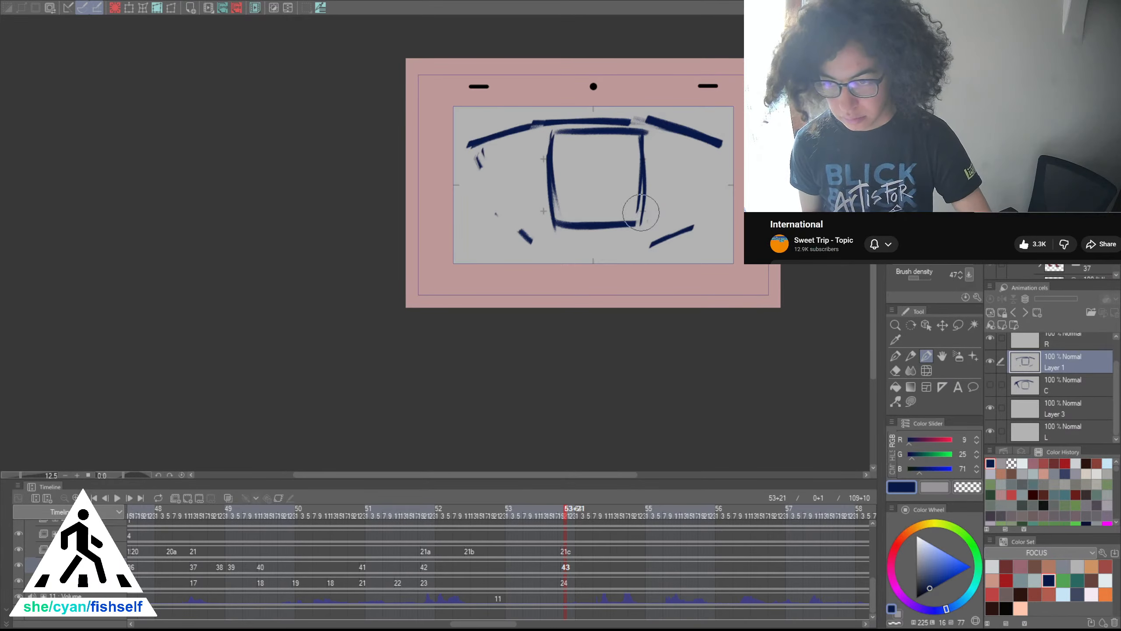
Try steep diagonal strokes descending from the upper lid toward the eye's left corner, and undo them
{"action": "scroll", "coordinate": [641, 213], "scroll_direction": "up", "scroll_amount": 3}
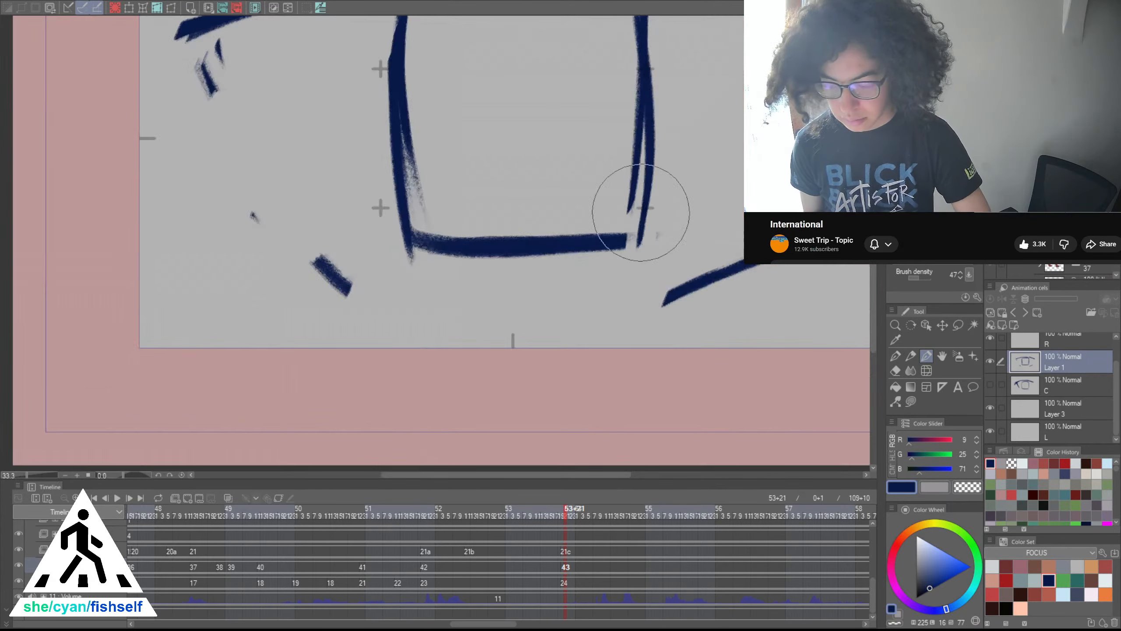
{"action": "key", "text": "space"}
{"action": "left_click_drag", "start_coordinate": [643, 214], "coordinate": [560, 288]}
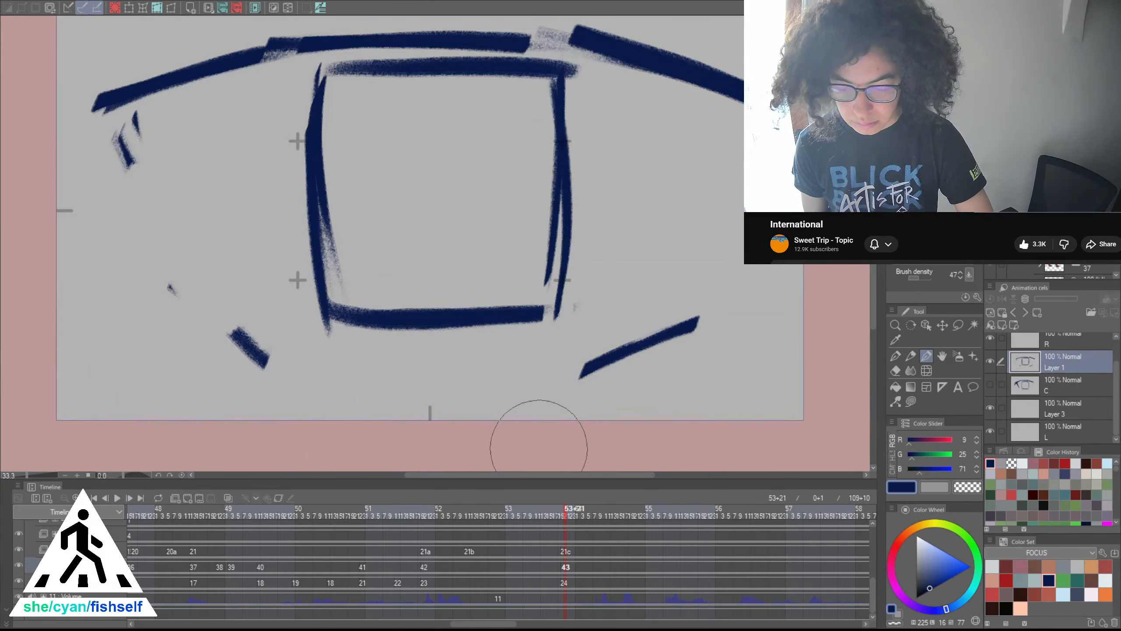
{"action": "key", "text": "space"}
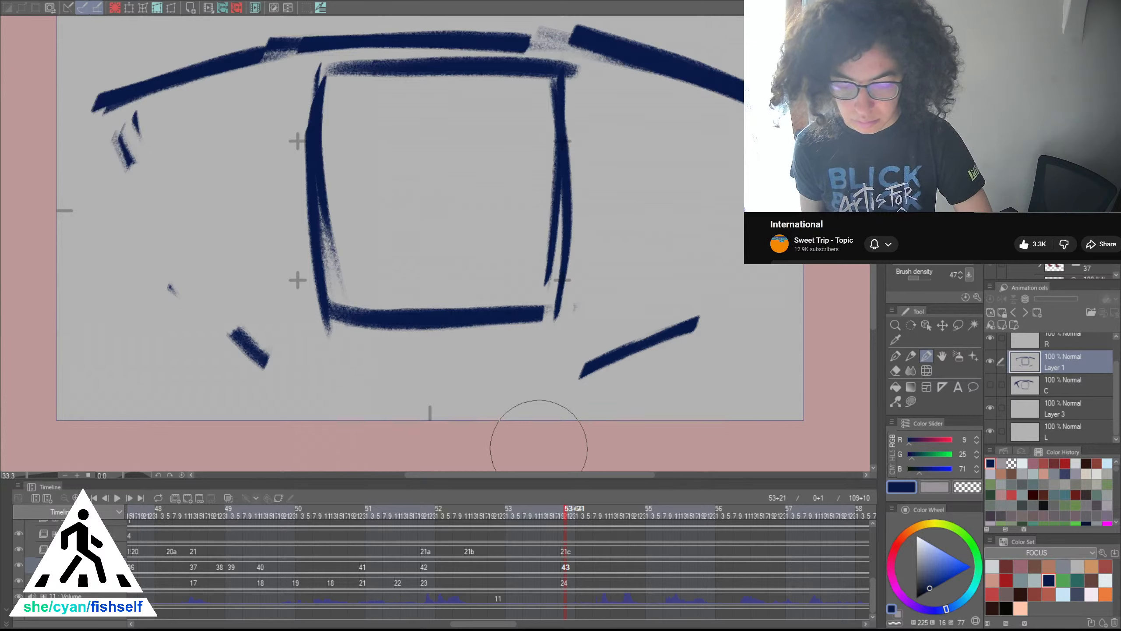
{"action": "left_click_drag", "start_coordinate": [245, 66], "coordinate": [137, 174]}
{"action": "left_click_drag", "start_coordinate": [188, 119], "coordinate": [107, 213]}
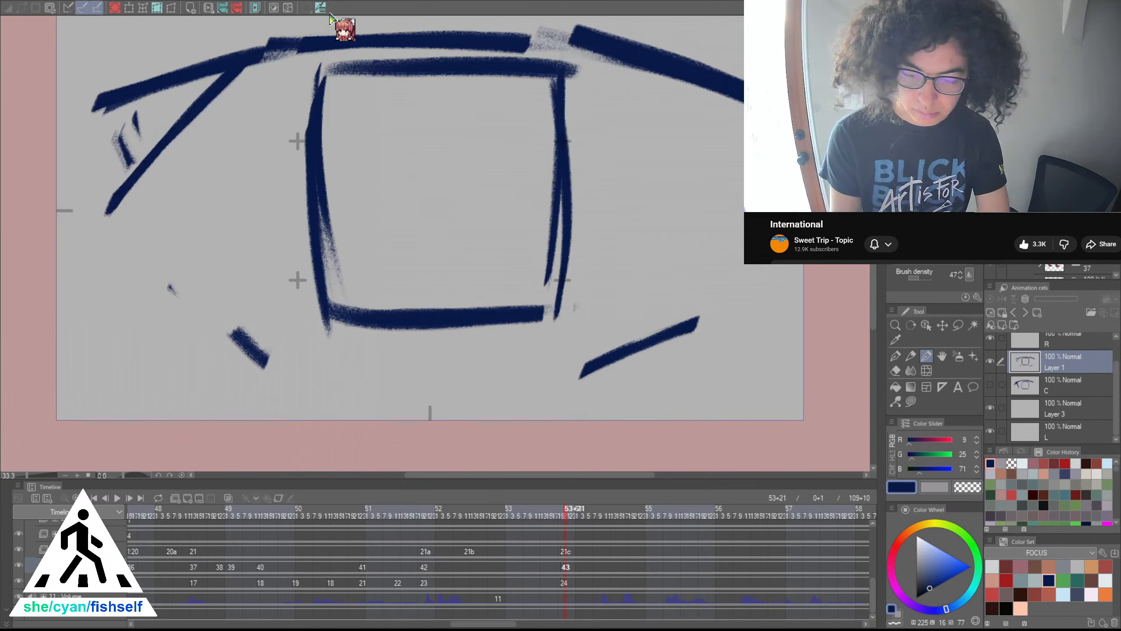
{"action": "key", "text": "ctrl+z"}
{"action": "key", "text": "ctrl+z"}
Redraw the upper lid's left section as a steeper diagonal and erase the old shallower stroke
{"action": "left_click_drag", "start_coordinate": [257, 48], "coordinate": [88, 207]}
{"action": "mouse_move", "coordinate": [254, 48]}
{"action": "left_mouse_down"}
{"action": "mouse_move", "coordinate": [213, 74]}
{"action": "mouse_move", "coordinate": [106, 214]}
{"action": "mouse_move", "coordinate": [119, 174]}
{"action": "left_mouse_up"}
{"action": "key", "text": "ctrl+z"}
{"action": "key", "text": "ctrl+z"}
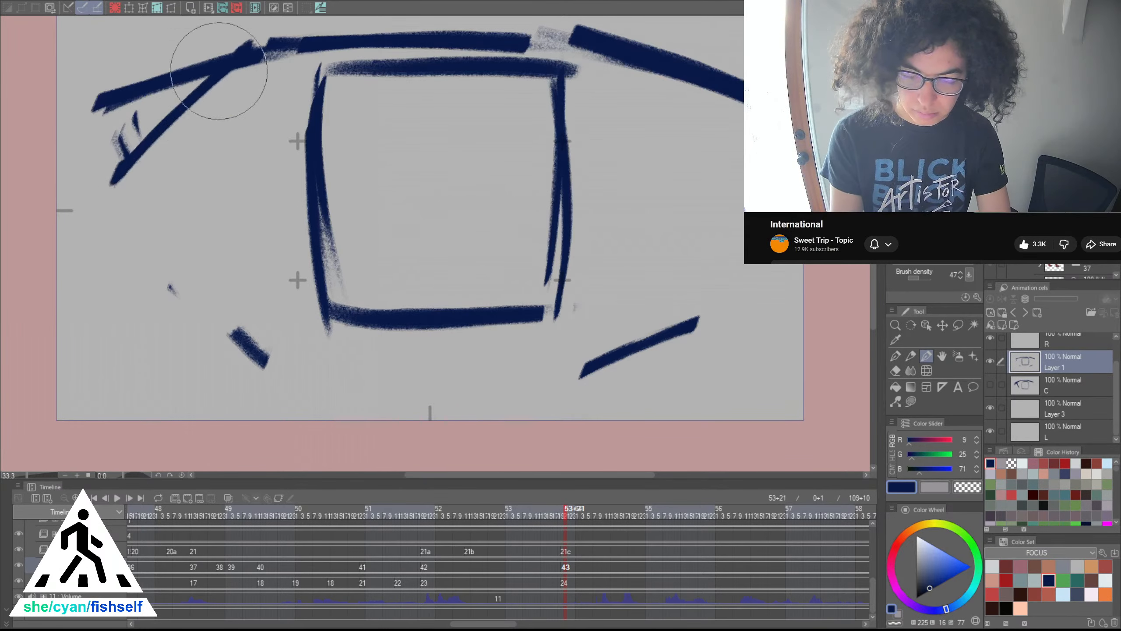
{"action": "key", "text": "c"}
{"action": "mouse_move", "coordinate": [219, 69]}
{"action": "left_mouse_down"}
{"action": "mouse_move", "coordinate": [113, 164]}
{"action": "mouse_move", "coordinate": [226, 61]}
{"action": "mouse_move", "coordinate": [159, 89]}
{"action": "mouse_move", "coordinate": [234, 37]}
{"action": "mouse_move", "coordinate": [134, 112]}
{"action": "left_mouse_up"}
{"action": "left_click_drag", "start_coordinate": [234, 40], "coordinate": [124, 115]}
{"action": "left_click_drag", "start_coordinate": [163, 65], "coordinate": [98, 106]}
{"action": "scroll", "coordinate": [105, 130], "scroll_direction": "down", "scroll_amount": 5}
{"action": "scroll", "coordinate": [105, 131], "scroll_direction": "up", "scroll_amount": 2}
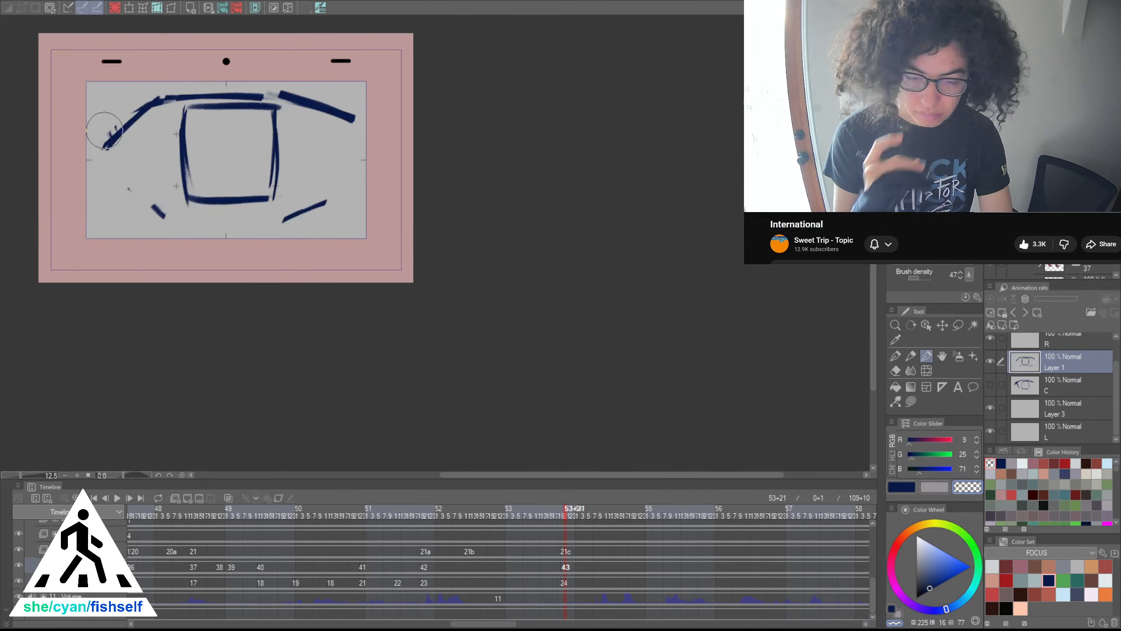
Redraw the upper lid's middle section as a higher arch meeting the right section, and erase the old flat stroke
{"action": "key", "text": "c"}
{"action": "left_click_drag", "start_coordinate": [238, 175], "coordinate": [282, 230]}
{"action": "scroll", "coordinate": [271, 165], "scroll_direction": "up", "scroll_amount": 2}
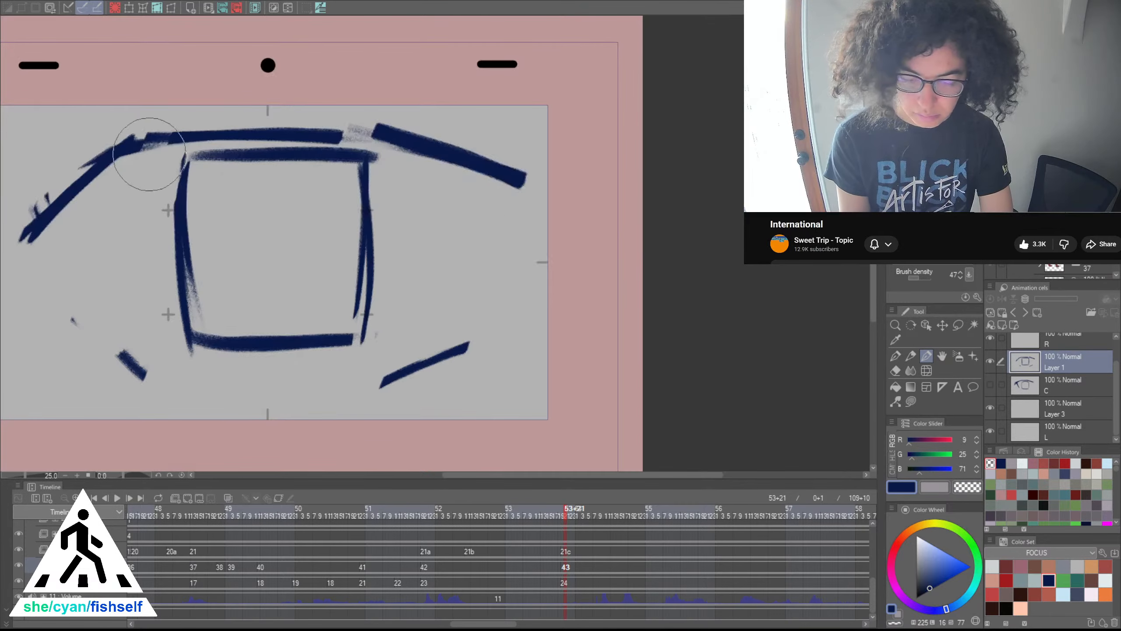
{"action": "left_click_drag", "start_coordinate": [172, 132], "coordinate": [314, 113]}
{"action": "mouse_move", "coordinate": [225, 121]}
{"action": "left_mouse_down"}
{"action": "mouse_move", "coordinate": [333, 119]}
{"action": "mouse_move", "coordinate": [410, 138]}
{"action": "left_mouse_up"}
{"action": "key", "text": "c"}
{"action": "mouse_move", "coordinate": [338, 135]}
{"action": "left_mouse_down"}
{"action": "mouse_move", "coordinate": [174, 146]}
{"action": "mouse_move", "coordinate": [358, 138]}
{"action": "left_mouse_up"}
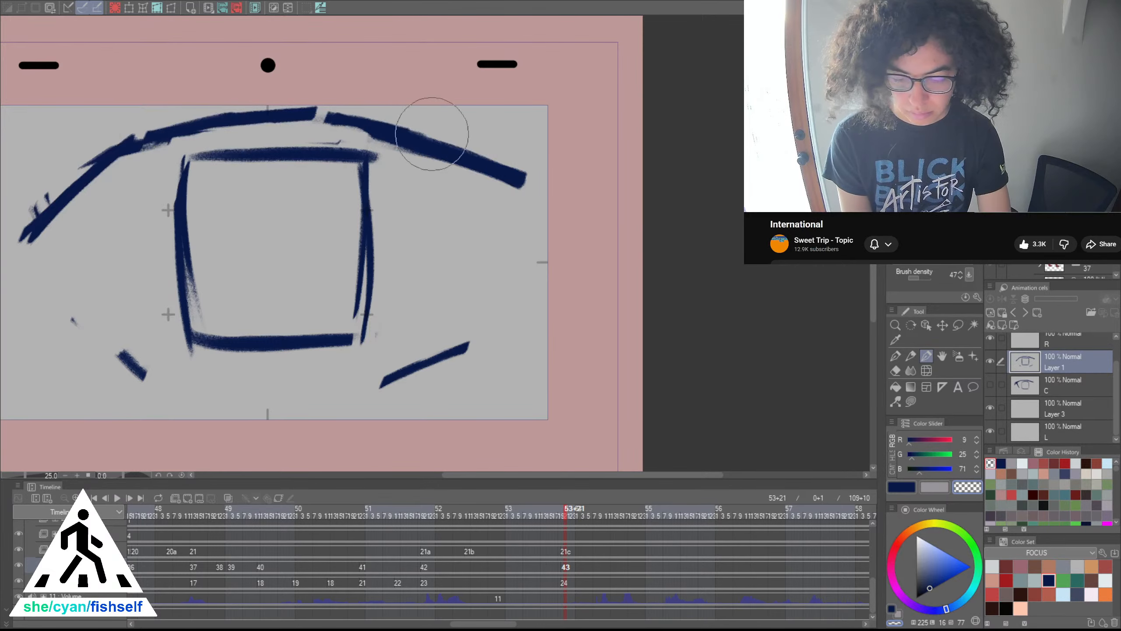
Draw the eye's lower left side as a straight diagonal from the left corner down to the short lower-lid stroke
{"action": "scroll", "coordinate": [432, 134], "scroll_direction": "down", "scroll_amount": 5}
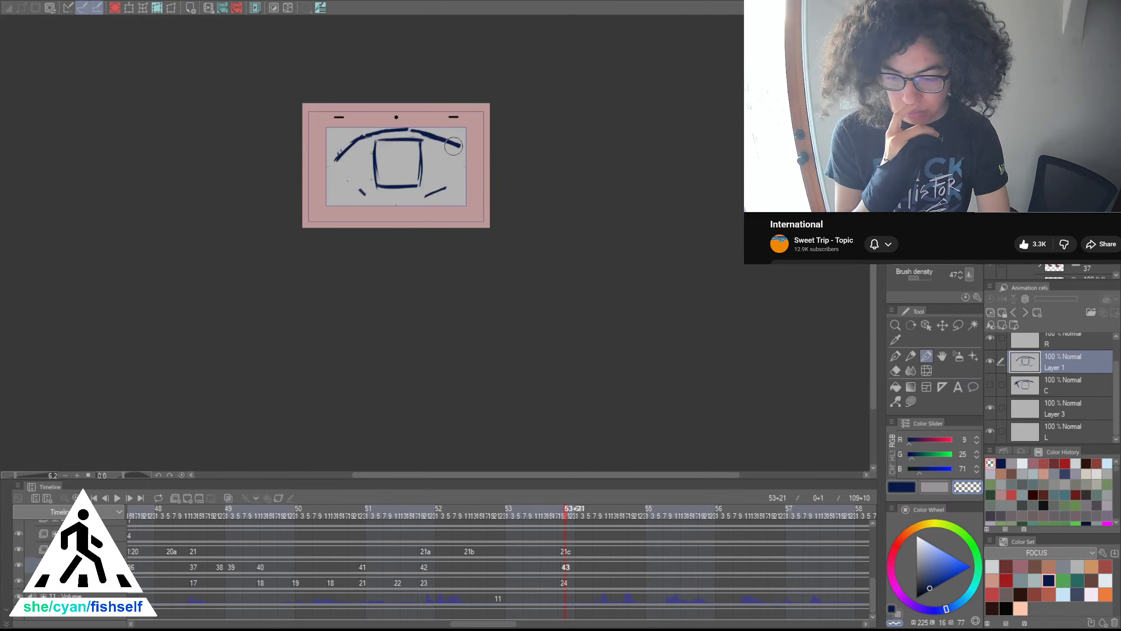
{"action": "scroll", "coordinate": [454, 146], "scroll_direction": "up", "scroll_amount": 3}
{"action": "key", "text": "c"}
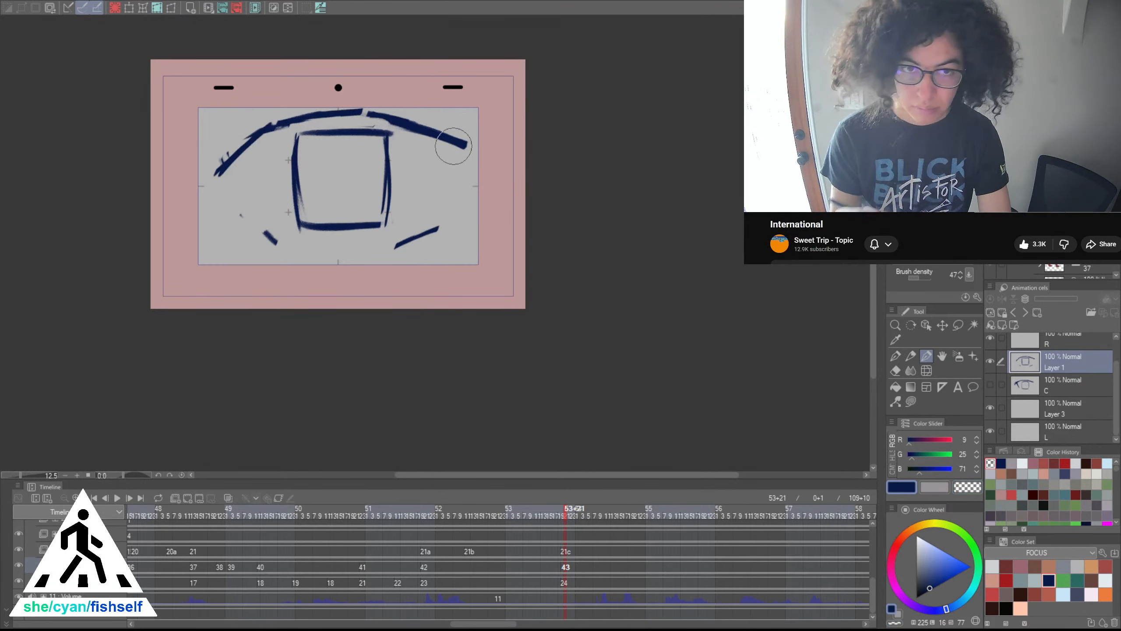
{"action": "left_click_drag", "start_coordinate": [235, 198], "coordinate": [259, 230]}
{"action": "left_click_drag", "start_coordinate": [236, 176], "coordinate": [264, 230]}
{"action": "key", "text": "ctrl+z"}
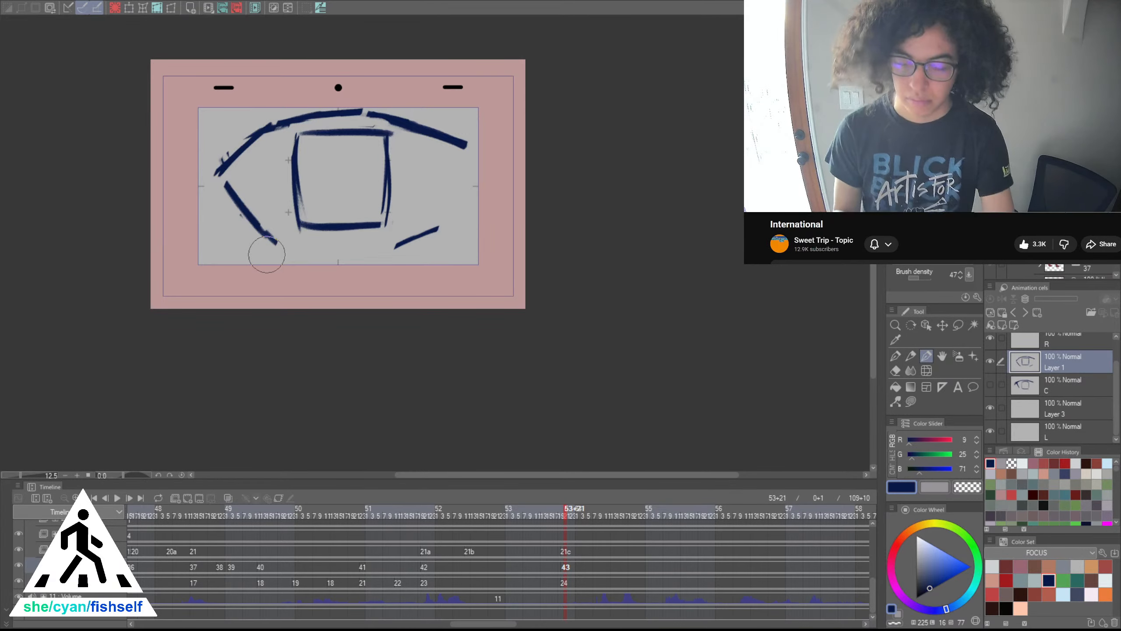
Transform the eye drawing on Layer 1, shifting it slightly down within the frame
{"action": "key", "text": "ctrl+t"}
{"action": "left_click_drag", "start_coordinate": [409, 197], "coordinate": [414, 208]}
{"action": "left_click", "coordinate": [310, 275]}
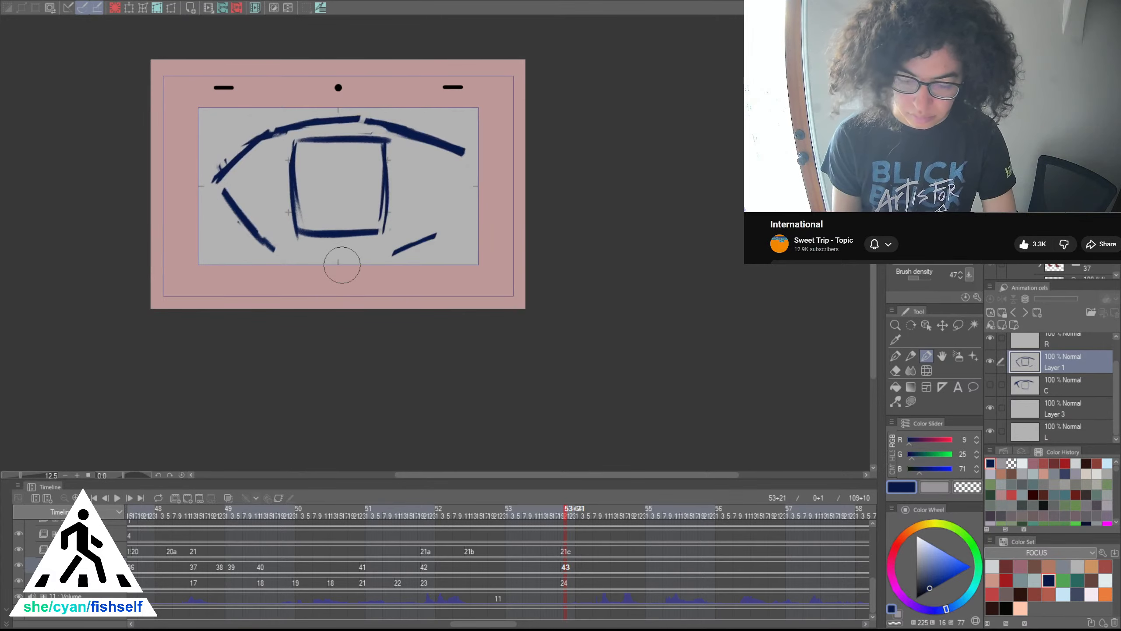